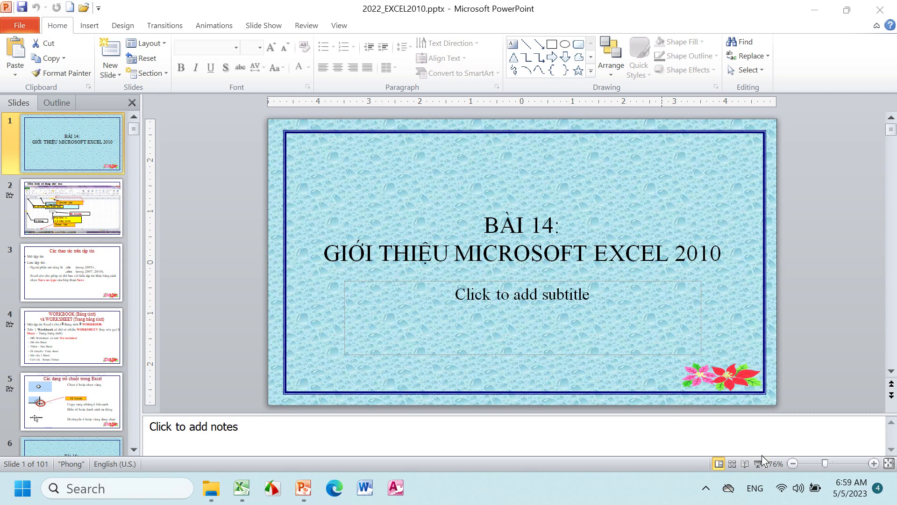
# - Start the slide show and advance past the 'BÀI 14' title slide to the Excel window slide
pyautogui.click(757, 464)
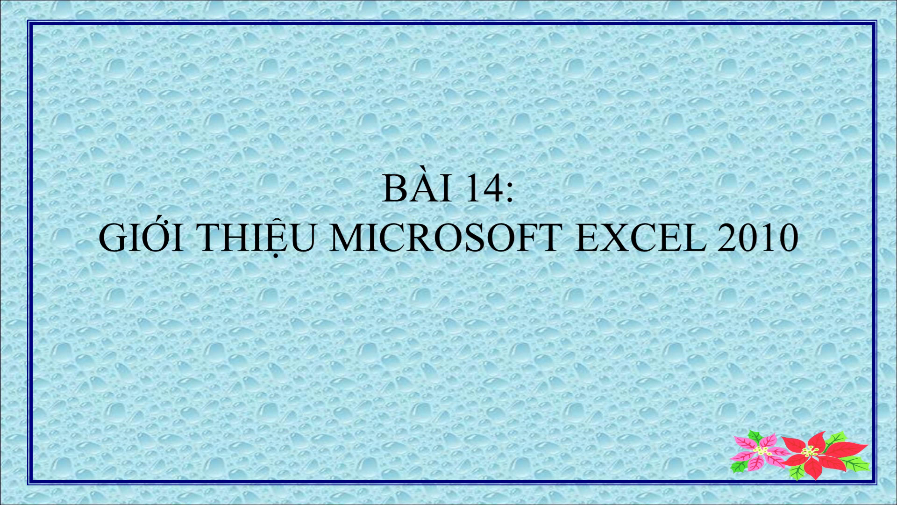
pyautogui.click(733, 271)
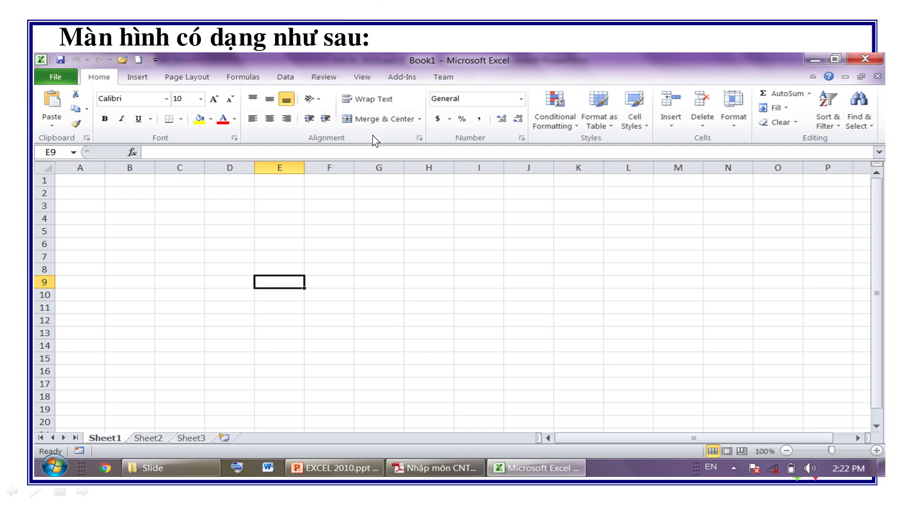
# - Reveal the formula bar, data entry area and current-cell callouts on the Excel screenshot
pyautogui.click(444, 173)
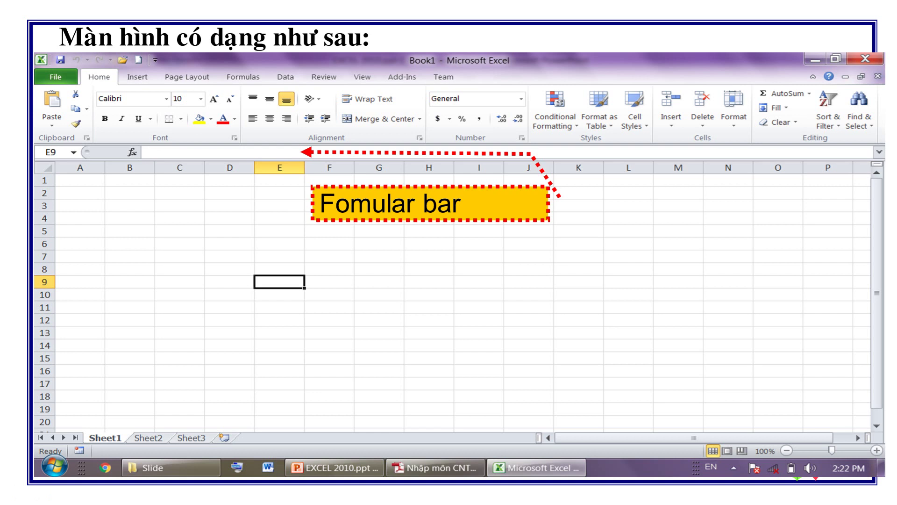
pyautogui.press('space')
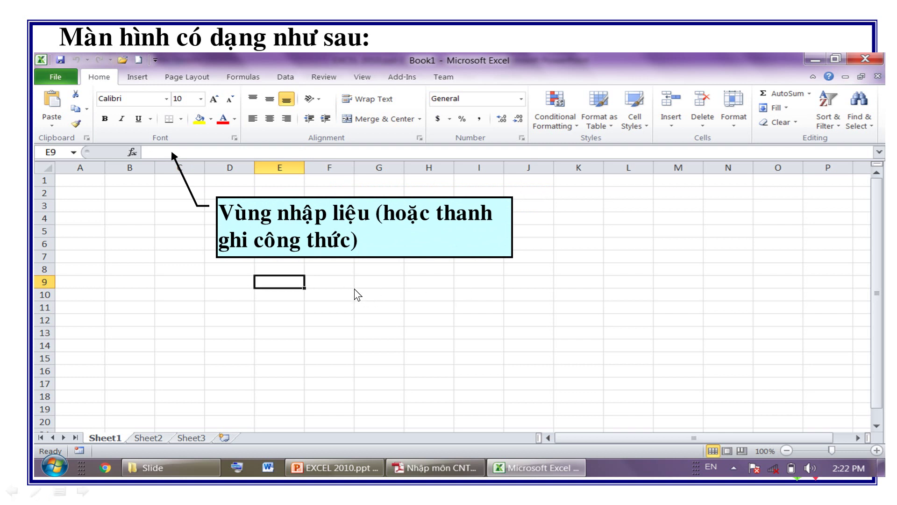
pyautogui.click(152, 200)
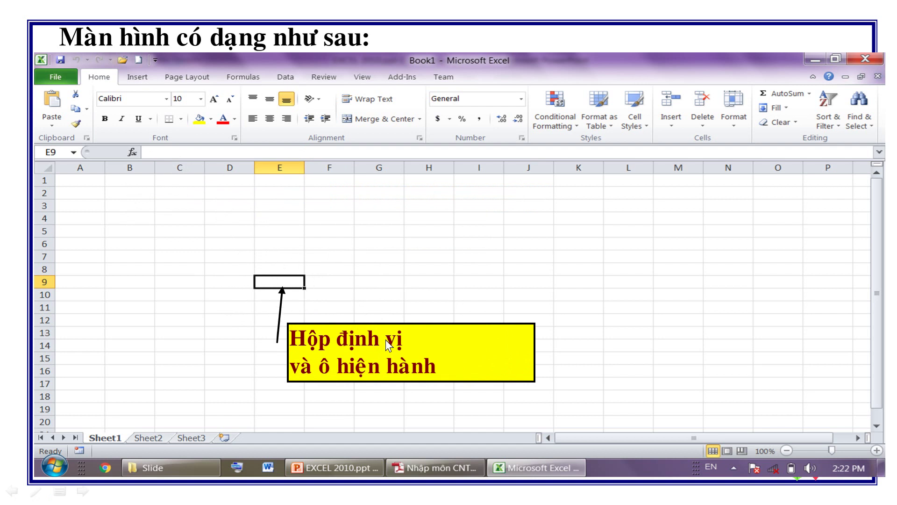
# - Reveal the column number, row number, Name Box and Sheet Tab callouts in turn
pyautogui.click(297, 290)
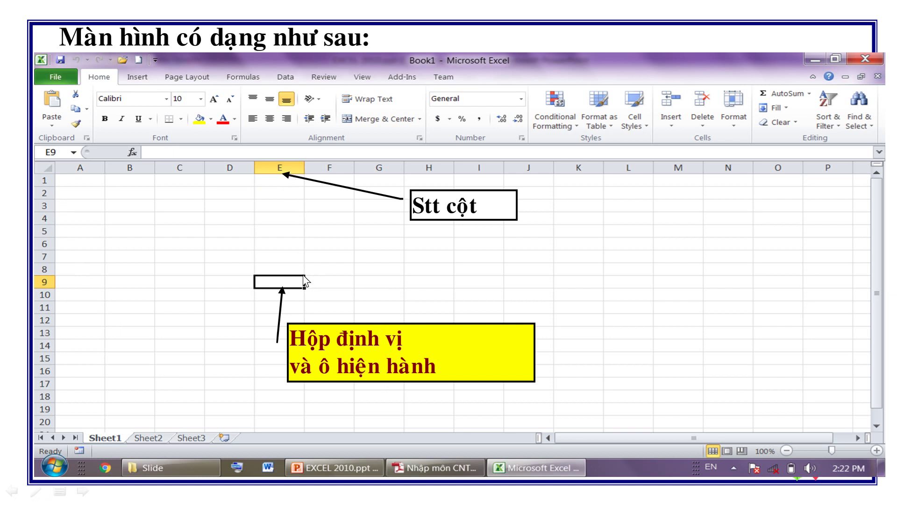
pyautogui.click(370, 277)
pyautogui.click(367, 273)
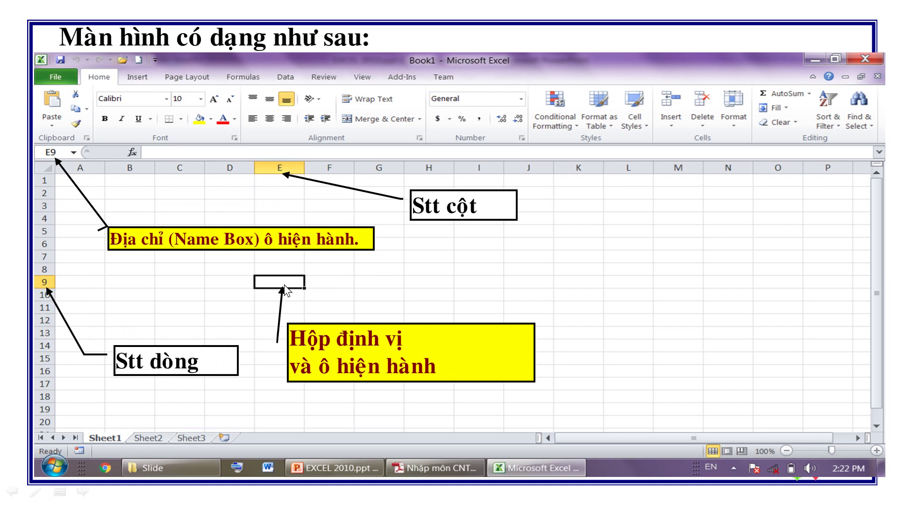
pyautogui.click(303, 290)
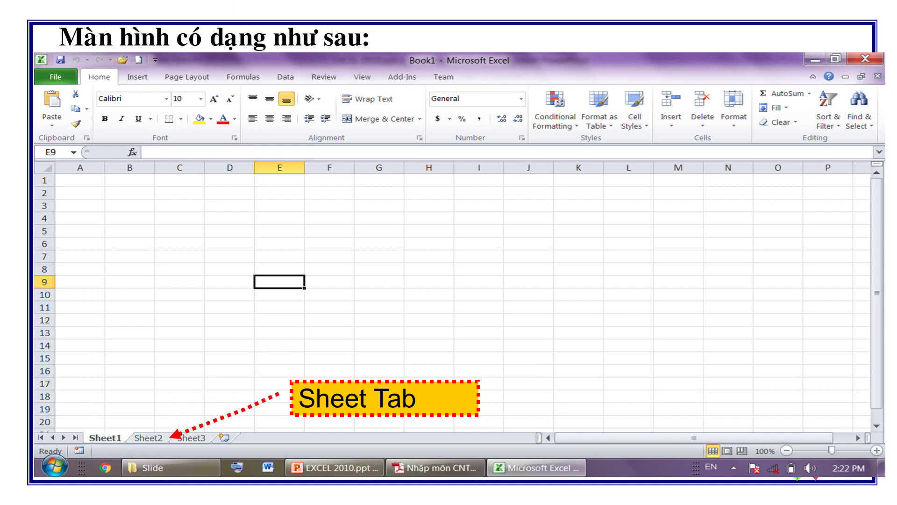
# - Advance to the 'Các thao tác trên tập tin' slide about opening and saving files
pyautogui.press('Right')
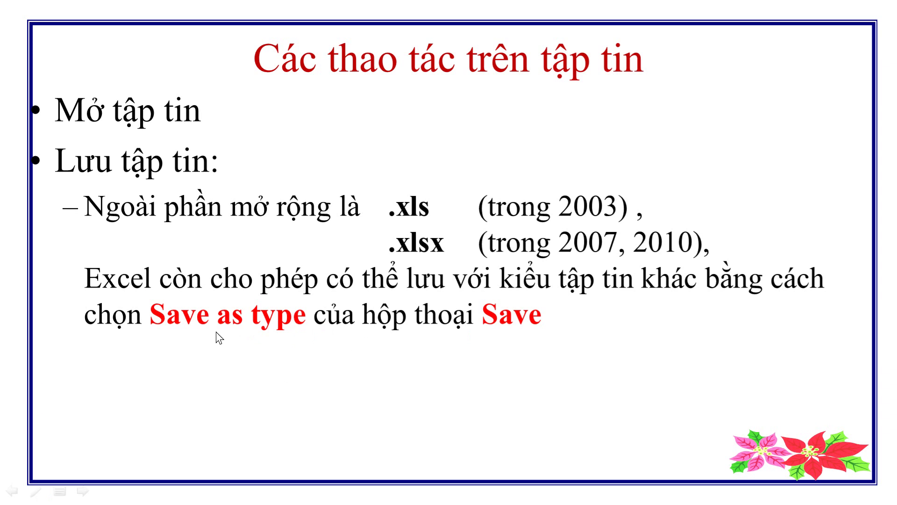
# - Reveal all WORKBOOK and WORKSHEET bullets on slide 4, then end the slide show
pyautogui.click(445, 388)
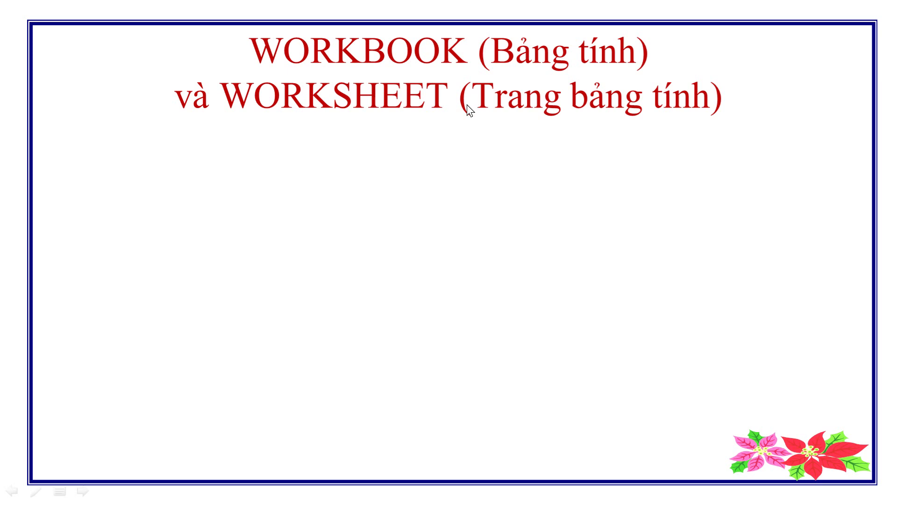
pyautogui.click(591, 158)
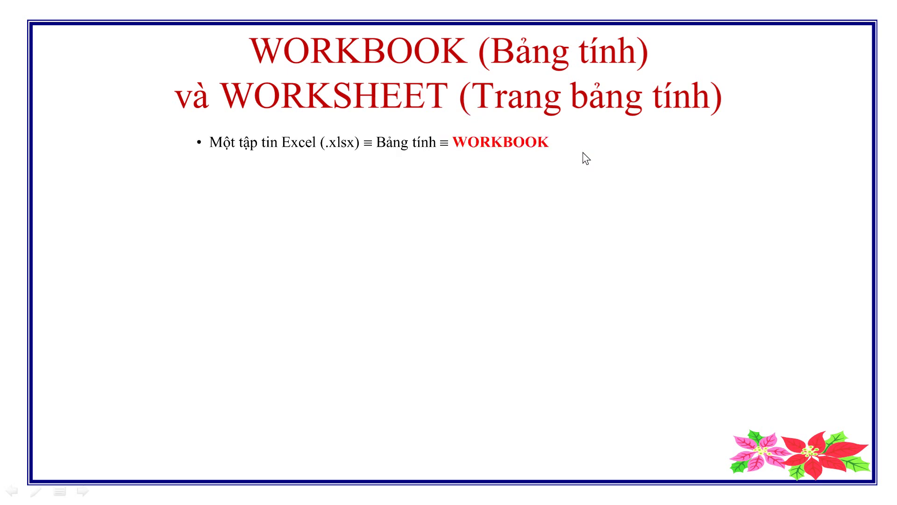
pyautogui.click(153, 179)
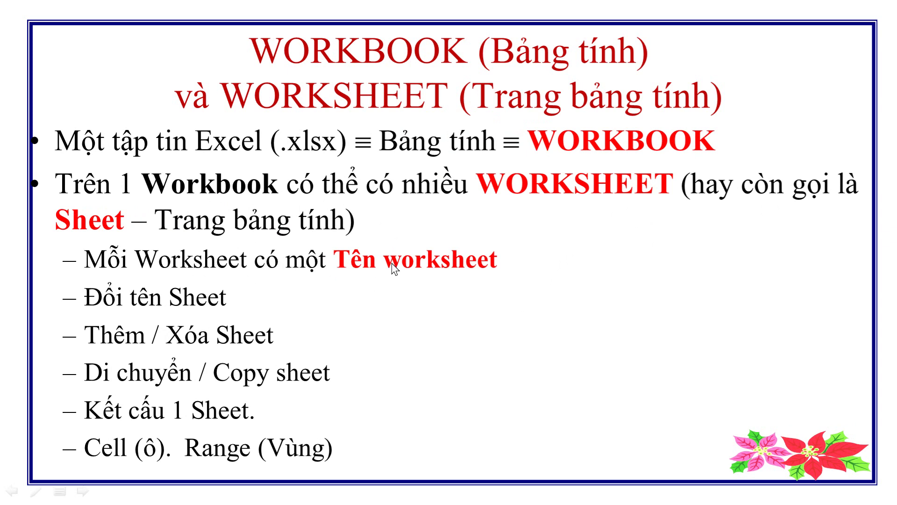
pyautogui.press('Escape')
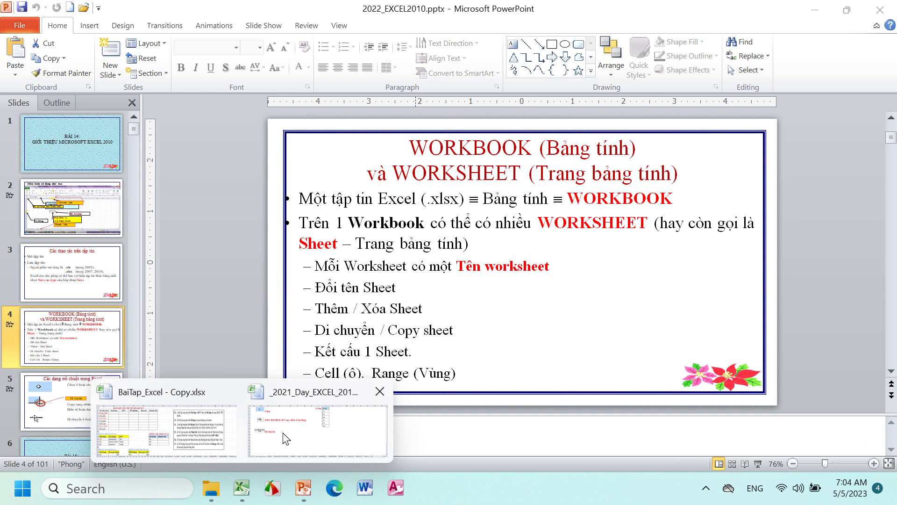
# - Switch to Excel and create a new blank workbook, Book1
pyautogui.moveTo(241, 488)
pyautogui.click(287, 435)
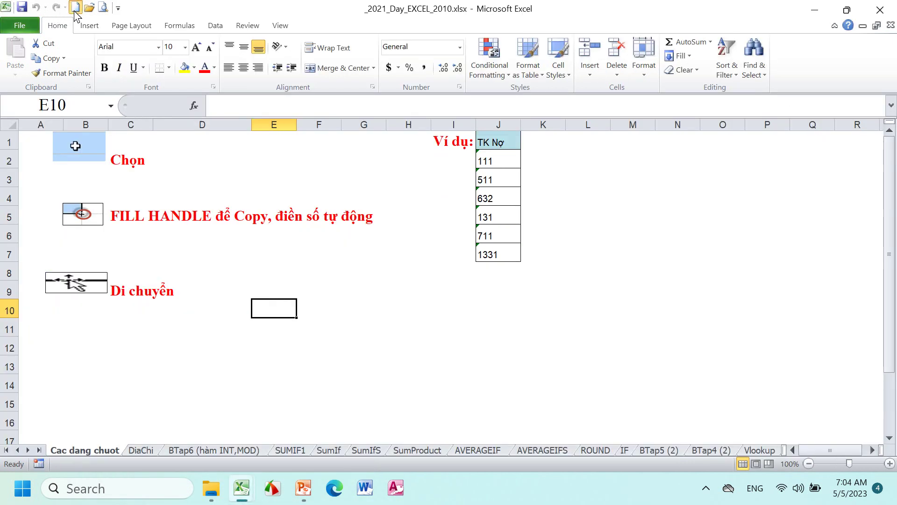
pyautogui.click(75, 11)
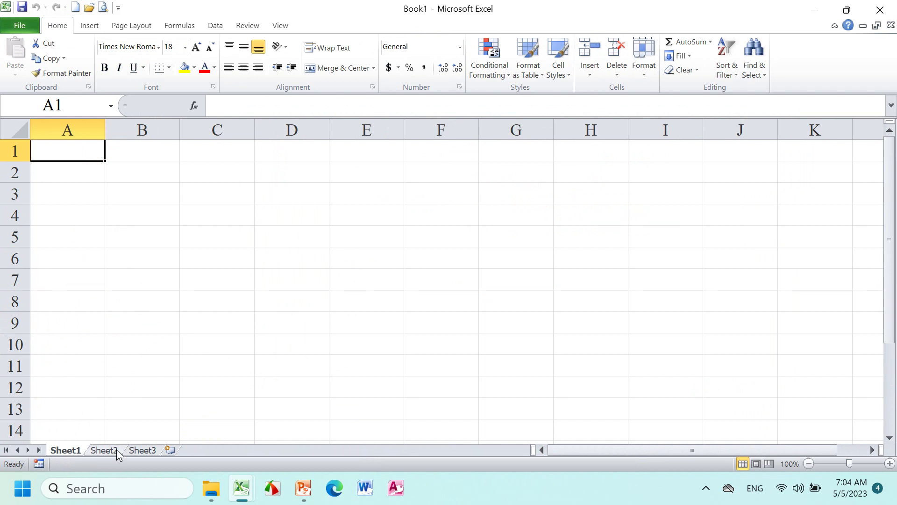
# - Rename Sheet1, Sheet2 and Sheet3 to BTH3, BTH2 and BTH1
pyautogui.doubleClick(66, 451)
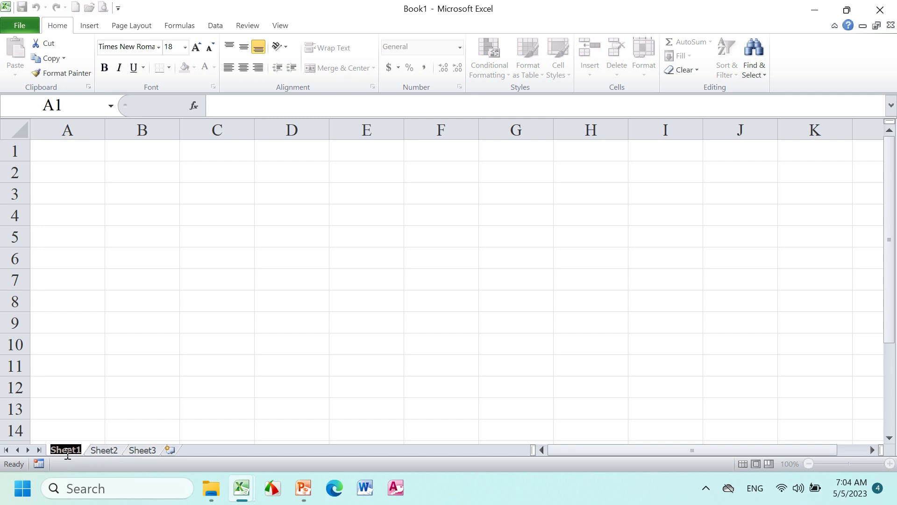
pyautogui.write('BTH')
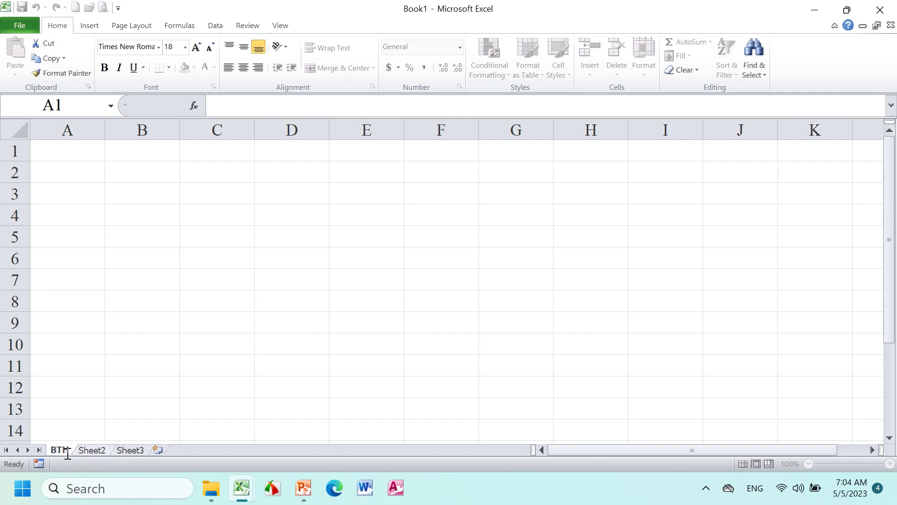
pyautogui.write('3')
pyautogui.press('Return')
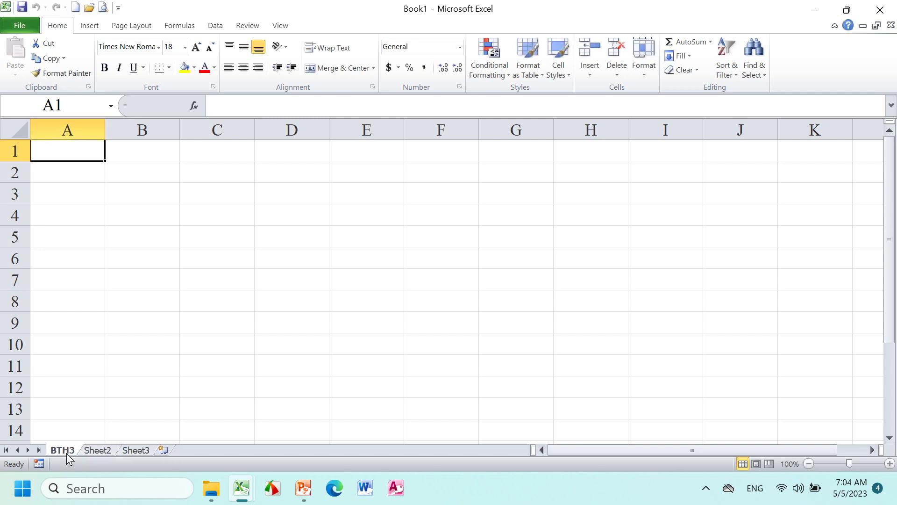
pyautogui.click(98, 450)
pyautogui.rightClick(98, 449)
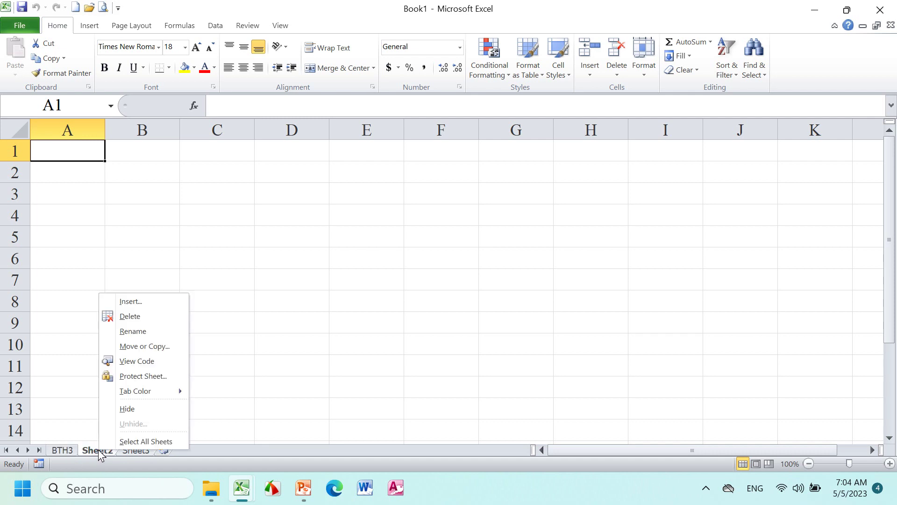
pyautogui.click(136, 332)
pyautogui.write('BTH2')
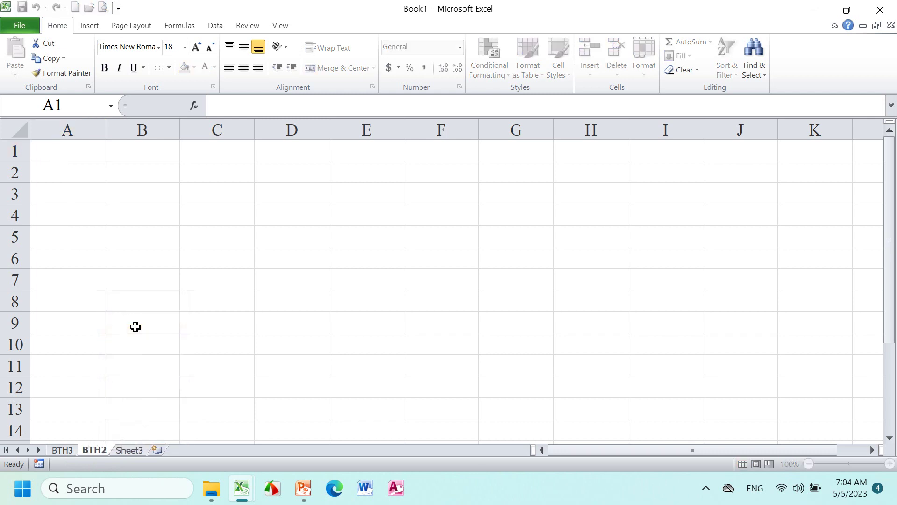
pyautogui.doubleClick(129, 449)
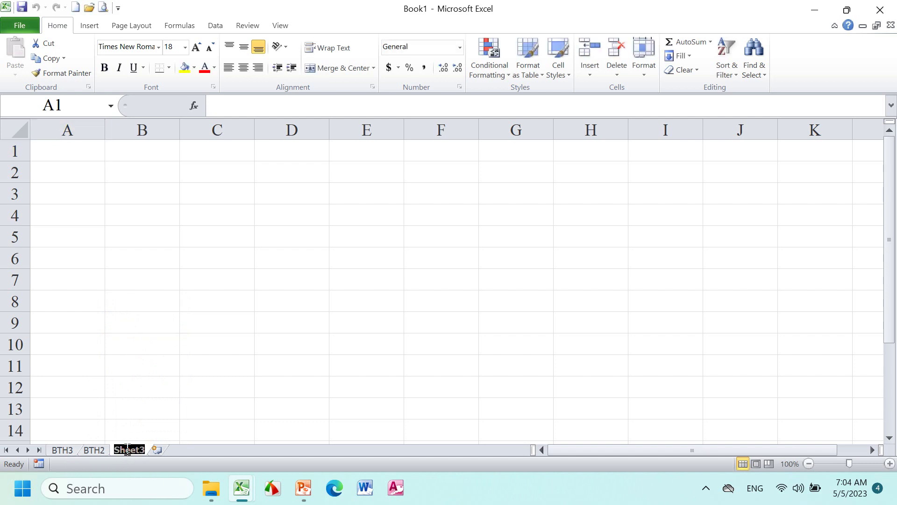
pyautogui.write('BTH1')
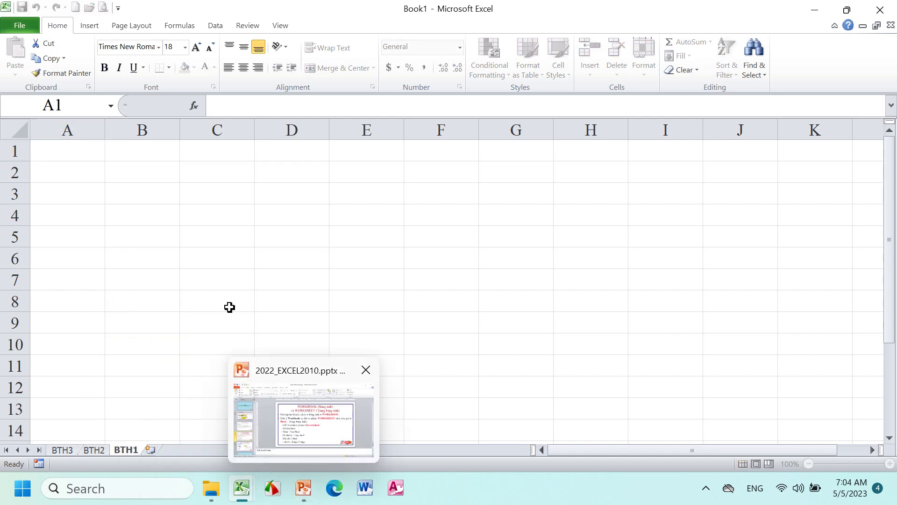
# - Add two new worksheets after BTH1 and name them BTH4 and BTH5
pyautogui.click(229, 306)
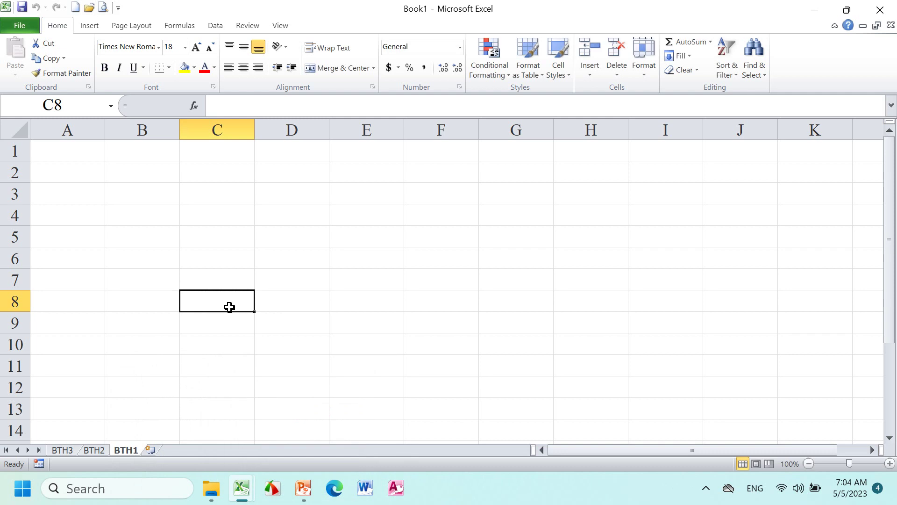
pyautogui.click(152, 451)
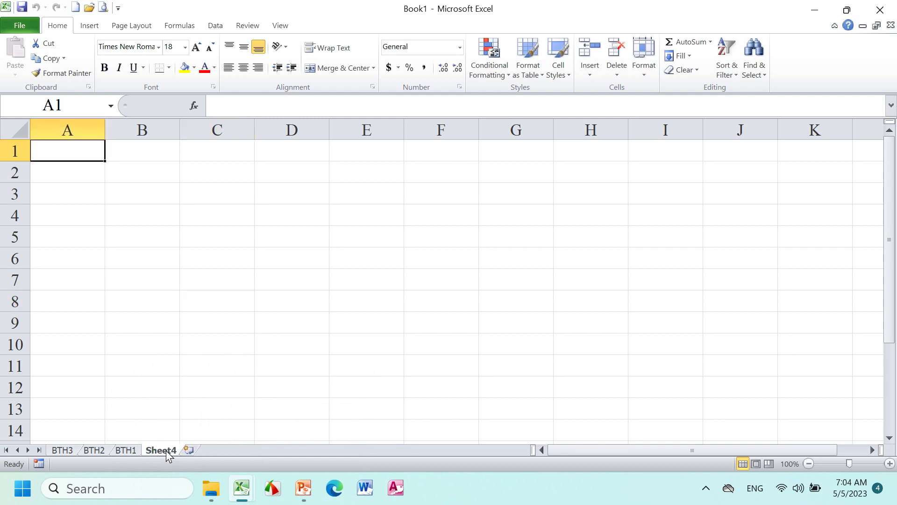
pyautogui.doubleClick(161, 451)
pyautogui.write('BTH4')
pyautogui.press('Return')
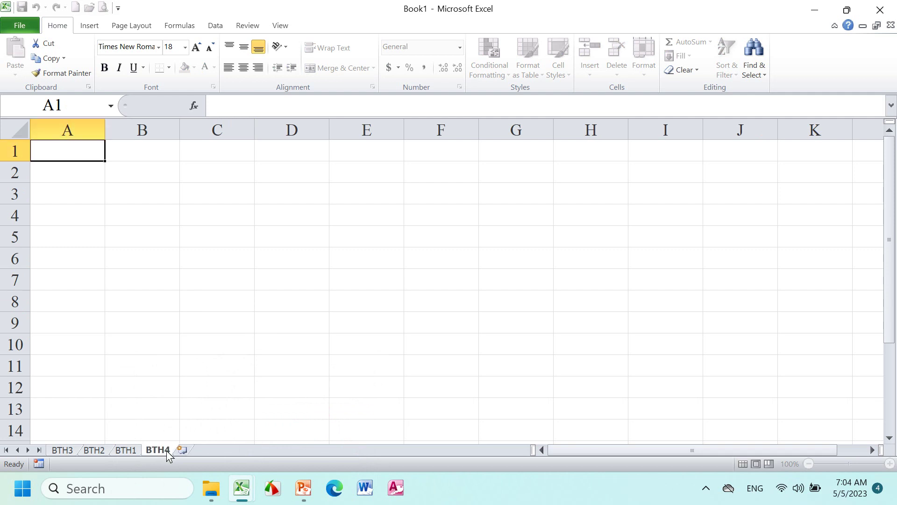
pyautogui.click(182, 450)
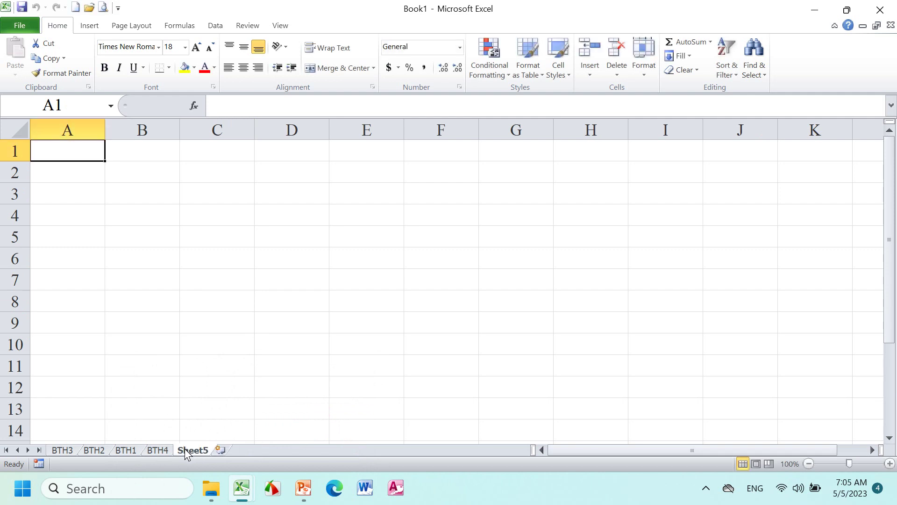
pyautogui.doubleClick(186, 450)
pyautogui.write('BTH5')
pyautogui.press('Return')
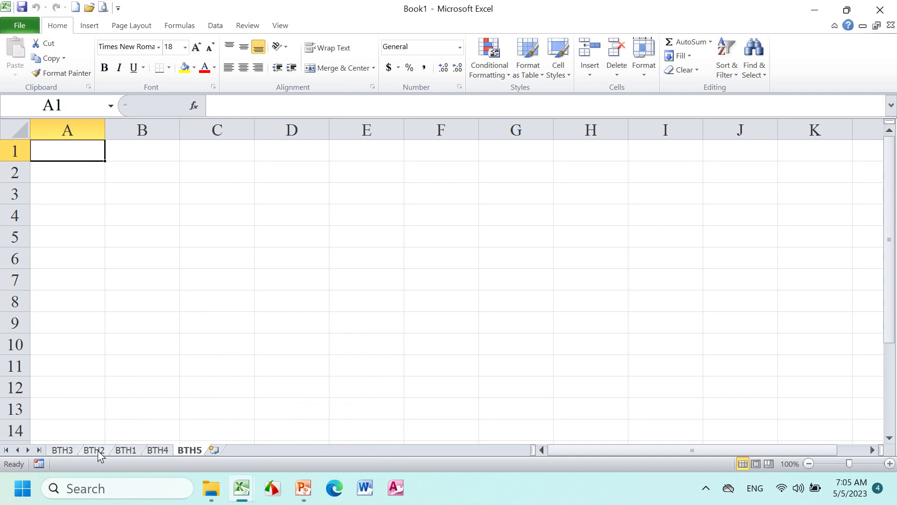
# - Drag the sheet tabs into the order BTH1, BTH2, BTH3, BTH4, BTH5, showing BTH1
pyautogui.click(126, 450)
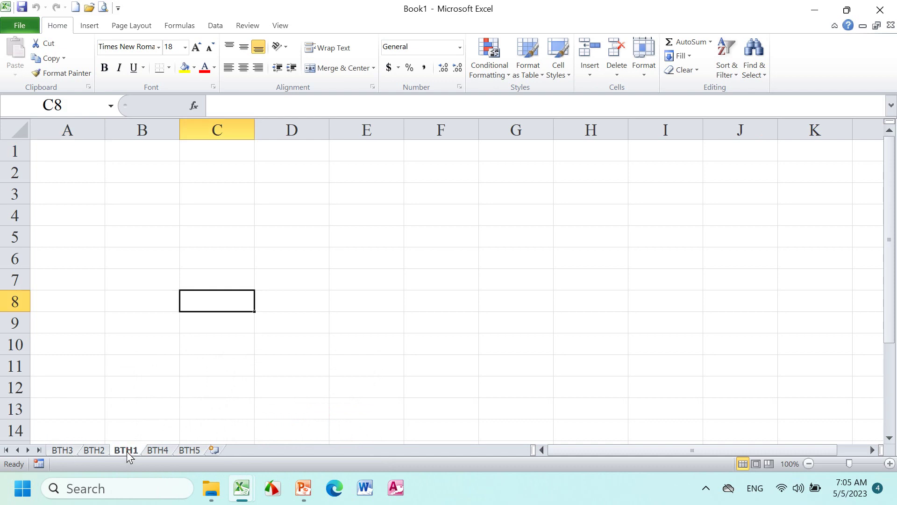
pyautogui.moveTo(127, 450); pyautogui.dragTo(57, 449)
pyautogui.click(128, 451)
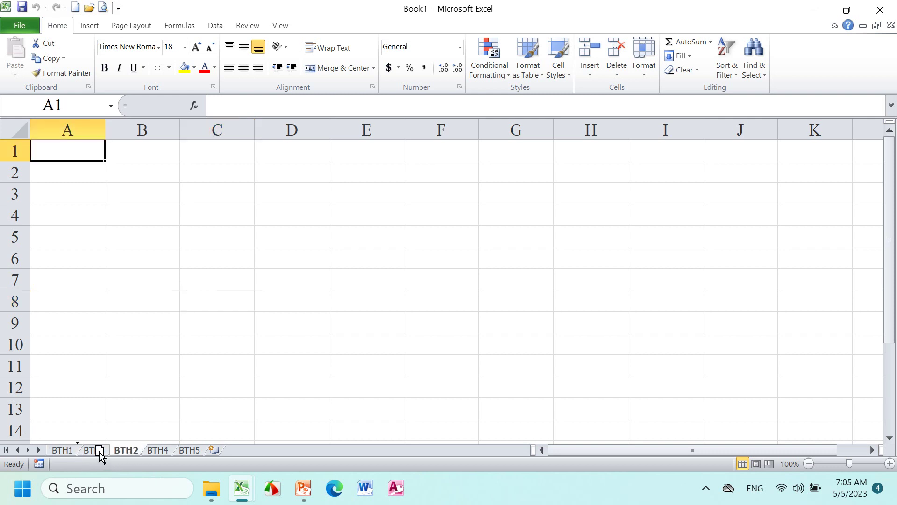
pyautogui.moveTo(99, 450); pyautogui.dragTo(94, 451)
pyautogui.click(69, 451)
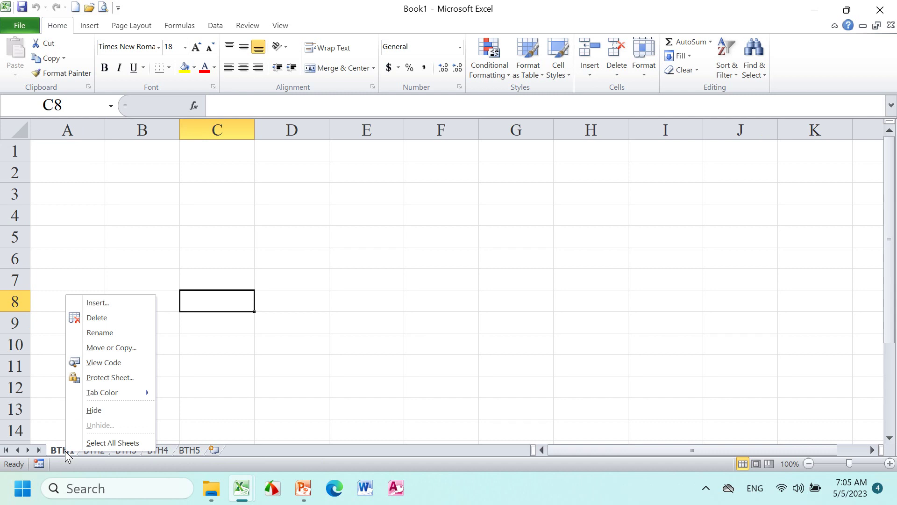
# - Insert a new blank worksheet at the front of the workbook and name it BTH0
pyautogui.click(110, 304)
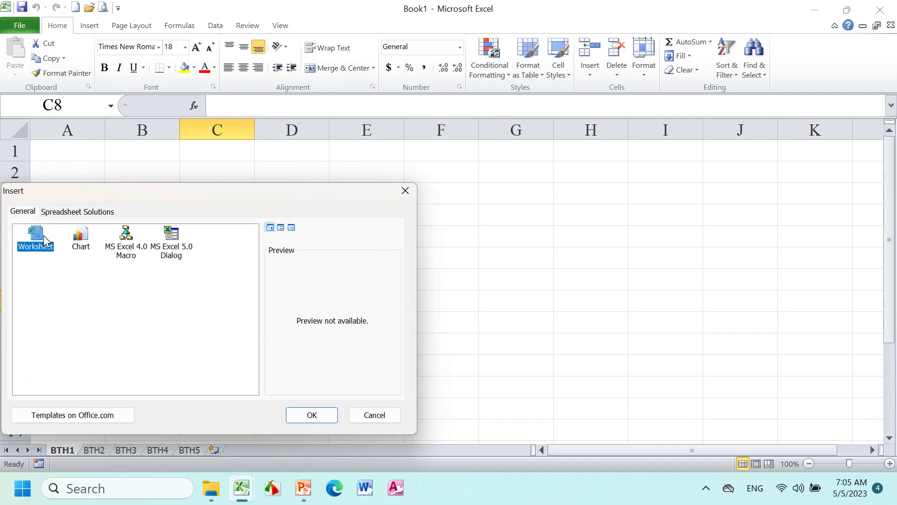
pyautogui.click(306, 415)
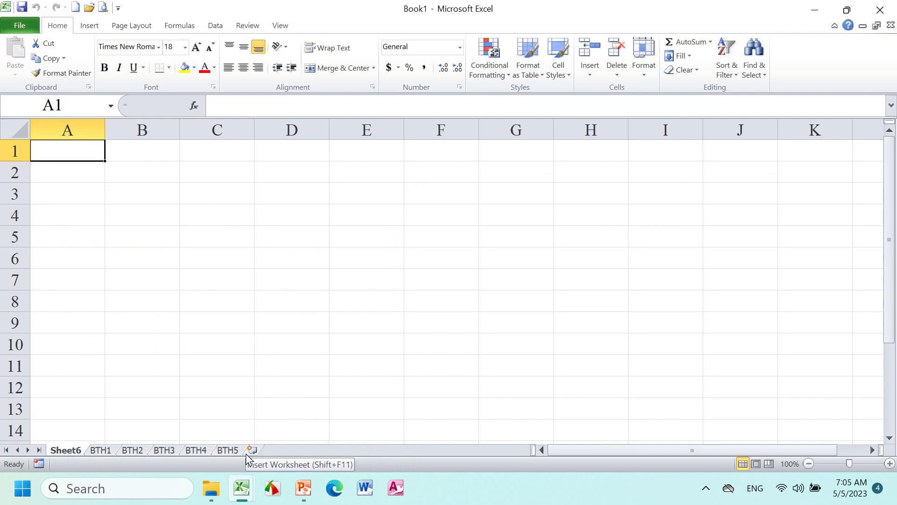
pyautogui.doubleClick(66, 450)
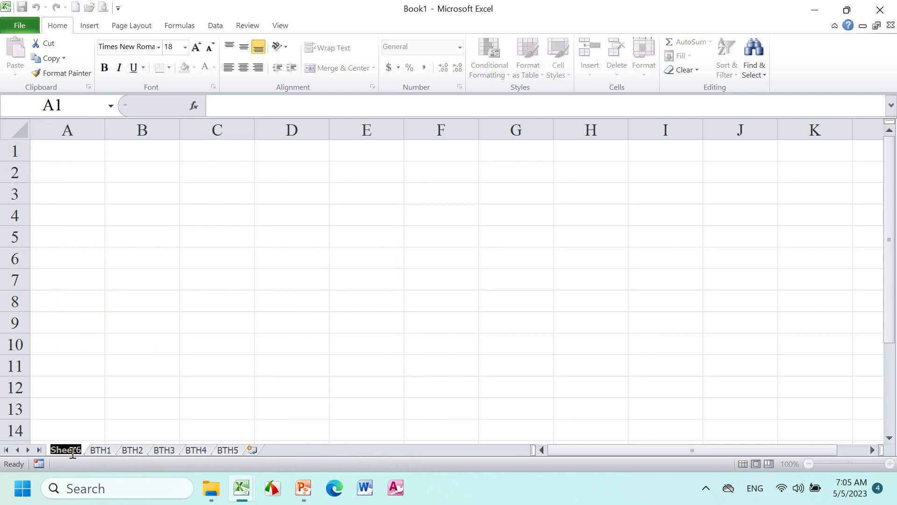
pyautogui.write('BTH0')
pyautogui.press('Return')
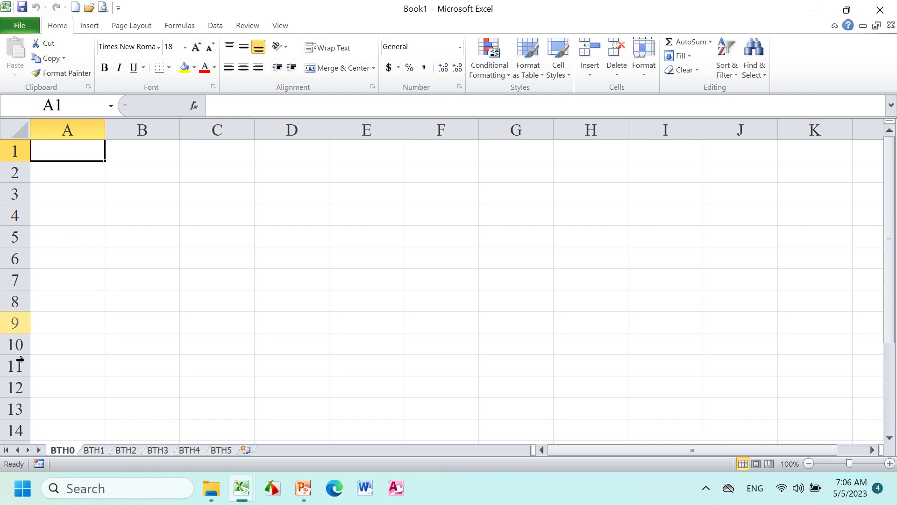
pyautogui.rightClick(62, 450)
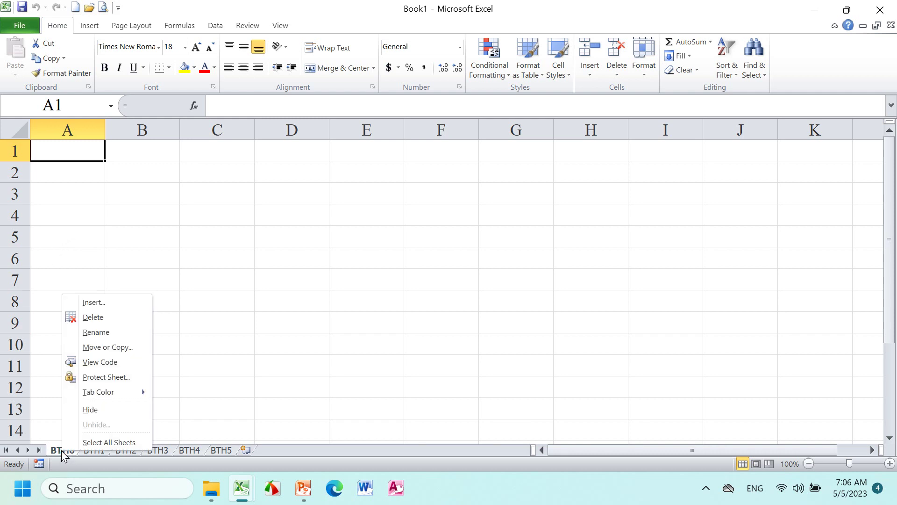
# - Delete sheets BTH0 and BTH5, and enter M in cell B7
pyautogui.click(93, 318)
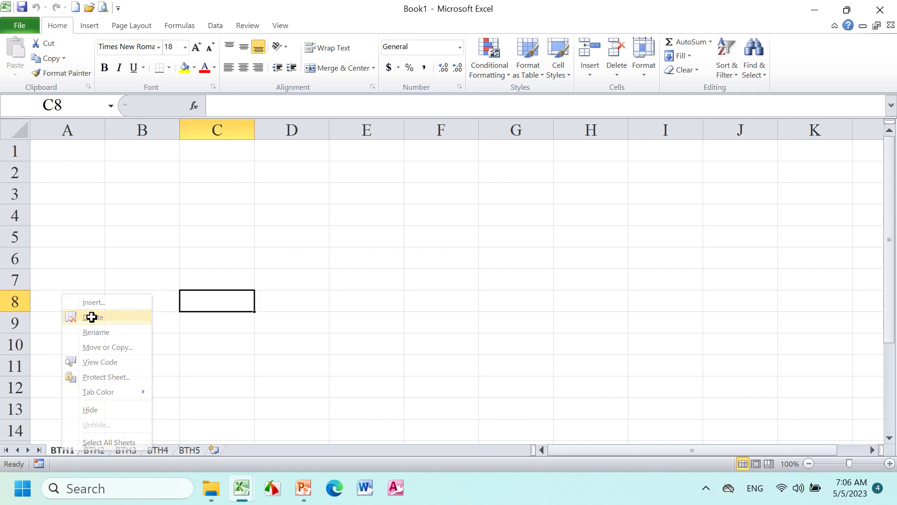
pyautogui.click(191, 451)
pyautogui.rightClick(192, 452)
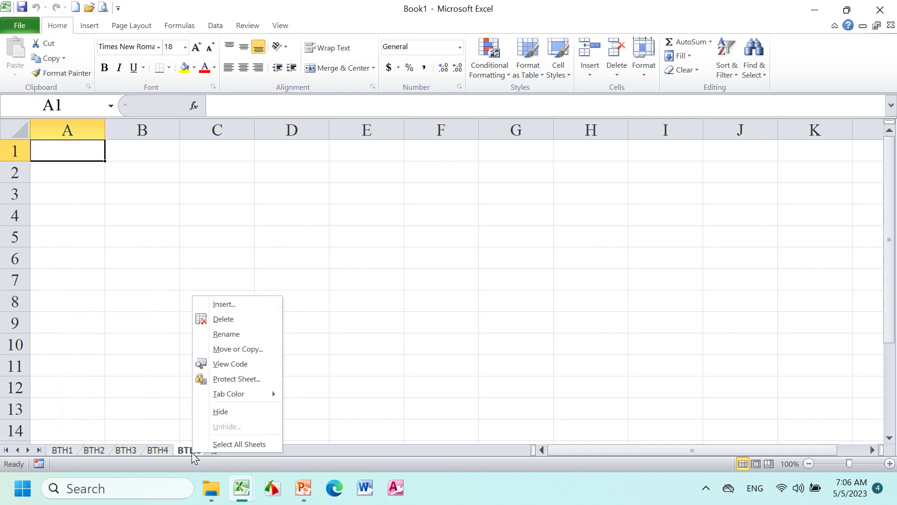
pyautogui.click(215, 319)
pyautogui.click(166, 288)
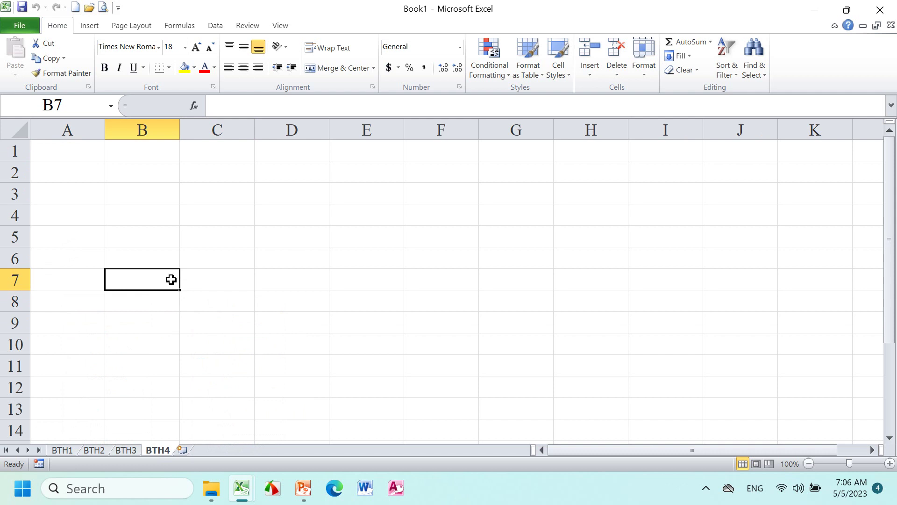
pyautogui.write('M')
pyautogui.press('Tab')
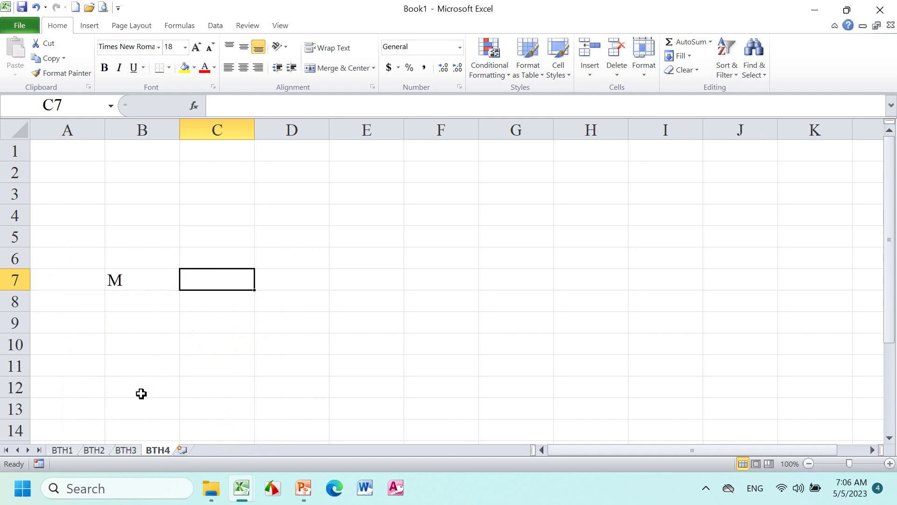
# - Delete sheet BTH4, backing out once before confirming the permanent deletion
pyautogui.rightClick(157, 448)
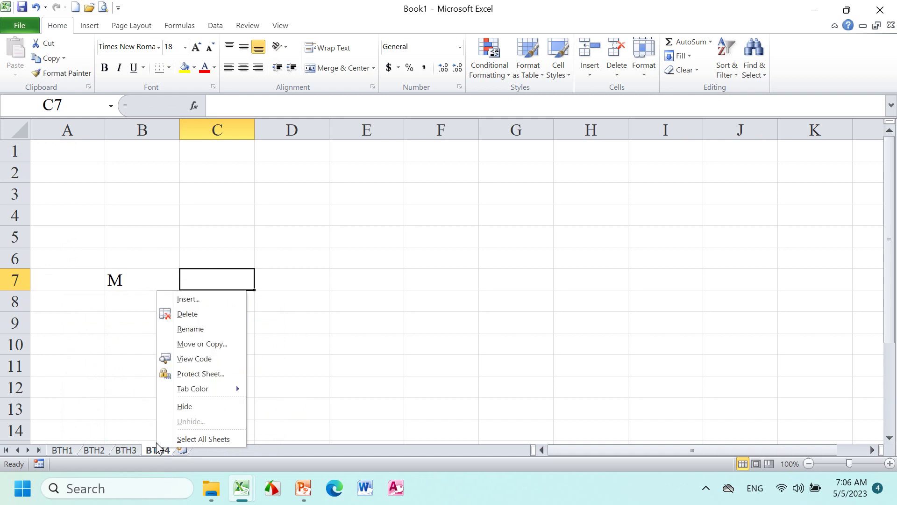
pyautogui.click(198, 314)
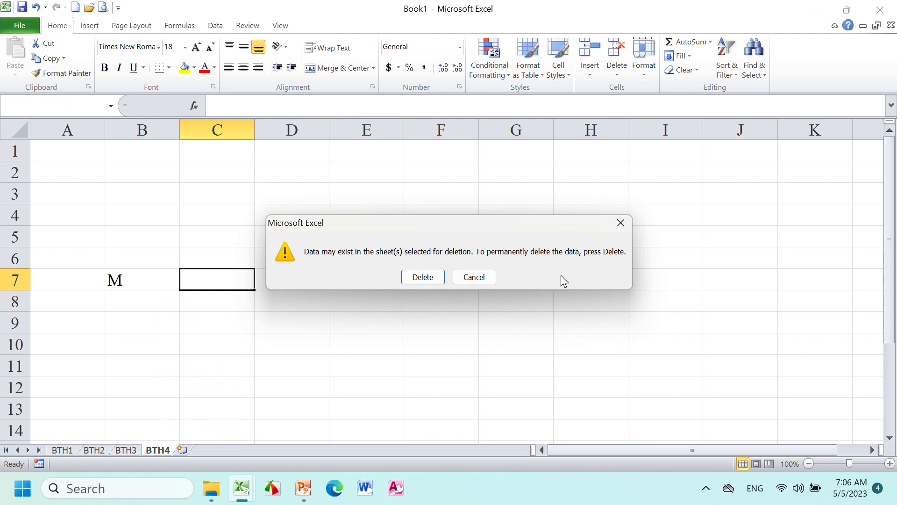
pyautogui.click(481, 277)
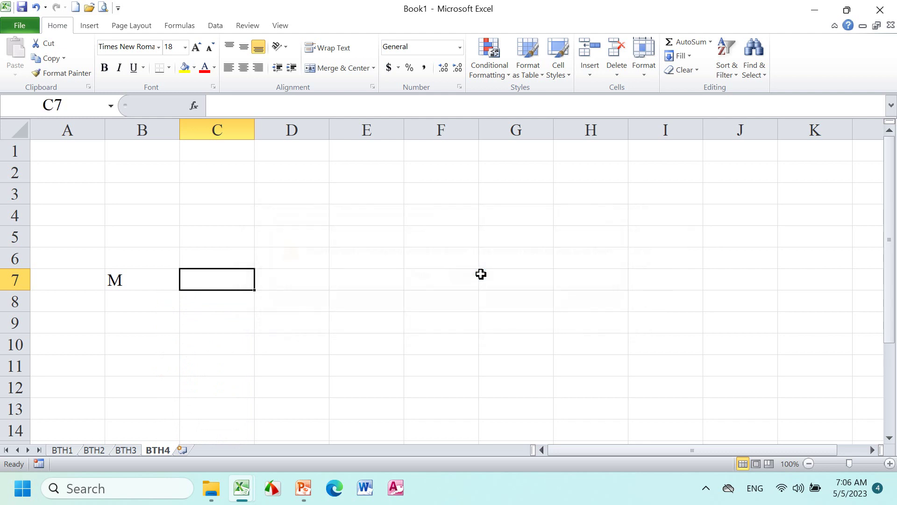
pyautogui.rightClick(163, 449)
pyautogui.click(188, 316)
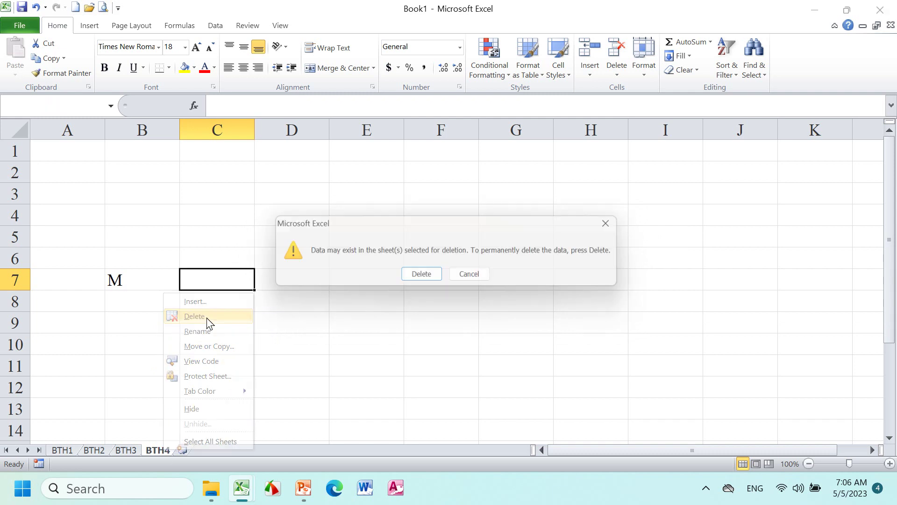
pyautogui.click(425, 275)
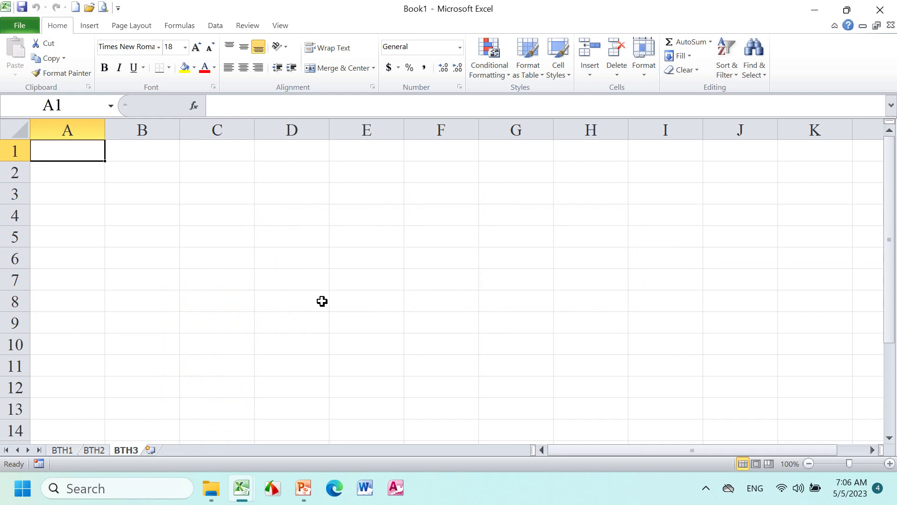
# - Enter a person's name in A1 and move sheet BTH3 to the front
pyautogui.write('NGUYEN HUONG')
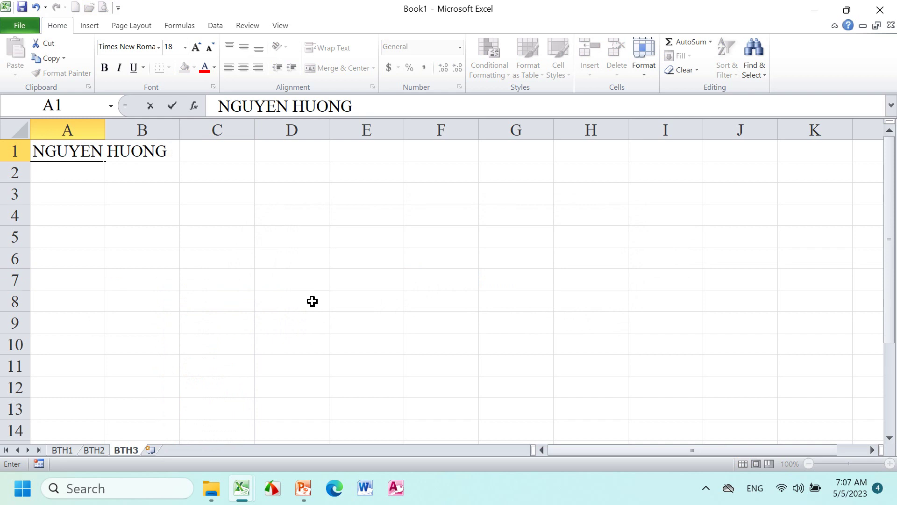
pyautogui.press('Tab')
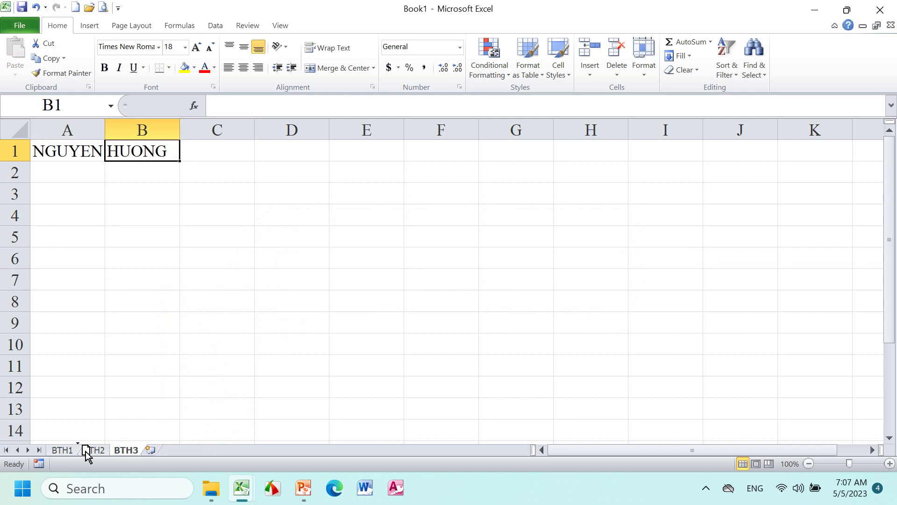
pyautogui.moveTo(132, 453); pyautogui.dragTo(53, 451)
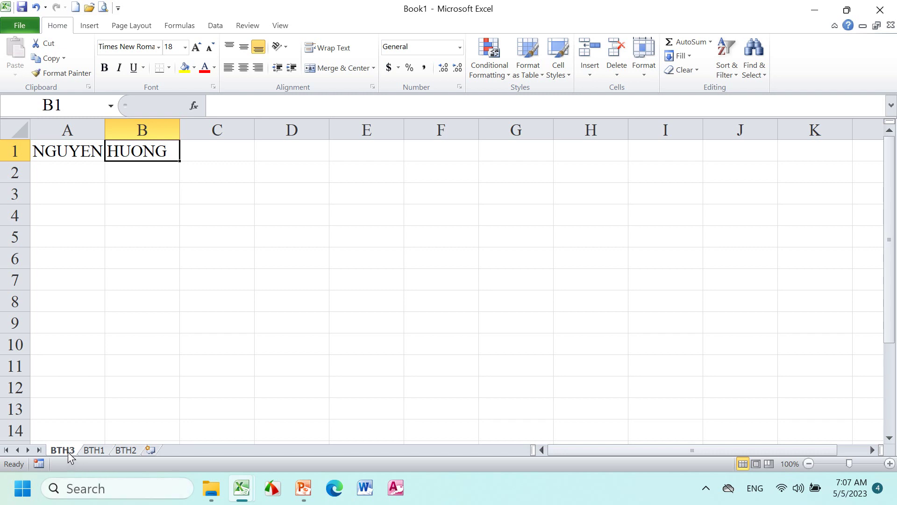
# - Copy BTH3 as BTH3 (2) between BTH1 and BTH2, then compare both sheets
pyautogui.keyDown('ctrl'); pyautogui.moveTo(63, 449); pyautogui.dragTo(144, 453); pyautogui.keyUp('ctrl')
pyautogui.click(63, 450)
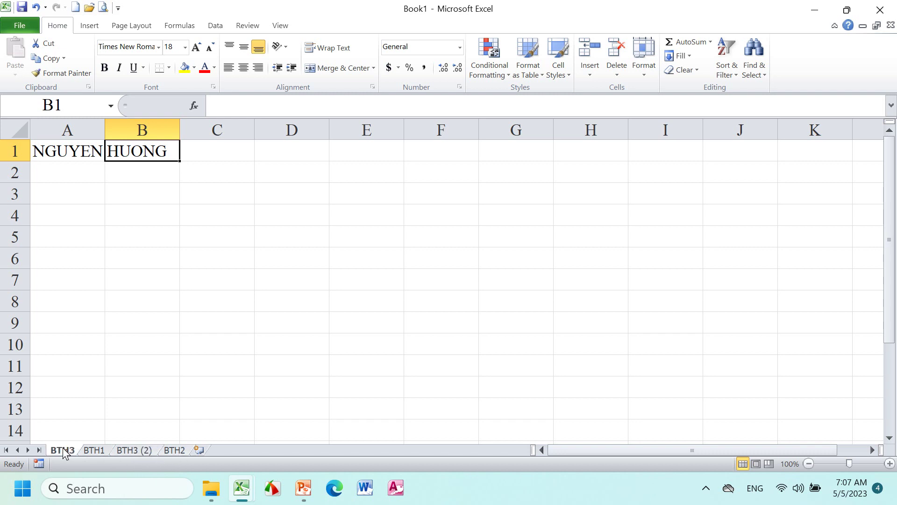
pyautogui.click(130, 451)
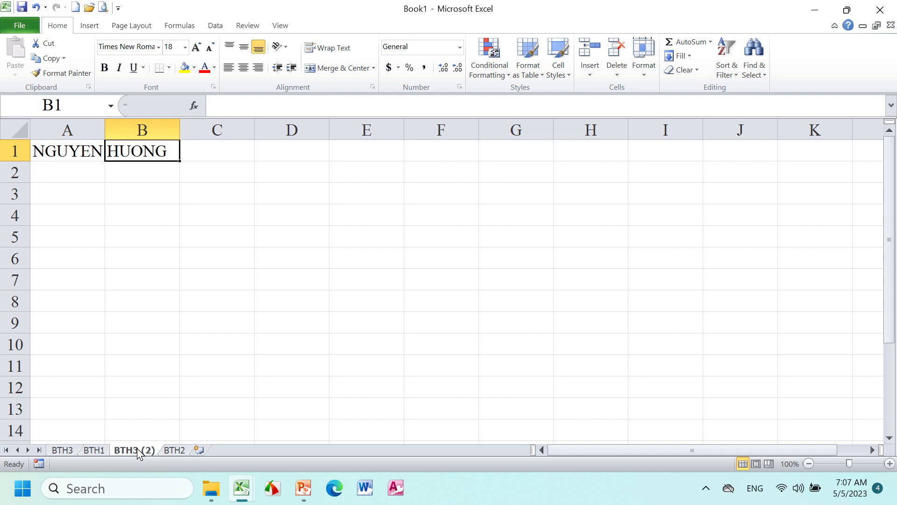
pyautogui.click(91, 25)
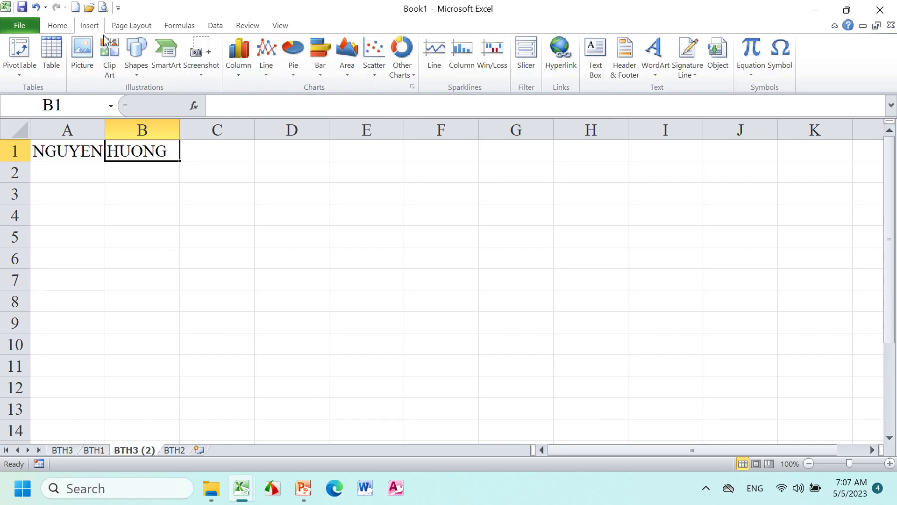
pyautogui.click(134, 52)
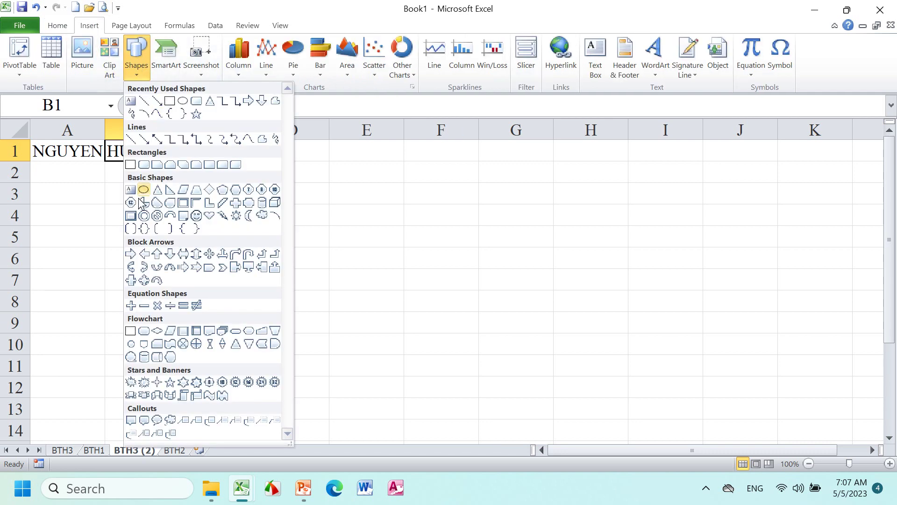
pyautogui.click(156, 215)
pyautogui.moveTo(200, 191); pyautogui.dragTo(330, 258)
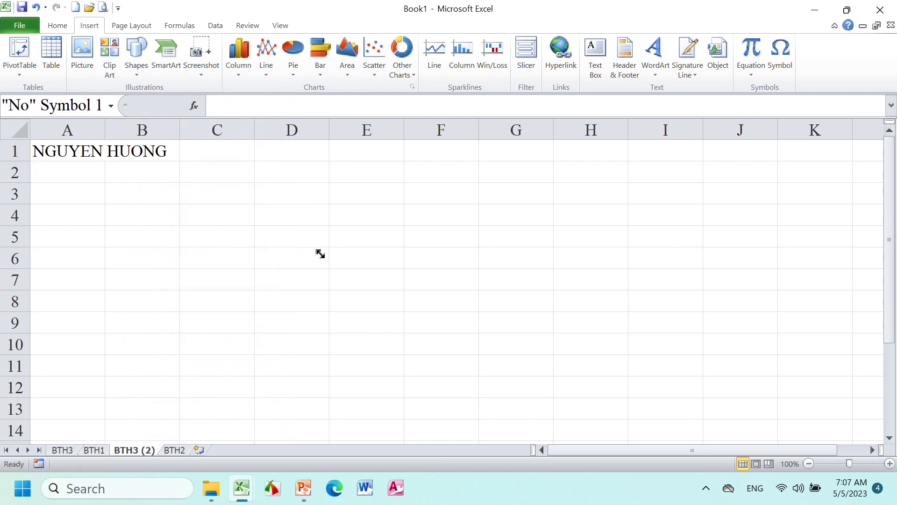
pyautogui.moveTo(267, 195); pyautogui.dragTo(483, 193)
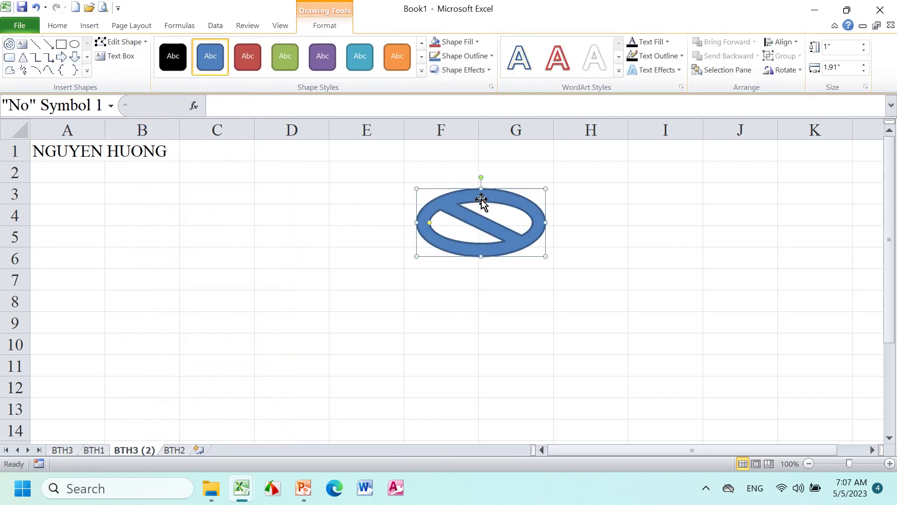
pyautogui.keyDown('ctrl'); pyautogui.click(460, 238); pyautogui.keyUp('ctrl')
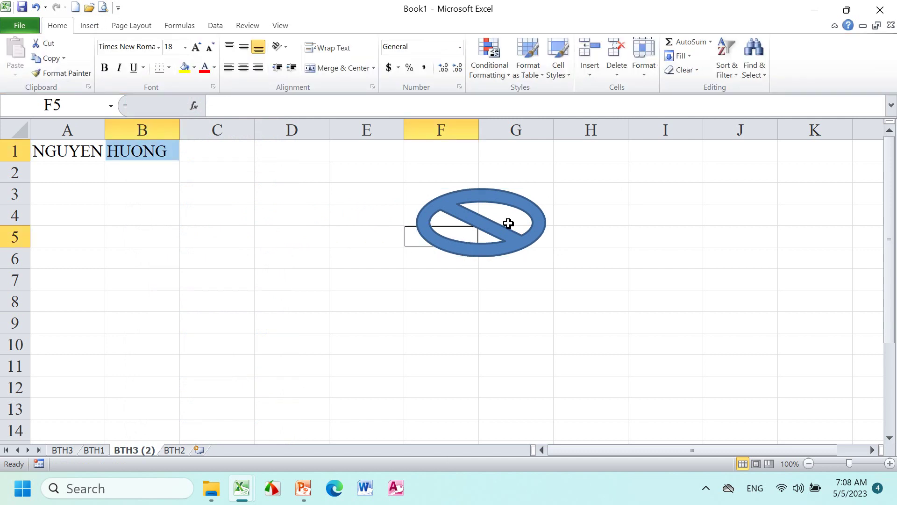
pyautogui.click(483, 194)
pyautogui.moveTo(483, 194); pyautogui.dragTo(156, 260)
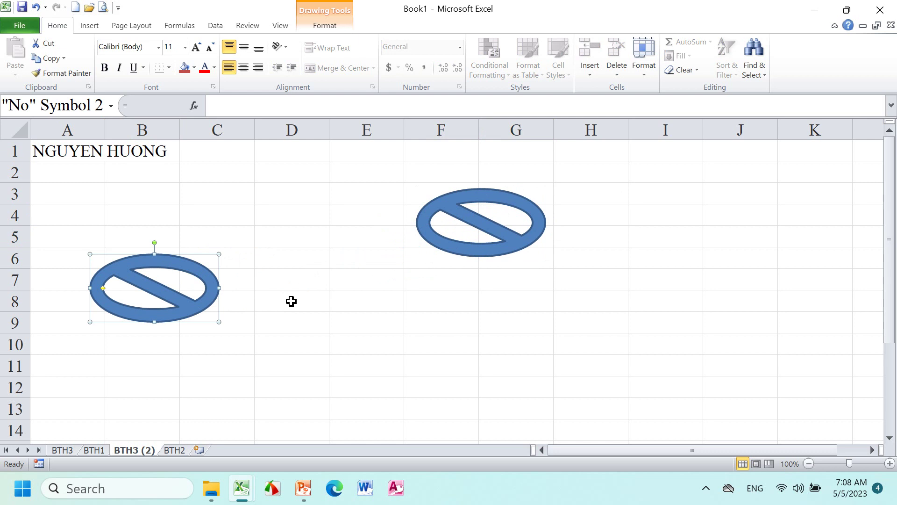
pyautogui.press('Delete')
pyautogui.click(441, 247)
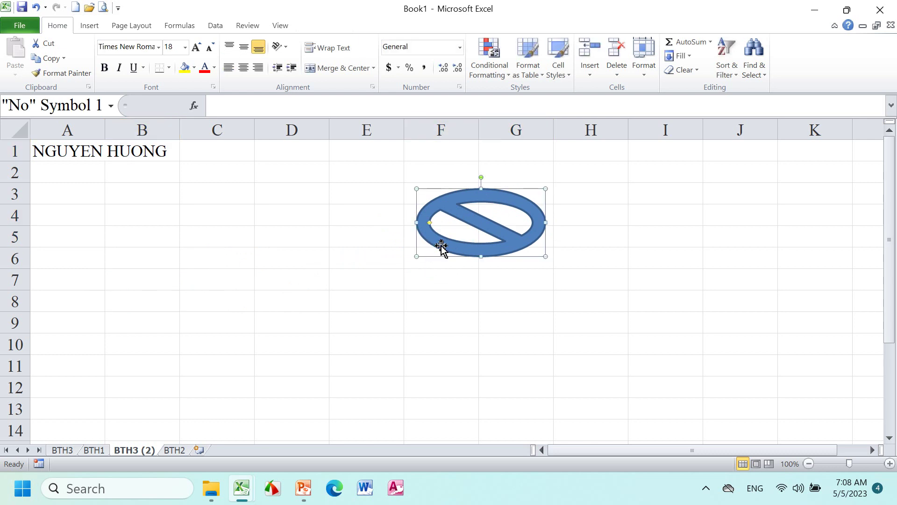
pyautogui.press('Delete')
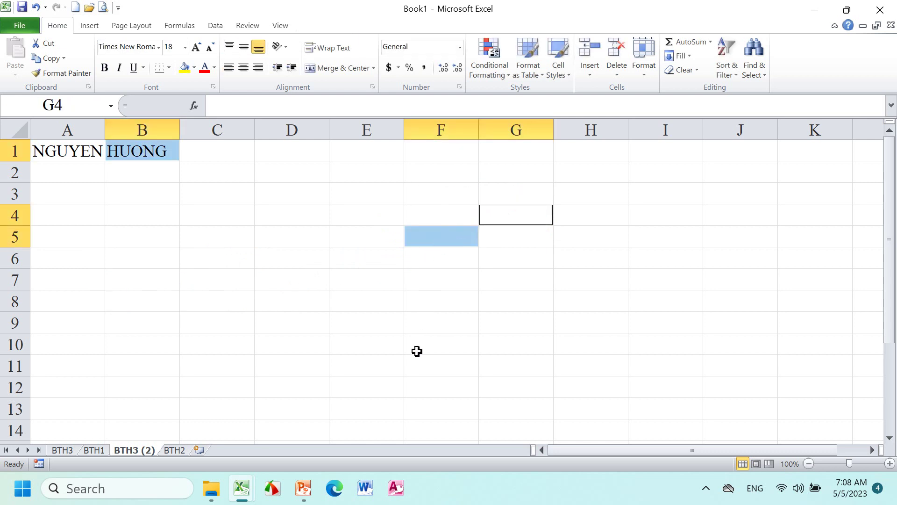
# - Switch to the PowerPoint presentation, then return to the Book1 workbook
pyautogui.click(303, 488)
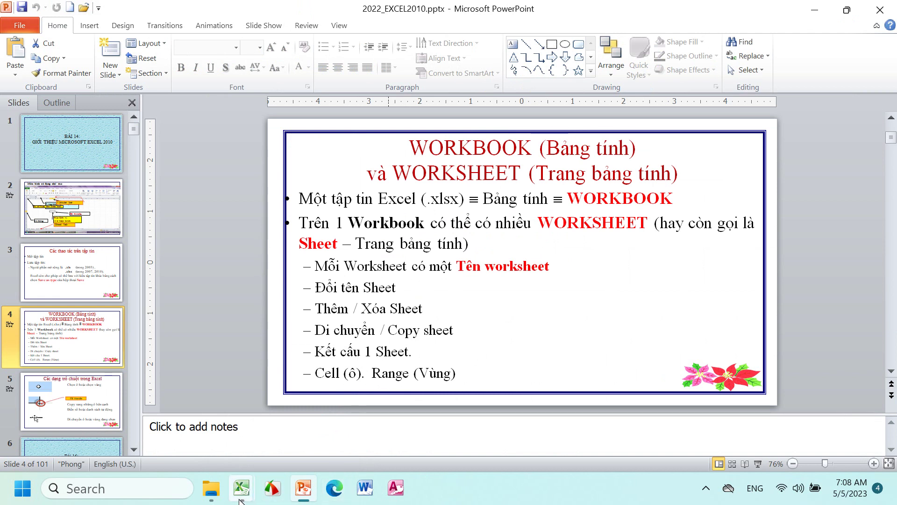
pyautogui.moveTo(241, 487)
pyautogui.click(390, 439)
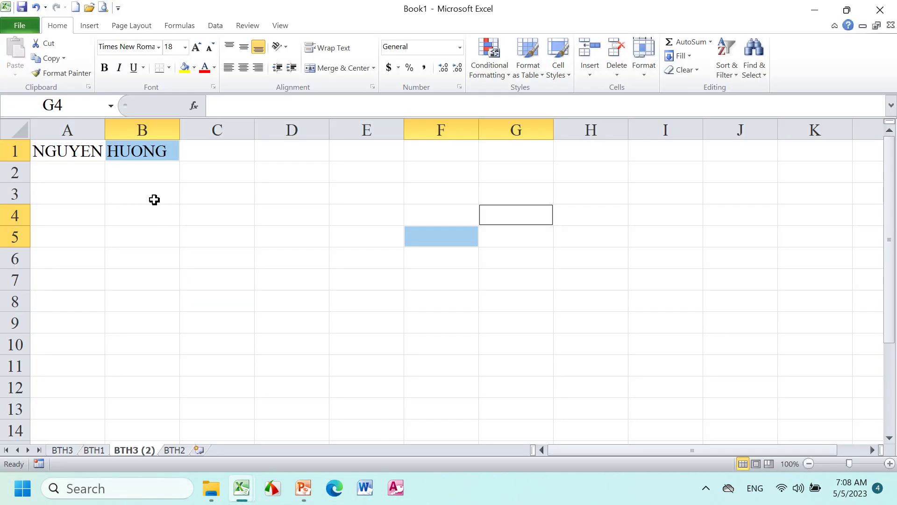
# - From A3, jump to row 3's last and first columns, then to row 1048576
pyautogui.click(442, 237)
pyautogui.click(273, 208)
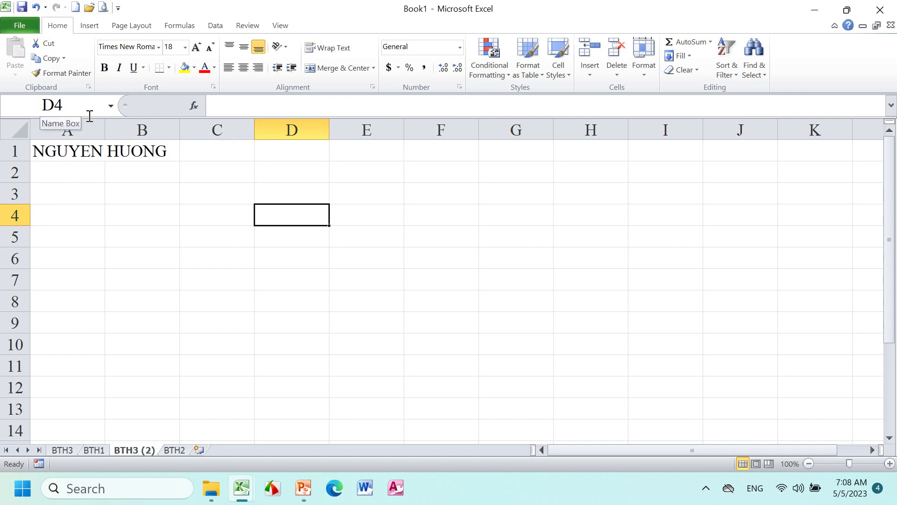
pyautogui.click(68, 194)
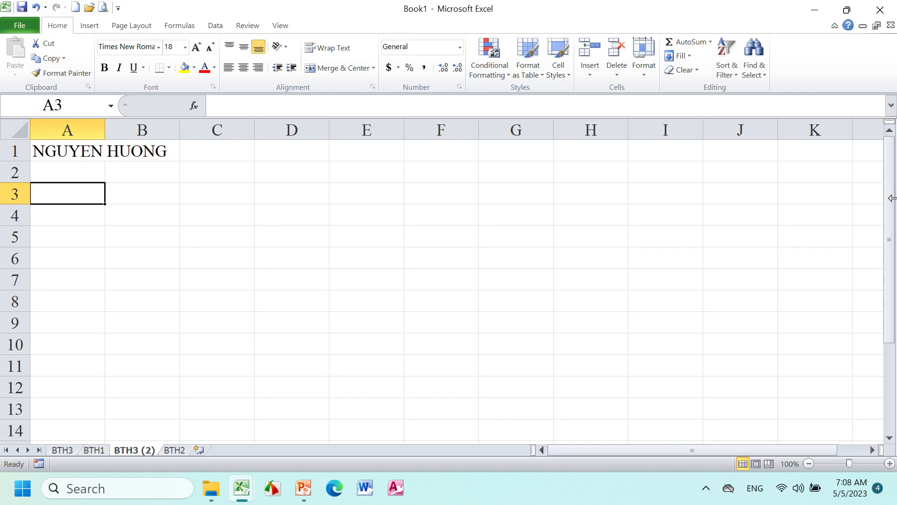
pyautogui.hotkey('ctrl', 'Right')
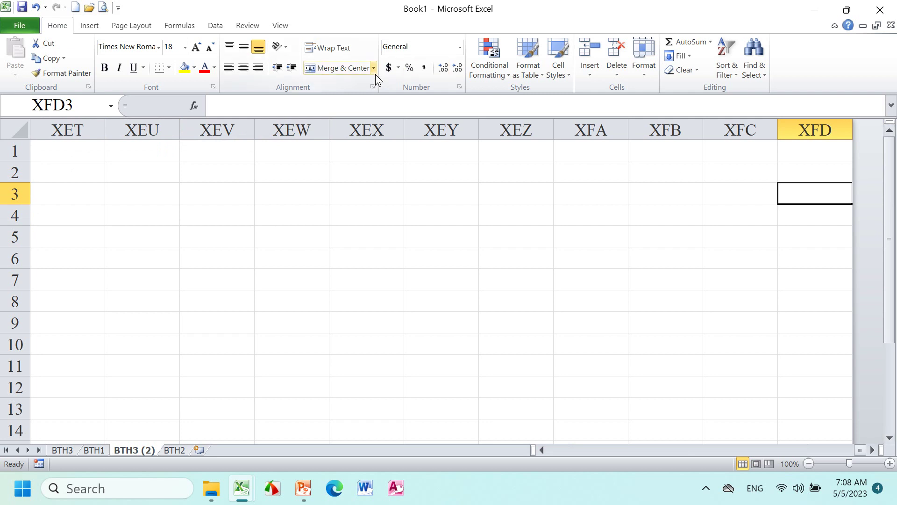
pyautogui.hotkey('ctrl', 'Left')
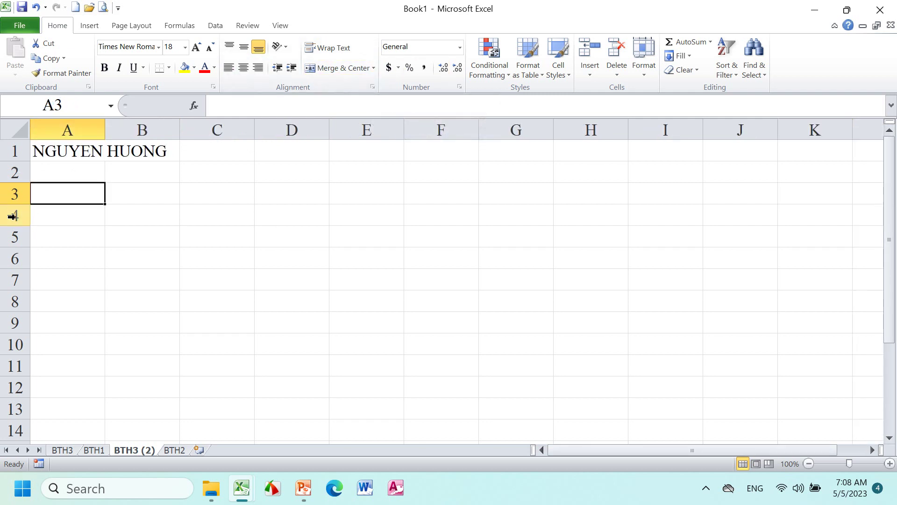
pyautogui.hotkey('ctrl', 'Down')
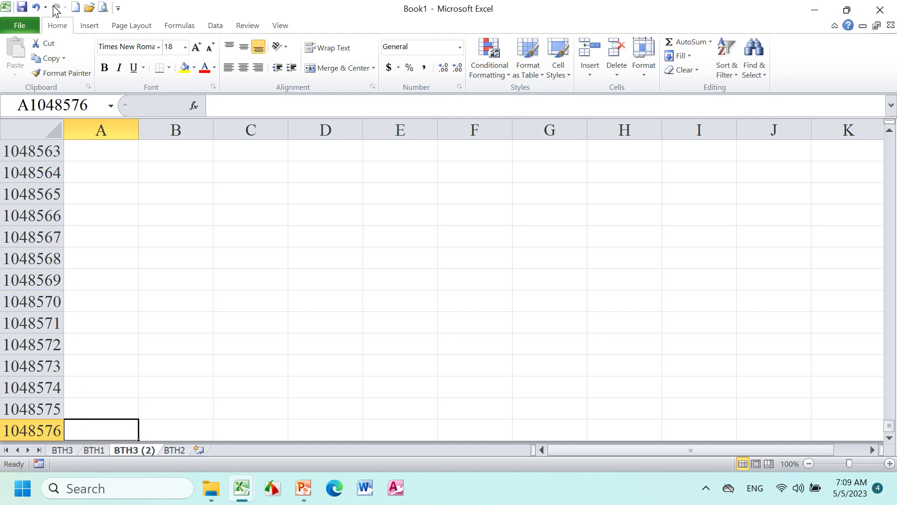
pyautogui.click(19, 25)
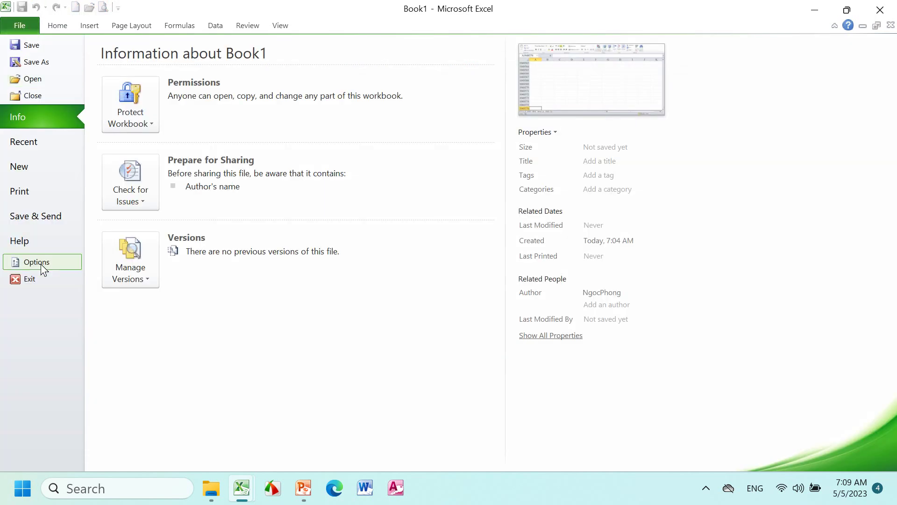
pyautogui.click(28, 262)
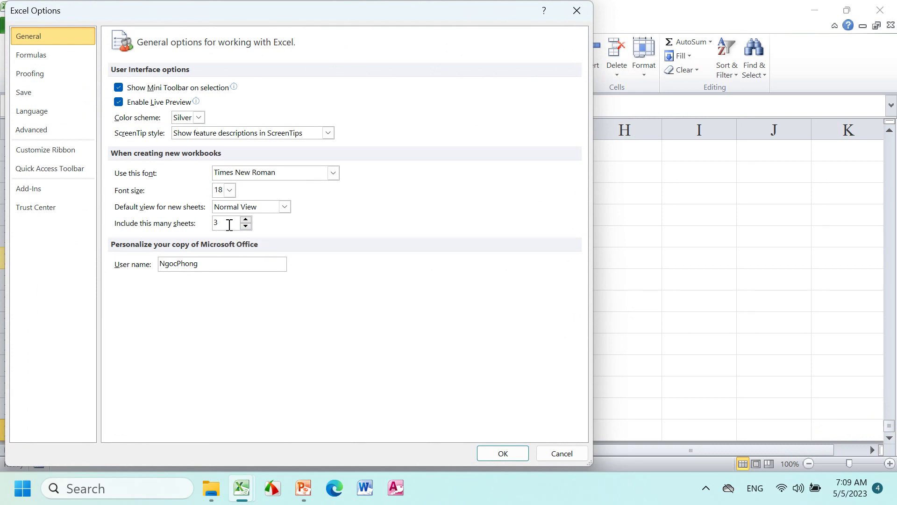
pyautogui.click(209, 224)
pyautogui.moveTo(209, 224); pyautogui.dragTo(204, 230)
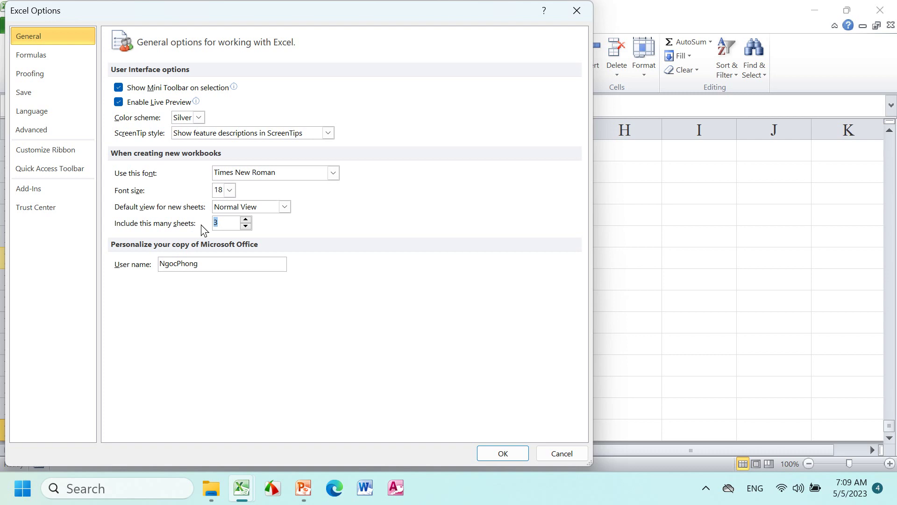
pyautogui.click(568, 453)
# - Scroll back to the top-left of the sheet so the name in row 1 shows
pyautogui.click(230, 216)
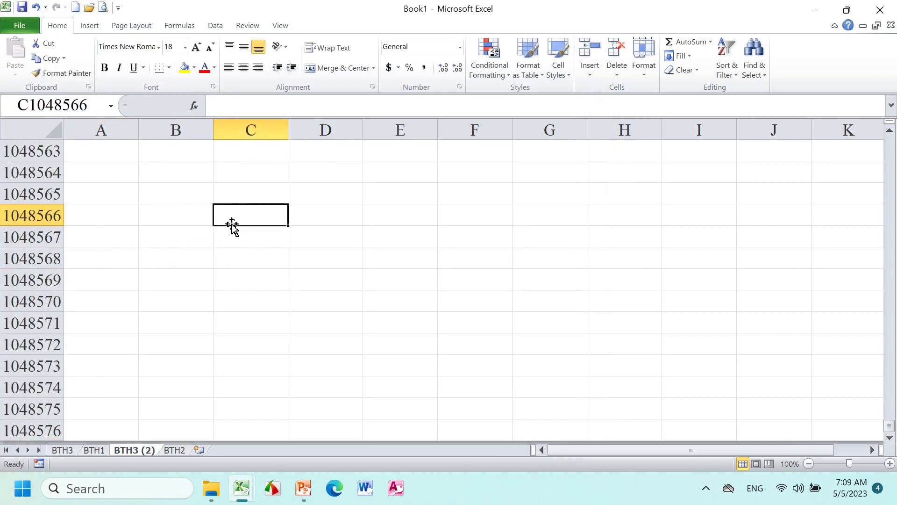
pyautogui.moveTo(892, 426); pyautogui.dragTo(890, 134)
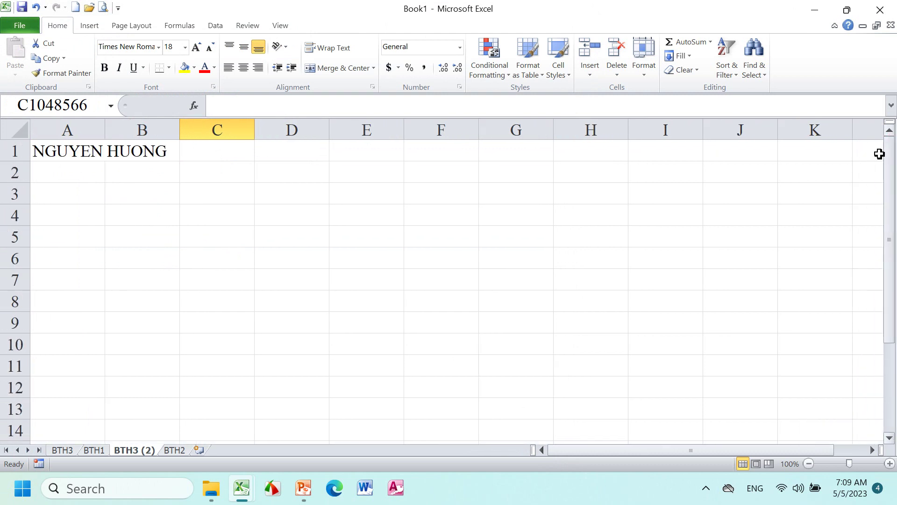
pyautogui.moveTo(788, 450); pyautogui.dragTo(710, 449)
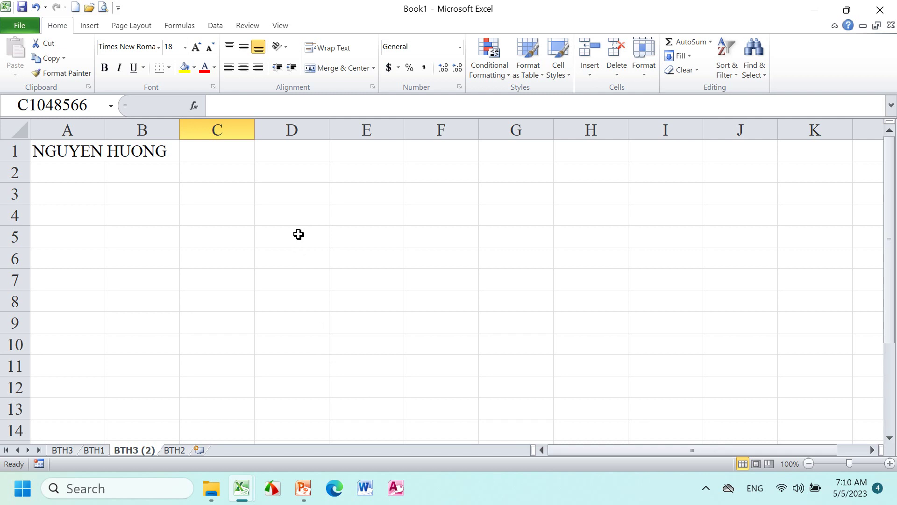
# - Fill cell D3 with yellow using the Home tab's Fill Color
pyautogui.click(291, 190)
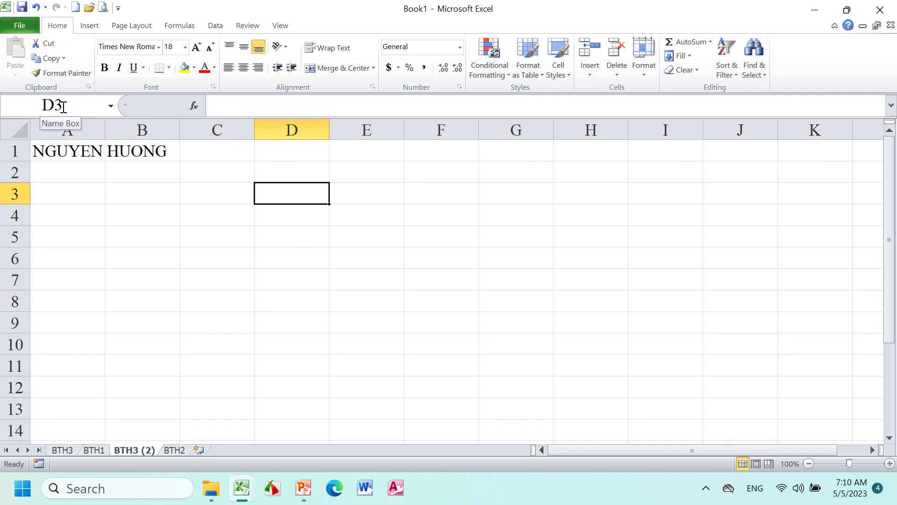
pyautogui.click(185, 68)
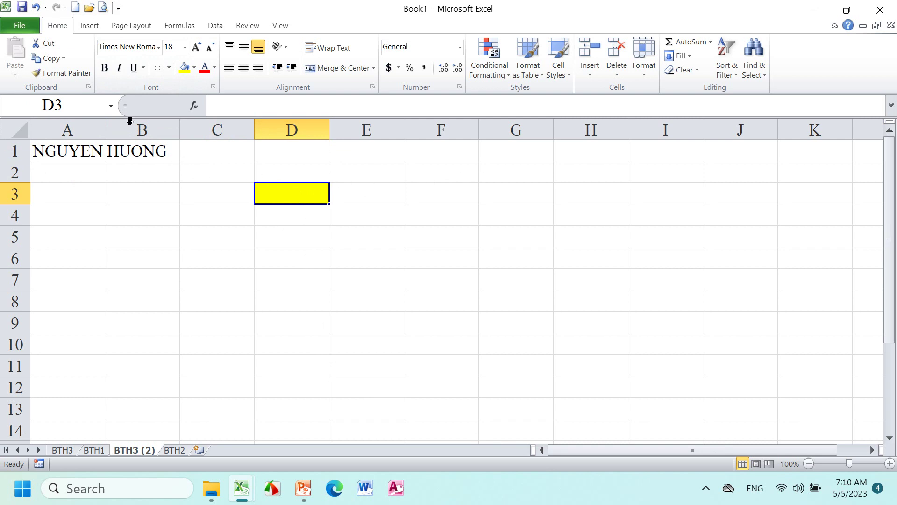
pyautogui.click(23, 26)
# - Turn on R1C1 reference style on the Formulas page of Excel Options
pyautogui.click(38, 264)
pyautogui.click(47, 63)
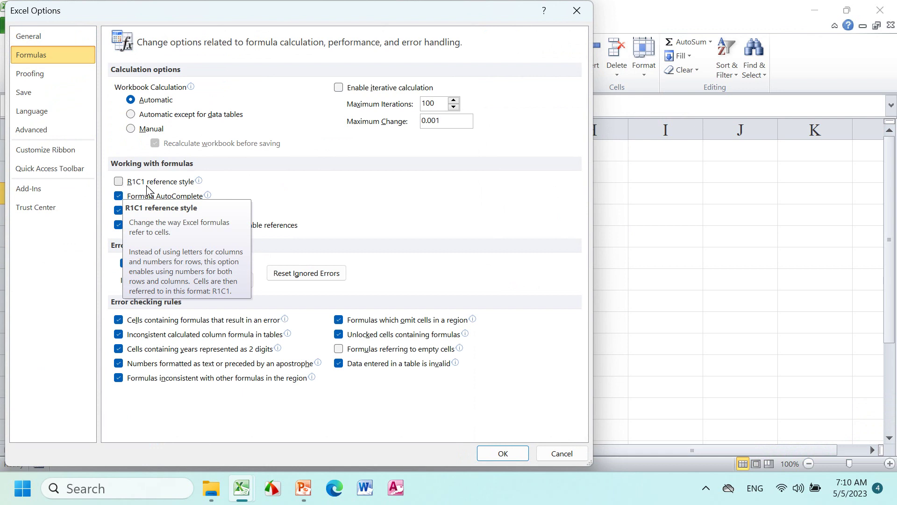
pyautogui.click(118, 182)
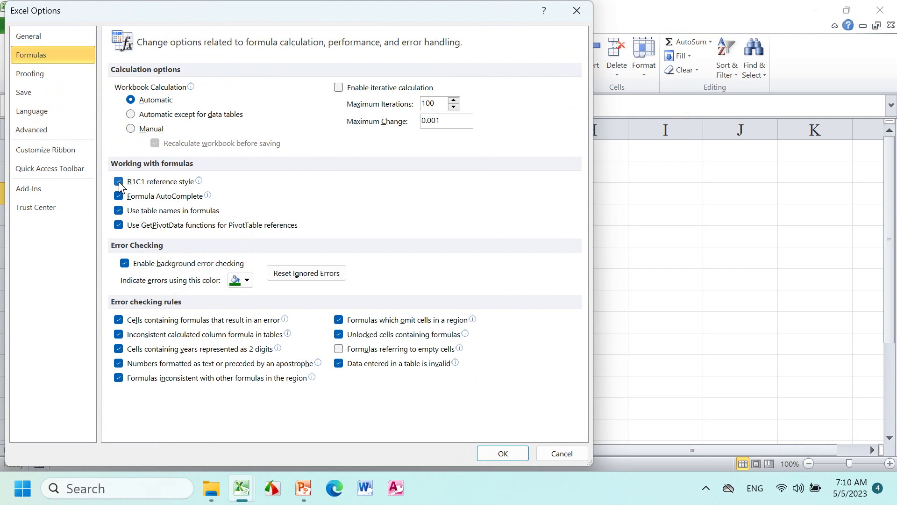
pyautogui.click(502, 454)
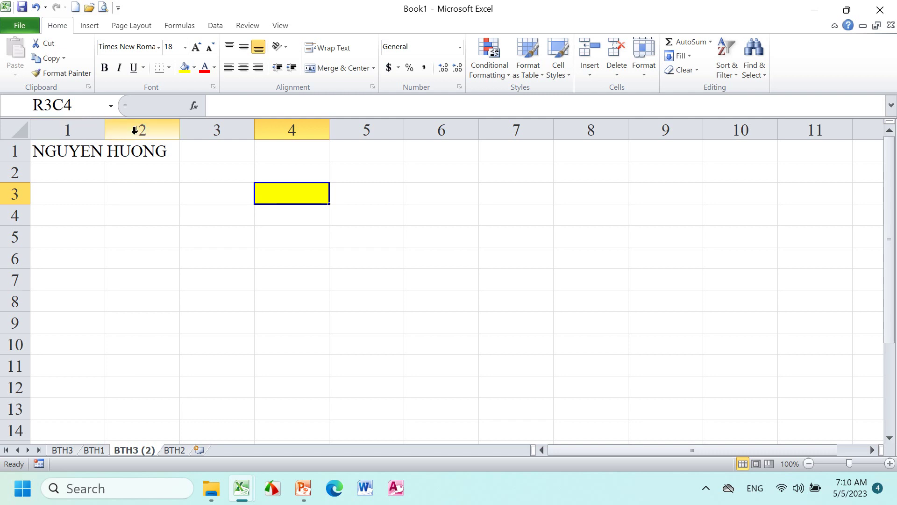
pyautogui.hotkey('ctrl', 'Right')
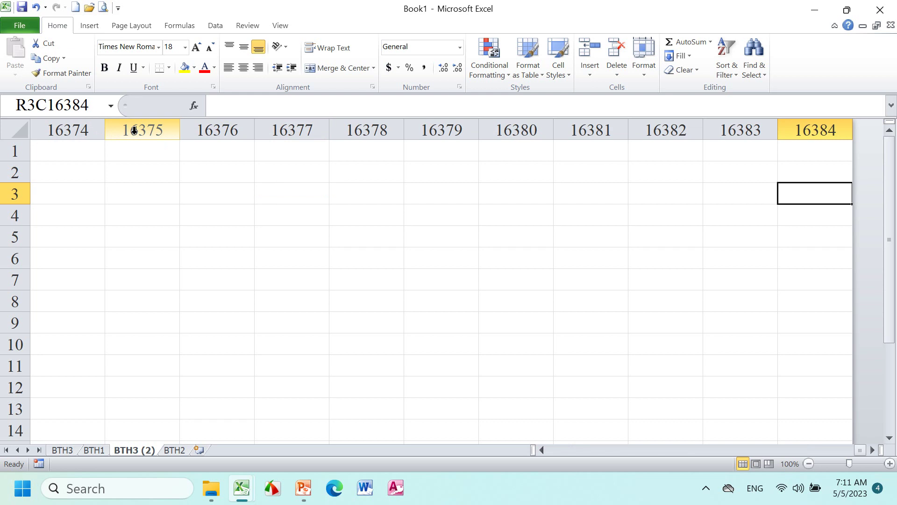
pyautogui.hotkey('ctrl', 'Left')
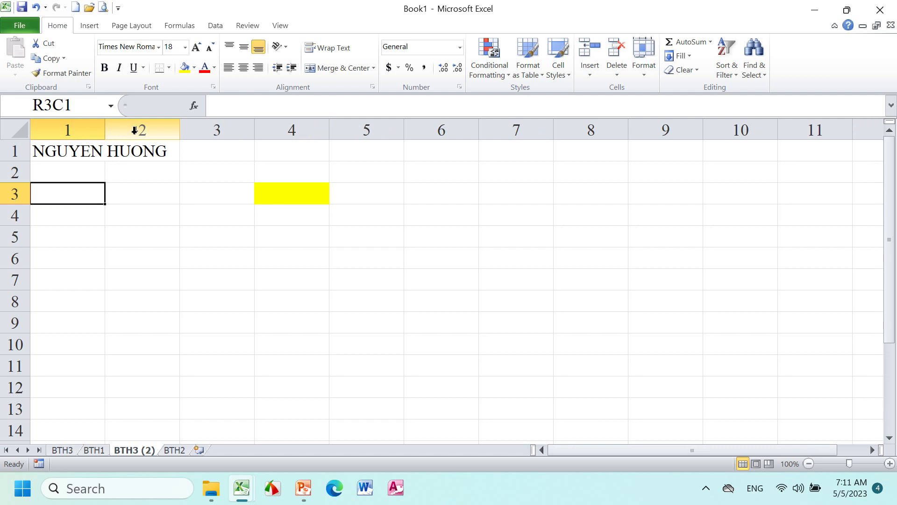
pyautogui.hotkey('ctrl', 'Down')
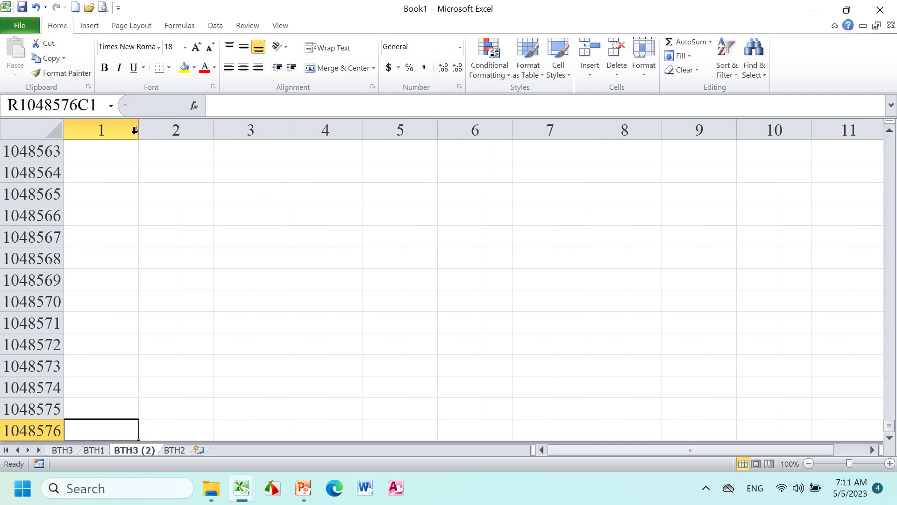
pyautogui.hotkey('ctrl', 'Up')
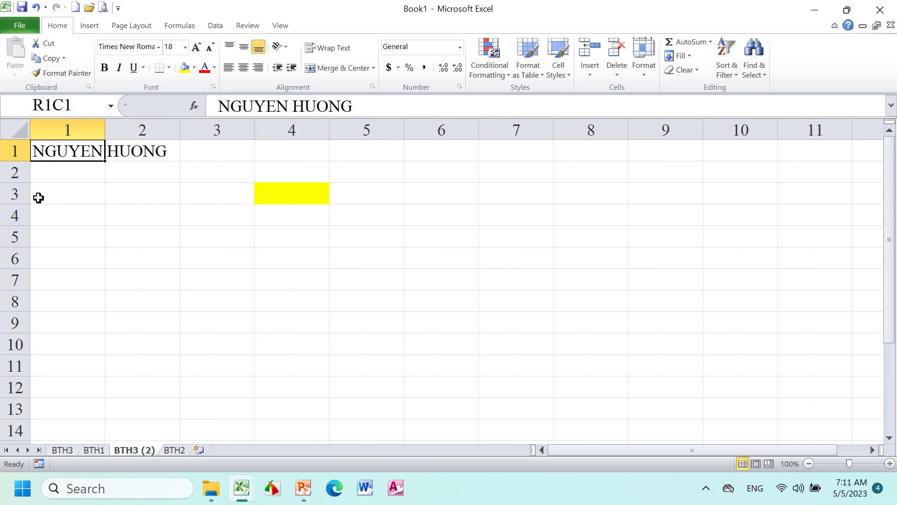
pyautogui.click(287, 195)
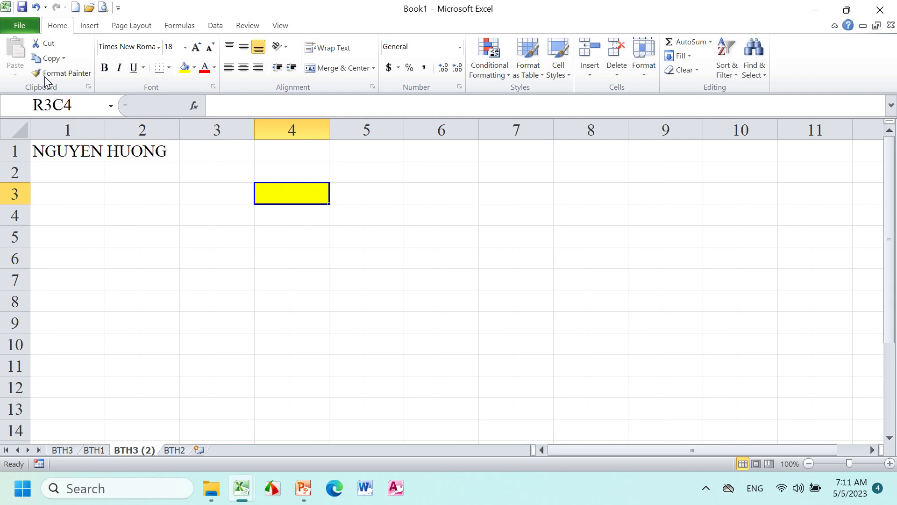
# - Turn off R1C1 reference style in Excel Options to restore lettered columns
pyautogui.click(17, 24)
pyautogui.click(39, 262)
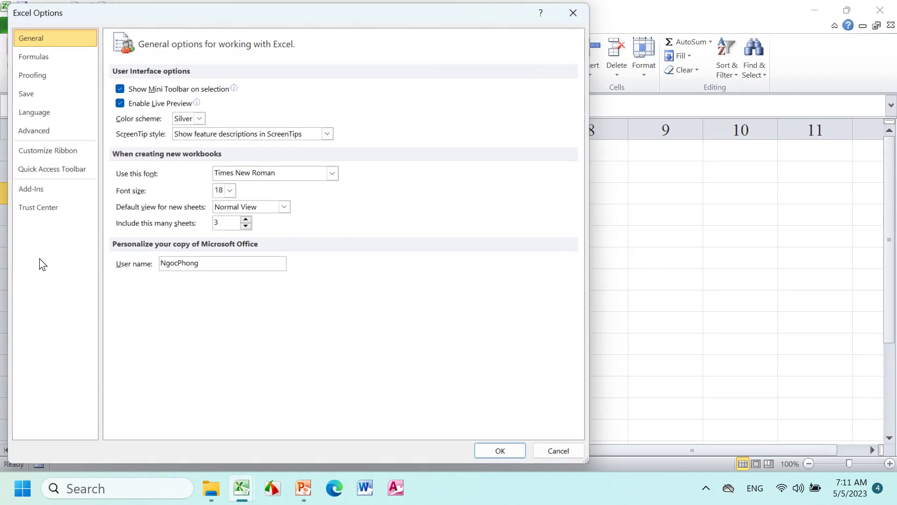
pyautogui.click(41, 57)
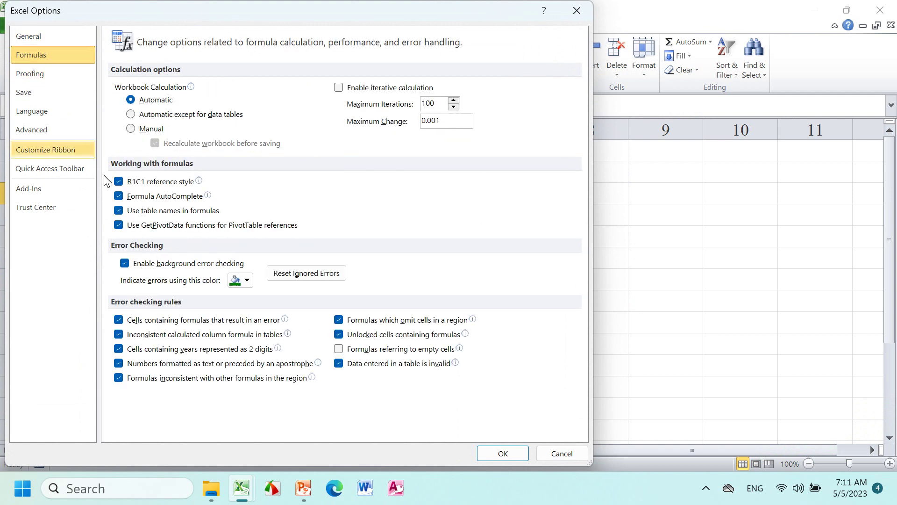
pyautogui.click(118, 182)
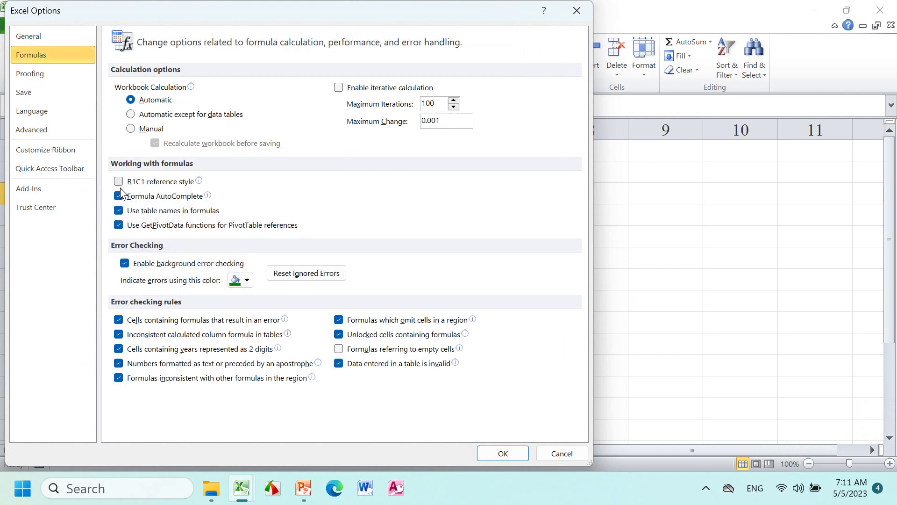
pyautogui.click(499, 453)
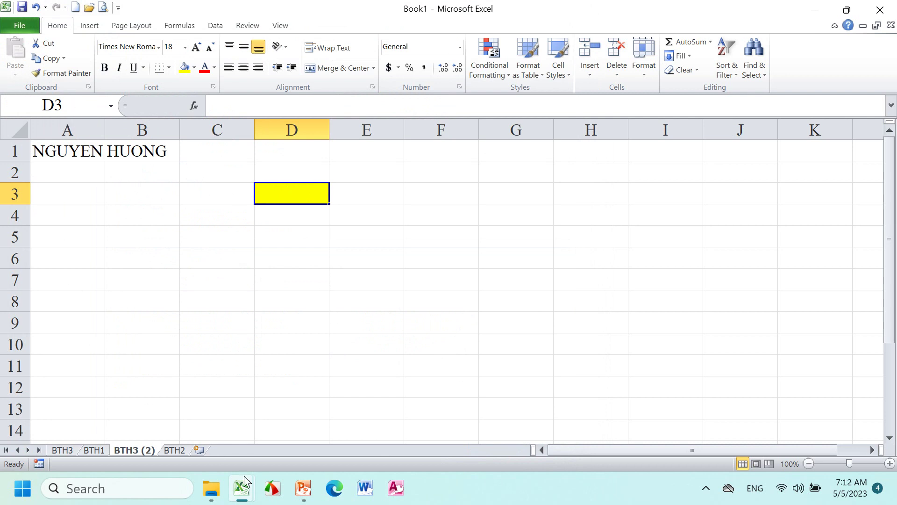
pyautogui.moveTo(241, 487)
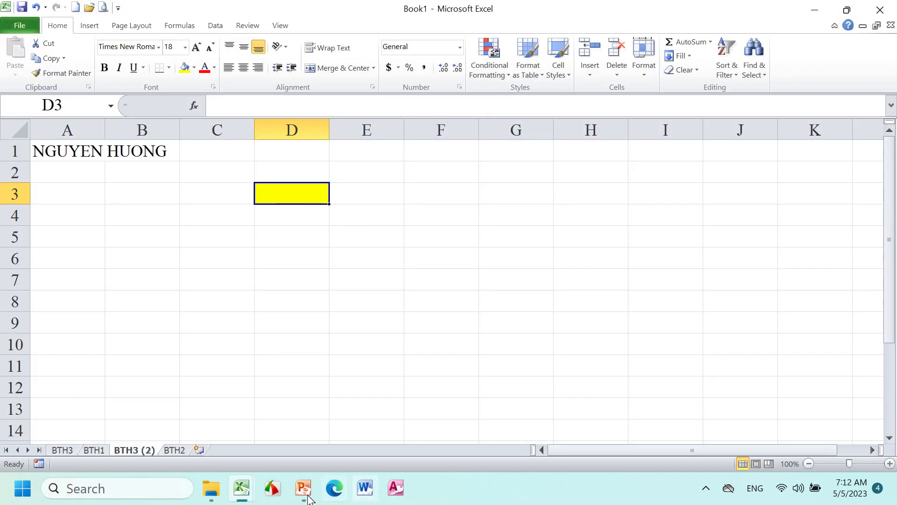
pyautogui.click(304, 488)
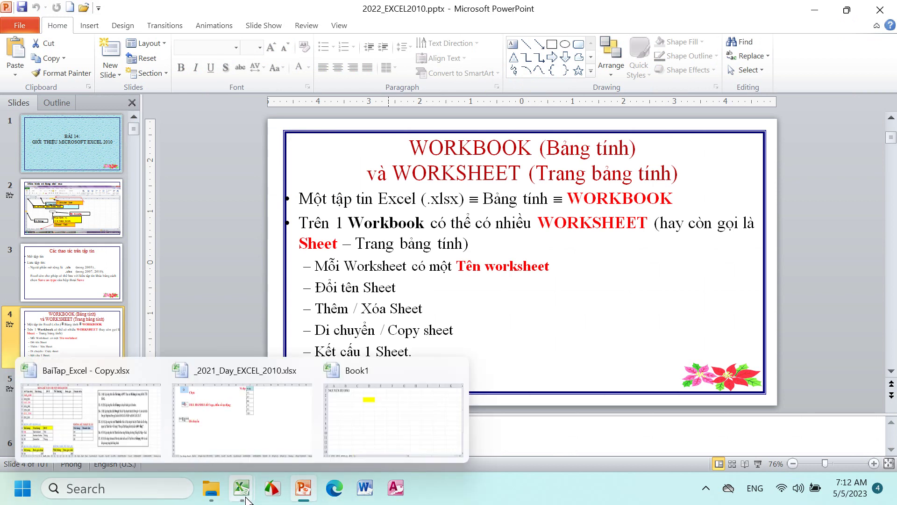
pyautogui.click(370, 430)
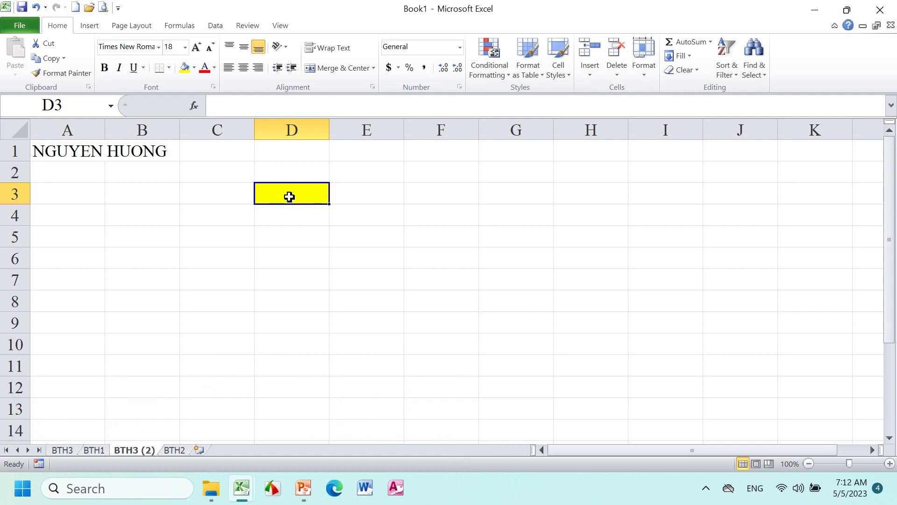
# - Enter 50 in D3, fill E3 light green with 20, and start a formula in F3
pyautogui.write('50')
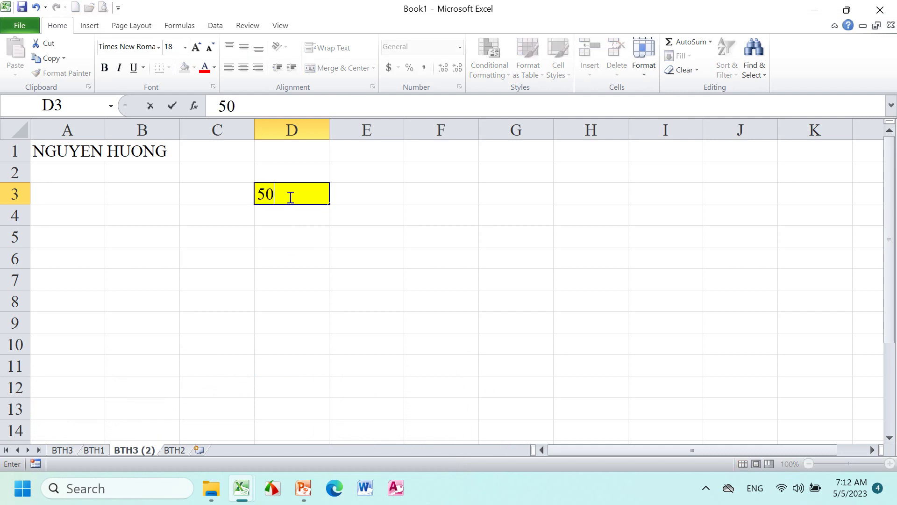
pyautogui.press('Tab')
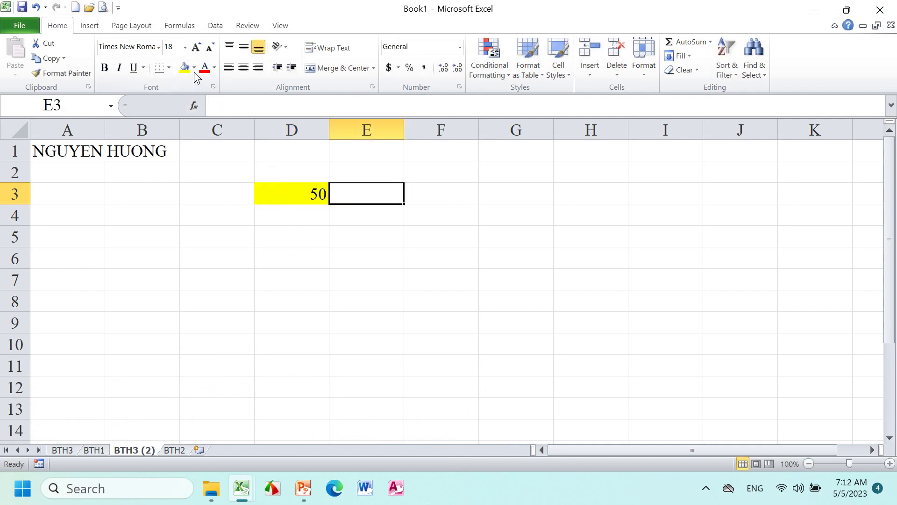
pyautogui.click(194, 67)
pyautogui.click(226, 162)
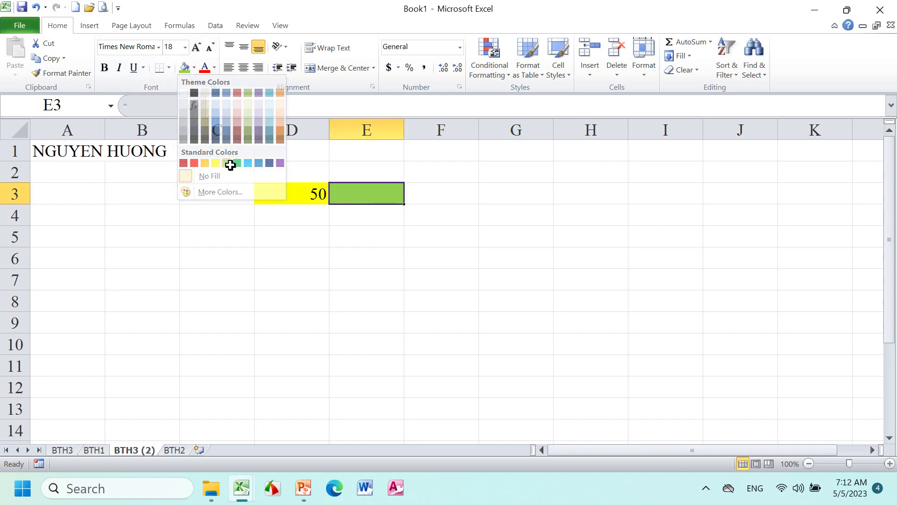
pyautogui.write('20')
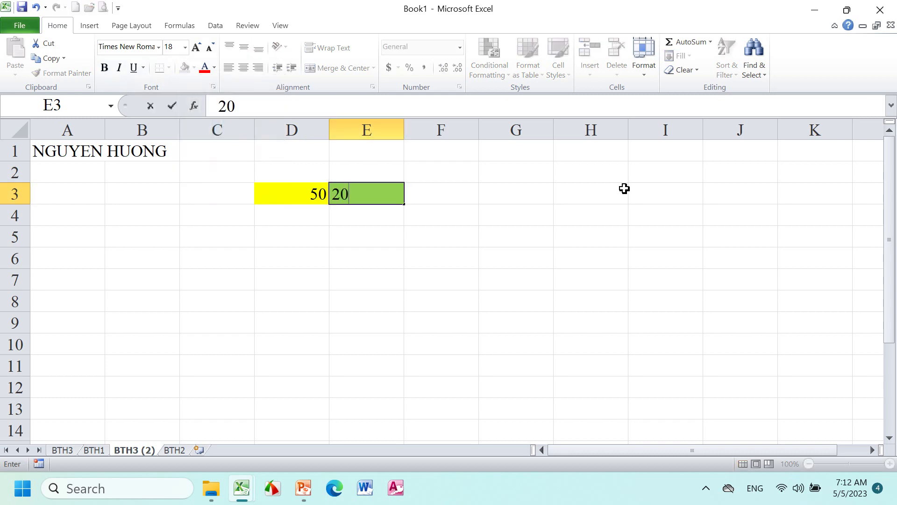
pyautogui.press('Tab')
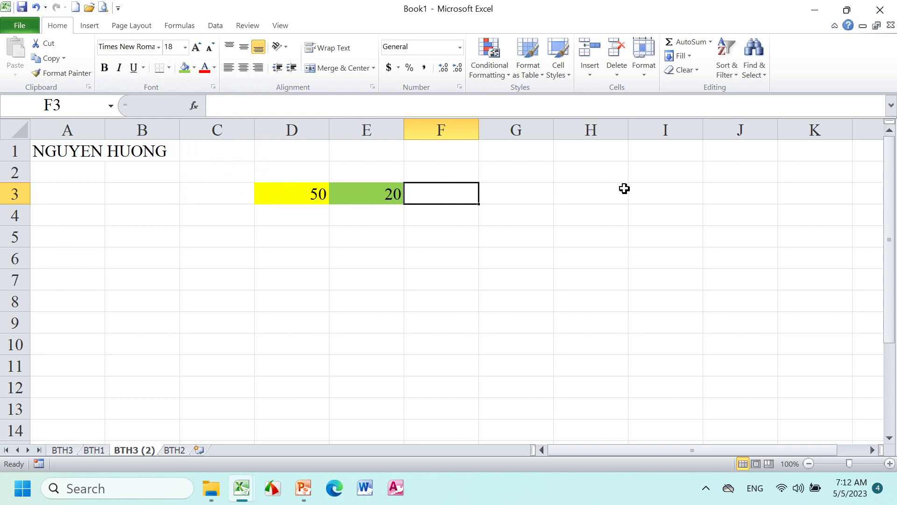
pyautogui.write('=')
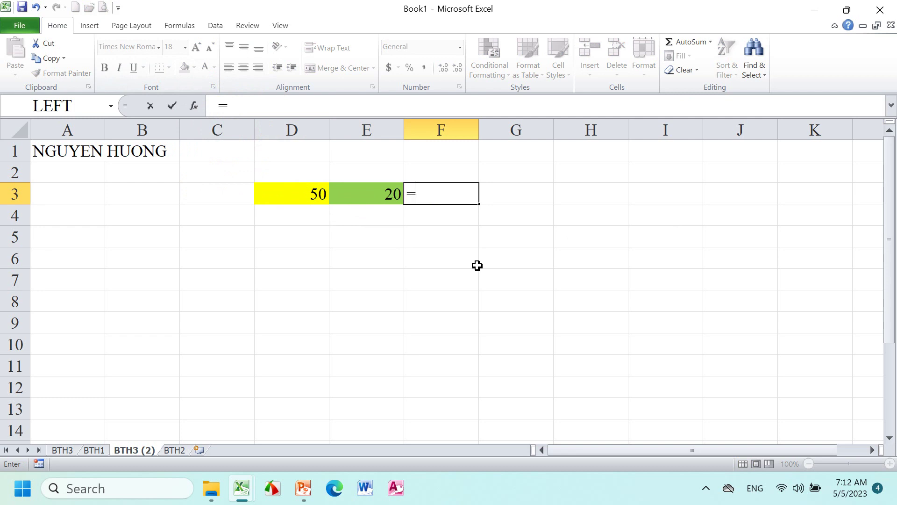
# - Enter =D3*E3 in F3, then re-enter it by clicking D3 and E3 to show 1000
pyautogui.write('D3')
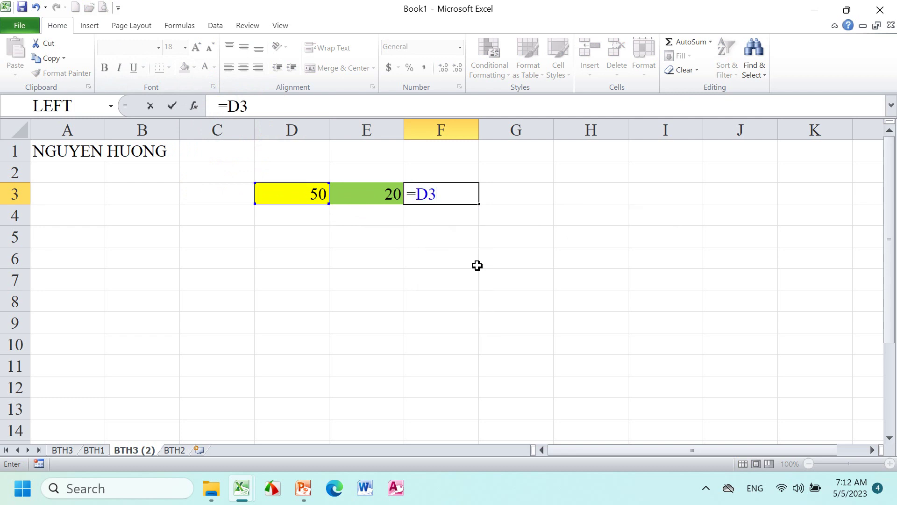
pyautogui.write('*Er')
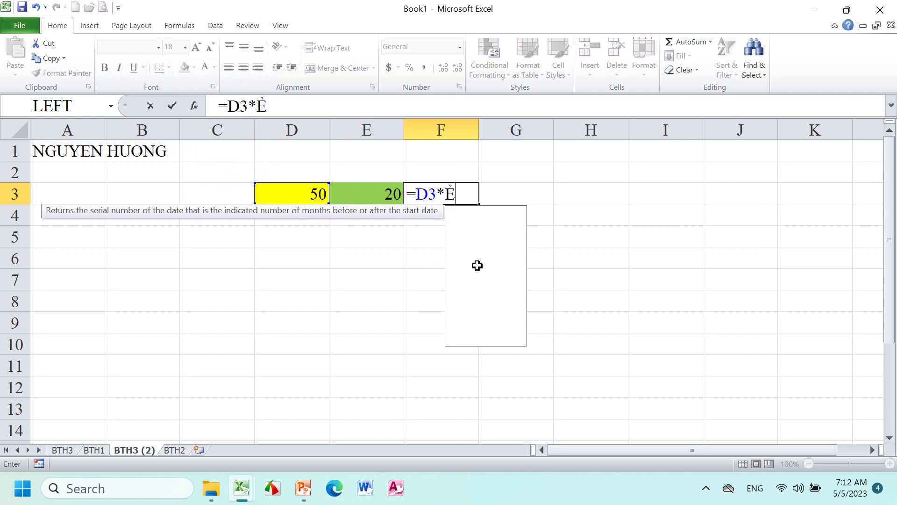
pyautogui.write('3')
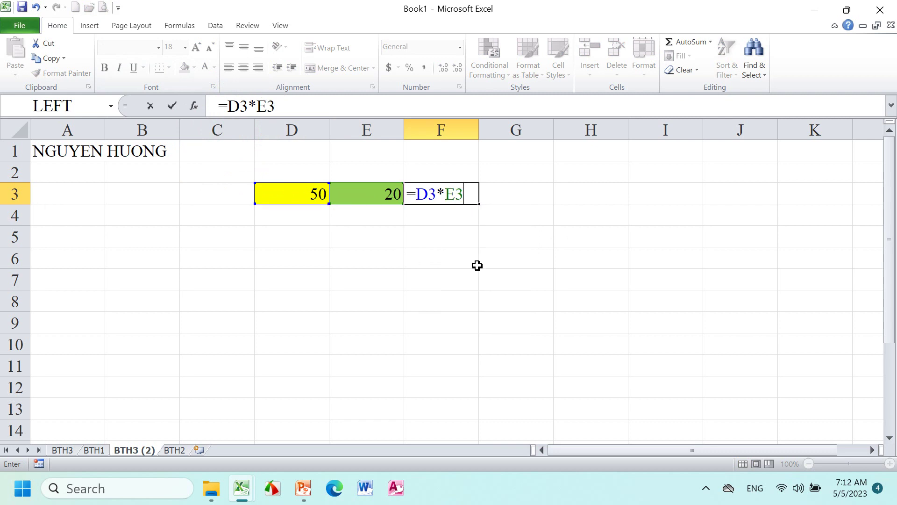
pyautogui.press('Tab')
pyautogui.press('Left')
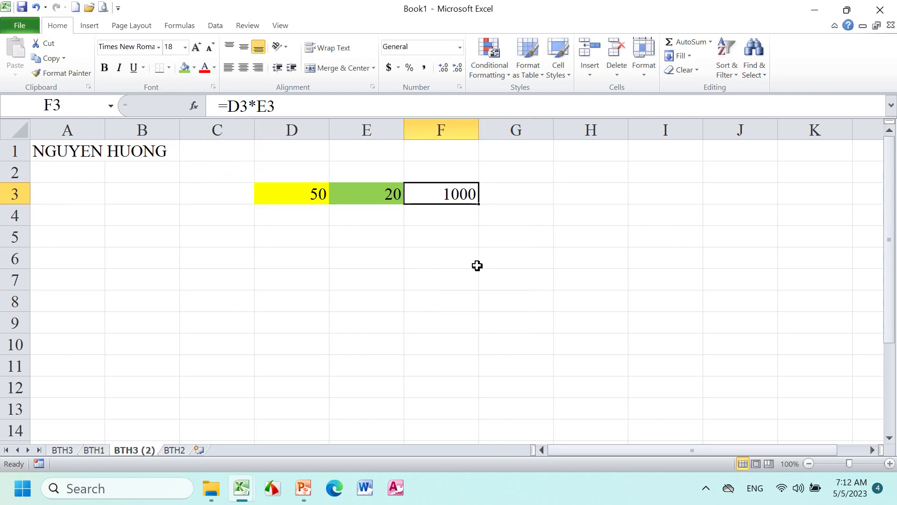
pyautogui.write('=')
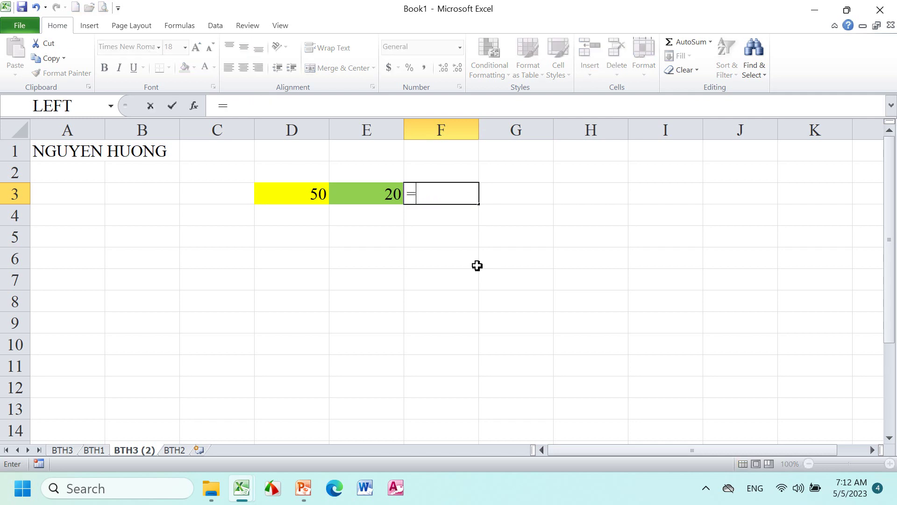
pyautogui.click(311, 197)
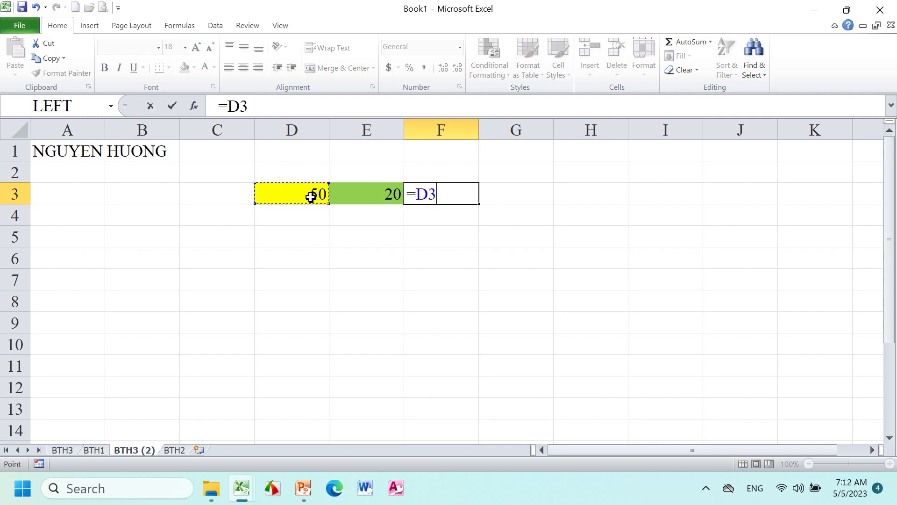
pyautogui.write('*')
pyautogui.click(377, 194)
pyautogui.press('Tab')
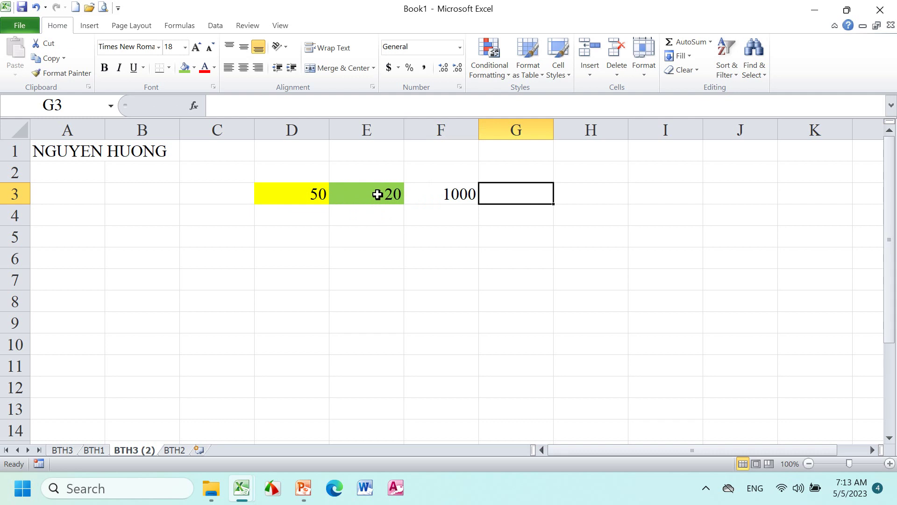
# - Select D5, D3 and E3 in turn, click D3's Name Box address, then select B6
pyautogui.click(318, 238)
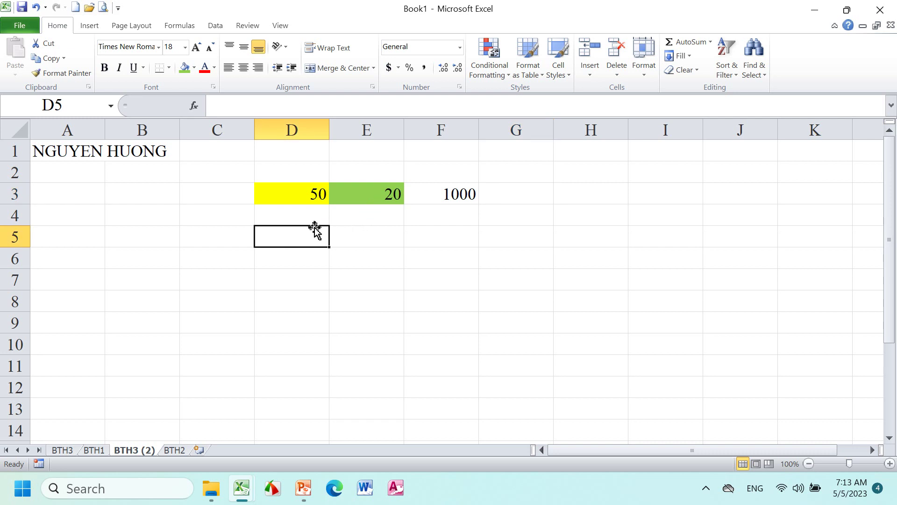
pyautogui.click(304, 195)
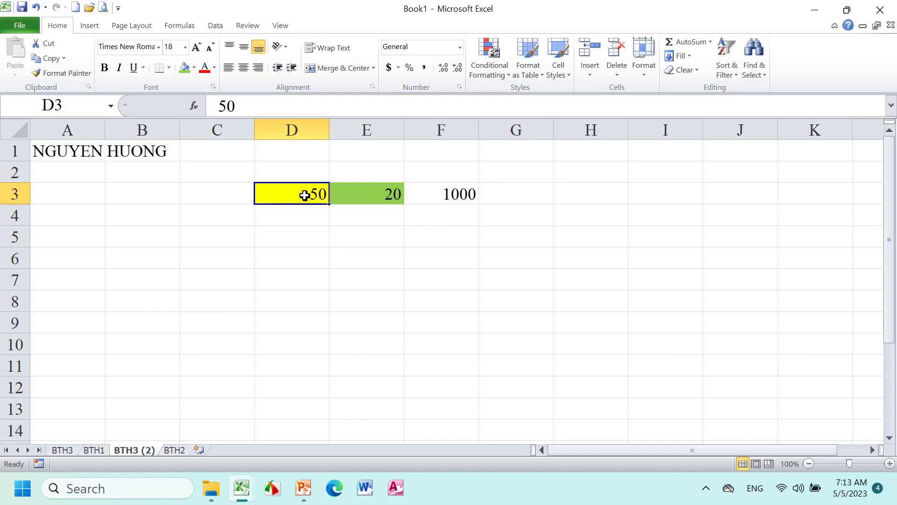
pyautogui.click(378, 189)
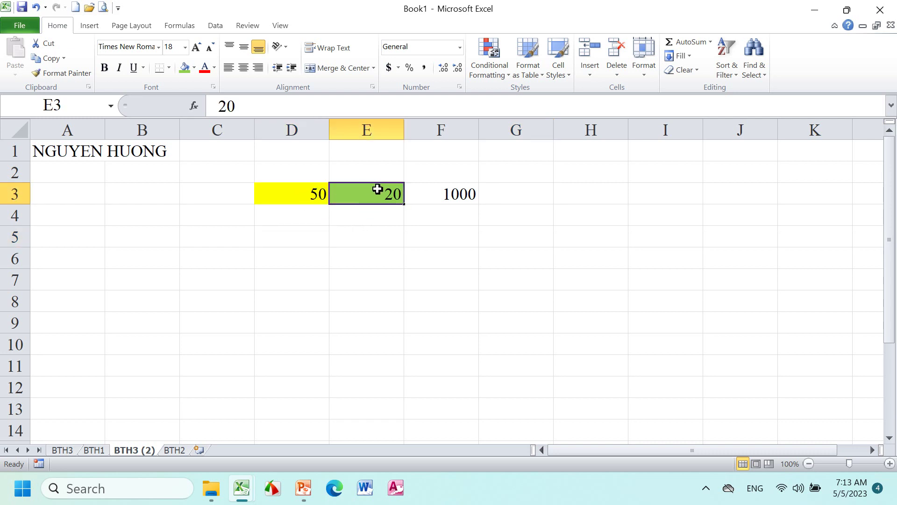
pyautogui.click(304, 195)
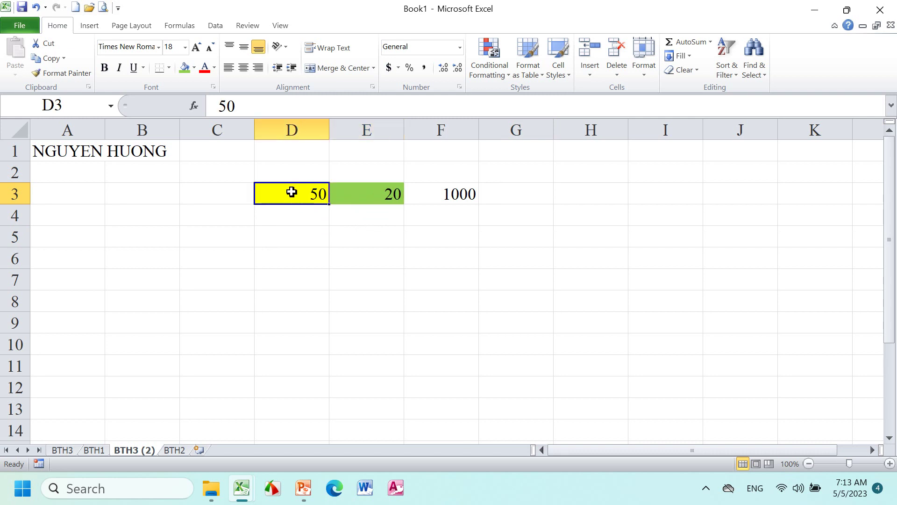
pyautogui.click(81, 107)
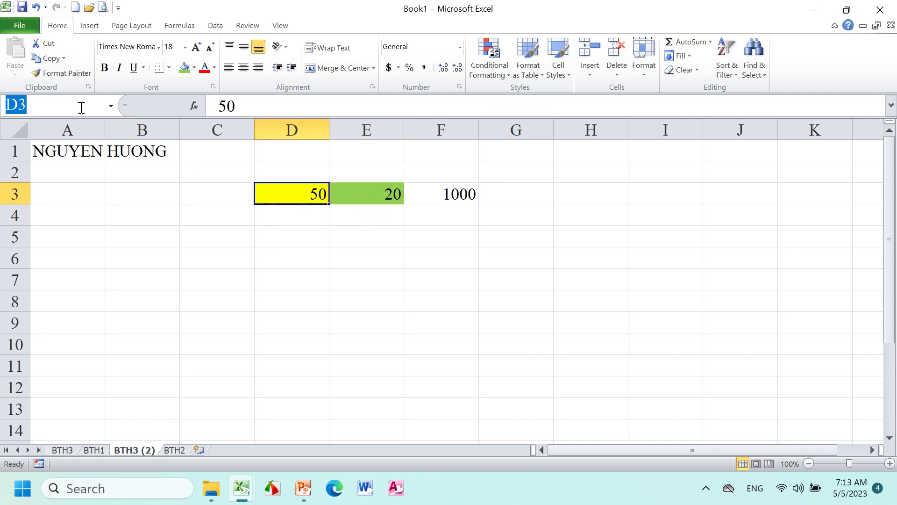
pyautogui.click(174, 256)
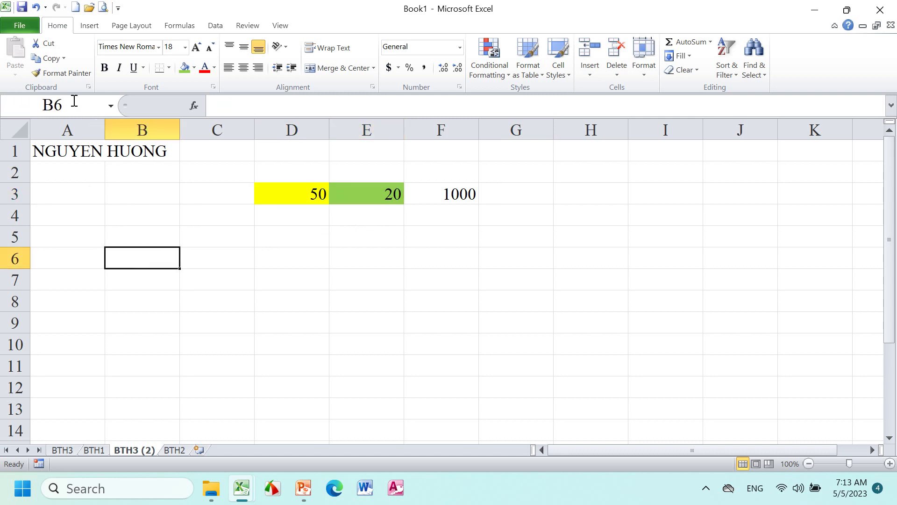
# - Name cell D3 'VANG' using the Name Box
pyautogui.click(283, 196)
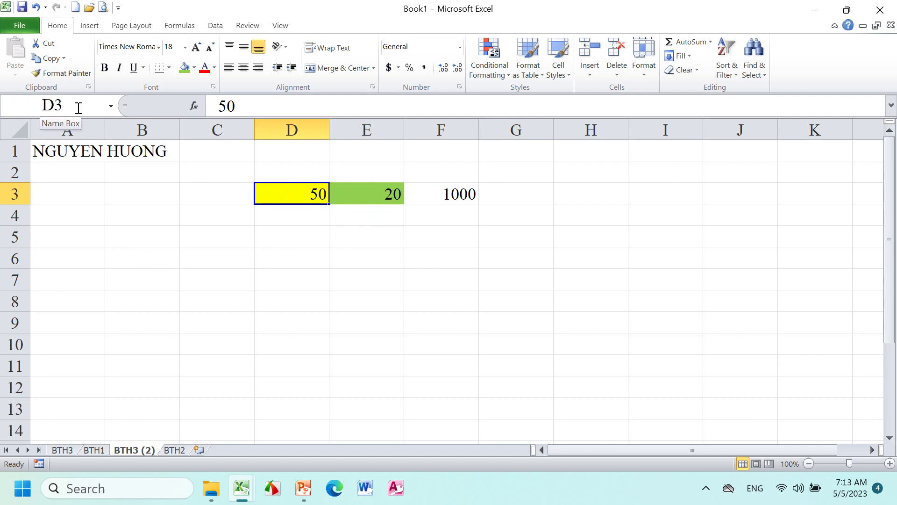
pyautogui.click(79, 106)
pyautogui.write('VANG')
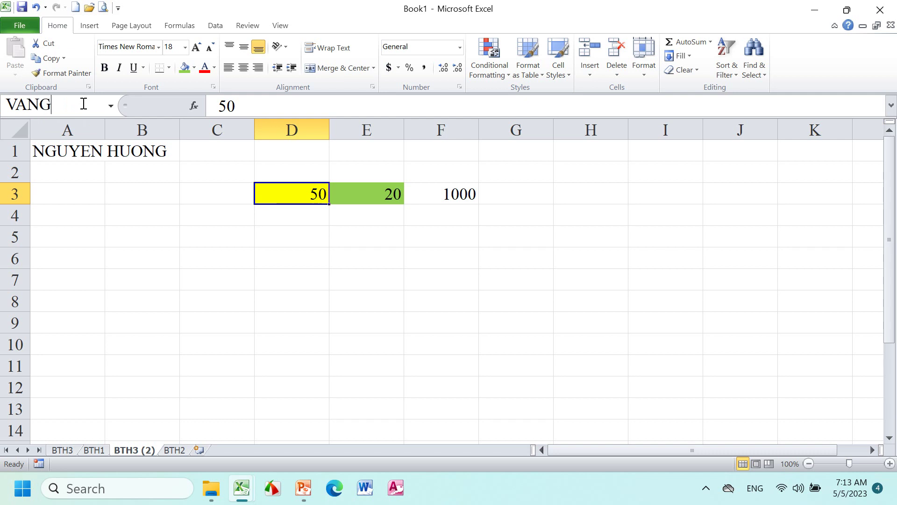
pyautogui.press('Return')
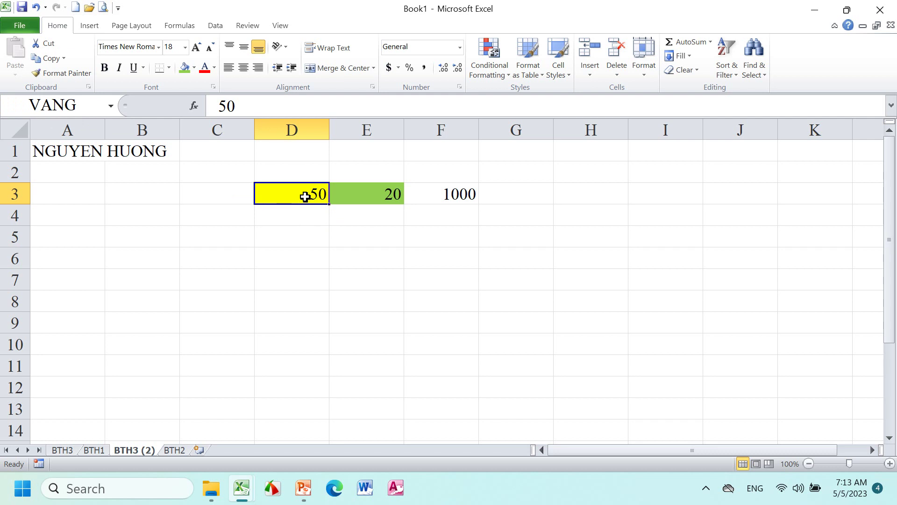
# - Name cell E3 'XANH' using the Name Box
pyautogui.click(386, 195)
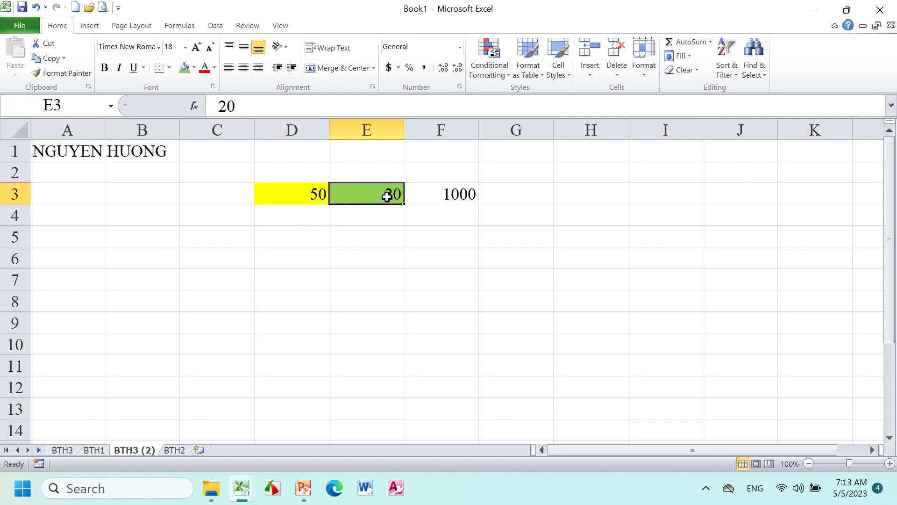
pyautogui.click(98, 106)
pyautogui.write('XANH')
pyautogui.press('Return')
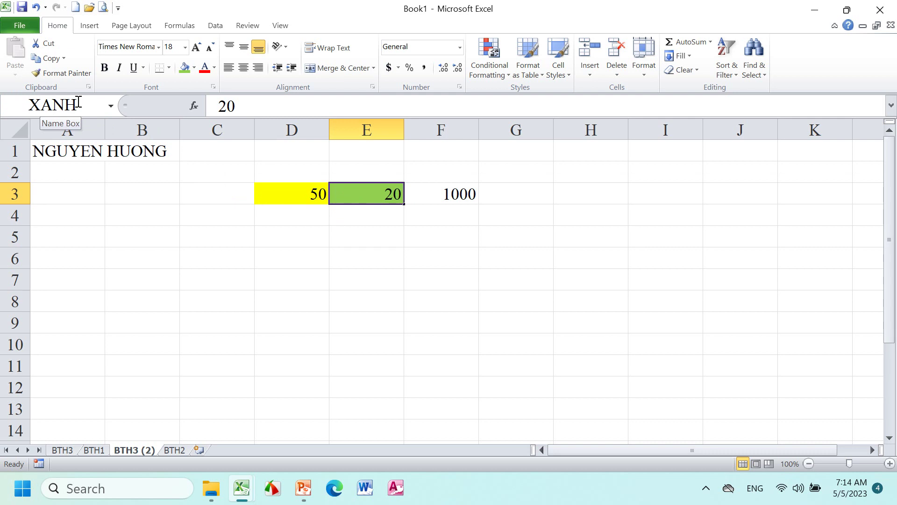
pyautogui.click(187, 25)
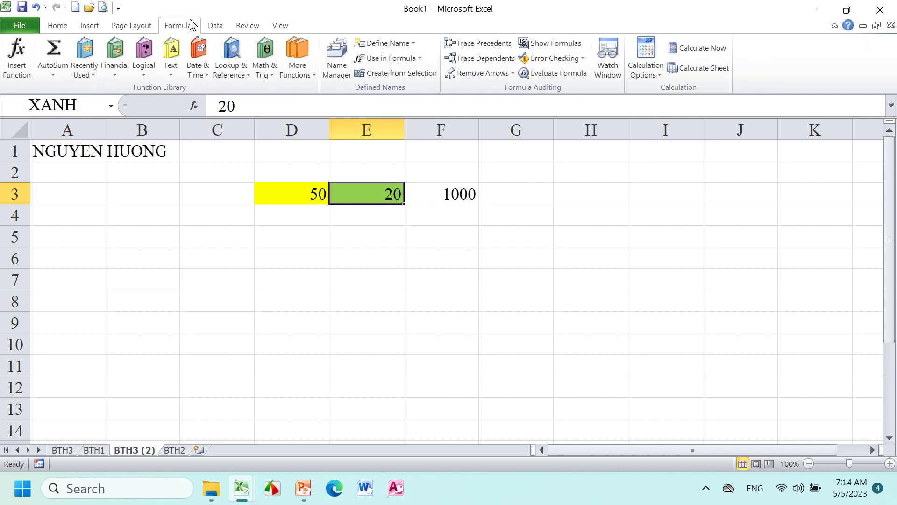
# - Review the defined names list and check F3's formula
pyautogui.click(335, 59)
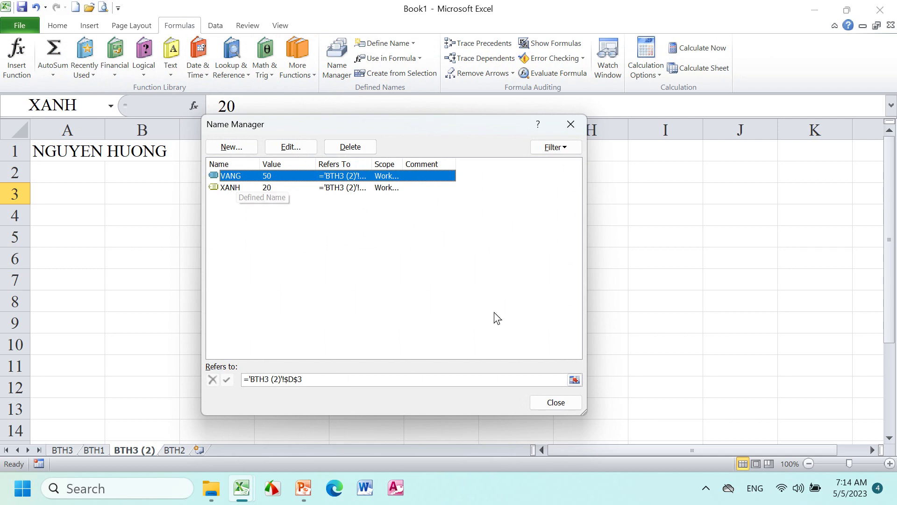
pyautogui.click(567, 405)
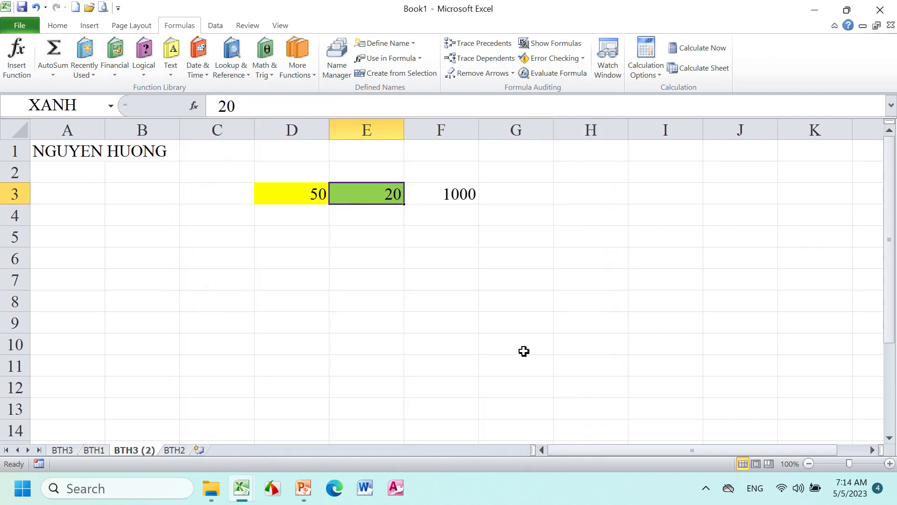
pyautogui.click(450, 195)
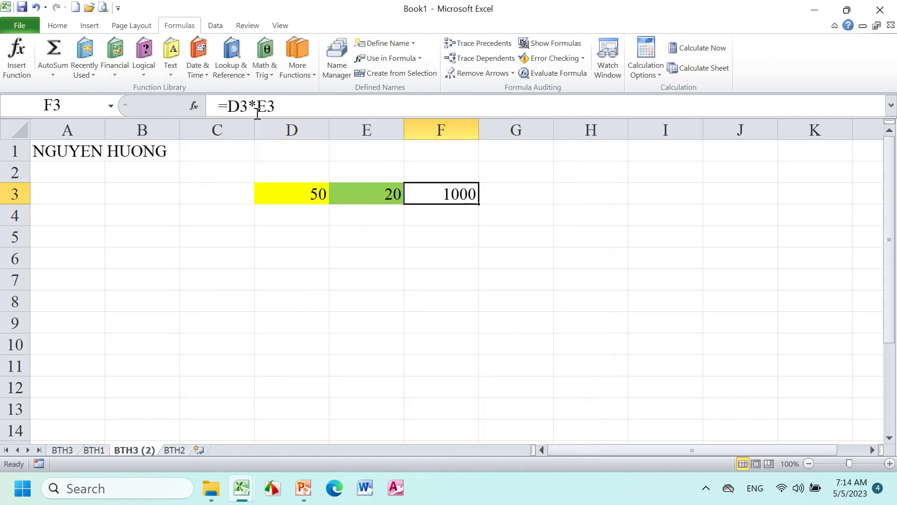
# - Enter =VANG*XANH in F4 by referencing the named cells D3 and E3
pyautogui.click(423, 219)
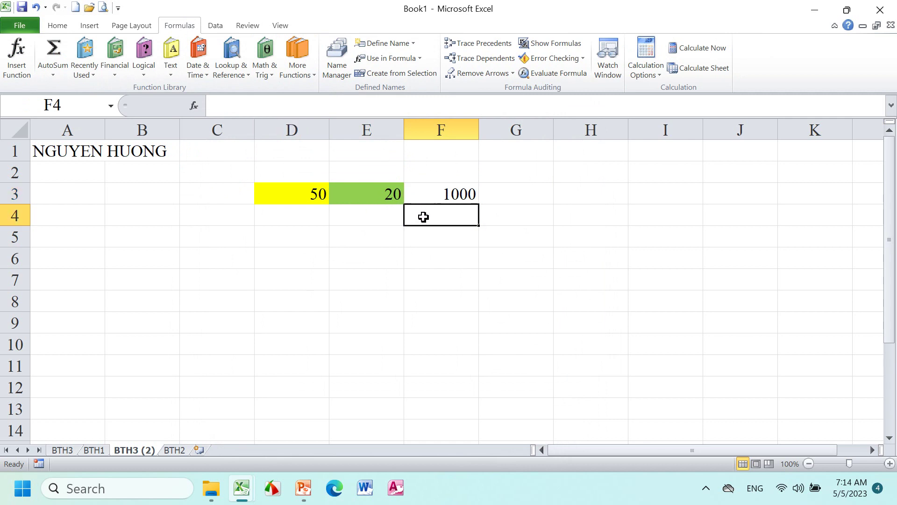
pyautogui.write('=')
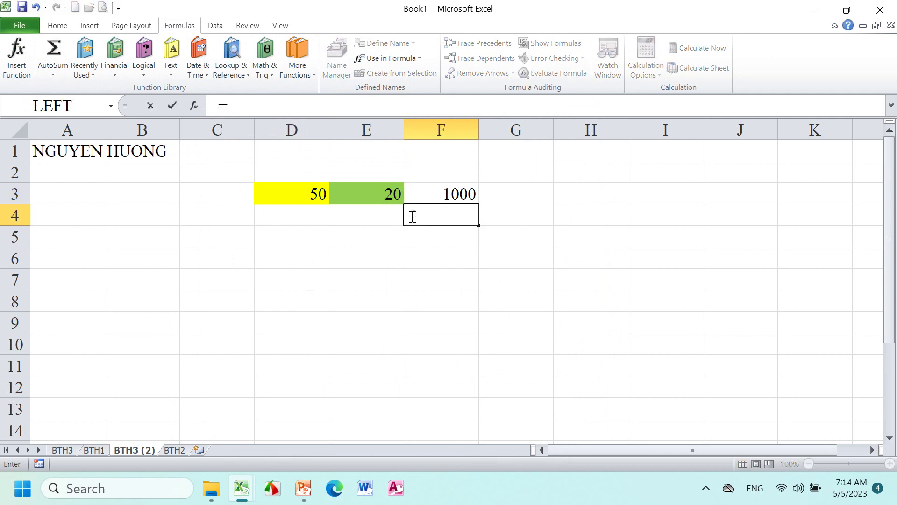
pyautogui.click(310, 191)
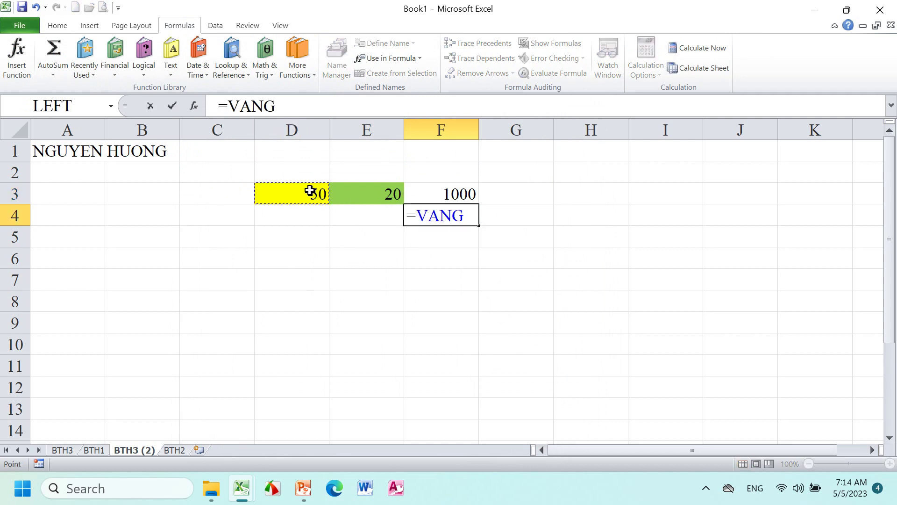
pyautogui.write('*')
pyautogui.click(390, 193)
pyautogui.press('Tab')
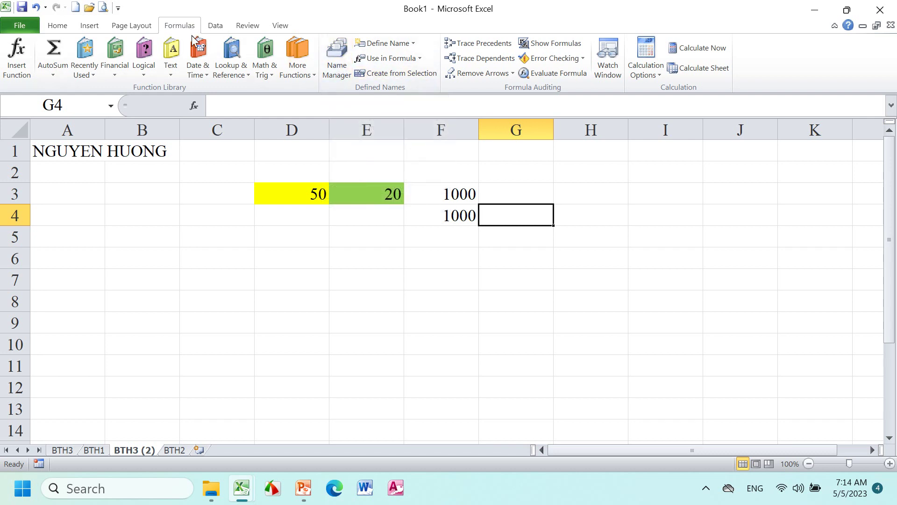
# - Delete the name VANG in Name Manager, keeping XANH
pyautogui.click(335, 58)
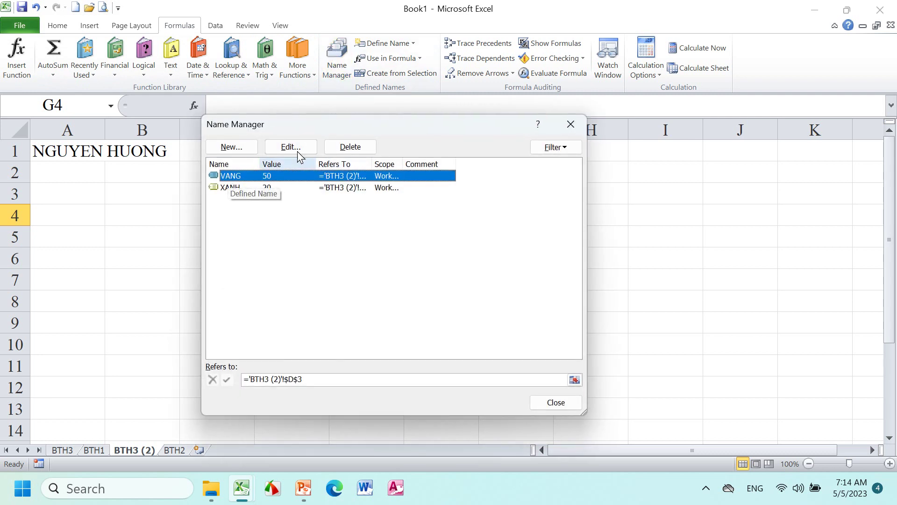
pyautogui.click(349, 148)
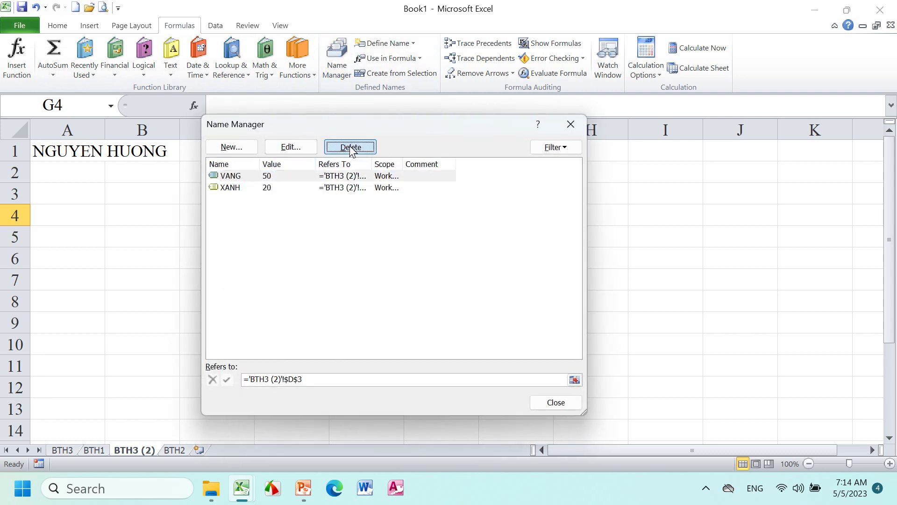
pyautogui.click(424, 277)
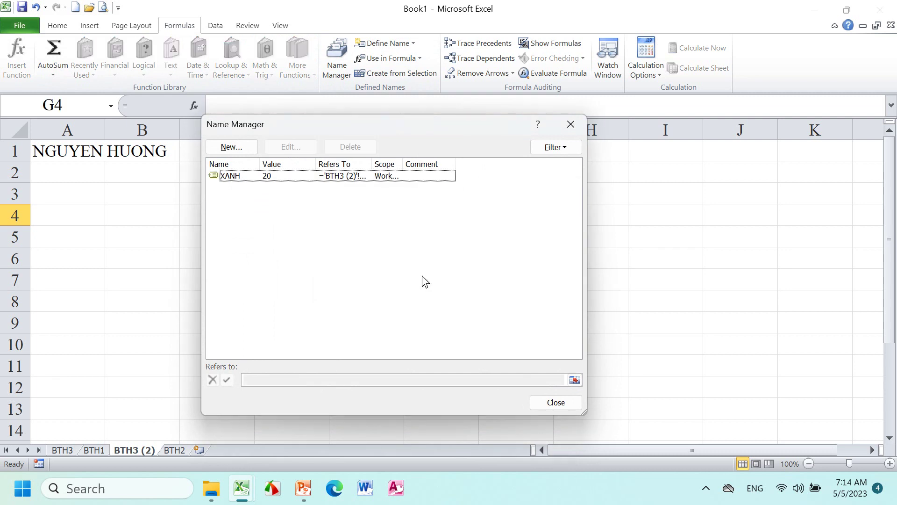
pyautogui.click(552, 405)
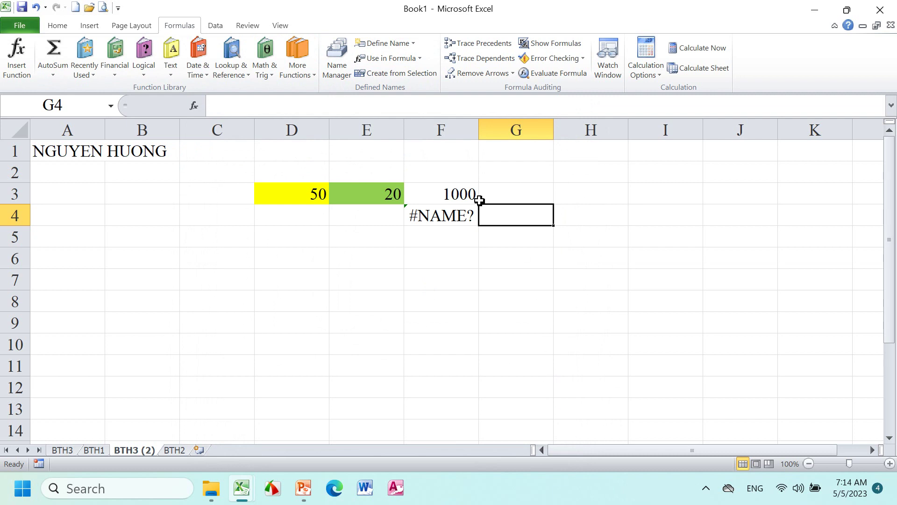
# - Inspect F4's now-broken =VANG*XANH formula, highlighting its XANH and =VANG parts
pyautogui.click(448, 193)
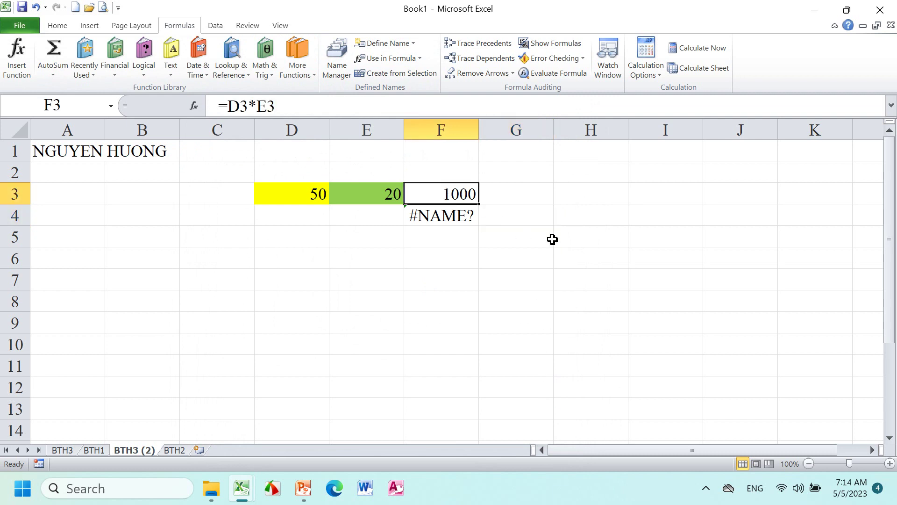
pyautogui.click(446, 216)
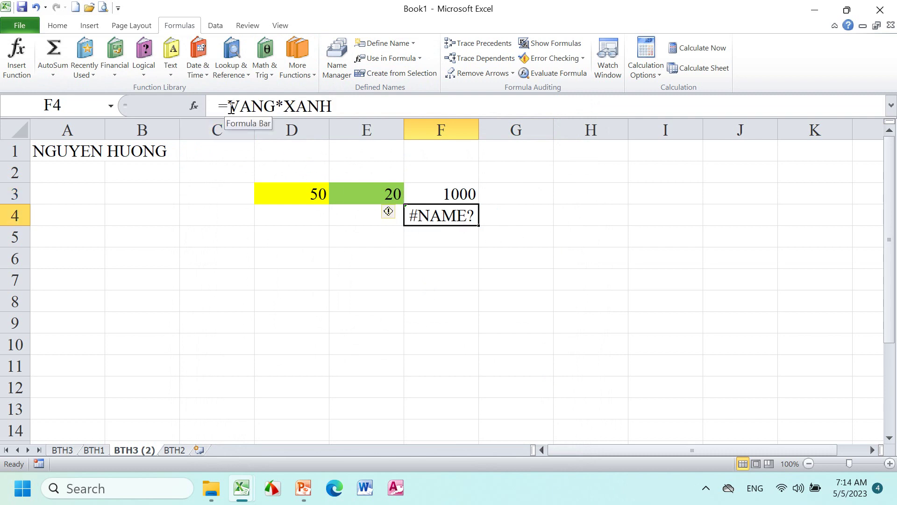
pyautogui.click(335, 61)
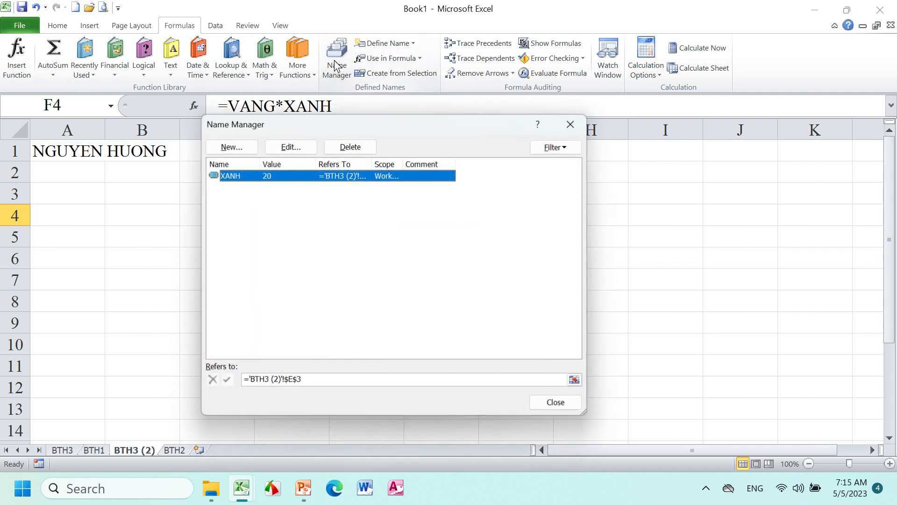
pyautogui.click(568, 402)
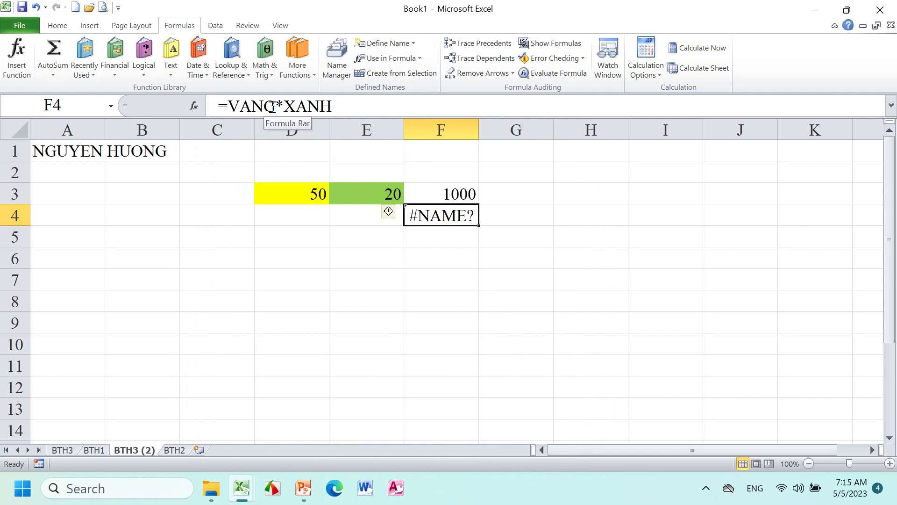
pyautogui.moveTo(285, 106); pyautogui.dragTo(361, 106)
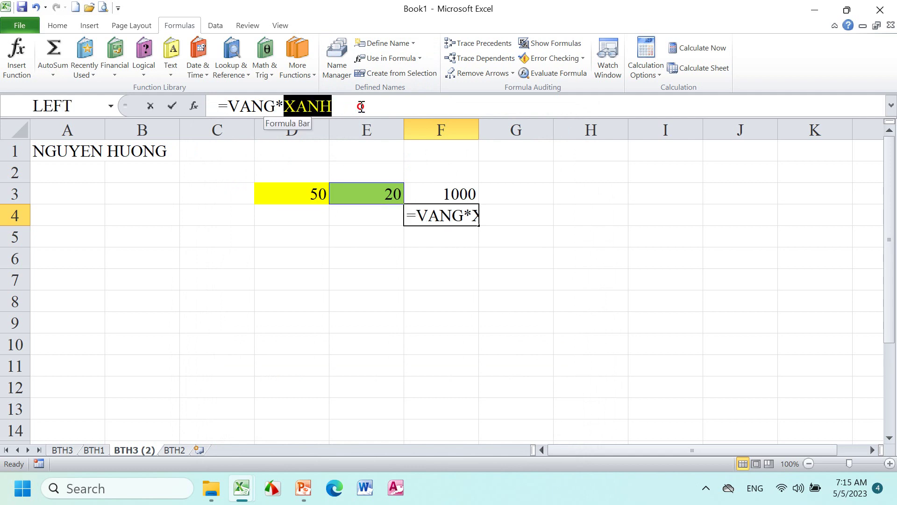
pyautogui.moveTo(277, 107); pyautogui.dragTo(212, 104)
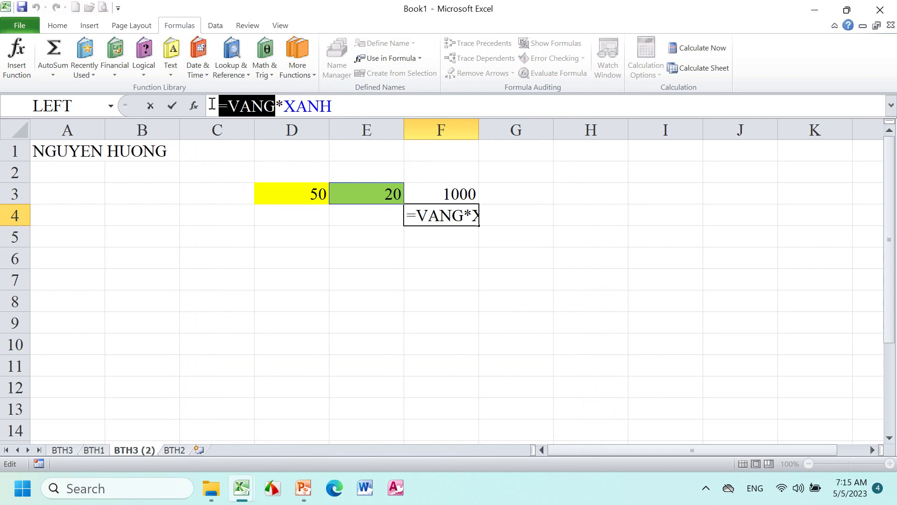
# - Leave F4 without changing its =VANG*XANH formula
pyautogui.press('Tab')
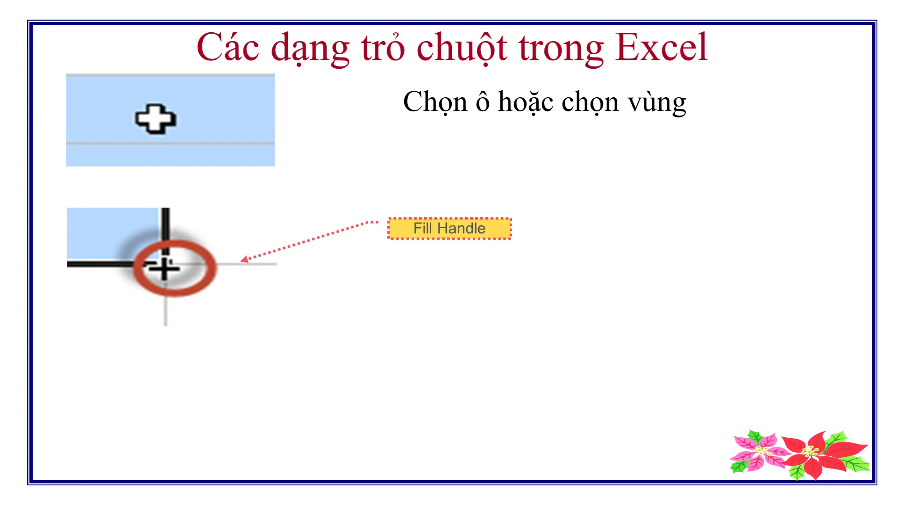
# - Reveal the fill handle and moving-cells points, then end the slide show
pyautogui.click(307, 334)
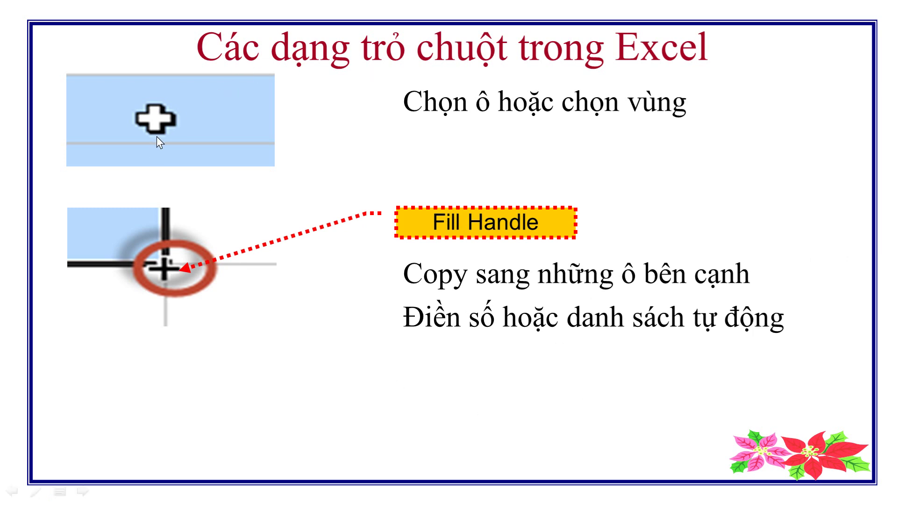
pyautogui.click(311, 297)
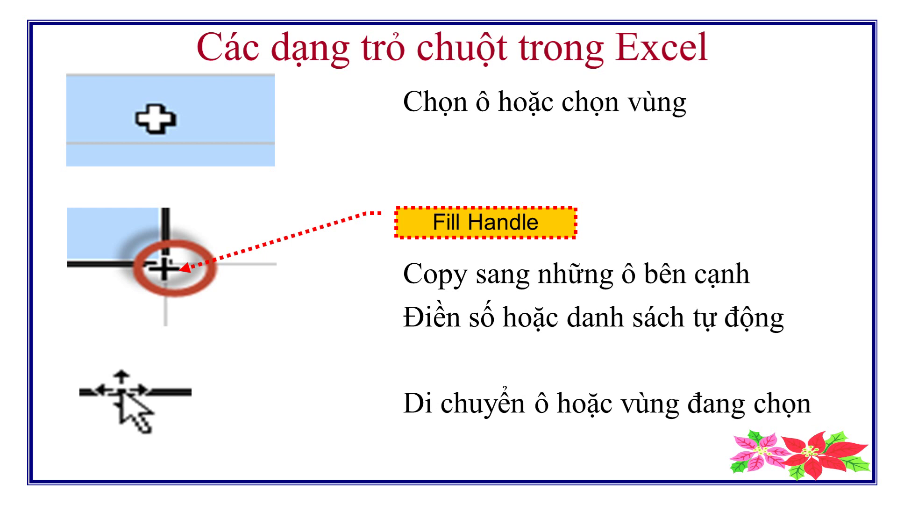
pyautogui.press('Escape')
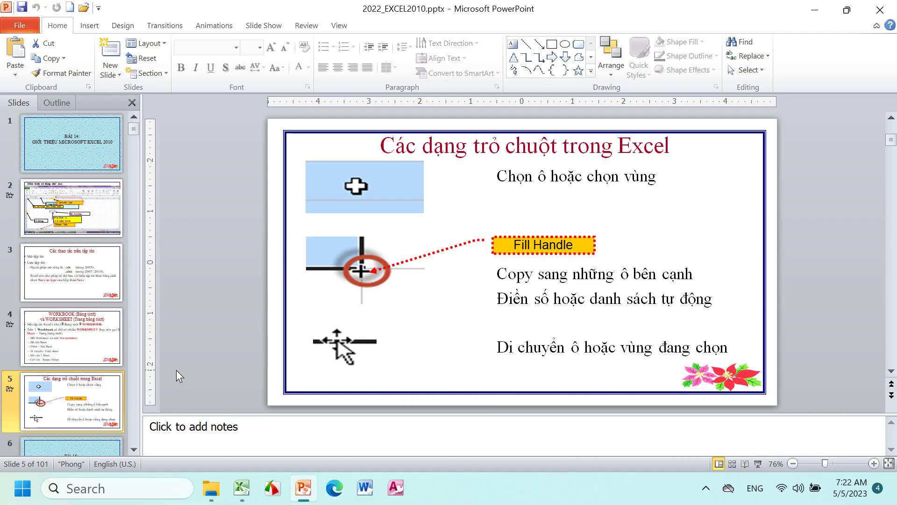
pyautogui.moveTo(240, 488)
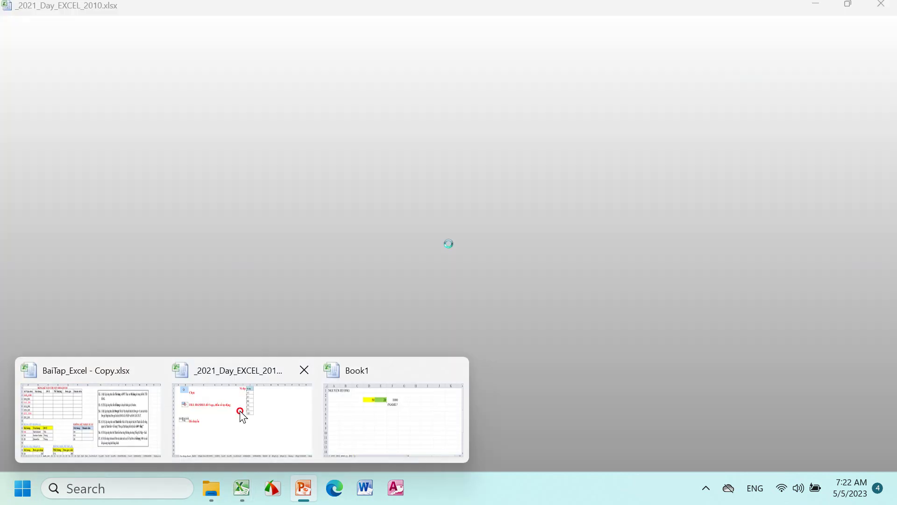
# - Bring _2021_Day_EXCEL_2010.xlsx forward and select the account numbers in column J
pyautogui.click(240, 415)
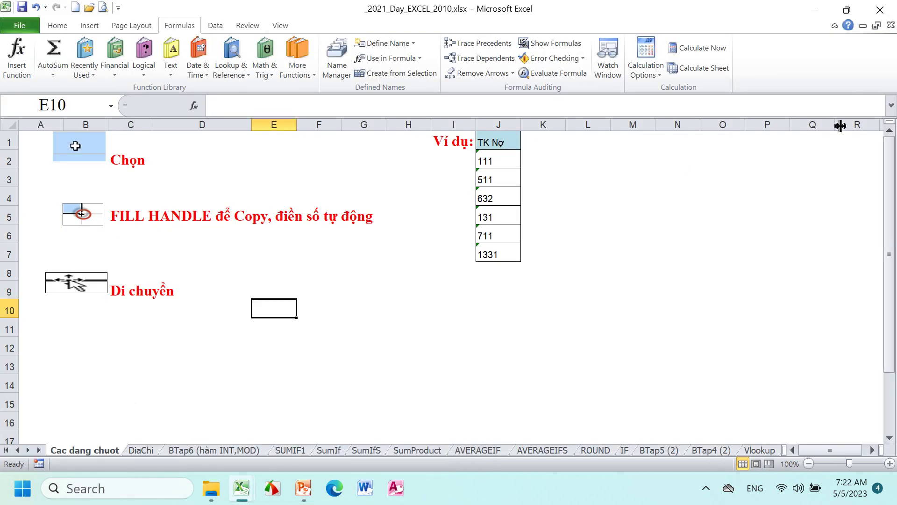
pyautogui.click(777, 251)
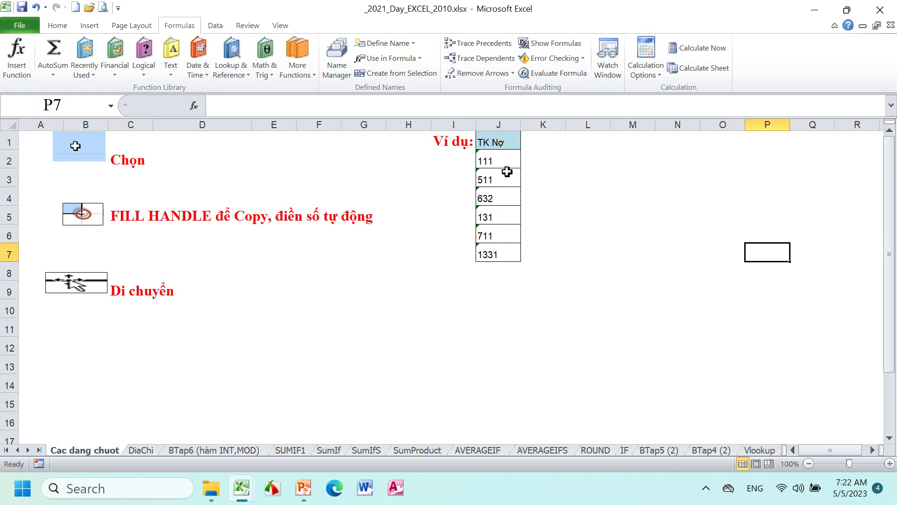
pyautogui.moveTo(491, 161); pyautogui.dragTo(490, 253)
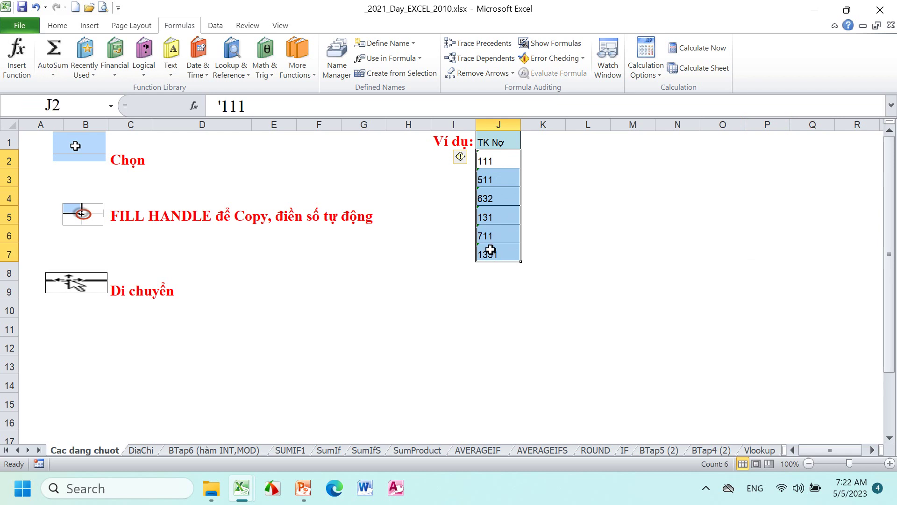
pyautogui.click(611, 277)
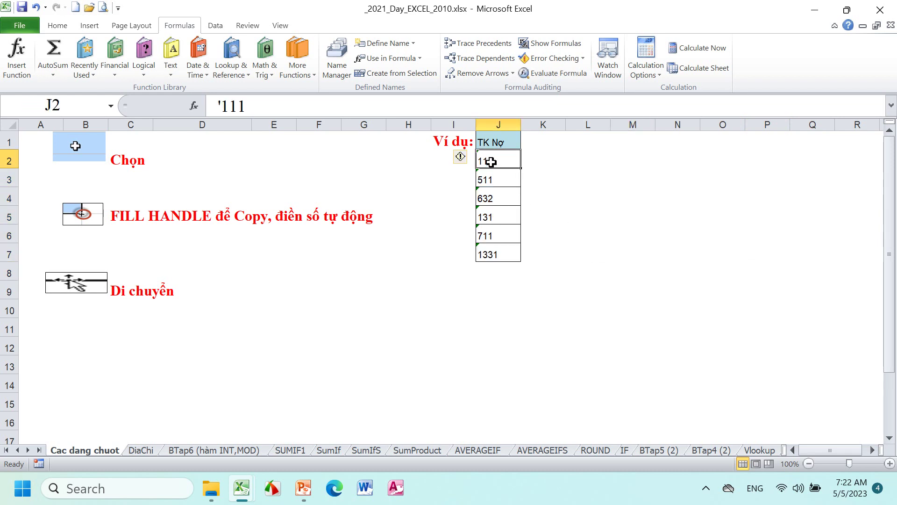
# - Demonstrate filling J3:J7 as a series continuing from 111, undoing it twice
pyautogui.moveTo(491, 158); pyautogui.dragTo(514, 255)
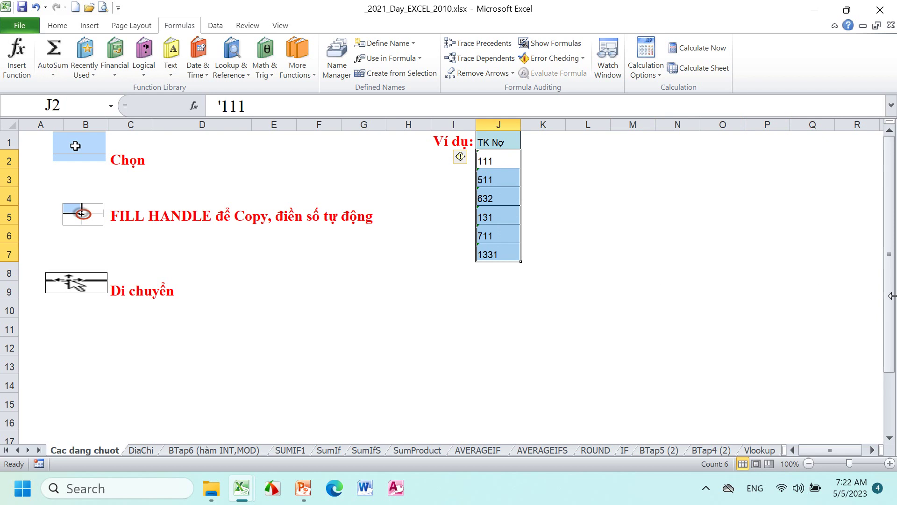
pyautogui.click(504, 159)
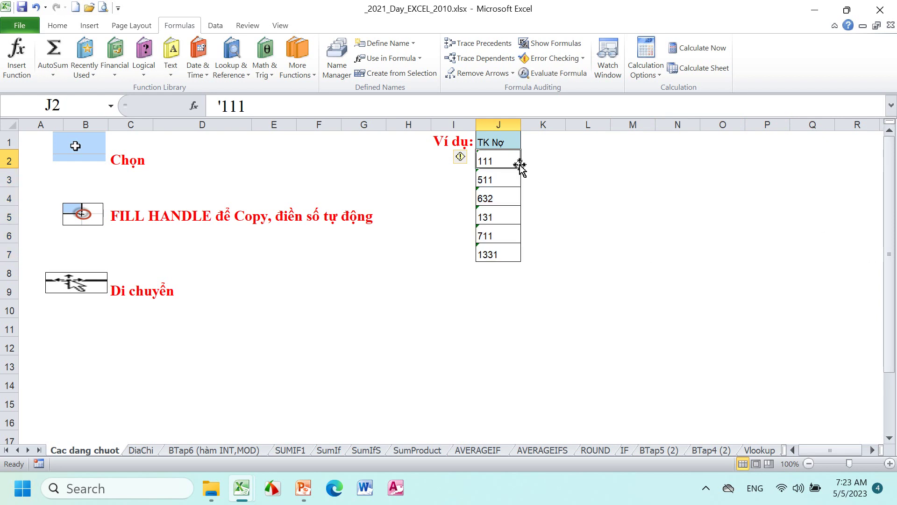
pyautogui.moveTo(521, 165); pyautogui.dragTo(517, 256)
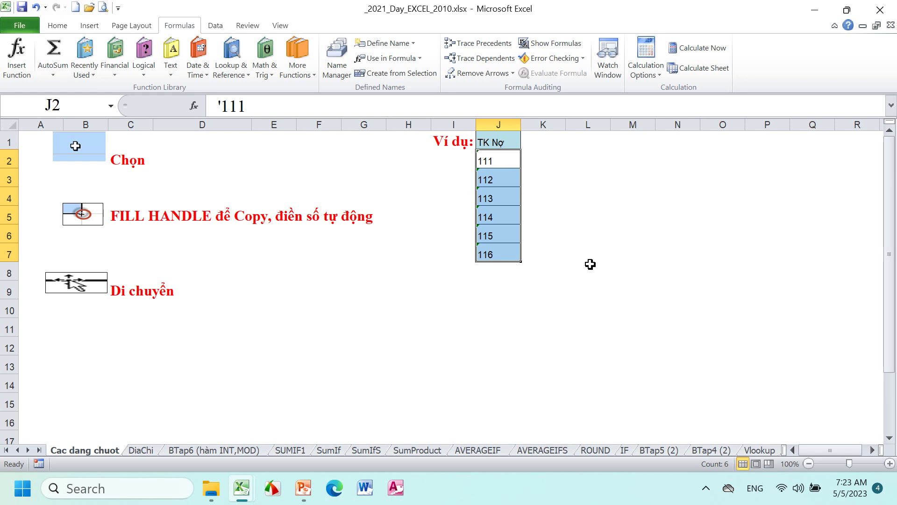
pyautogui.hotkey('ctrl', 'z')
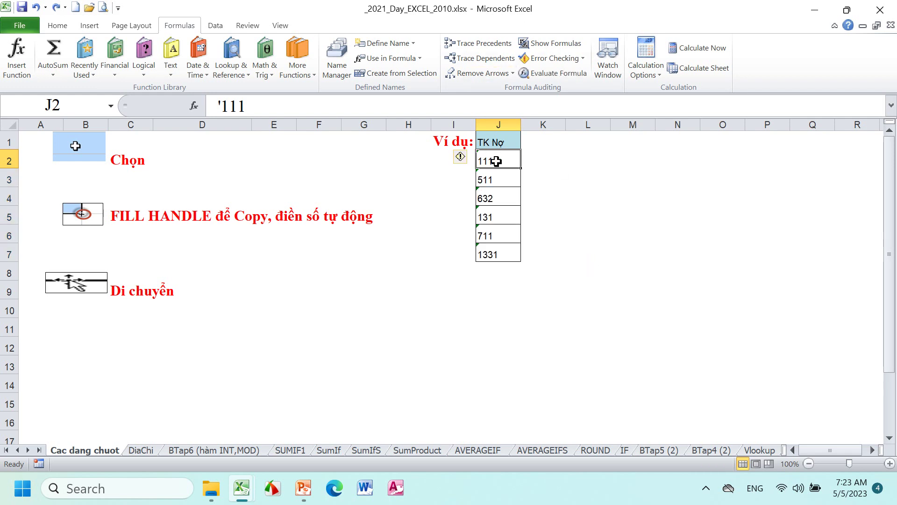
pyautogui.moveTo(496, 161); pyautogui.dragTo(492, 252)
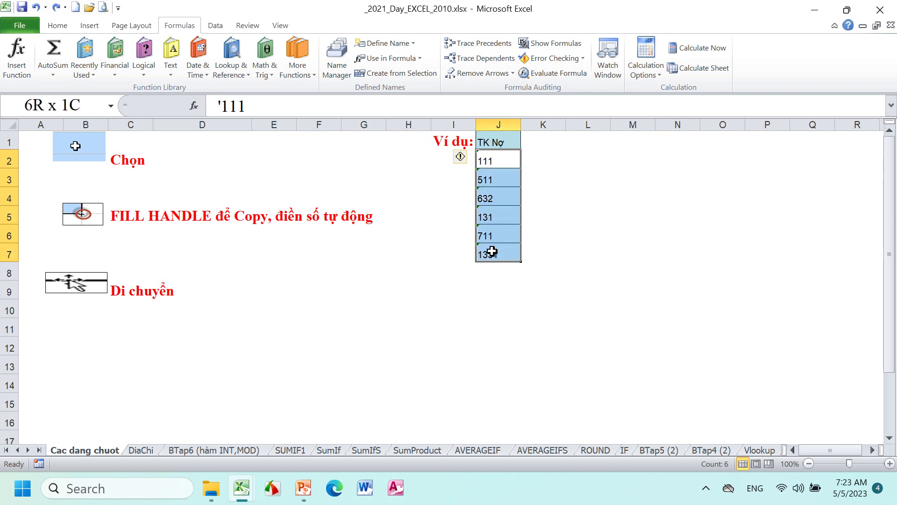
pyautogui.click(498, 160)
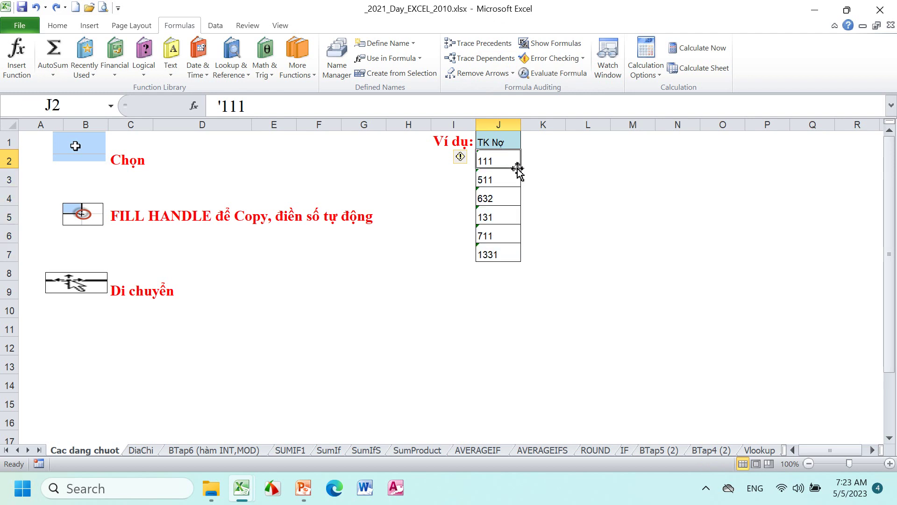
pyautogui.moveTo(519, 168); pyautogui.dragTo(518, 258)
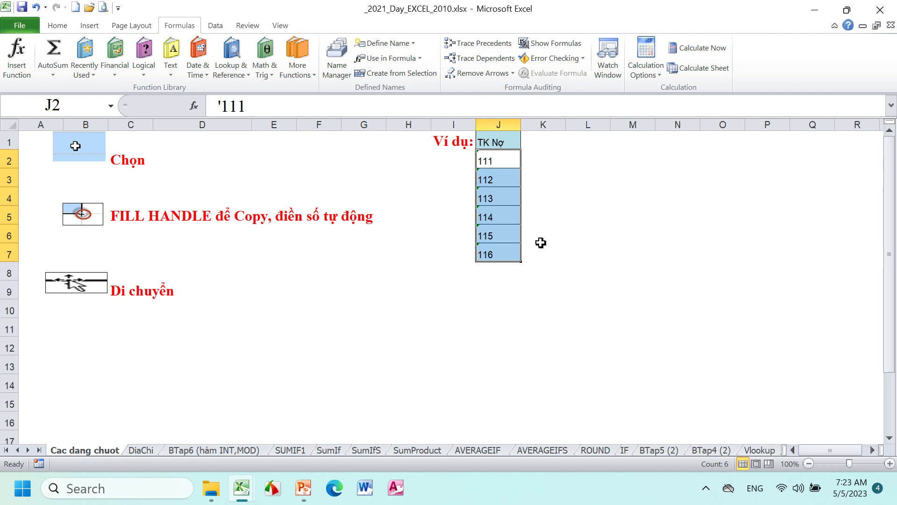
pyautogui.hotkey('ctrl', 'z')
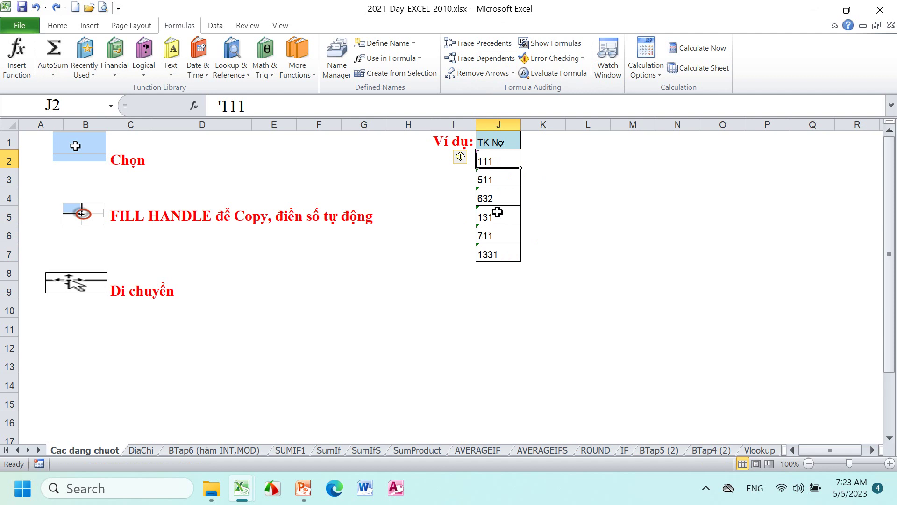
# - Move the 632 and 131 cells from J4:J5 to M4:M5
pyautogui.moveTo(492, 196); pyautogui.dragTo(492, 210)
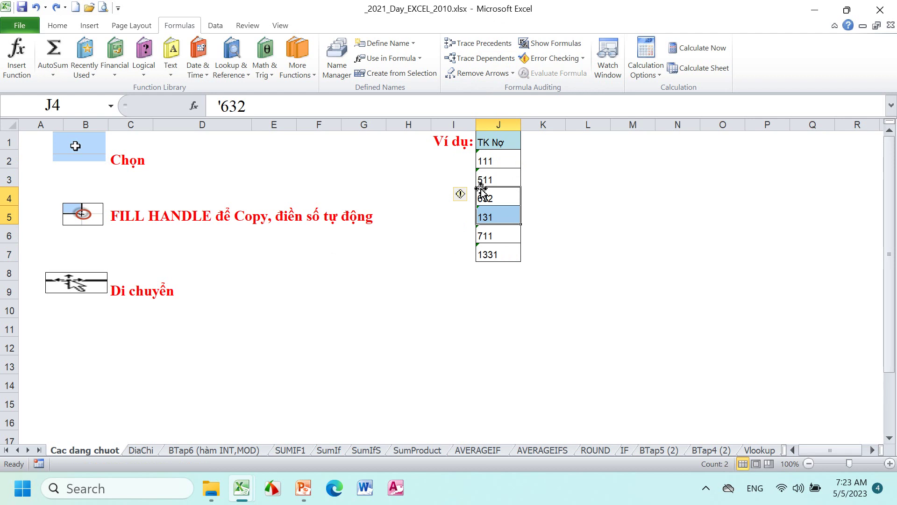
pyautogui.moveTo(481, 189); pyautogui.dragTo(612, 191)
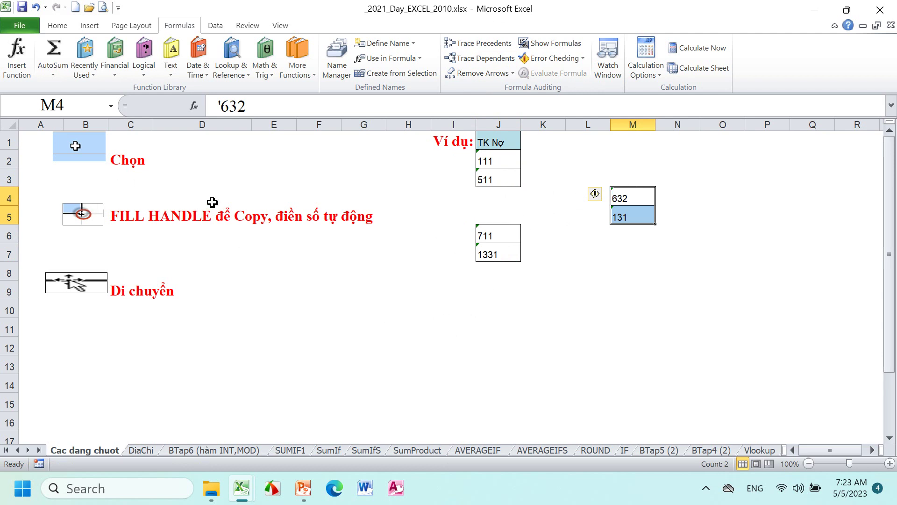
pyautogui.click(302, 496)
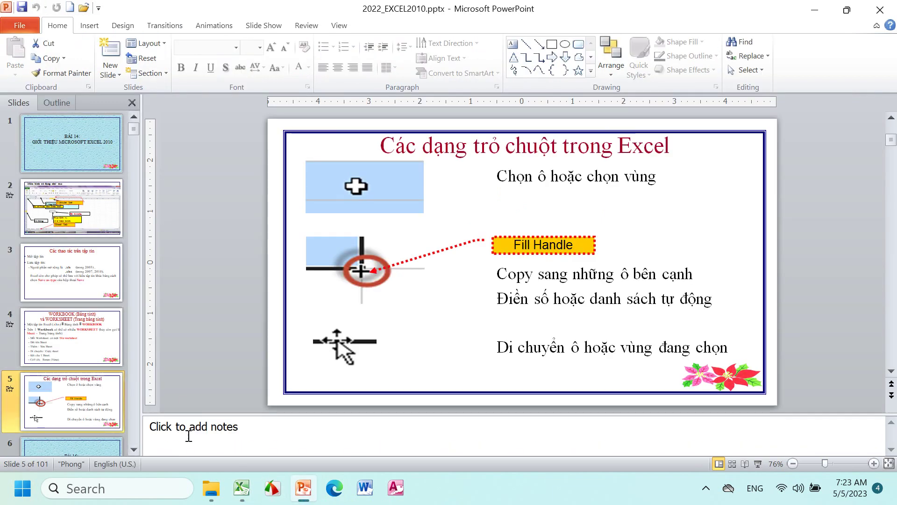
# - Select slide 6, the Bài 15 title slide, and start the slide show from it
pyautogui.click(134, 449)
pyautogui.click(134, 447)
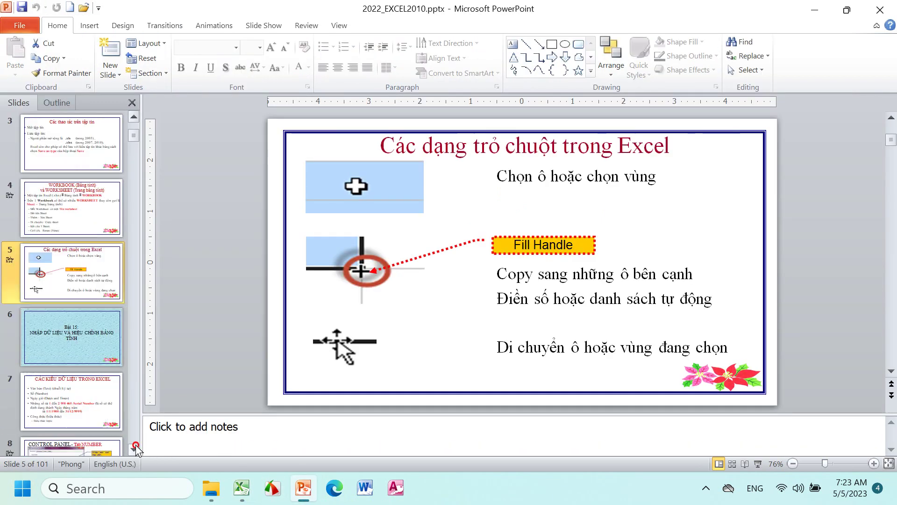
pyautogui.click(84, 343)
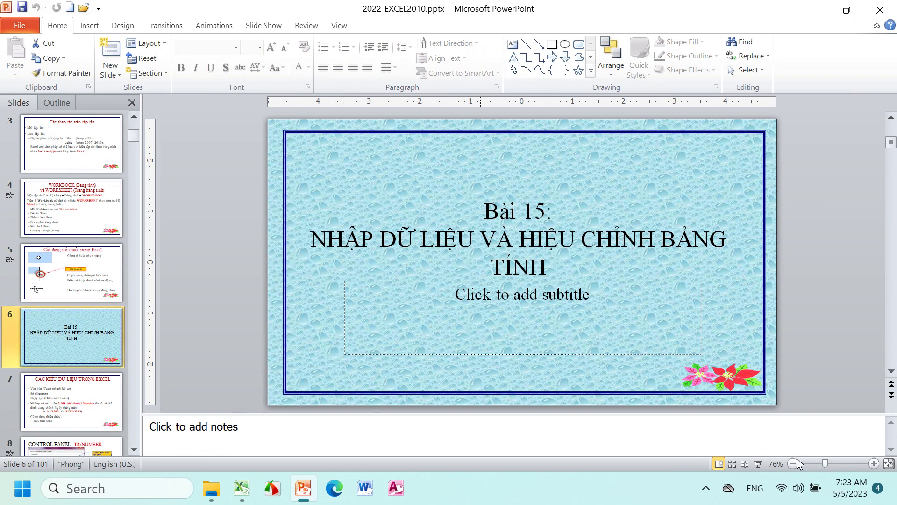
pyautogui.click(759, 463)
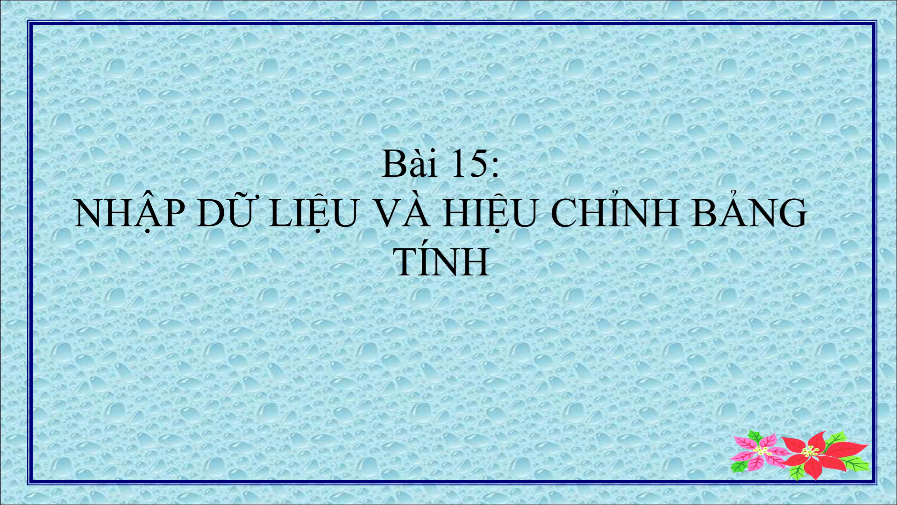
# - Advance the slide show past the Bài 15 title slide
pyautogui.press('Right')
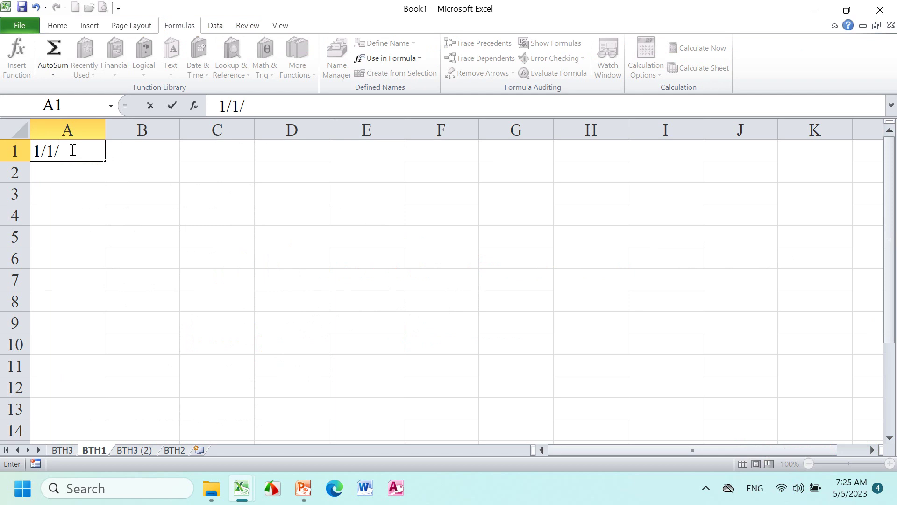
# - Complete the date 1/1/1900 in A1 and widen column A to fit it
pyautogui.write('1900')
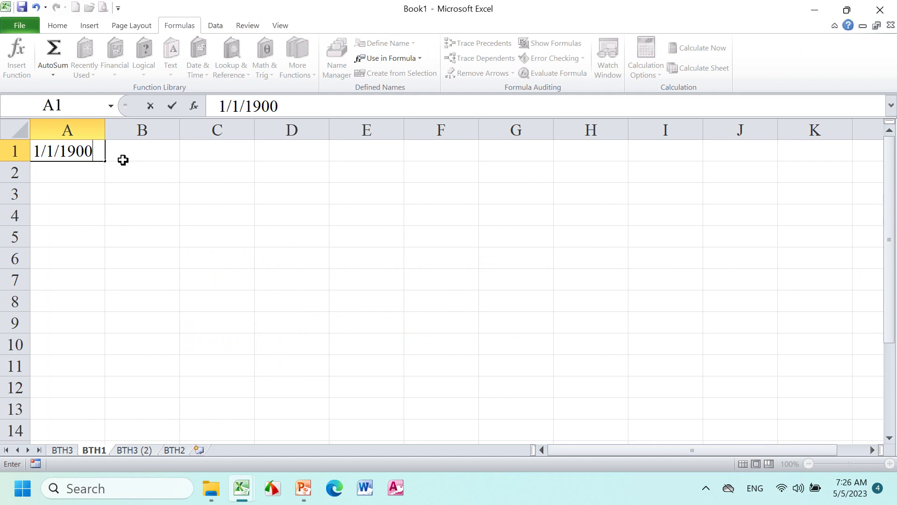
pyautogui.click(122, 160)
pyautogui.moveTo(105, 130); pyautogui.dragTo(223, 131)
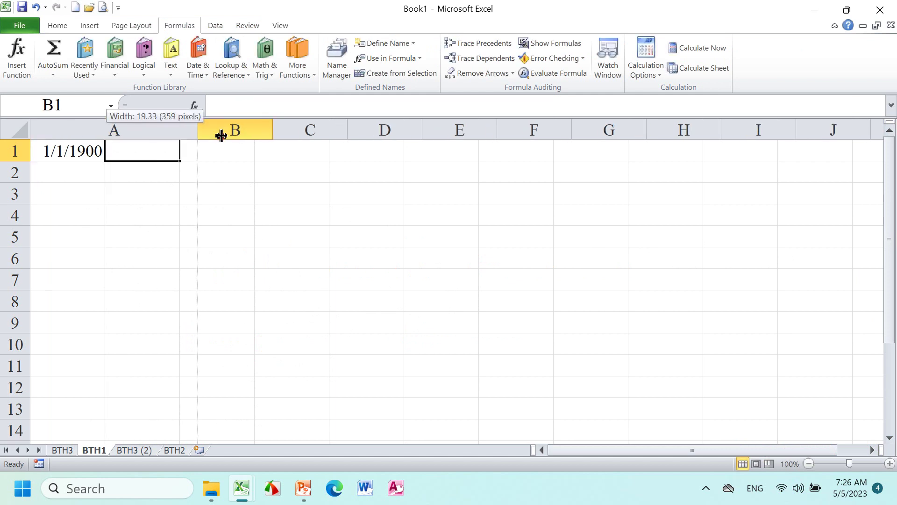
pyautogui.click(151, 151)
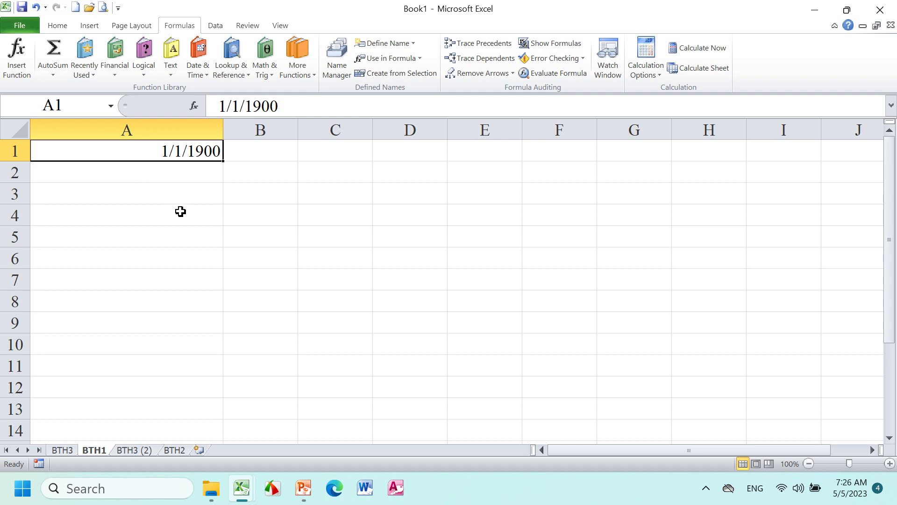
# - Enter 31/1/2023 in cell A4
pyautogui.click(180, 211)
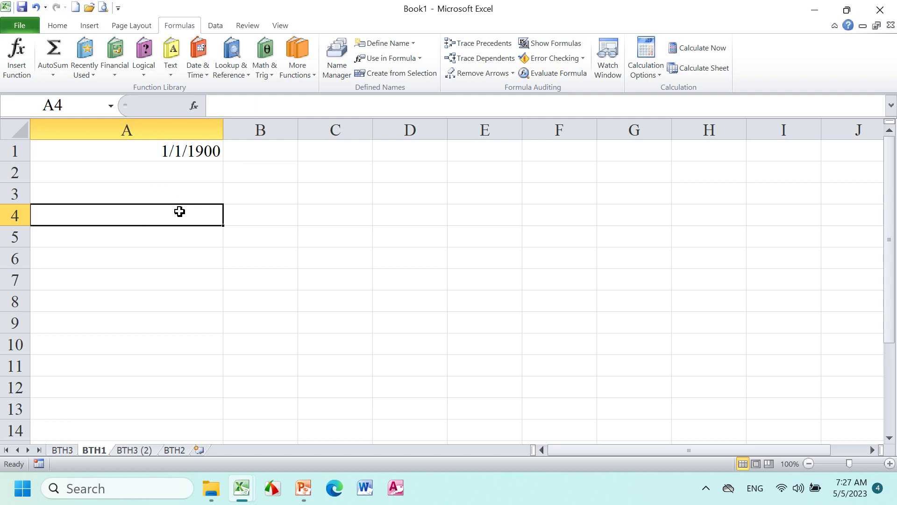
pyautogui.write('31/1/')
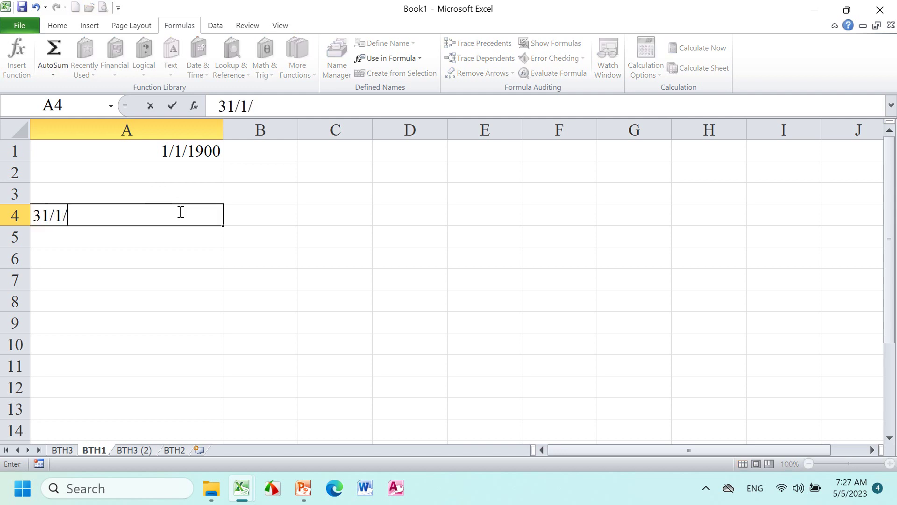
pyautogui.write('2023')
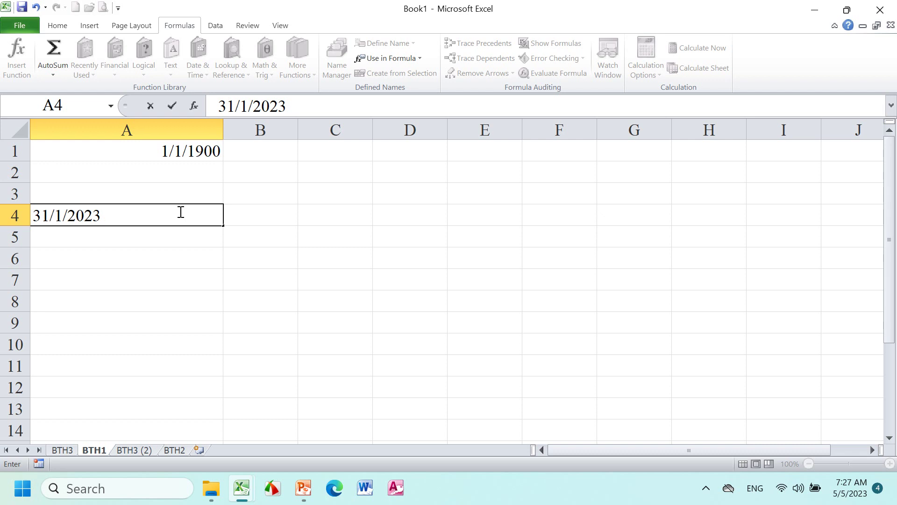
pyautogui.press('Tab')
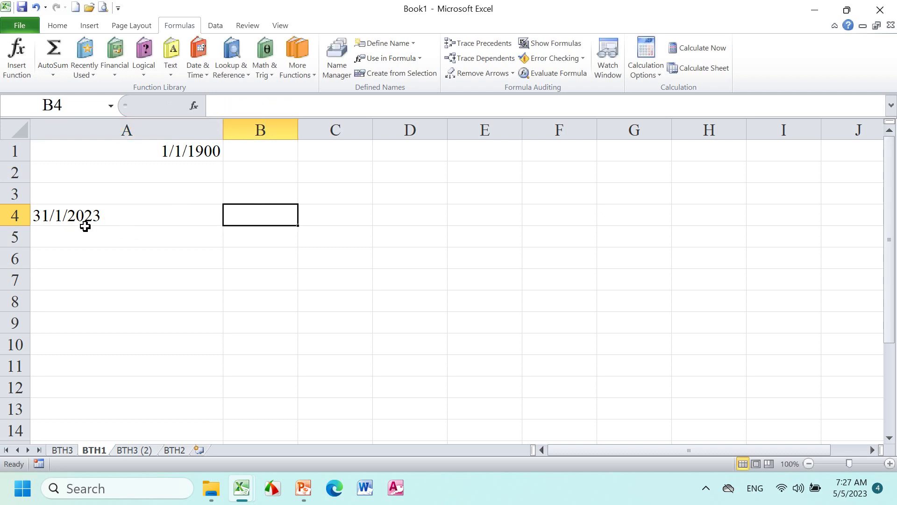
# - Fill A4 yellow, recheck its text entry, and move to A7
pyautogui.click(71, 215)
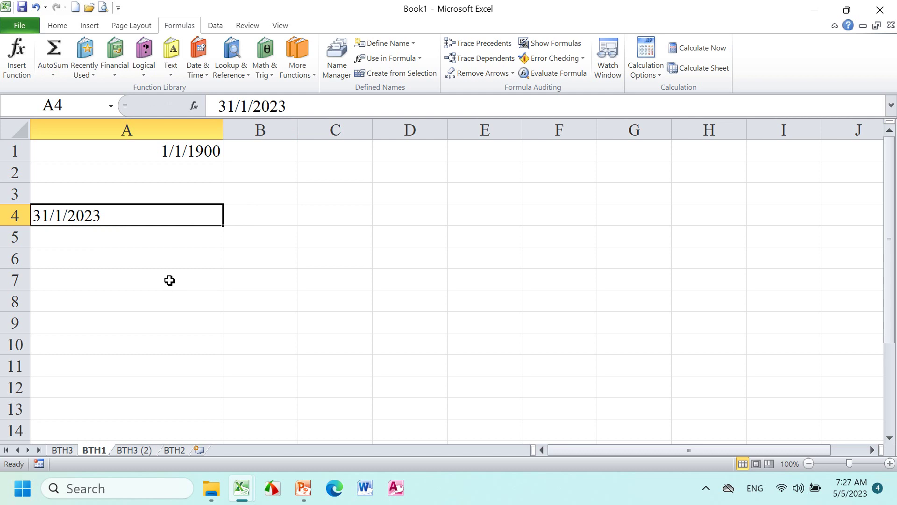
pyautogui.click(61, 26)
pyautogui.click(194, 68)
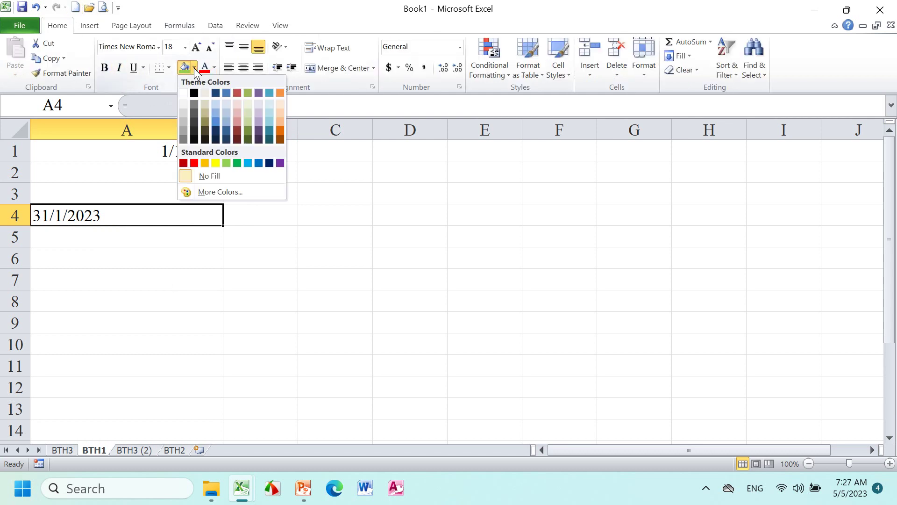
pyautogui.click(217, 163)
pyautogui.click(209, 272)
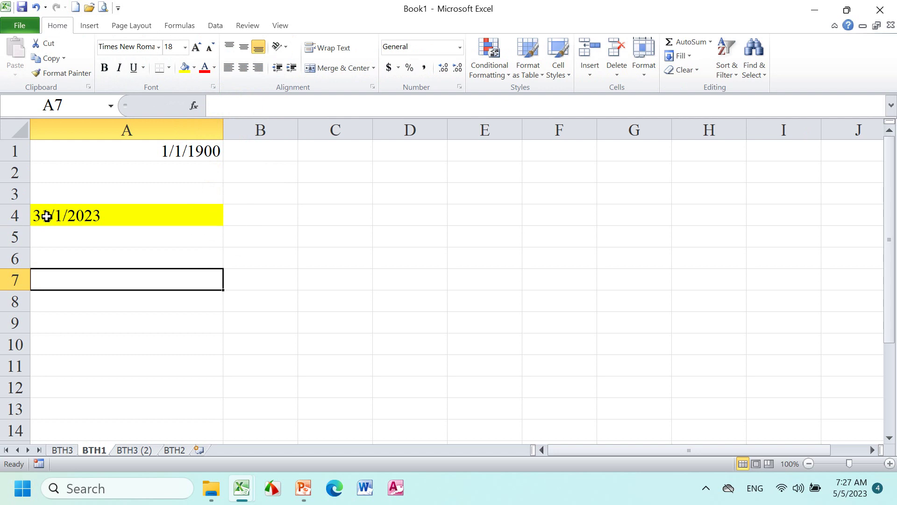
pyautogui.click(46, 216)
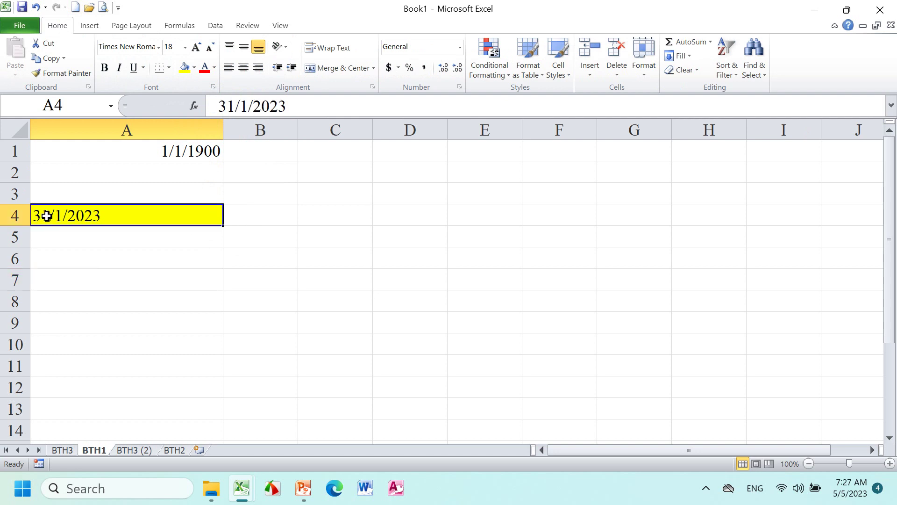
pyautogui.click(136, 279)
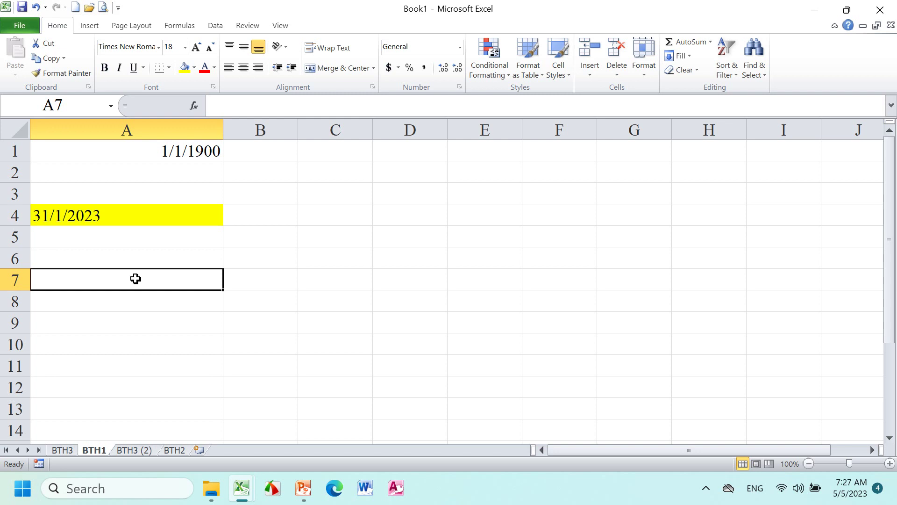
# - Enter 1/31/23 in A7 so it becomes the right-aligned date 1/31/2023
pyautogui.write('1/31')
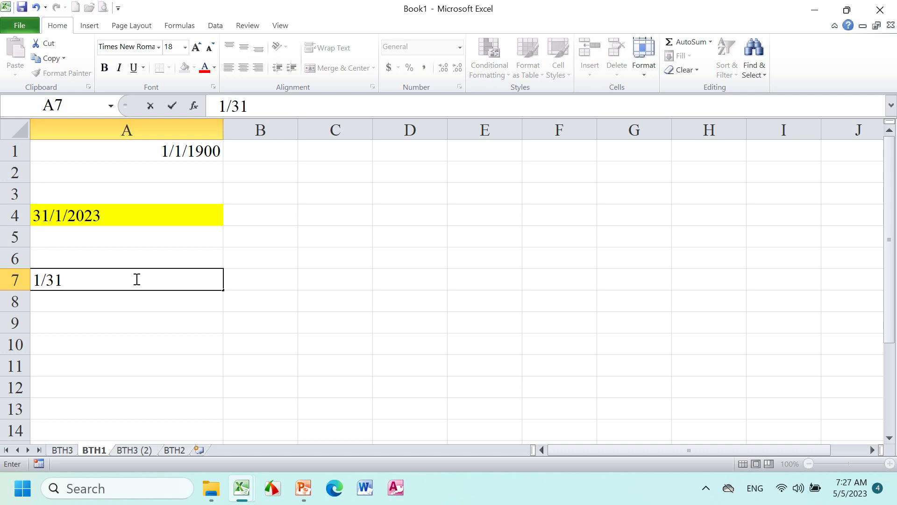
pyautogui.write('/')
pyautogui.write('23')
pyautogui.press('Tab')
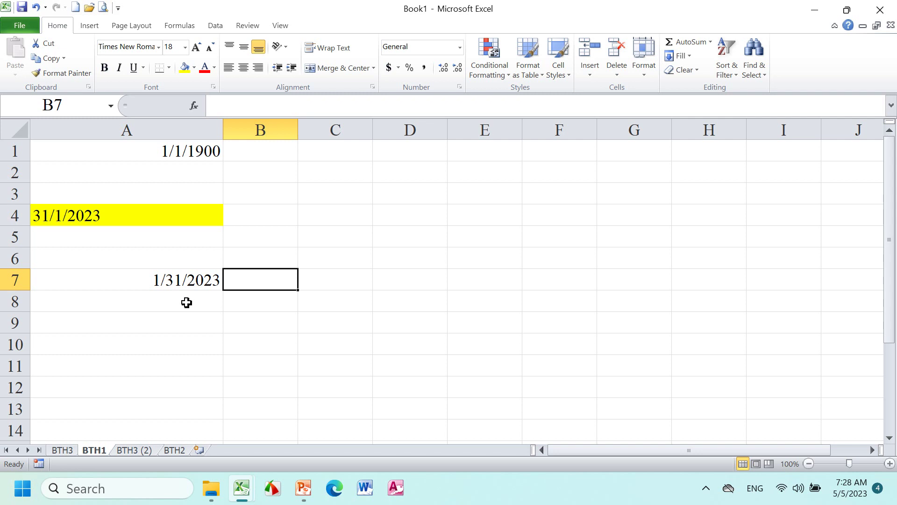
# - Find Control Panel through Windows search and launch it
pyautogui.click(79, 489)
pyautogui.write('CONTROL')
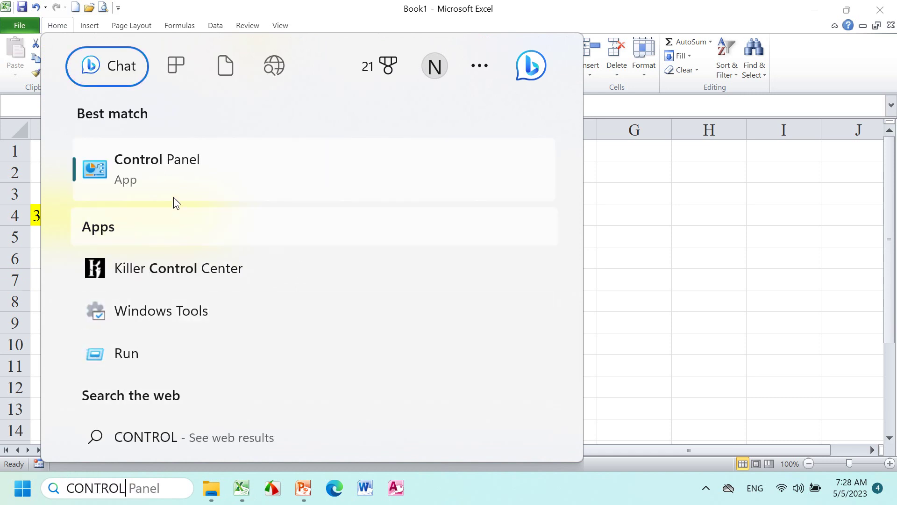
pyautogui.click(171, 172)
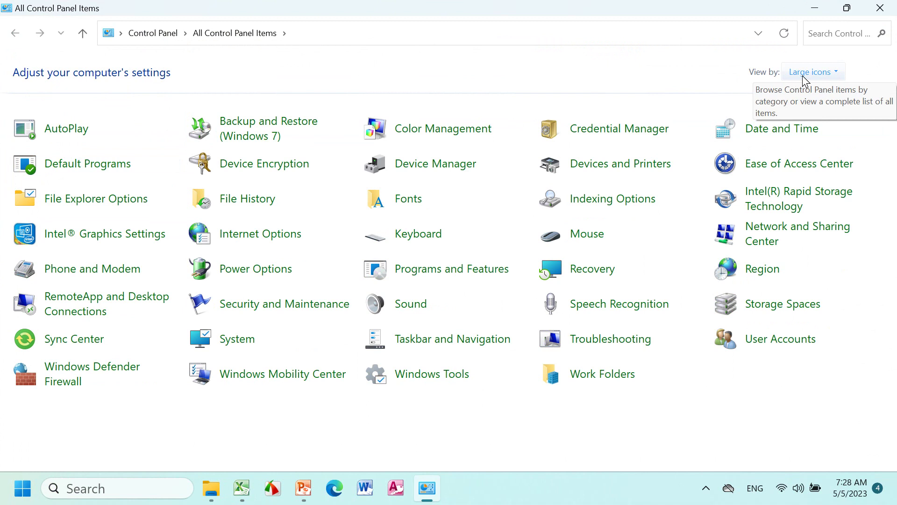
# - Switch the Control Panel view to Small icons, then Category, and finally Large icons
pyautogui.click(837, 75)
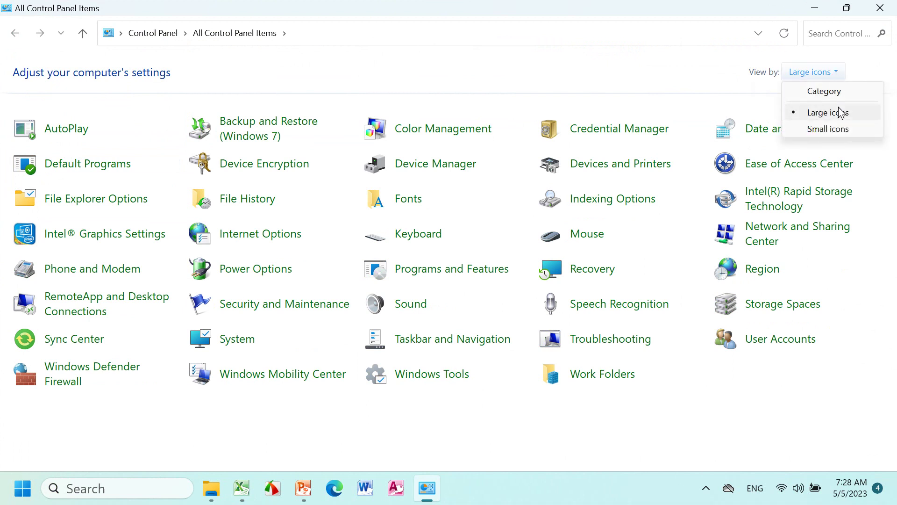
pyautogui.click(834, 129)
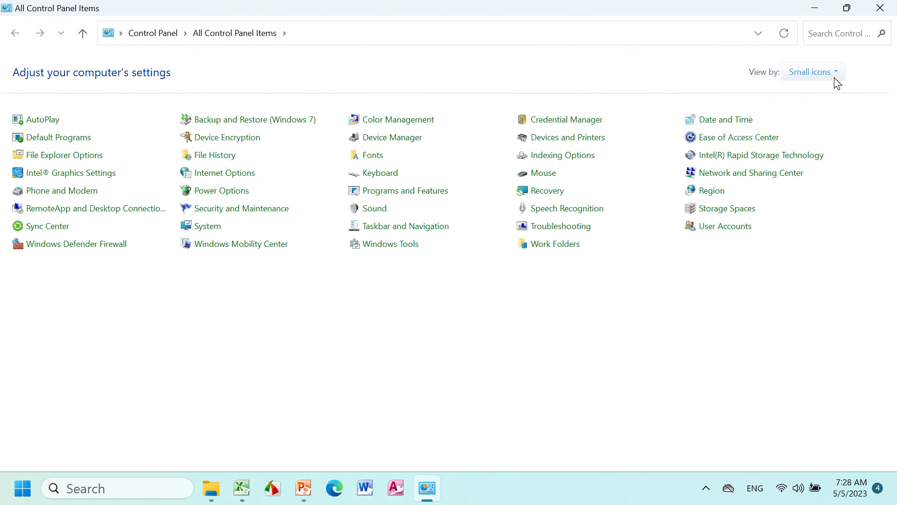
pyautogui.click(834, 75)
pyautogui.click(833, 93)
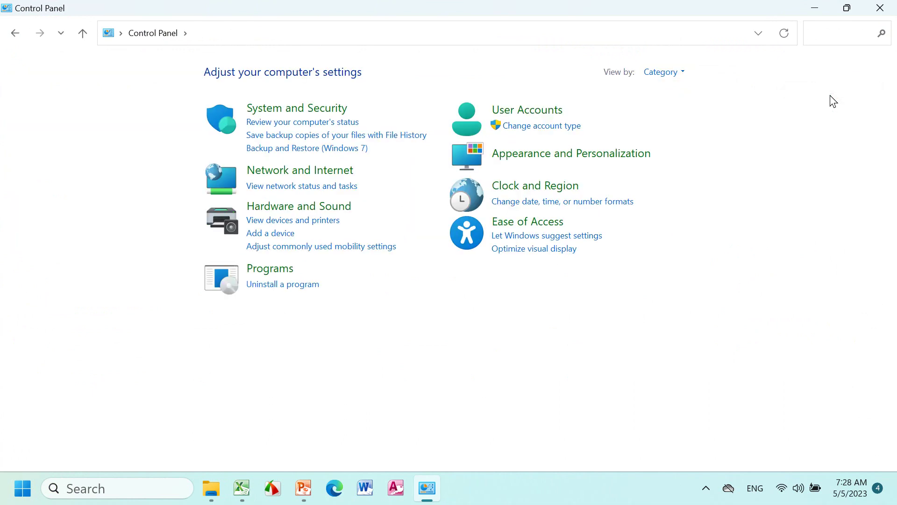
pyautogui.click(683, 74)
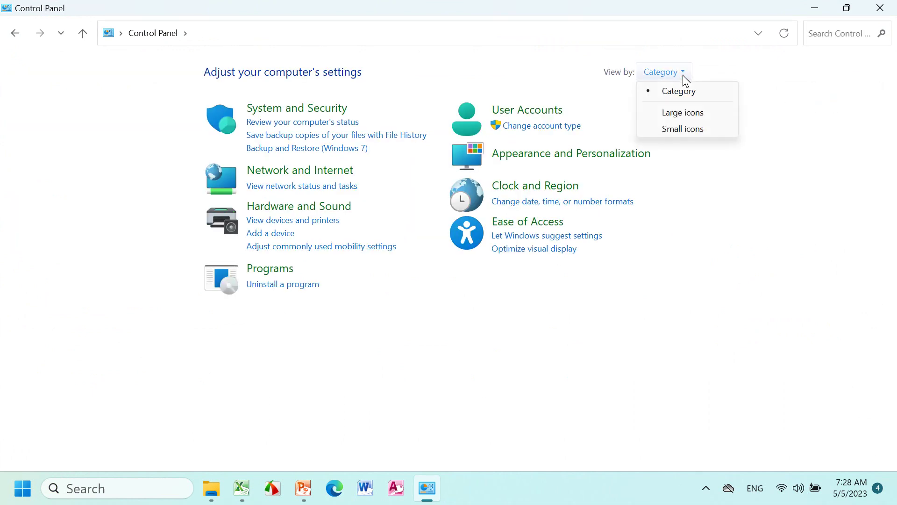
pyautogui.click(687, 119)
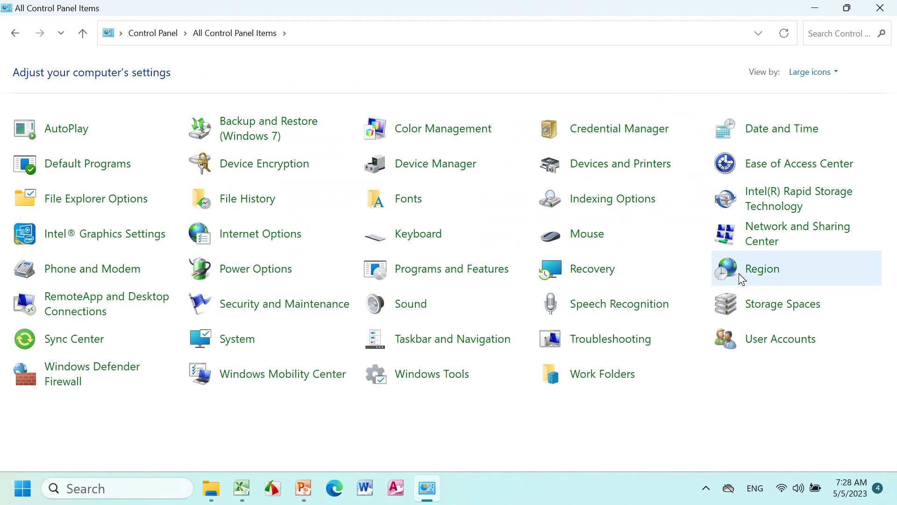
# - Open the Region settings, showing English (United States) with short date M/d/yyyy, and reposition the window
pyautogui.click(752, 270)
pyautogui.moveTo(167, 39); pyautogui.dragTo(245, 54)
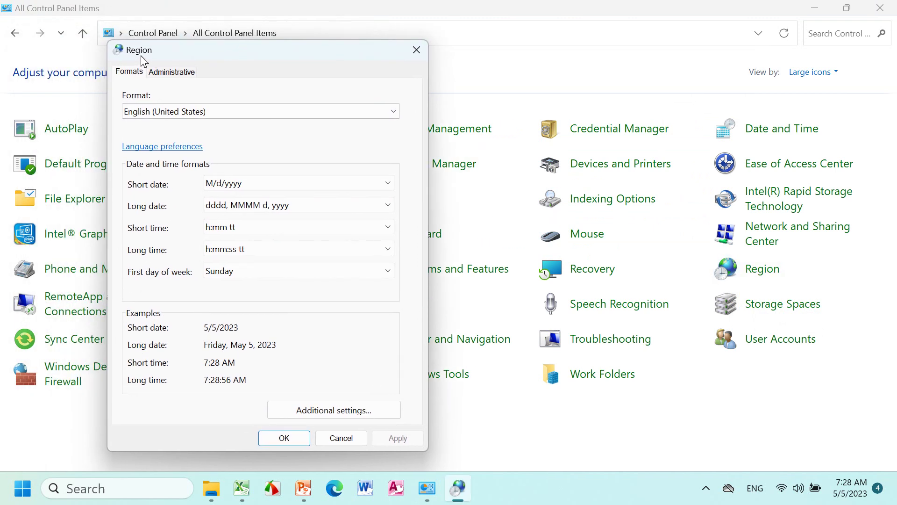
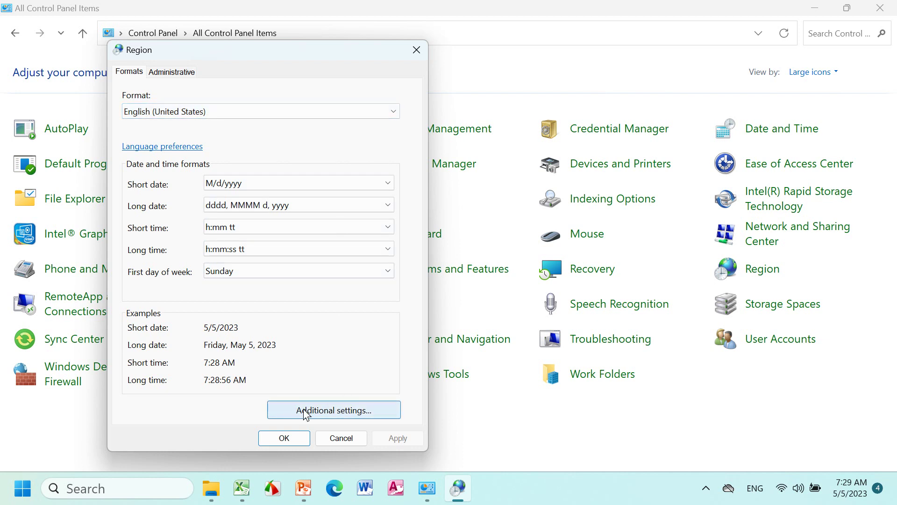
# - Replace the Windows short date format with DD/MM/YYYY and apply it in the Region settings
pyautogui.click(332, 411)
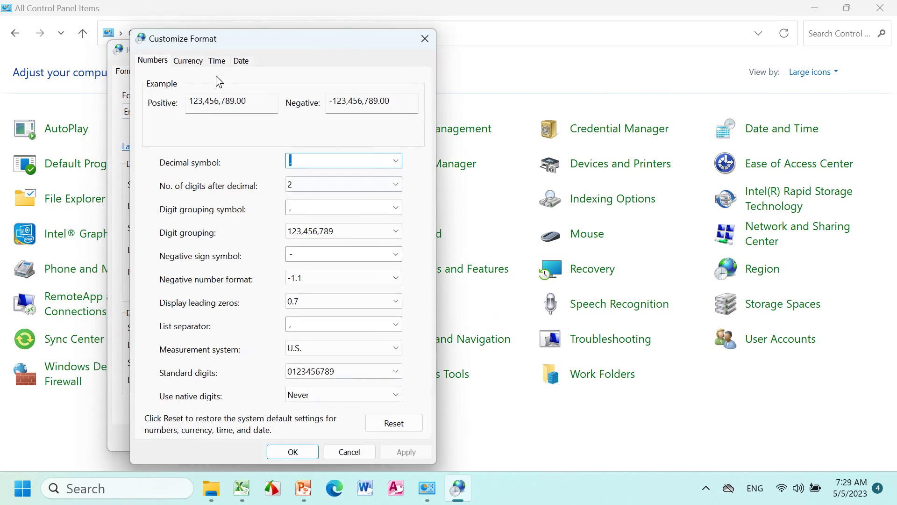
pyautogui.moveTo(260, 43); pyautogui.dragTo(344, 53)
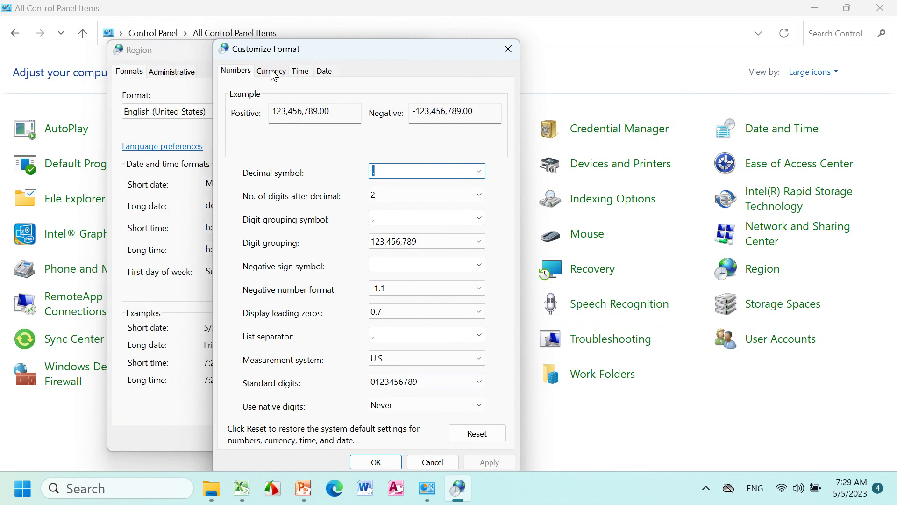
pyautogui.click(333, 78)
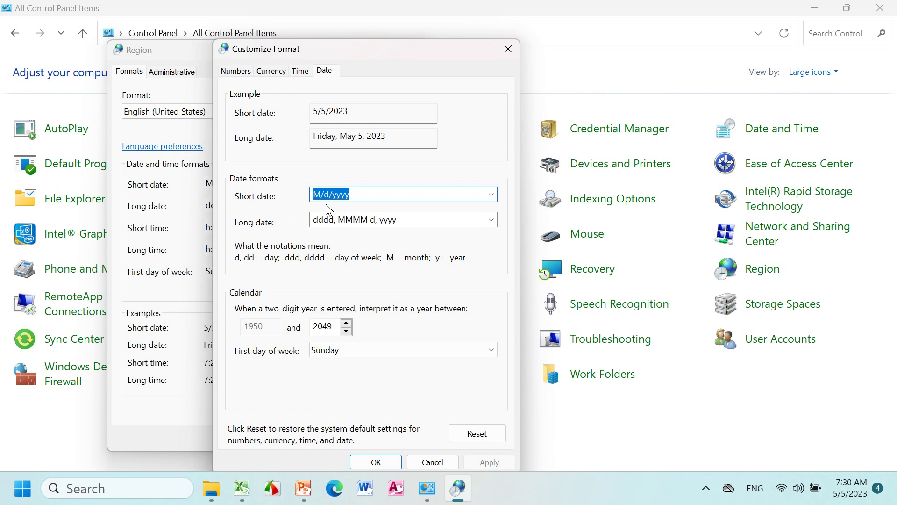
pyautogui.moveTo(360, 193); pyautogui.dragTo(312, 193)
pyautogui.write('DD')
pyautogui.write('/MM/')
pyautogui.write('YYYY')
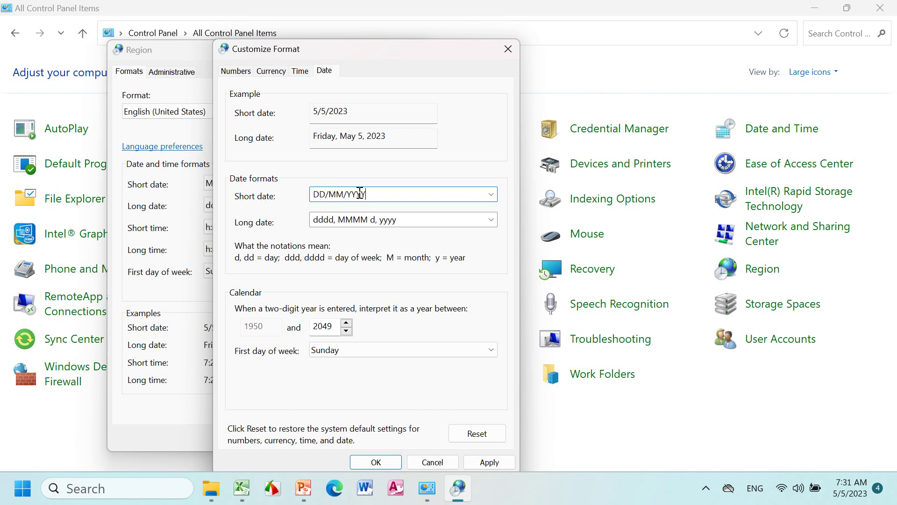
pyautogui.click(491, 463)
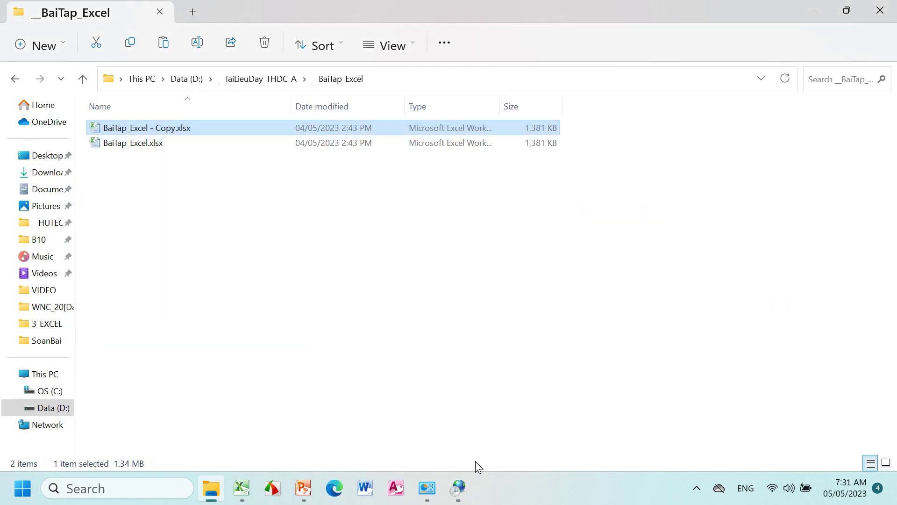
pyautogui.click(457, 488)
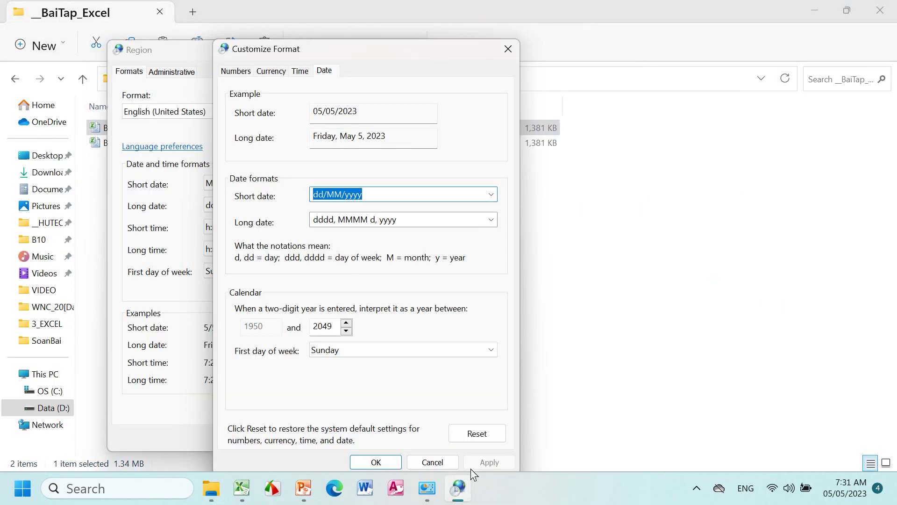
pyautogui.click(375, 463)
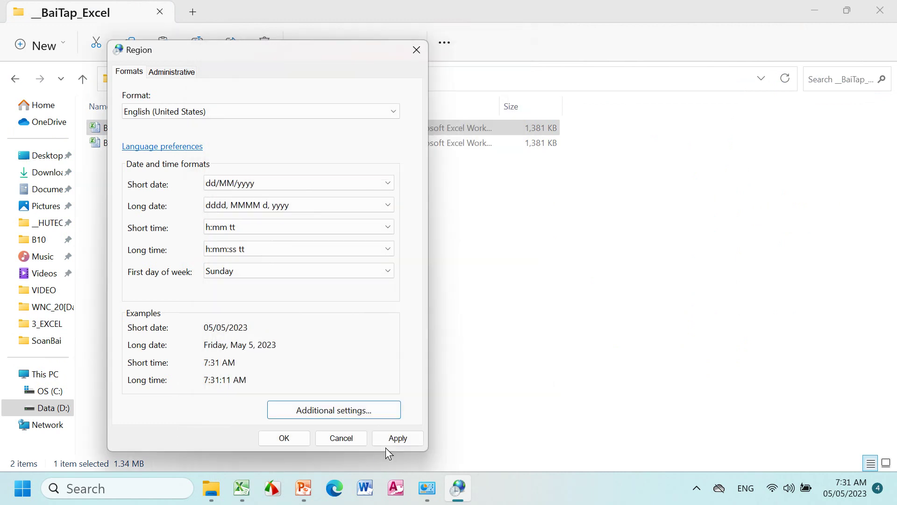
pyautogui.click(397, 438)
pyautogui.click(290, 437)
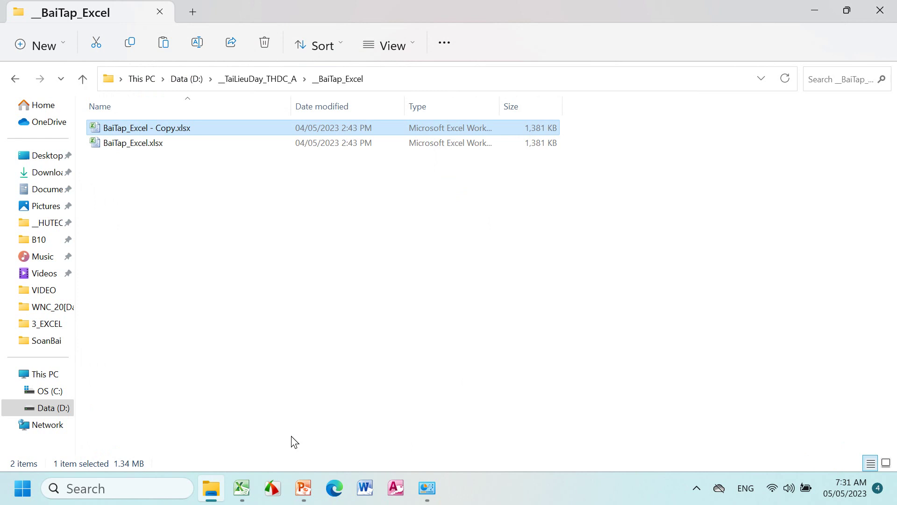
# - Switch to the Book1 workbook and enter 3 in cell A8
pyautogui.click(242, 487)
pyautogui.click(400, 429)
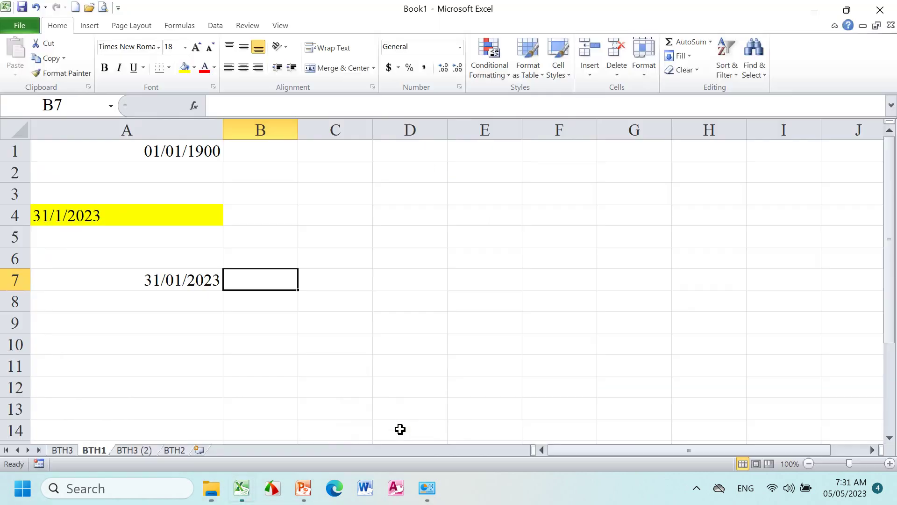
pyautogui.click(122, 306)
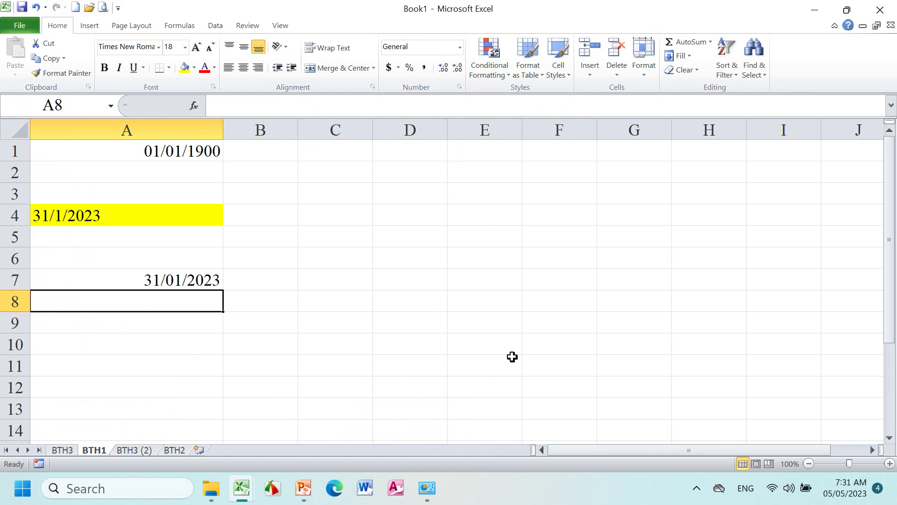
pyautogui.write('3')
# - Enter the dates 1/01/1900 in C1 and 2/01/1900 in C2
pyautogui.click(339, 154)
pyautogui.write('1')
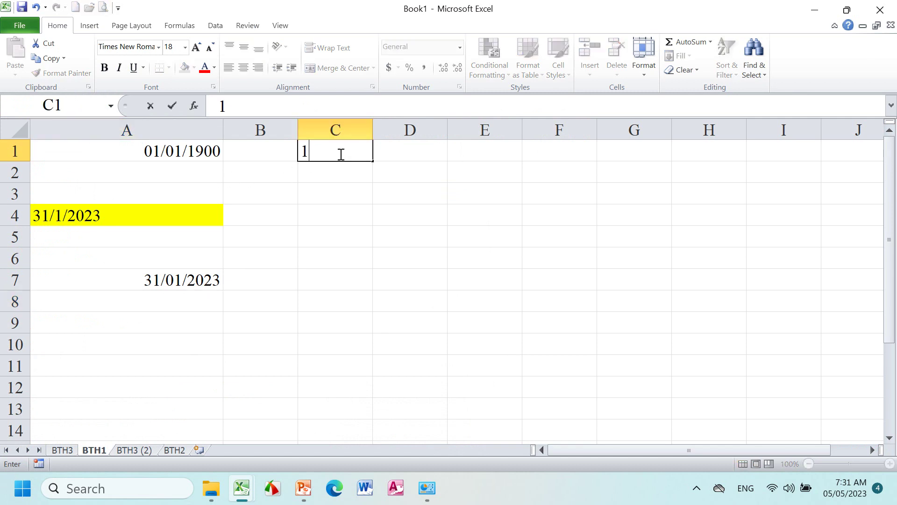
pyautogui.write('/01/')
pyautogui.write('1900')
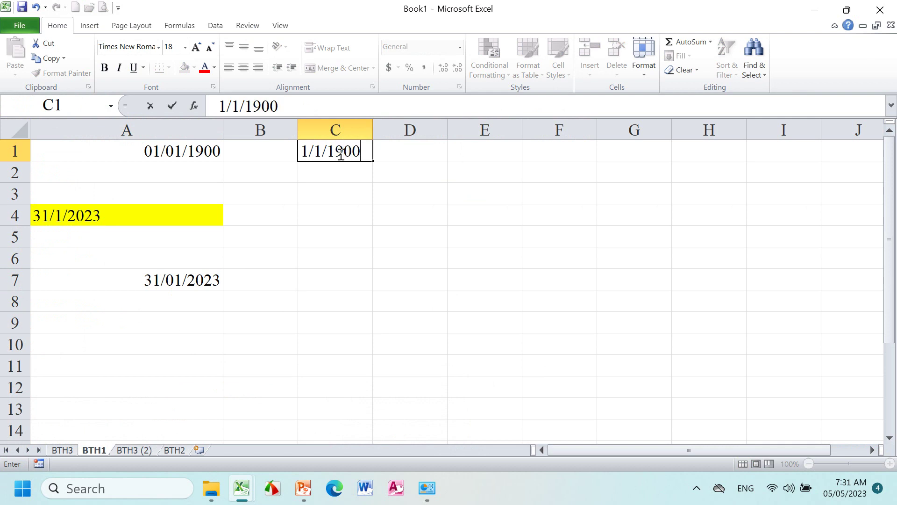
pyautogui.press('Tab')
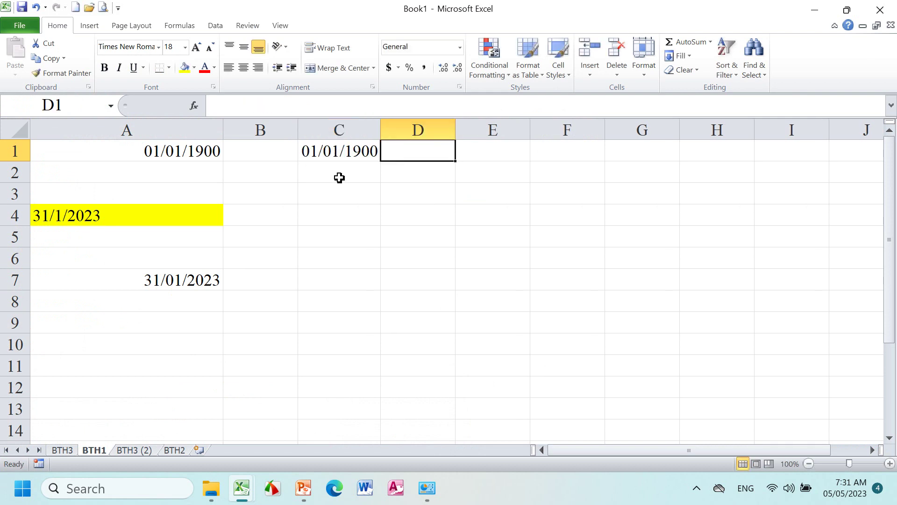
pyautogui.click(339, 176)
pyautogui.write('2/0')
pyautogui.write('1/1900')
pyautogui.press('Tab')
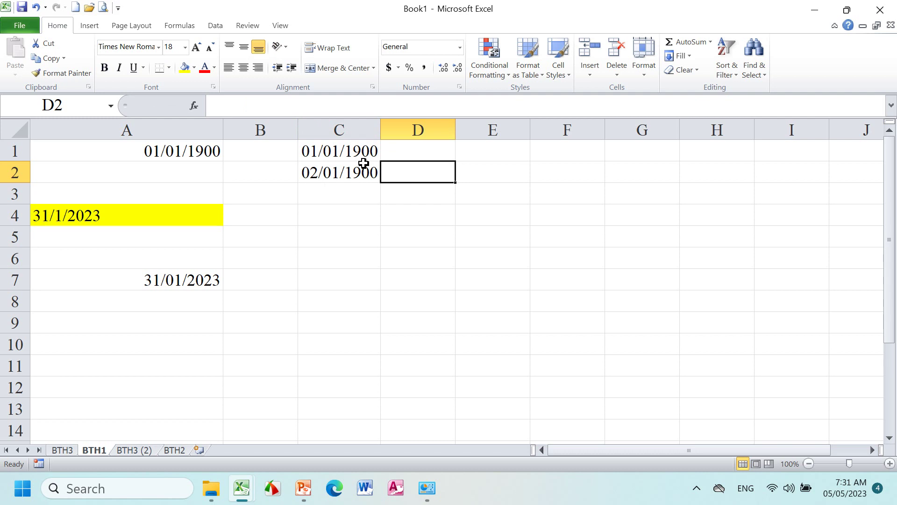
# - Widen column C, extend the dates down to 06/03/1900, and copy column C
pyautogui.moveTo(381, 129)
pyautogui.mouseDown()
pyautogui.moveTo(424, 129)
pyautogui.moveTo(384, 164)
pyautogui.moveTo(421, 481)
pyautogui.mouseUp()
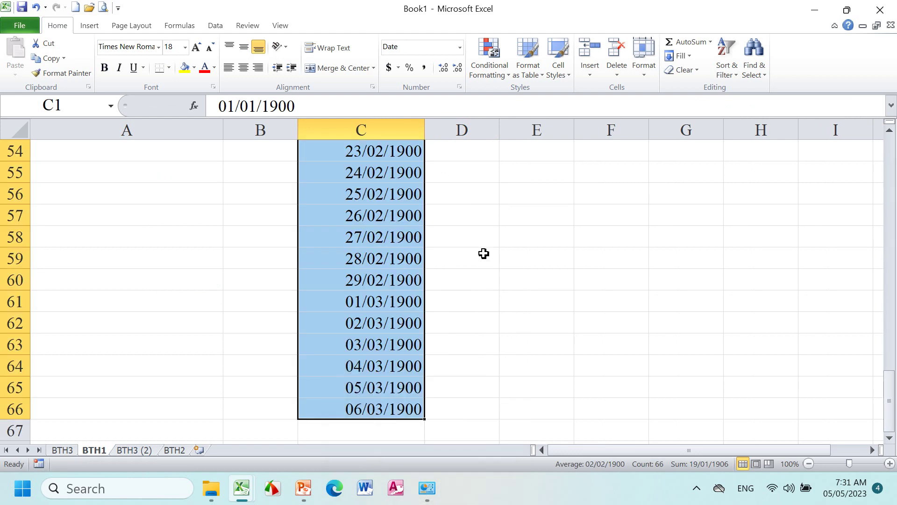
pyautogui.scroll(2, 507, 280)
pyautogui.scroll(4, 507, 281)
pyautogui.scroll(3, 507, 280)
pyautogui.scroll(5, 514, 280)
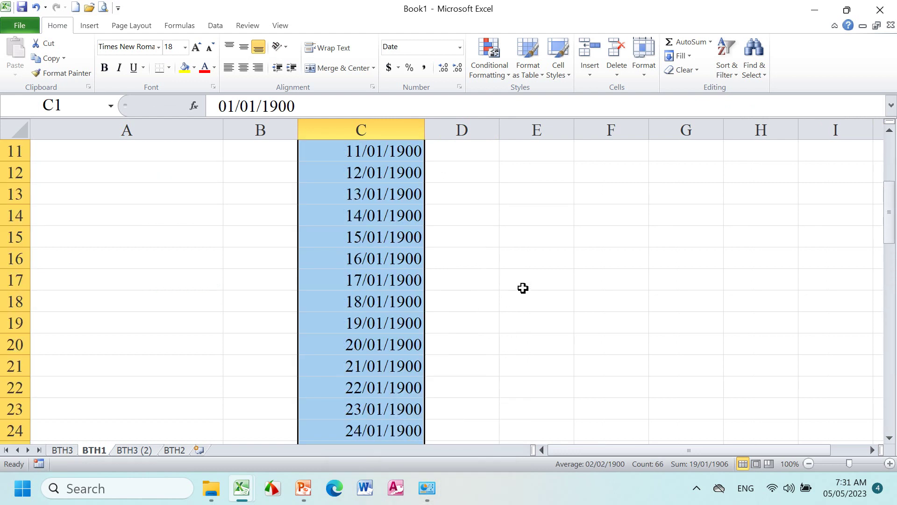
pyautogui.scroll(4, 519, 271)
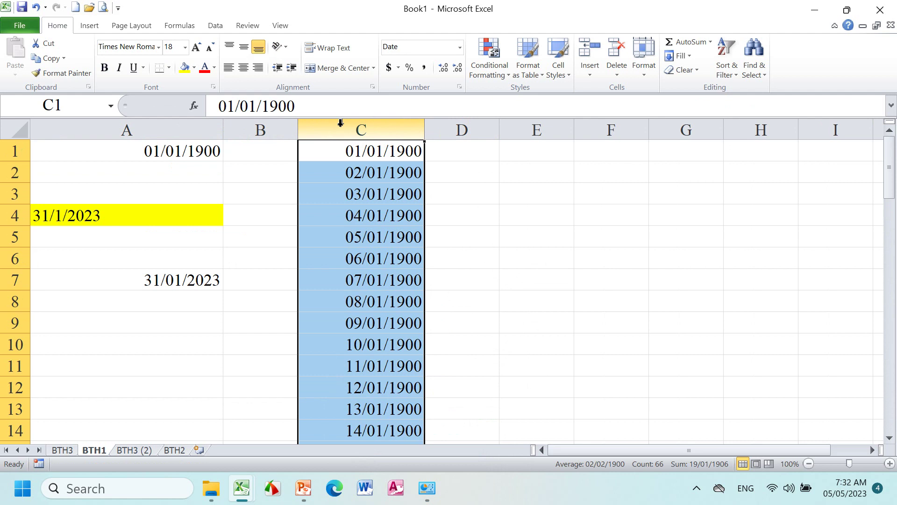
pyautogui.hotkey('ctrl', 'c')
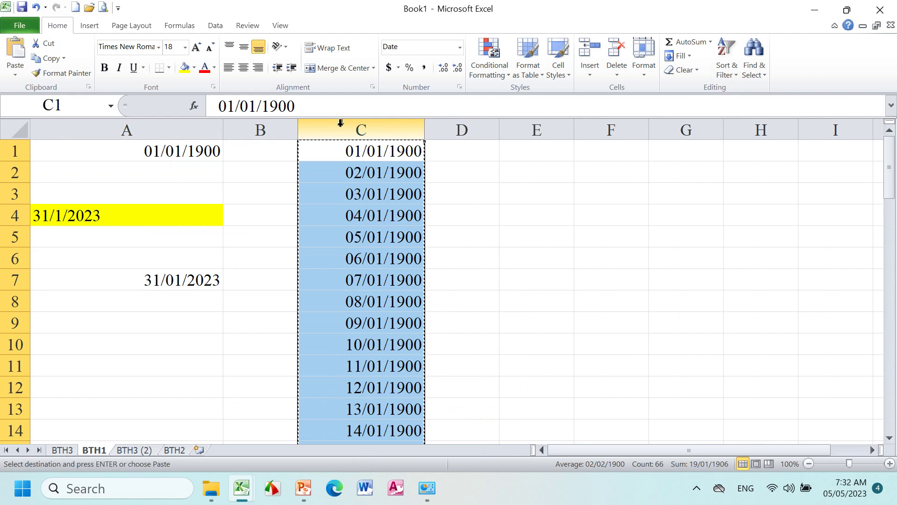
# - Paste the copied dates into a widened column D and set column C to General format
pyautogui.moveTo(502, 134); pyautogui.dragTo(587, 133)
pyautogui.click(519, 120)
pyautogui.press('Return')
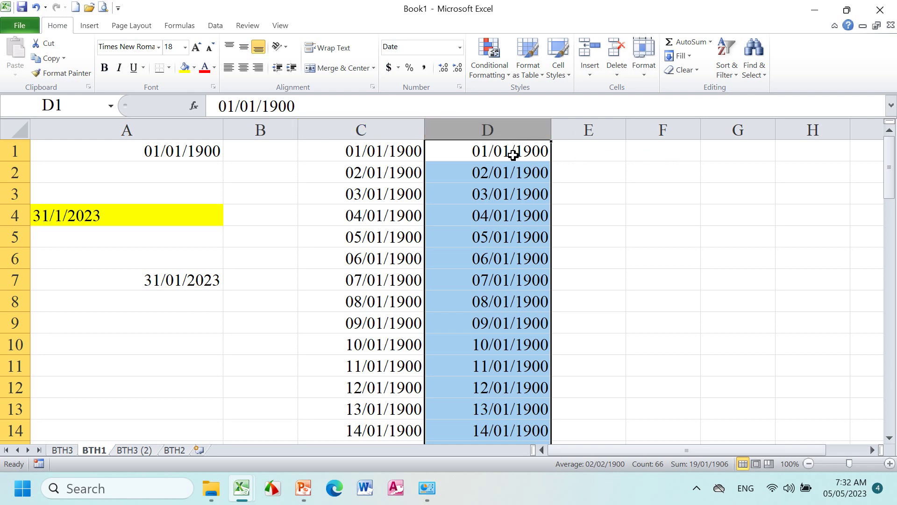
pyautogui.click(373, 124)
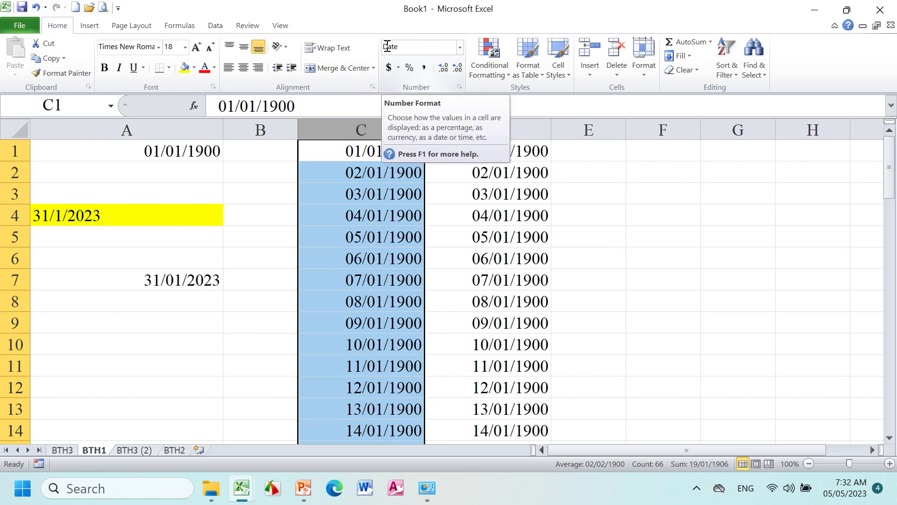
pyautogui.click(460, 47)
pyautogui.click(440, 67)
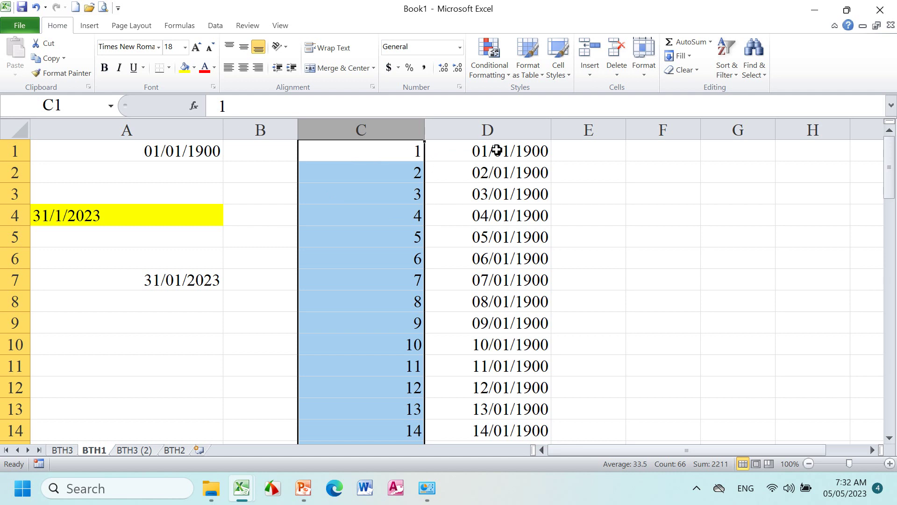
# - Shade column C peach and column D light aqua, then widen column E
pyautogui.click(184, 68)
pyautogui.click(194, 68)
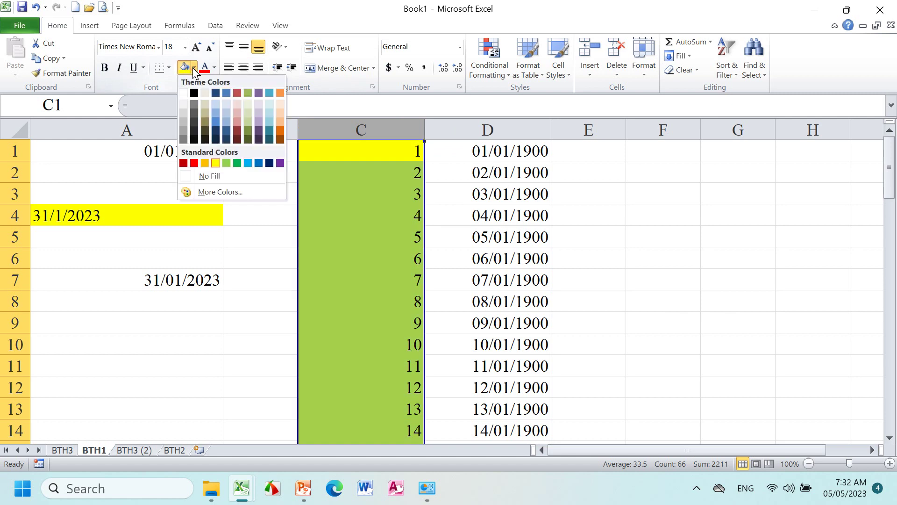
pyautogui.click(281, 113)
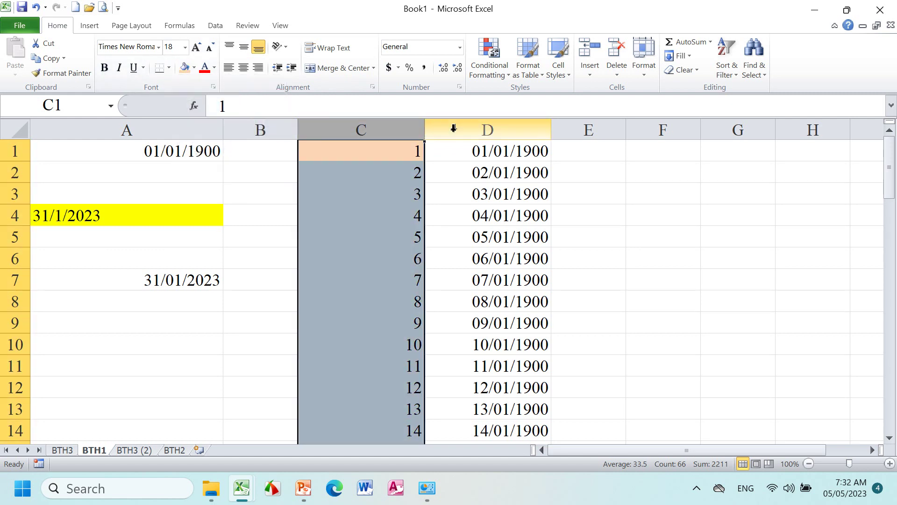
pyautogui.click(453, 127)
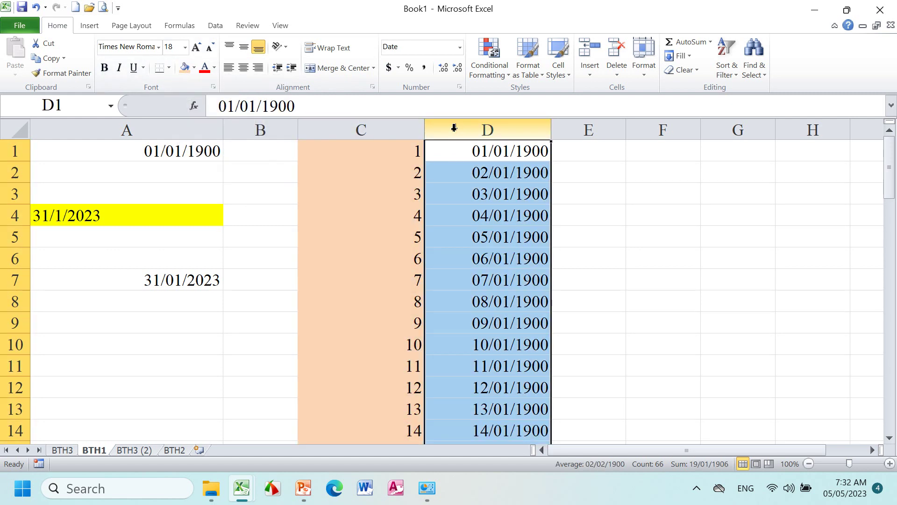
pyautogui.click(194, 70)
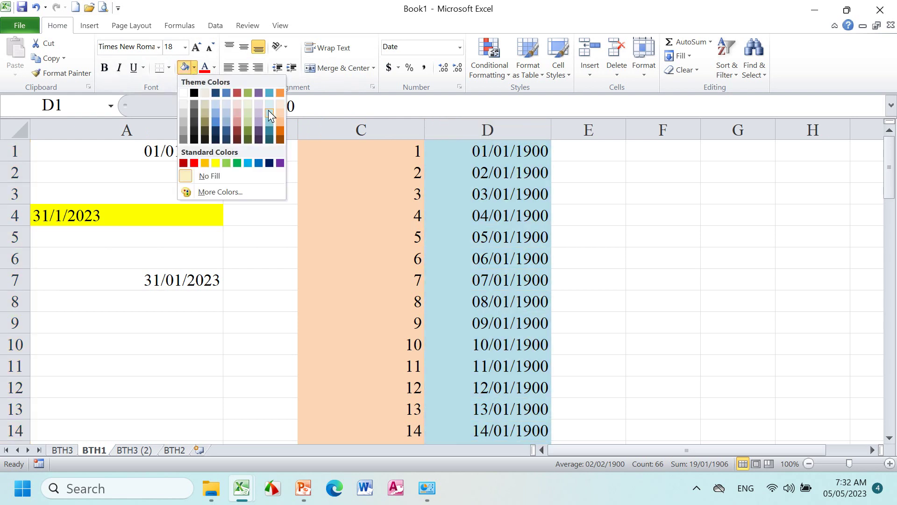
pyautogui.click(268, 110)
pyautogui.click(610, 153)
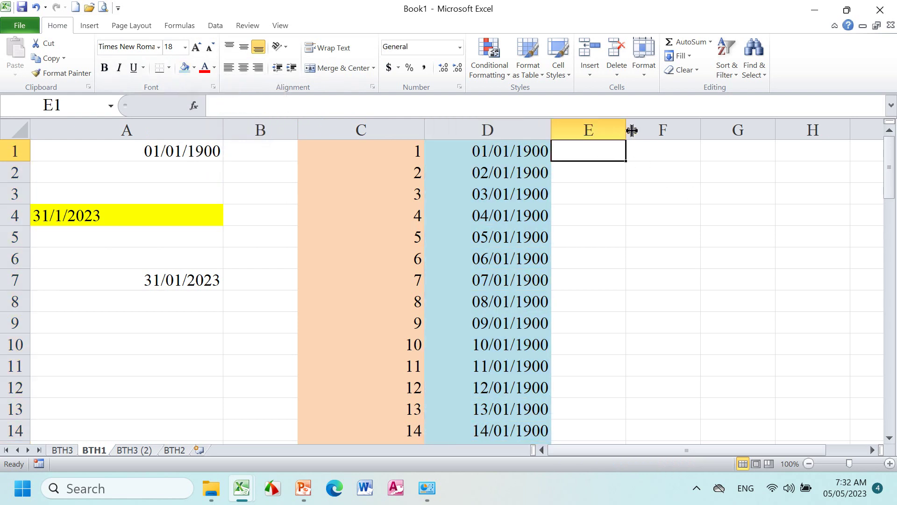
pyautogui.moveTo(626, 130); pyautogui.dragTo(712, 131)
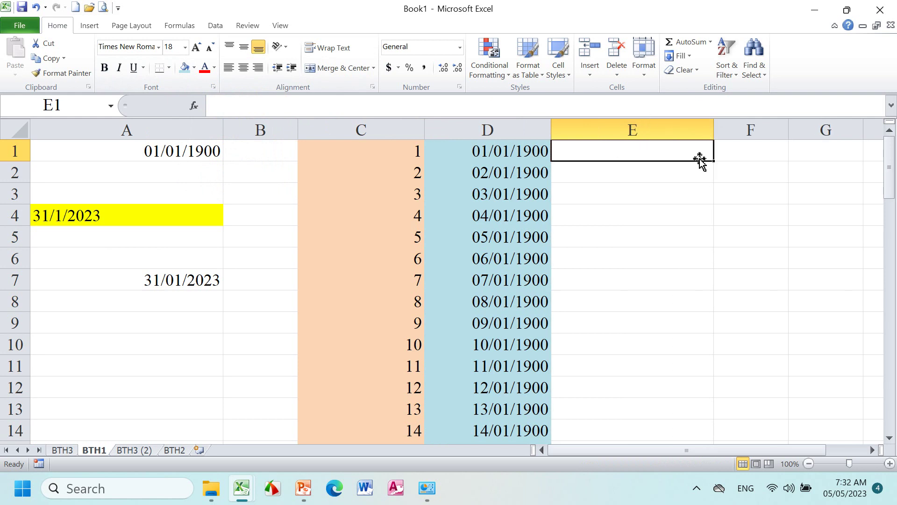
# - Enter =C1=D1 in E1 so it returns TRUE, then inspect D1's date and E1's formula
pyautogui.write('=')
pyautogui.click(407, 149)
pyautogui.write('=')
pyautogui.click(516, 146)
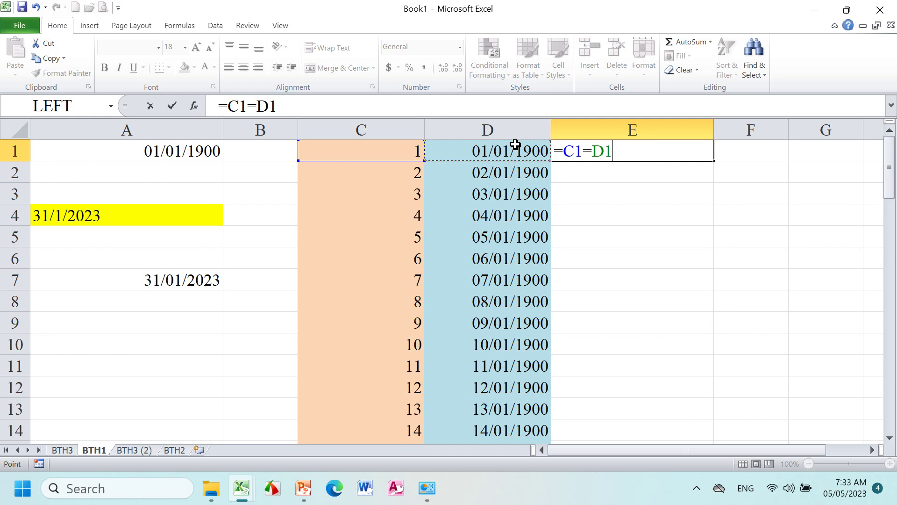
pyautogui.press('Tab')
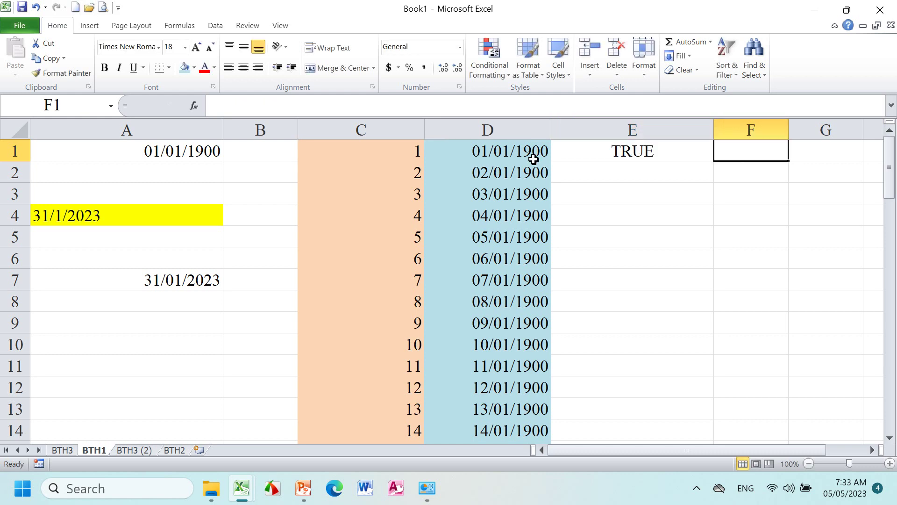
pyautogui.click(489, 149)
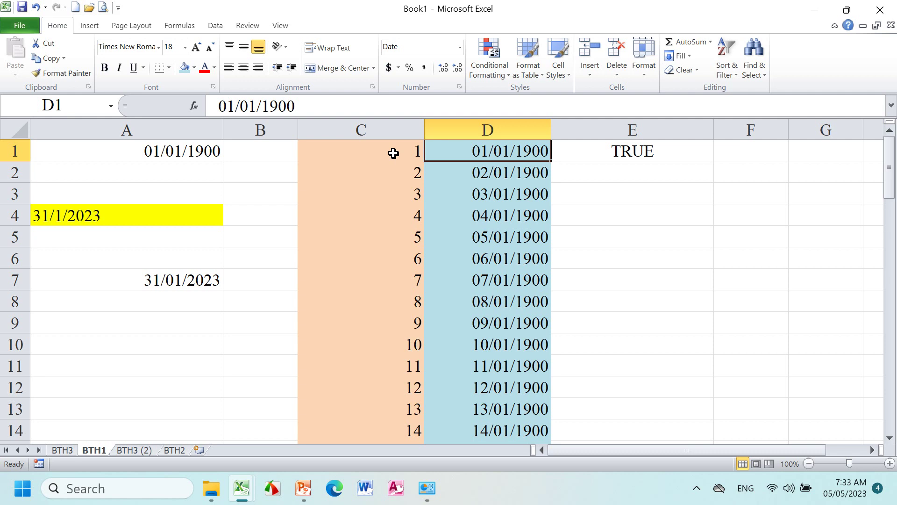
pyautogui.click(654, 150)
# - Fill the =C1=D1 comparison formula down column E to row 66
pyautogui.doubleClick(712, 160)
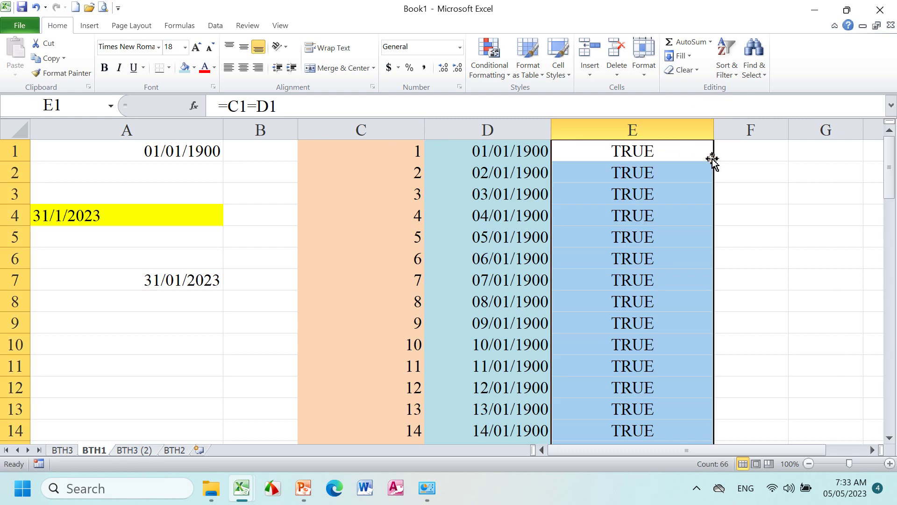
pyautogui.scroll(-3, 693, 220)
pyautogui.scroll(-3, 694, 220)
pyautogui.scroll(-6, 694, 221)
pyautogui.scroll(3, 694, 221)
pyautogui.scroll(5, 694, 221)
pyautogui.scroll(4, 694, 221)
# - Inspect the dates in D10 and D31 alongside serial number 31
pyautogui.click(497, 339)
pyautogui.scroll(-2, 502, 315)
pyautogui.scroll(-2, 502, 316)
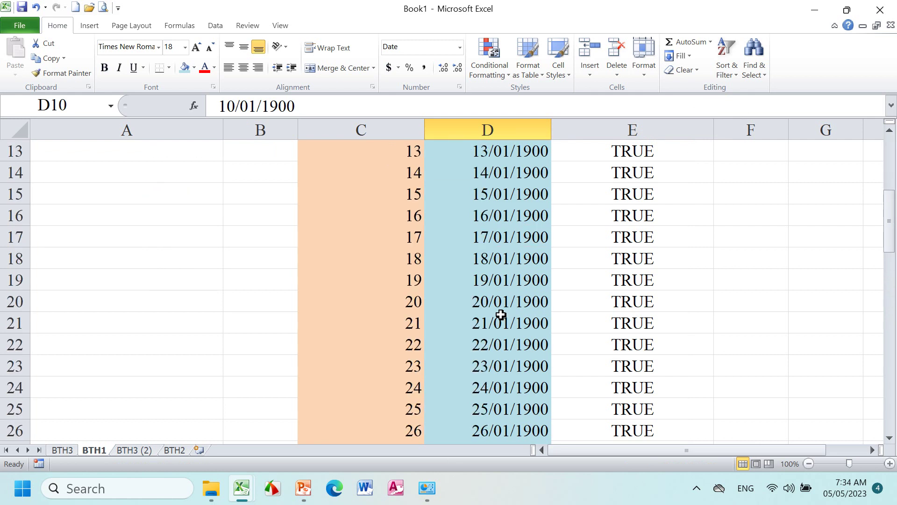
pyautogui.scroll(-1, 501, 313)
pyautogui.scroll(-1, 500, 311)
pyautogui.click(489, 407)
pyautogui.moveTo(396, 408); pyautogui.dragTo(521, 409)
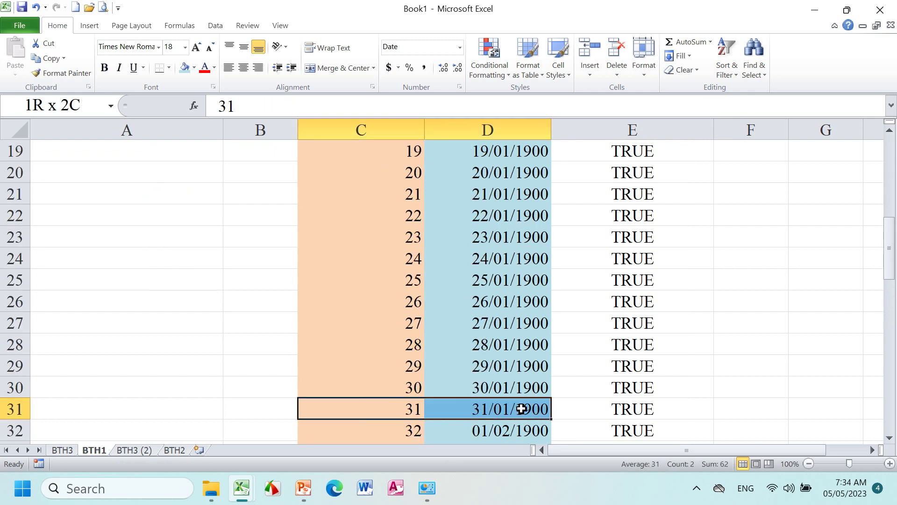
# - Check the dates in D32 and D33, serial in C33, and the row 34 comparison
pyautogui.scroll(-2, 509, 392)
pyautogui.scroll(-1, 518, 379)
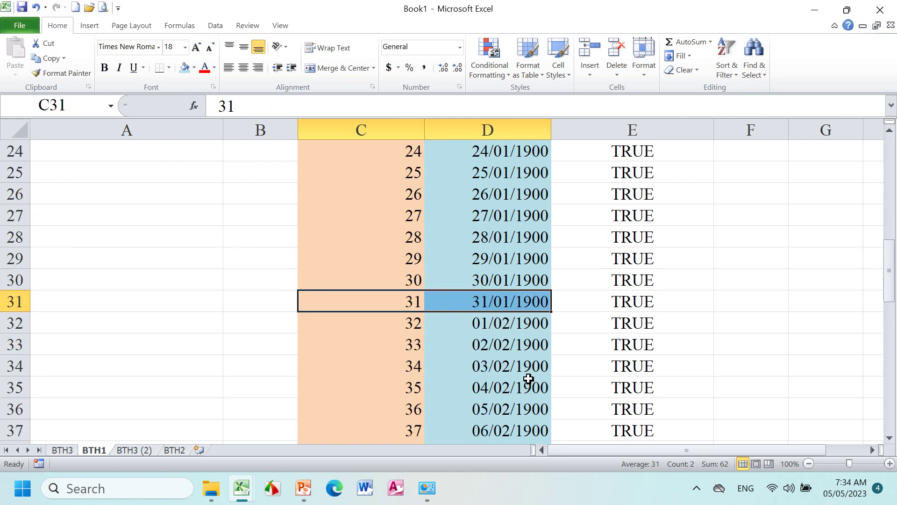
pyautogui.click(532, 327)
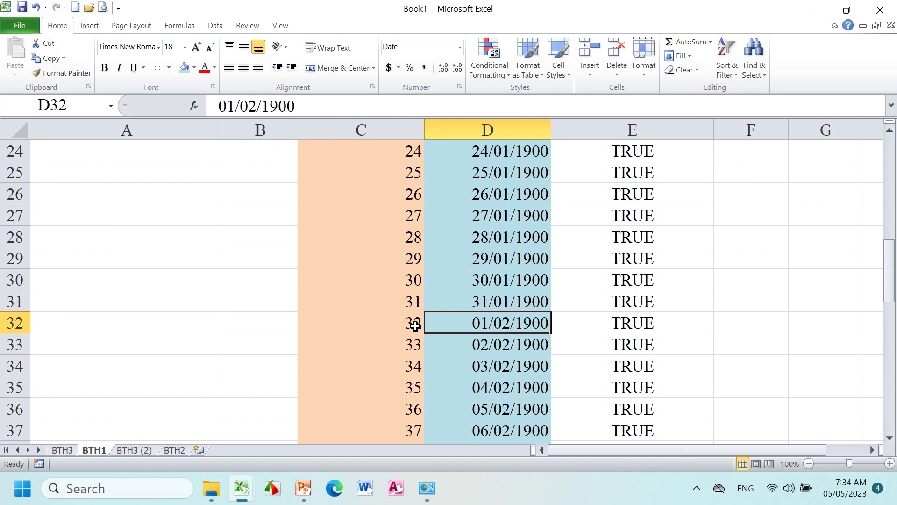
pyautogui.click(501, 347)
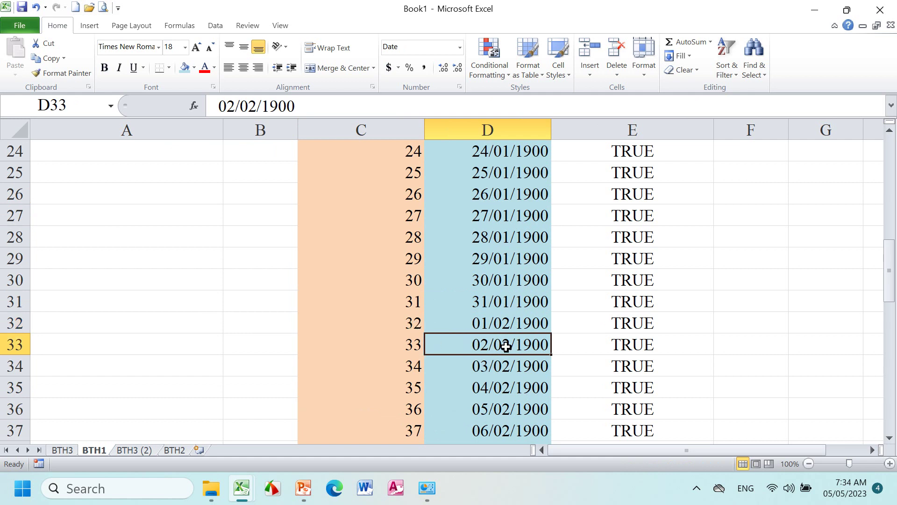
pyautogui.click(400, 344)
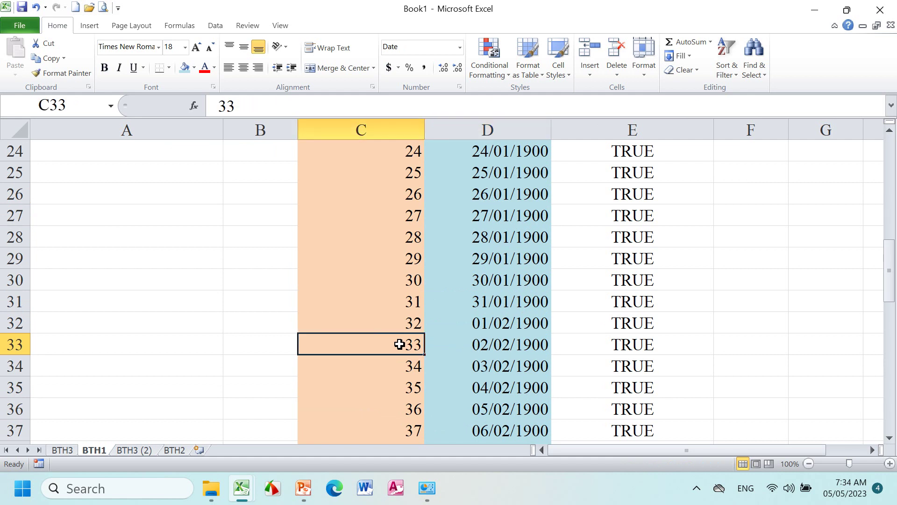
pyautogui.click(634, 364)
pyautogui.click(486, 350)
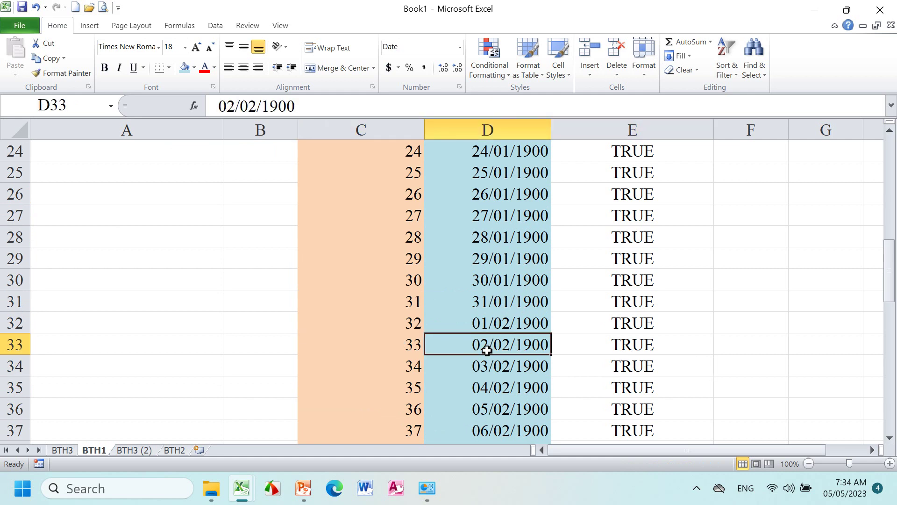
pyautogui.scroll(-6, 412, 327)
pyautogui.scroll(-3, 412, 322)
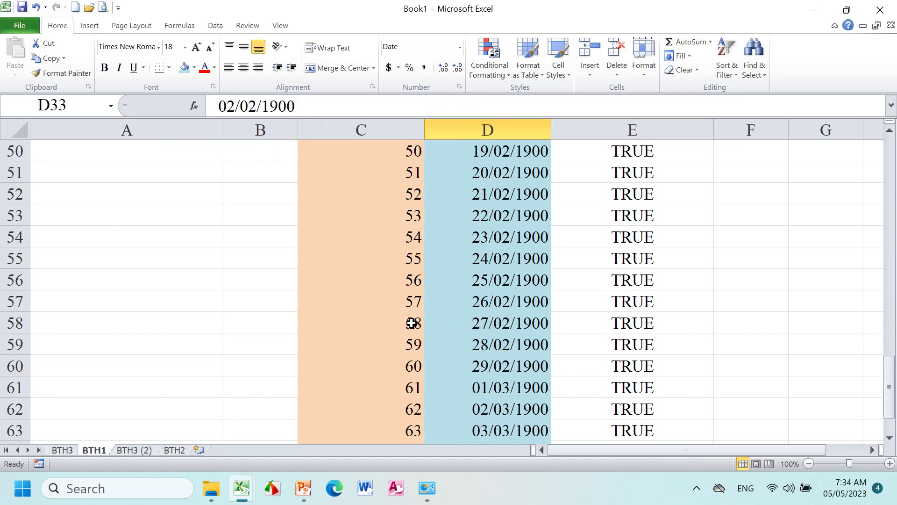
pyautogui.scroll(-5, 412, 322)
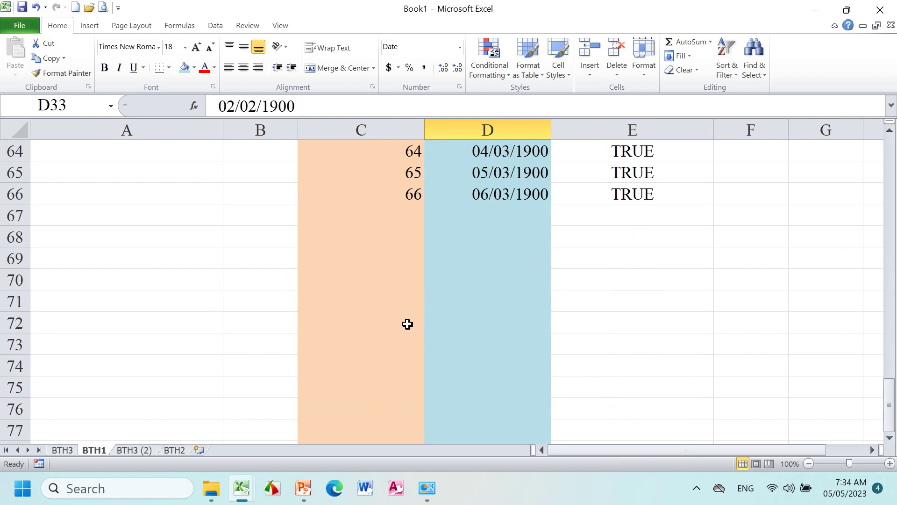
# - Enter the date 5/5/23 in cell D72
pyautogui.click(470, 316)
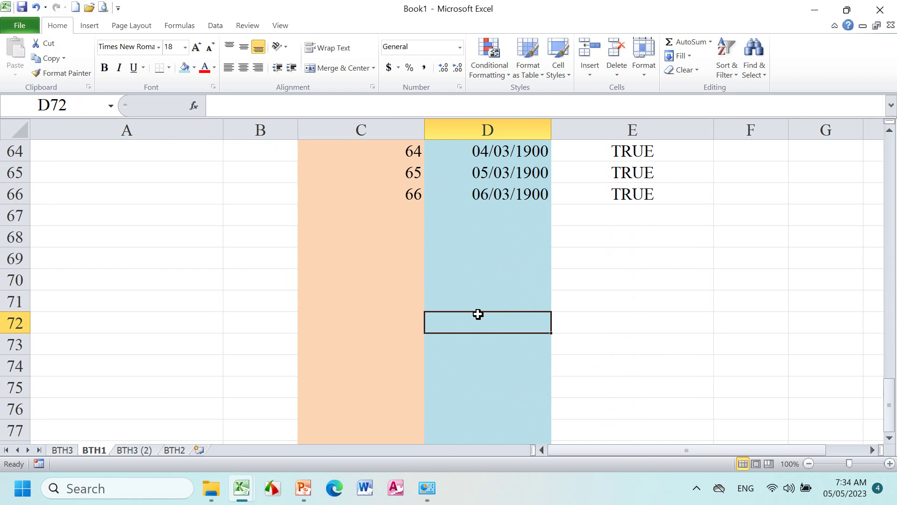
pyautogui.write('5/5/23')
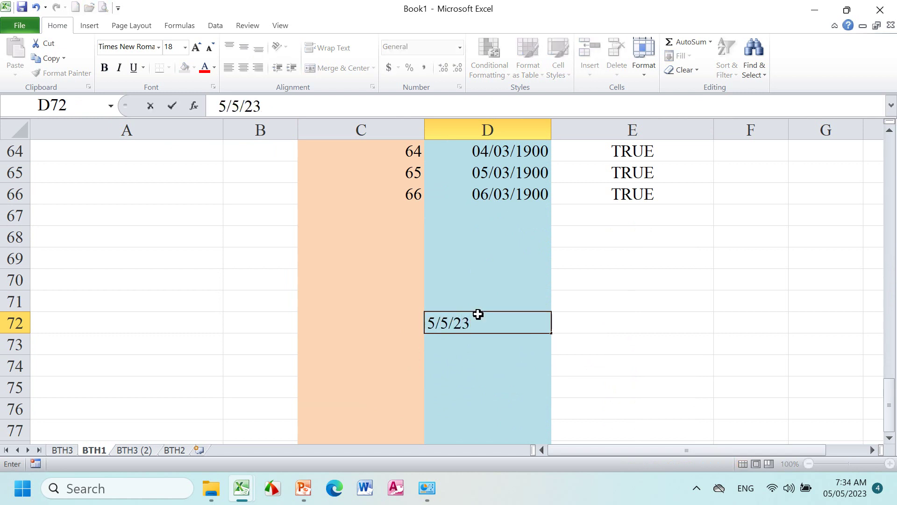
pyautogui.press('Tab')
pyautogui.click(477, 313)
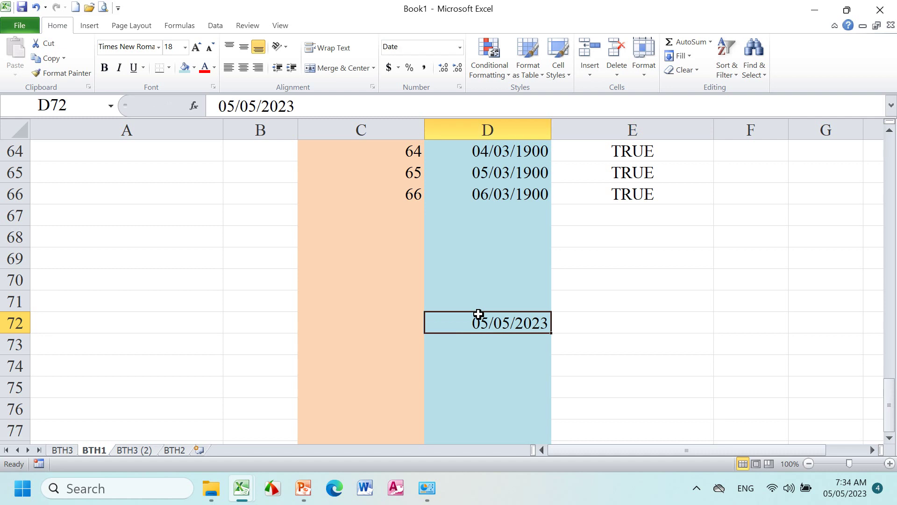
# - Copy the 05/05/2023 date from D72 into C72 and clear its formats to show 45051
pyautogui.hotkey('ctrl', 'c')
pyautogui.click(367, 322)
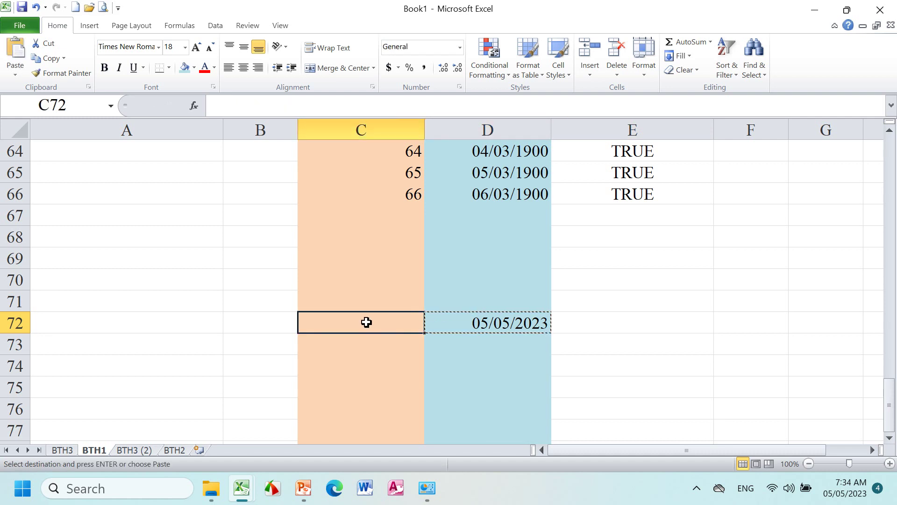
pyautogui.press('Return')
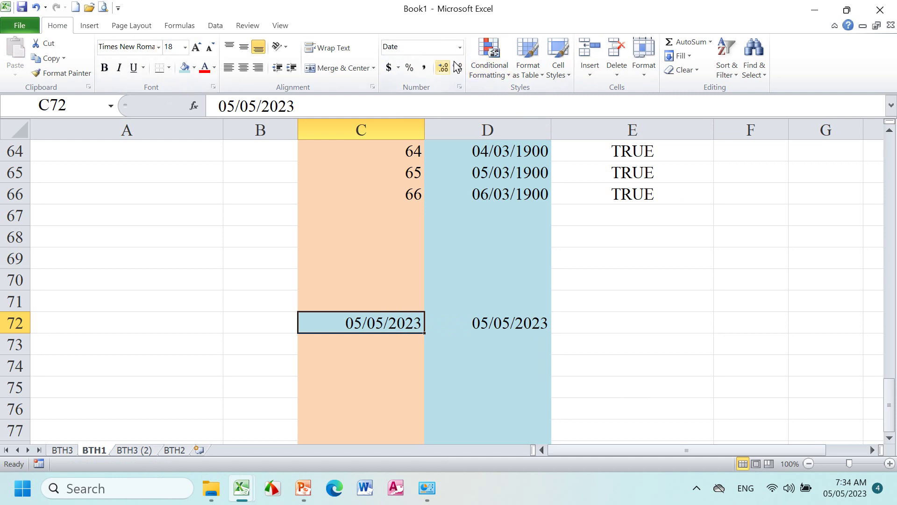
pyautogui.click(460, 47)
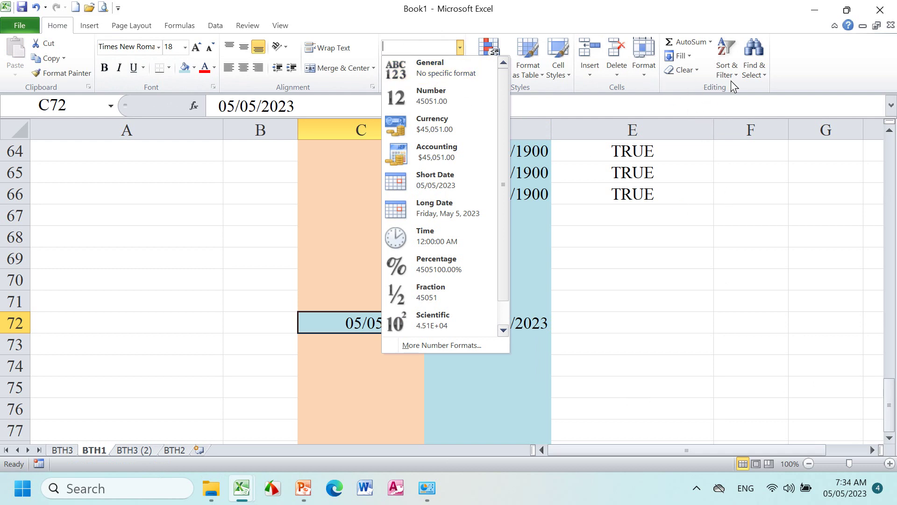
pyautogui.click(696, 70)
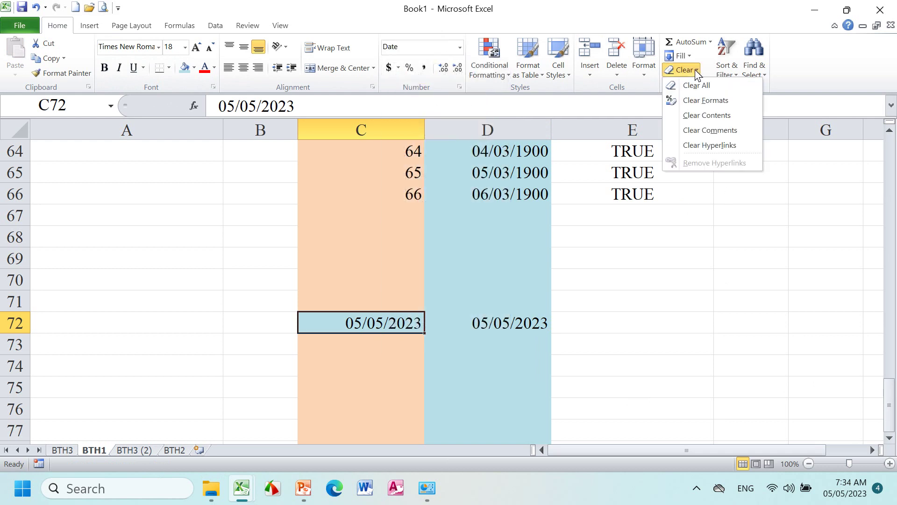
pyautogui.click(700, 99)
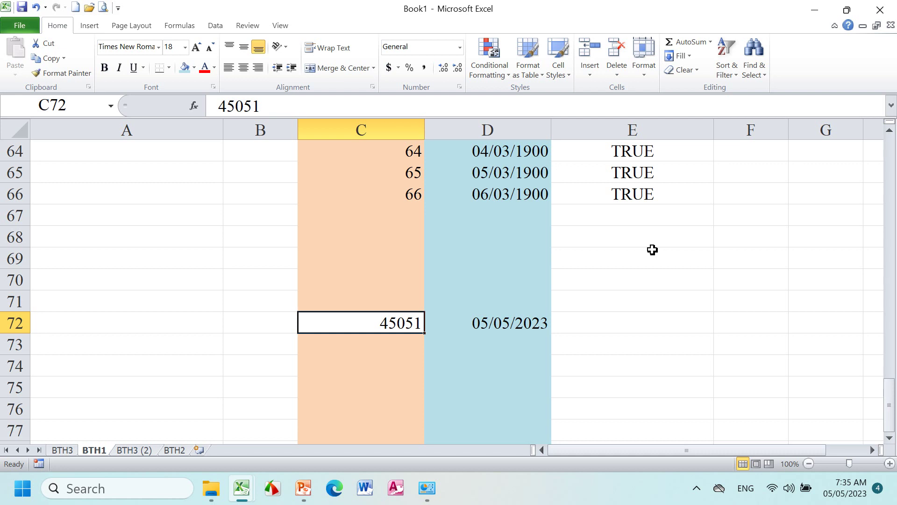
pyautogui.click(308, 493)
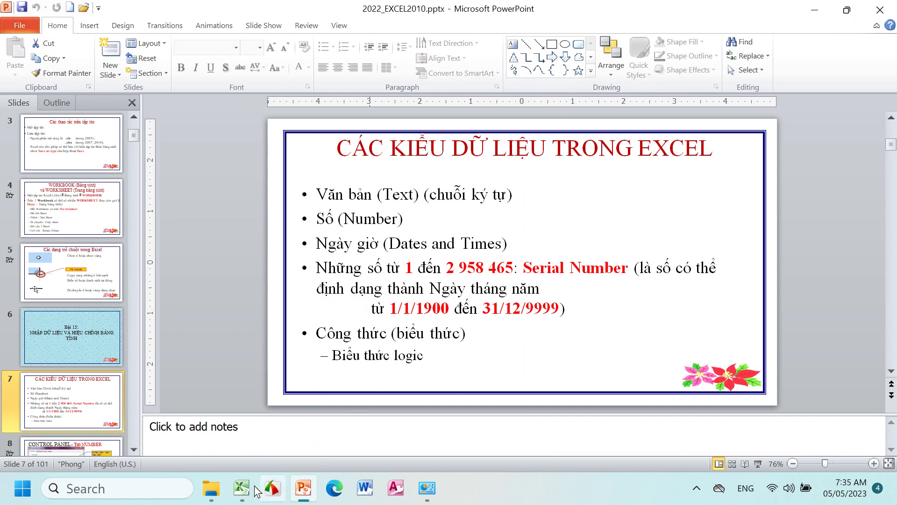
pyautogui.click(240, 495)
# - Add Sheet8, enter 1/01/1900 in A1 and 31/12/9999 in A7, and widen column A
pyautogui.click(356, 437)
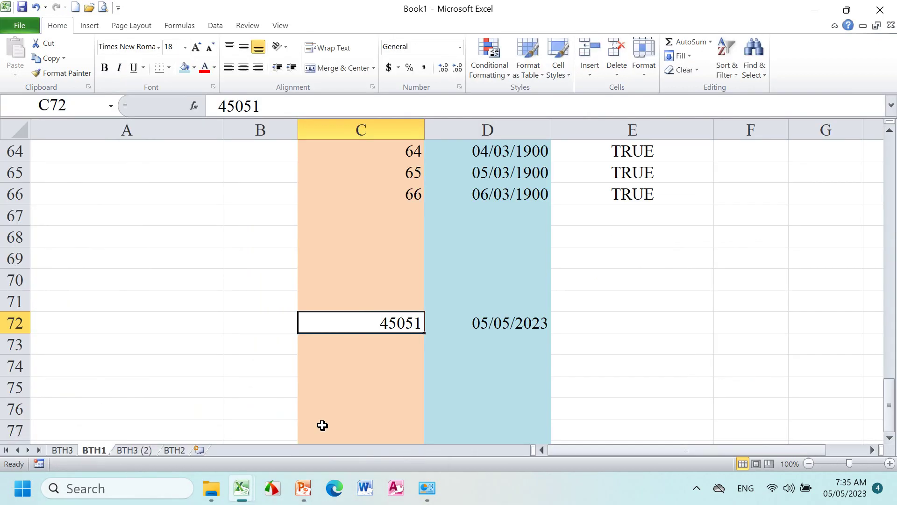
pyautogui.click(198, 449)
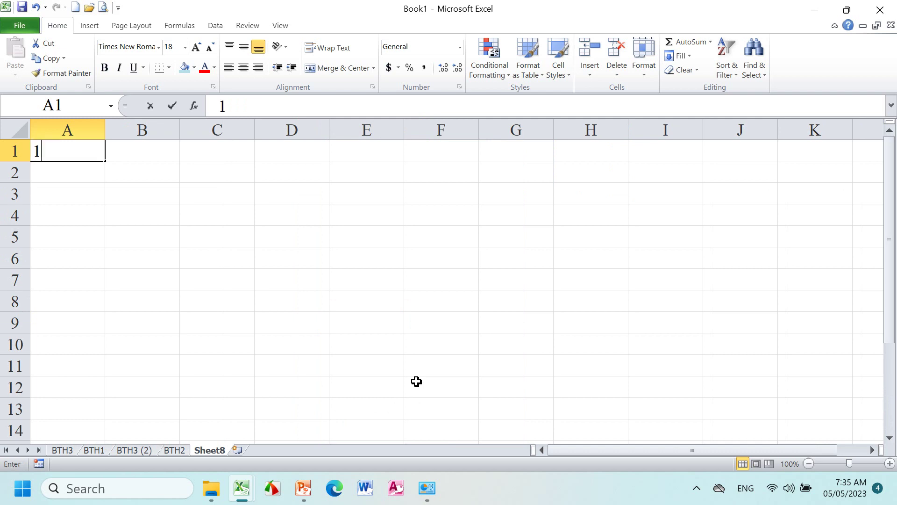
pyautogui.write('1')
pyautogui.write('/01/')
pyautogui.write('1900')
pyautogui.press('Tab')
pyautogui.press('Tab')
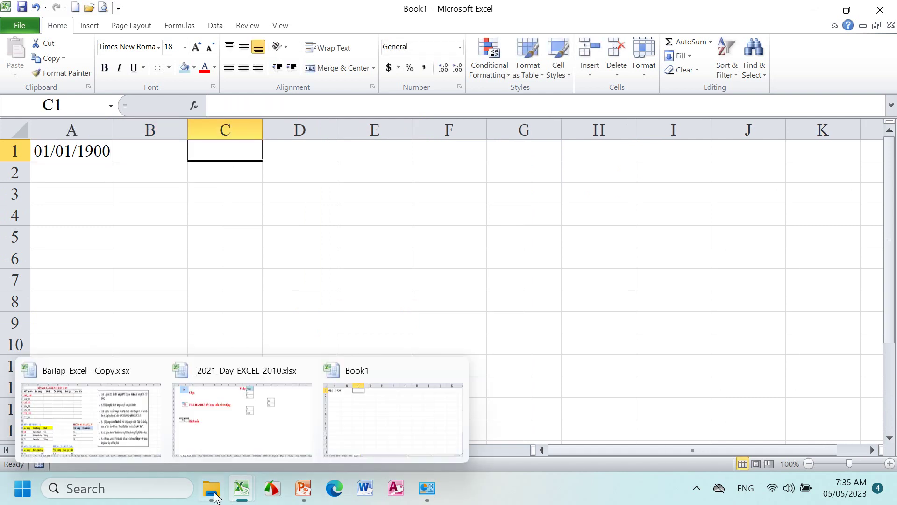
pyautogui.click(68, 280)
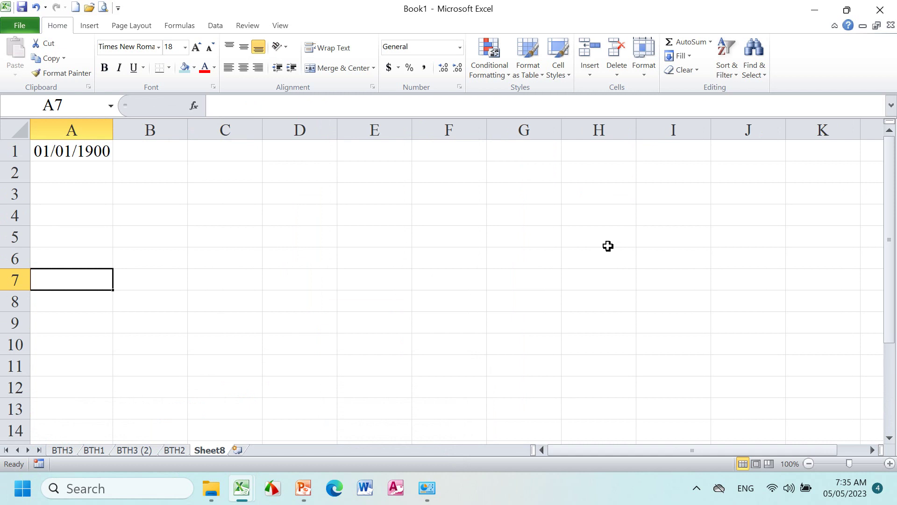
pyautogui.write('31/12/9999')
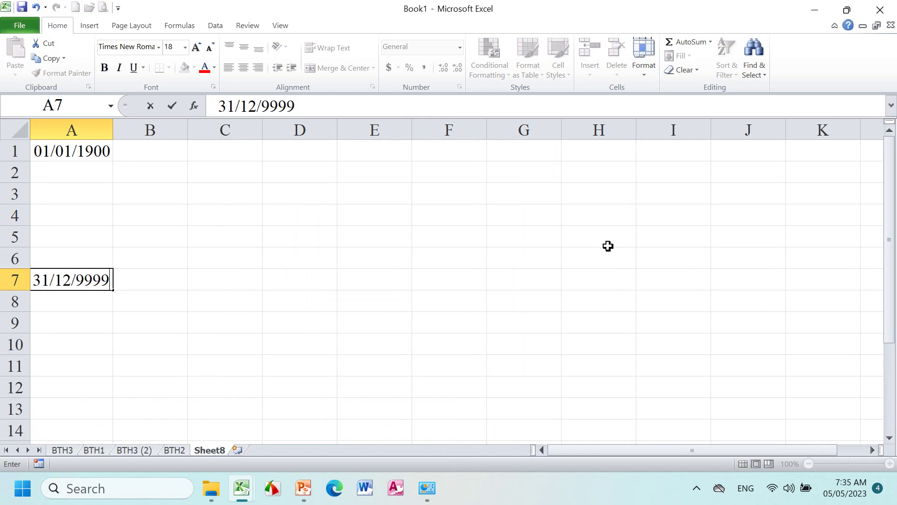
pyautogui.press('Tab')
pyautogui.moveTo(113, 126); pyautogui.dragTo(150, 125)
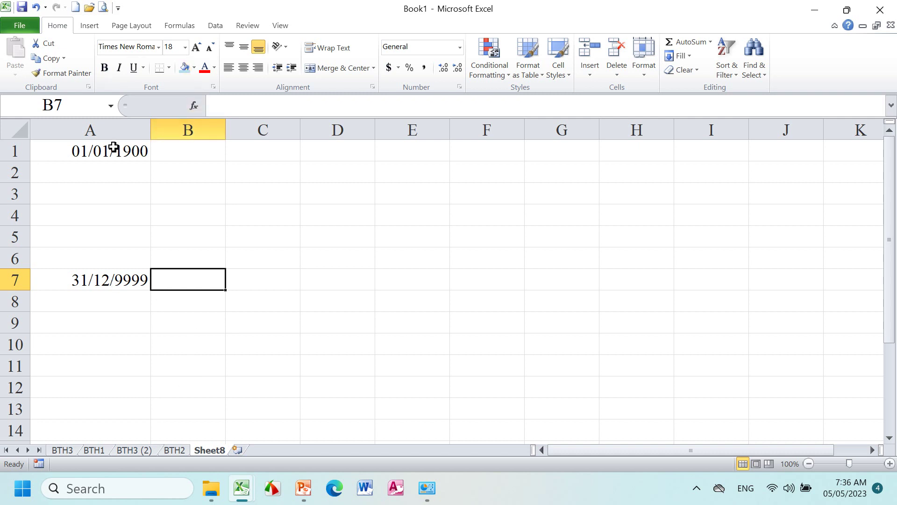
# - Format A1:A7 as General so the dates show as serials 1 and 2958465
pyautogui.moveTo(113, 148); pyautogui.dragTo(114, 279)
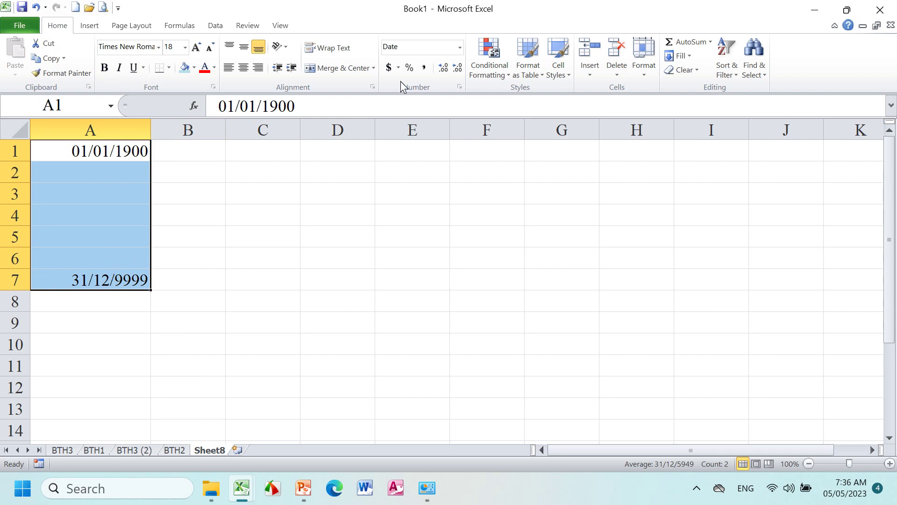
pyautogui.click(460, 47)
pyautogui.click(448, 72)
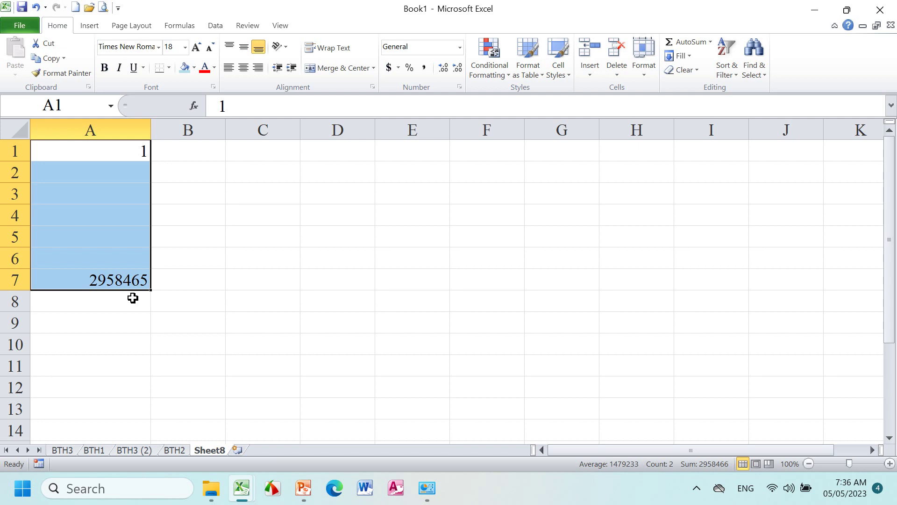
pyautogui.moveTo(131, 152); pyautogui.dragTo(118, 274)
pyautogui.click(135, 340)
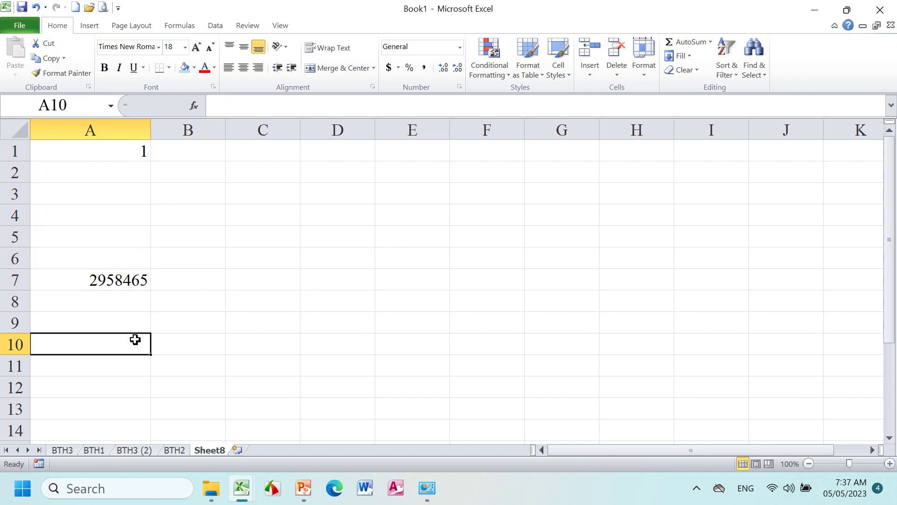
# - Enter 5000 in A10 and format it as Short Date, showing 08/09/1913
pyautogui.write('5000')
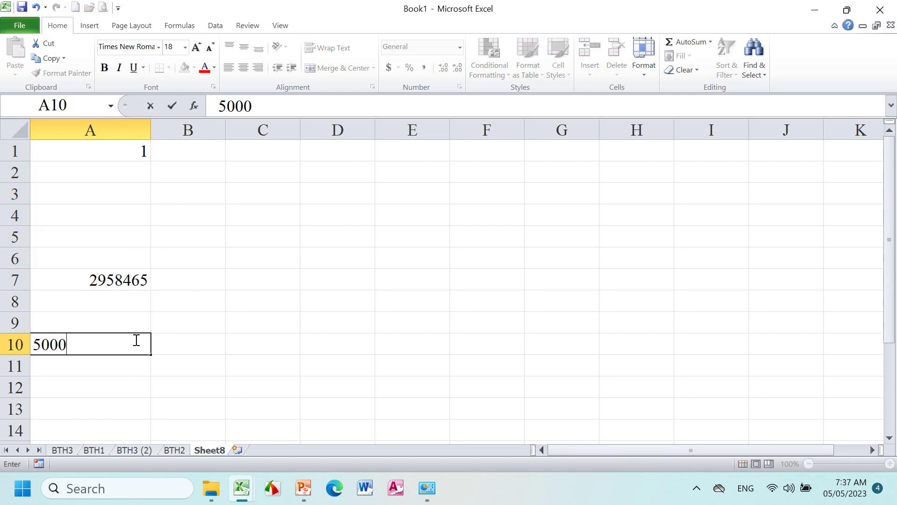
pyautogui.press('Tab')
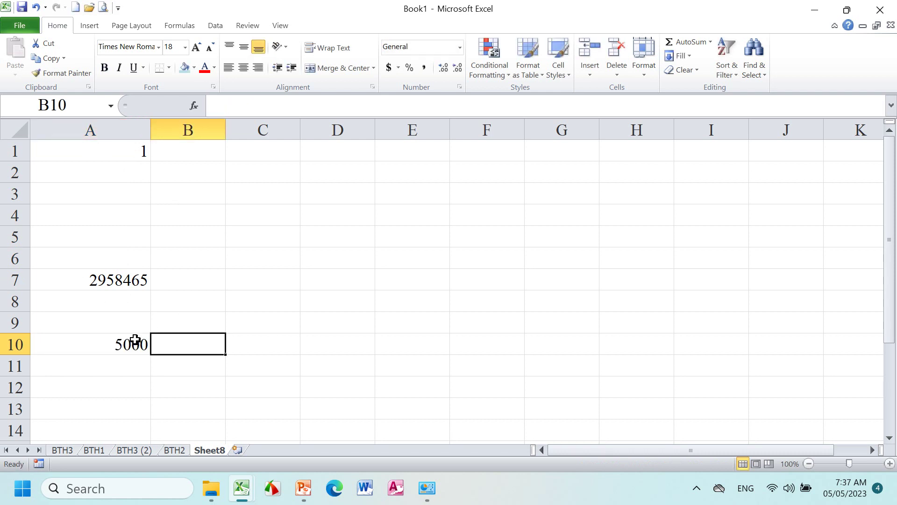
pyautogui.click(135, 340)
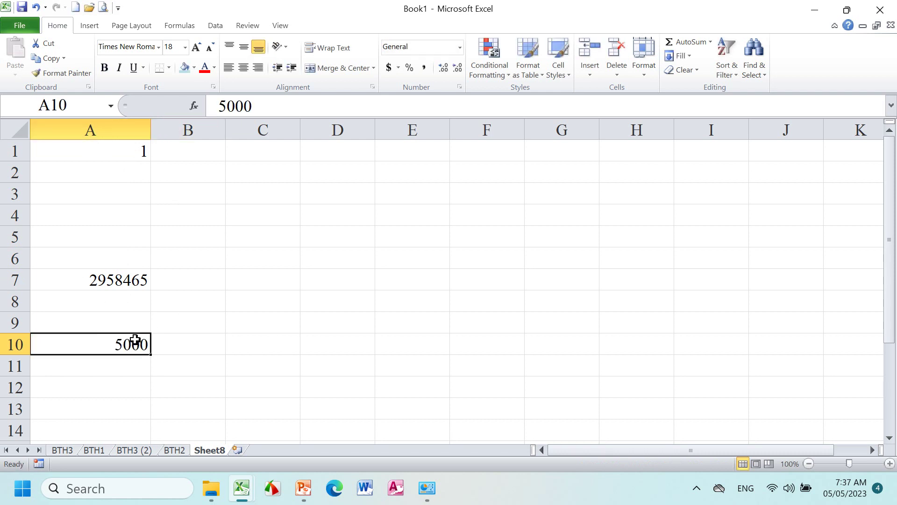
pyautogui.click(460, 47)
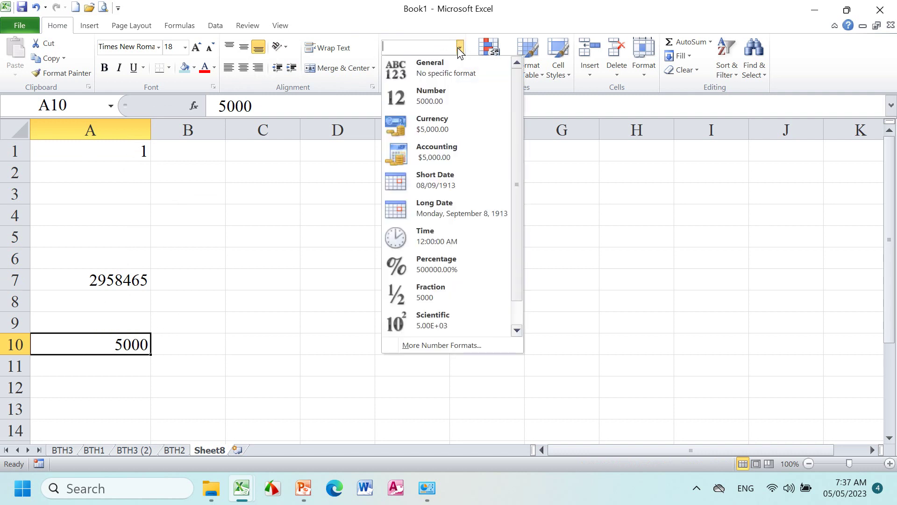
pyautogui.click(426, 178)
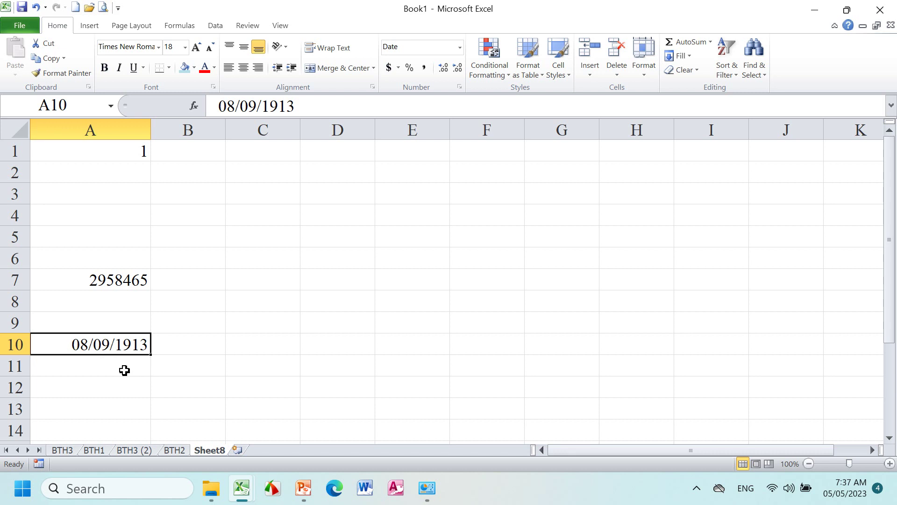
# - Enter 2000000 in A9 and format it as Short Date, showing 23/10/7375
pyautogui.click(114, 317)
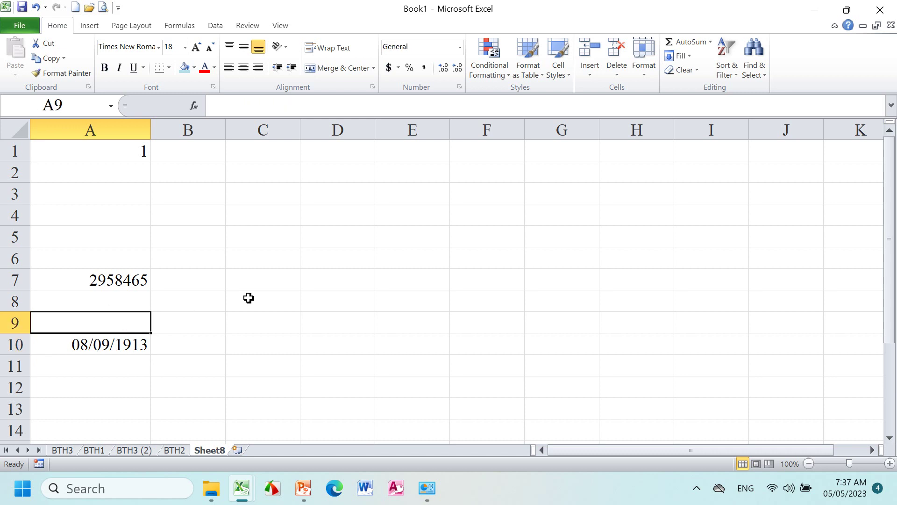
pyautogui.write('200')
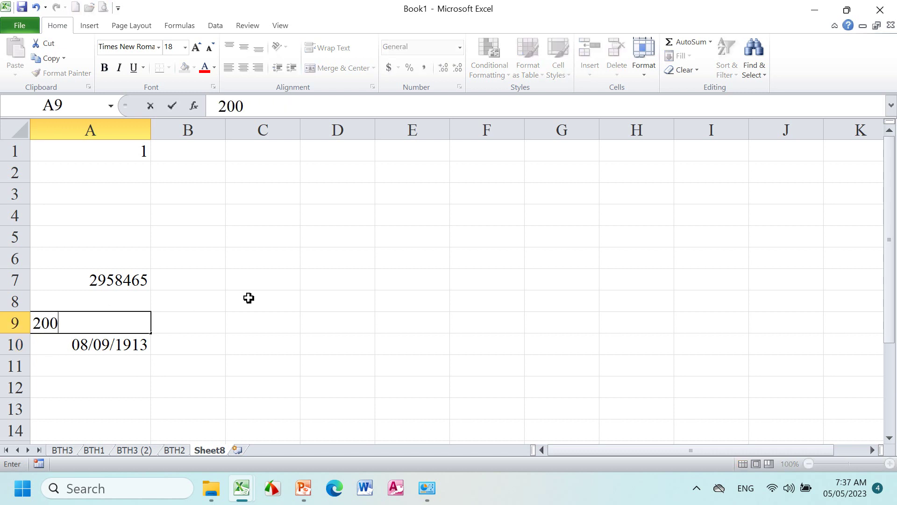
pyautogui.write('0000')
pyautogui.press('Tab')
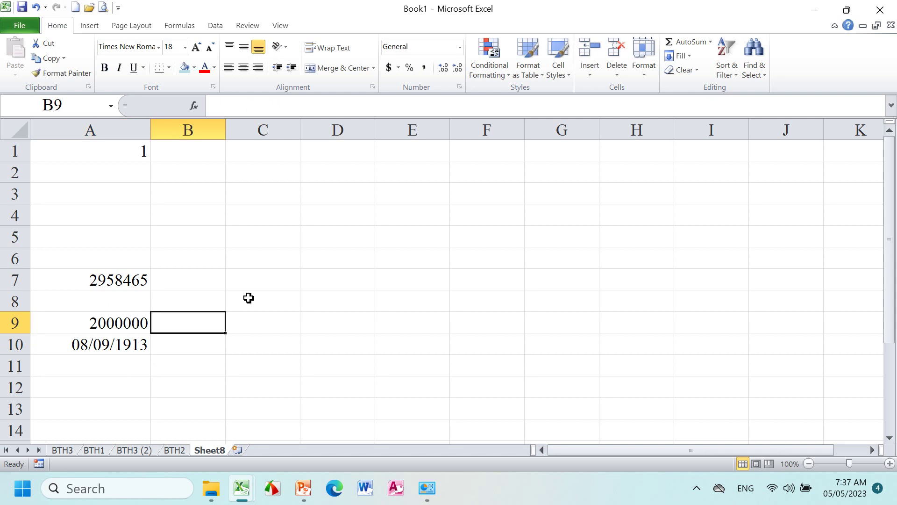
pyautogui.click(117, 323)
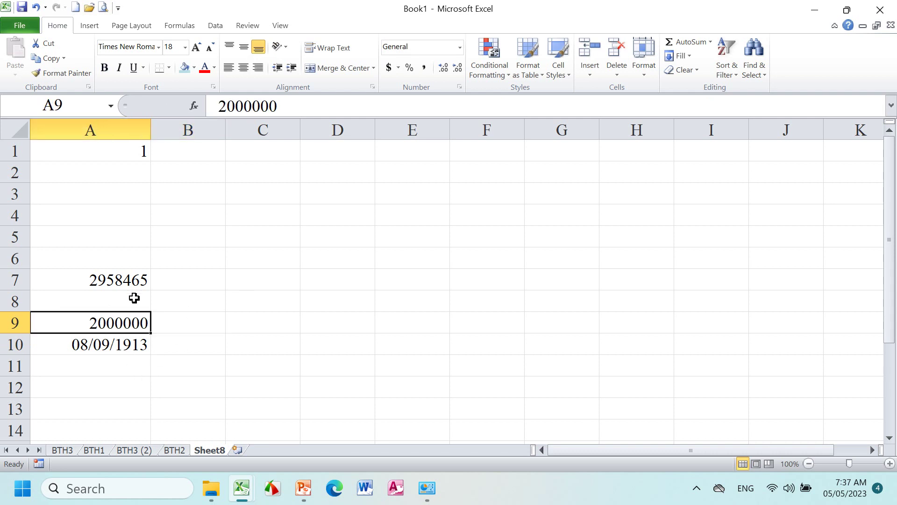
pyautogui.click(460, 47)
pyautogui.click(422, 175)
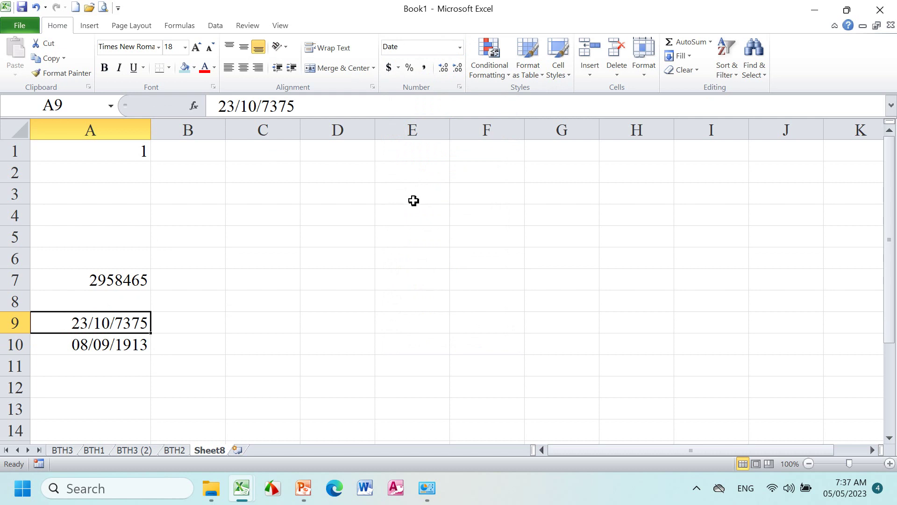
pyautogui.click(92, 383)
# - Enter 3000000 in A12, widen column A, and apply Short Date, which shows ####
pyautogui.write('3')
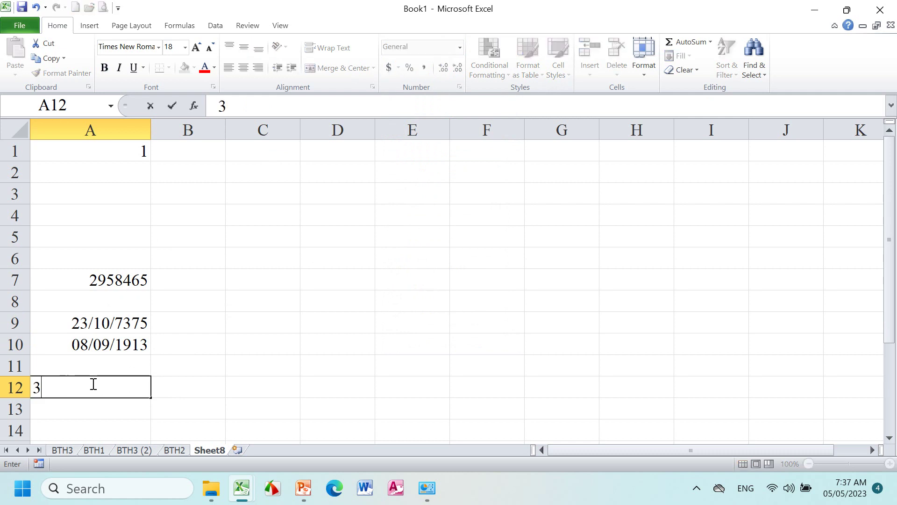
pyautogui.write('000000')
pyautogui.press('Tab')
pyautogui.moveTo(151, 131); pyautogui.dragTo(277, 132)
pyautogui.click(243, 388)
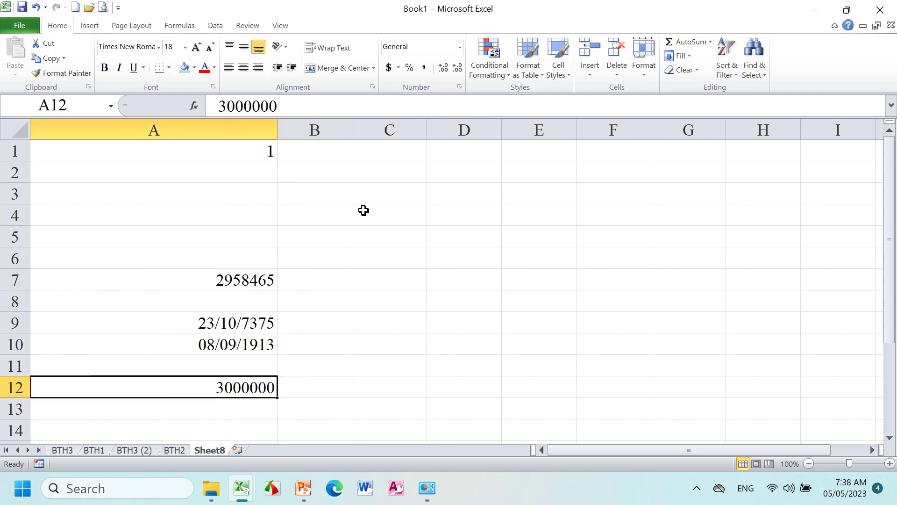
pyautogui.click(460, 47)
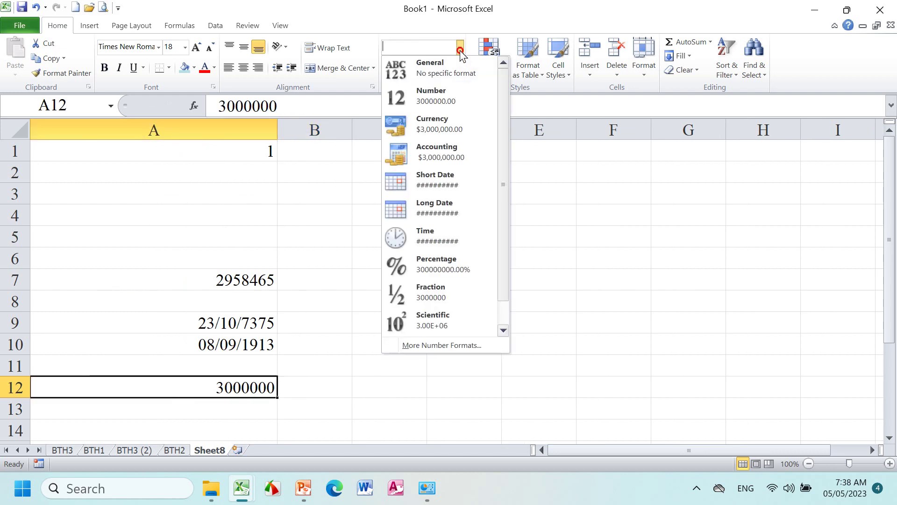
pyautogui.click(446, 184)
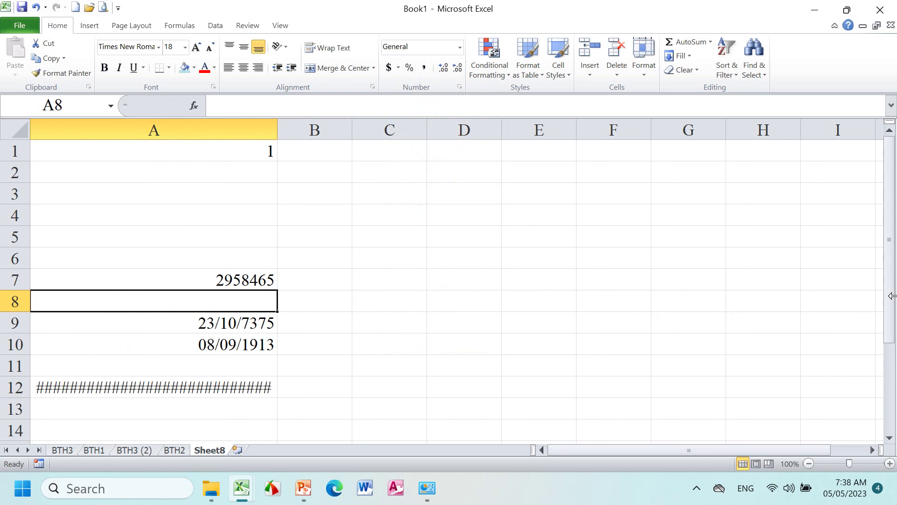
# - Enter 2958466 in A8 and apply Short Date to A7:A8, leaving A8 as ####
pyautogui.write('29')
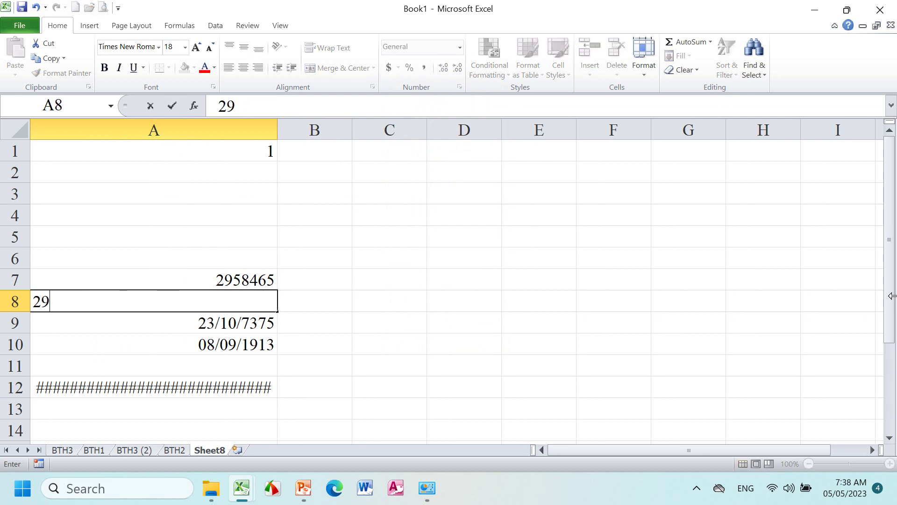
pyautogui.write('58')
pyautogui.write('466')
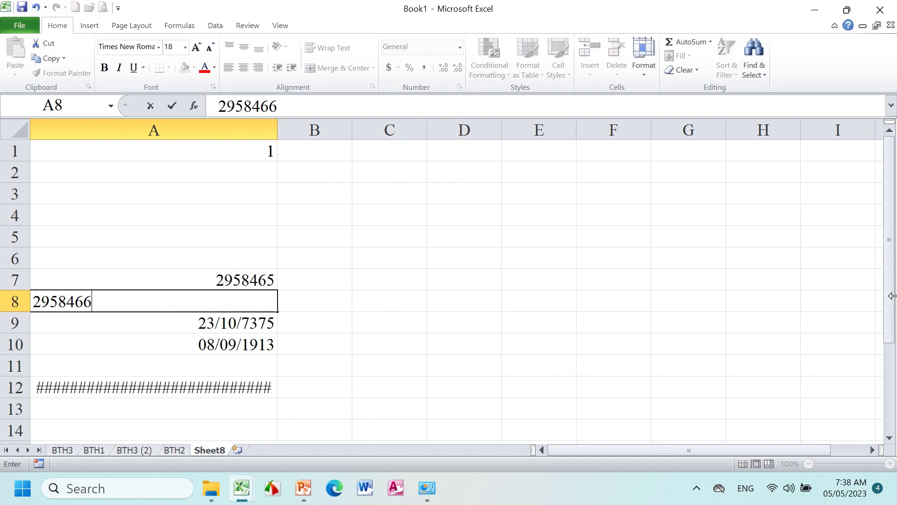
pyautogui.press('Tab')
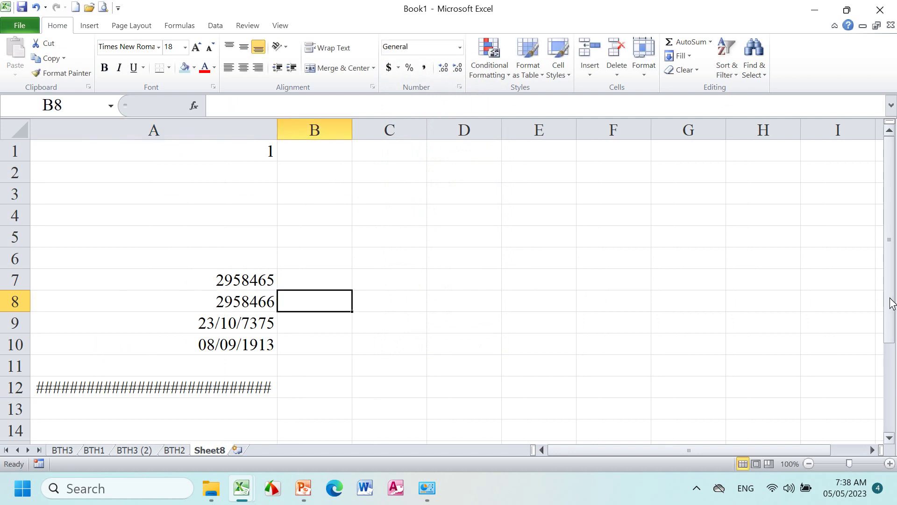
pyautogui.click(238, 295)
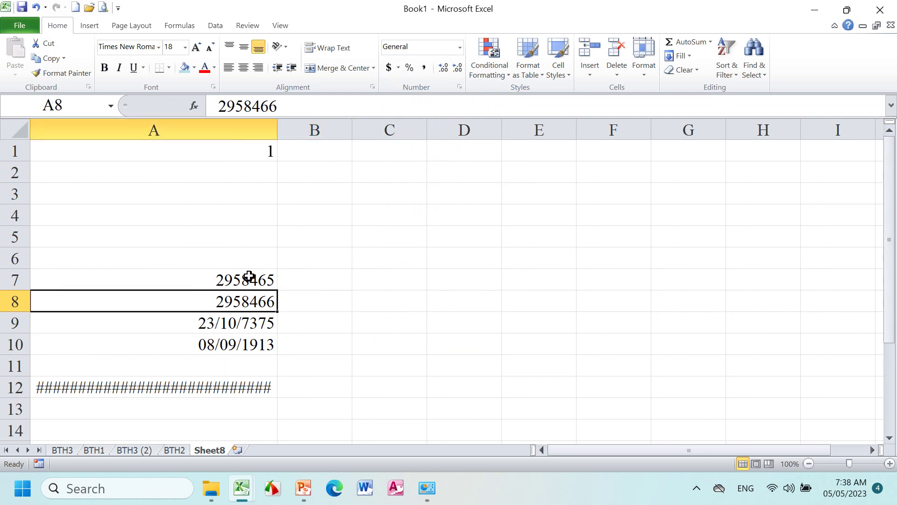
pyautogui.moveTo(249, 276); pyautogui.dragTo(248, 298)
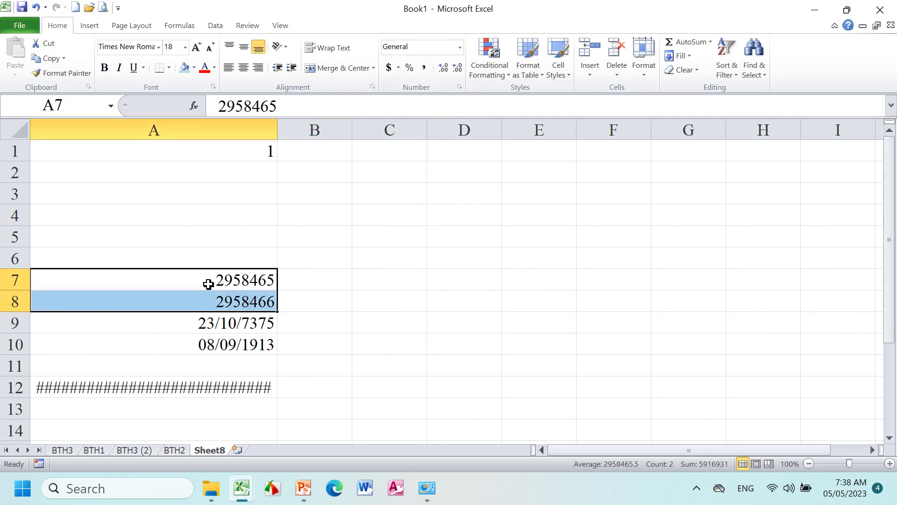
pyautogui.click(460, 47)
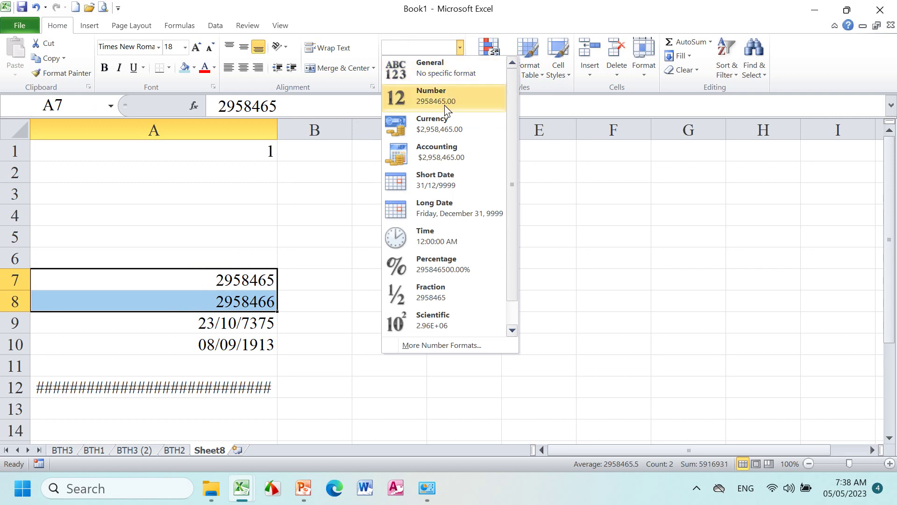
pyautogui.click(436, 180)
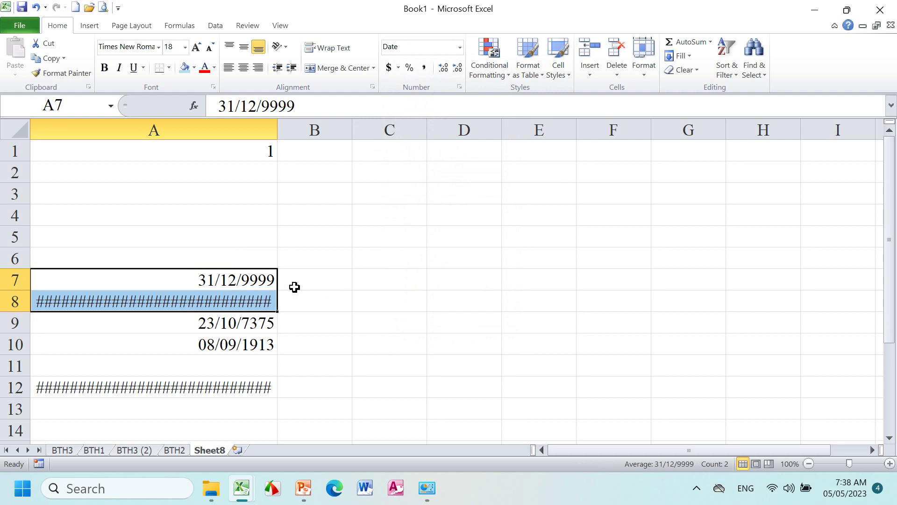
pyautogui.click(383, 277)
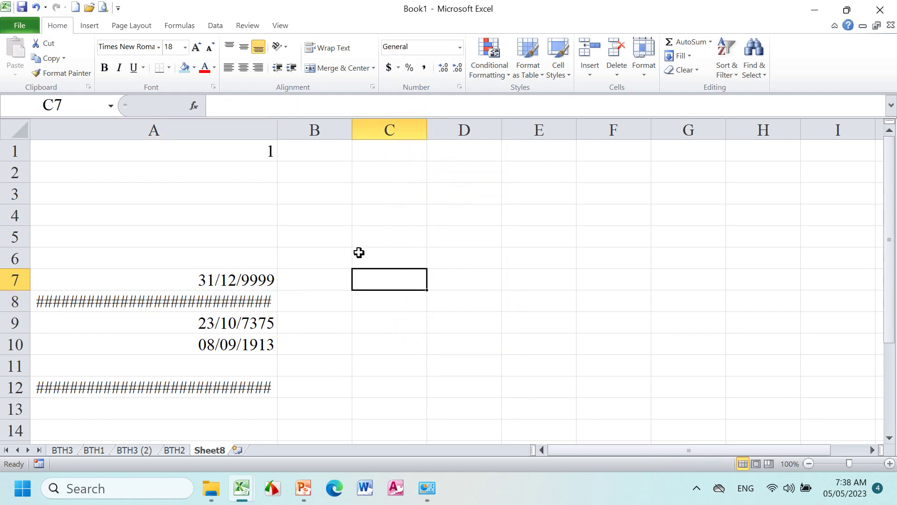
pyautogui.hotkey('alt', 'Tab')
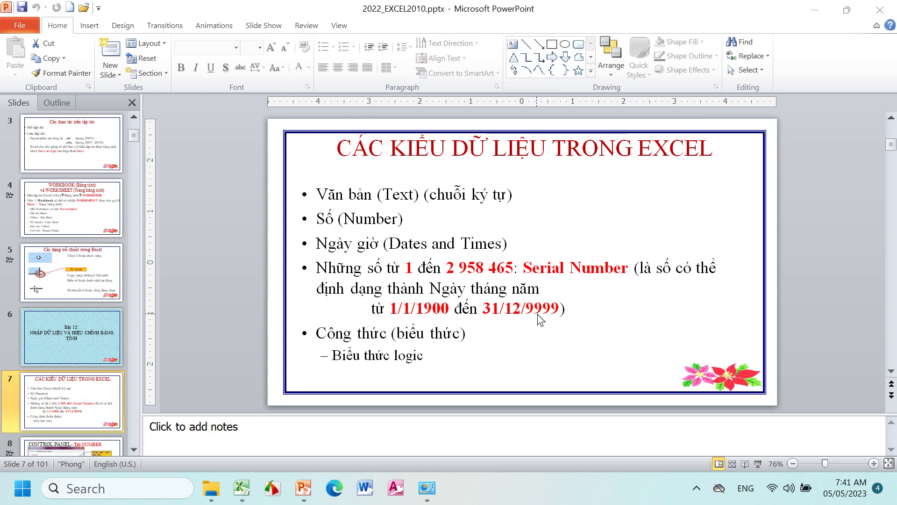
pyautogui.moveTo(241, 488)
pyautogui.click(403, 442)
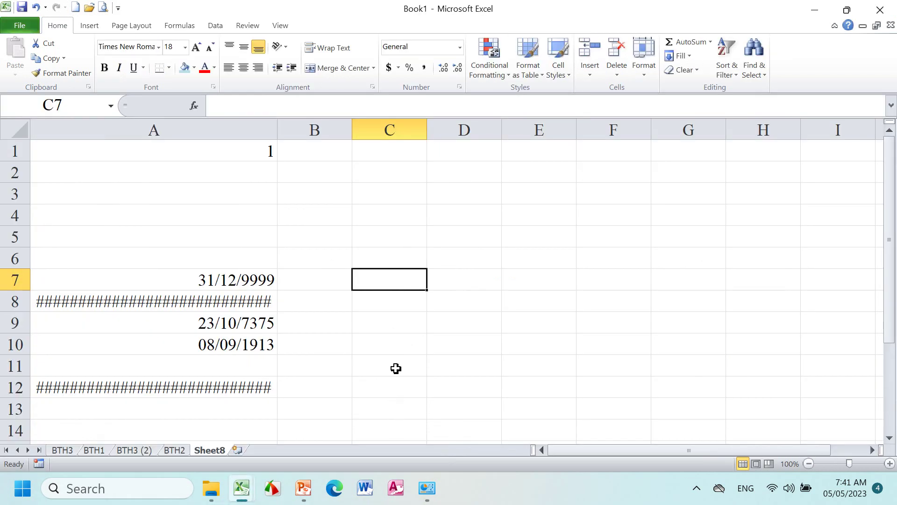
# - Enter the serial values 1 in D2 and 2958465 in D3
pyautogui.click(468, 172)
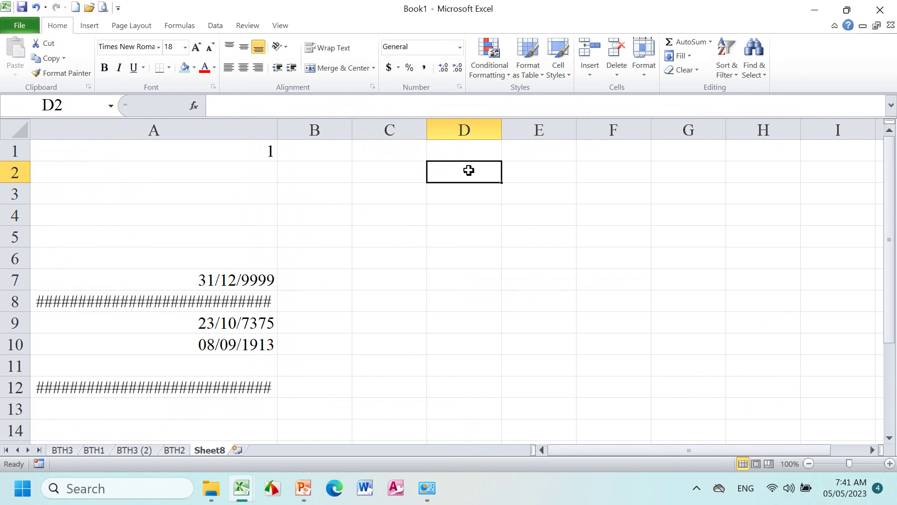
pyautogui.write('1/1')
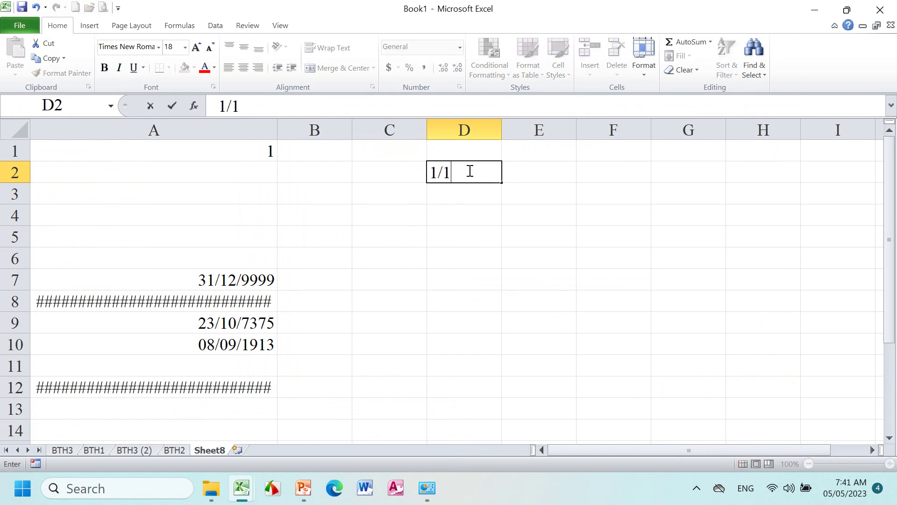
pyautogui.press('BackSpace')
pyautogui.press('BackSpace')
pyautogui.press('BackSpace')
pyautogui.write('1')
pyautogui.press('Tab')
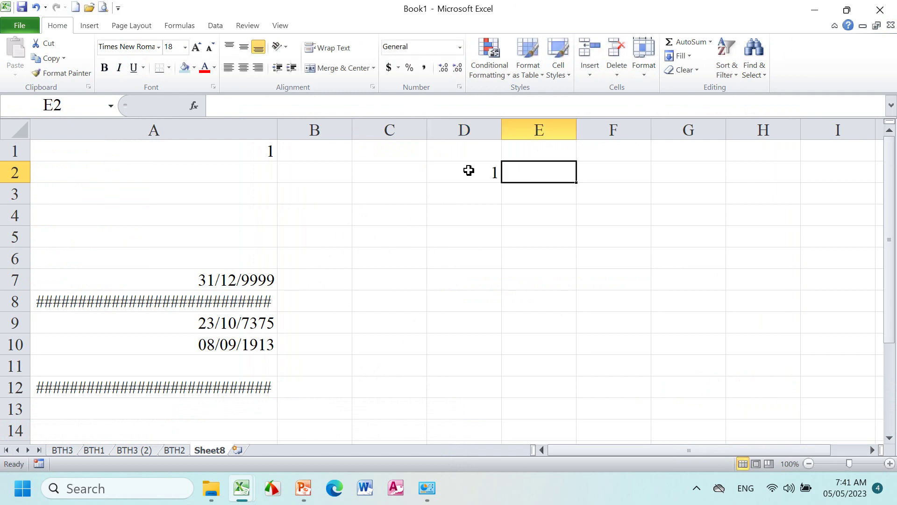
pyautogui.click(471, 198)
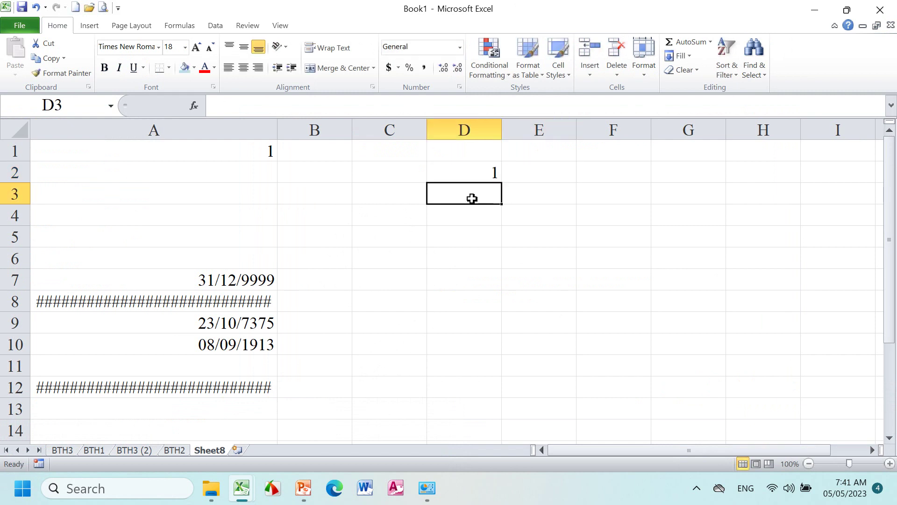
pyautogui.write('2')
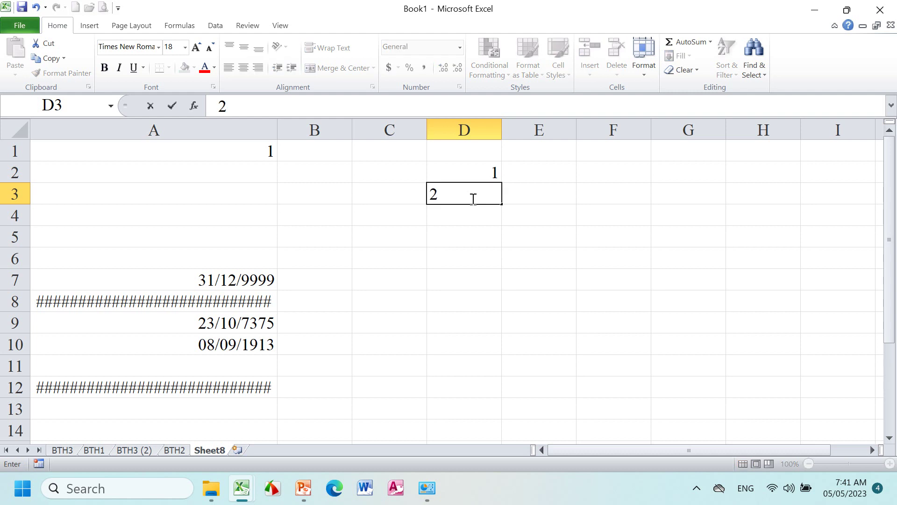
pyautogui.write('958465')
pyautogui.press('Tab')
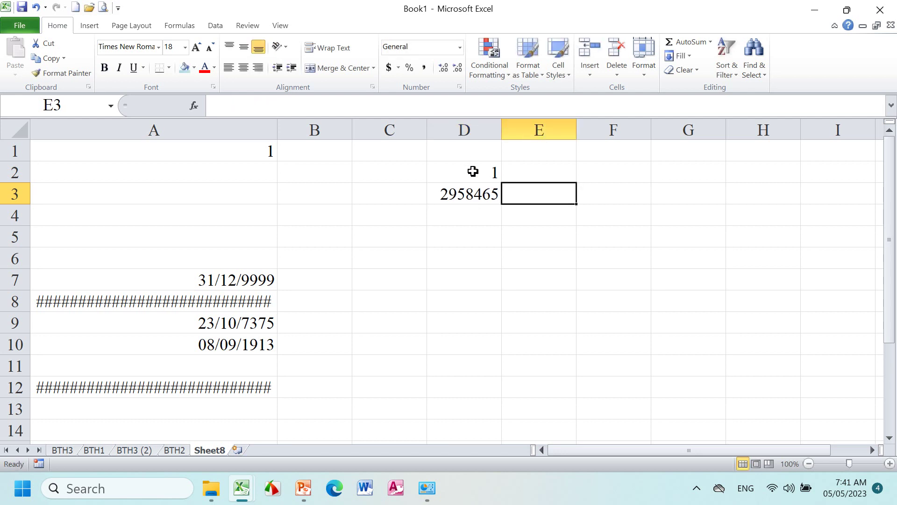
# - Show D2:D3 as Short Date, widen column D, then clear the cell formats
pyautogui.moveTo(471, 168); pyautogui.dragTo(475, 192)
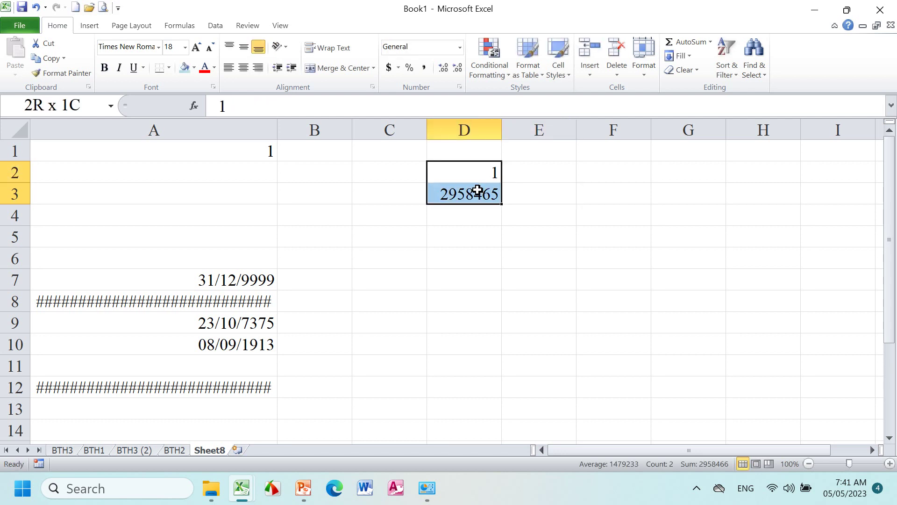
pyautogui.click(460, 47)
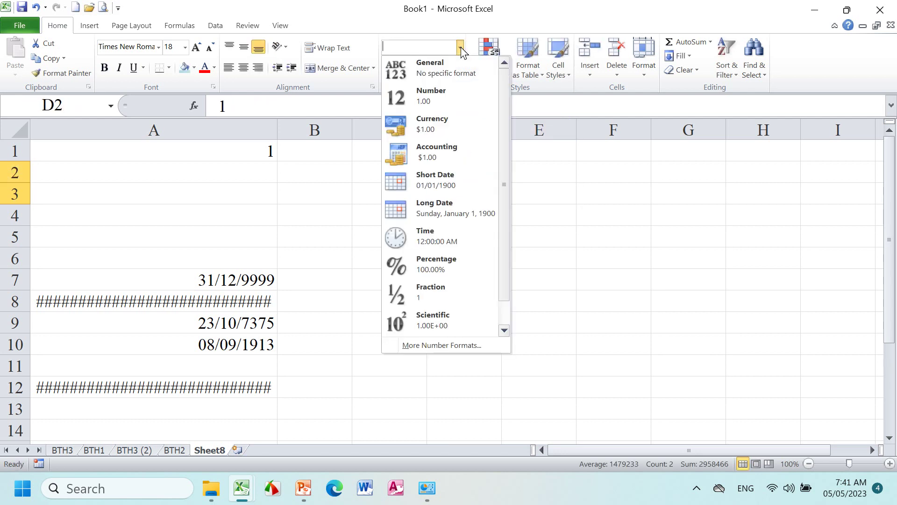
pyautogui.click(435, 180)
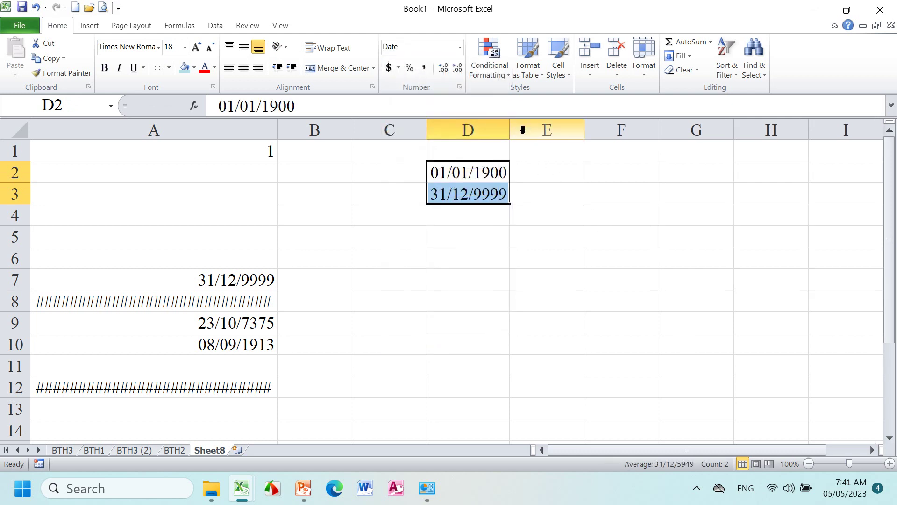
pyautogui.moveTo(509, 130); pyautogui.dragTo(552, 134)
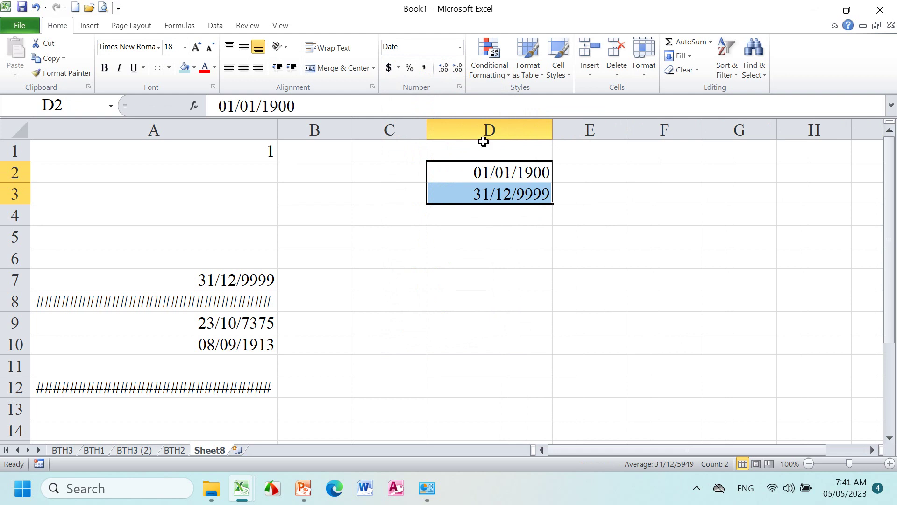
pyautogui.click(459, 47)
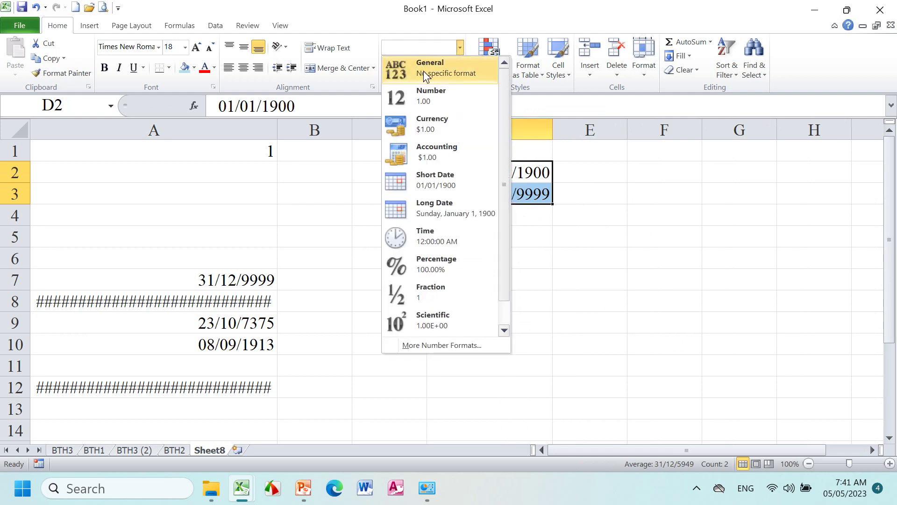
pyautogui.click(423, 71)
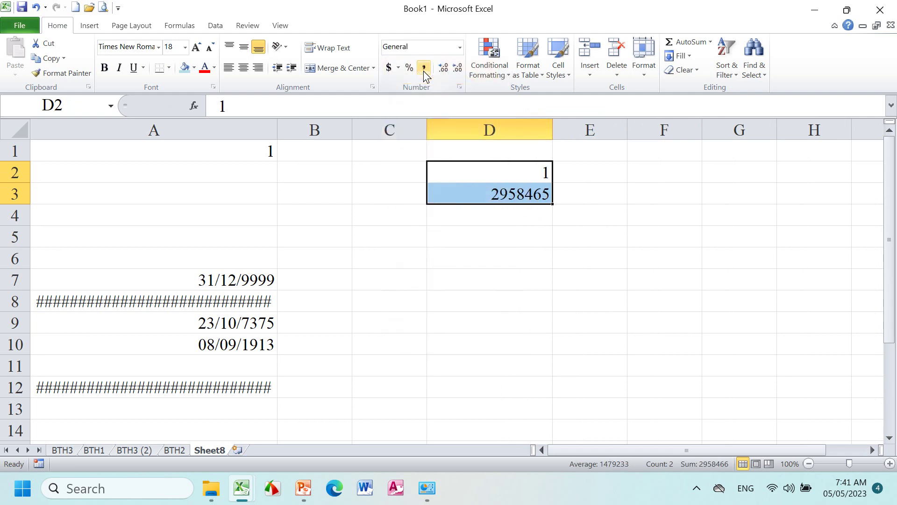
pyautogui.hotkey('ctrl', 'z')
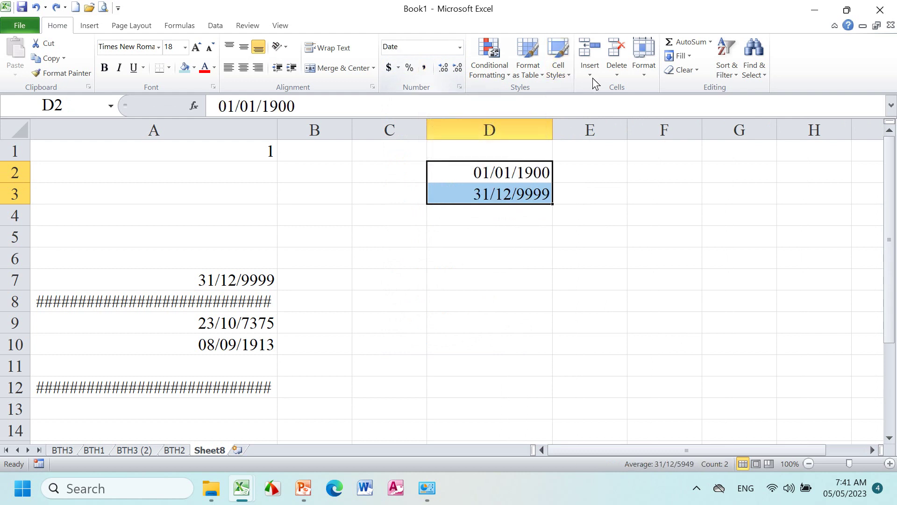
pyautogui.click(697, 70)
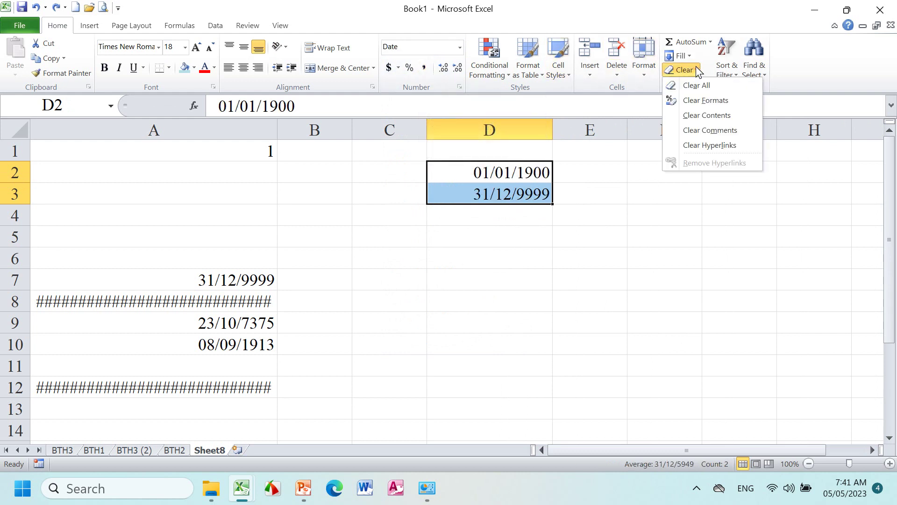
pyautogui.click(698, 101)
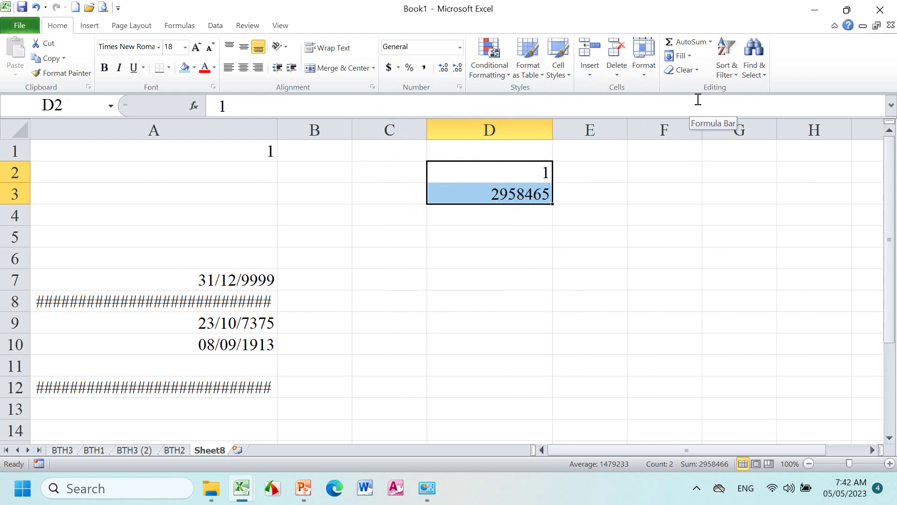
# - Reveal the decimal symbol callout on the CONTROL PANEL- Tab NUMBER slide
pyautogui.click(698, 99)
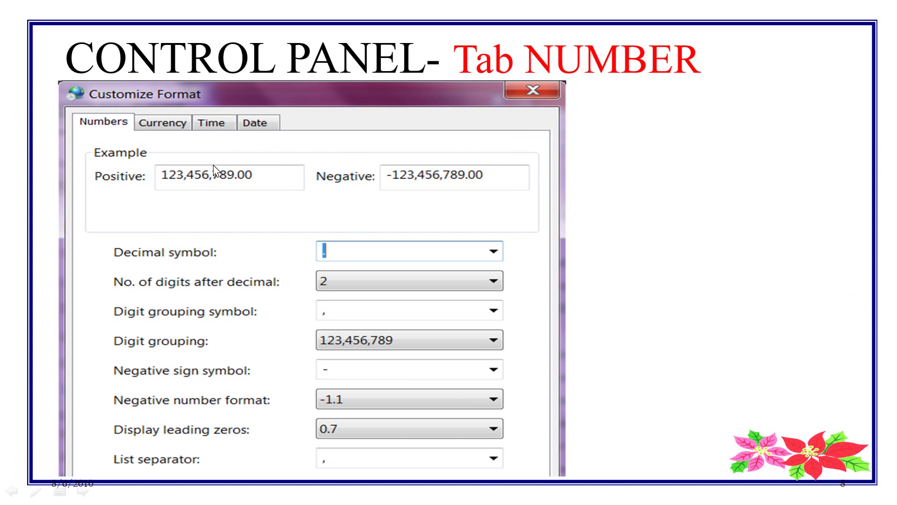
pyautogui.click(211, 243)
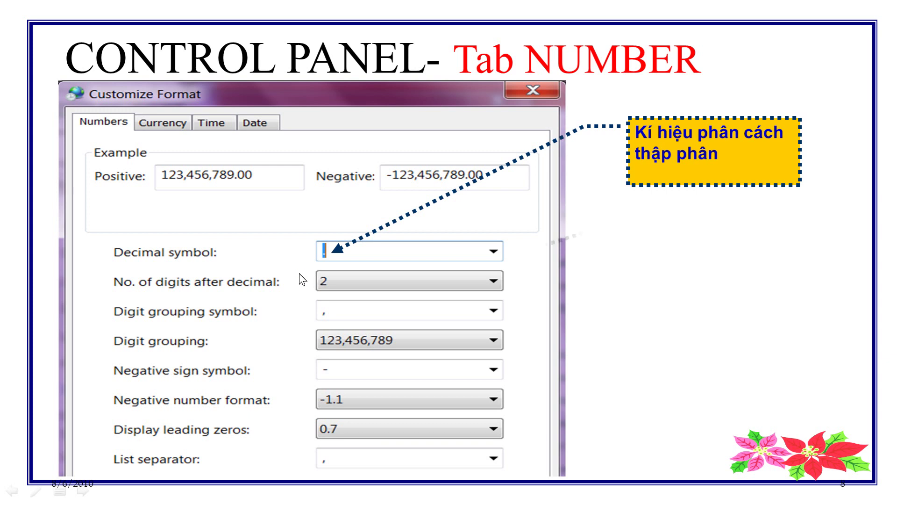
# - Reveal the digit grouping and list separator callouts, then advance to the US versus Vietnam slide
pyautogui.click(279, 288)
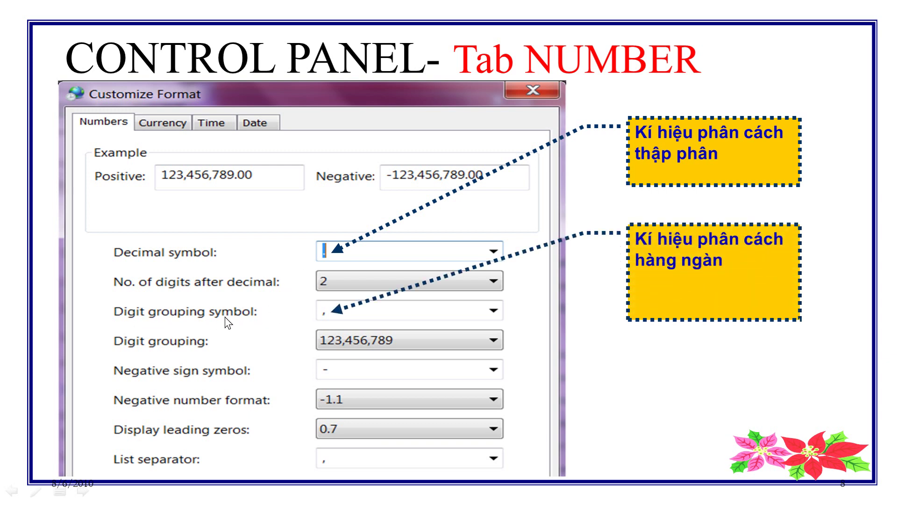
pyautogui.click(165, 323)
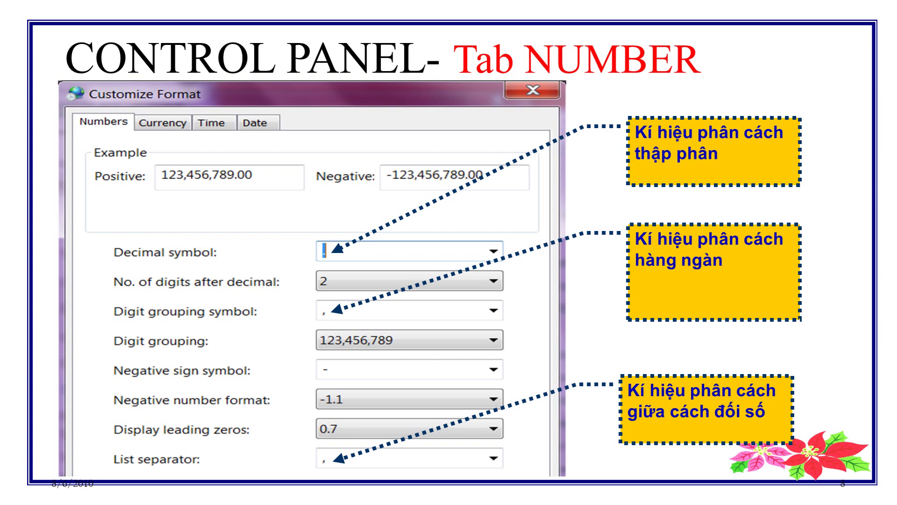
pyautogui.press('Right')
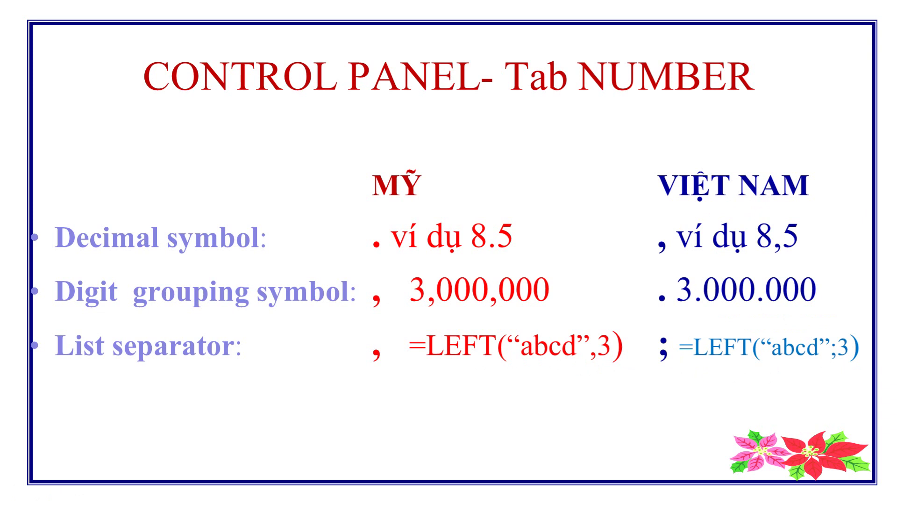
# - End the slideshow and bring the Excel workbook Book1 to the front
pyautogui.press('Right')
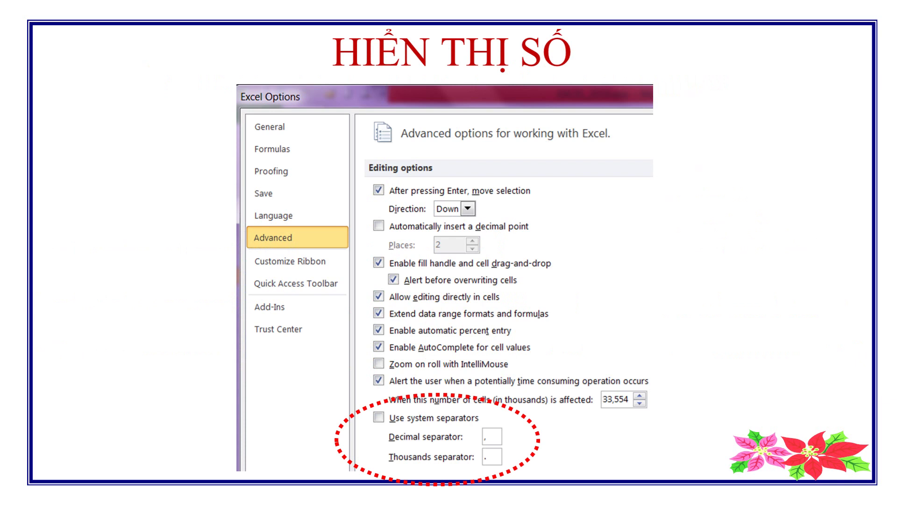
pyautogui.press('Left')
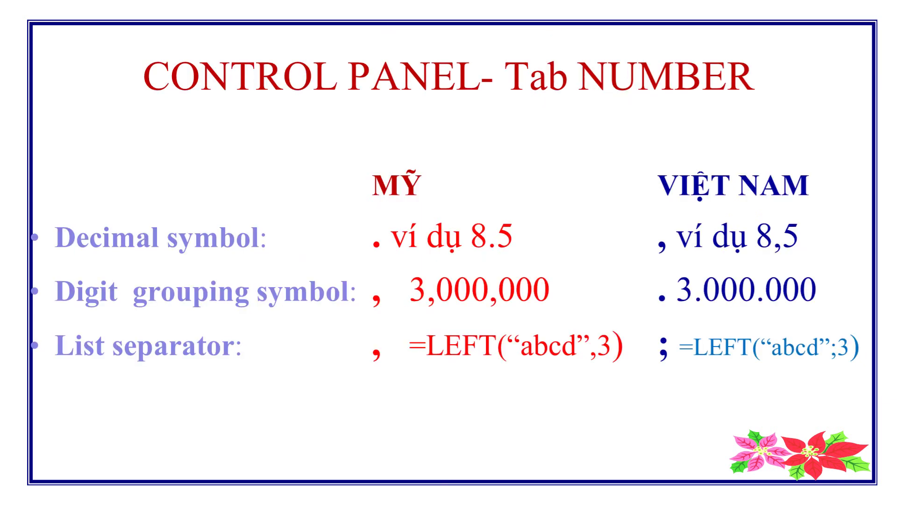
pyautogui.press('Escape')
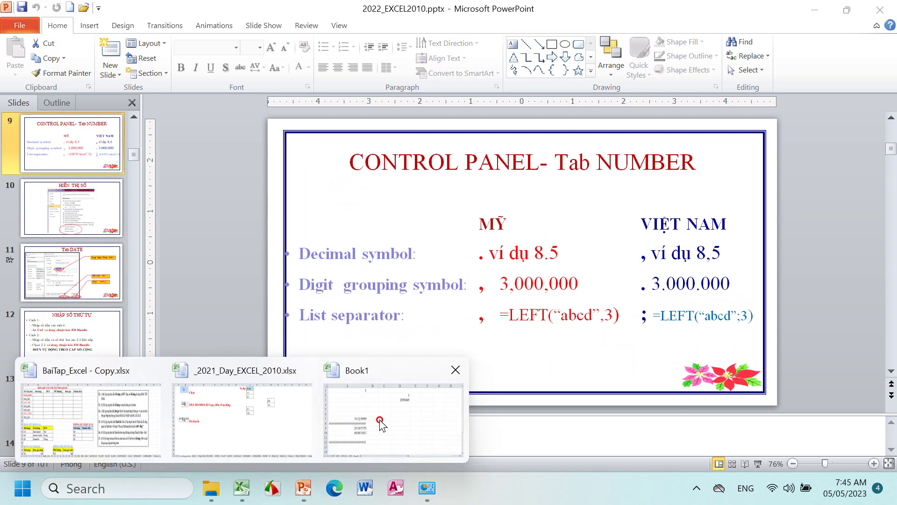
pyautogui.moveTo(241, 488)
pyautogui.click(380, 420)
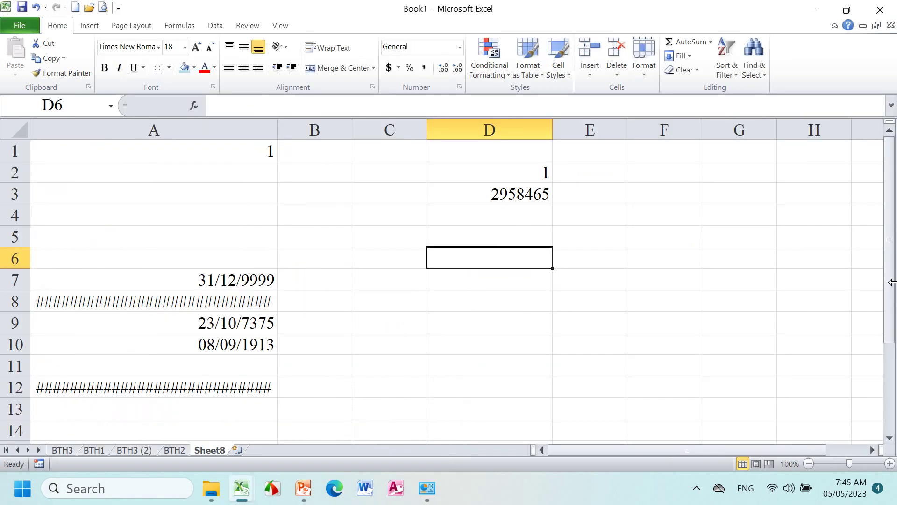
# - Enter 8,5 in D6 as text and 8.5 in E6 as a number
pyautogui.write('8,5')
pyautogui.press('Tab')
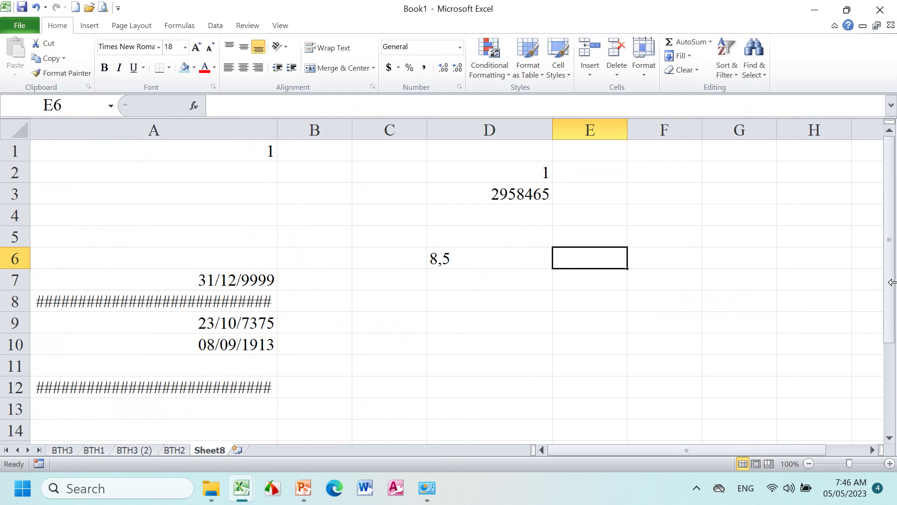
pyautogui.write('8.5')
pyautogui.press('Tab')
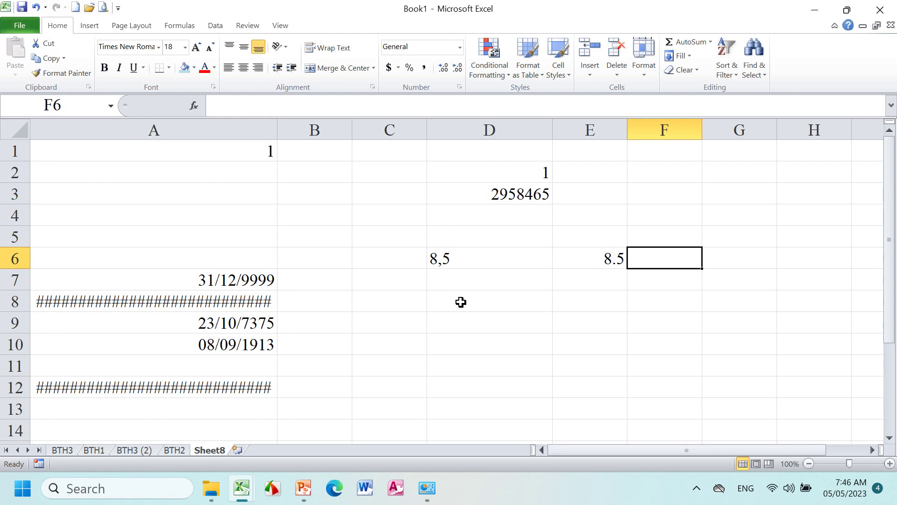
pyautogui.click(461, 303)
# - Start the formula =LEFT( in cell D8
pyautogui.write('=LE')
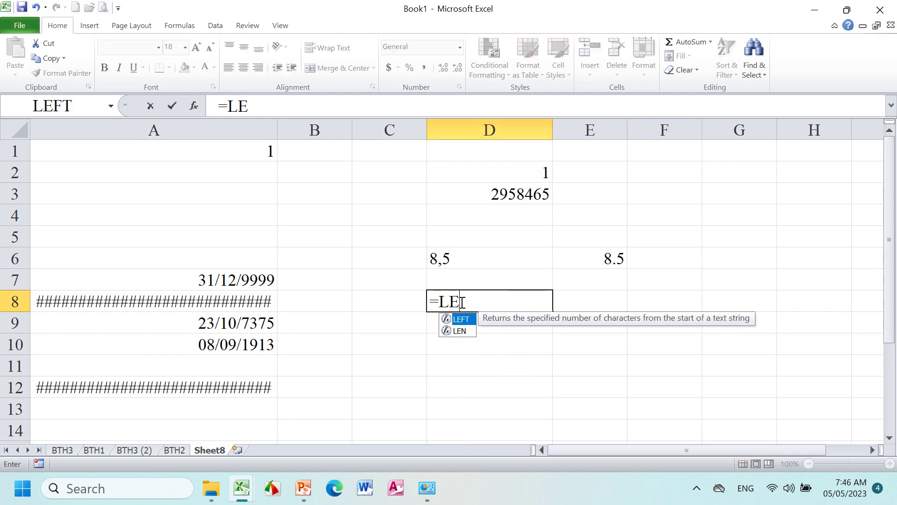
pyautogui.write("FT('BTH3 (2)'!")
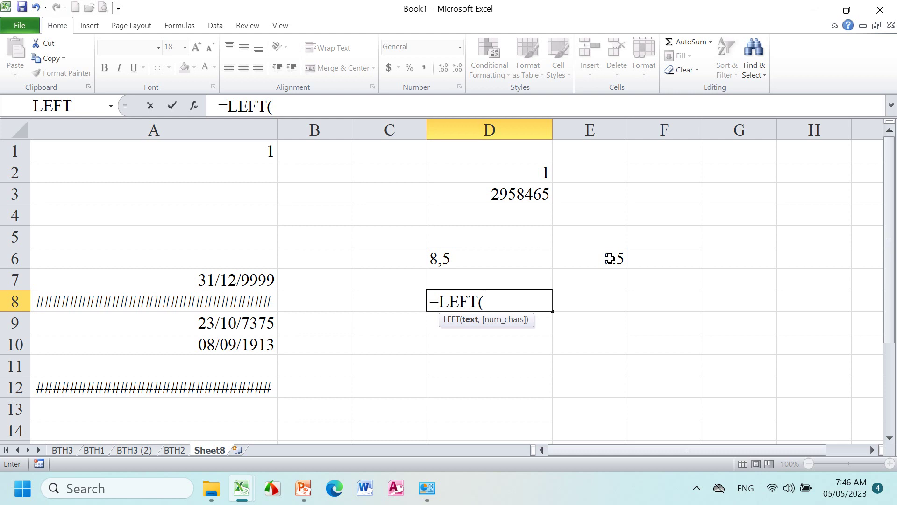
# - Complete the LEFT formula in D8 using cell B11 from the BTH3 (2) sheet
pyautogui.click(143, 454)
pyautogui.click(176, 451)
pyautogui.click(129, 453)
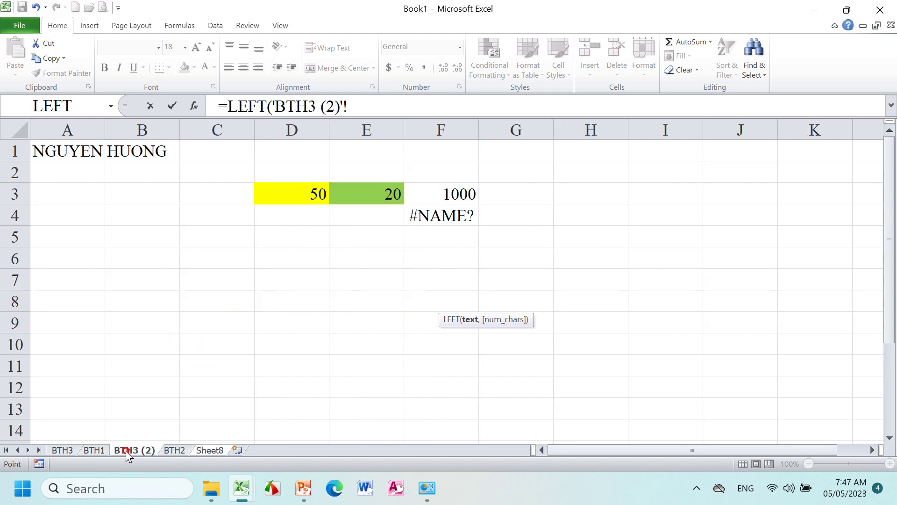
pyautogui.click(95, 453)
pyautogui.click(64, 452)
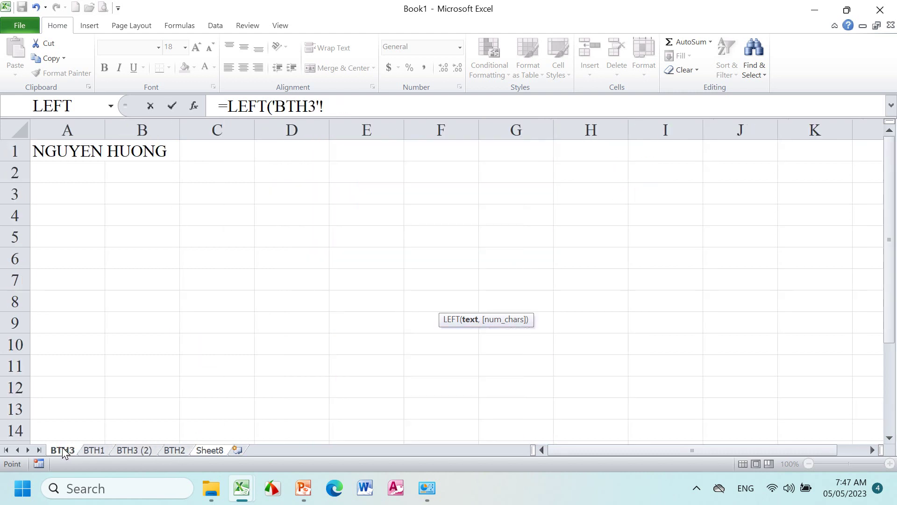
pyautogui.click(104, 452)
pyautogui.click(138, 452)
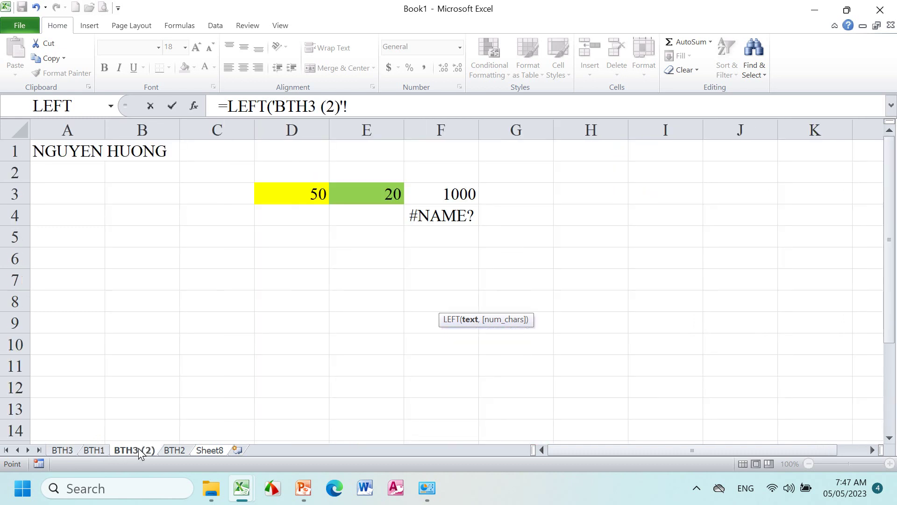
pyautogui.click(153, 356)
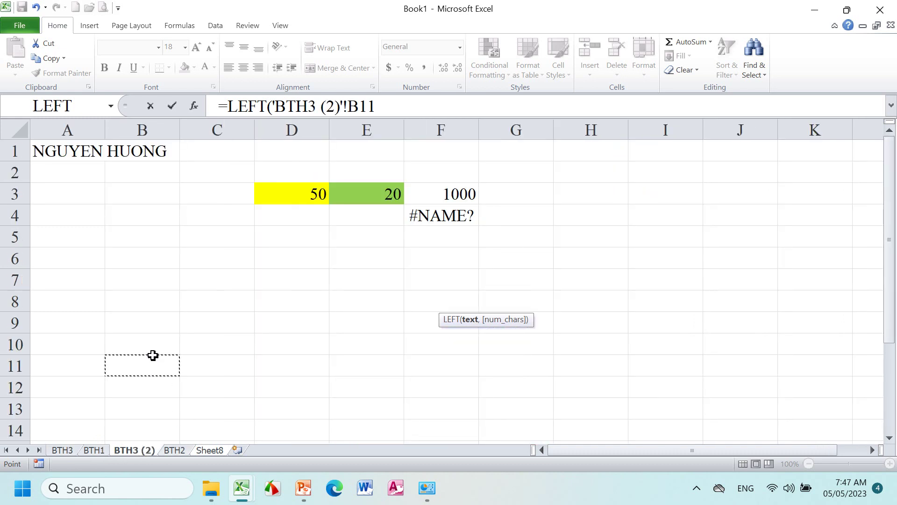
pyautogui.press('Return')
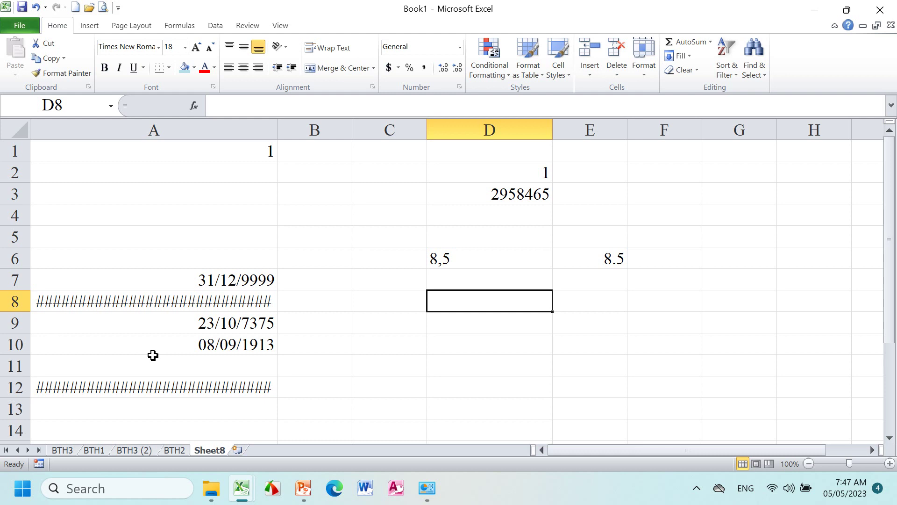
# - Bring All Control Panel Items forward and open the Region settings
pyautogui.click(307, 500)
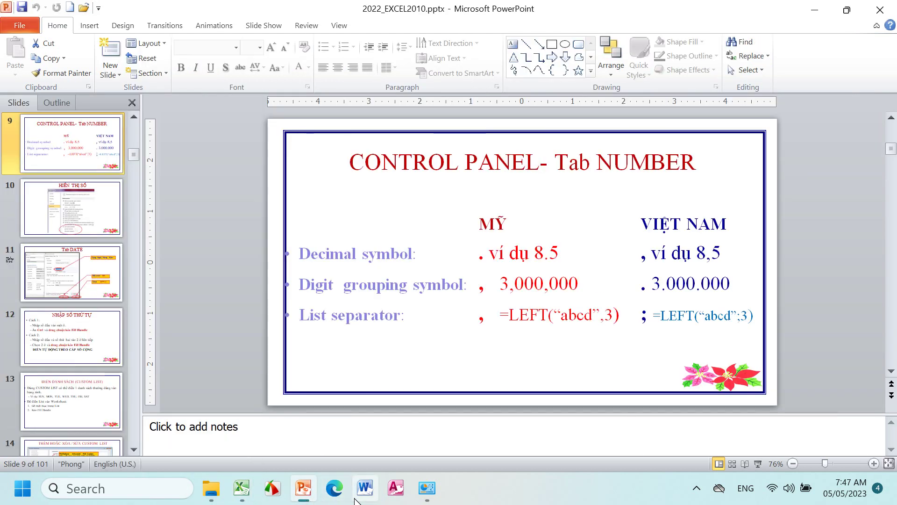
pyautogui.moveTo(427, 489)
pyautogui.click(426, 499)
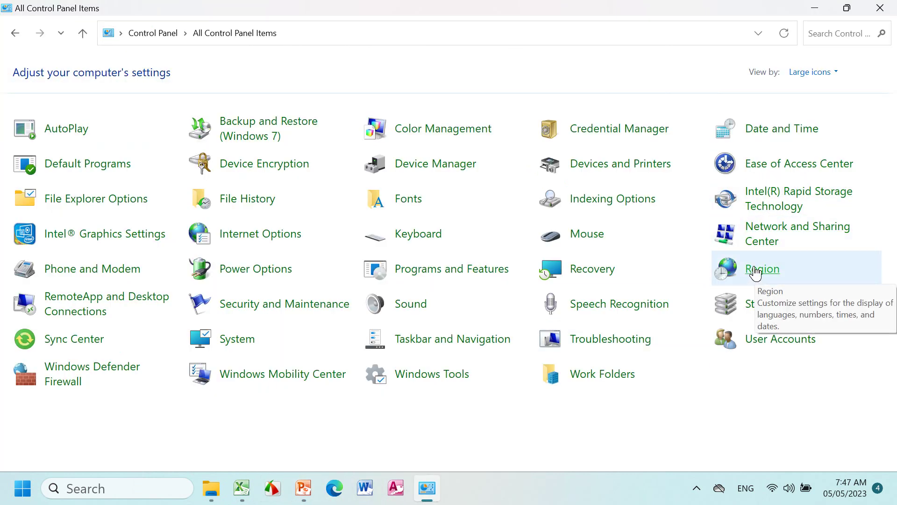
pyautogui.click(756, 272)
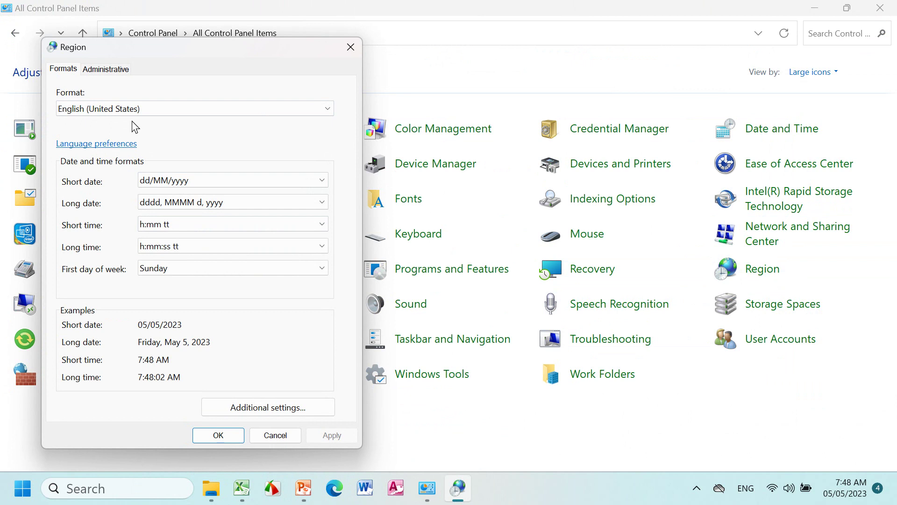
# - Open Additional settings to show the Customize Format number options
pyautogui.click(244, 411)
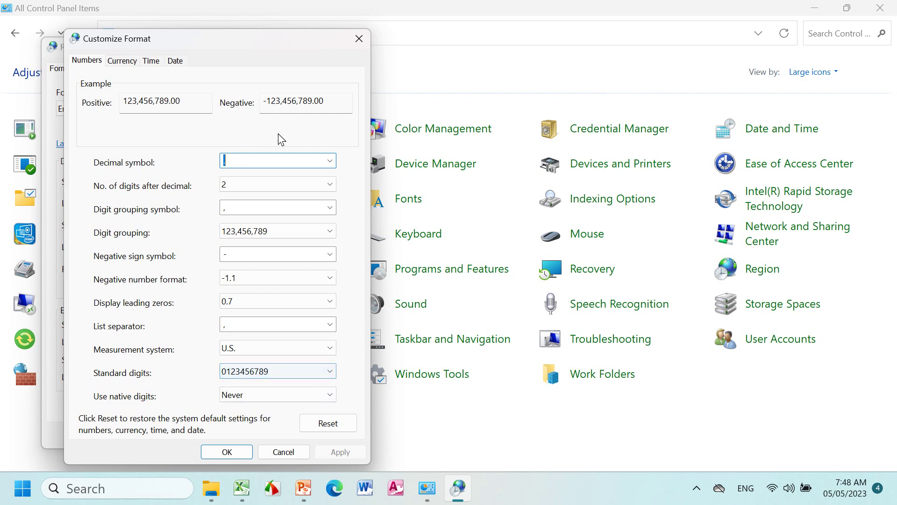
# - Reopen Customize Format, inspect the Decimal symbol field, then close both dialogs unchanged
pyautogui.click(358, 39)
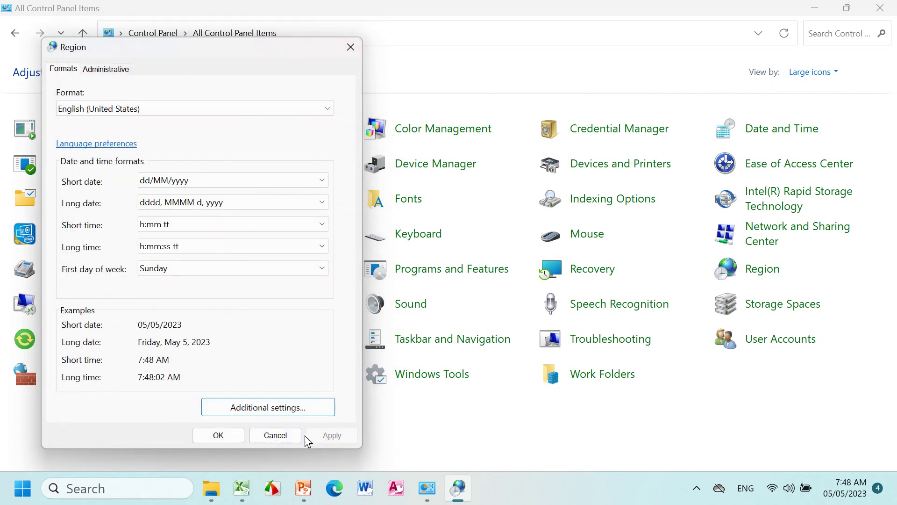
pyautogui.click(252, 413)
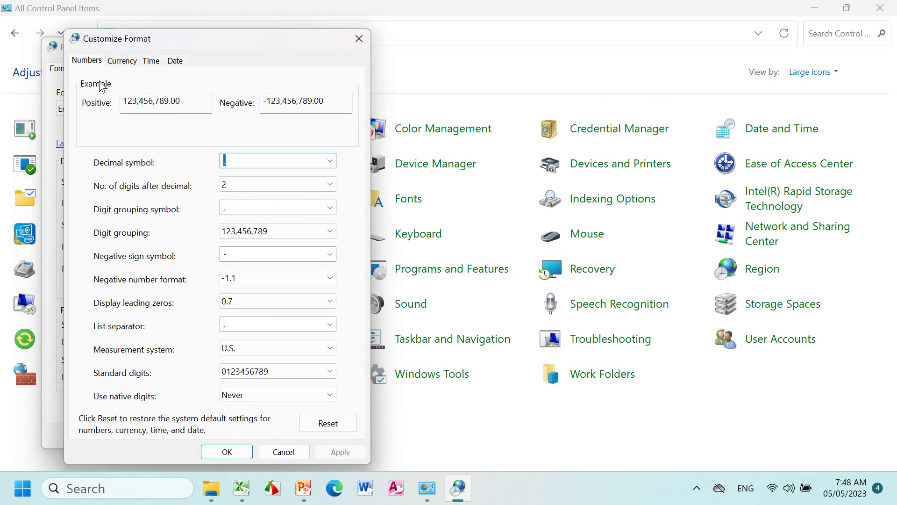
pyautogui.click(239, 162)
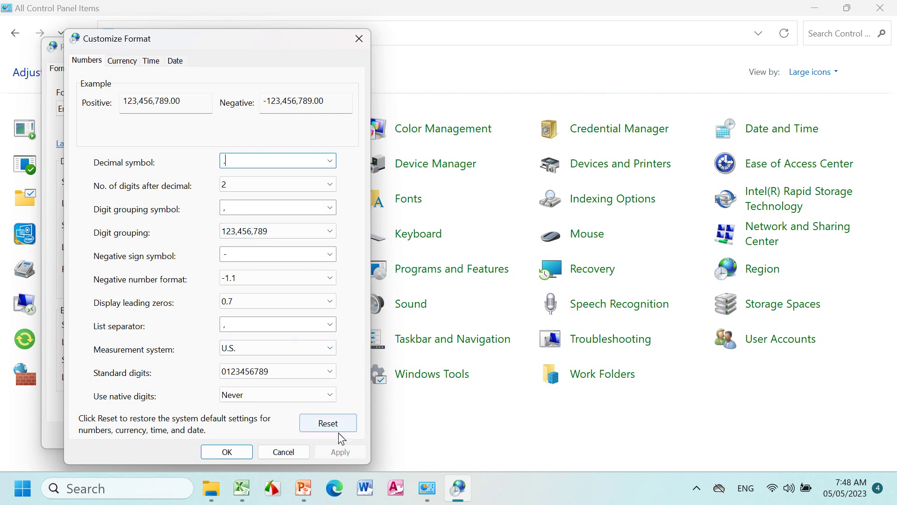
pyautogui.click(227, 451)
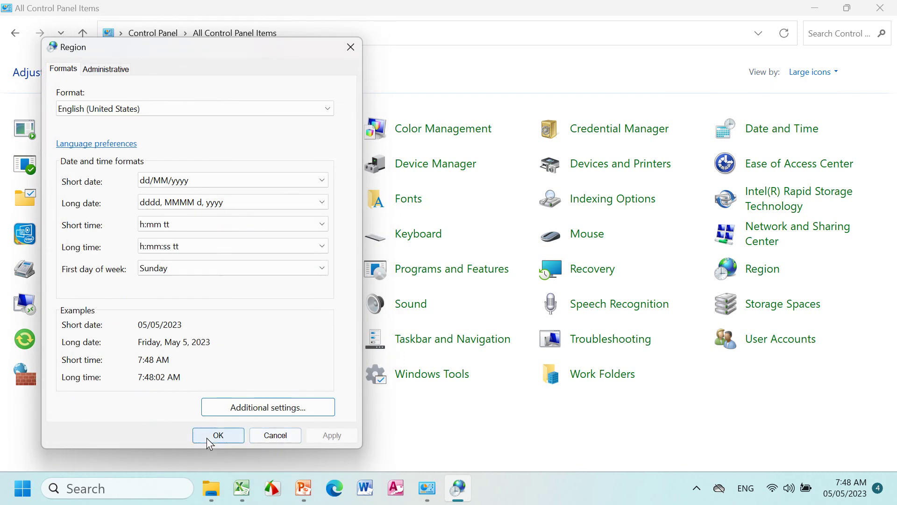
pyautogui.click(215, 436)
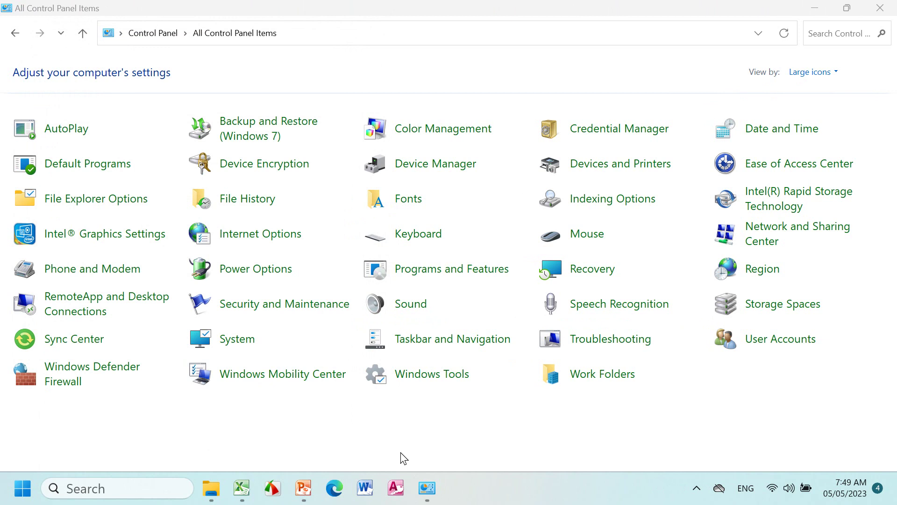
# - Run the slide show from slide 10, HIỂN THỊ SỐ
pyautogui.click(303, 488)
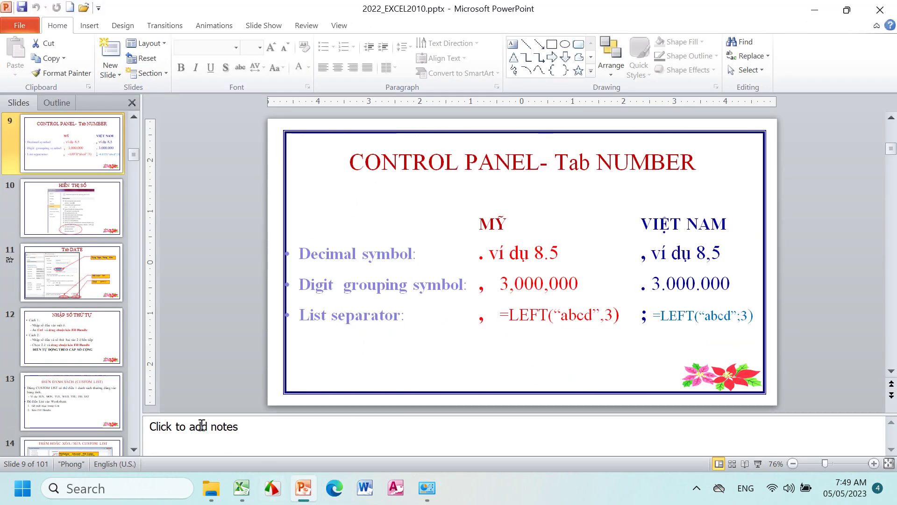
pyautogui.click(73, 223)
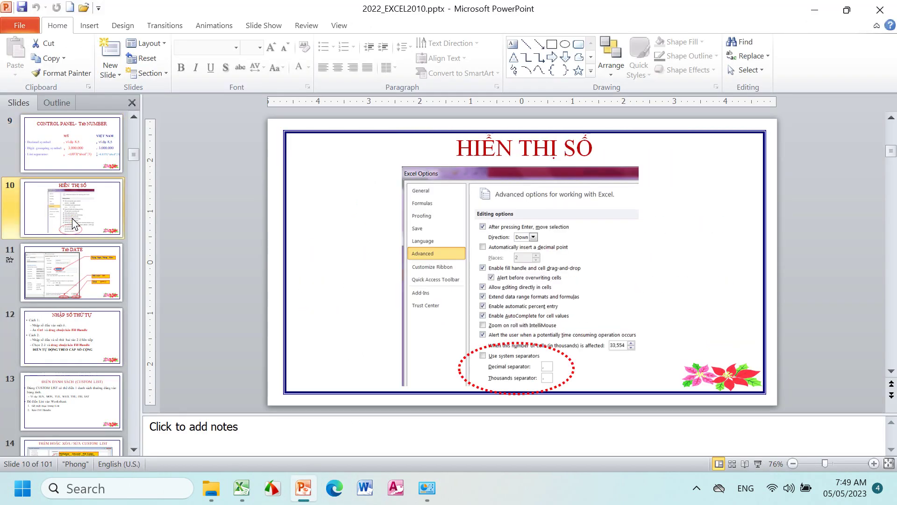
pyautogui.click(758, 463)
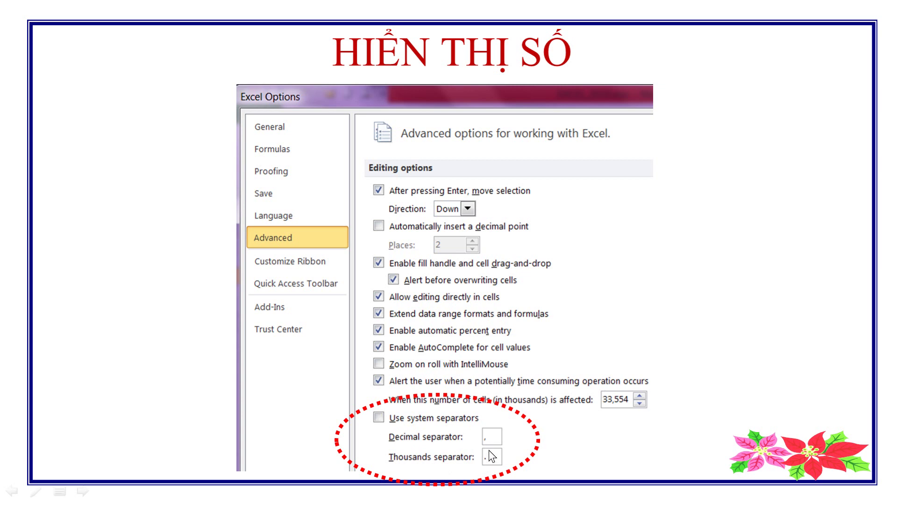
# - Advance the show through the Tab DATE callouts to slide 12, NHẬP SỐ THỨ TỰ, then end it
pyautogui.click(490, 416)
pyautogui.click(574, 143)
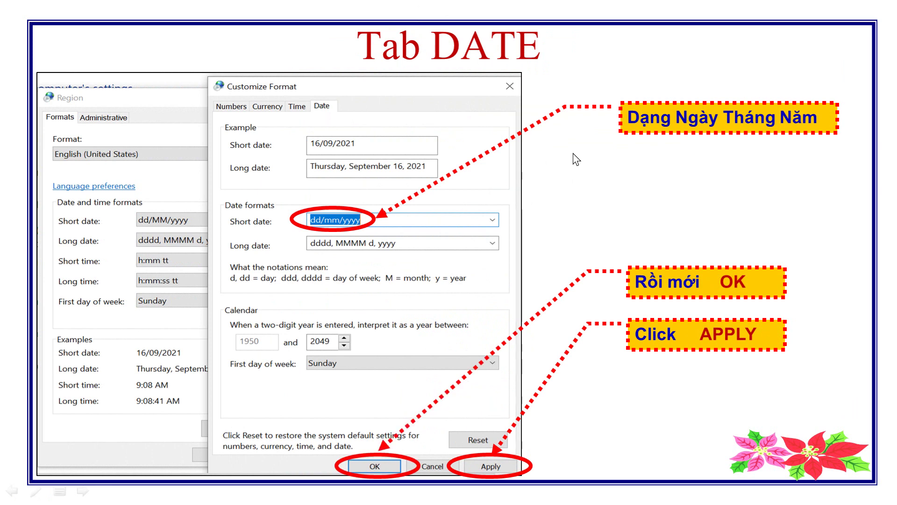
pyautogui.click(576, 159)
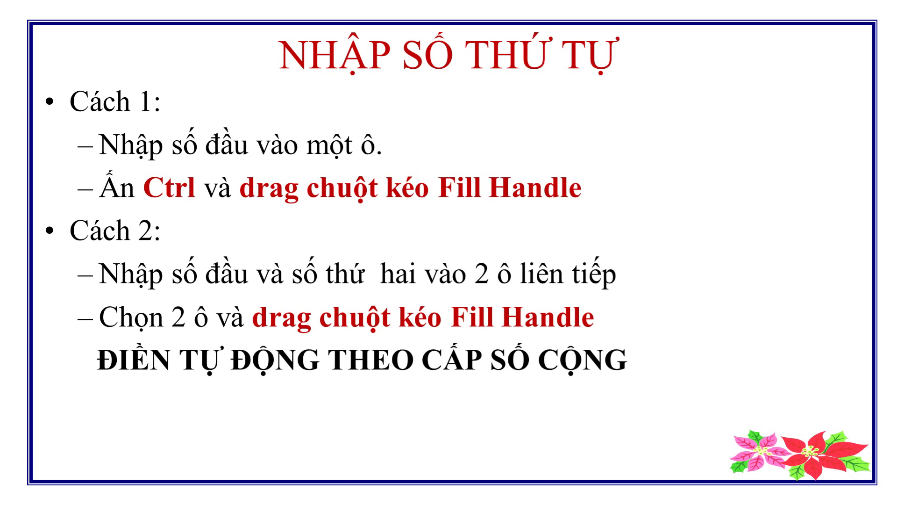
pyautogui.press('Escape')
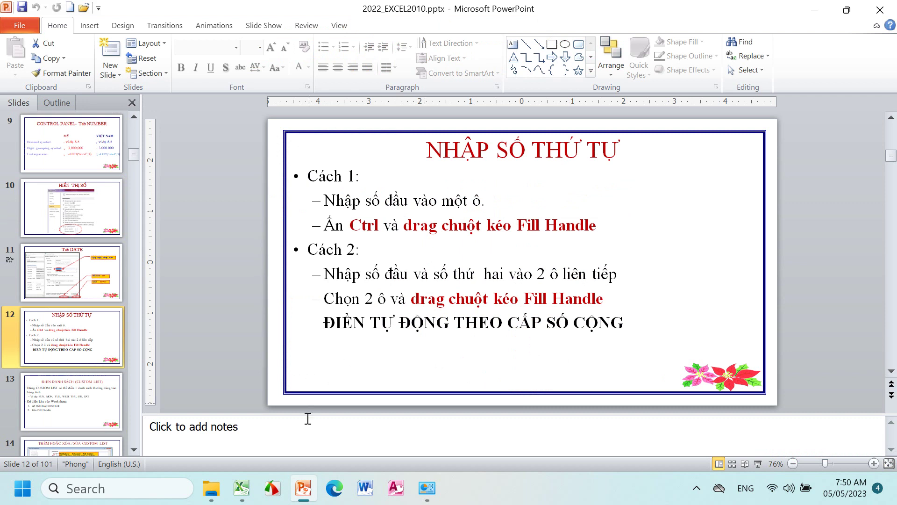
# - In Book1, add a new worksheet with heading STT in B1 and 1 in B2
pyautogui.moveTo(241, 489)
pyautogui.click(344, 433)
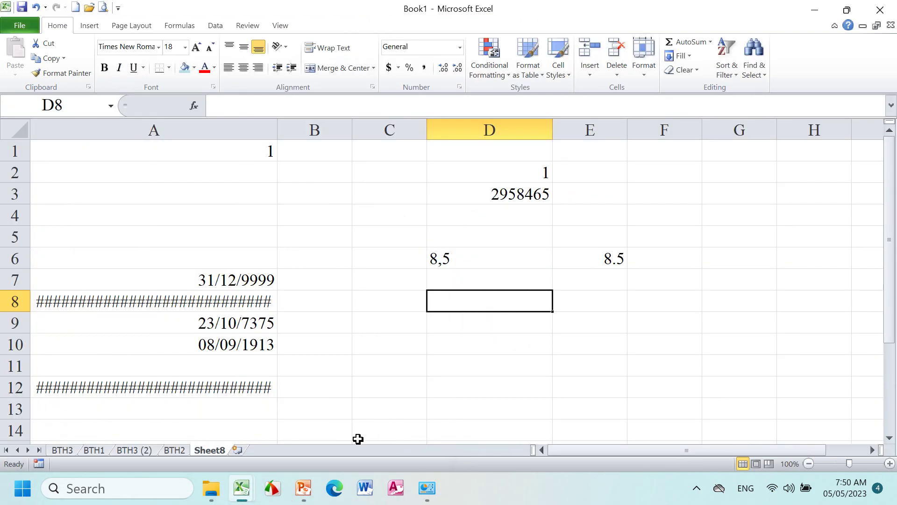
pyautogui.click(238, 449)
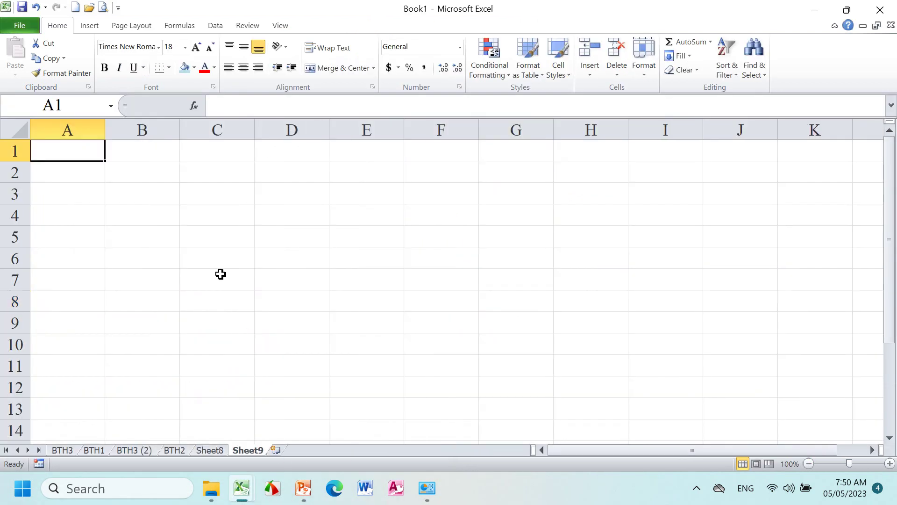
pyautogui.click(156, 158)
pyautogui.write('STT')
pyautogui.press('Tab')
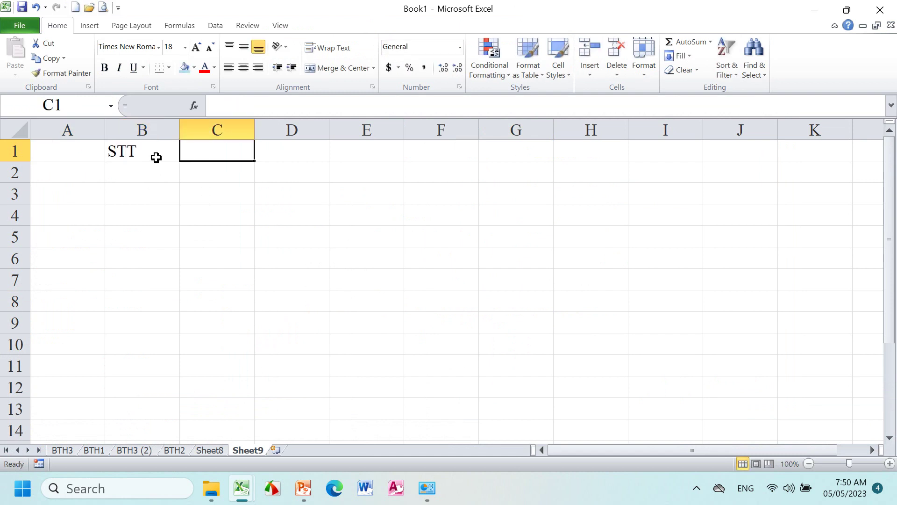
pyautogui.click(144, 173)
pyautogui.write('1')
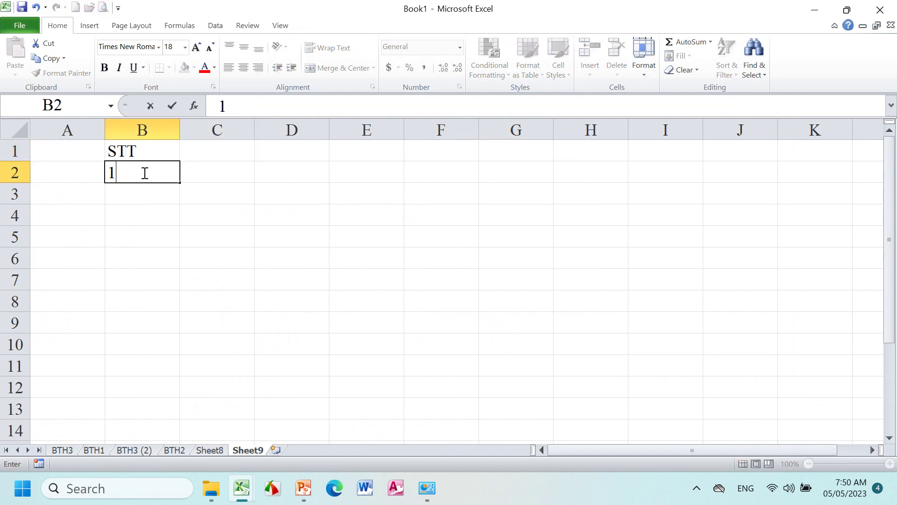
pyautogui.press('Tab')
# - Ctrl-fill B2 down to B13 to number rows 1 through 12
pyautogui.click(144, 172)
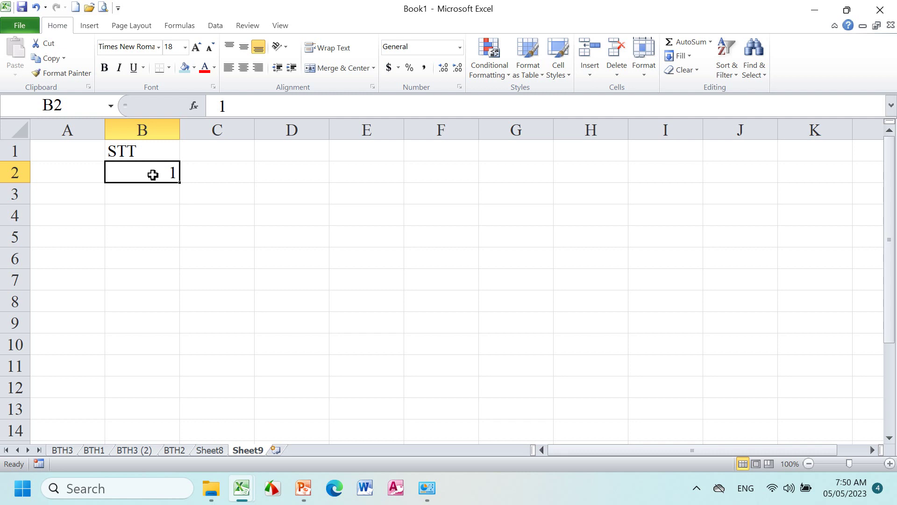
pyautogui.moveTo(150, 172); pyautogui.dragTo(143, 299)
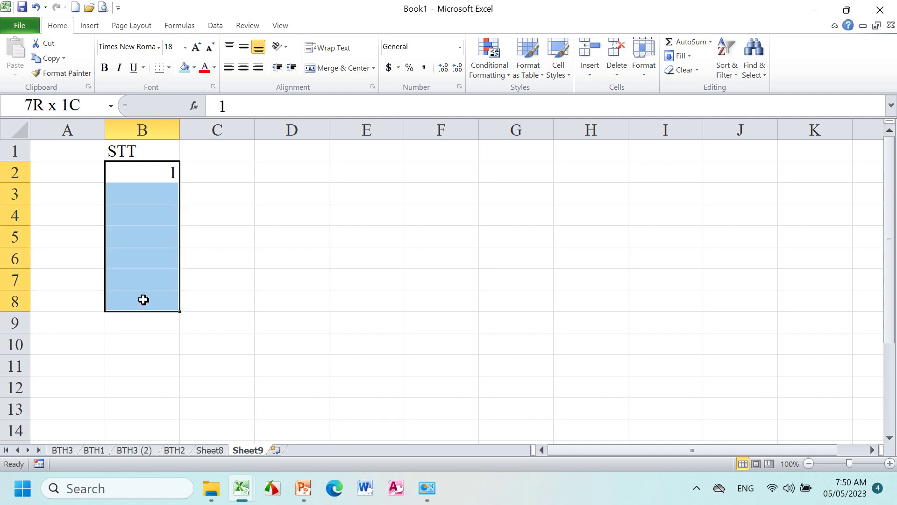
pyautogui.click(138, 172)
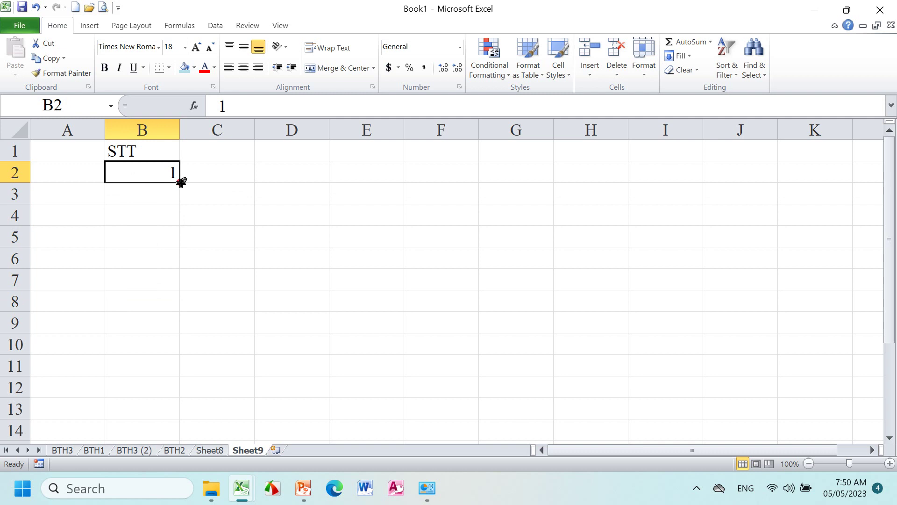
pyautogui.moveTo(181, 182); pyautogui.dragTo(192, 417)
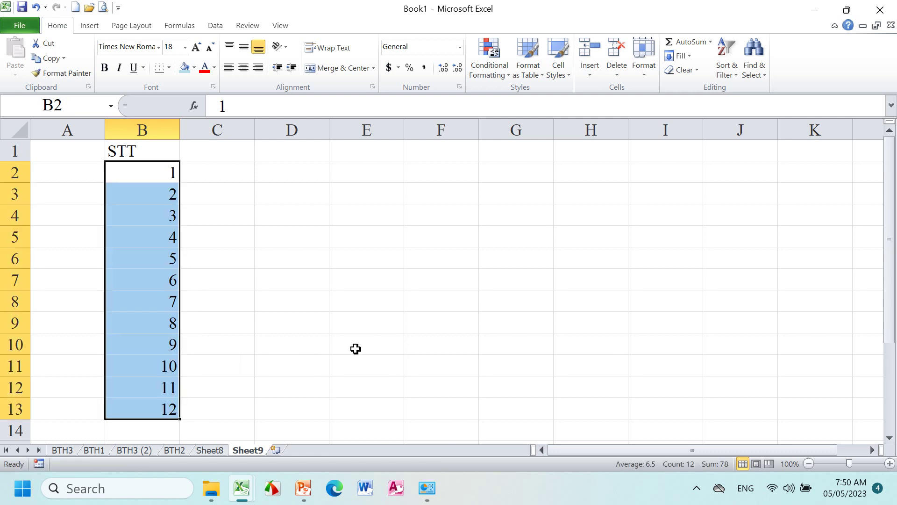
# - Enter heading STT in D1 and 1 in D2, then open Book1's File Info page
pyautogui.click(297, 149)
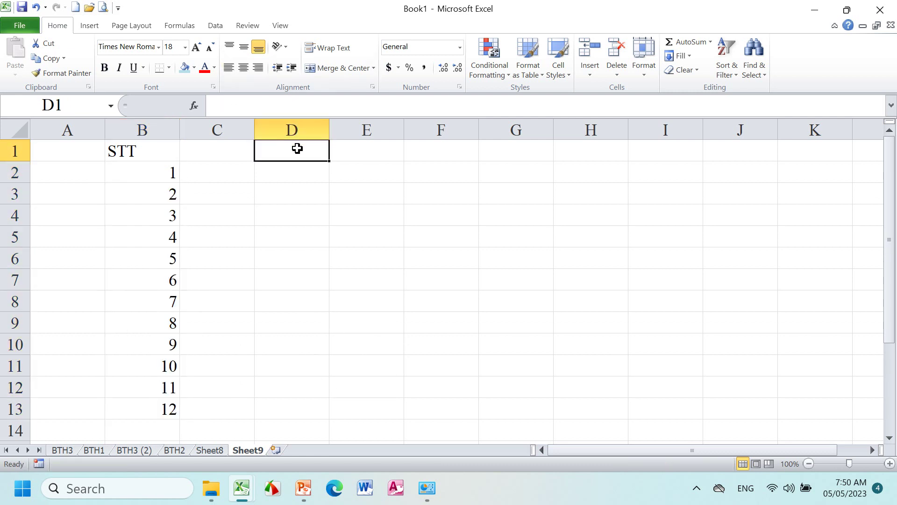
pyautogui.write('STT')
pyautogui.press('Tab')
pyautogui.click(283, 173)
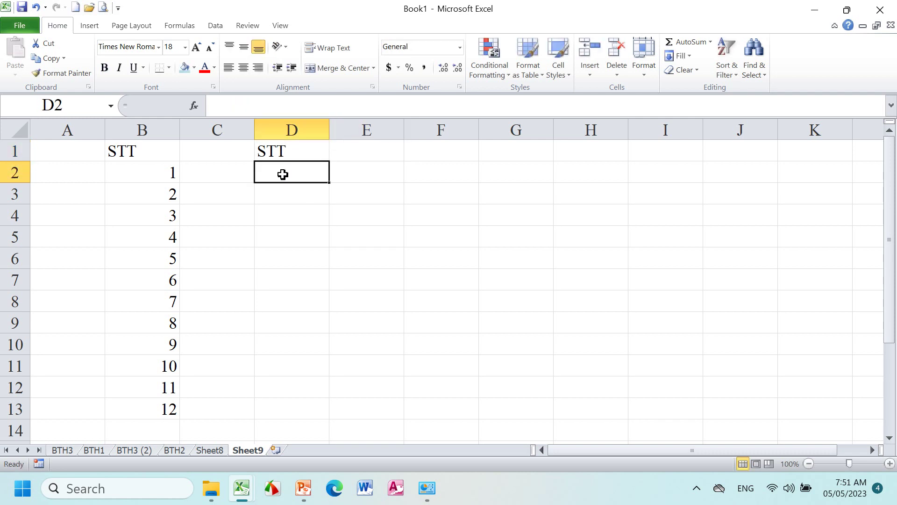
pyautogui.write('1')
pyautogui.press('Tab')
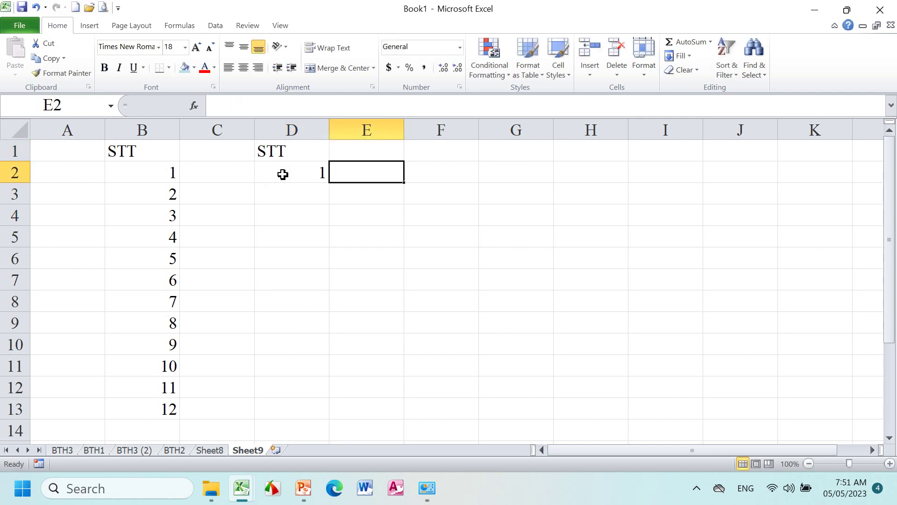
pyautogui.click(291, 199)
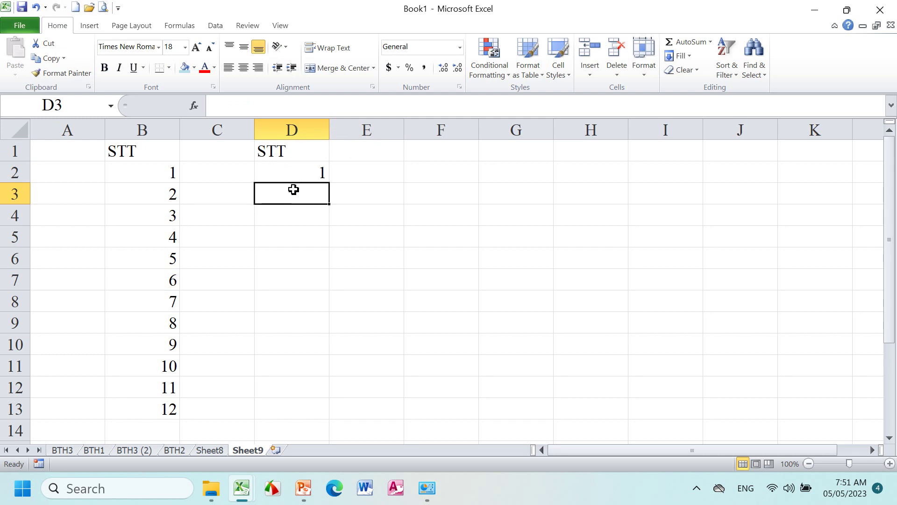
pyautogui.click(291, 172)
pyautogui.click(375, 171)
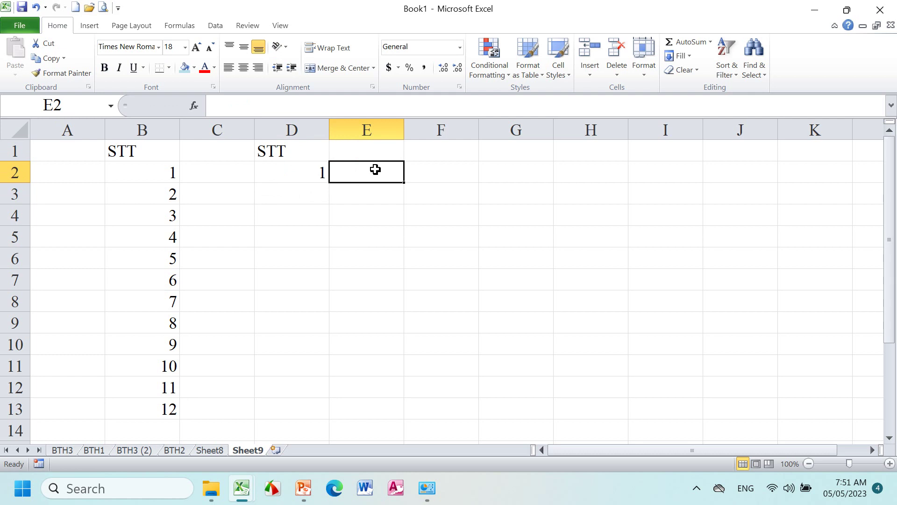
pyautogui.click(21, 27)
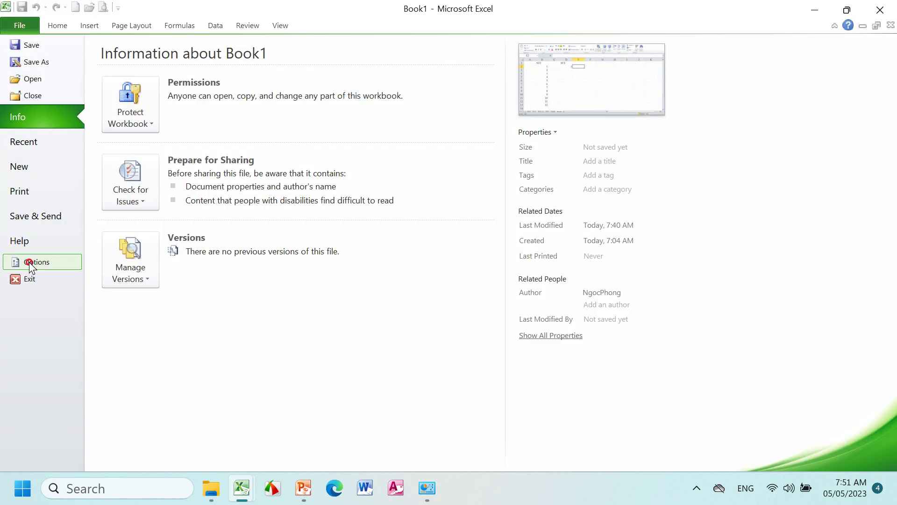
# - In Excel Options > Advanced, change the after-Enter selection direction from Right to Down
pyautogui.click(30, 263)
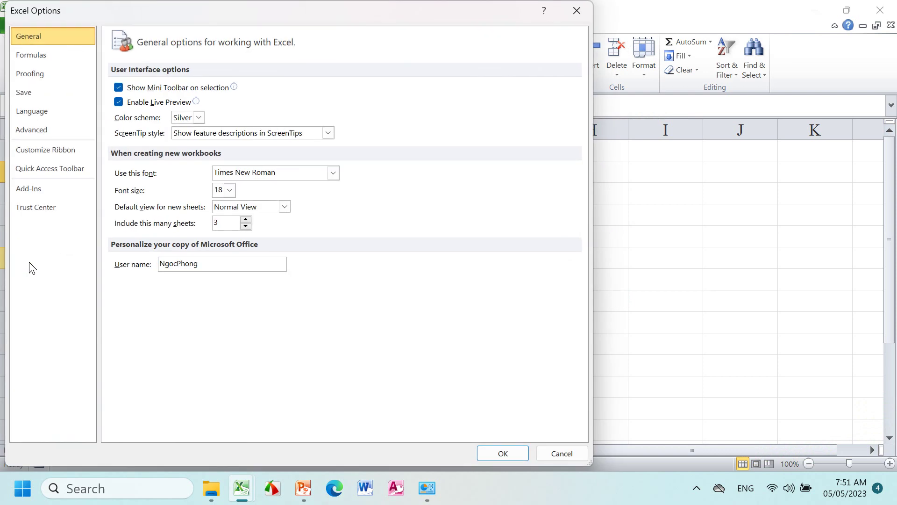
pyautogui.click(39, 56)
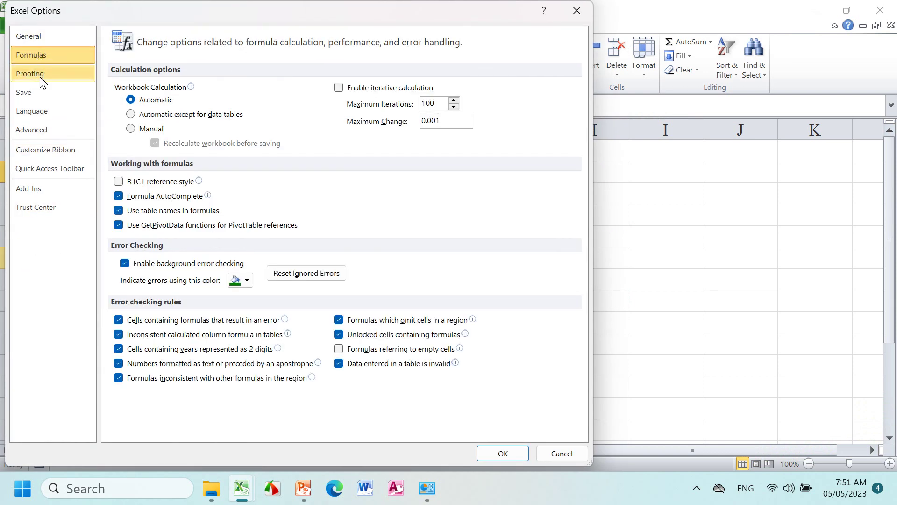
pyautogui.click(47, 133)
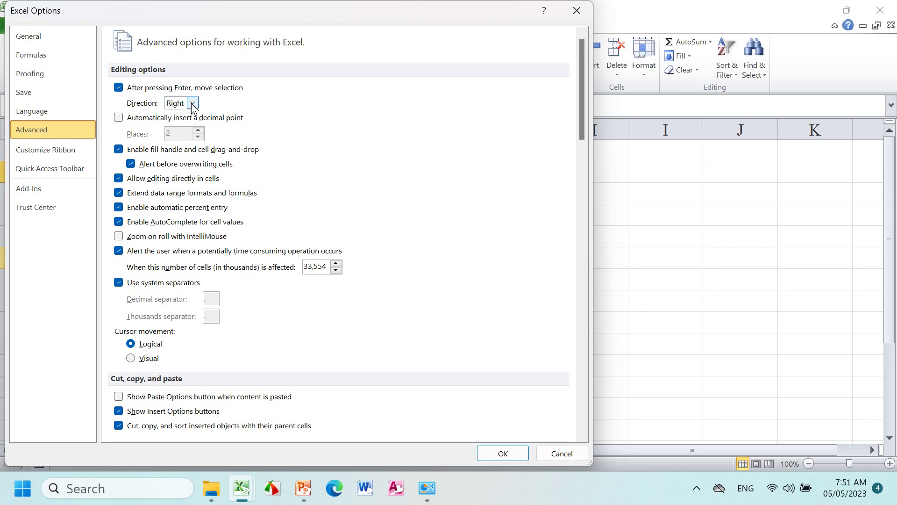
pyautogui.click(192, 104)
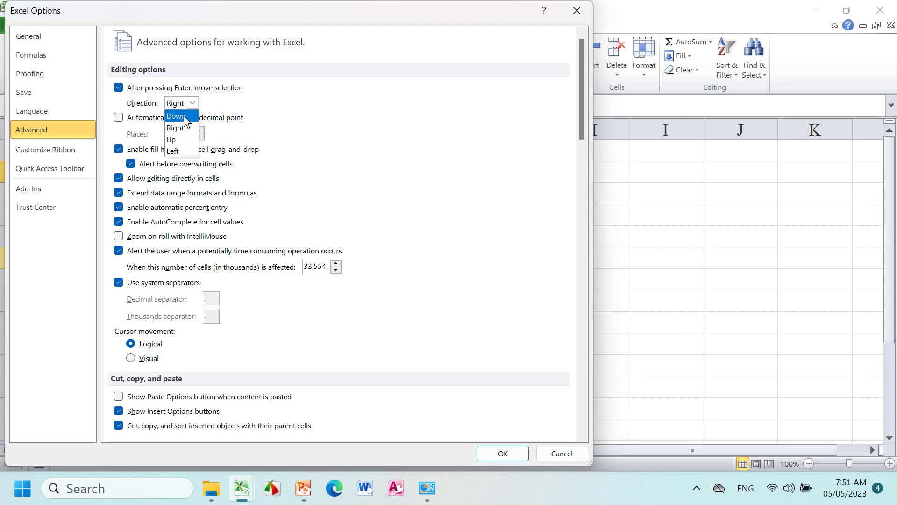
pyautogui.click(185, 117)
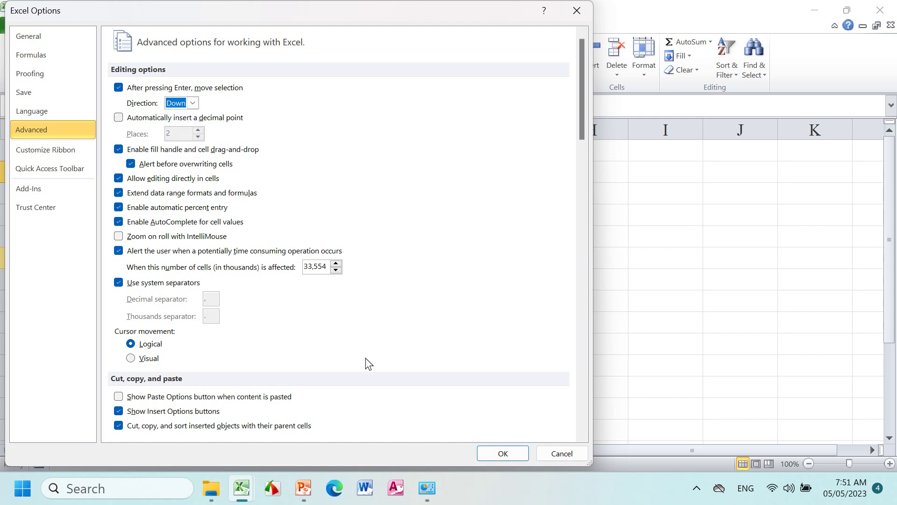
pyautogui.click(489, 453)
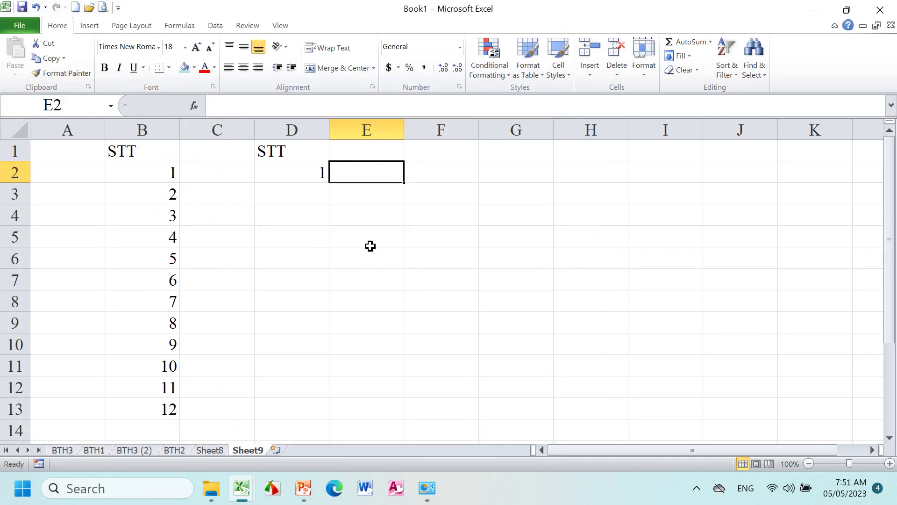
# - Enter 2 in D3 and fill the 1, 2 pattern down to D13 for 1–12
pyautogui.click(318, 193)
pyautogui.write('2')
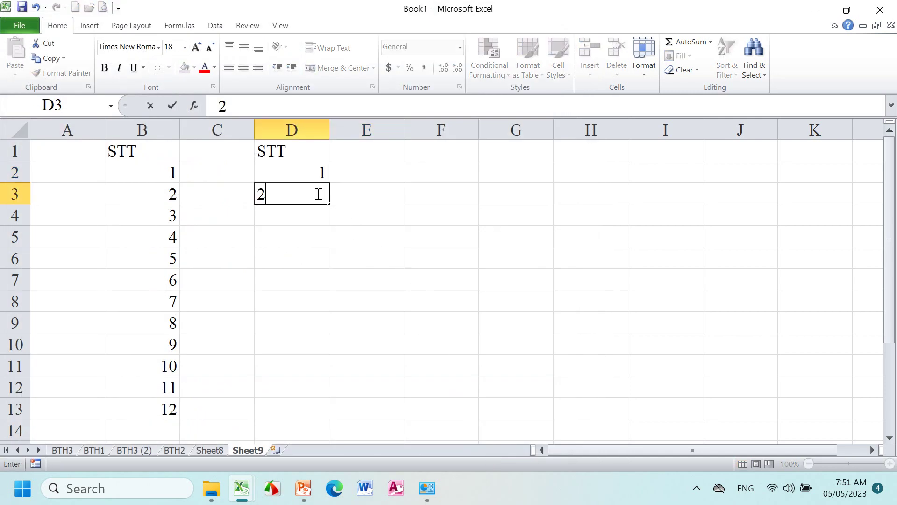
pyautogui.press('Return')
pyautogui.moveTo(319, 172); pyautogui.dragTo(314, 196)
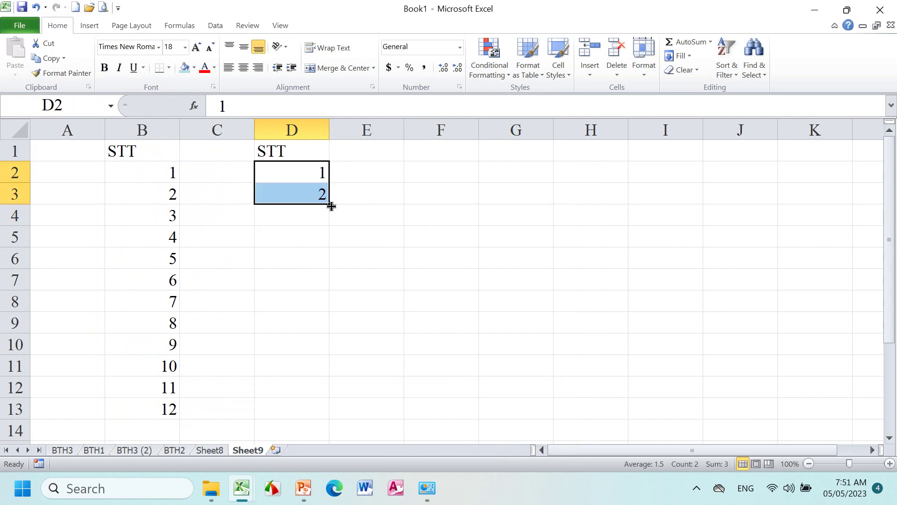
pyautogui.moveTo(331, 206); pyautogui.dragTo(347, 417)
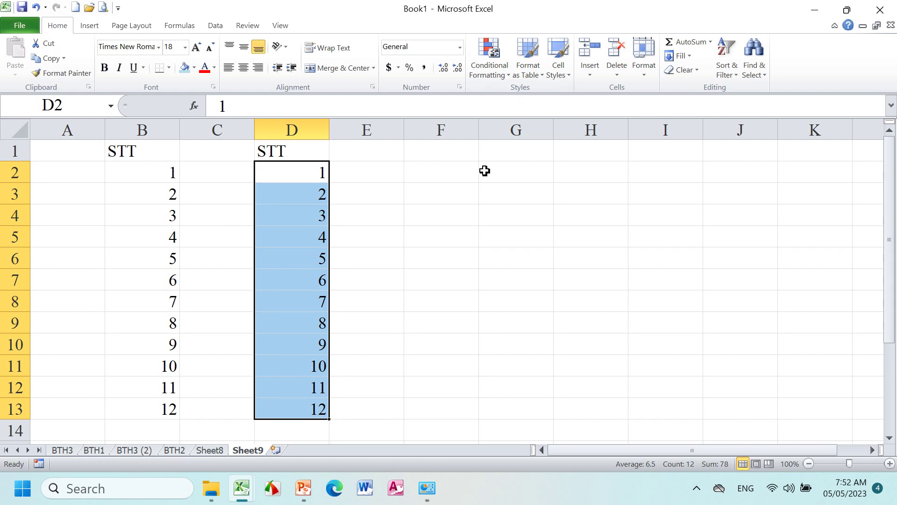
# - Enter 1 and 5 in F2:F3 and fill down for a step-4 series to 45
pyautogui.click(464, 176)
pyautogui.write('1')
pyautogui.press('Return')
pyautogui.write('5')
pyautogui.press('Return')
pyautogui.moveTo(464, 176)
pyautogui.mouseDown()
pyautogui.moveTo(483, 258)
pyautogui.moveTo(472, 416)
pyautogui.mouseUp()
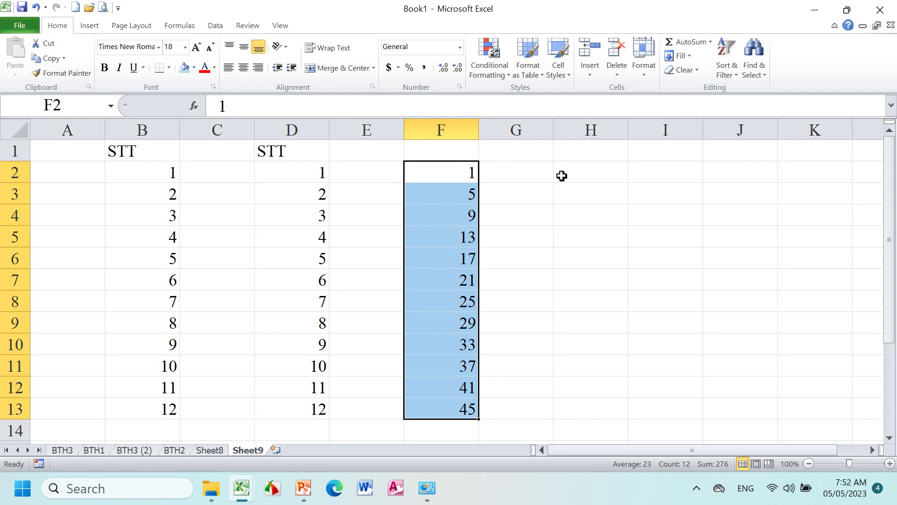
# - Enter NV001 and NV002, fill the codes down to NV012 at row 13, and widen column H
pyautogui.click(580, 173)
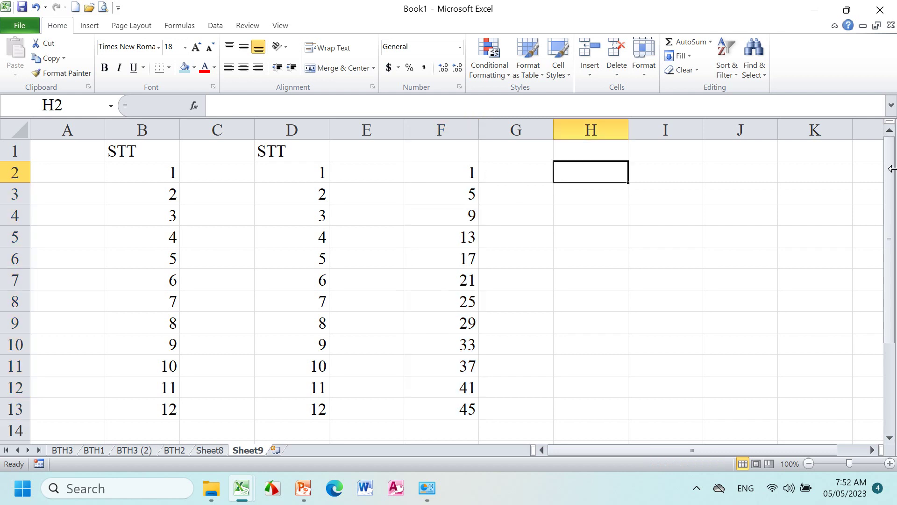
pyautogui.write('NV001')
pyautogui.press('Return')
pyautogui.write('NV002')
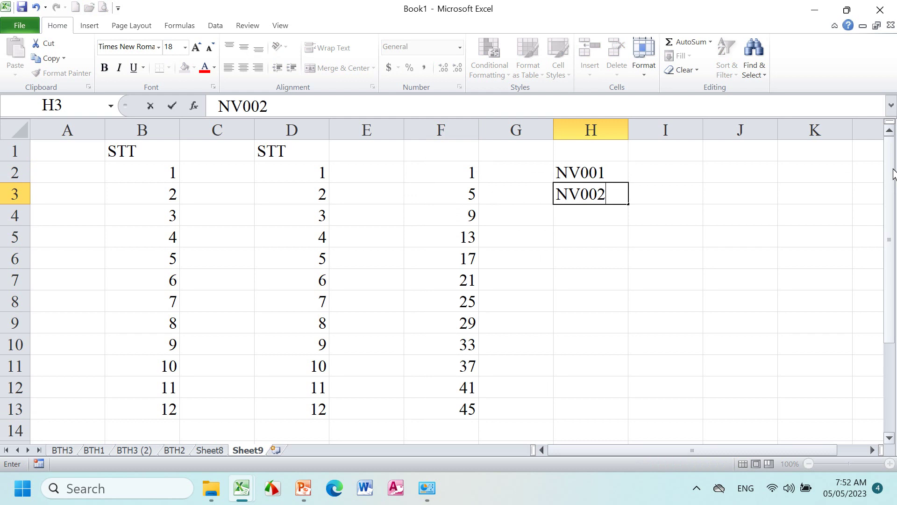
pyautogui.press('Return')
pyautogui.moveTo(614, 169); pyautogui.dragTo(631, 413)
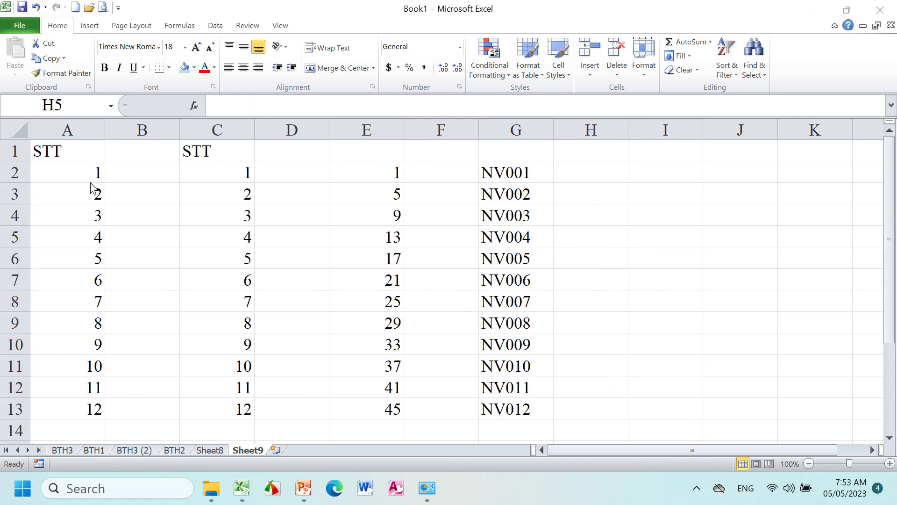
pyautogui.click(495, 193)
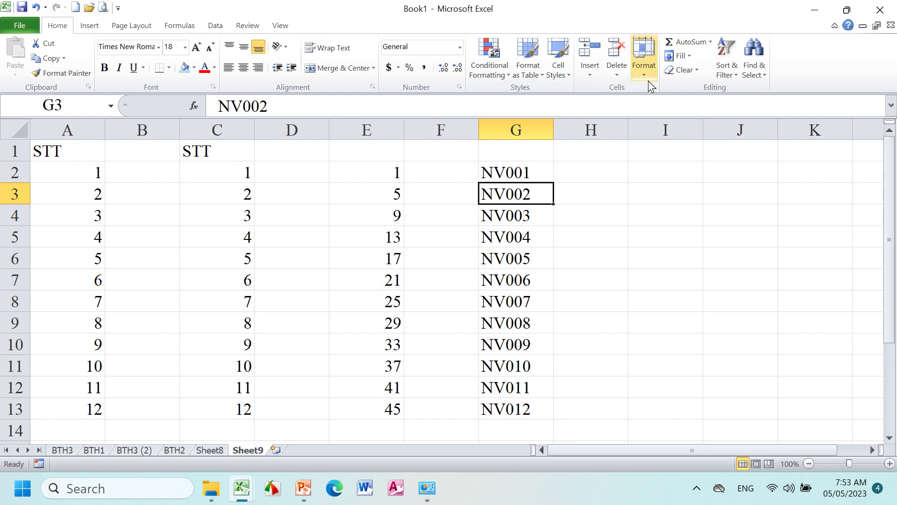
pyautogui.moveTo(627, 130); pyautogui.dragTo(679, 132)
# - Type SUNDAY in H2 and fill weekday names down to H13
pyautogui.click(650, 168)
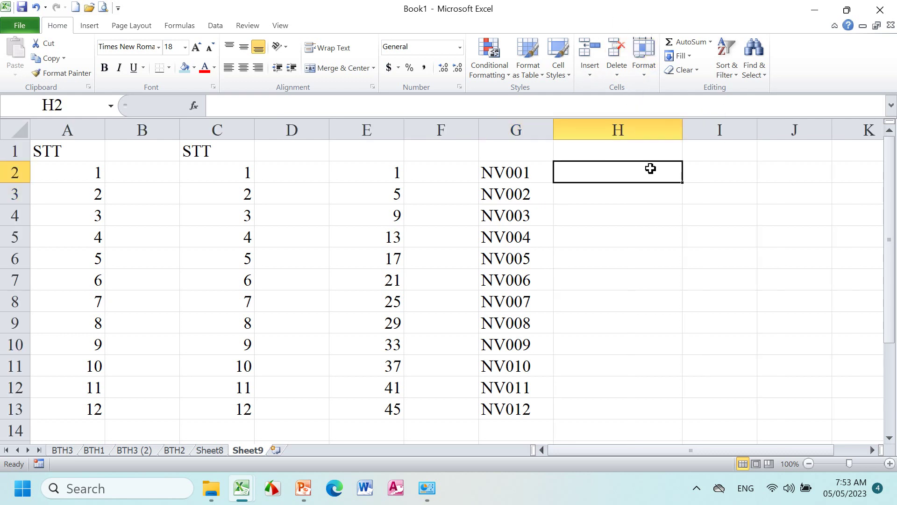
pyautogui.write('SUNDAY')
pyautogui.press('Return')
pyautogui.click(650, 168)
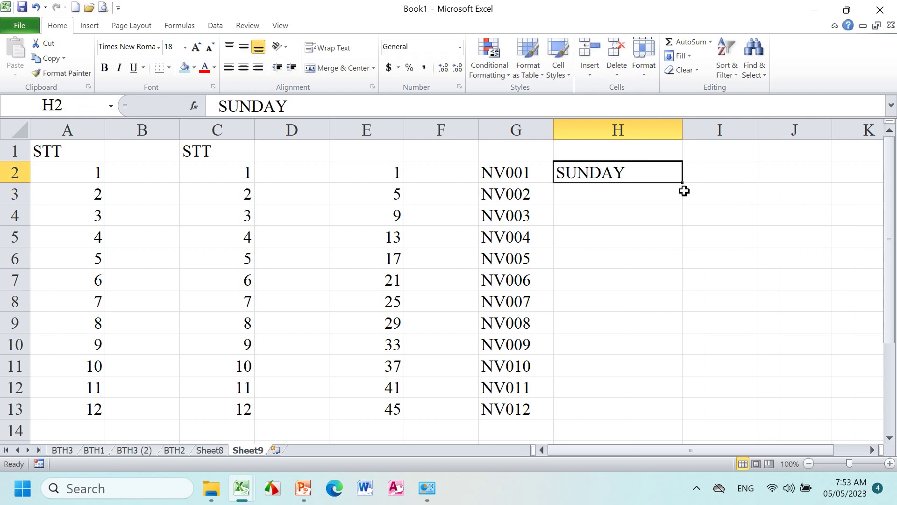
pyautogui.moveTo(683, 182); pyautogui.dragTo(681, 411)
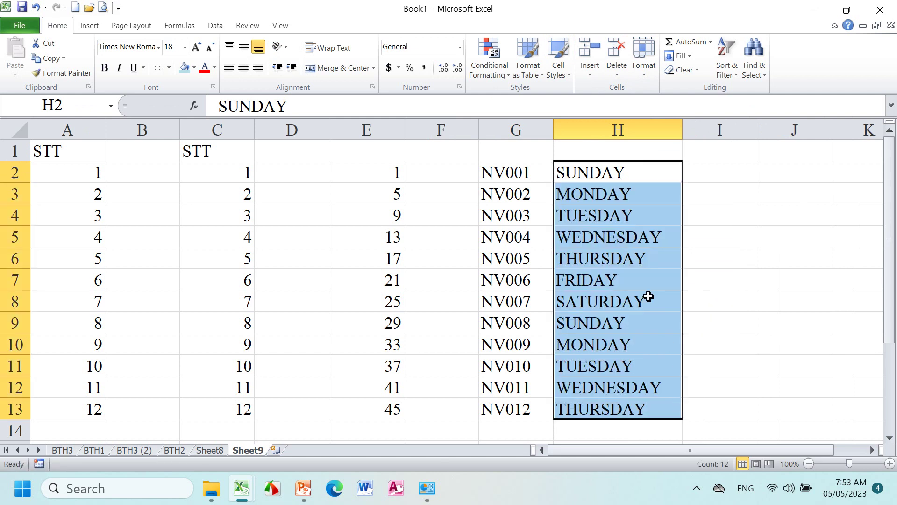
pyautogui.click(605, 191)
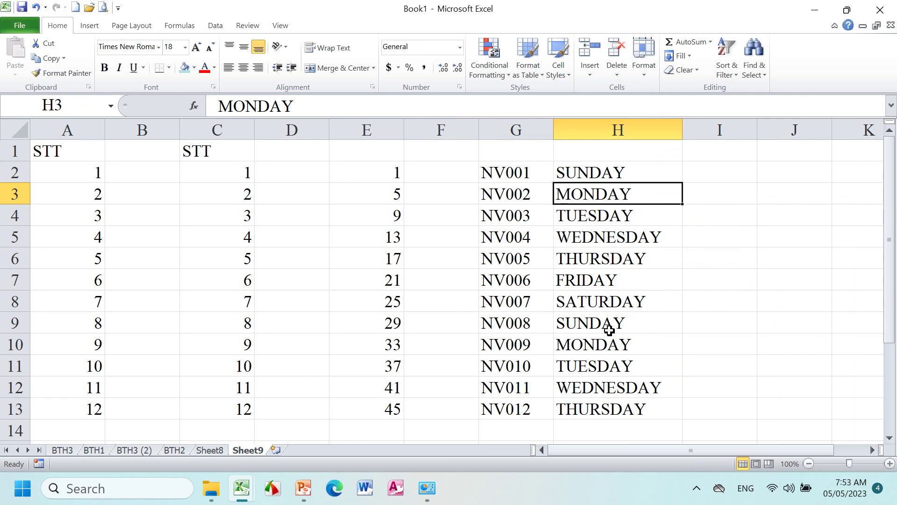
# - Narrow column H to fit the day names and widen column I
pyautogui.moveTo(682, 130); pyautogui.dragTo(645, 132)
pyautogui.moveTo(721, 129); pyautogui.dragTo(780, 130)
pyautogui.click(756, 169)
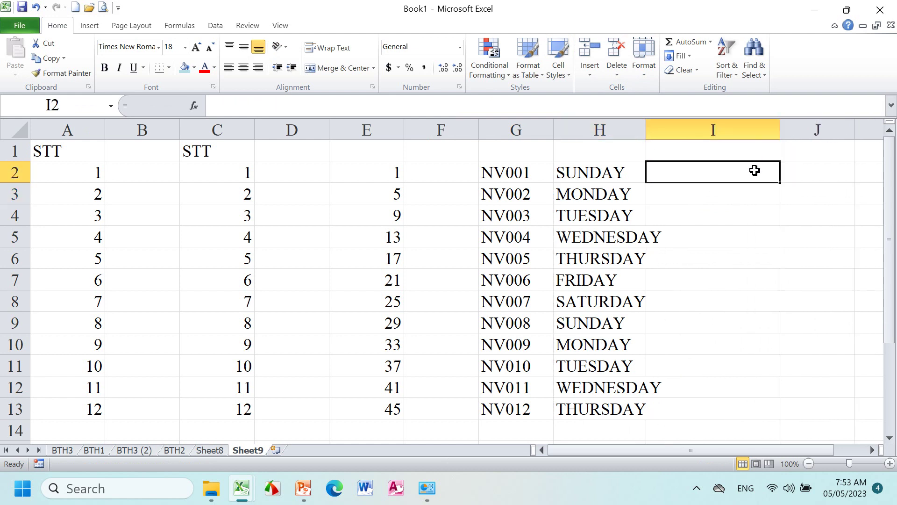
# - Enter Mon in I2, fill abbreviated weekdays down to row 13, and resize column H
pyautogui.write('s')
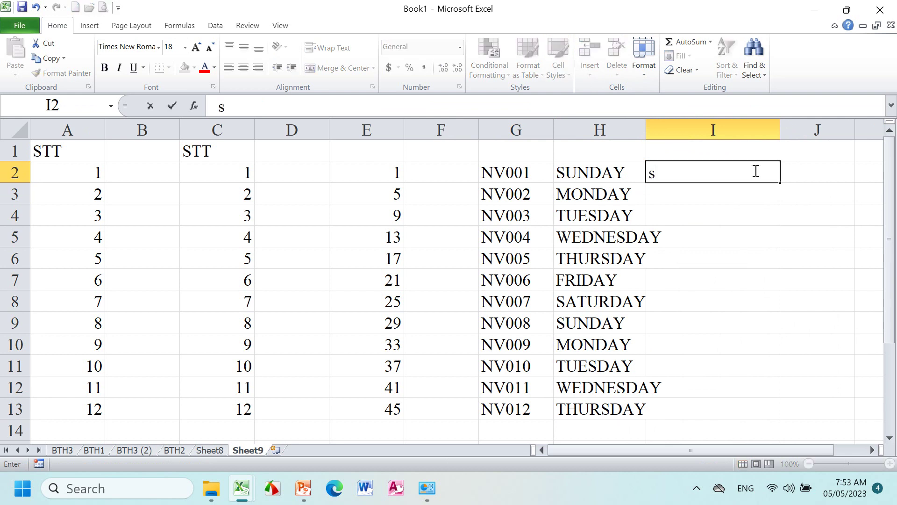
pyautogui.press('BackSpace')
pyautogui.write('Su')
pyautogui.press('BackSpace')
pyautogui.press('BackSpace')
pyautogui.write('Mon')
pyautogui.press('Return')
pyautogui.click(755, 170)
pyautogui.moveTo(778, 183); pyautogui.dragTo(786, 409)
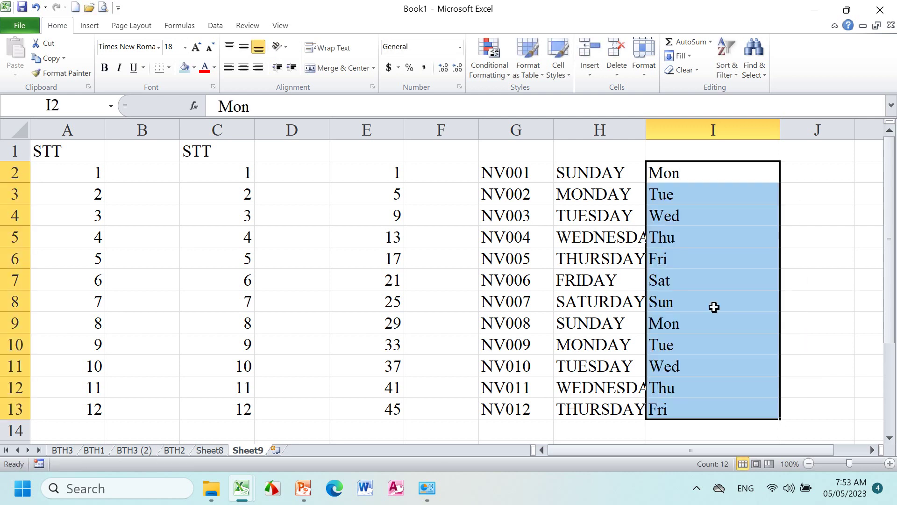
pyautogui.moveTo(645, 131); pyautogui.dragTo(671, 142)
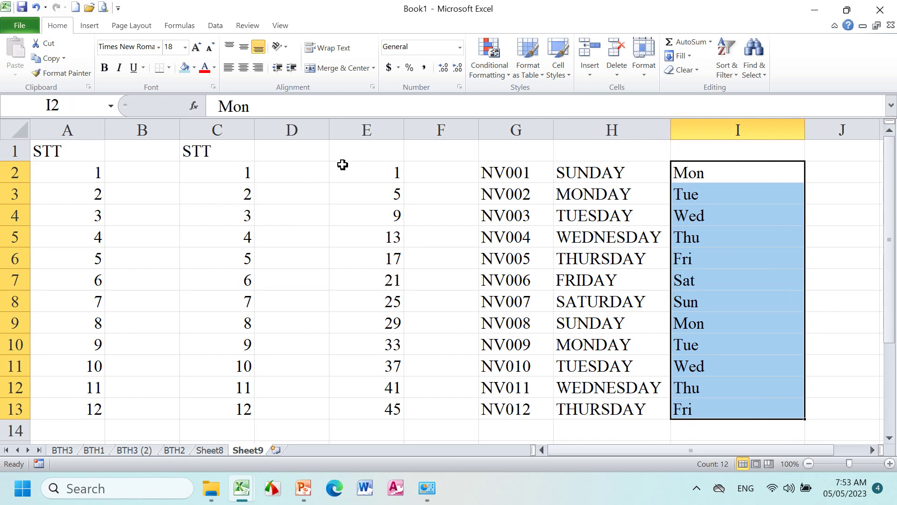
# - Delete the empty column B, then readjust the widths of columns H and I
pyautogui.click(143, 133)
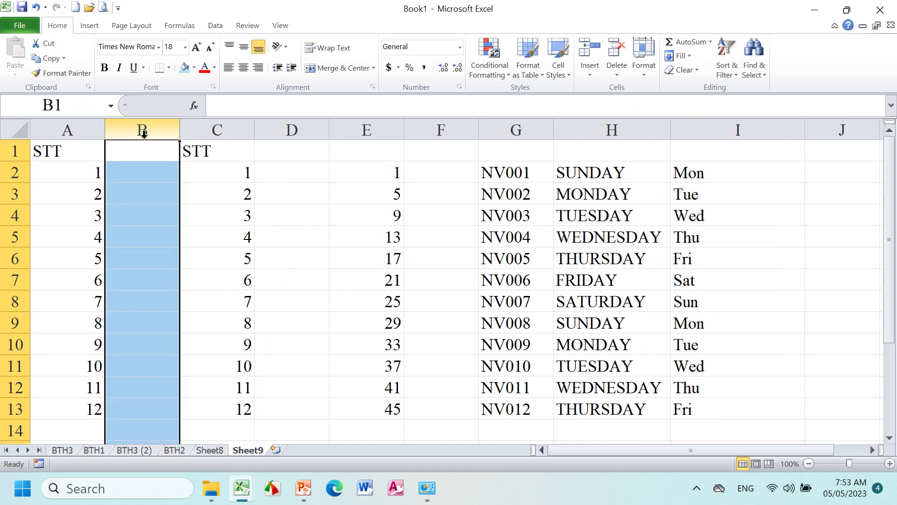
pyautogui.rightClick(142, 136)
pyautogui.click(164, 241)
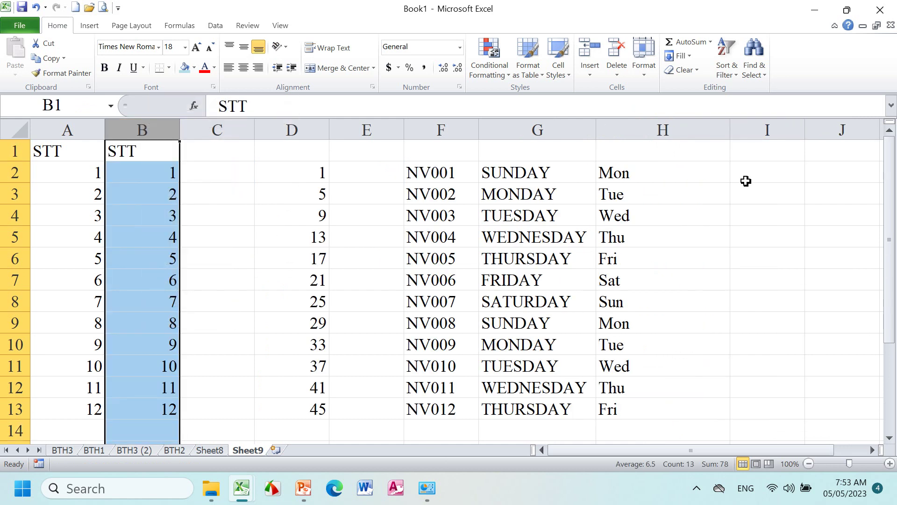
pyautogui.moveTo(730, 127); pyautogui.dragTo(676, 127)
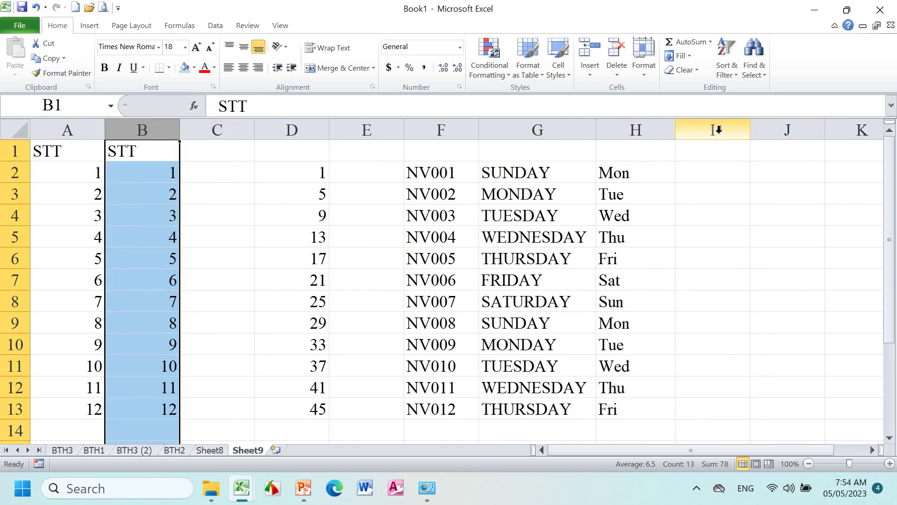
pyautogui.moveTo(750, 129); pyautogui.dragTo(793, 129)
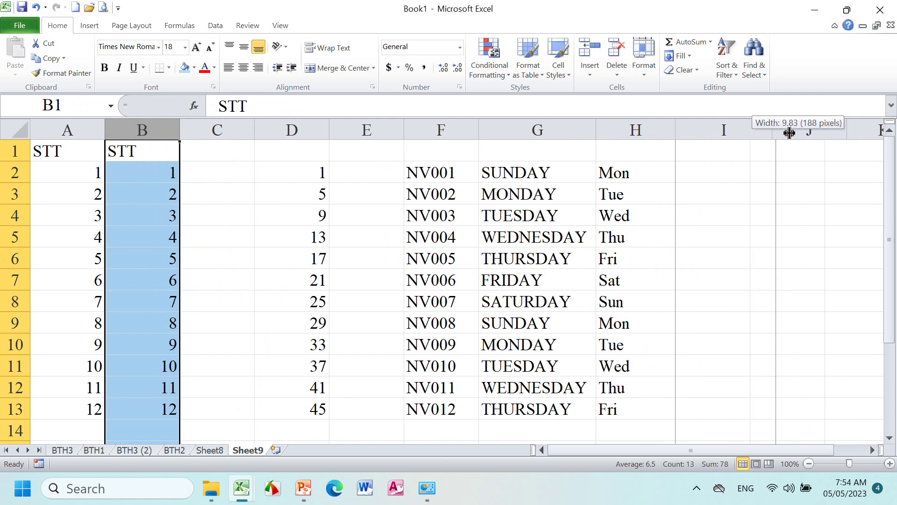
pyautogui.click(748, 173)
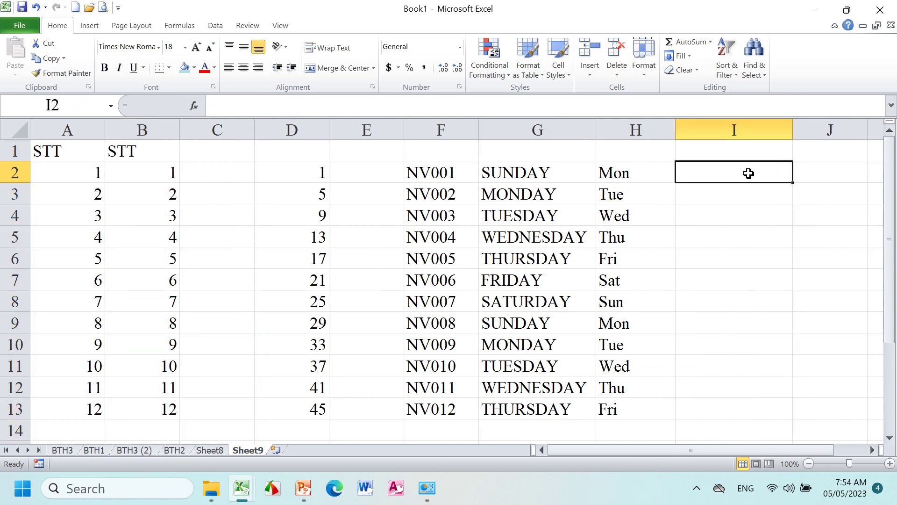
# - Enter Jan in I2 and fill the months Feb through Dec down to I13
pyautogui.write('j')
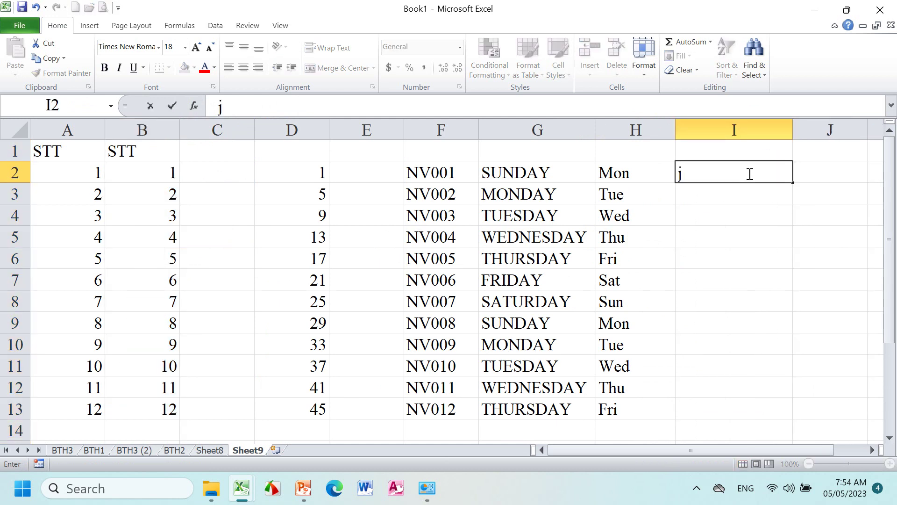
pyautogui.press('BackSpace')
pyautogui.write('Jan')
pyautogui.press('Return')
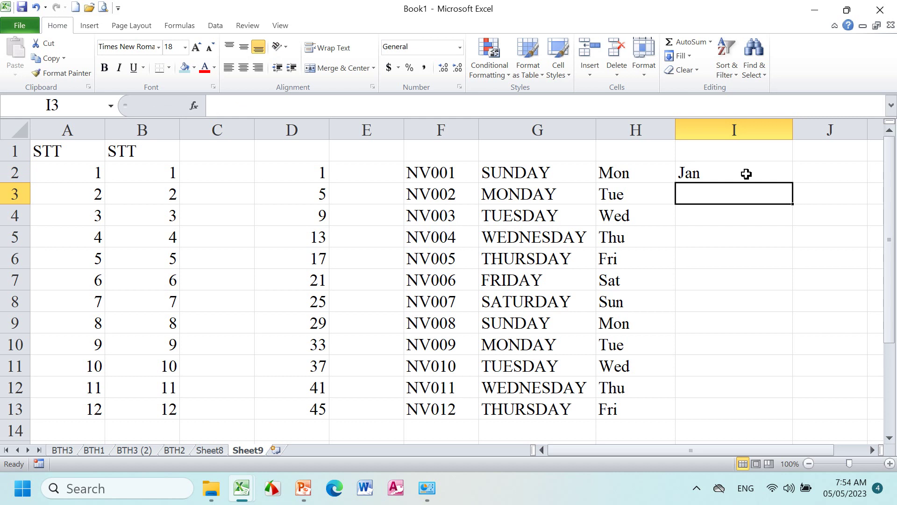
pyautogui.click(720, 170)
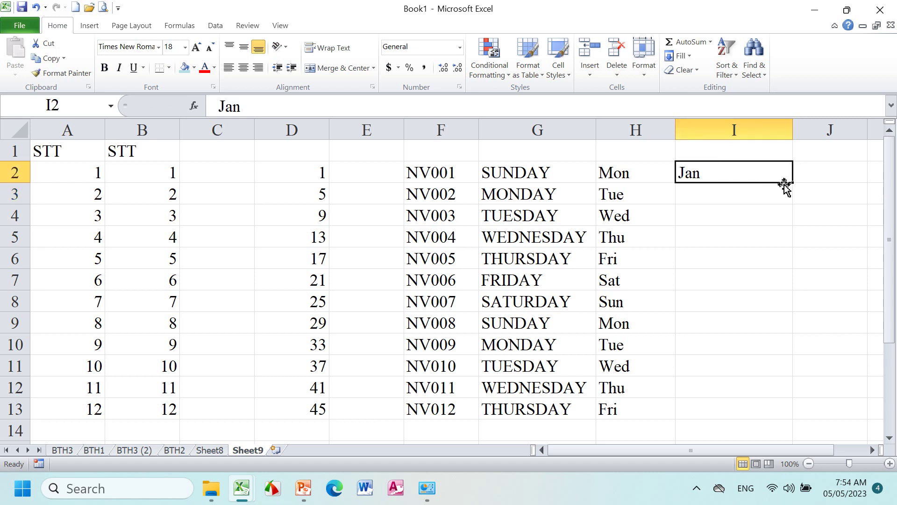
pyautogui.moveTo(793, 181); pyautogui.dragTo(789, 411)
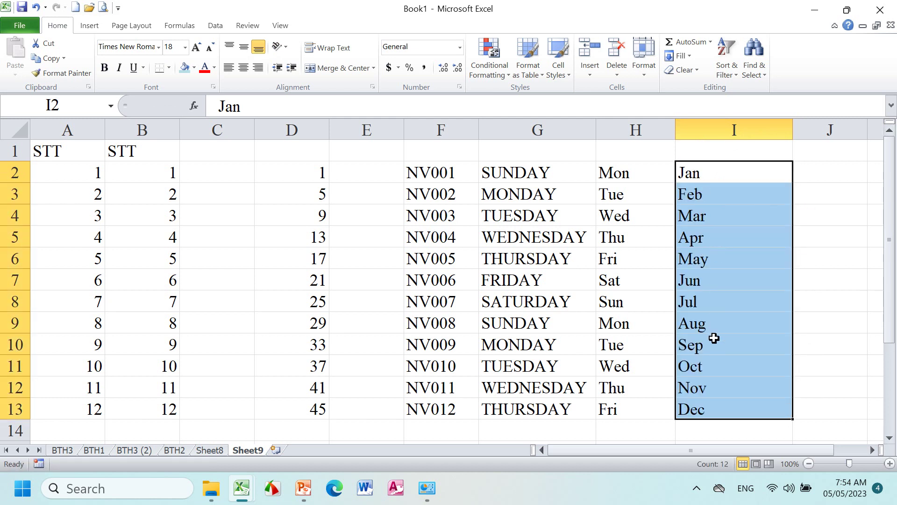
# - Narrow column I to fit the month names
pyautogui.moveTo(790, 132); pyautogui.dragTo(755, 133)
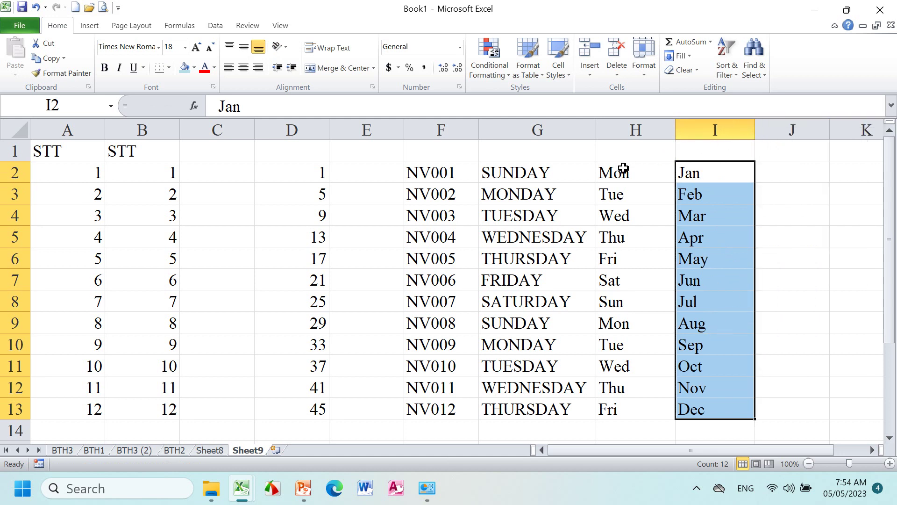
pyautogui.moveTo(828, 135); pyautogui.dragTo(828, 135)
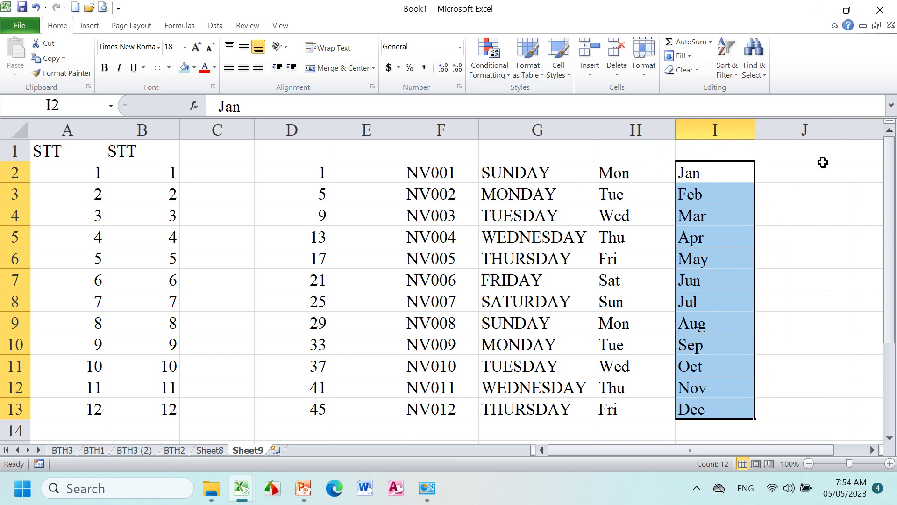
pyautogui.click(819, 177)
# - Enter 'thứ hai' in J2 and fill down to J13, which repeats it unchanged
pyautogui.write('thur')
pyautogui.write(' hai')
pyautogui.press('Return')
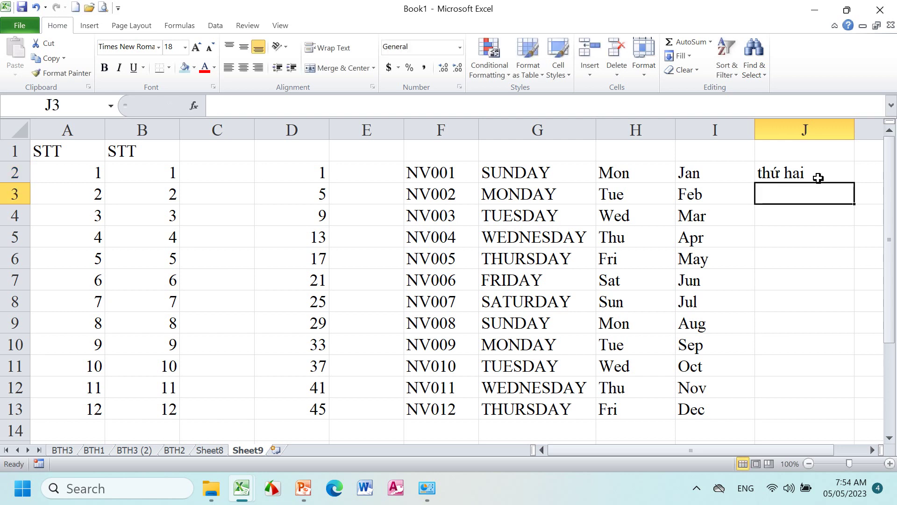
pyautogui.click(815, 170)
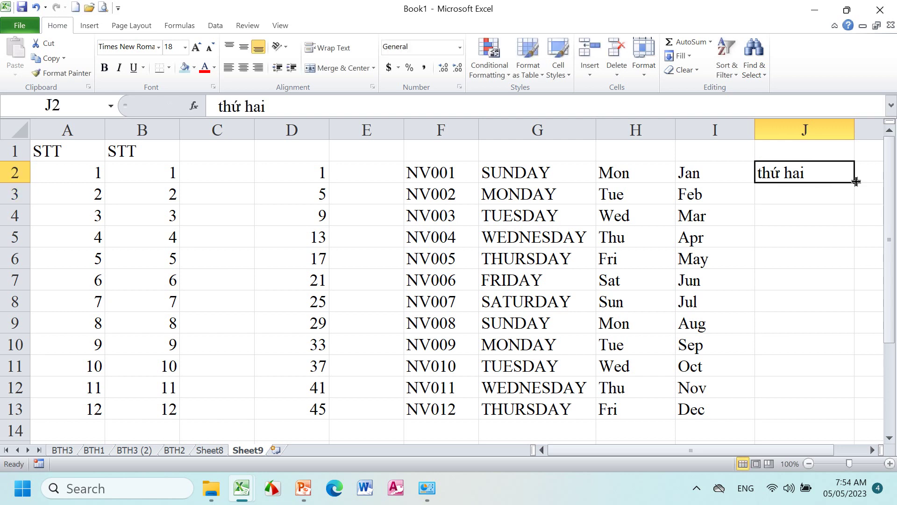
pyautogui.moveTo(854, 182); pyautogui.dragTo(849, 410)
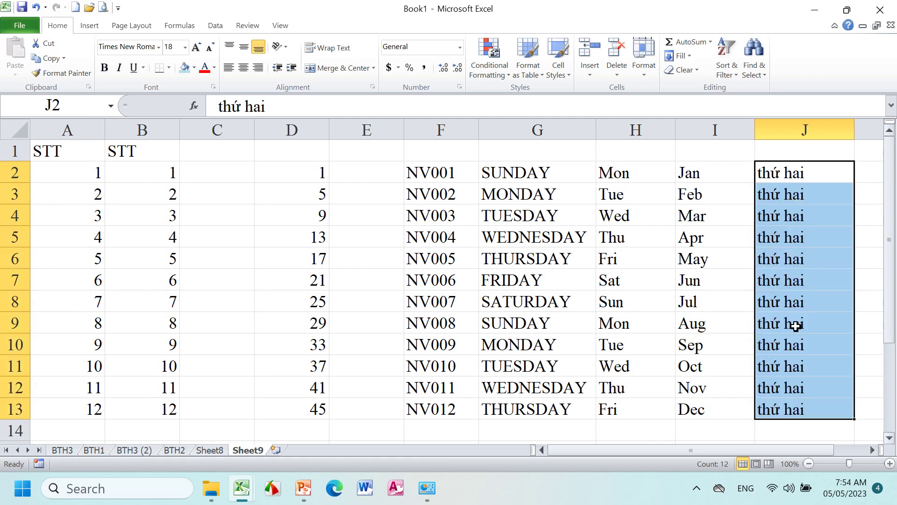
# - Select weekday columns G:H, then month column I, and return to the PowerPoint slides
pyautogui.click(531, 127)
pyautogui.moveTo(531, 127); pyautogui.dragTo(640, 129)
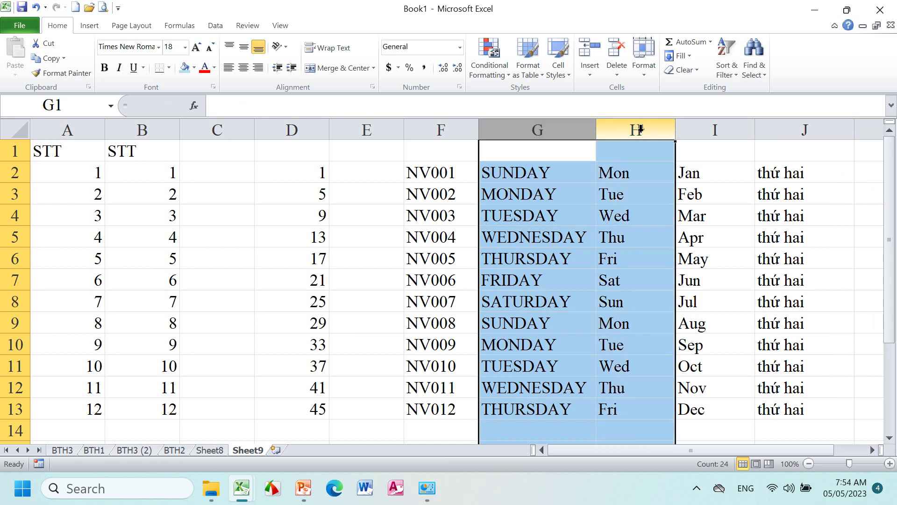
pyautogui.click(562, 124)
pyautogui.moveTo(576, 124); pyautogui.dragTo(622, 117)
pyautogui.click(707, 125)
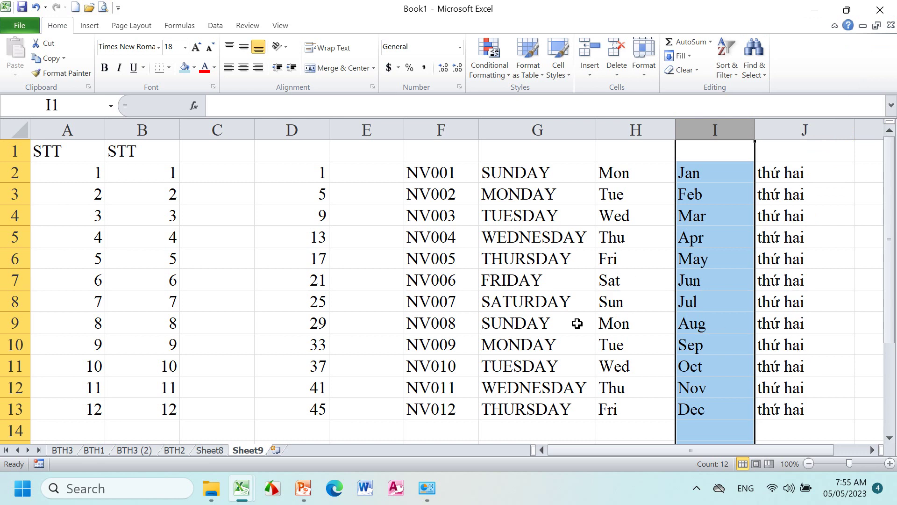
pyautogui.click(303, 488)
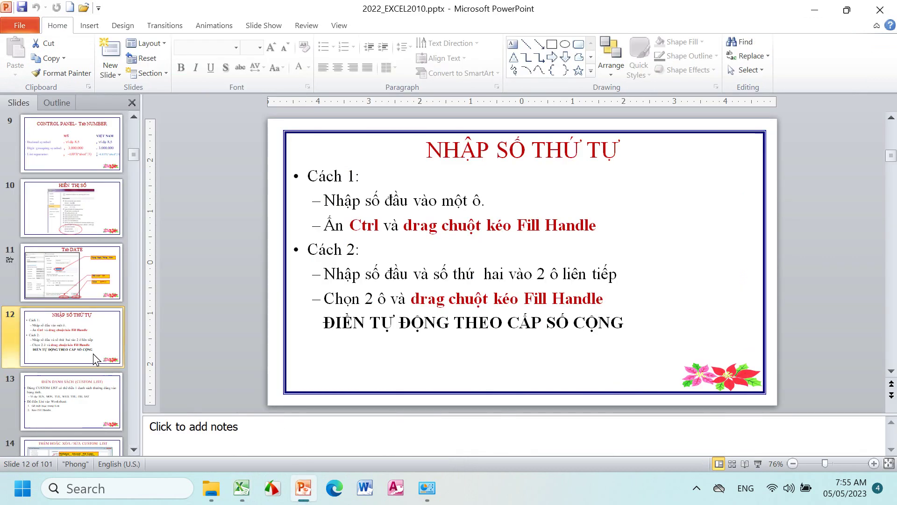
# - Page the PowerPoint deck to slides 13 and 14 on custom lists, then return to Excel
pyautogui.click(95, 401)
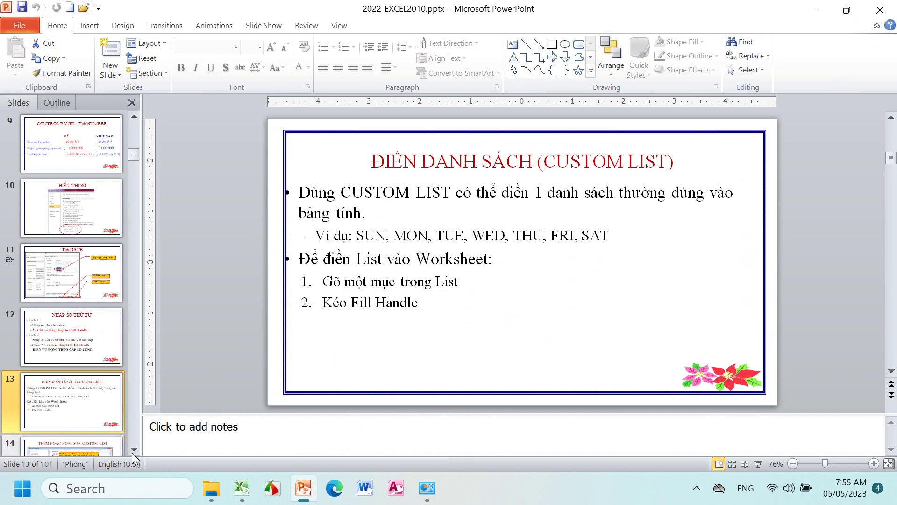
pyautogui.scroll(-1, 84, 416)
pyautogui.click(79, 423)
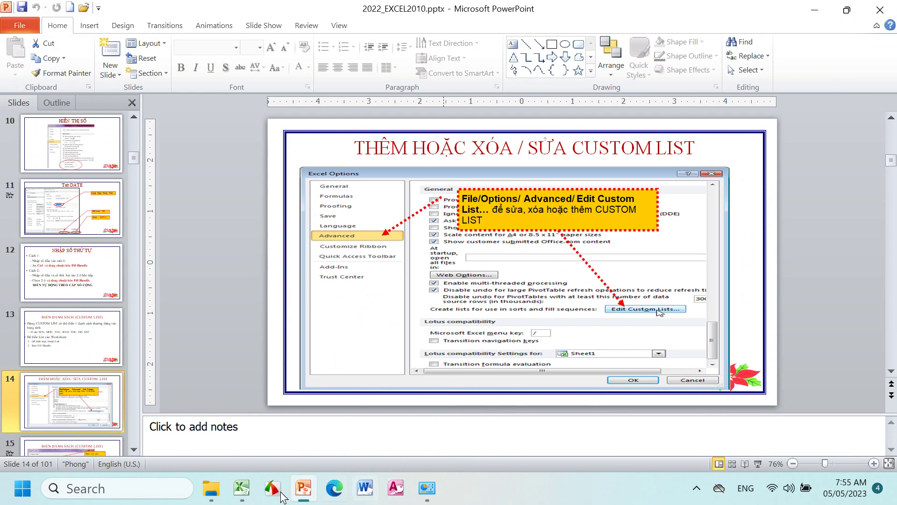
pyautogui.click(241, 488)
# - In Book1, open the Edit Custom Lists dialog from Excel Options' Advanced page
pyautogui.click(369, 443)
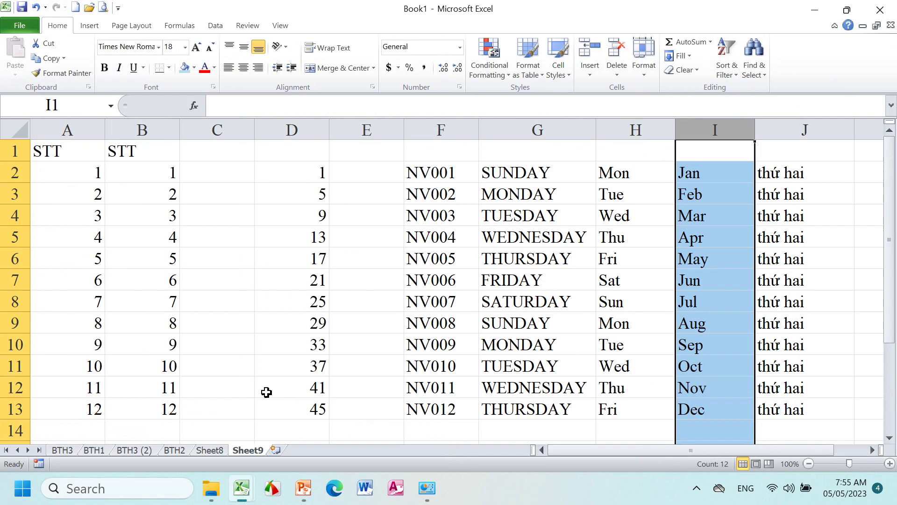
pyautogui.click(20, 25)
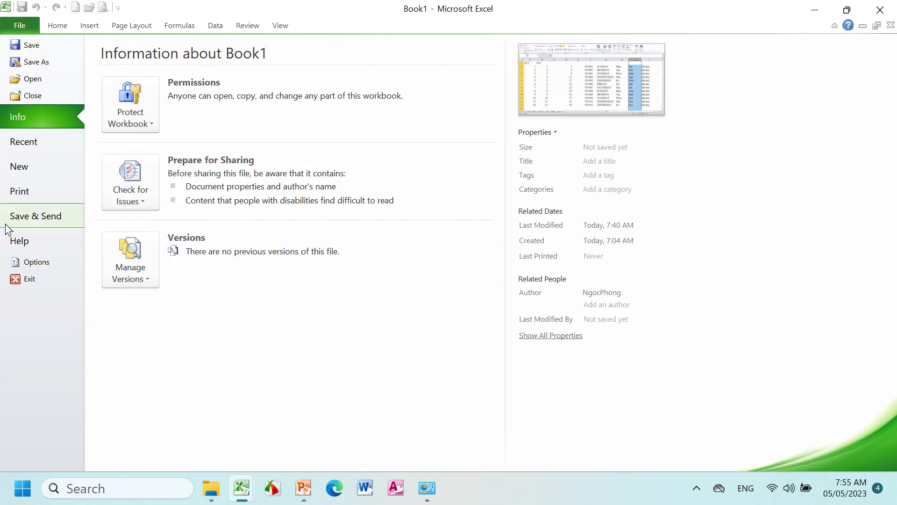
pyautogui.click(21, 260)
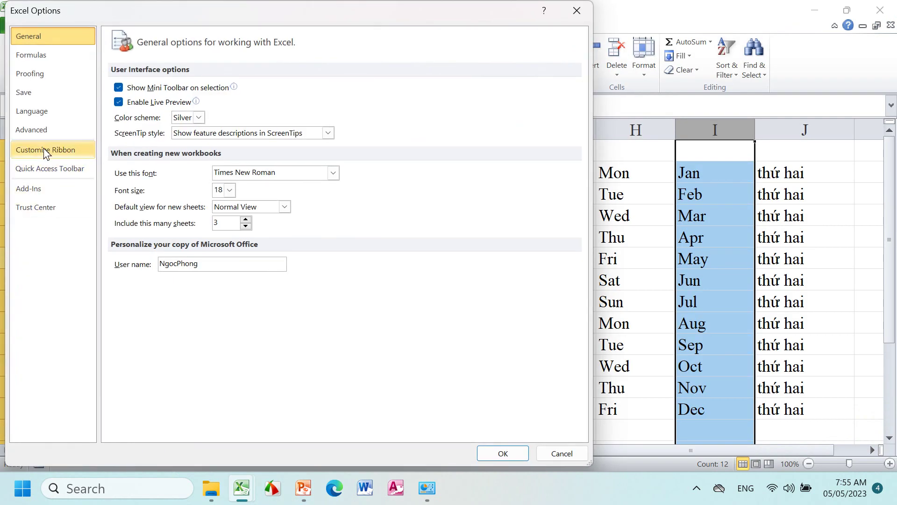
pyautogui.click(42, 131)
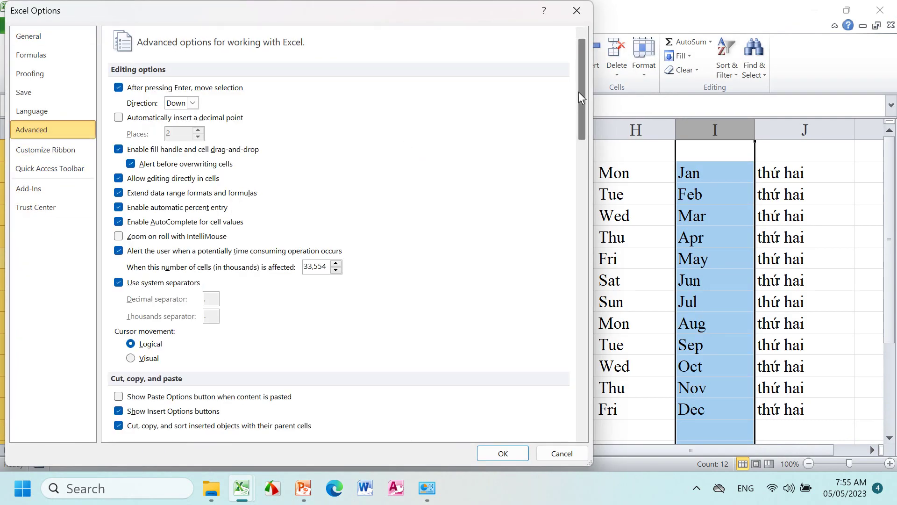
pyautogui.moveTo(580, 92); pyautogui.dragTo(552, 398)
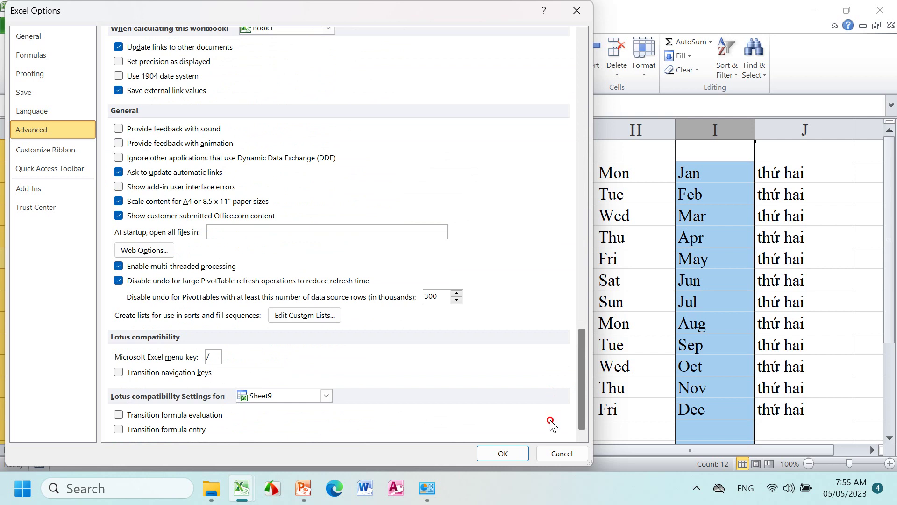
pyautogui.click(299, 316)
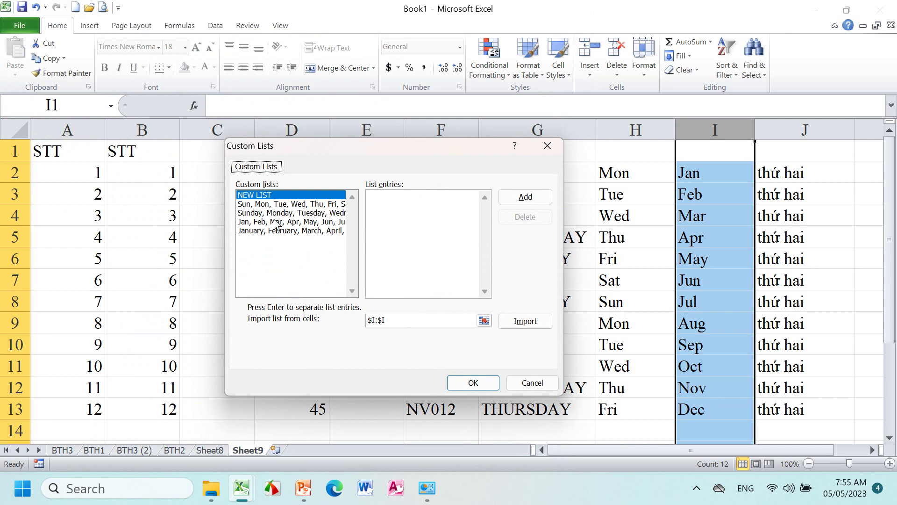
# - Review the four built-in weekday and month lists, then select NEW LIST
pyautogui.click(264, 206)
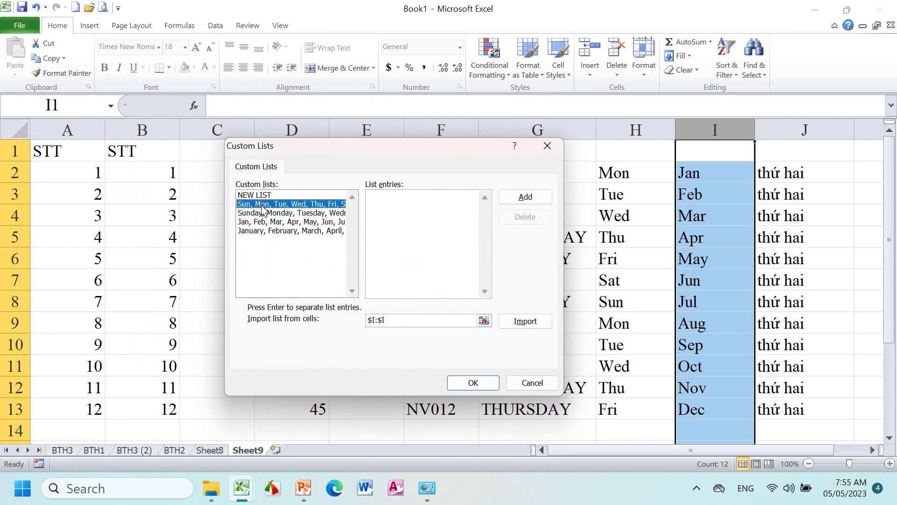
pyautogui.click(264, 214)
pyautogui.click(264, 222)
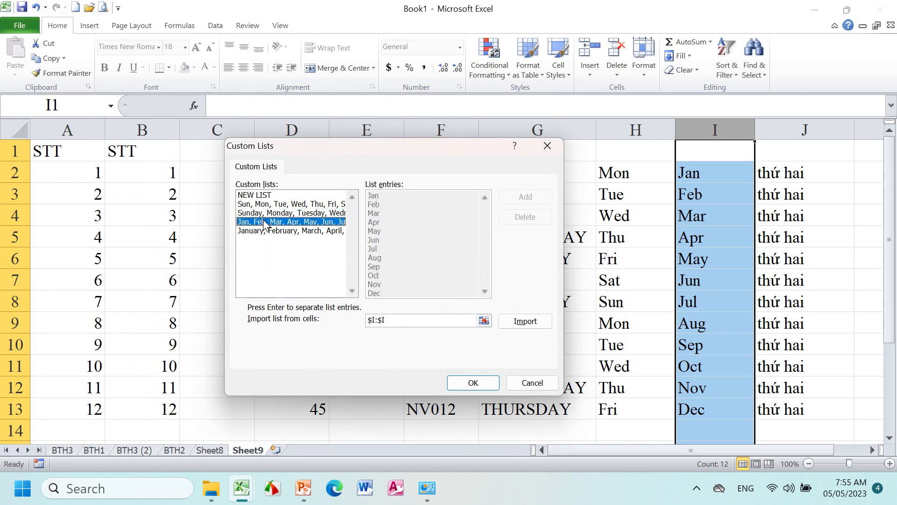
pyautogui.click(265, 231)
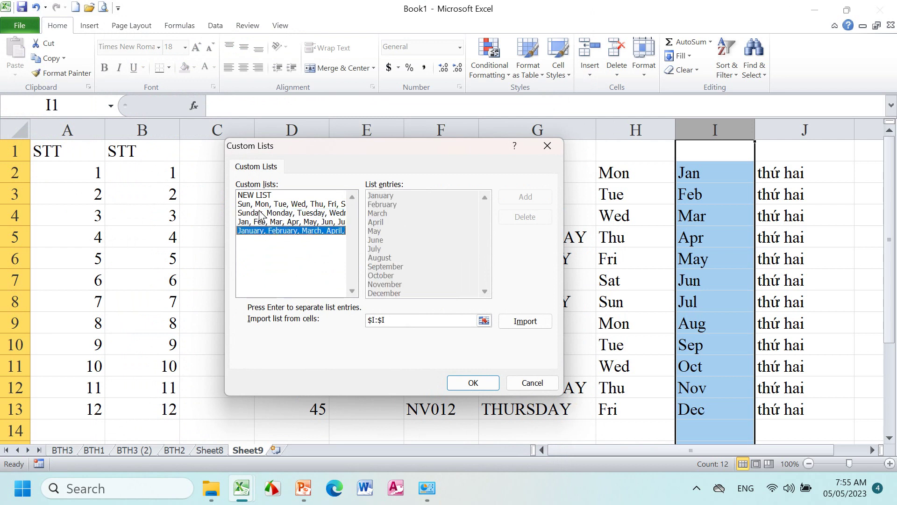
pyautogui.click(256, 195)
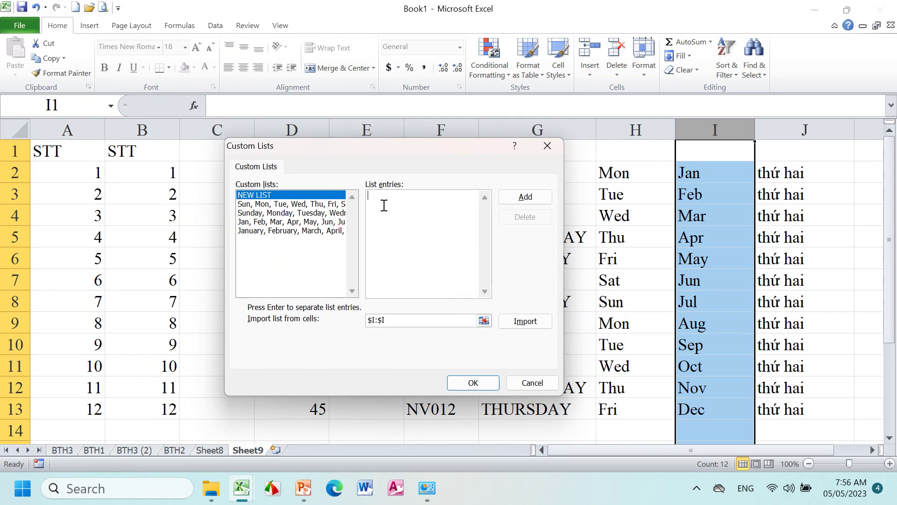
# - Enter the Vietnamese weekdays THỨ HAI through CHỦ NHẬT as a new custom list and add it
pyautogui.write('THU')
pyautogui.write('HAI')
pyautogui.press('Return')
pyautogui.write('HU')
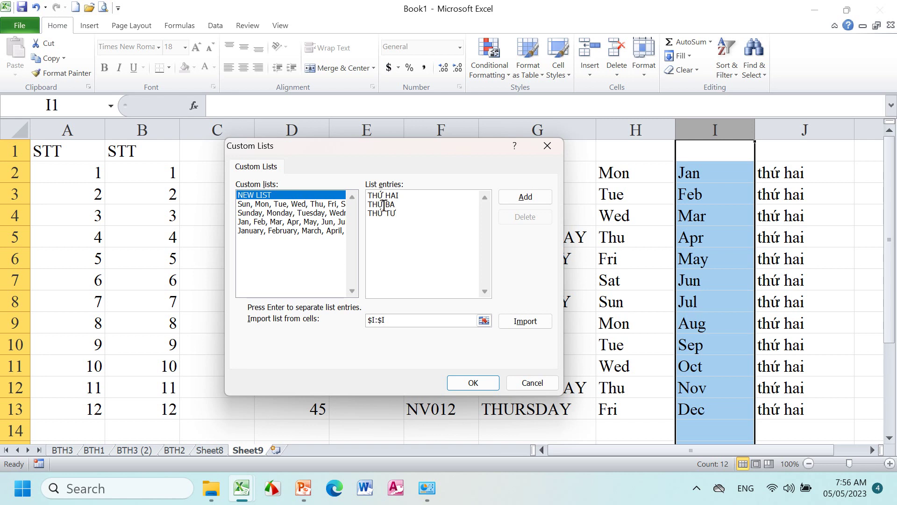
pyautogui.write('NA')
pyautogui.write('HU')
pyautogui.write('THU')
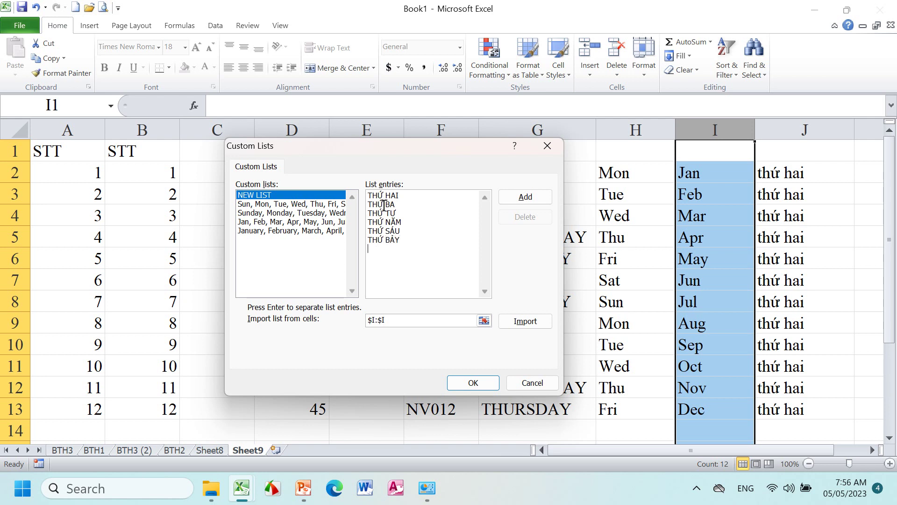
pyautogui.write('NHẬT')
pyautogui.click(509, 201)
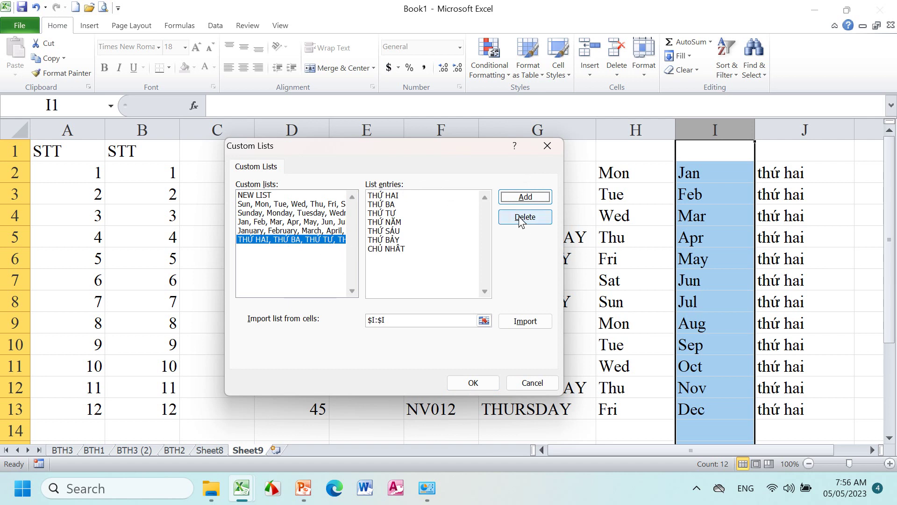
# - Review the stored lists, including the new THỨ HAI list, and close both dialogs with OK
pyautogui.click(308, 221)
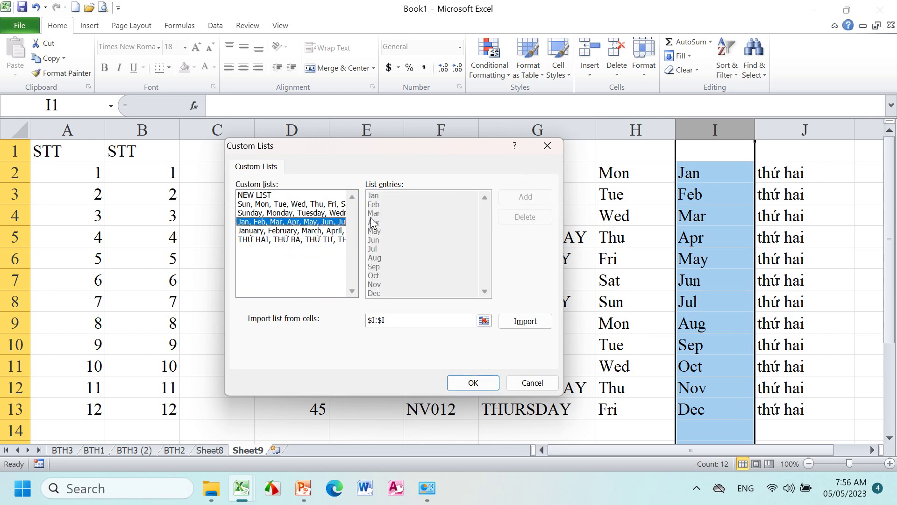
pyautogui.click(291, 230)
pyautogui.click(288, 204)
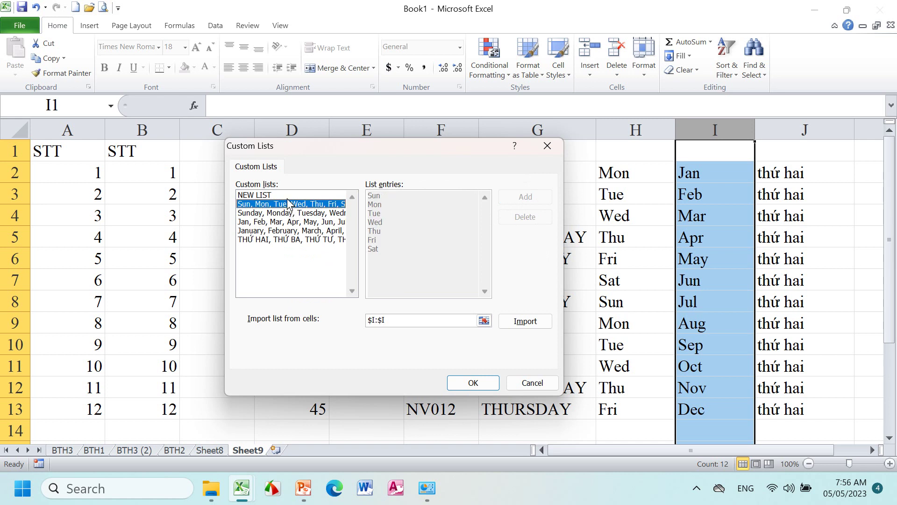
pyautogui.click(287, 196)
pyautogui.click(293, 213)
pyautogui.click(295, 230)
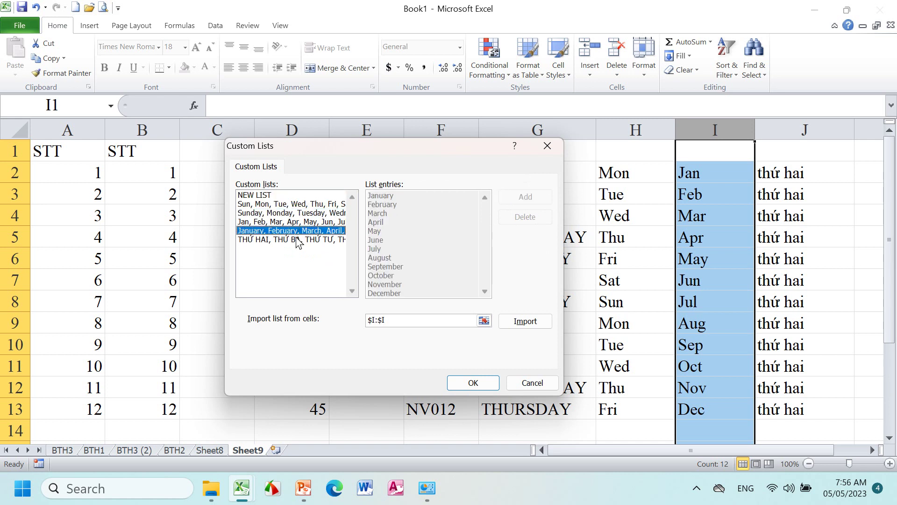
pyautogui.click(297, 239)
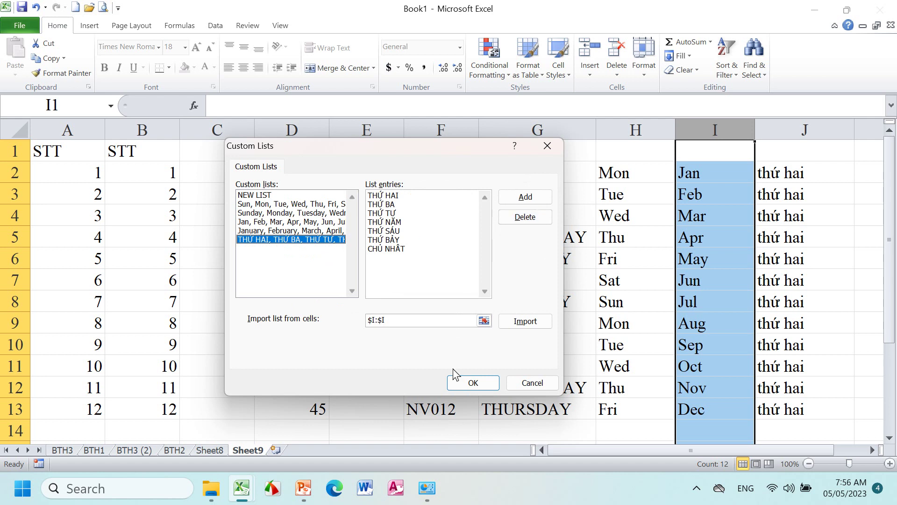
pyautogui.click(473, 383)
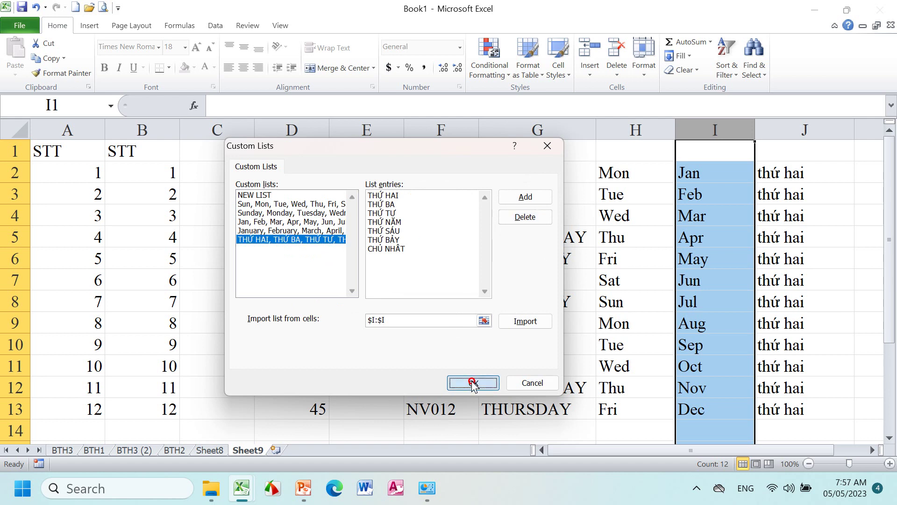
pyautogui.click(510, 456)
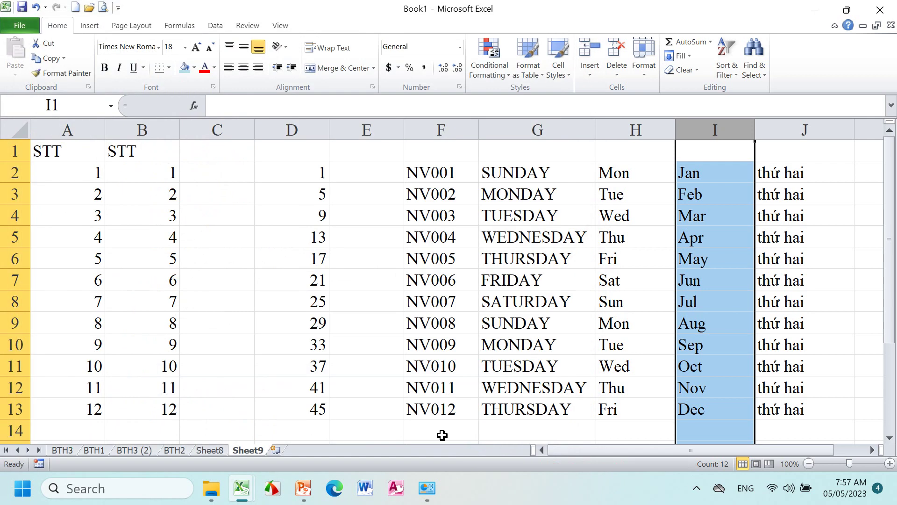
# - On a new sheet, widen column D, enter THỨ BA in D3 and fill it down to D12
pyautogui.click(275, 451)
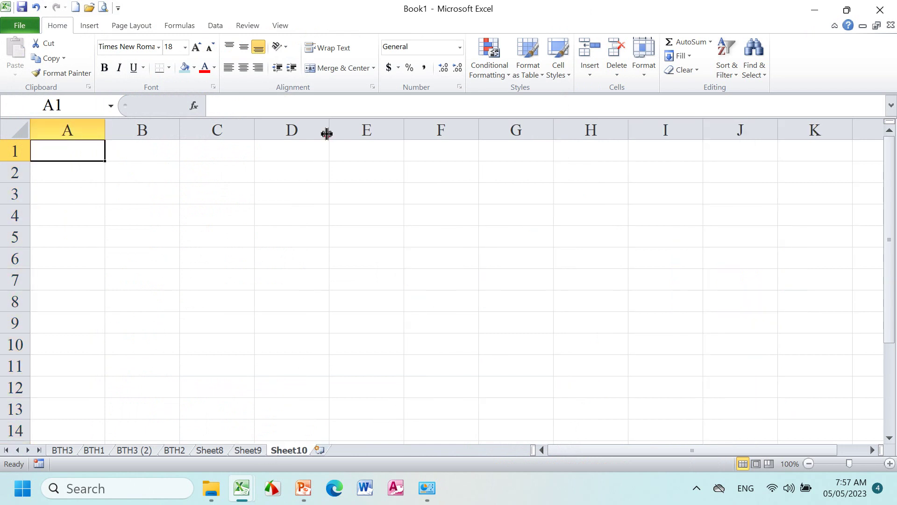
pyautogui.moveTo(329, 131); pyautogui.dragTo(369, 131)
pyautogui.click(342, 194)
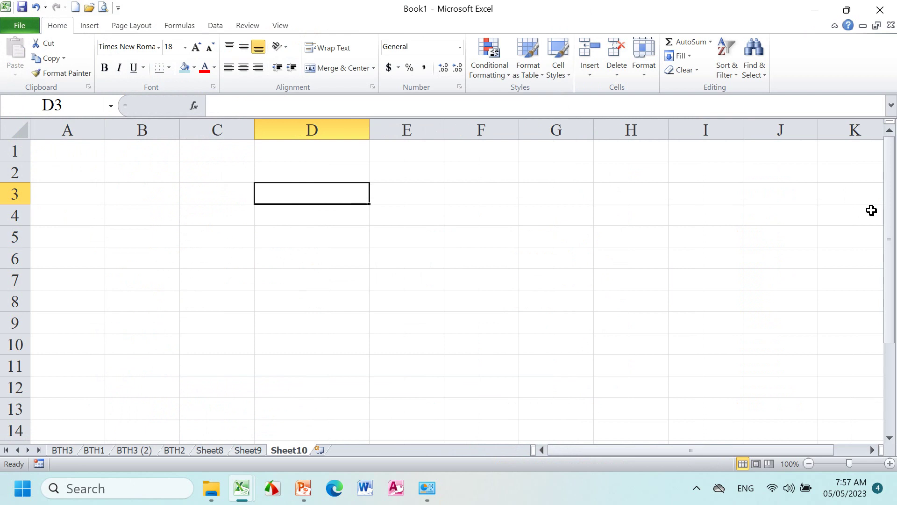
pyautogui.write('THUws ')
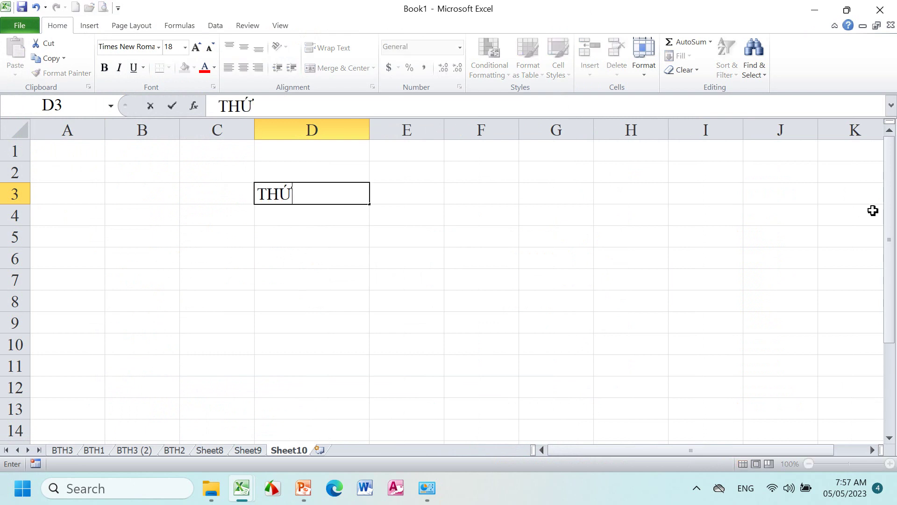
pyautogui.write('BA')
pyautogui.press('Return')
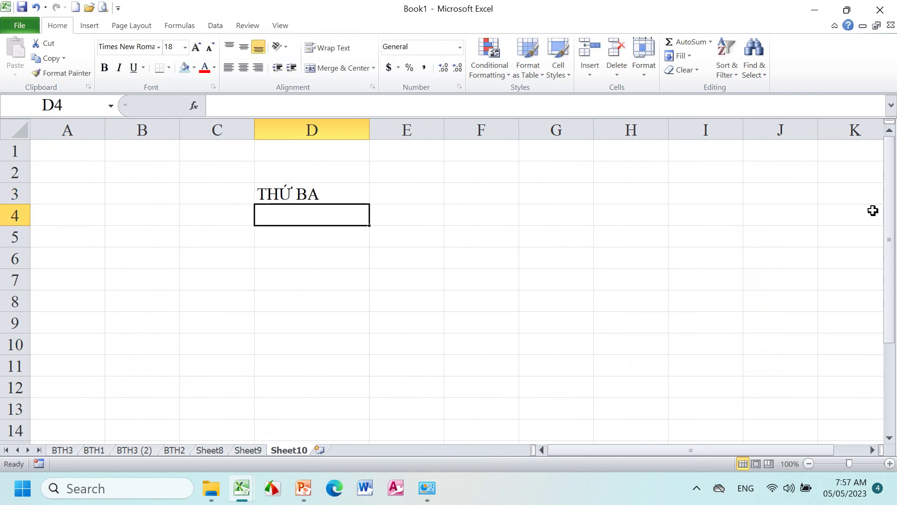
pyautogui.click(324, 189)
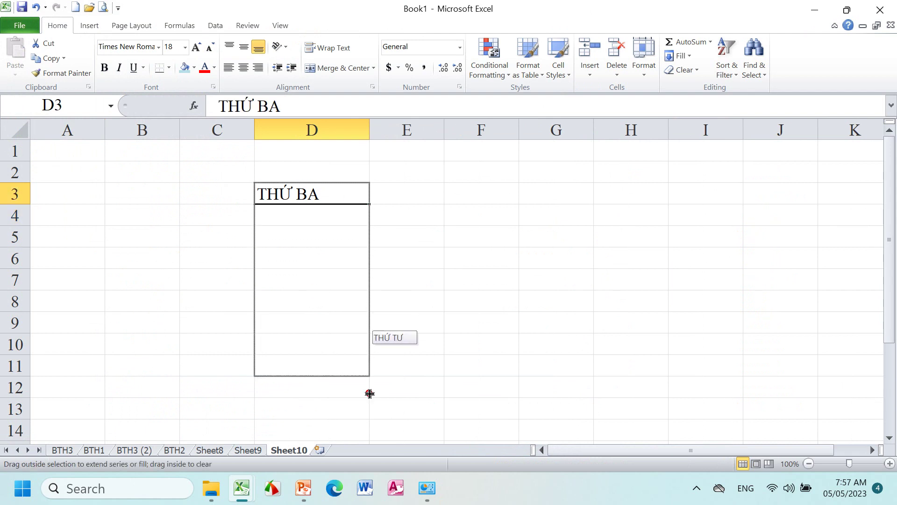
pyautogui.moveTo(368, 202); pyautogui.dragTo(388, 394)
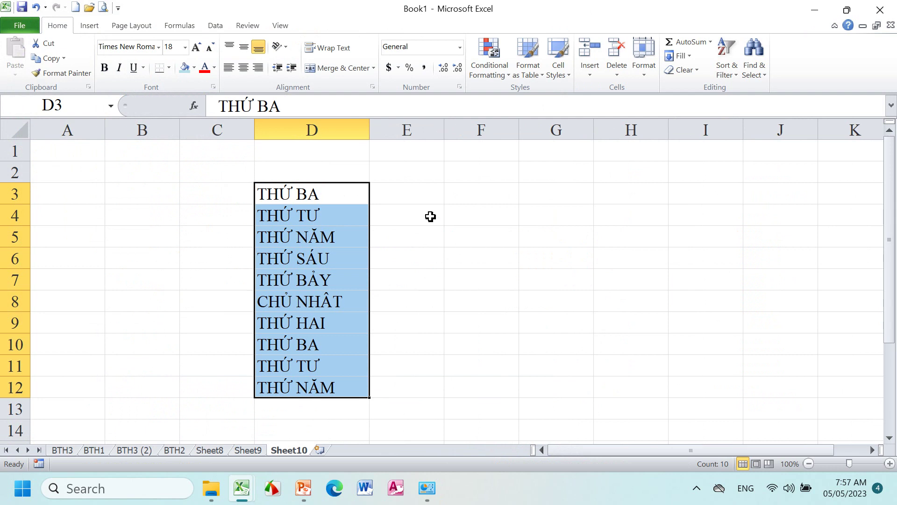
# - Widen column E, enter CHỦ NHẬT in E3 and fill the weekdays down to E12
pyautogui.moveTo(443, 129); pyautogui.dragTo(513, 129)
pyautogui.click(483, 191)
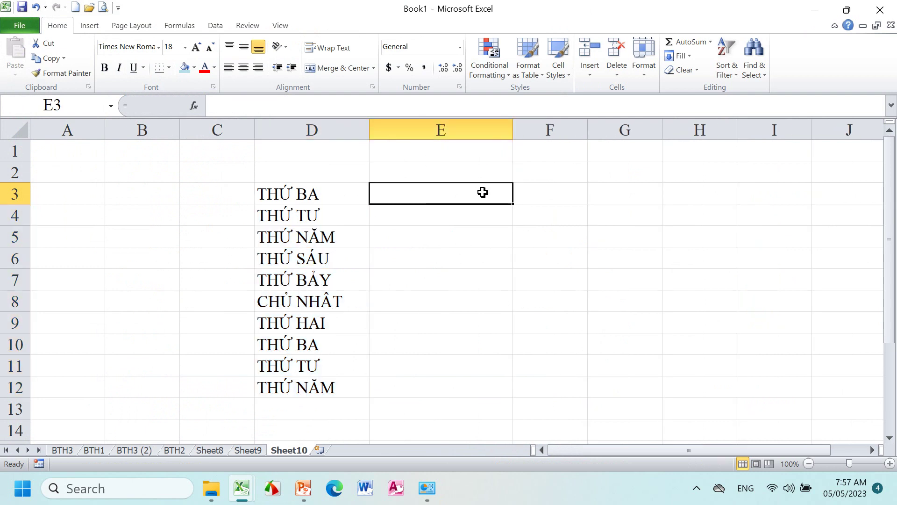
pyautogui.write('CHU')
pyautogui.write(' NHA')
pyautogui.write('T')
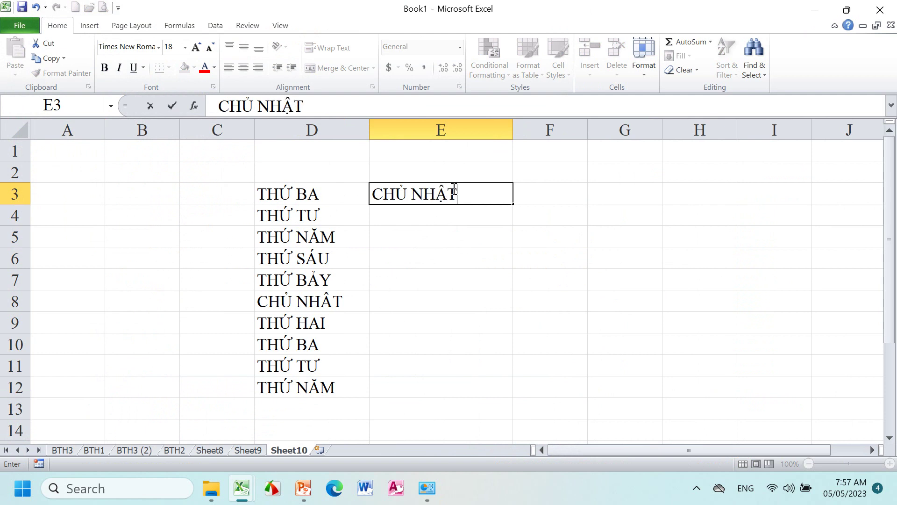
pyautogui.press('Return')
pyautogui.click(457, 188)
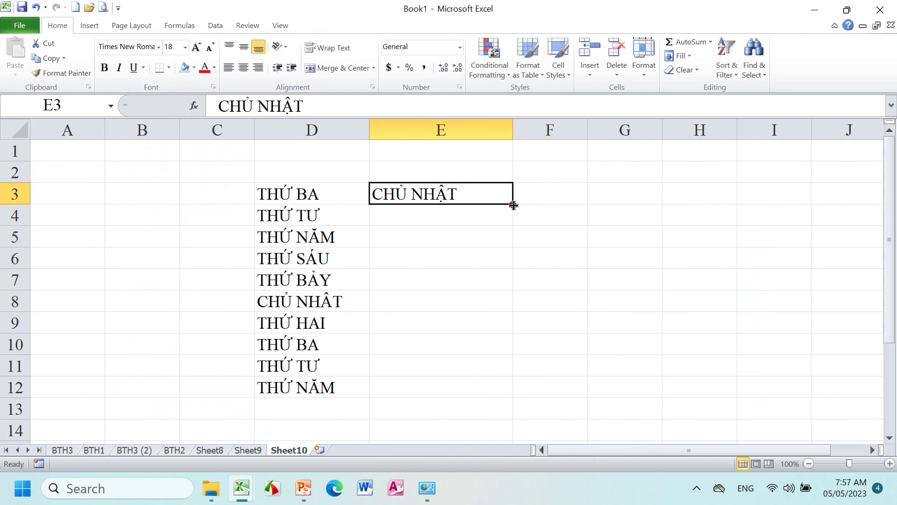
pyautogui.moveTo(508, 206); pyautogui.dragTo(513, 395)
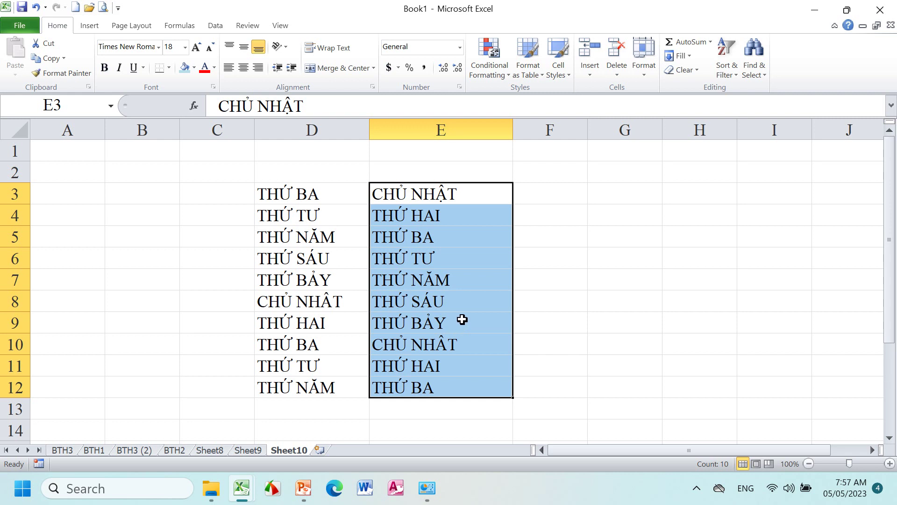
pyautogui.click(303, 488)
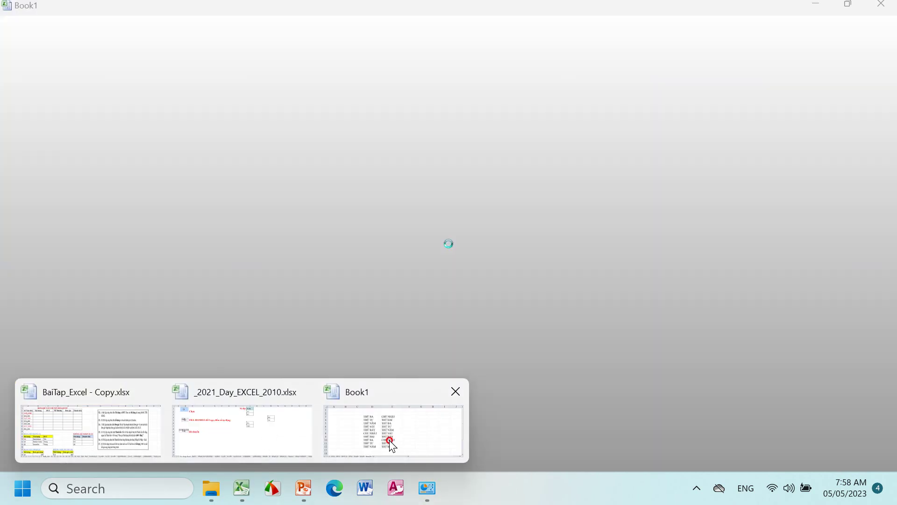
# - Bring the _2021_Day_EXCEL_2010.xlsx workbook to the front from the Excel taskbar icon
pyautogui.click(388, 440)
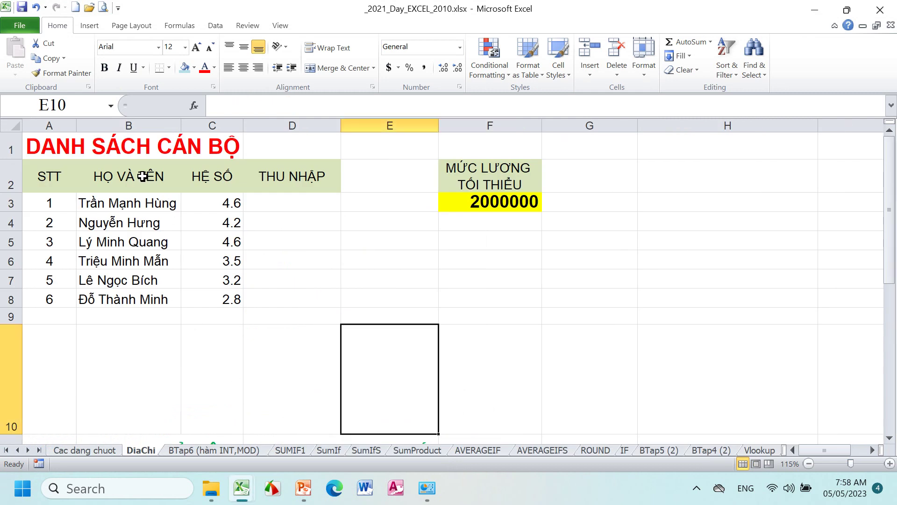
# - Select the HỌ VÀ TÊN heading and the six staff names in B2:B8
pyautogui.moveTo(143, 176); pyautogui.dragTo(132, 292)
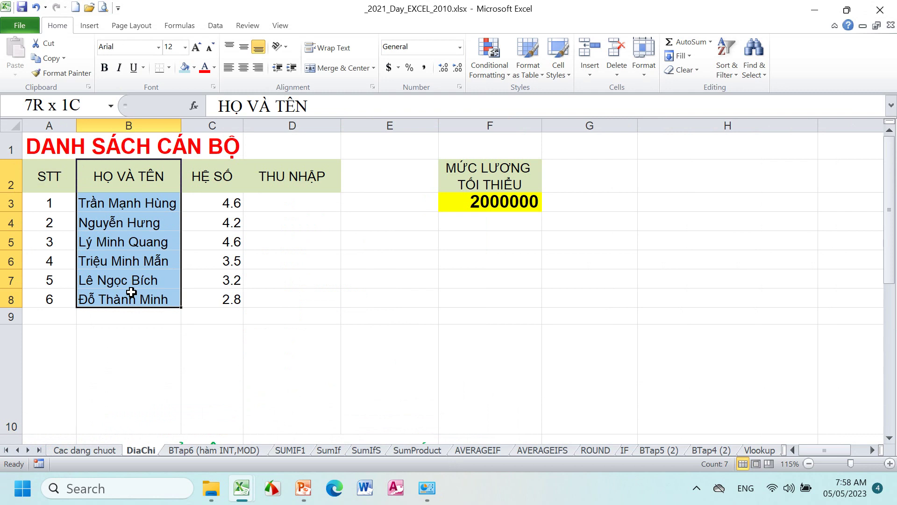
pyautogui.moveTo(131, 292); pyautogui.dragTo(131, 293)
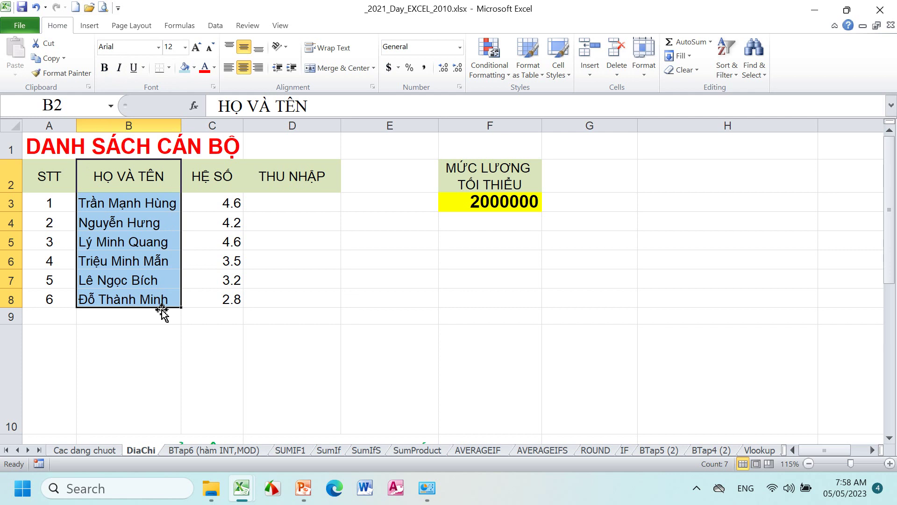
# - Import $B$2:$B$8 as a custom list via Options > Advanced > Edit Custom Lists, then confirm with OK twice
pyautogui.click(31, 27)
pyautogui.click(37, 263)
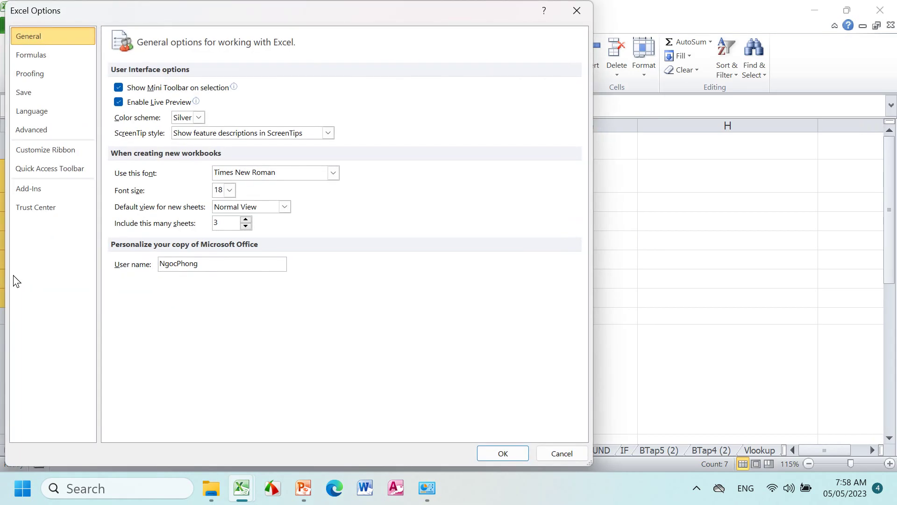
pyautogui.click(42, 134)
pyautogui.moveTo(579, 109); pyautogui.dragTo(567, 400)
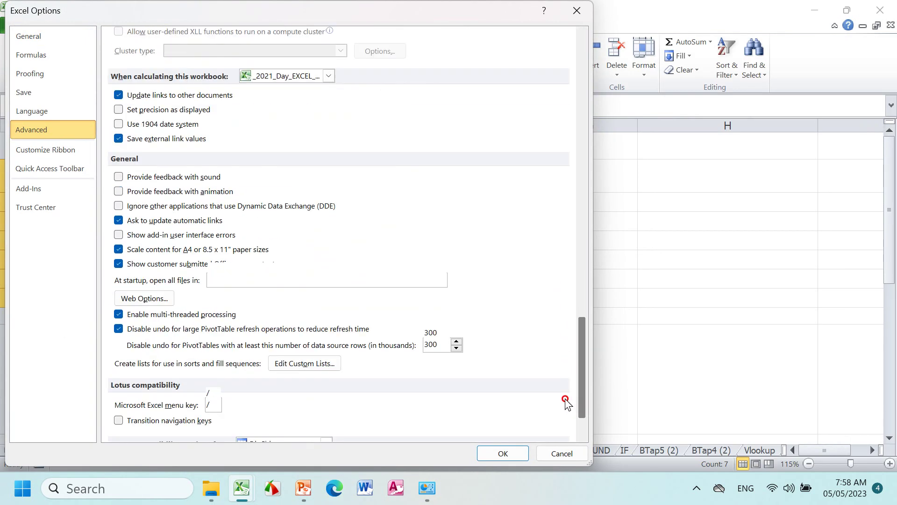
pyautogui.click(314, 315)
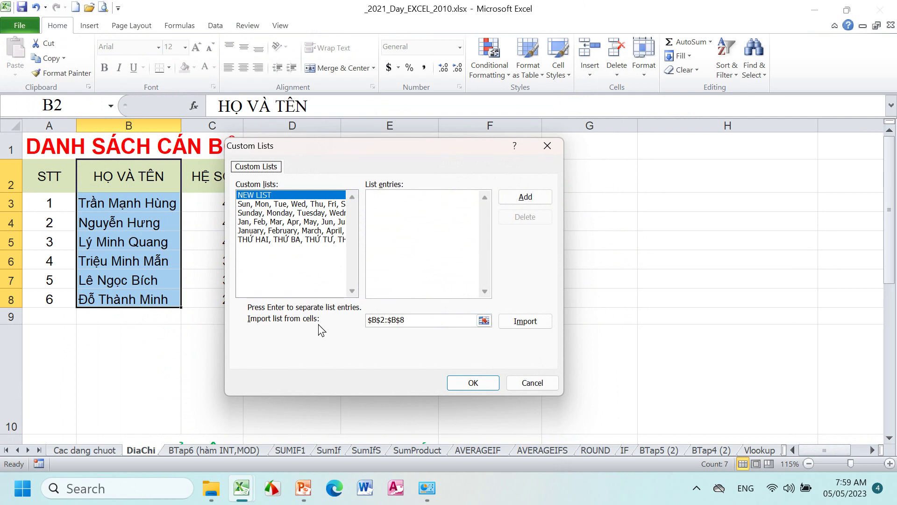
pyautogui.click(520, 322)
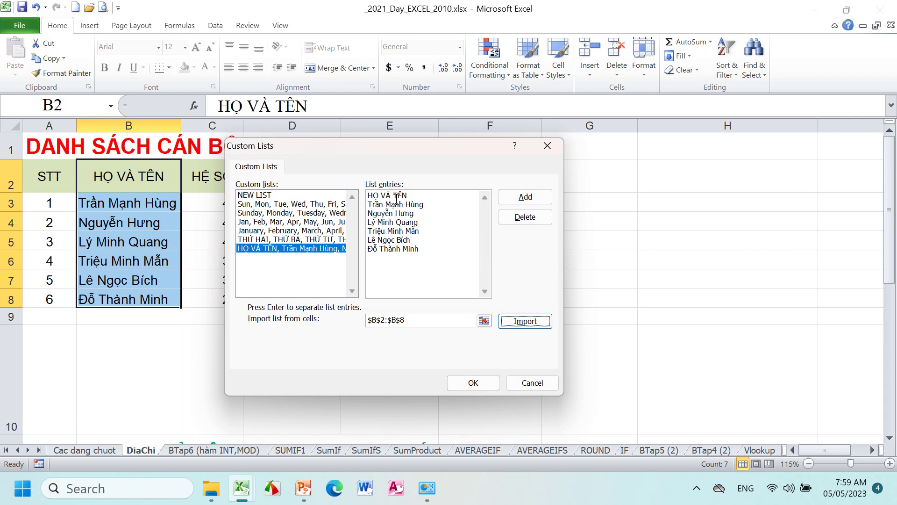
pyautogui.click(518, 200)
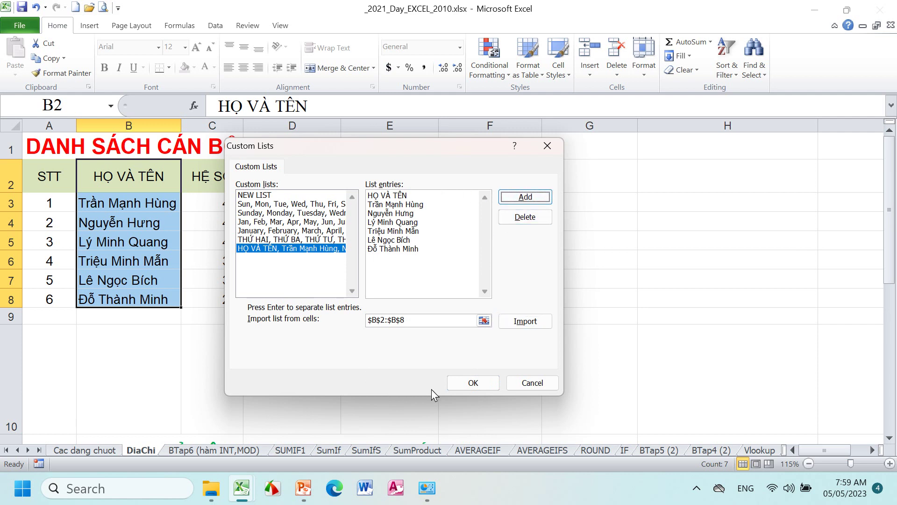
pyautogui.click(483, 385)
pyautogui.click(500, 453)
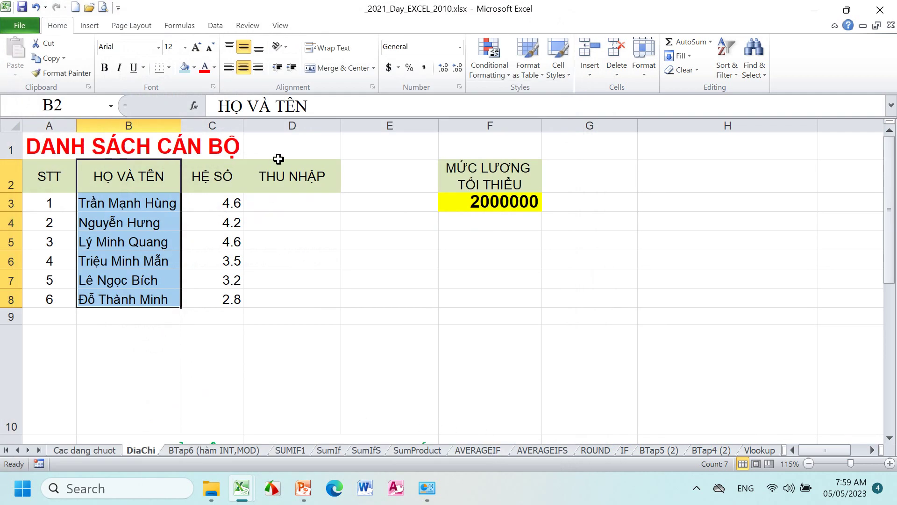
# - In new workbook Book2, enter HỌ VÀ TÊN in C3, fill the staff names down, and clear the repeated heading in C10
pyautogui.click(75, 8)
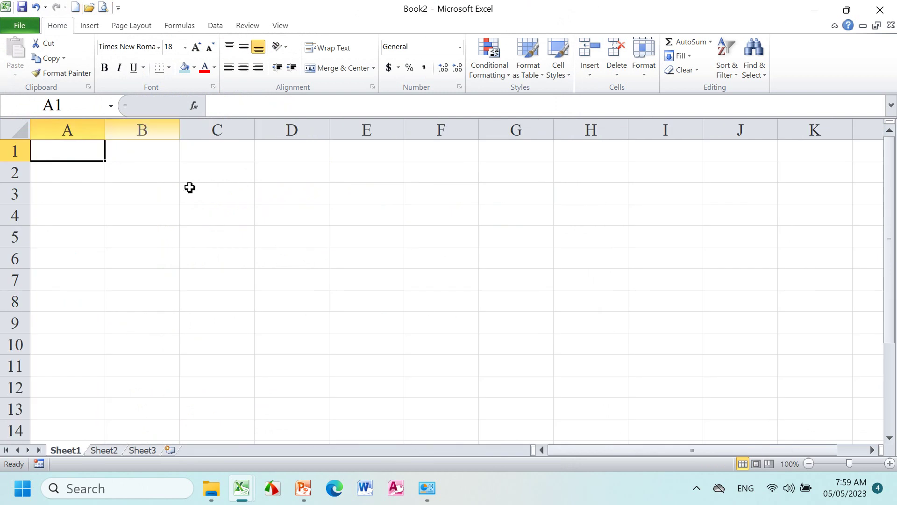
pyautogui.moveTo(255, 131); pyautogui.dragTo(432, 131)
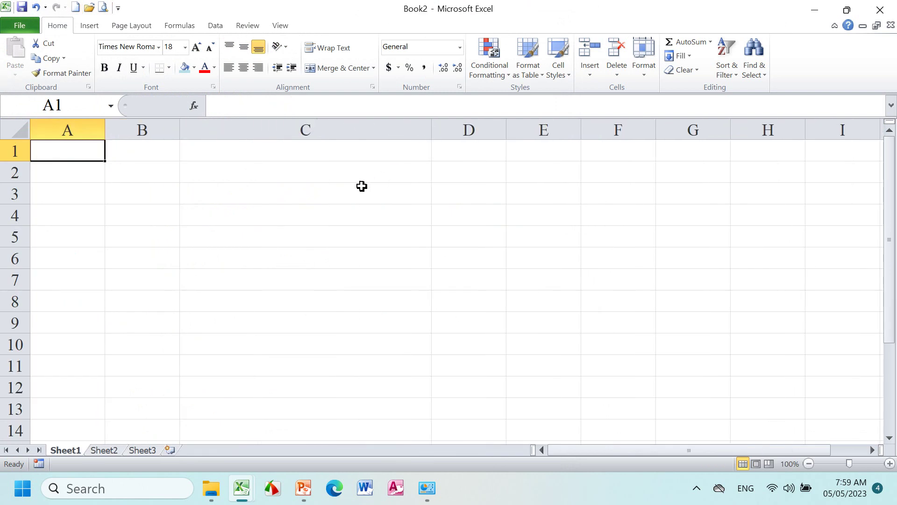
pyautogui.click(365, 184)
pyautogui.write('HO')
pyautogui.write('VÀ')
pyautogui.write('T')
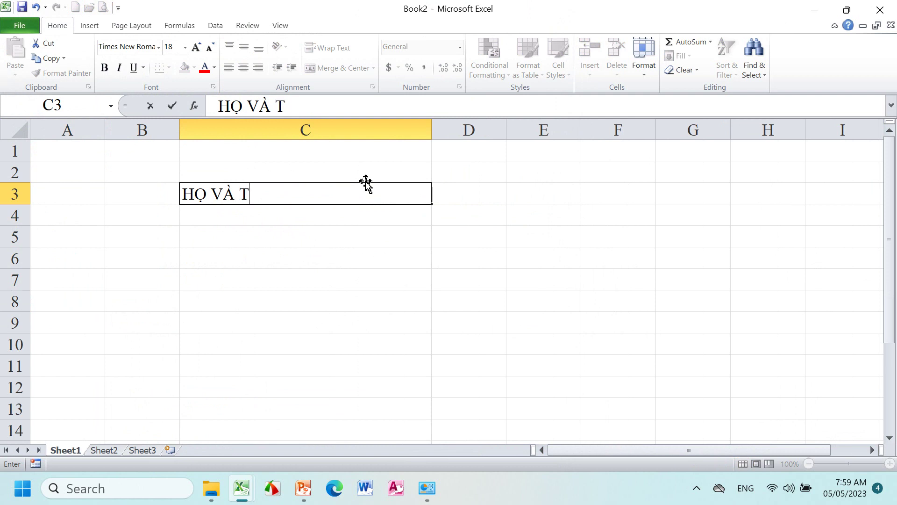
pyautogui.write('EN')
pyautogui.press('Return')
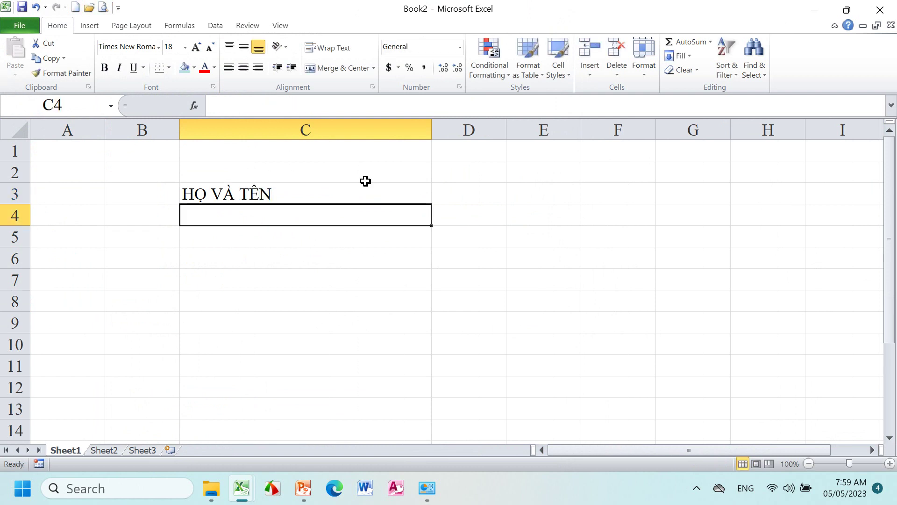
pyautogui.click(365, 181)
pyautogui.click(417, 195)
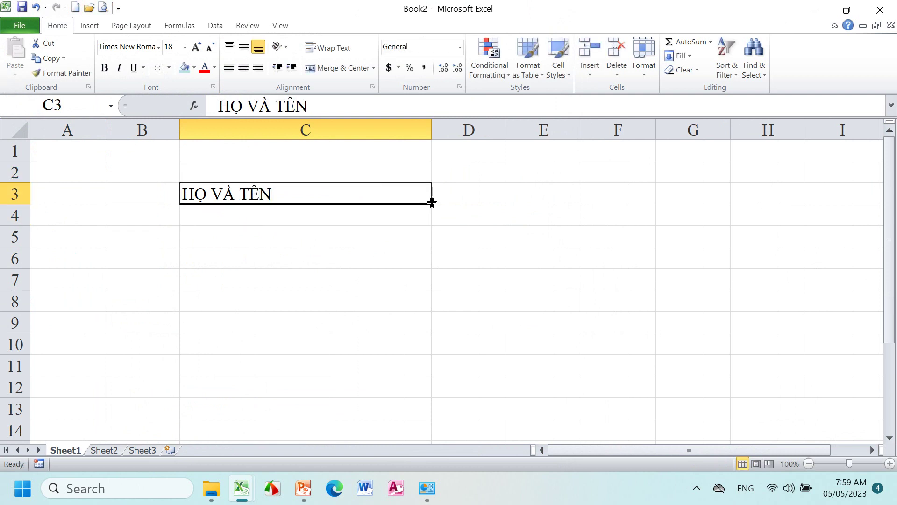
pyautogui.moveTo(431, 204); pyautogui.dragTo(431, 353)
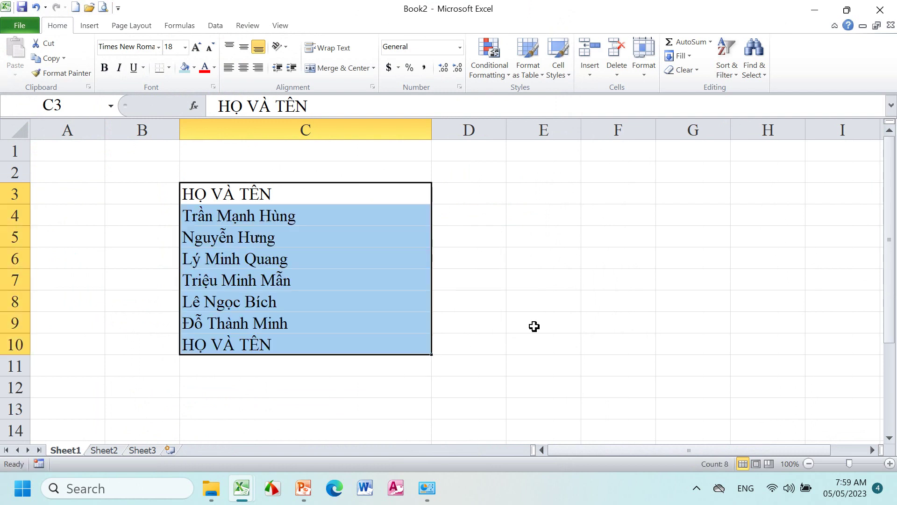
pyautogui.click(229, 345)
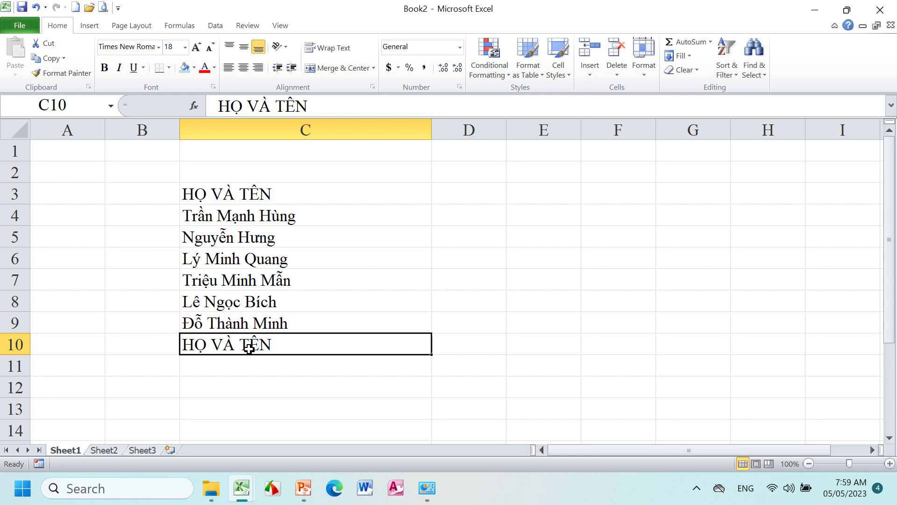
pyautogui.press('Delete')
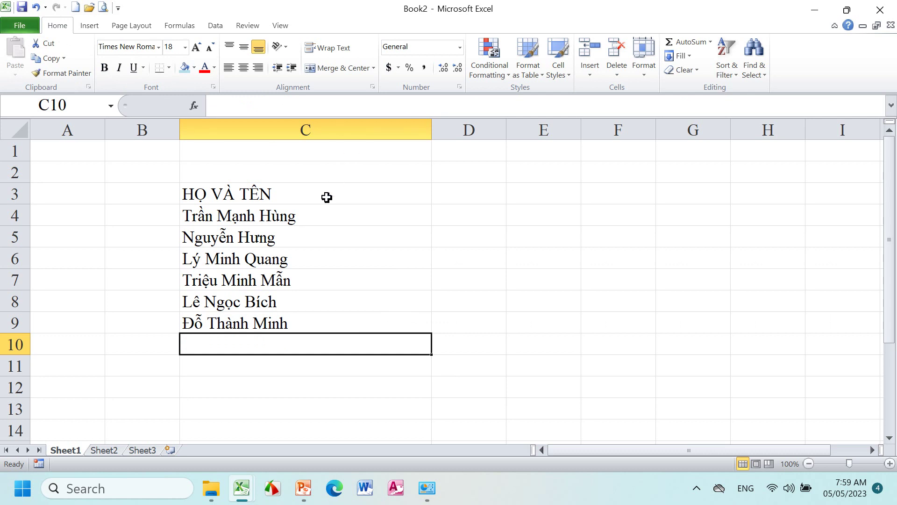
# - Check the names in C3:C9, widen column D and select D3
pyautogui.click(260, 194)
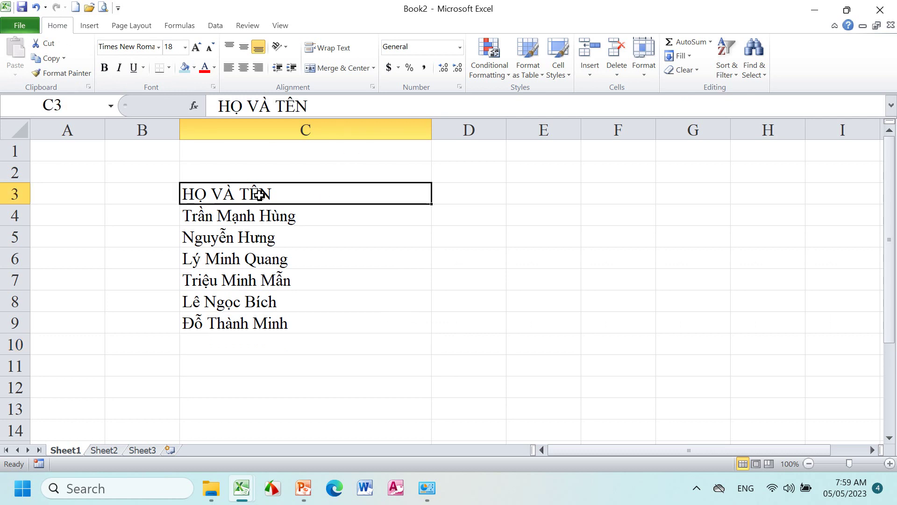
pyautogui.click(248, 222)
pyautogui.click(241, 241)
pyautogui.click(240, 262)
pyautogui.click(239, 315)
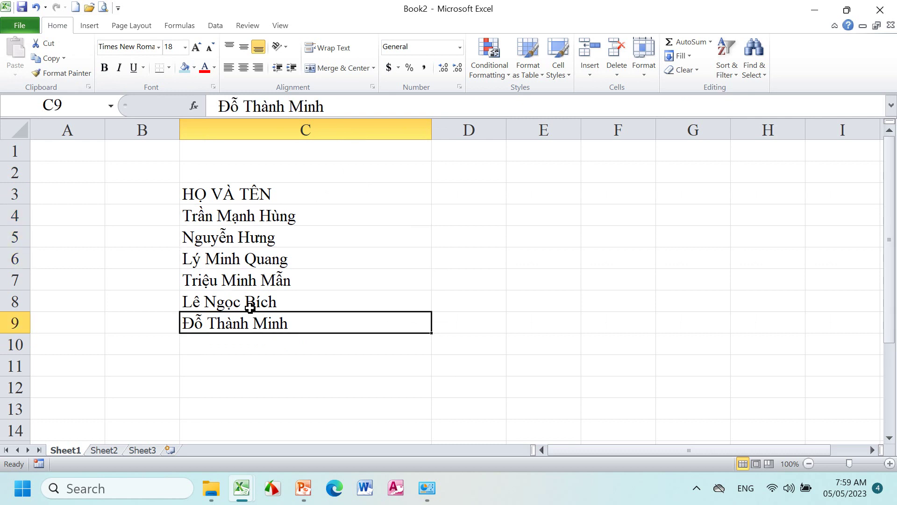
pyautogui.moveTo(506, 130); pyautogui.dragTo(586, 130)
pyautogui.click(555, 196)
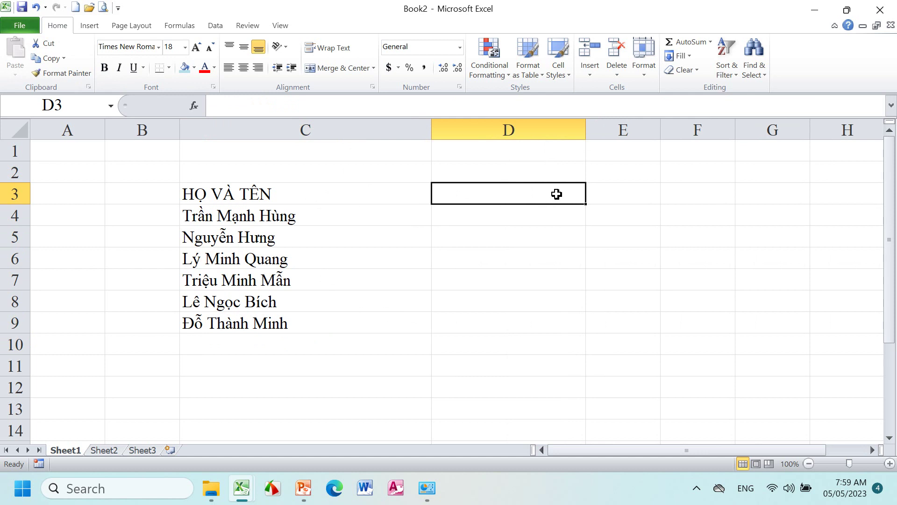
# - Enter one staff name in capitals in D3 and fill the custom list down to D9
pyautogui.write('LE')
pyautogui.write('N')
pyautogui.write('Ọ')
pyautogui.press('BackSpace')
pyautogui.write('HỌC')
pyautogui.press('BackSpace')
pyautogui.press('BackSpace')
pyautogui.press('BackSpace')
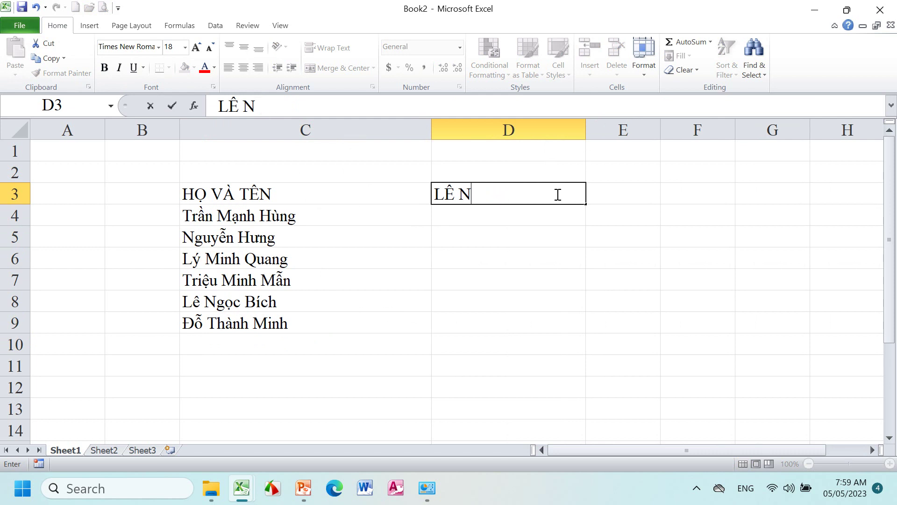
pyautogui.write('GO')
pyautogui.write('C BI')
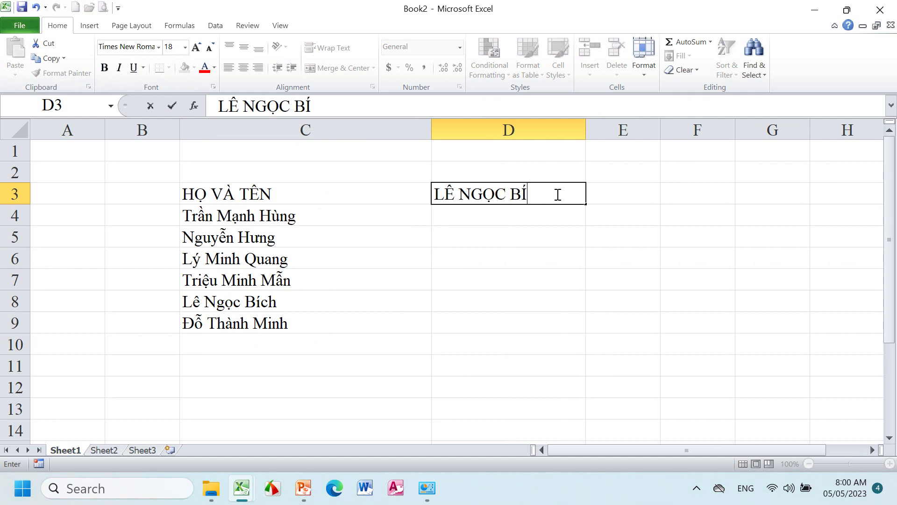
pyautogui.write('CH')
pyautogui.press('Return')
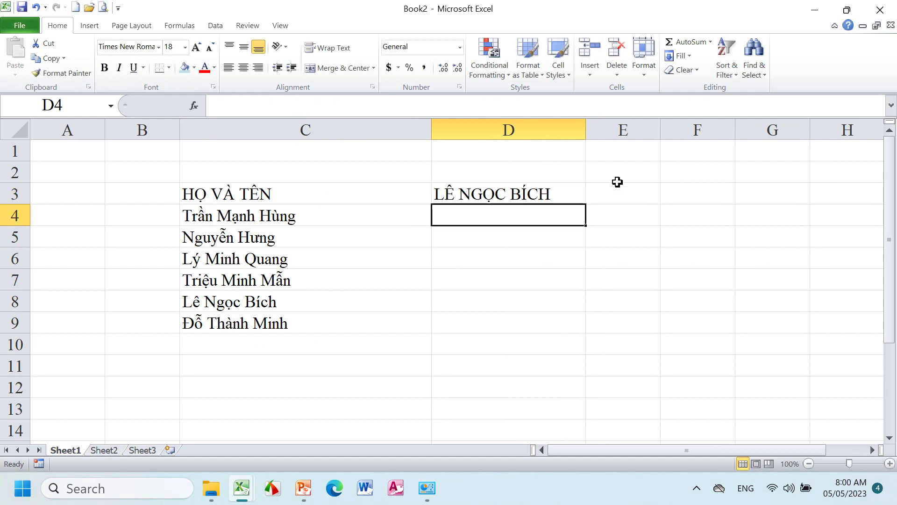
pyautogui.click(557, 201)
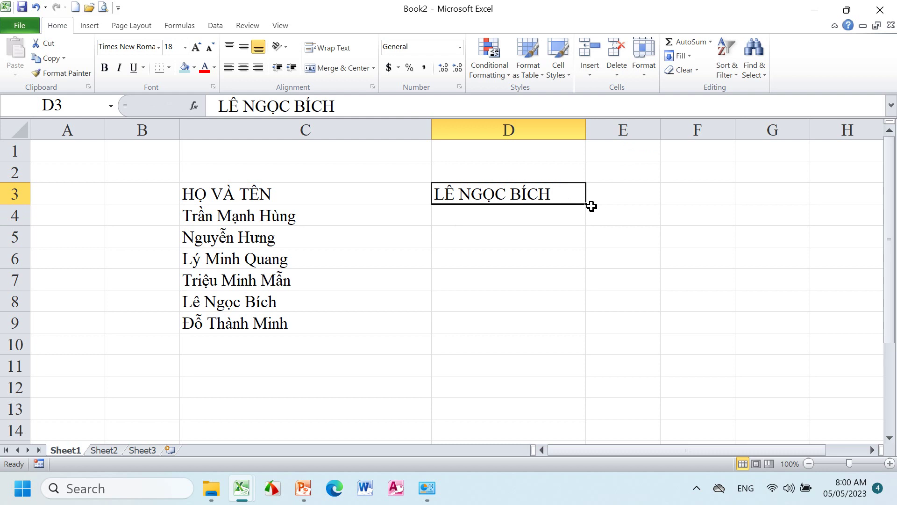
pyautogui.moveTo(587, 203); pyautogui.dragTo(585, 327)
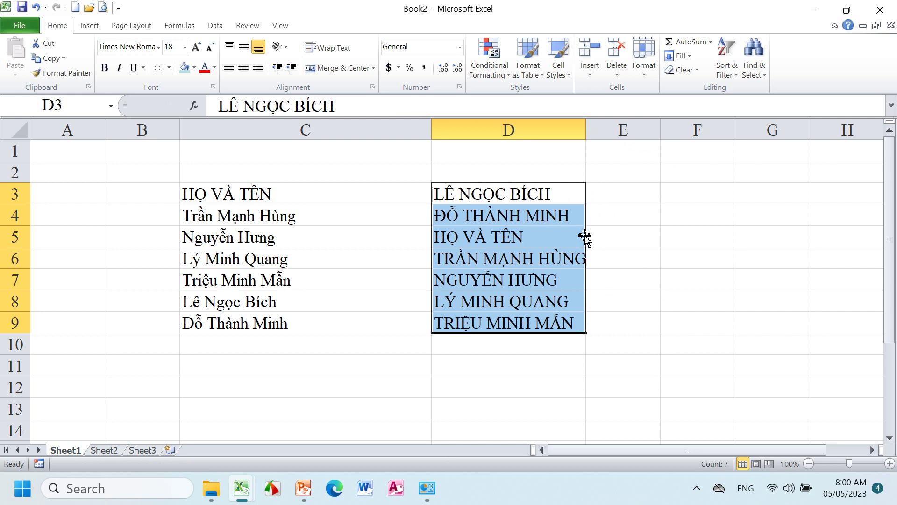
# - Open the Edit Custom Lists dialog from Excel Options' Advanced page
pyautogui.click(19, 26)
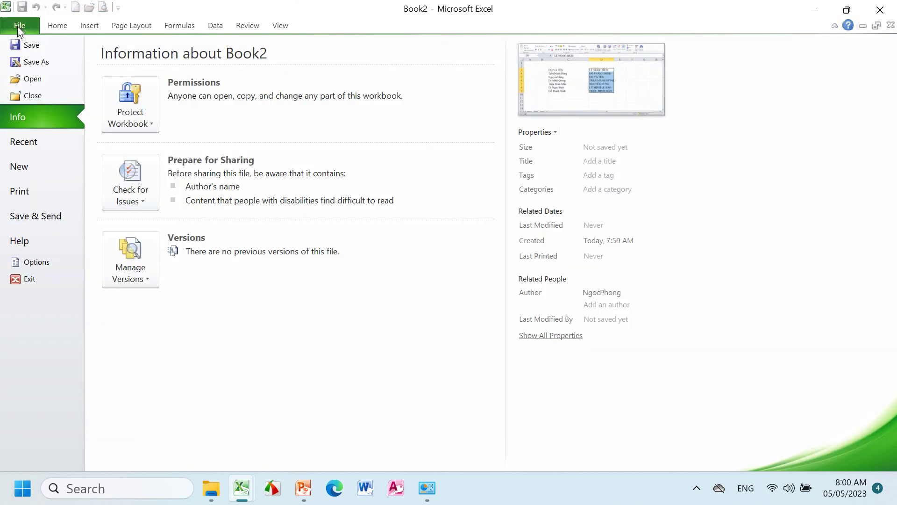
pyautogui.click(37, 263)
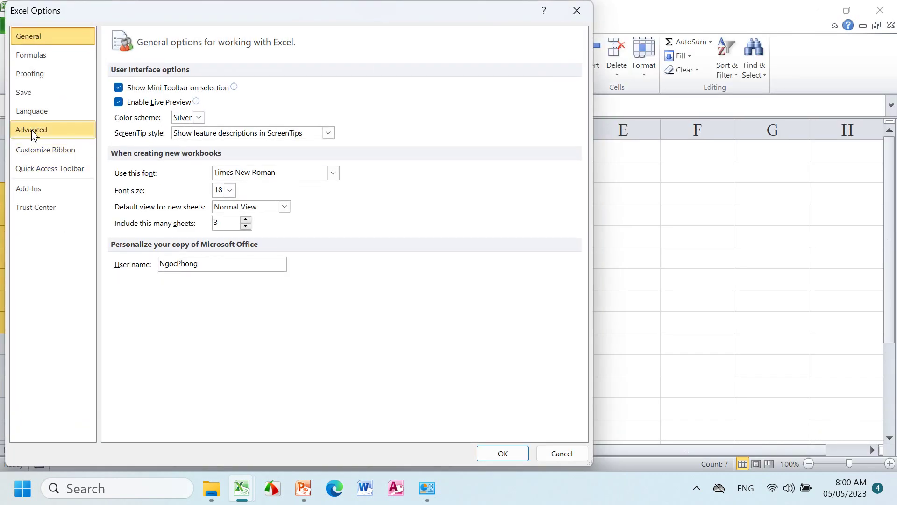
pyautogui.click(32, 131)
pyautogui.moveTo(583, 99); pyautogui.dragTo(564, 414)
pyautogui.click(327, 315)
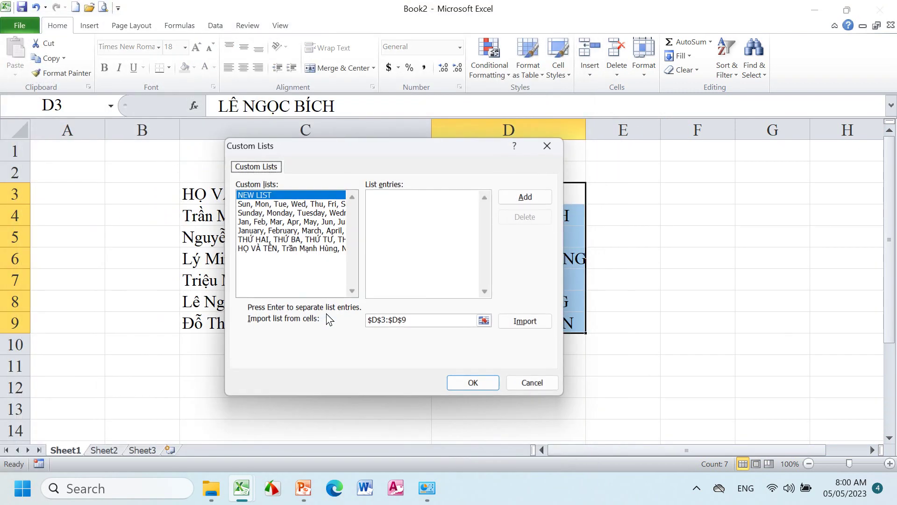
# - Delete the THỨ HAI weekday list and the HỌ VÀ TÊN name list, then close both dialogs with OK
pyautogui.click(282, 240)
pyautogui.click(527, 217)
pyautogui.click(432, 277)
pyautogui.click(298, 239)
pyautogui.click(528, 220)
pyautogui.click(426, 278)
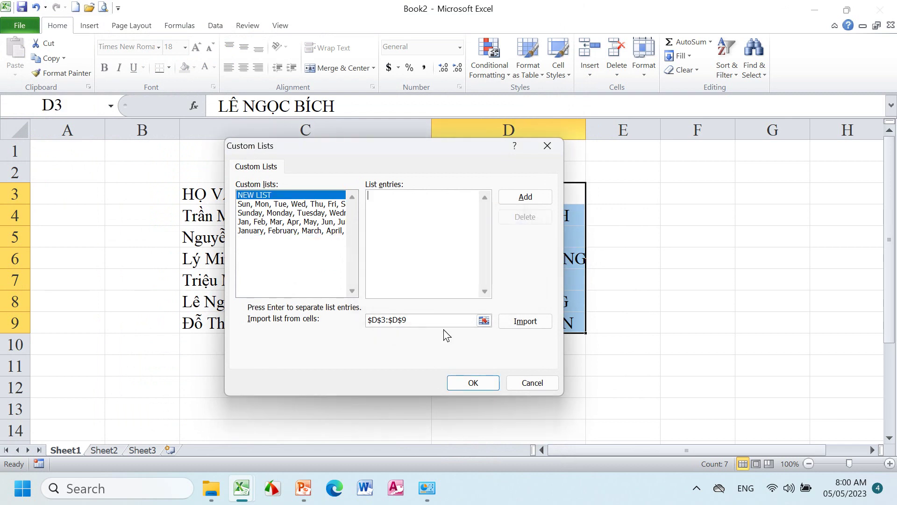
pyautogui.click(472, 384)
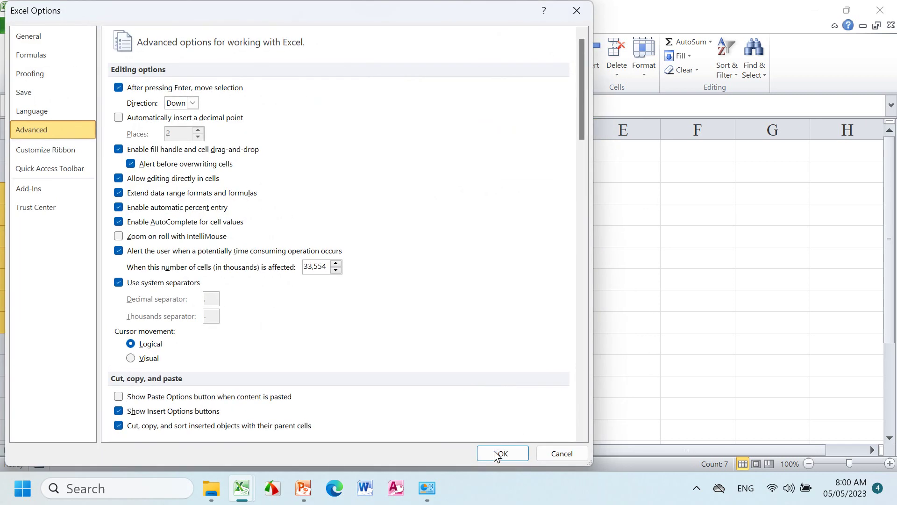
pyautogui.click(497, 452)
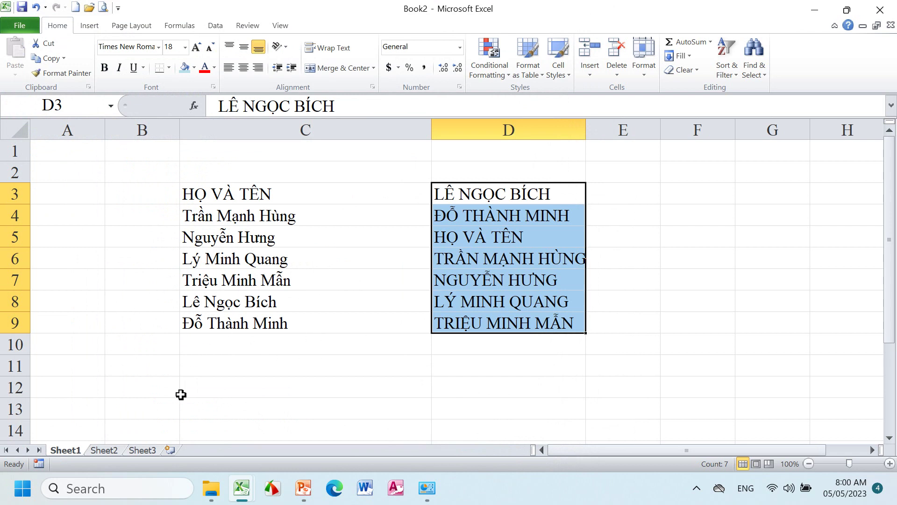
# - On Sheet2, enter THỨ HAI in C2, fill it down to C8, and return to PowerPoint
pyautogui.click(107, 451)
pyautogui.click(229, 182)
pyautogui.write('THUW')
pyautogui.write(' HAI')
pyautogui.press('Return')
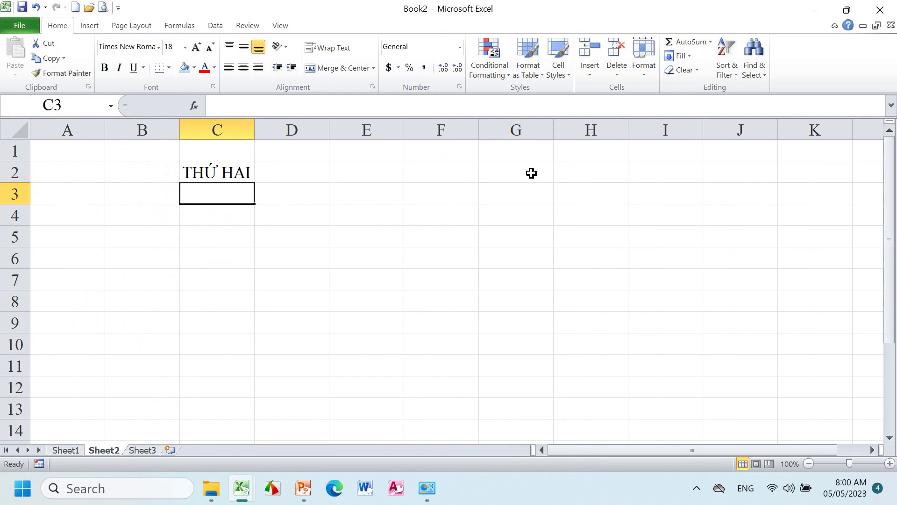
pyautogui.click(233, 175)
pyautogui.moveTo(254, 182); pyautogui.dragTo(247, 304)
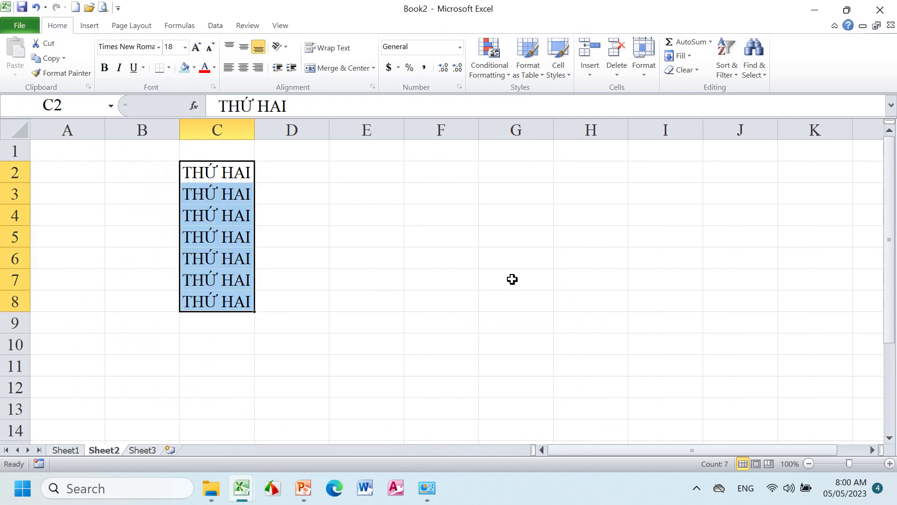
pyautogui.click(304, 487)
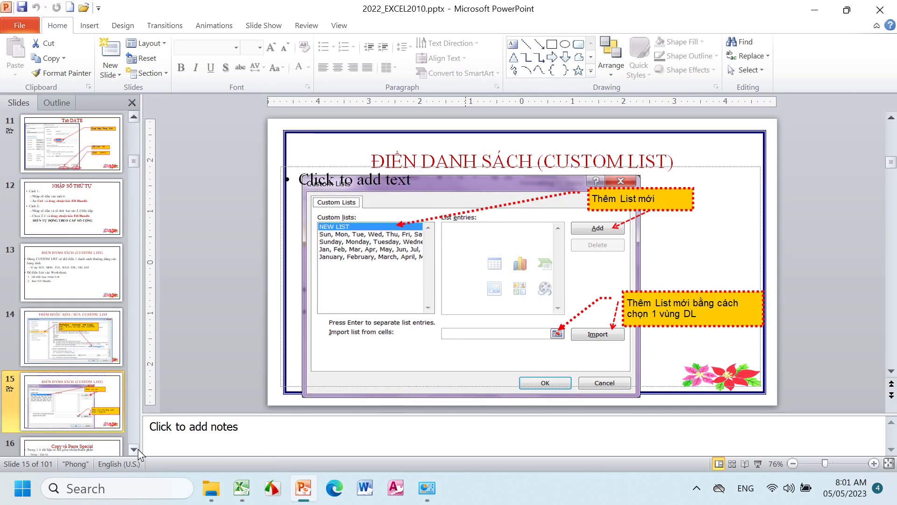
# - Run the slide show from the Copy và Paste Special slide and advance to the Paste Special options
pyautogui.click(134, 450)
pyautogui.click(100, 405)
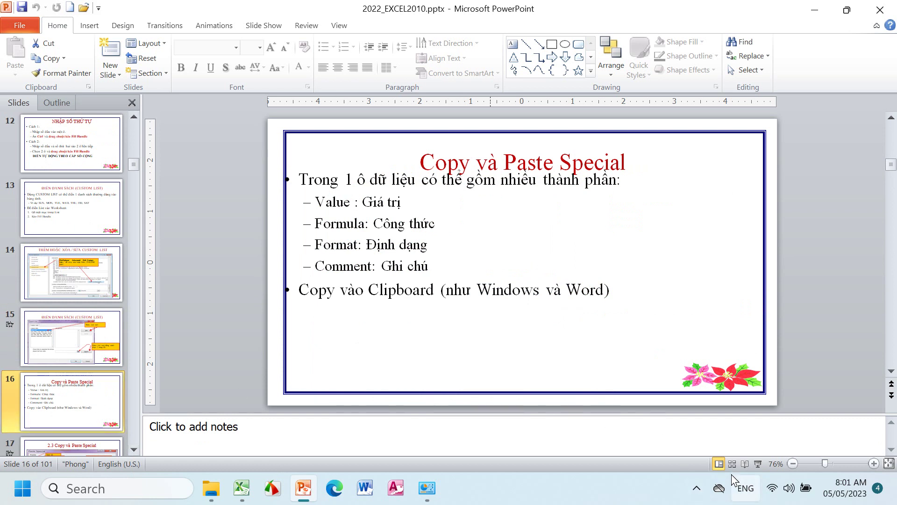
pyautogui.click(758, 464)
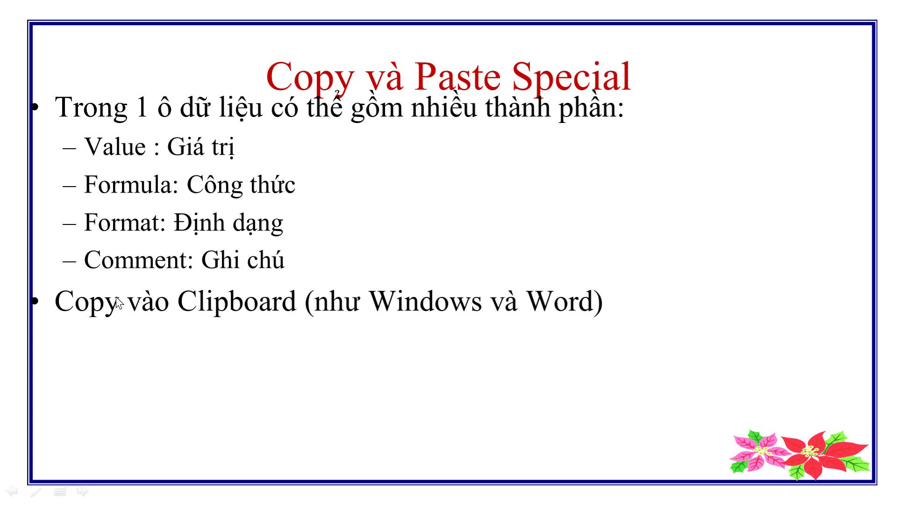
pyautogui.click(354, 232)
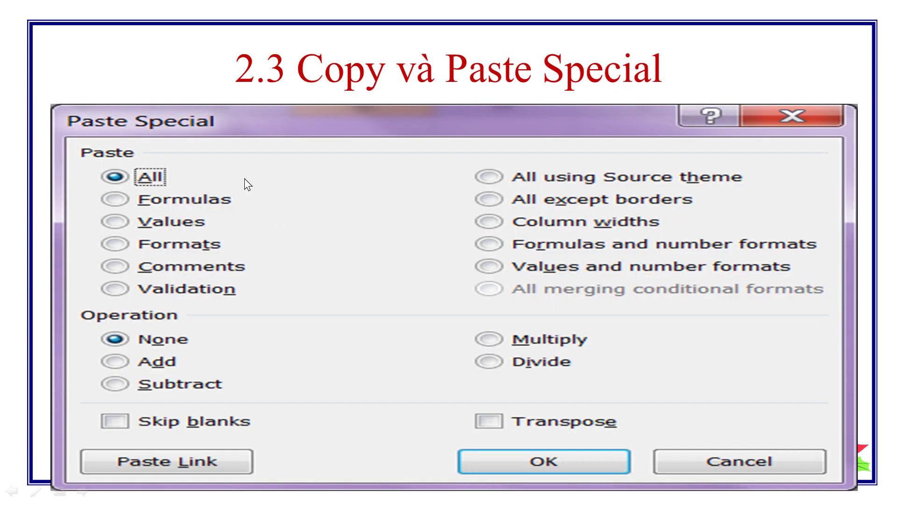
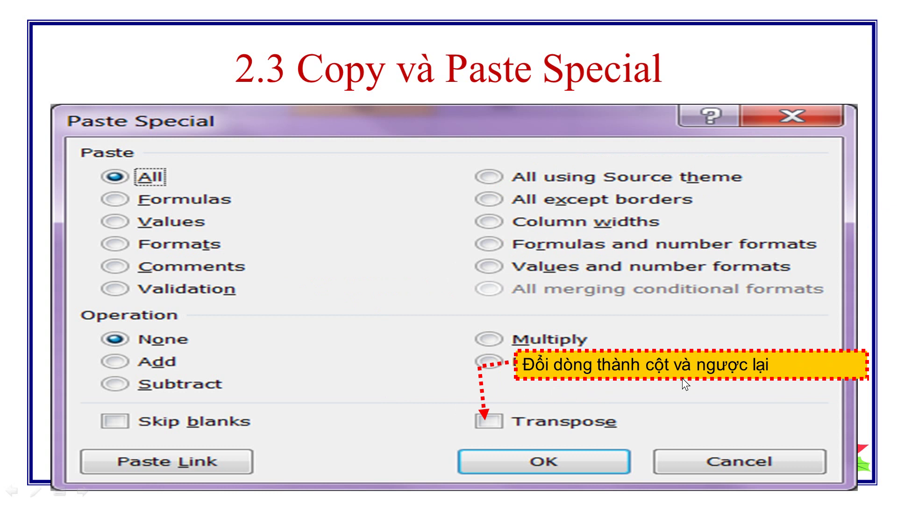
# - End the slide show, return to Book1, clear E10:E12 and select the seven days in E3:E9
pyautogui.press('Escape')
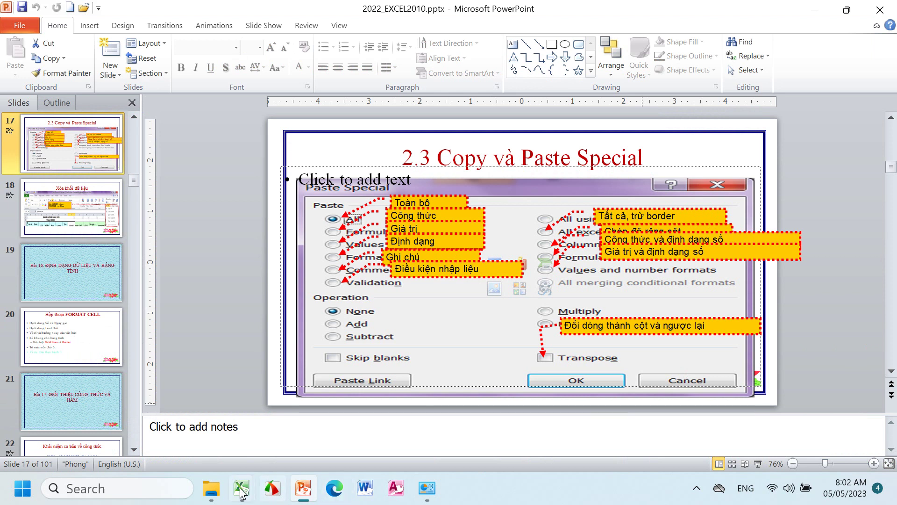
pyautogui.hotkey('alt', 'Tab')
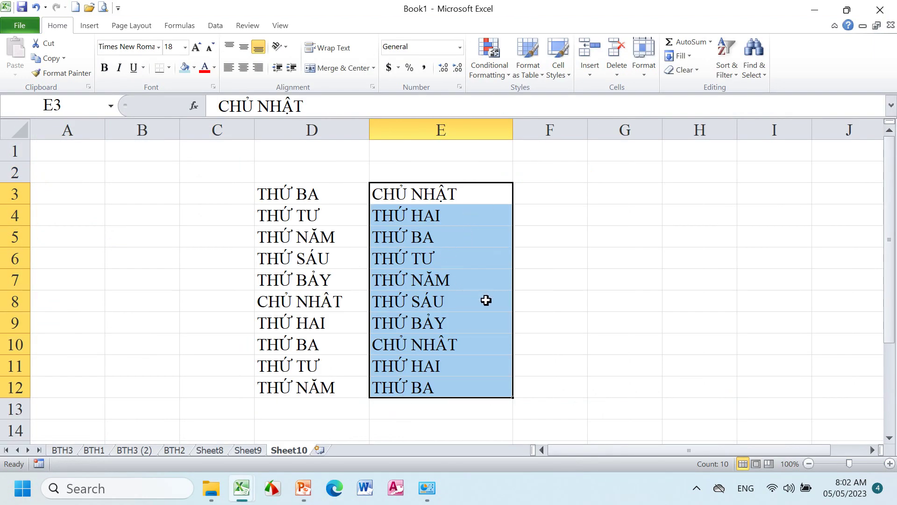
pyautogui.moveTo(410, 344); pyautogui.dragTo(412, 385)
pyautogui.press('Delete')
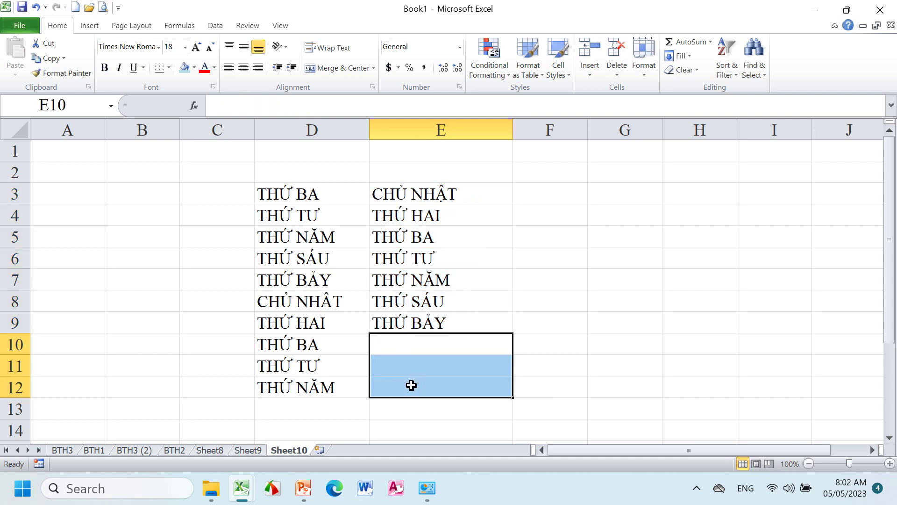
pyautogui.moveTo(418, 195); pyautogui.dragTo(401, 320)
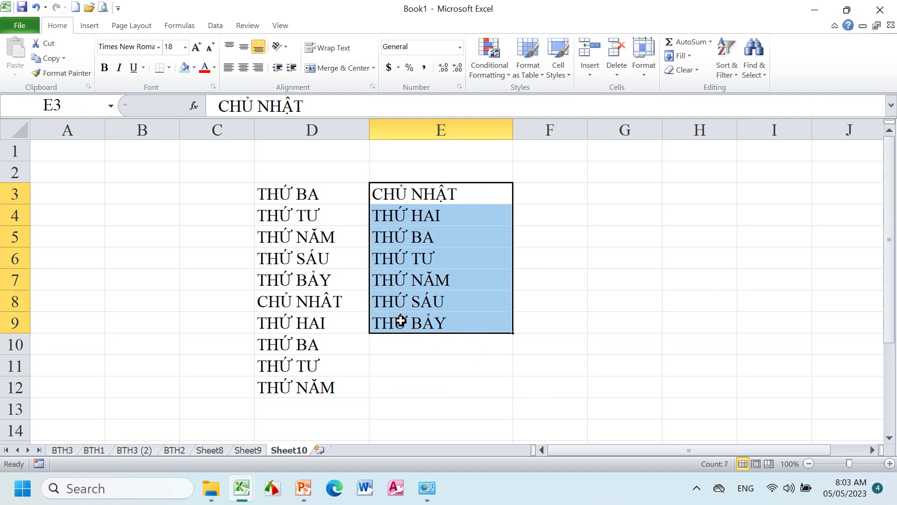
# - Delete columns A through C so the day lists move into columns A and B
pyautogui.click(83, 127)
pyautogui.moveTo(84, 127); pyautogui.dragTo(194, 126)
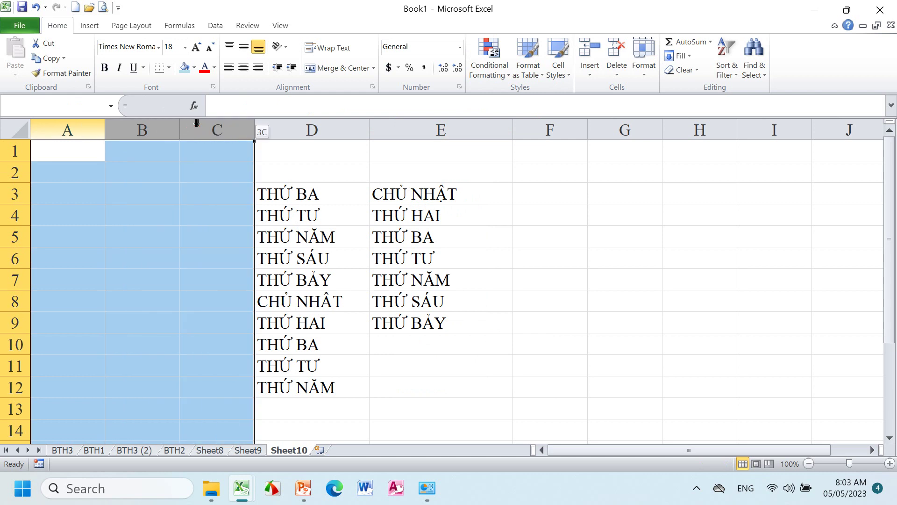
pyautogui.rightClick(196, 127)
pyautogui.click(225, 231)
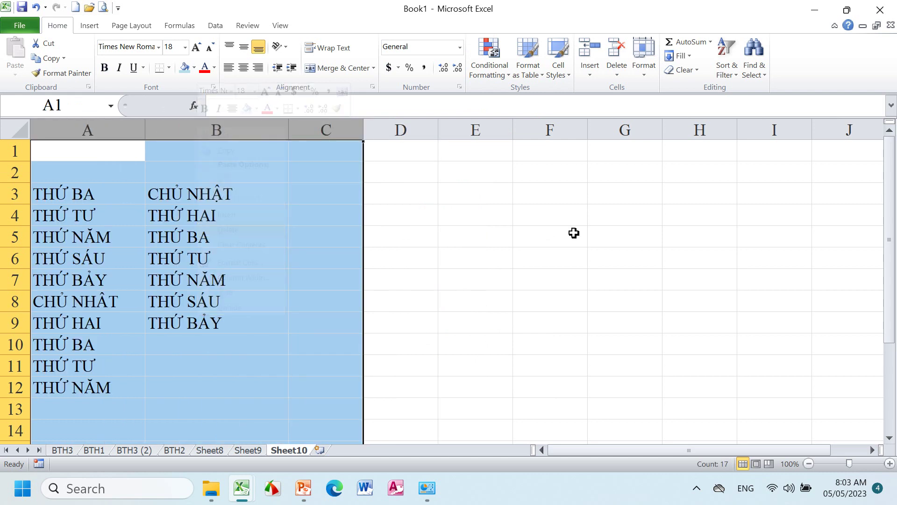
pyautogui.click(573, 232)
# - Copy the days in B3:B9 and paste them transposed across D3:J3
pyautogui.moveTo(210, 194); pyautogui.dragTo(201, 321)
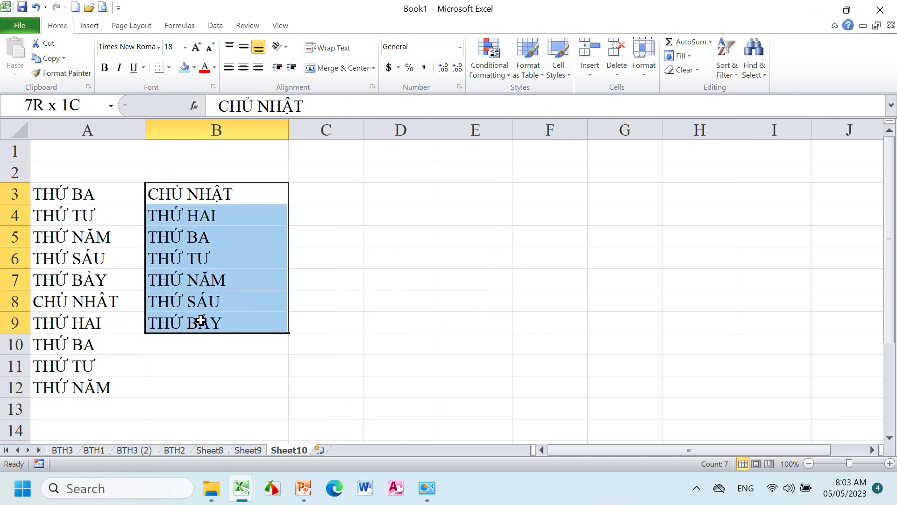
pyautogui.rightClick(195, 251)
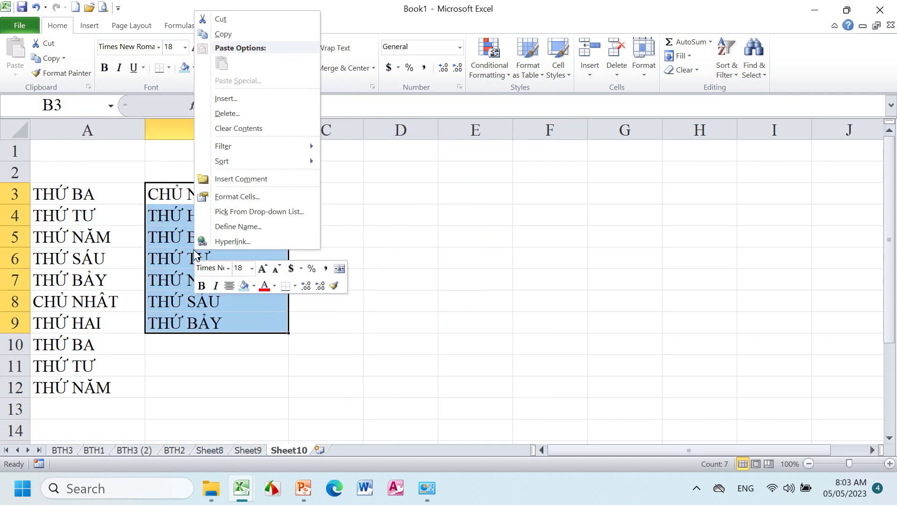
pyautogui.click(220, 34)
pyautogui.click(384, 188)
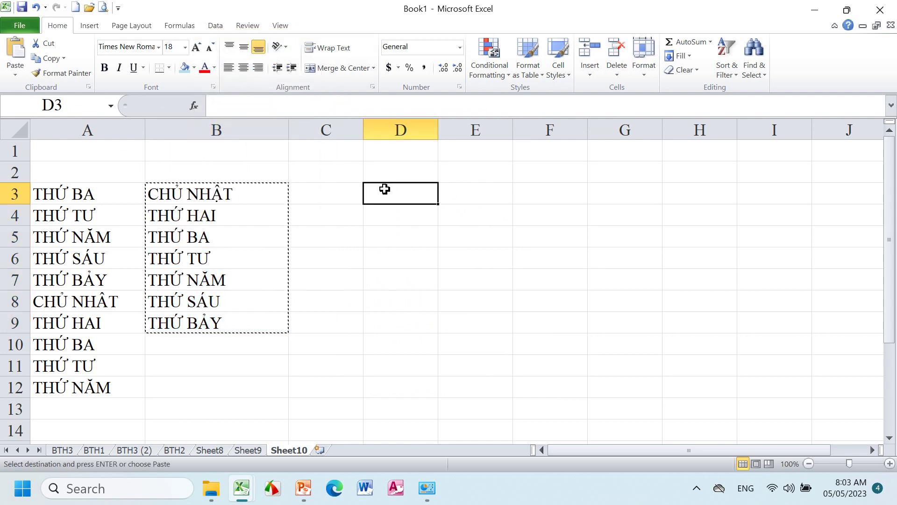
pyautogui.rightClick(384, 188)
pyautogui.click(425, 260)
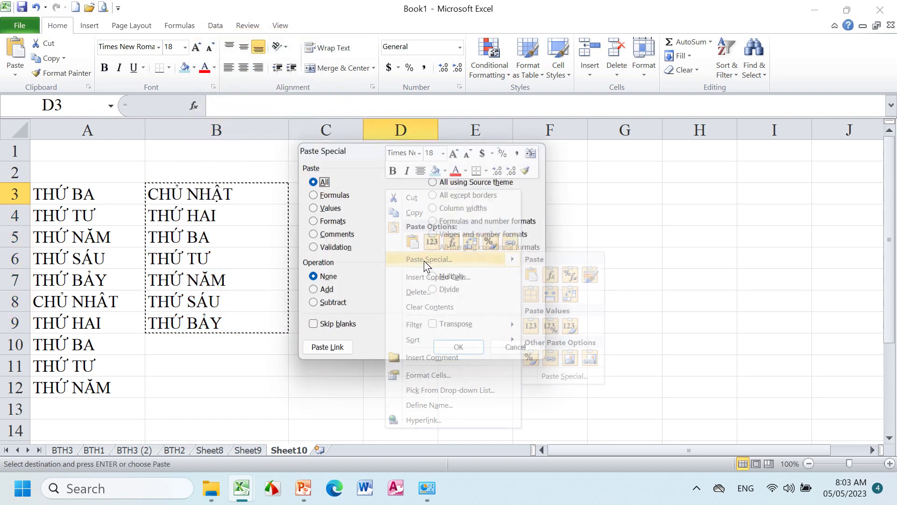
pyautogui.click(436, 327)
pyautogui.click(461, 354)
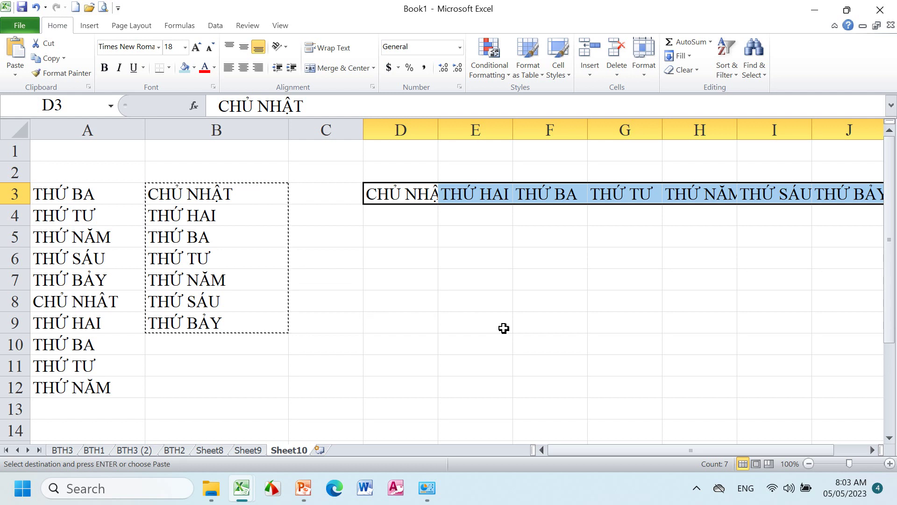
pyautogui.hotkey('ctrl', 'z')
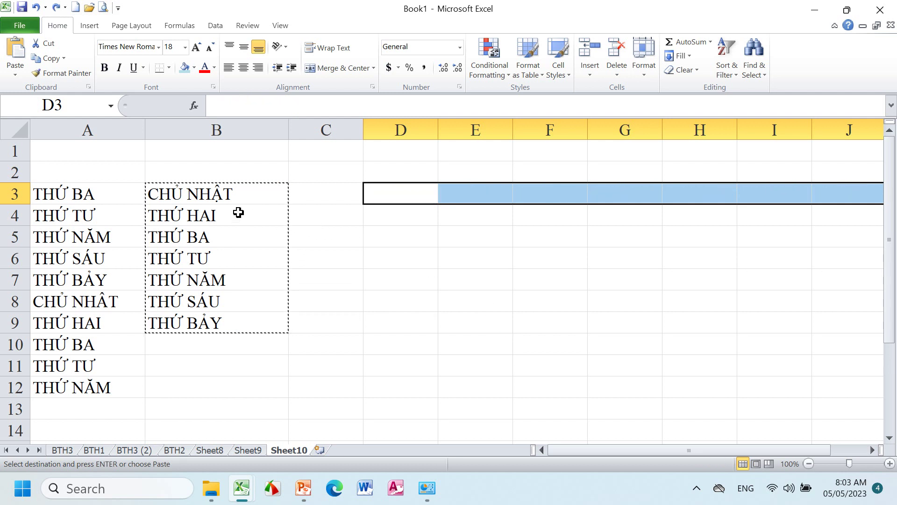
pyautogui.rightClick(384, 193)
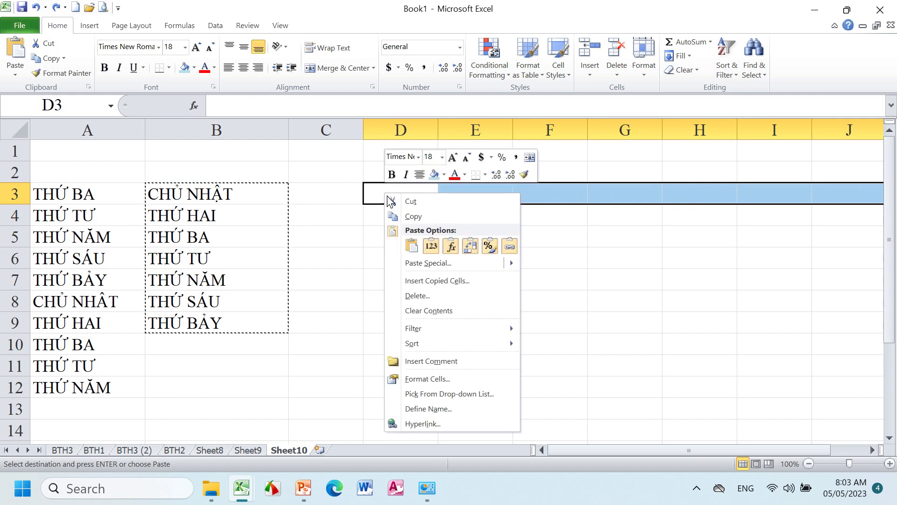
pyautogui.click(473, 252)
# - Dismiss the open paste options menu
pyautogui.press('Escape')
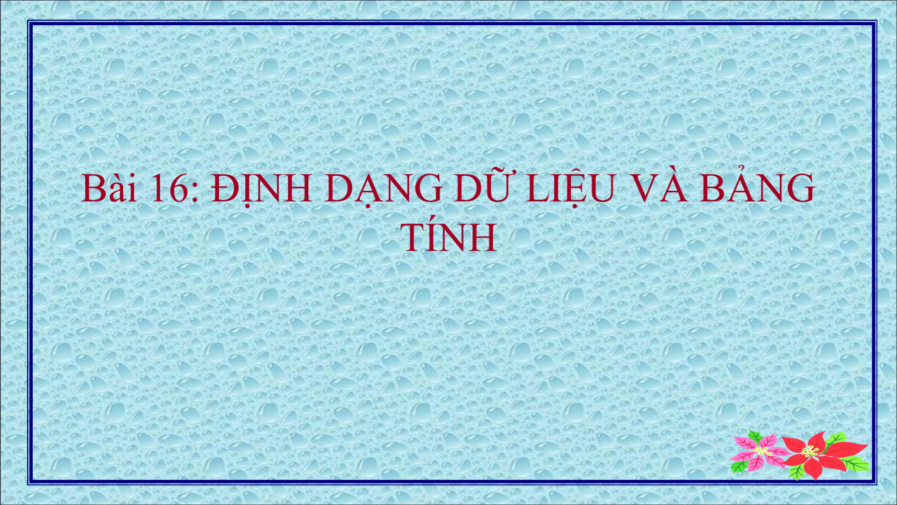
# - Advance to the 'Hộp thoại FORMAT CELL' slide, then end the slide show
pyautogui.press('Right')
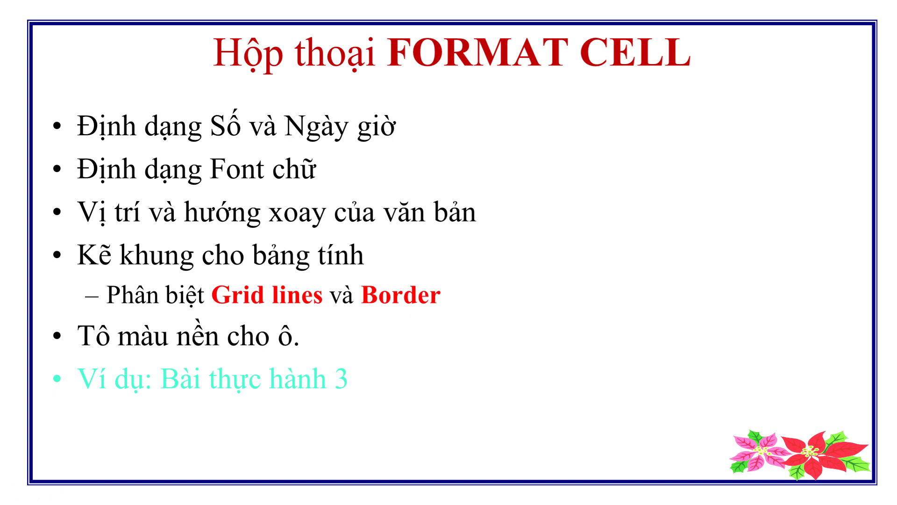
pyautogui.press('Escape')
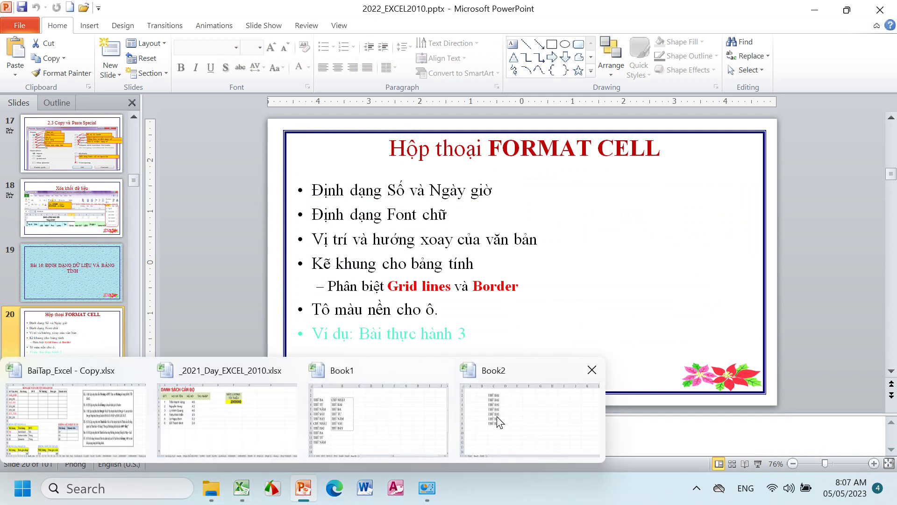
# - Hide the sheet gridlines in Book2
pyautogui.moveTo(241, 488)
pyautogui.click(496, 415)
pyautogui.click(365, 220)
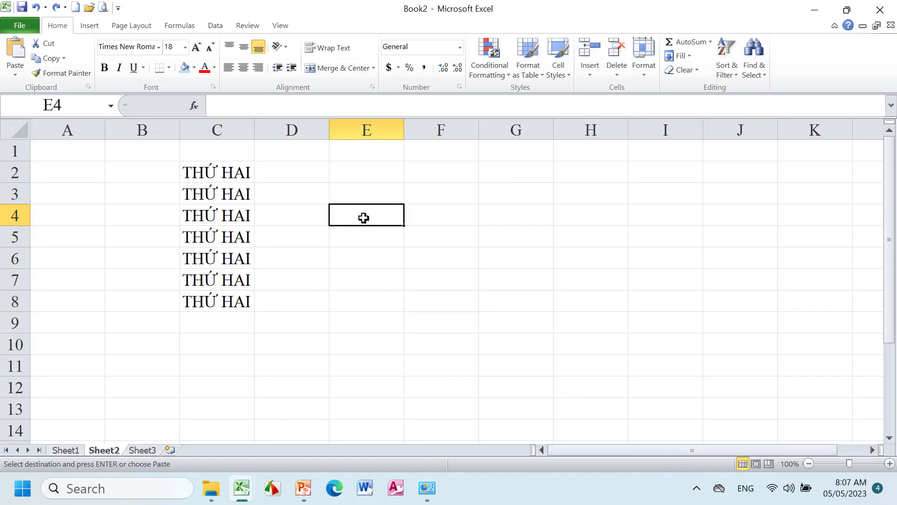
pyautogui.click(282, 25)
pyautogui.click(164, 69)
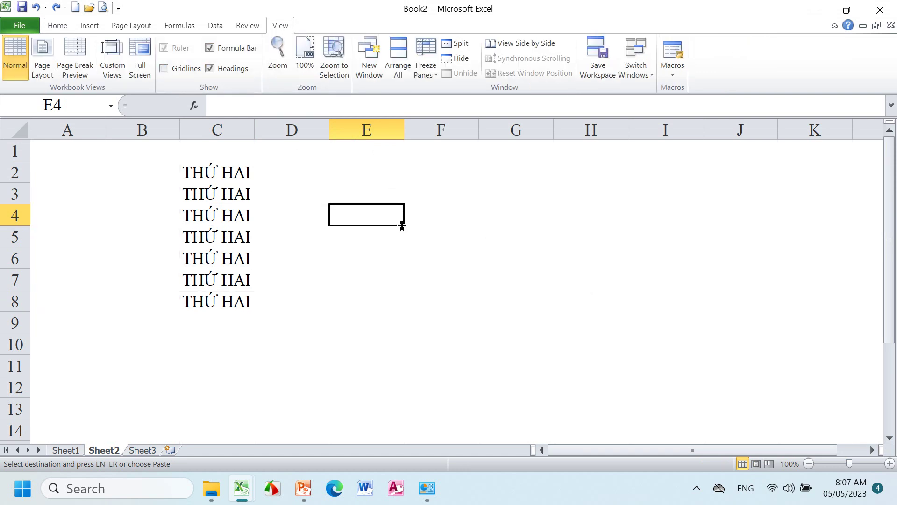
# - Apply All Borders to the block E2:G8
pyautogui.moveTo(354, 182); pyautogui.dragTo(531, 305)
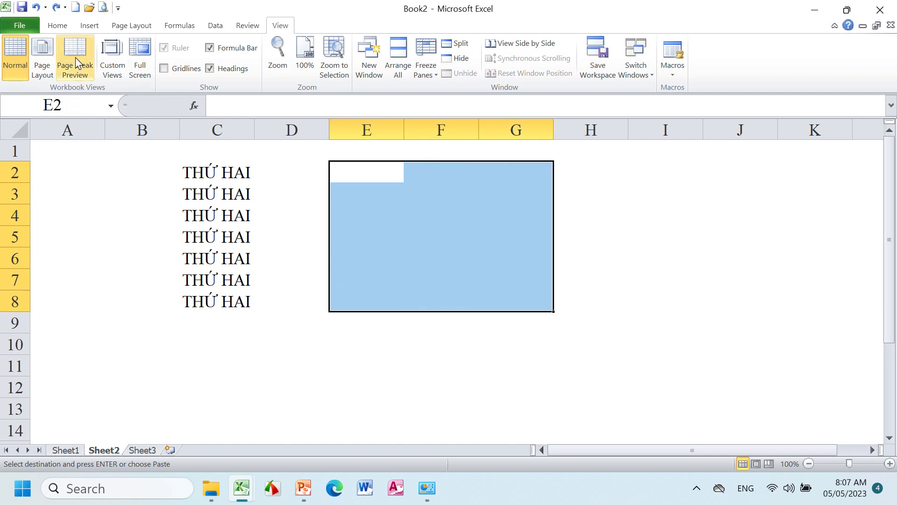
pyautogui.click(57, 25)
pyautogui.click(168, 68)
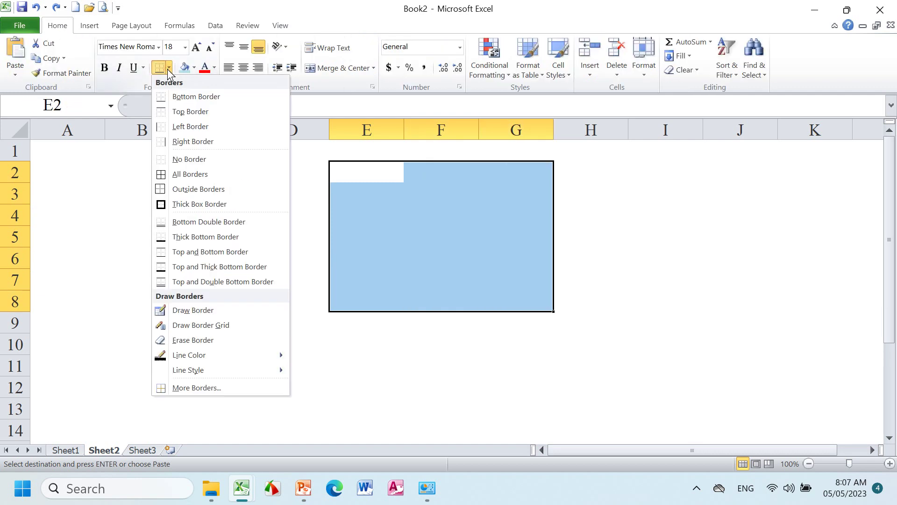
pyautogui.click(160, 178)
pyautogui.click(677, 236)
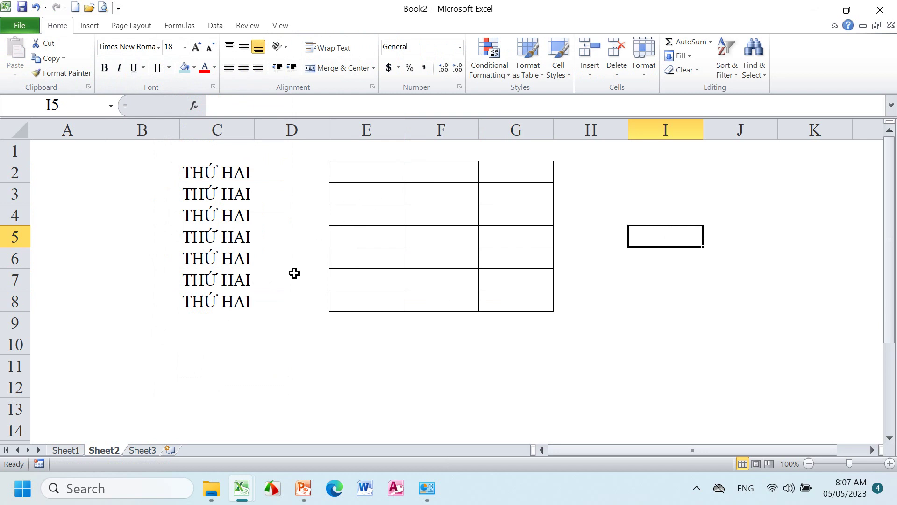
# - Turn the gridlines back on and check the sheet in print preview
pyautogui.click(281, 25)
pyautogui.click(163, 69)
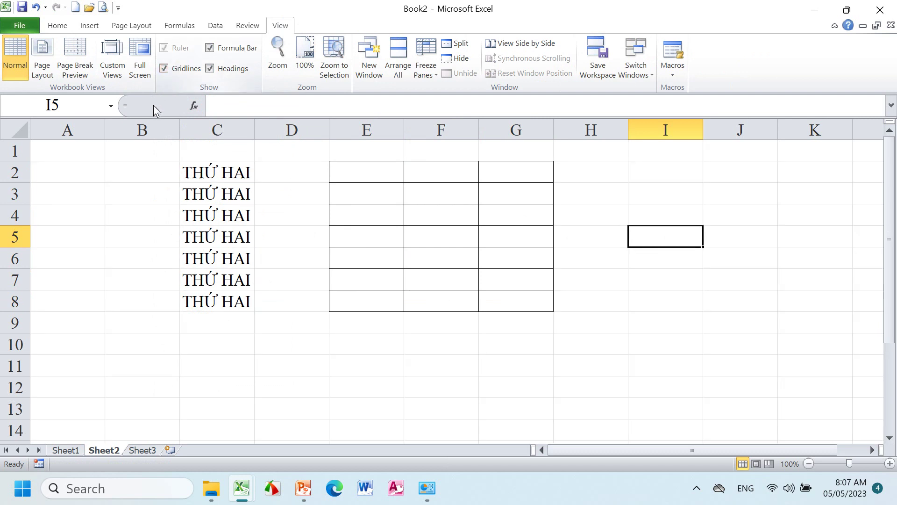
pyautogui.click(103, 8)
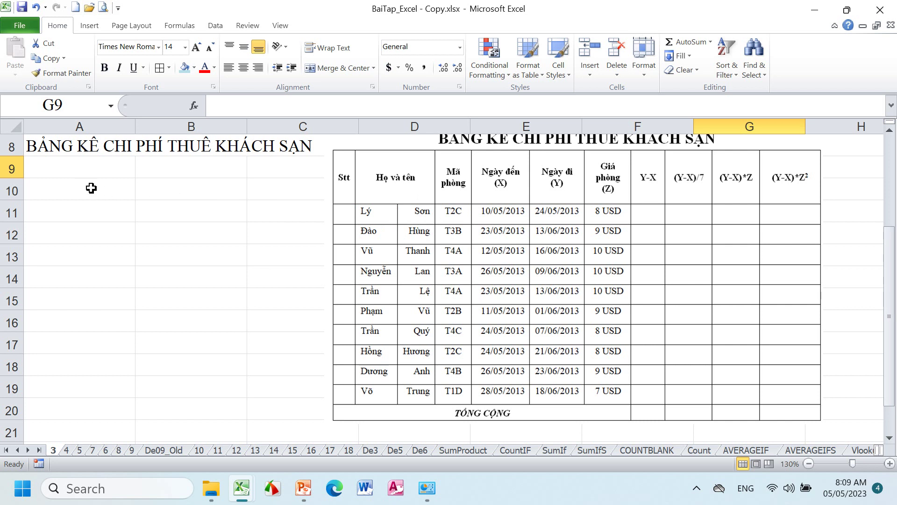
# - Move the title text from A8 up to A1 and reposition the table picture beside it
pyautogui.click(48, 143)
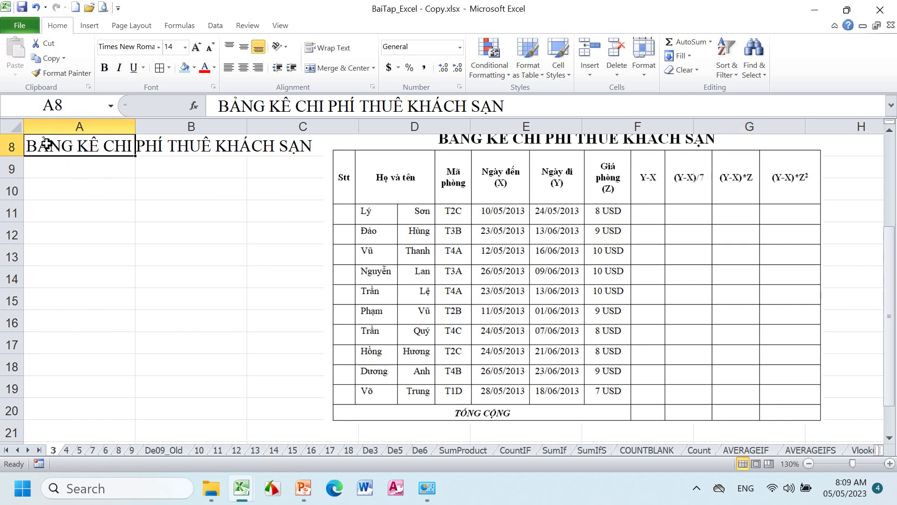
pyautogui.moveTo(437, 199); pyautogui.dragTo(433, 221)
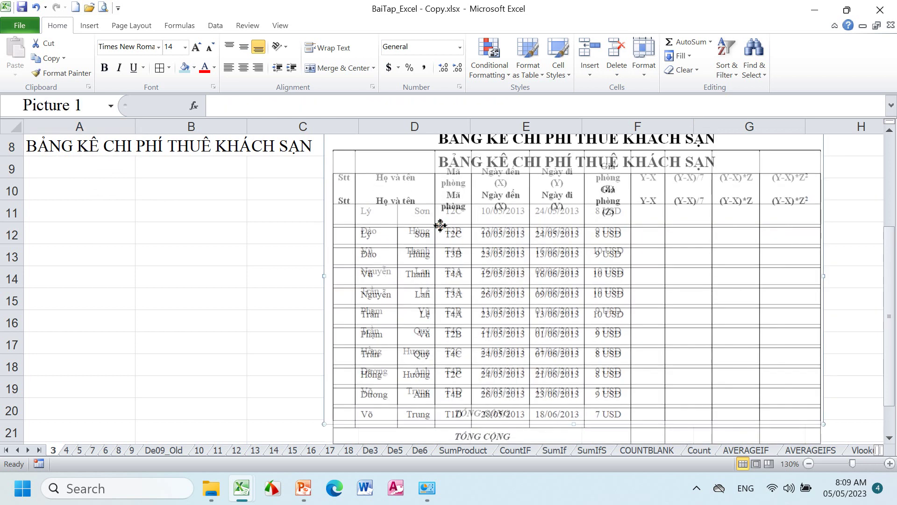
pyautogui.click(48, 146)
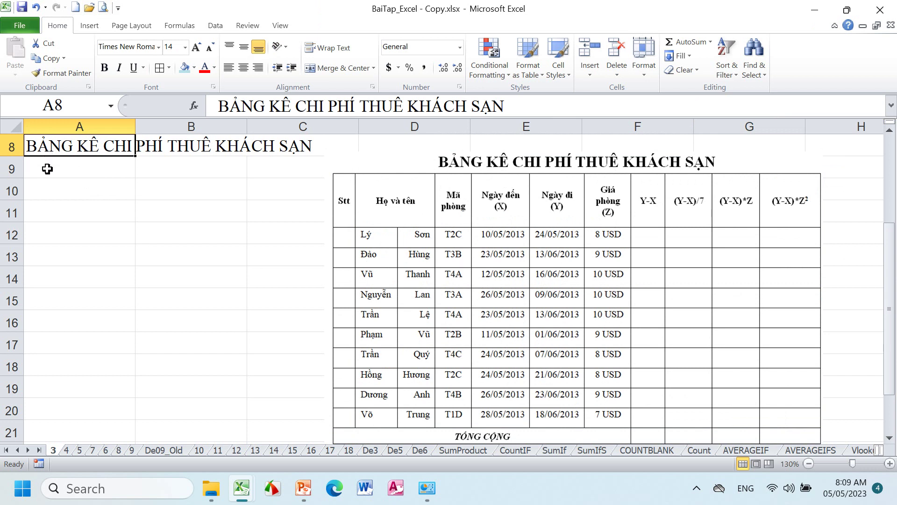
pyautogui.scroll(2, 166, 209)
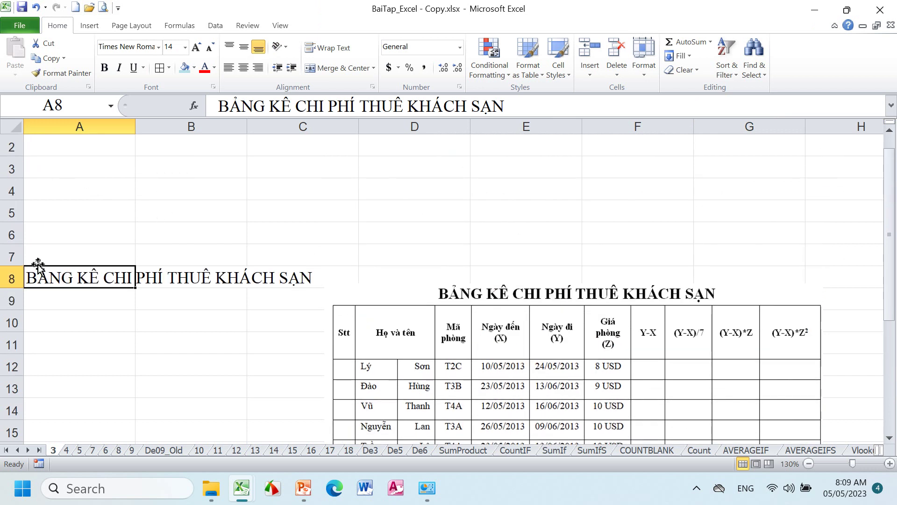
pyautogui.moveTo(39, 266); pyautogui.dragTo(47, 116)
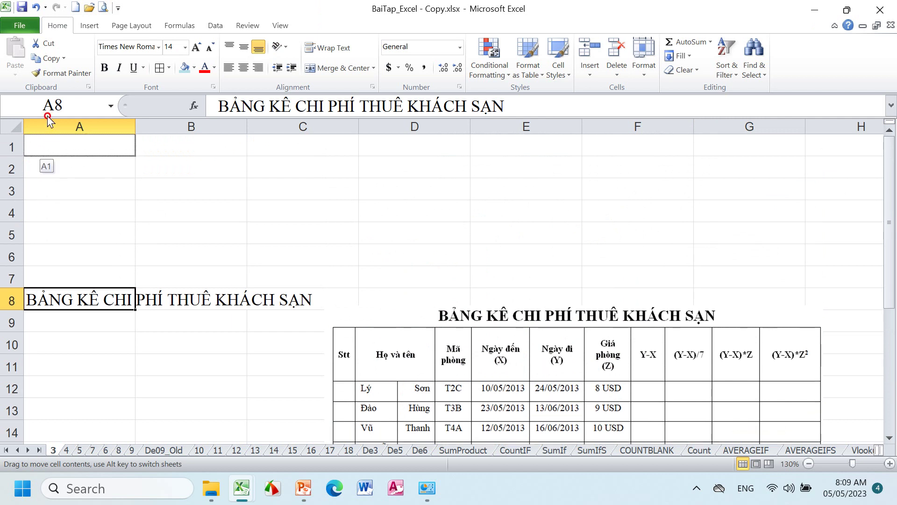
pyautogui.moveTo(416, 336); pyautogui.dragTo(457, 178)
pyautogui.moveTo(428, 209); pyautogui.dragTo(404, 224)
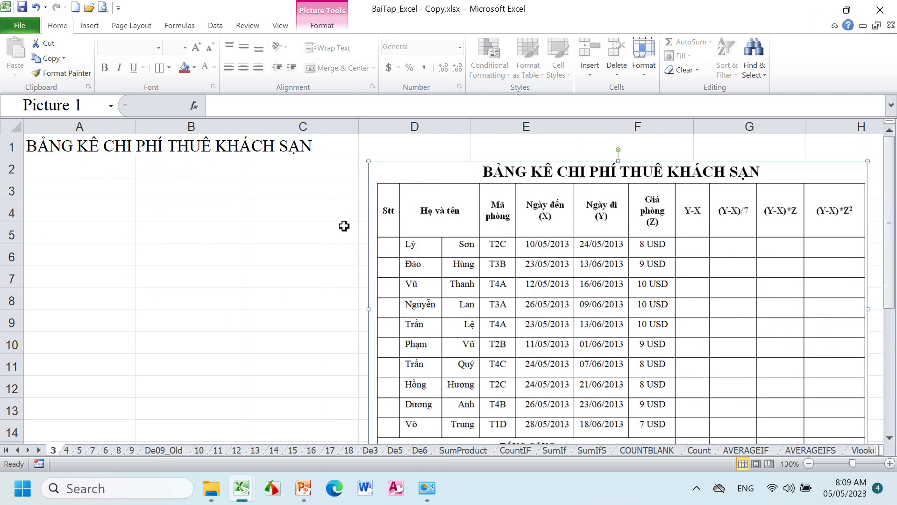
pyautogui.click(103, 159)
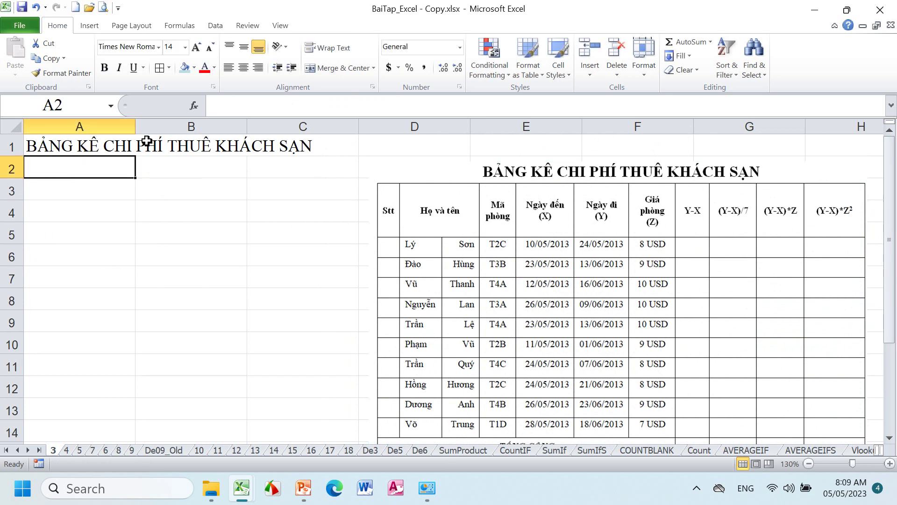
# - Enter headers STT, HỌ VÀ TÊN and MÃ PHÒNG in A2:C2, narrowing columns A and C
pyautogui.moveTo(135, 126); pyautogui.dragTo(84, 126)
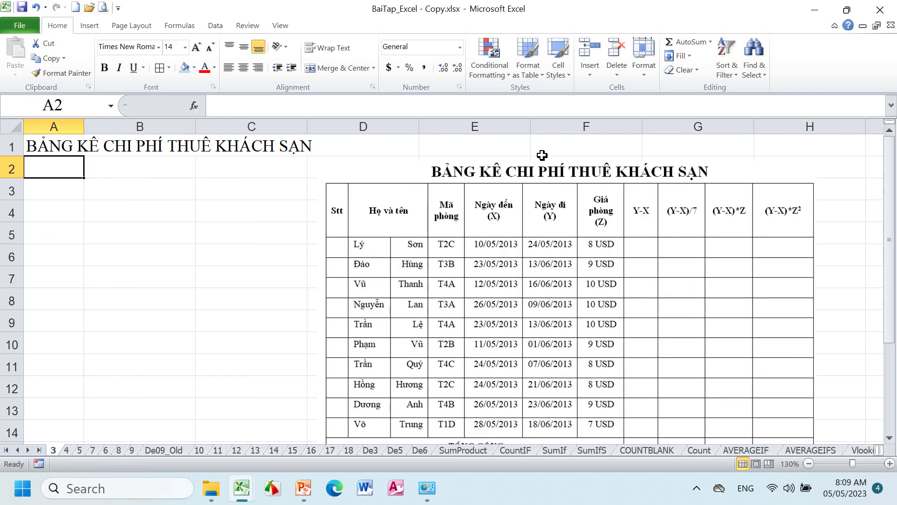
pyautogui.write('STT')
pyautogui.press('Return')
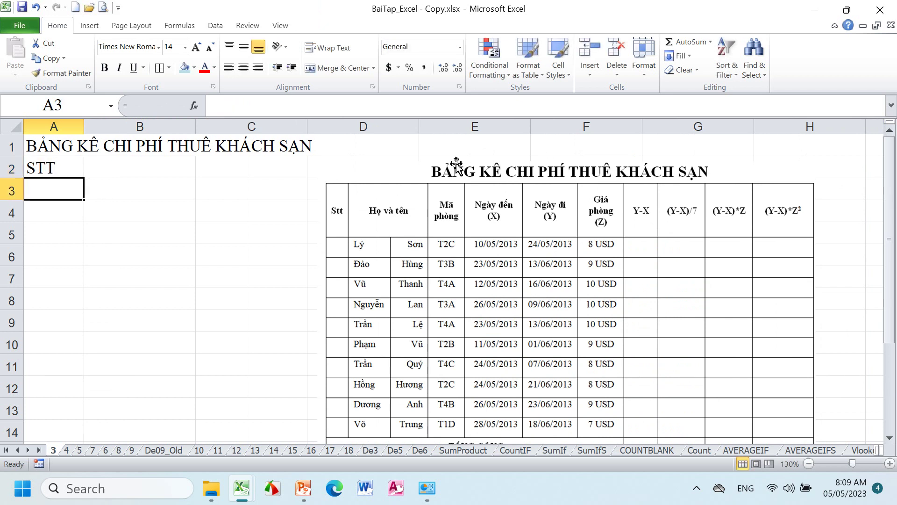
pyautogui.click(134, 172)
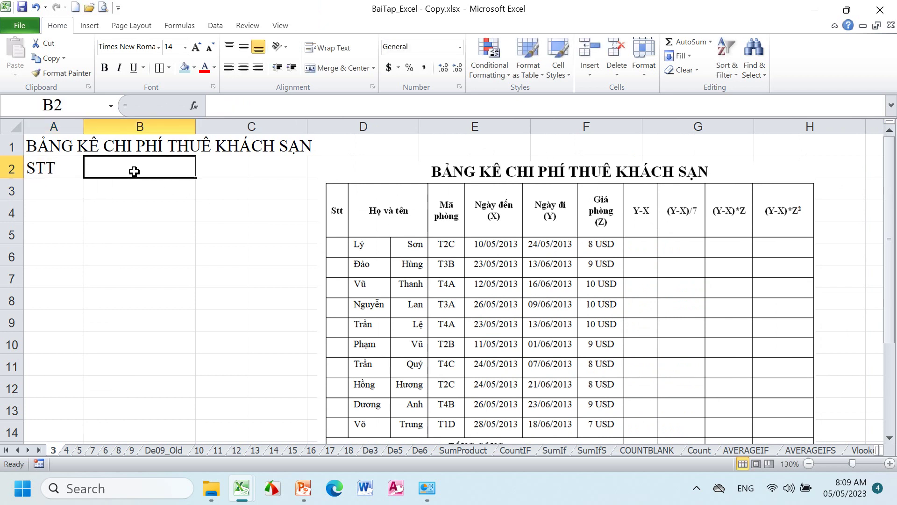
pyautogui.write('HO')
pyautogui.write('VA')
pyautogui.write(' TE')
pyautogui.write('N')
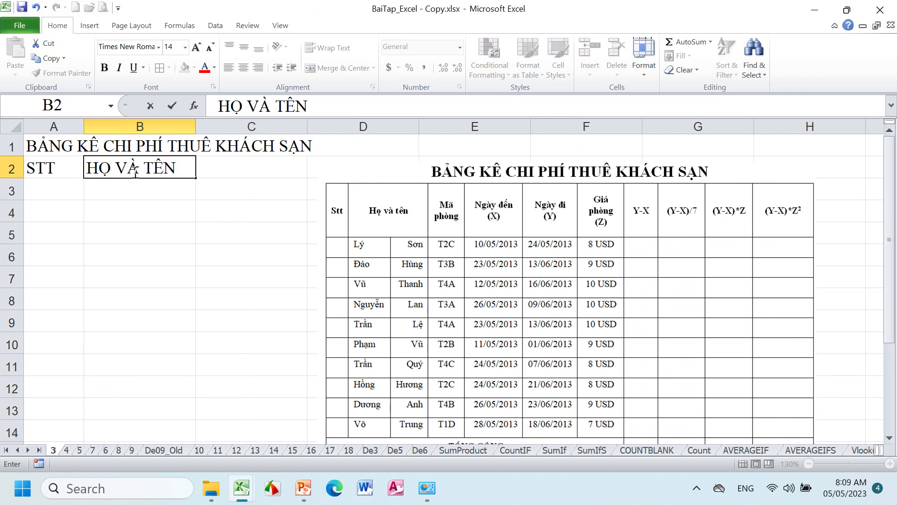
pyautogui.press('Tab')
pyautogui.write('MA')
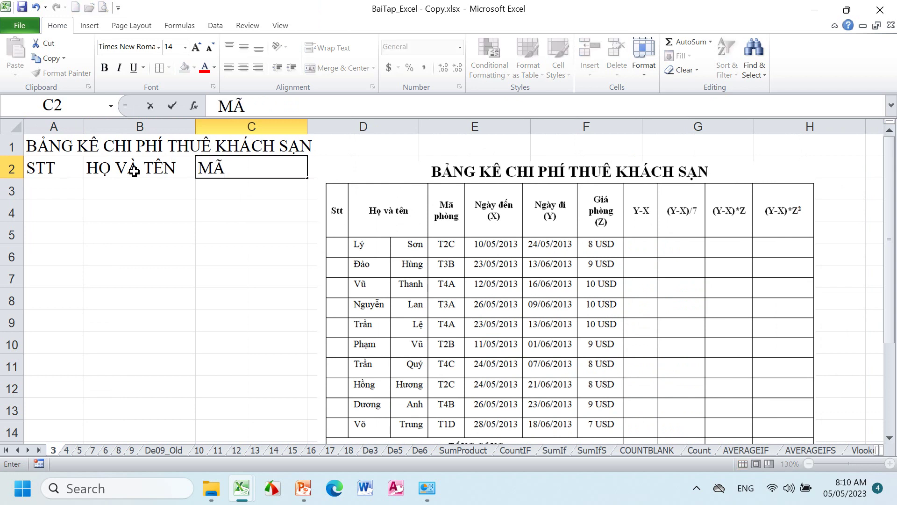
pyautogui.write(' PHON')
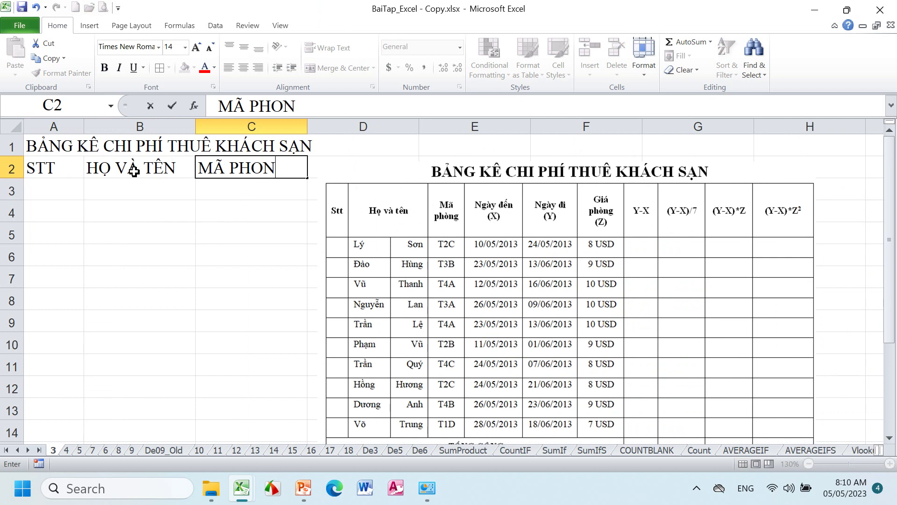
pyautogui.press('BackSpace')
pyautogui.press('BackSpace')
pyautogui.write('ÒNG')
pyautogui.press('Return')
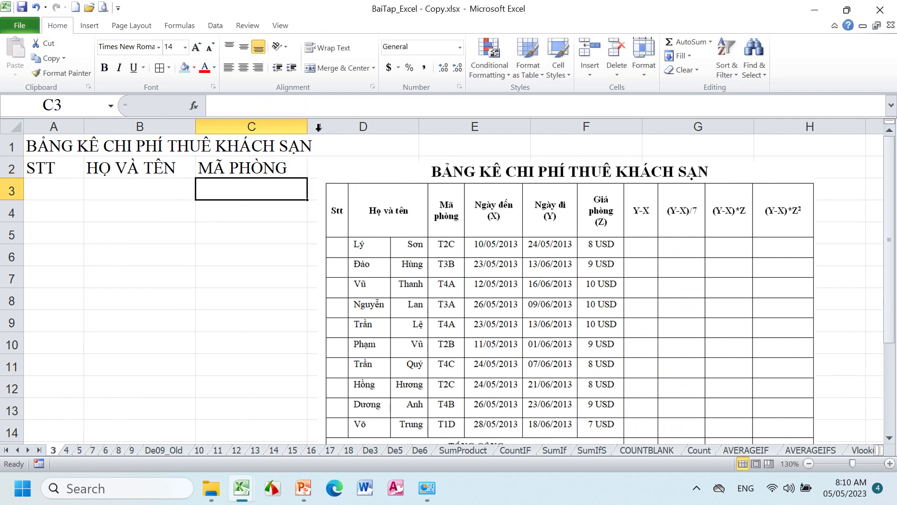
pyautogui.moveTo(307, 130); pyautogui.dragTo(257, 130)
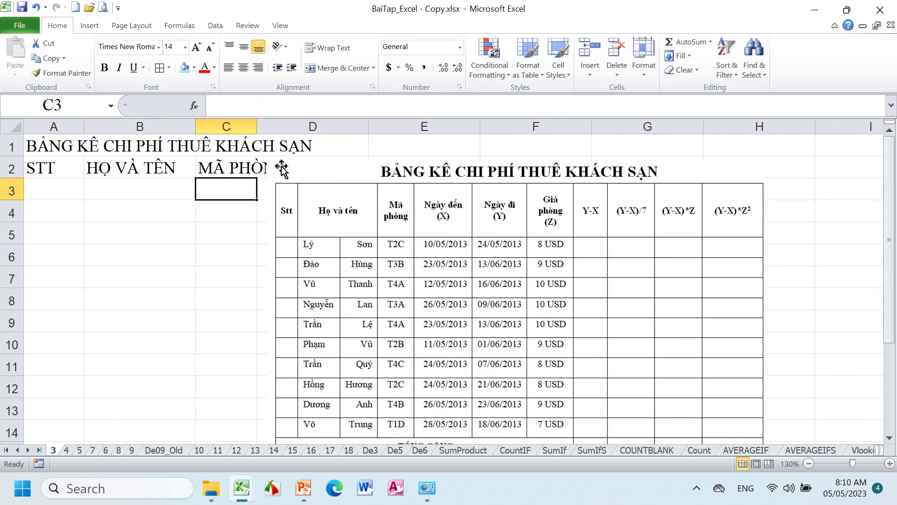
# - Move the table picture lower and enter the header NGÀY ĐẾN (X) in D2
pyautogui.click(289, 169)
pyautogui.moveTo(505, 184); pyautogui.dragTo(504, 221)
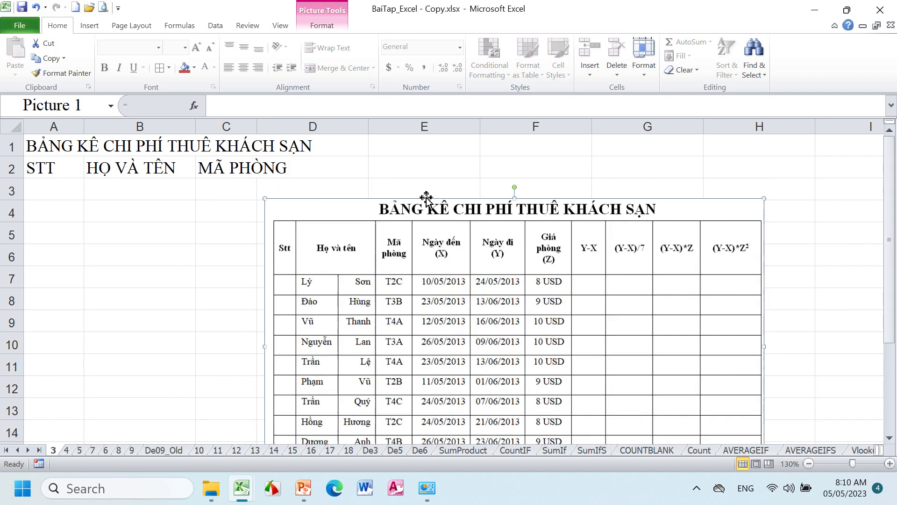
pyautogui.click(344, 168)
pyautogui.write('NGA')
pyautogui.write('Y')
pyautogui.write('D')
pyautogui.write('E')
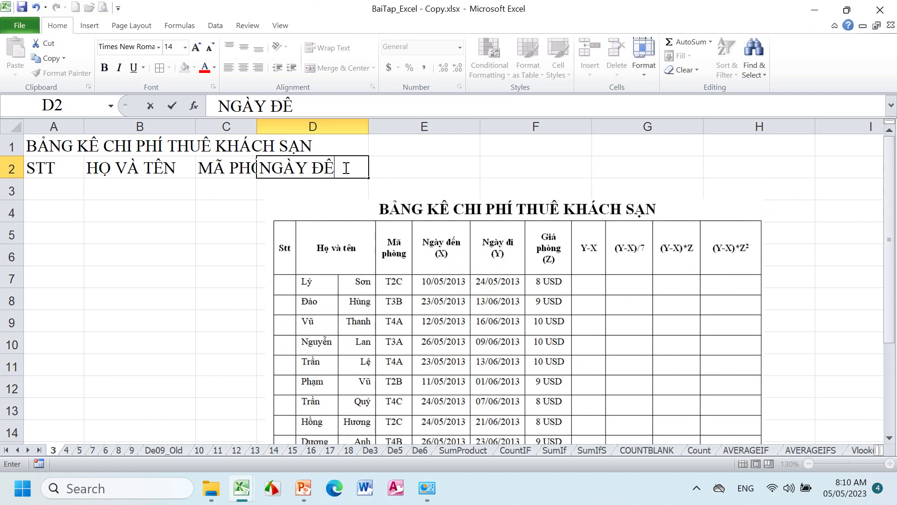
pyautogui.write('N')
pyautogui.press('Return')
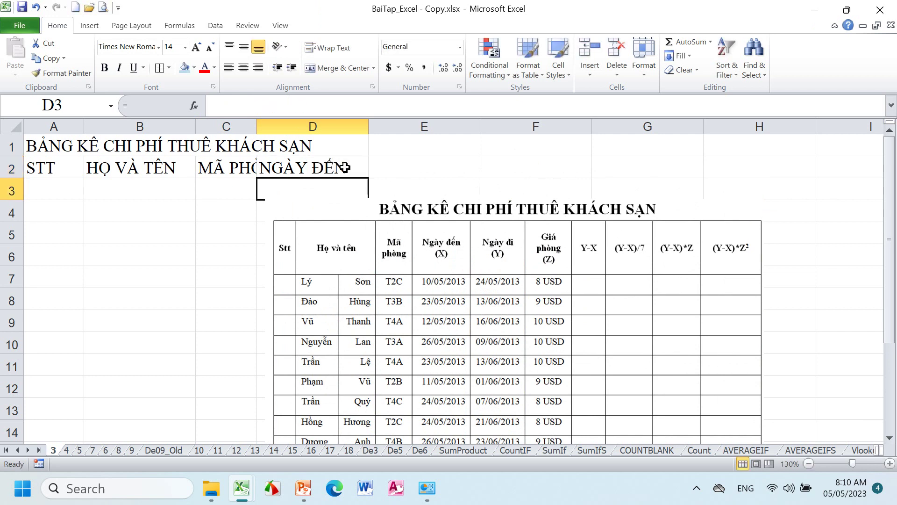
pyautogui.click(344, 167)
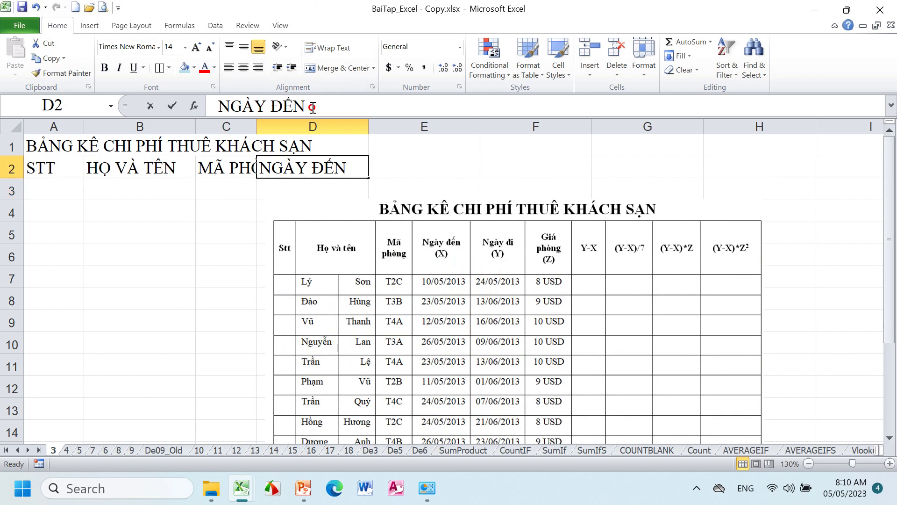
pyautogui.click(313, 107)
pyautogui.write('(X)')
pyautogui.press('Return')
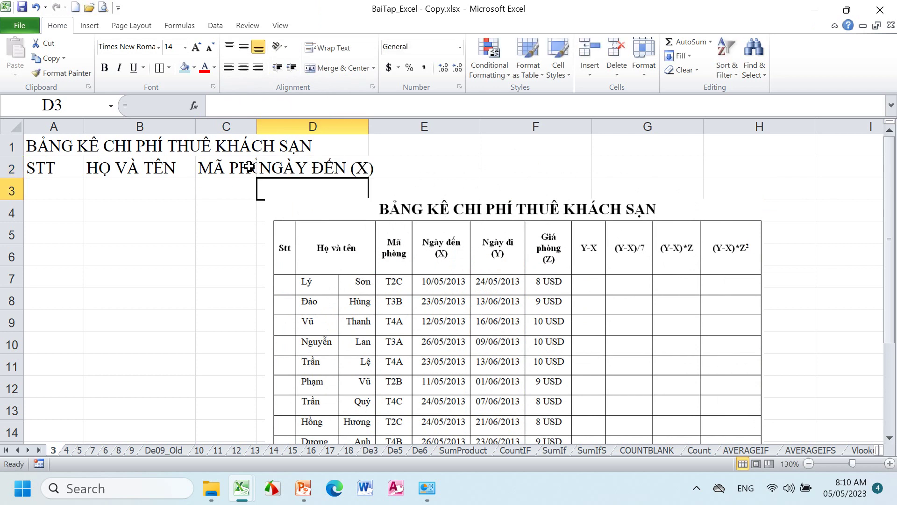
pyautogui.click(232, 166)
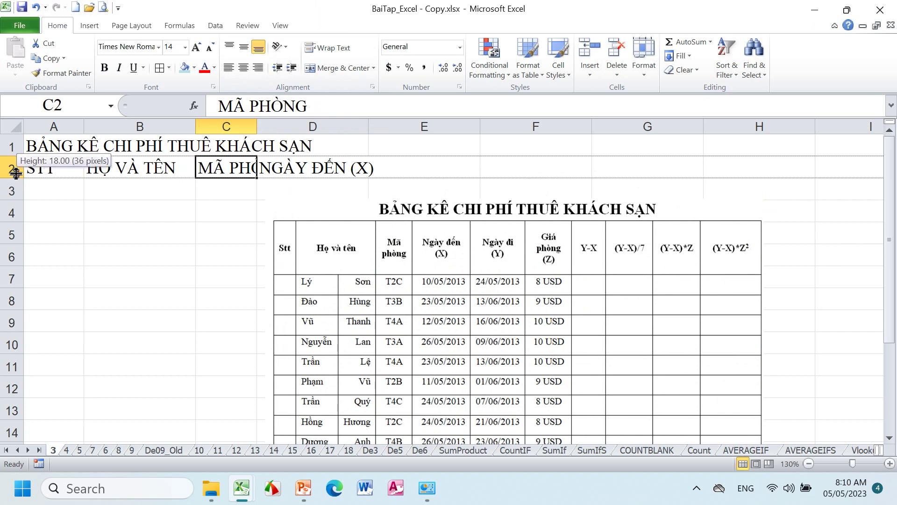
# - Make row 2 much taller while keeping rows 3–7 at normal height
pyautogui.moveTo(16, 174); pyautogui.dragTo(16, 183)
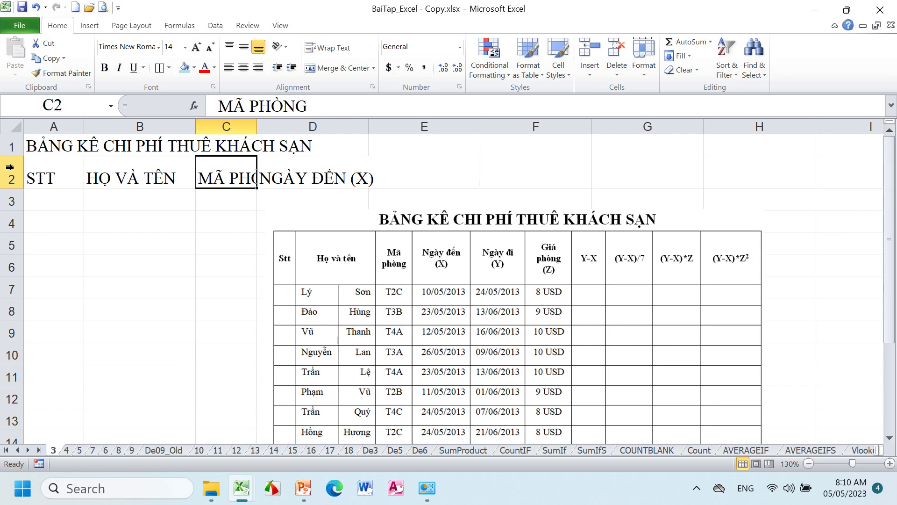
pyautogui.moveTo(9, 177); pyautogui.dragTo(10, 281)
pyautogui.moveTo(10, 232); pyautogui.dragTo(12, 242)
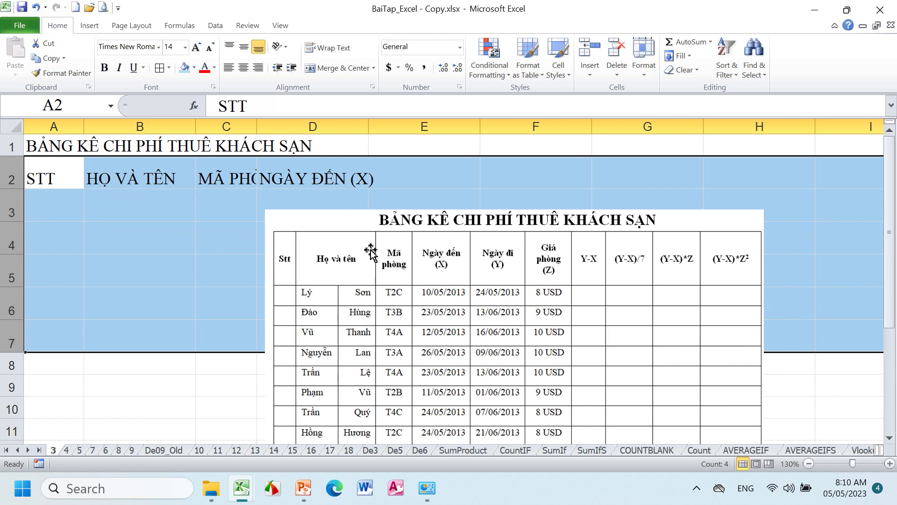
pyautogui.moveTo(14, 217); pyautogui.dragTo(9, 206)
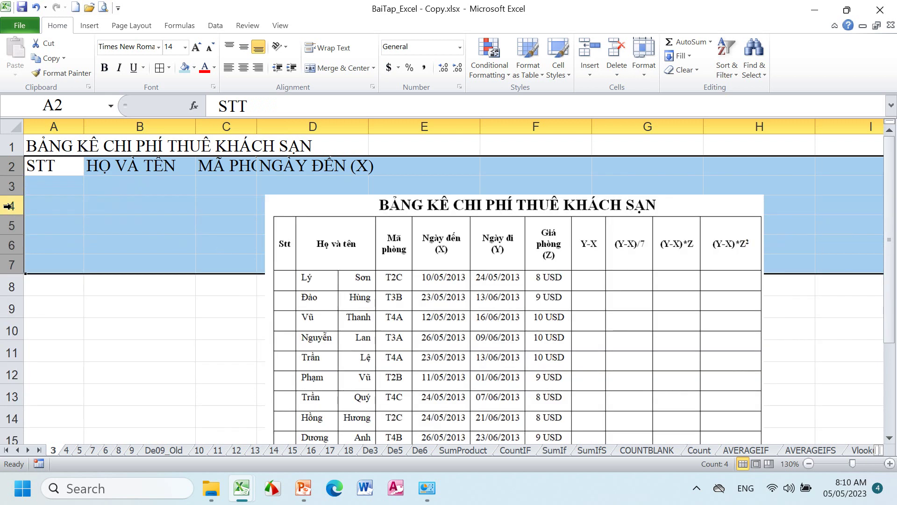
pyautogui.click(44, 206)
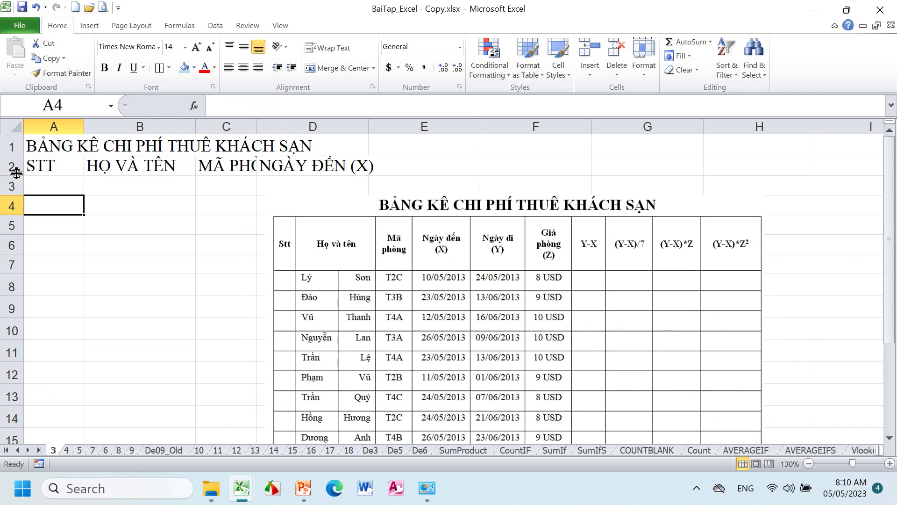
pyautogui.moveTo(17, 173); pyautogui.dragTo(16, 199)
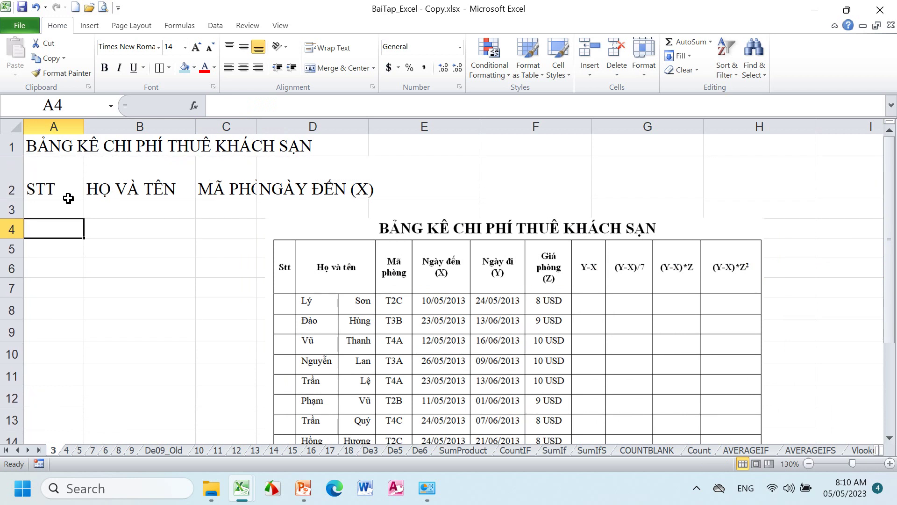
pyautogui.click(261, 185)
pyautogui.click(224, 185)
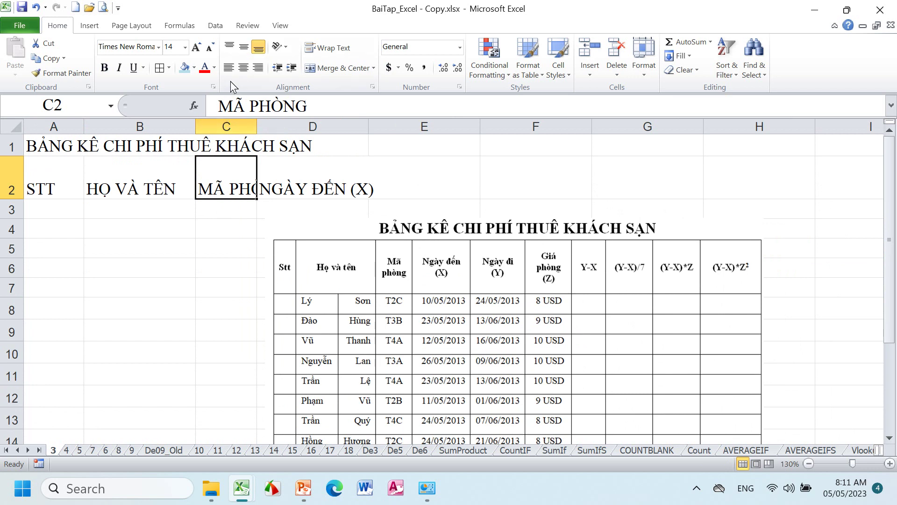
# - Turn on Wrap Text, widen column C and split MÃ PHÒNG onto two lines
pyautogui.click(324, 49)
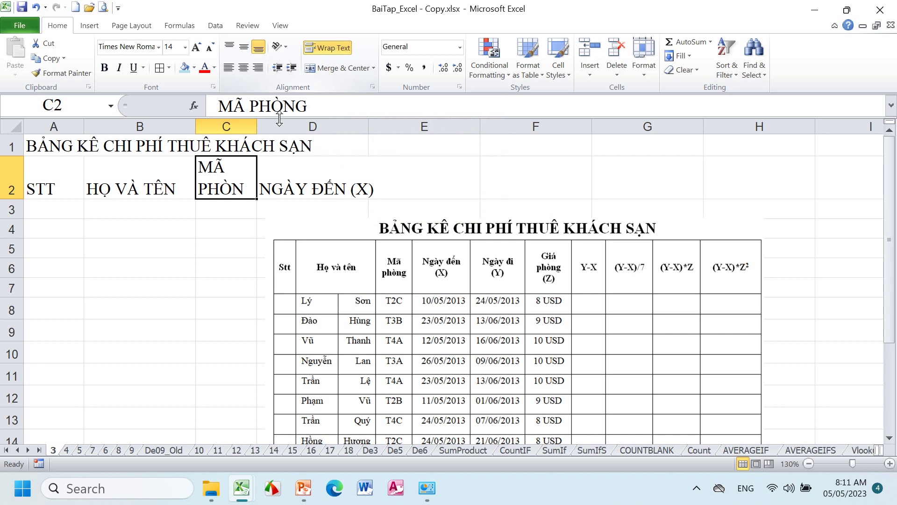
pyautogui.moveTo(256, 124); pyautogui.dragTo(281, 124)
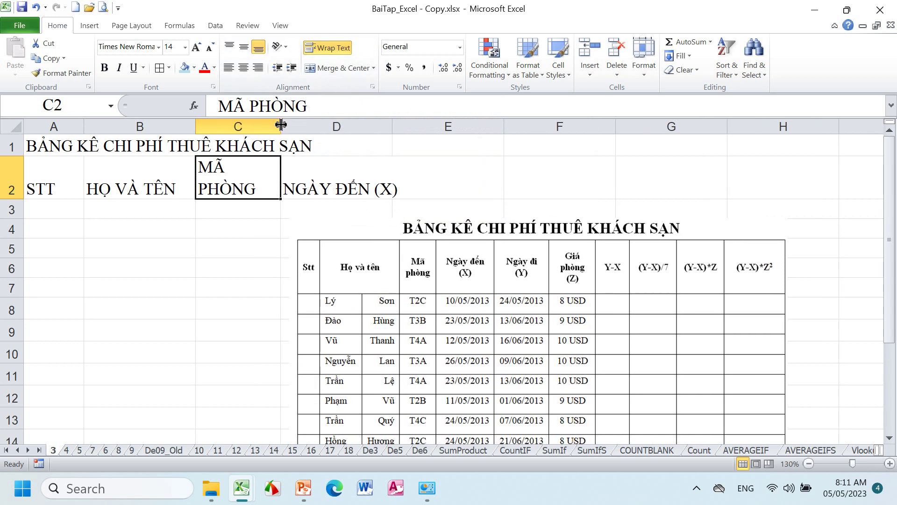
pyautogui.moveTo(281, 124); pyautogui.dragTo(332, 124)
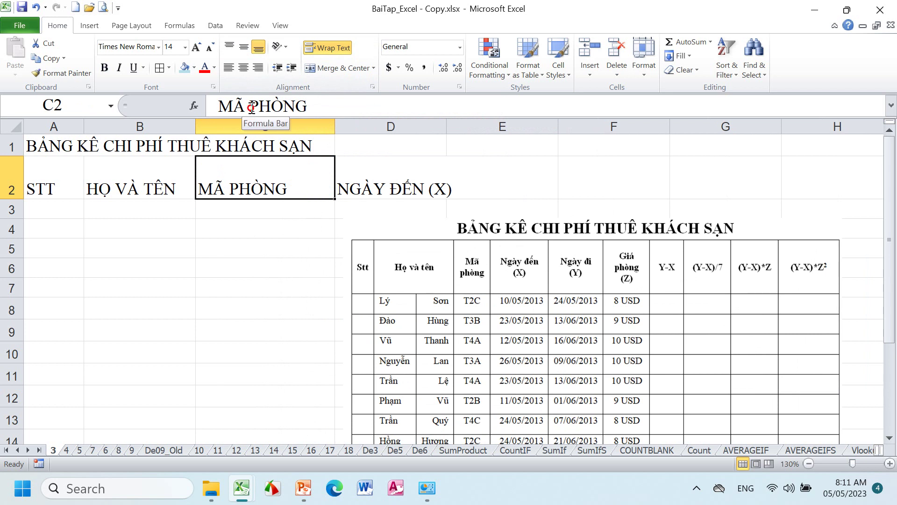
pyautogui.click(251, 107)
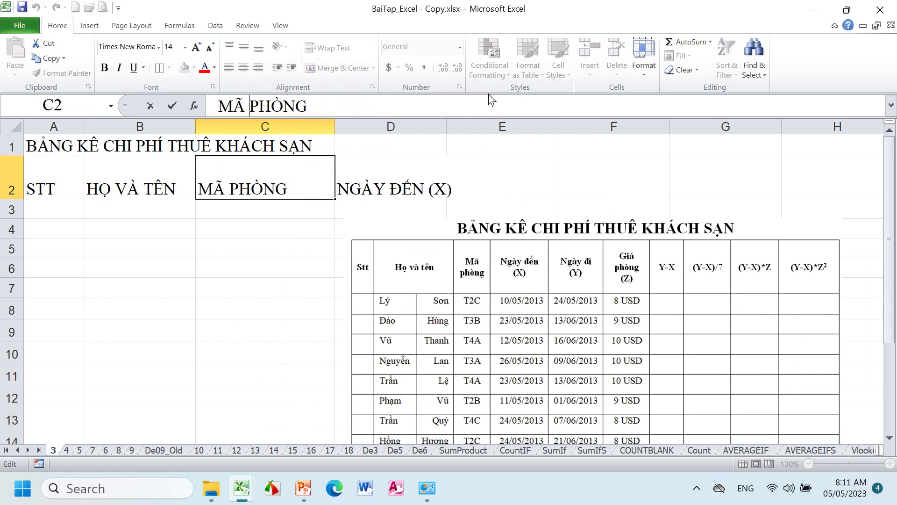
pyautogui.press('BackSpace')
pyautogui.press('BackSpace')
pyautogui.press('BackSpace')
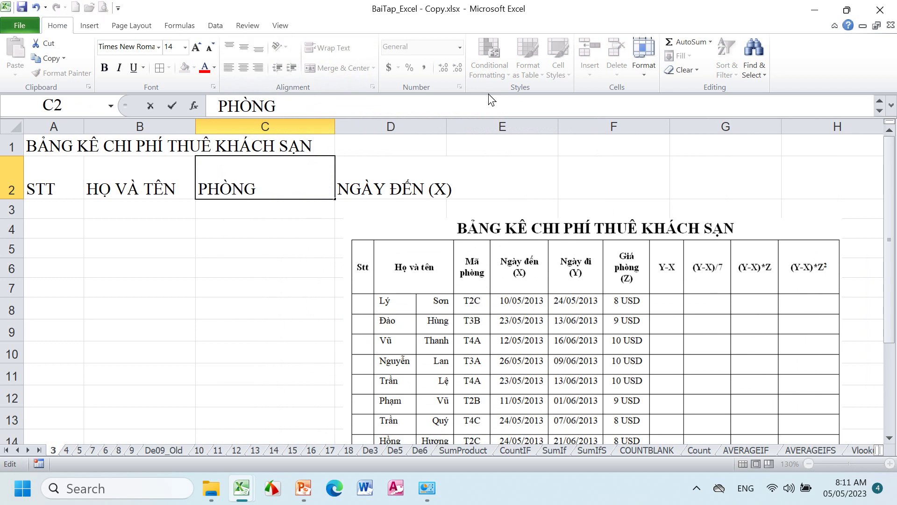
pyautogui.press('Escape')
pyautogui.press('Return')
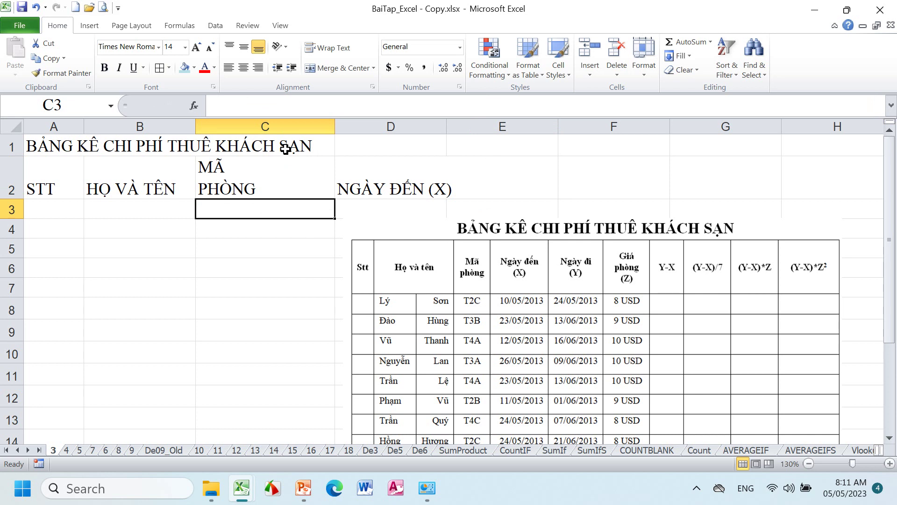
# - Split the D2 header so (X) sits on its own line below NGÀY ĐẾN
pyautogui.click(391, 185)
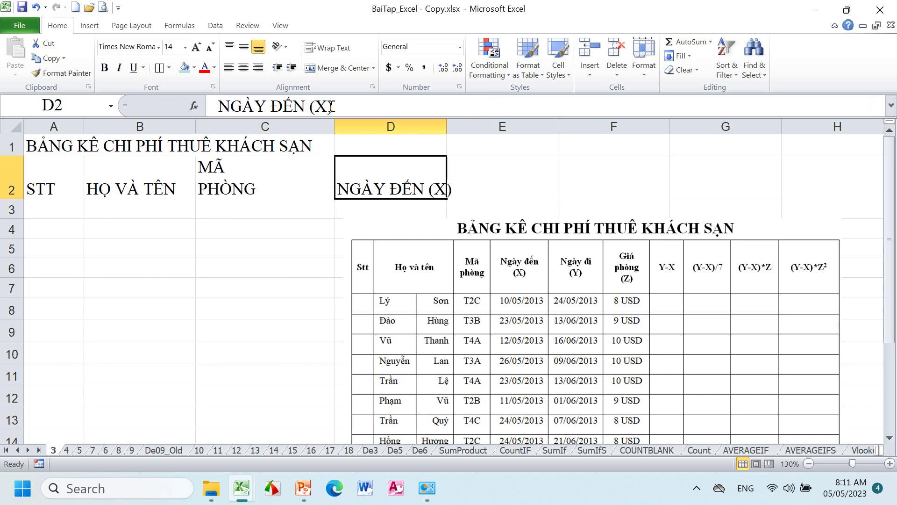
pyautogui.click(310, 108)
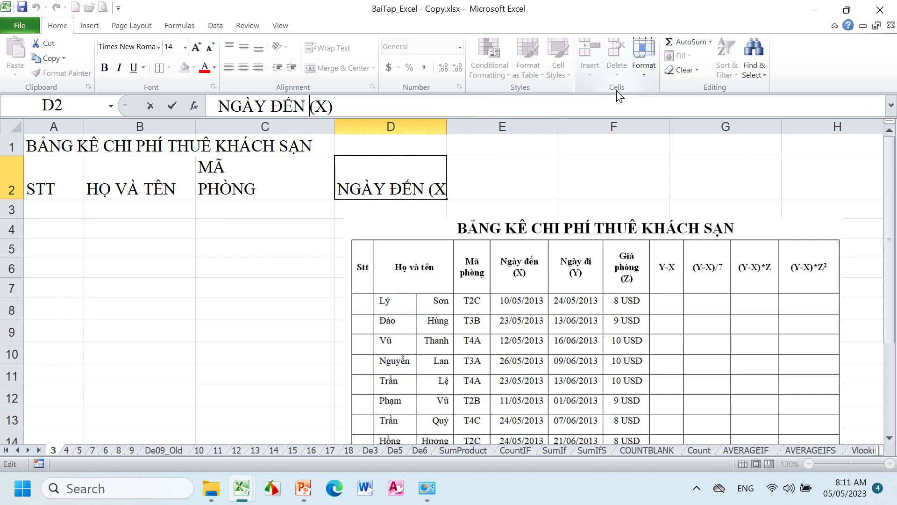
pyautogui.hotkey('shift', 'Home')
pyautogui.press('BackSpace')
pyautogui.press('Escape')
pyautogui.press('Down')
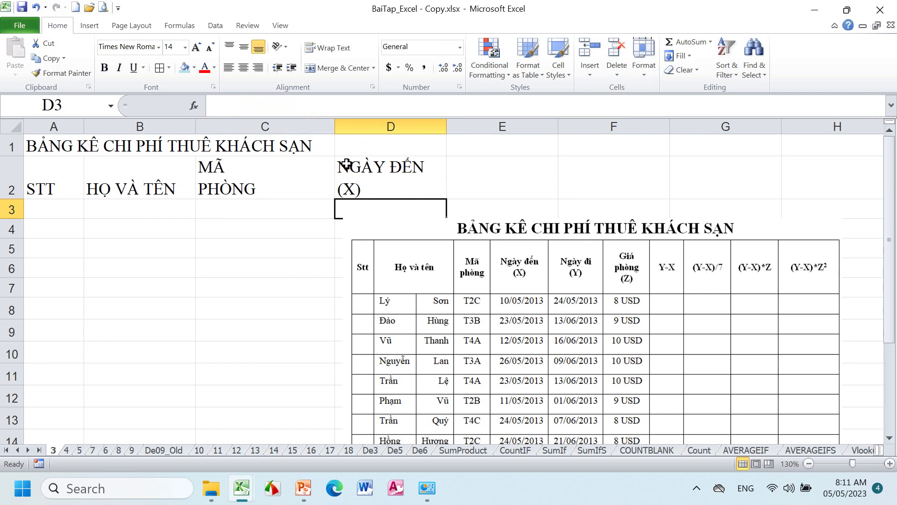
pyautogui.click(232, 177)
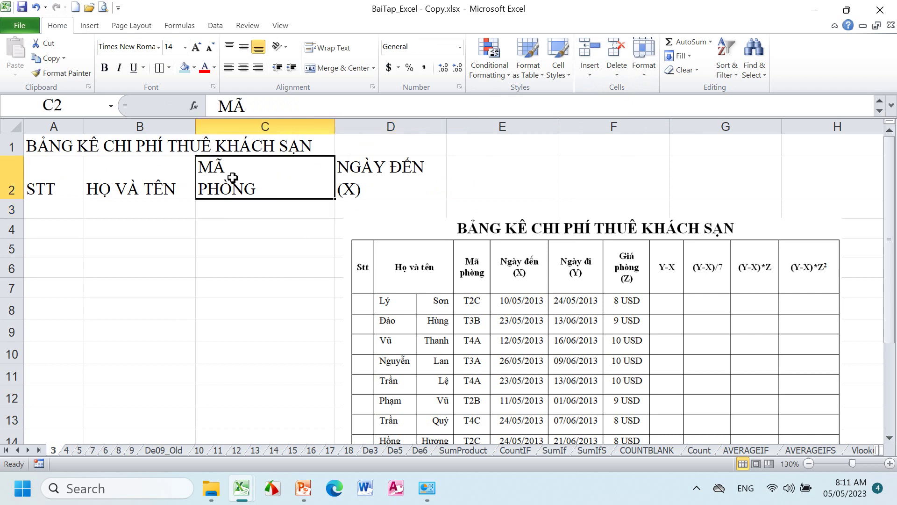
# - Centre MÃ PHÒNG, and centre STT and HỌ VÀ TÊN both horizontally and vertically
pyautogui.click(244, 69)
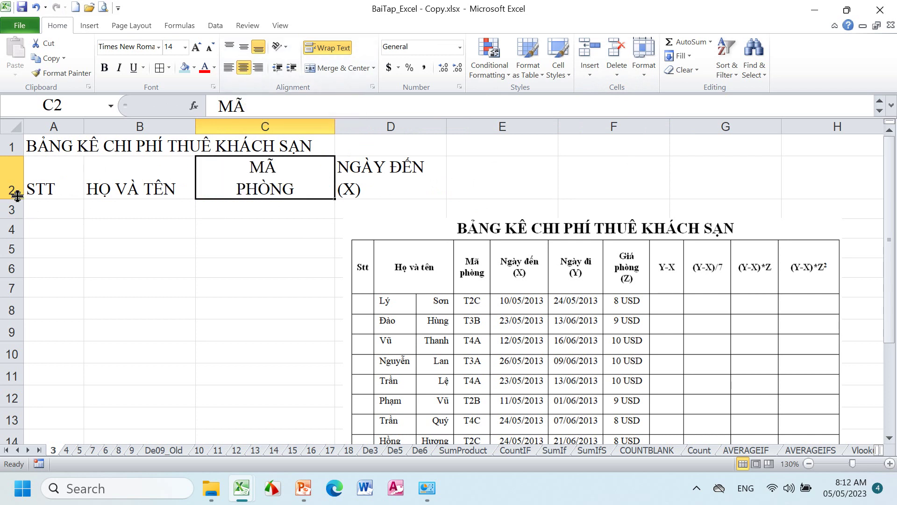
pyautogui.moveTo(41, 186); pyautogui.dragTo(137, 186)
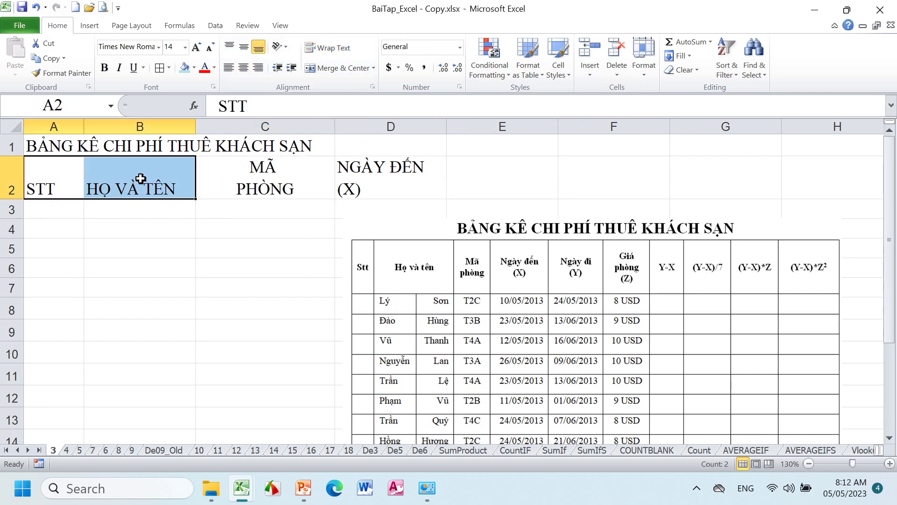
pyautogui.click(245, 69)
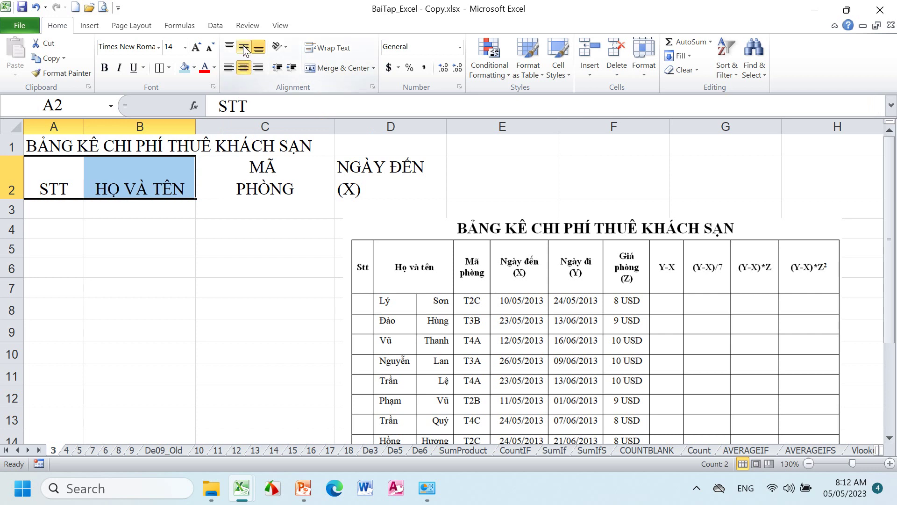
pyautogui.click(244, 49)
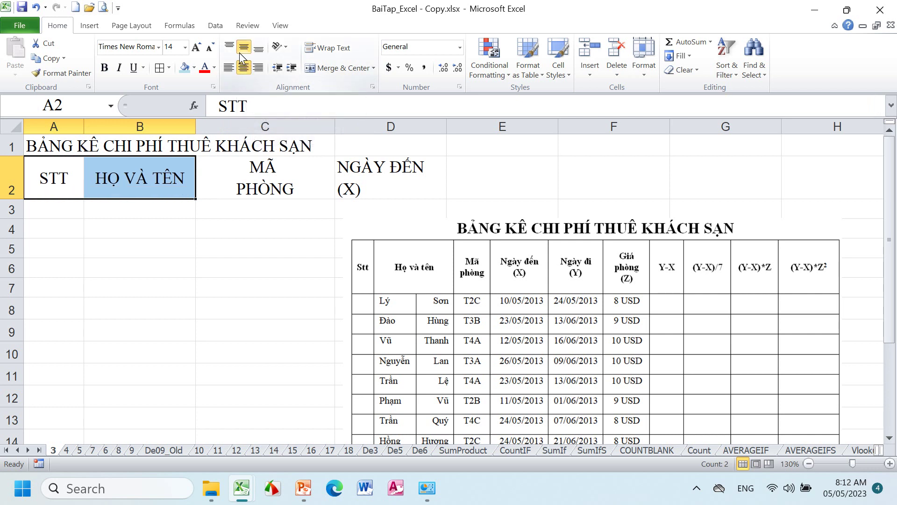
pyautogui.rightClick(155, 182)
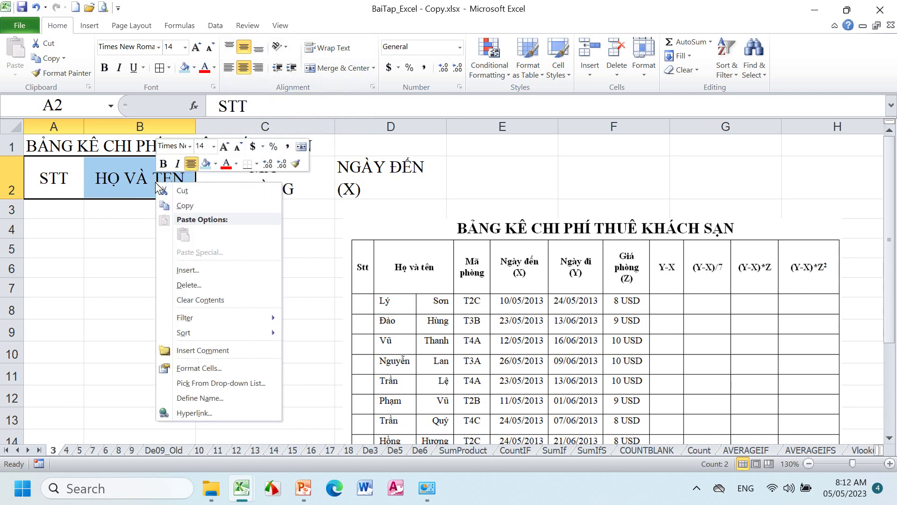
pyautogui.press('Escape')
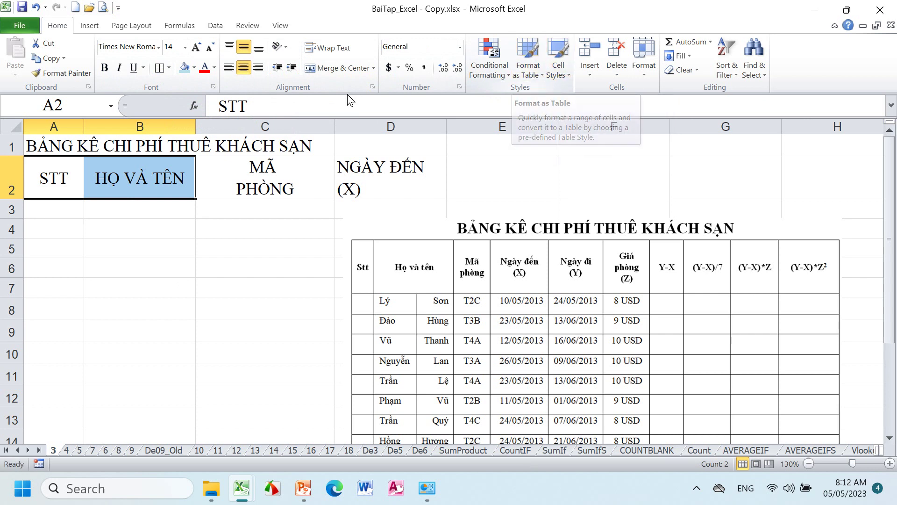
# - Centre the D2 heading both ways and enter the two-line heading NGÀY ĐI (Y) in E2
pyautogui.click(273, 265)
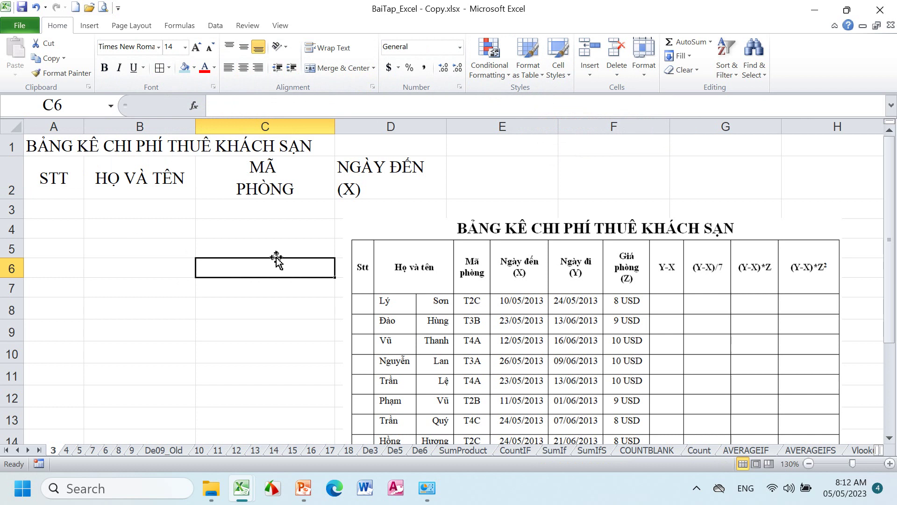
pyautogui.click(382, 172)
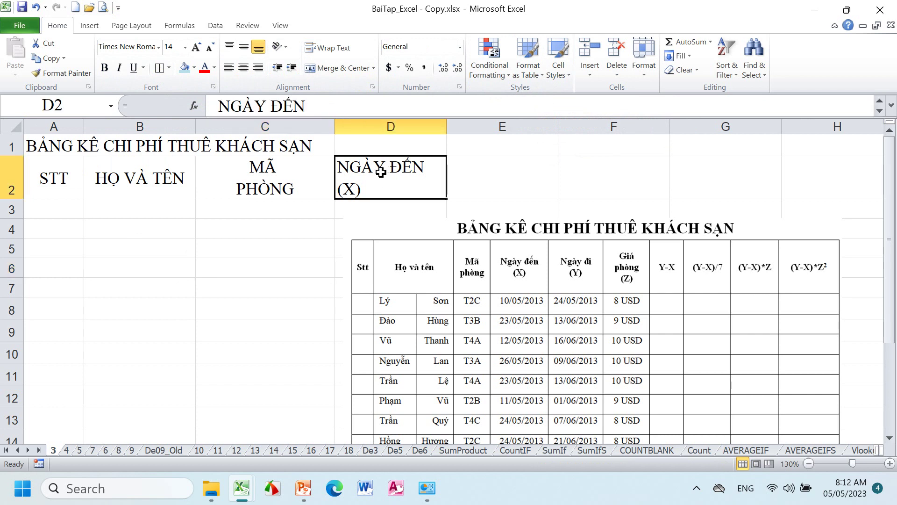
pyautogui.click(246, 69)
pyautogui.click(244, 48)
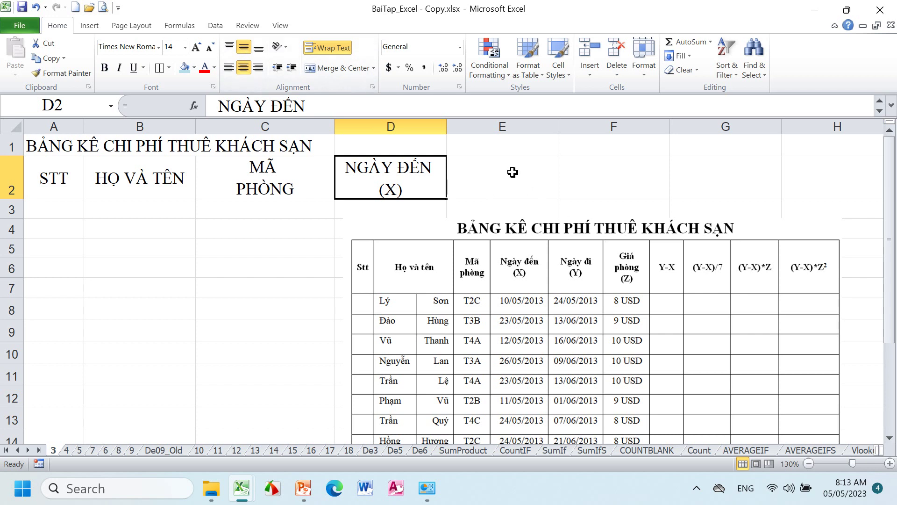
pyautogui.click(487, 168)
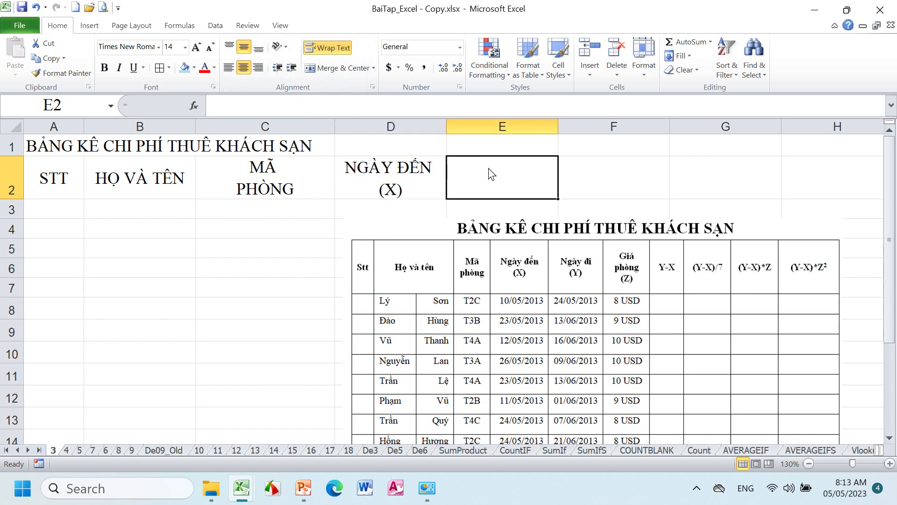
pyautogui.write('NGAFY DDI')
pyautogui.hotkey('alt', 'Return')
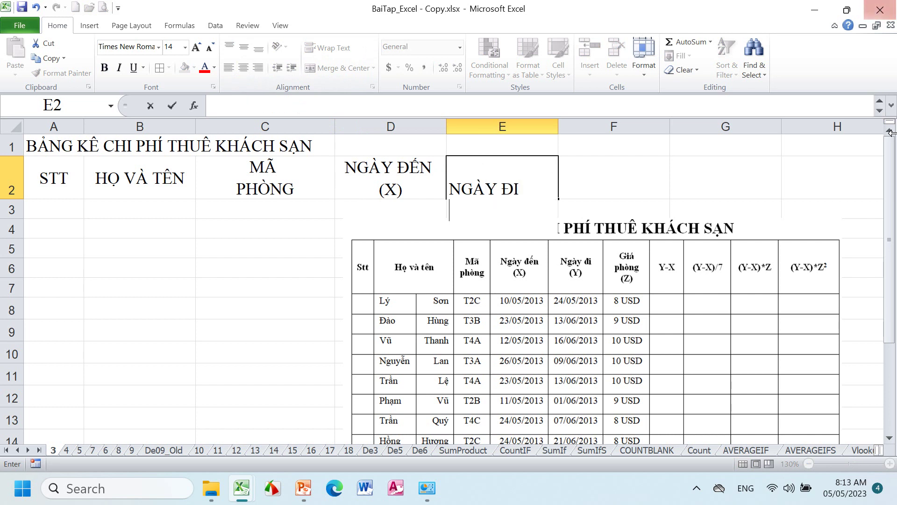
pyautogui.write('(Y')
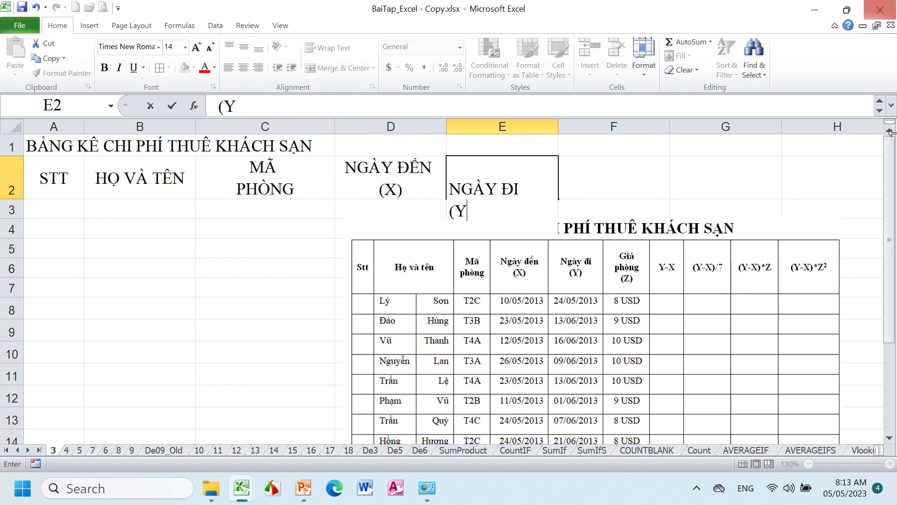
pyautogui.write(')')
pyautogui.press('Return')
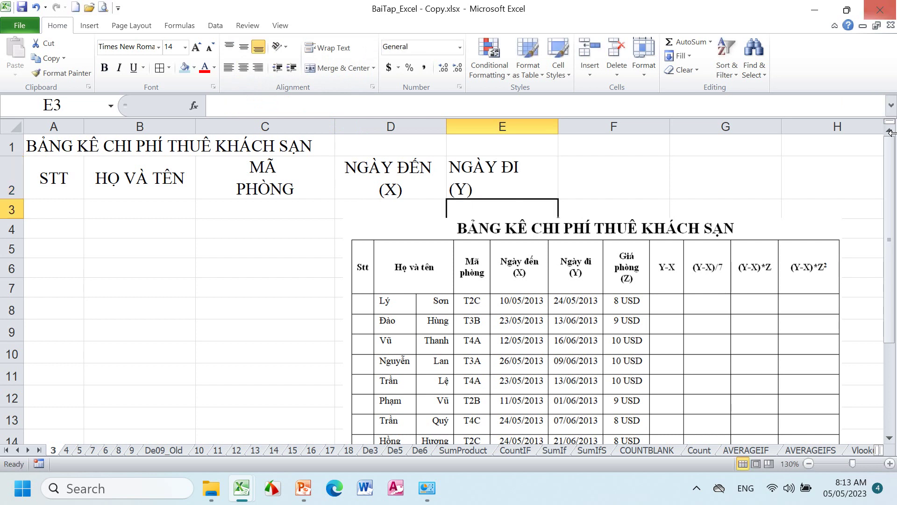
# - Copy D2's formatting onto E2:H2 and enter the two-line heading GIÁ PHÒNG (Z) in F2
pyautogui.click(392, 177)
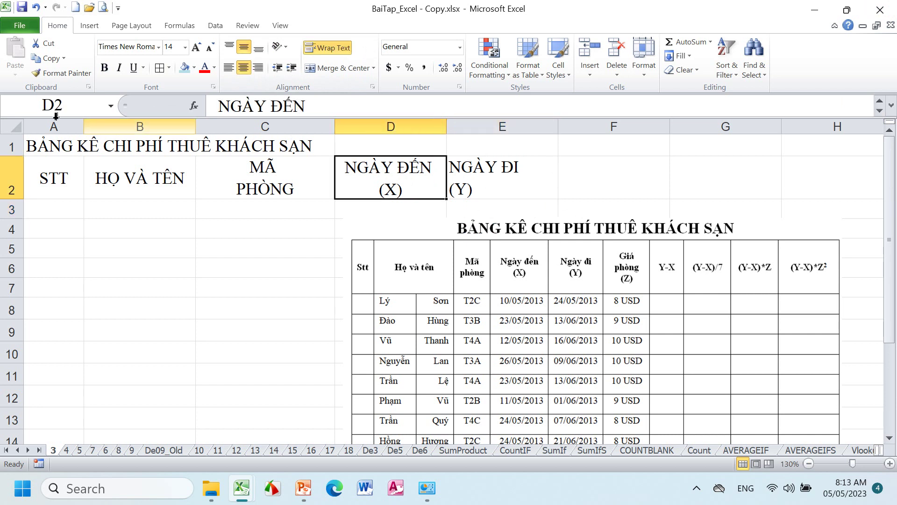
pyautogui.click(64, 75)
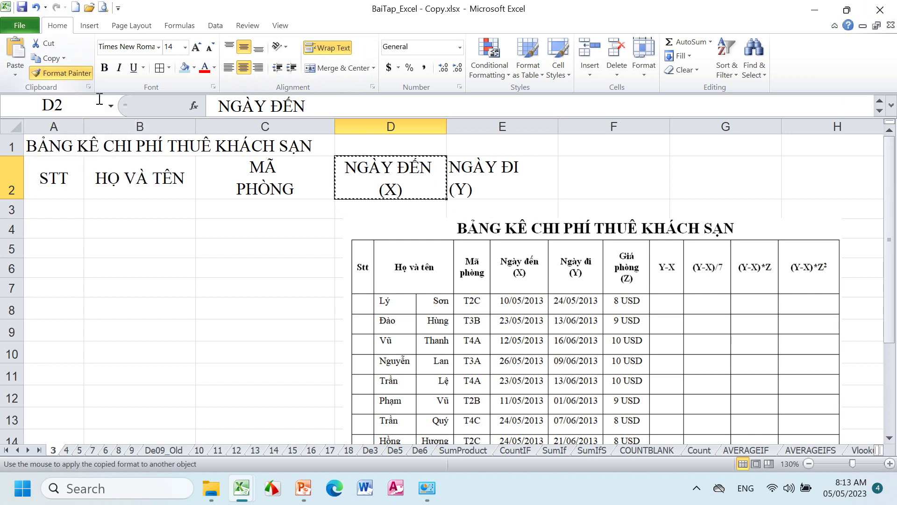
pyautogui.moveTo(484, 198); pyautogui.dragTo(825, 164)
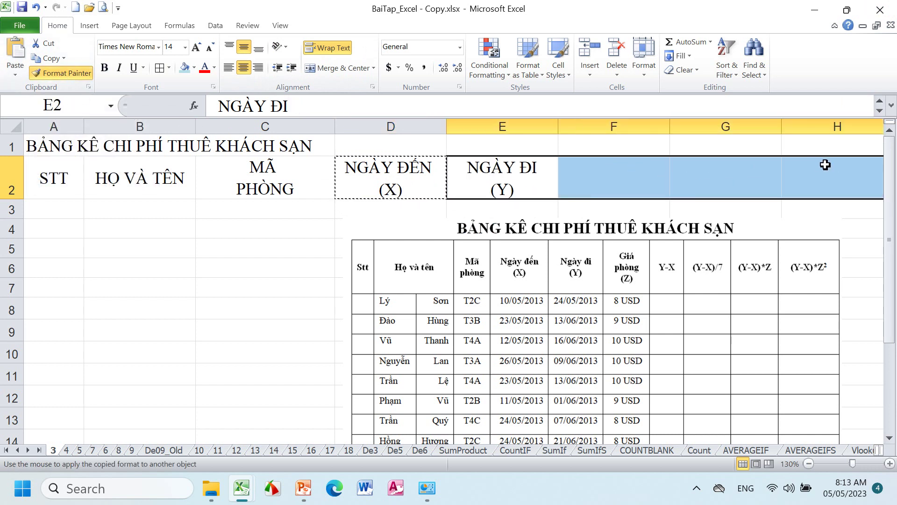
pyautogui.click(585, 171)
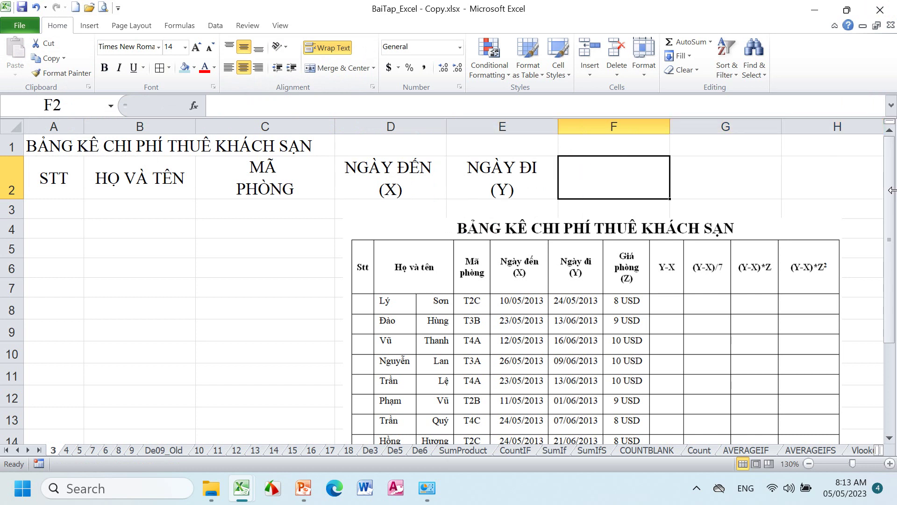
pyautogui.write('GIAs PHO')
pyautogui.write('NG')
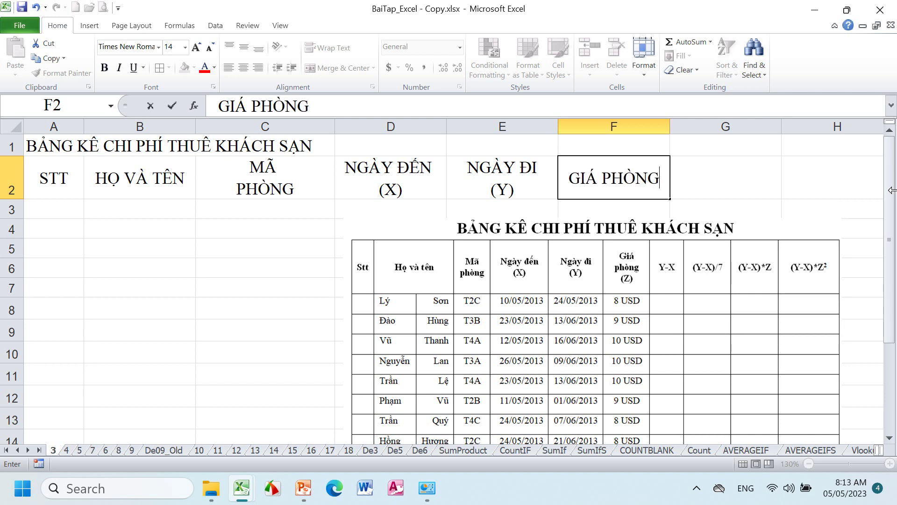
pyautogui.hotkey('alt', 'Return')
pyautogui.write('(Z)')
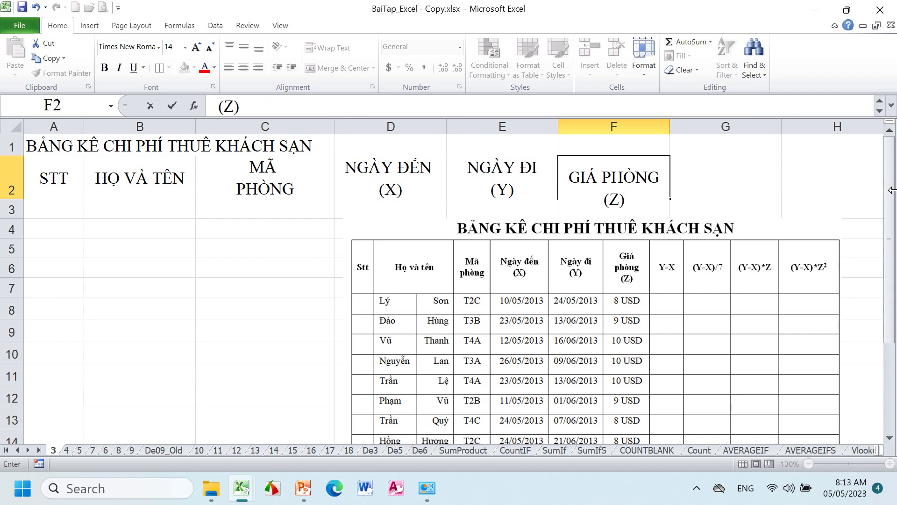
pyautogui.press('Return')
# - Enter the heading Y-X in G2 and begin typing (Y-X)/7 in H2
pyautogui.click(714, 182)
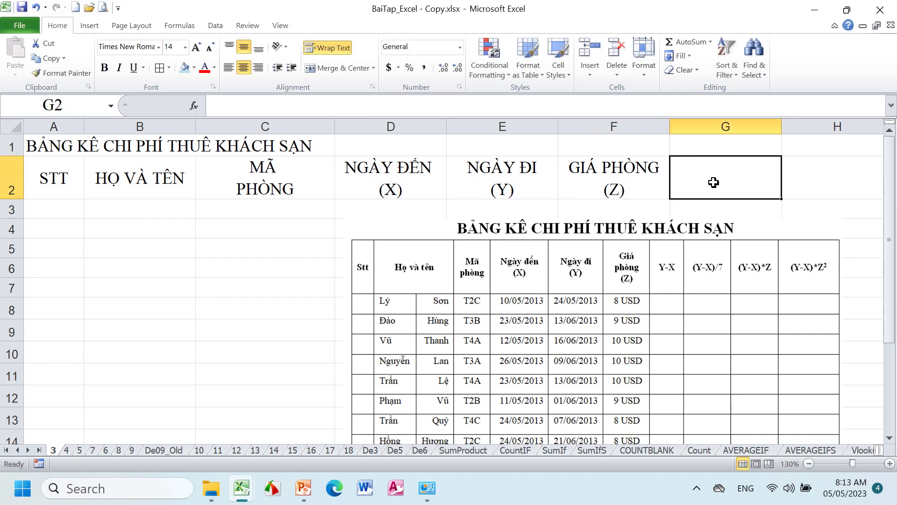
pyautogui.write('Y-X')
pyautogui.press('Tab')
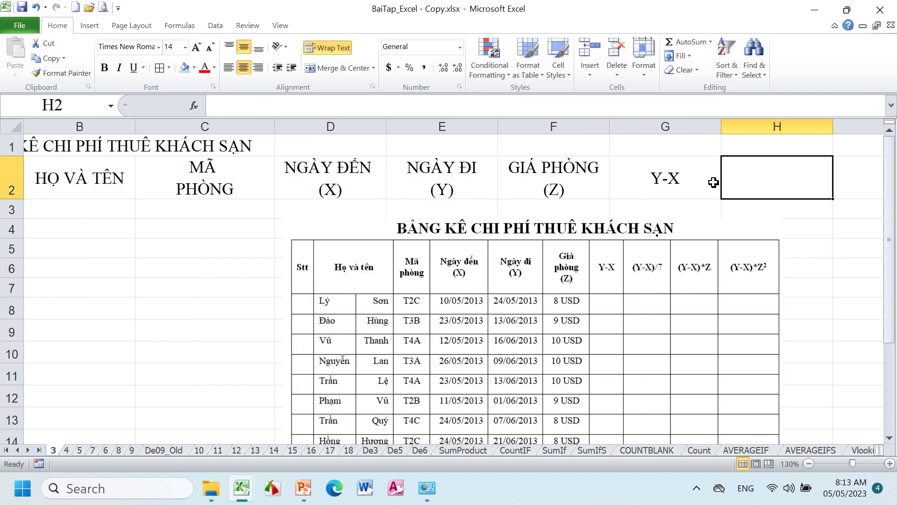
pyautogui.write('(Y')
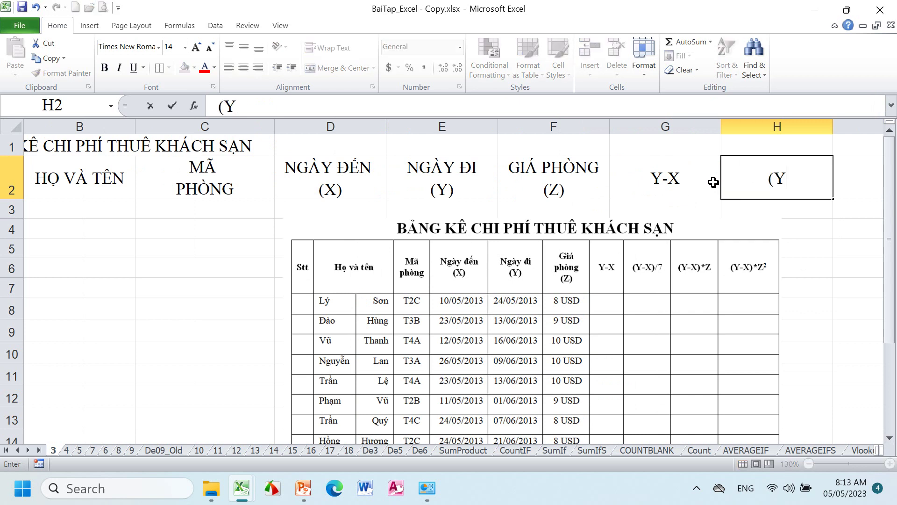
pyautogui.write('-X)/7')
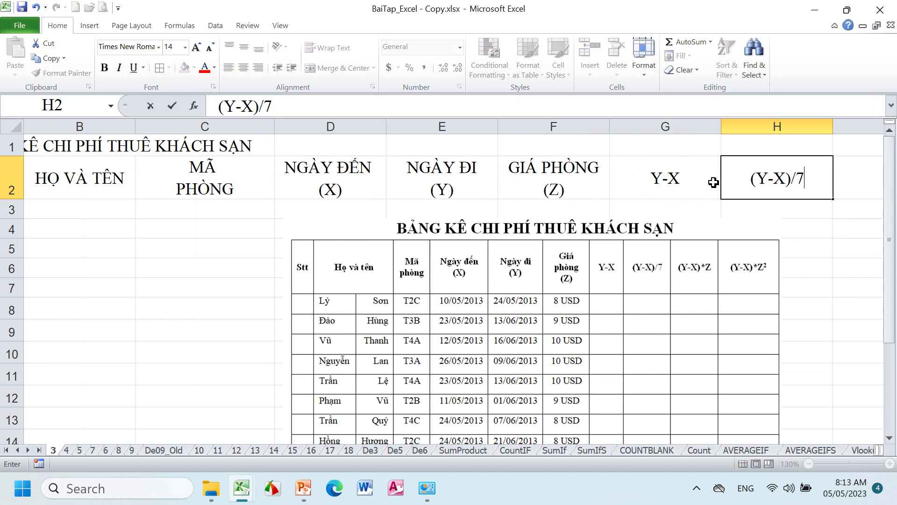
# - Commit (Y-X)/7 in H2 and add the header (Y-X)*Z in I2
pyautogui.press('Tab')
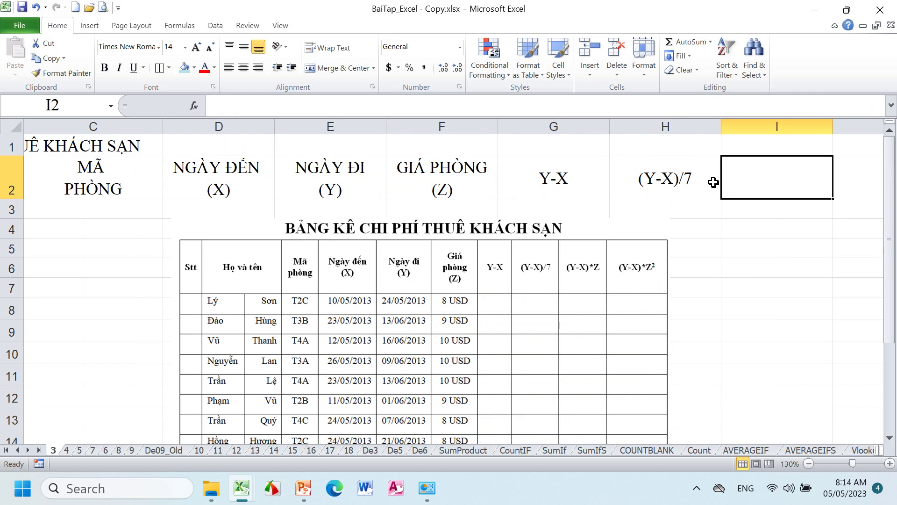
pyautogui.write('(Y')
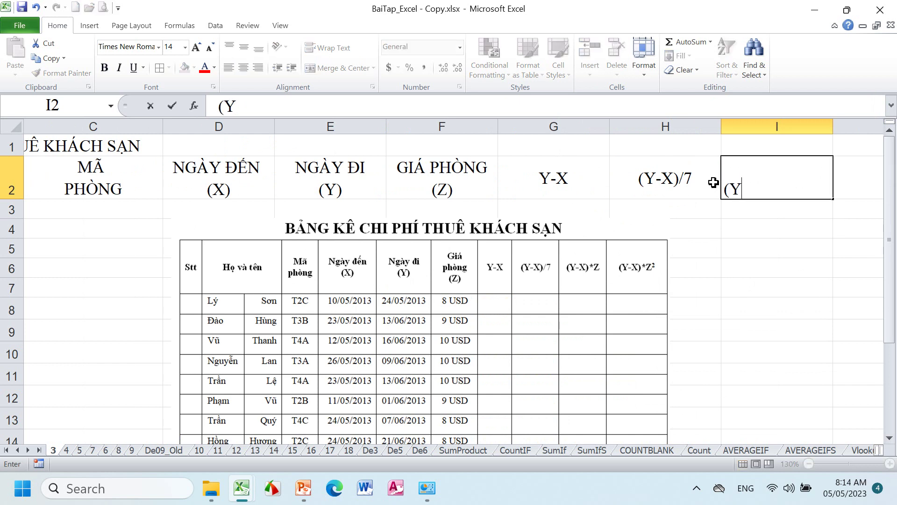
pyautogui.write('-X')
pyautogui.write(')*')
pyautogui.write('Z')
pyautogui.press('Return')
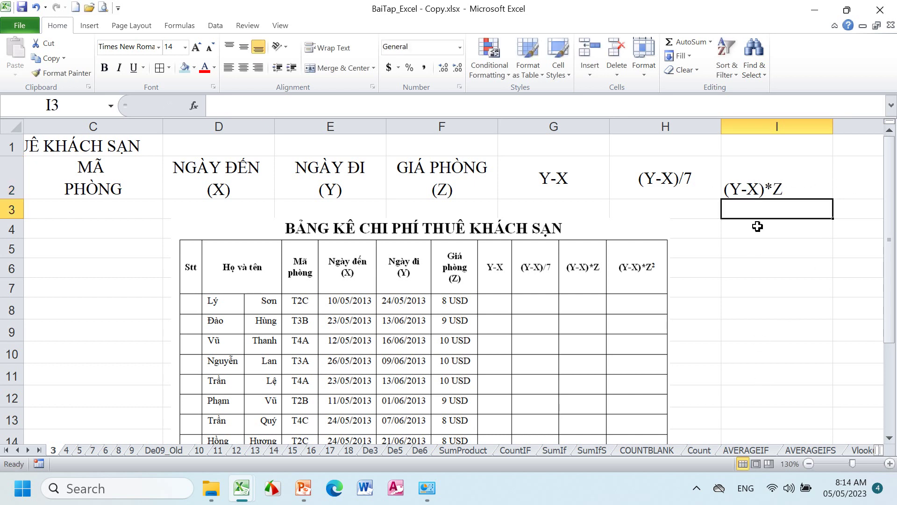
# - Paint H2's formatting onto I2:J2, then undo that change
pyautogui.click(684, 178)
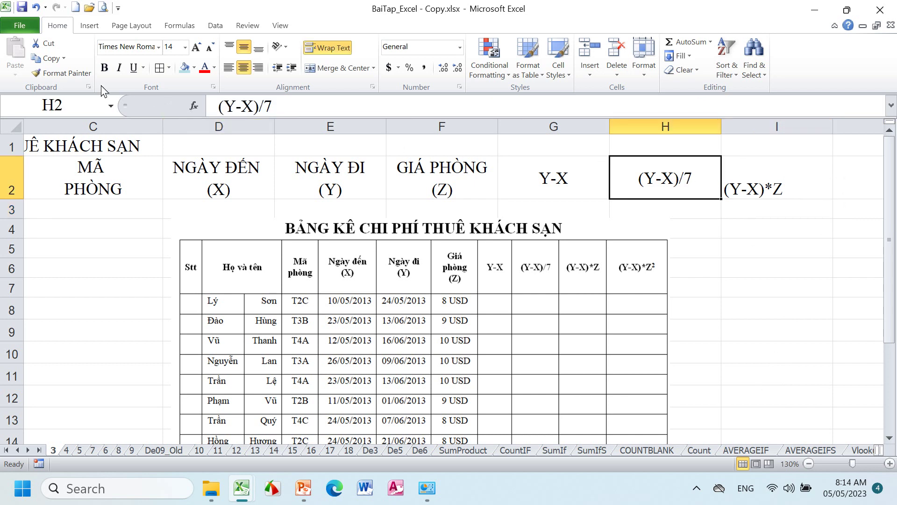
pyautogui.click(67, 74)
pyautogui.moveTo(756, 170); pyautogui.dragTo(839, 169)
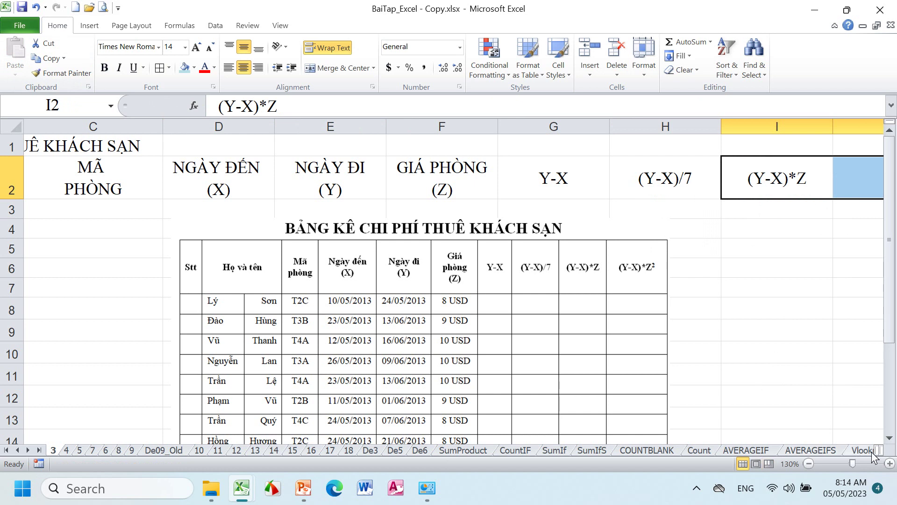
pyautogui.moveTo(881, 450); pyautogui.dragTo(827, 450)
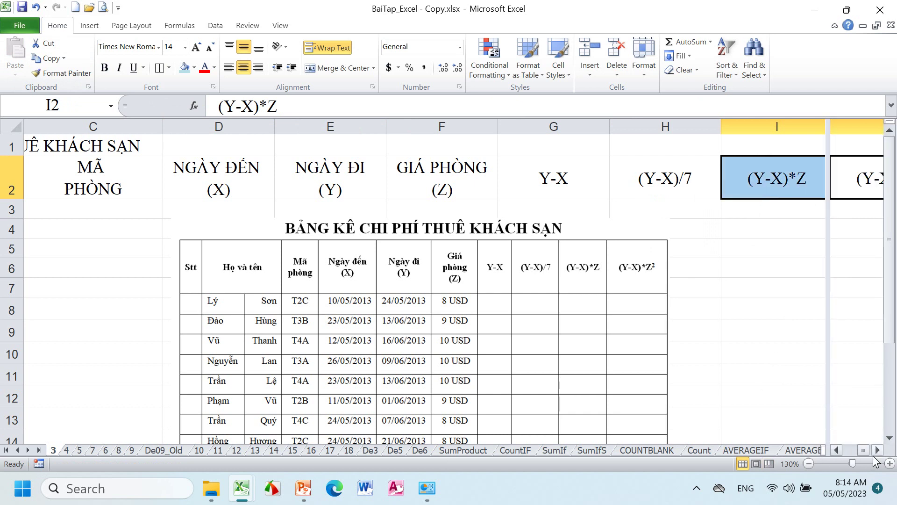
pyautogui.click(877, 450)
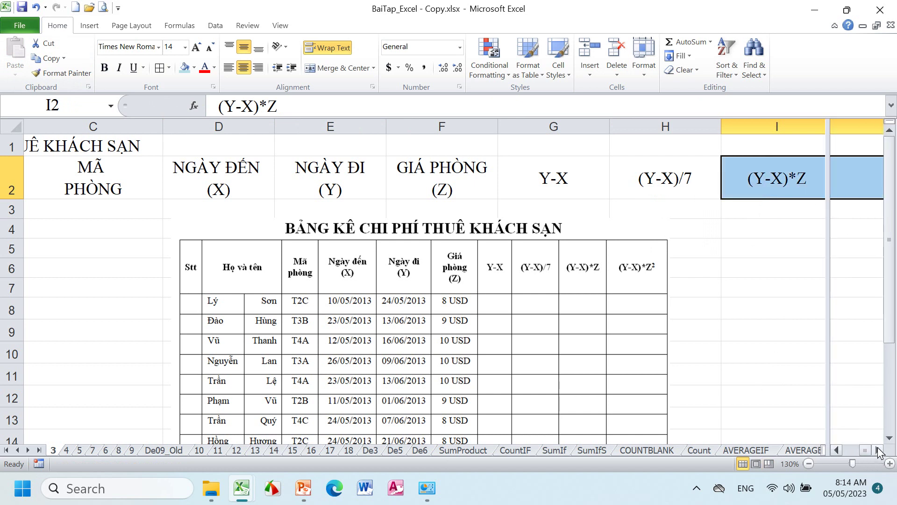
pyautogui.hotkey('ctrl', 'z')
pyautogui.hotkey('ctrl', 'z')
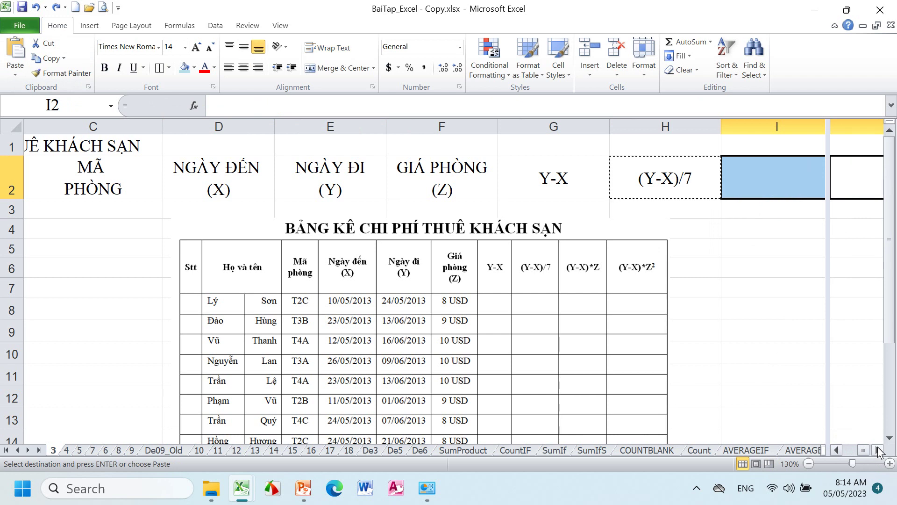
# - Select I2 and cancel the pending copy marquee around H2
pyautogui.scroll(-4, 878, 452)
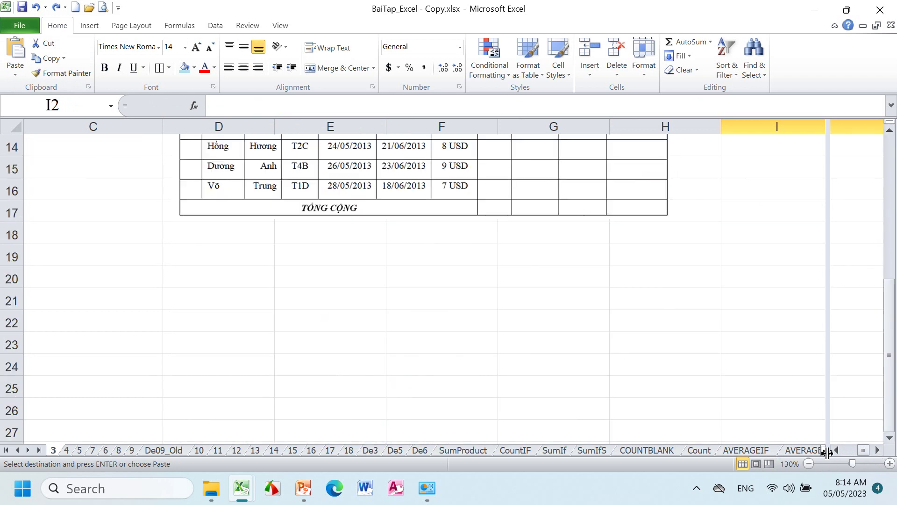
pyautogui.moveTo(827, 451); pyautogui.dragTo(880, 451)
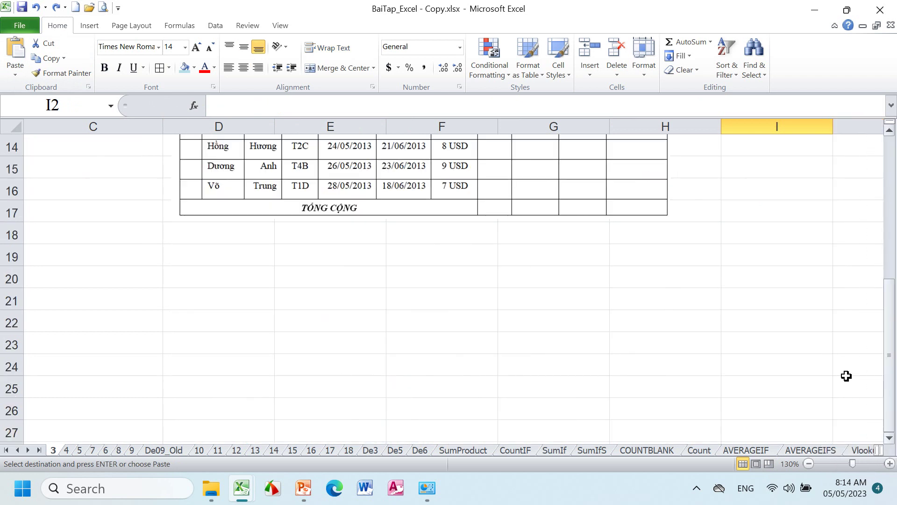
pyautogui.click(705, 150)
pyautogui.scroll(5, 761, 229)
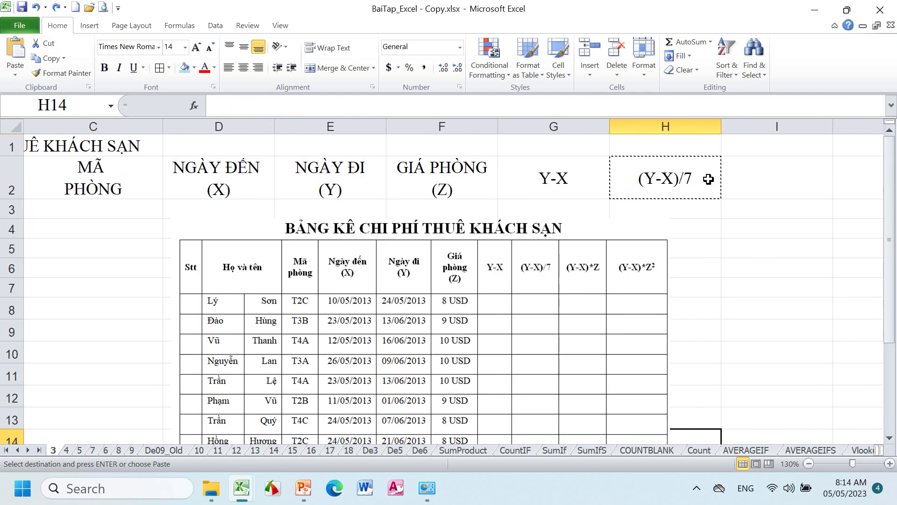
pyautogui.click(743, 181)
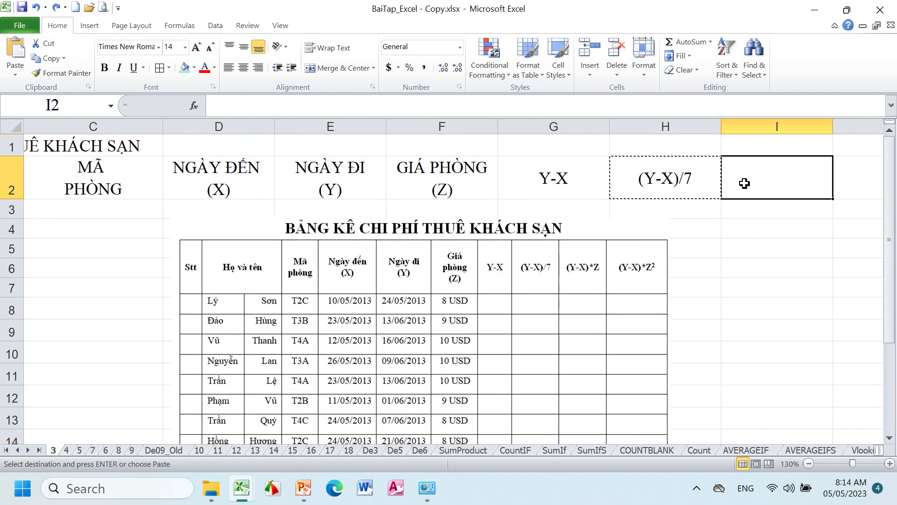
pyautogui.press('Escape')
# - Type (Y-X)*Z2 into I2 and highlight its trailing 2
pyautogui.write('(Y-X)*')
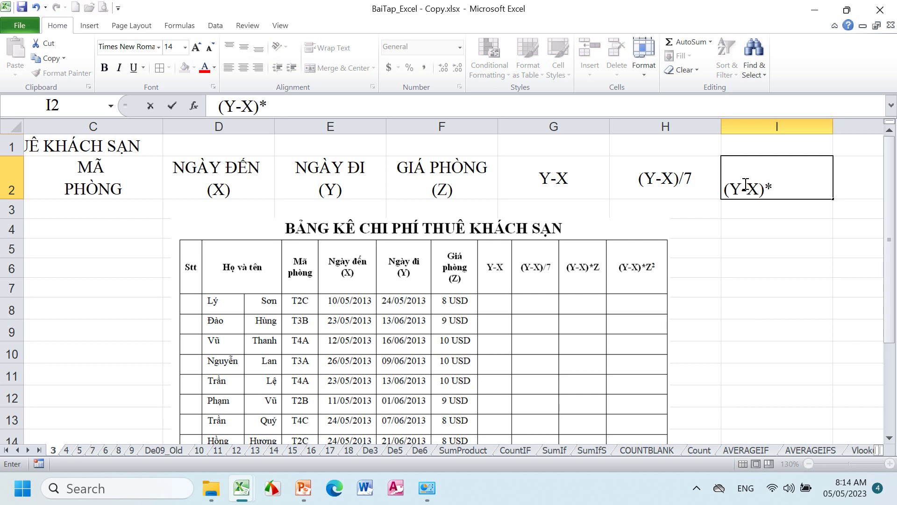
pyautogui.write('Z2')
pyautogui.moveTo(791, 189); pyautogui.dragTo(788, 189)
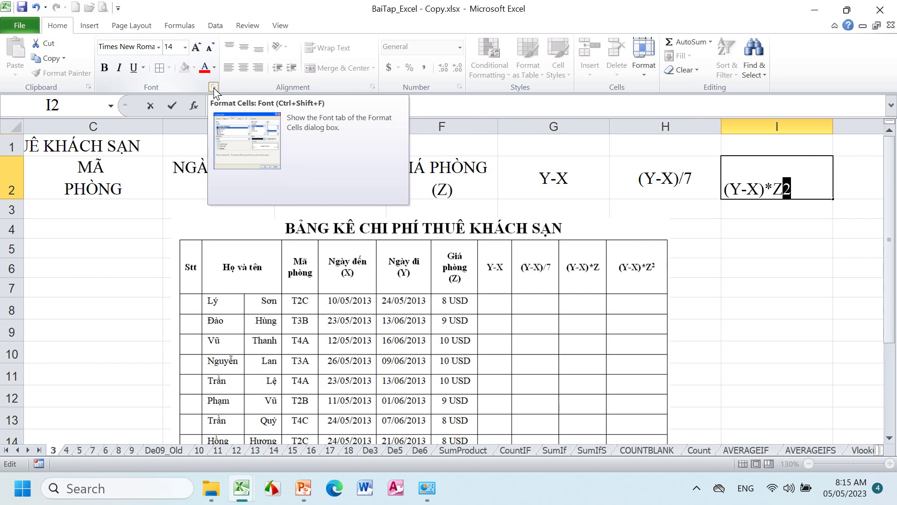
# - Make the trailing 2 in I2 superscript so the header reads (Y-X)*Z²
pyautogui.click(214, 87)
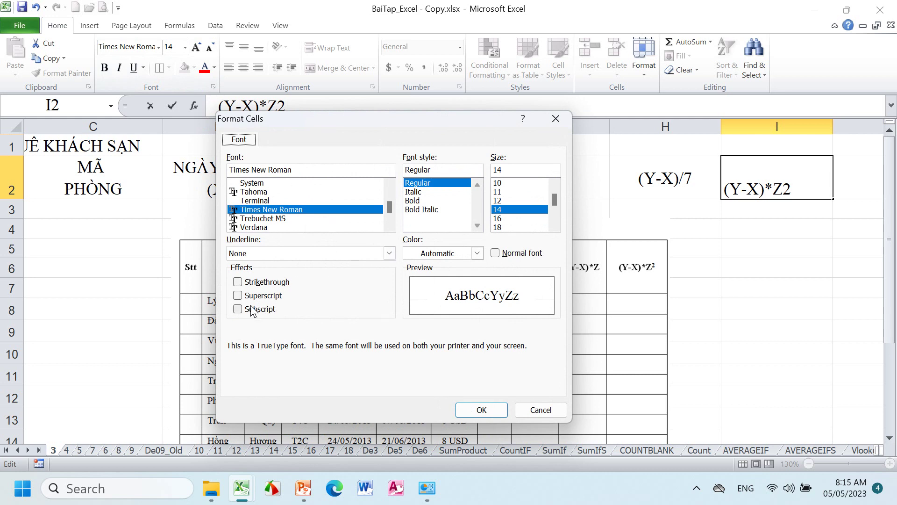
pyautogui.click(237, 295)
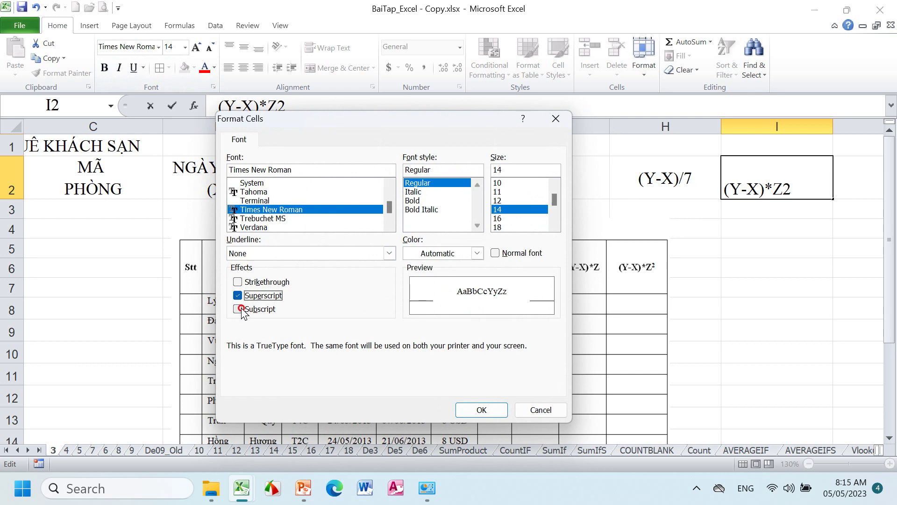
pyautogui.click(237, 309)
pyautogui.click(238, 295)
pyautogui.click(238, 281)
pyautogui.click(239, 282)
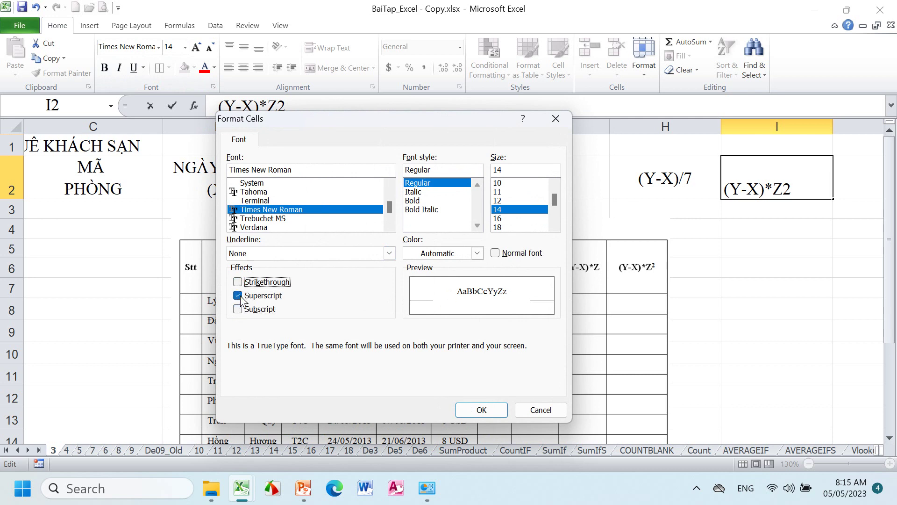
pyautogui.click(469, 413)
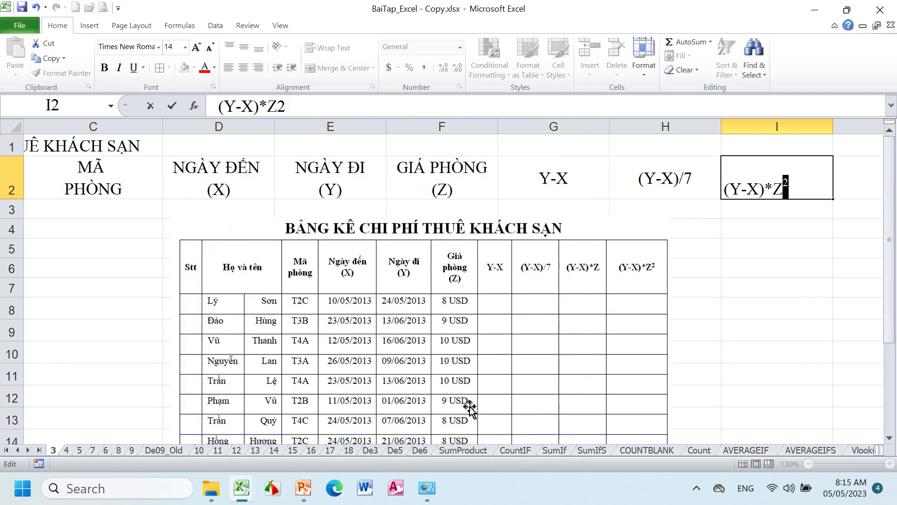
pyautogui.click(824, 224)
pyautogui.click(785, 189)
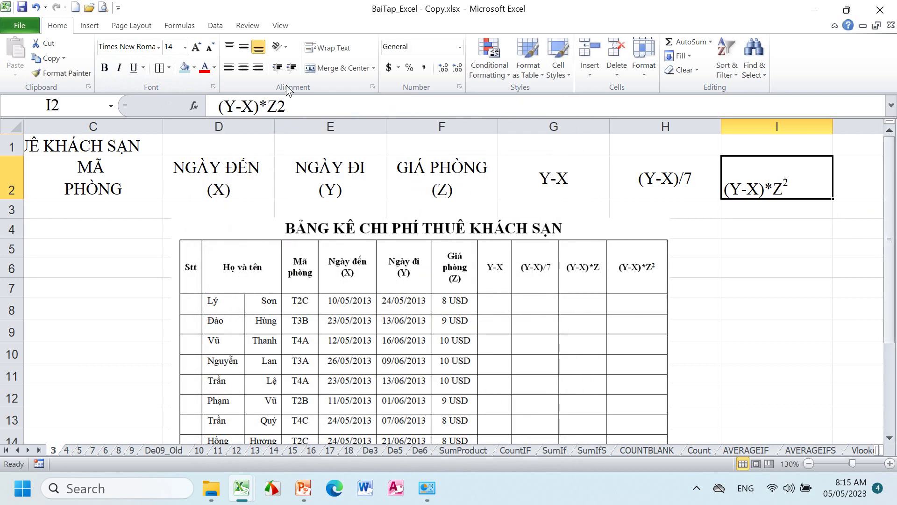
# - Center (Y-X)*Z² in I2 horizontally and vertically, then review the B2 and C2 headers
pyautogui.click(244, 68)
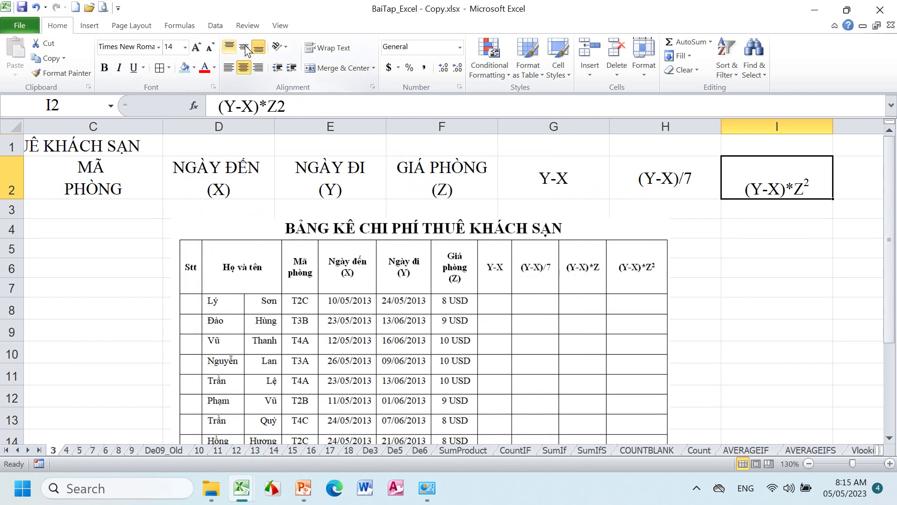
pyautogui.click(243, 47)
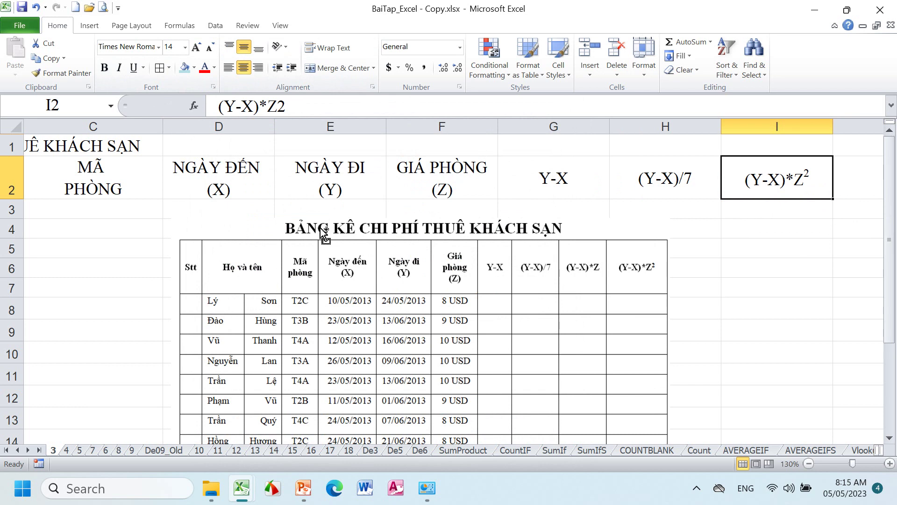
pyautogui.keyDown('ctrl'); pyautogui.scroll(-1, 320, 229); pyautogui.keyUp('ctrl')
pyautogui.keyDown('ctrl'); pyautogui.scroll(-1, 320, 231); pyautogui.keyUp('ctrl')
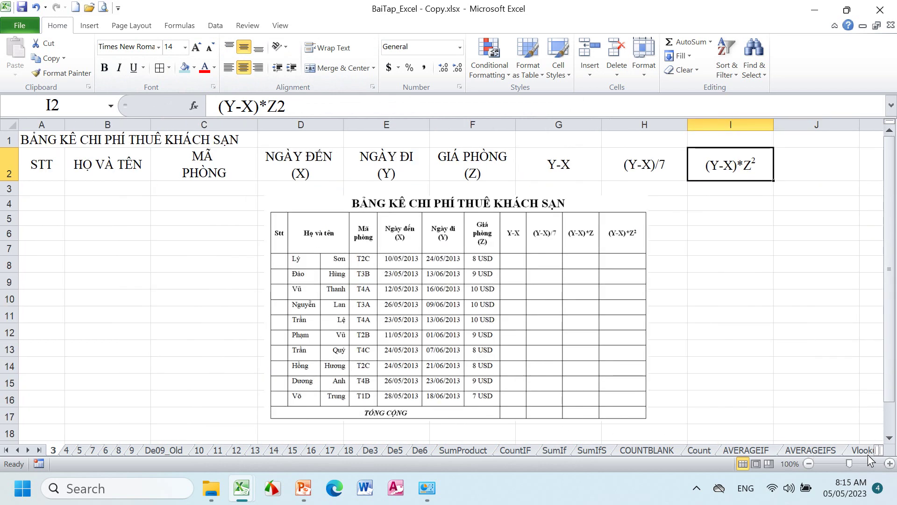
pyautogui.moveTo(875, 449); pyautogui.dragTo(816, 449)
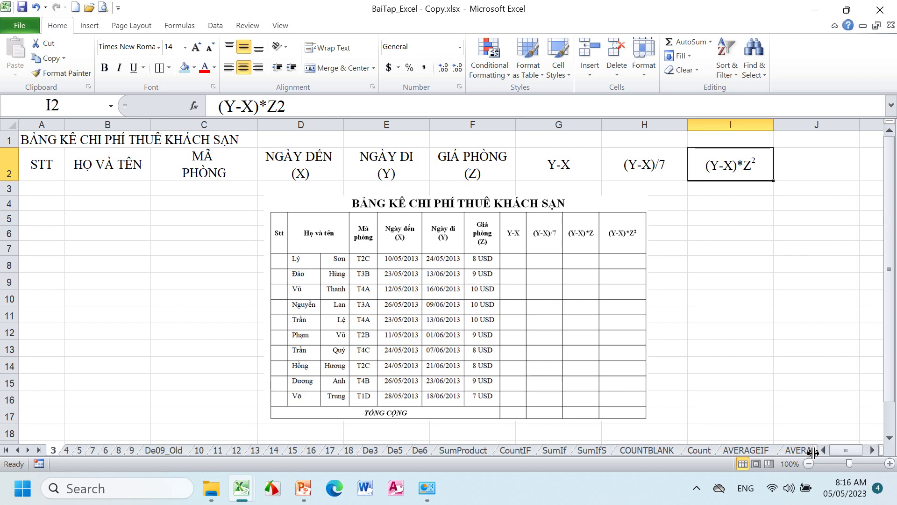
pyautogui.click(837, 446)
pyautogui.click(112, 171)
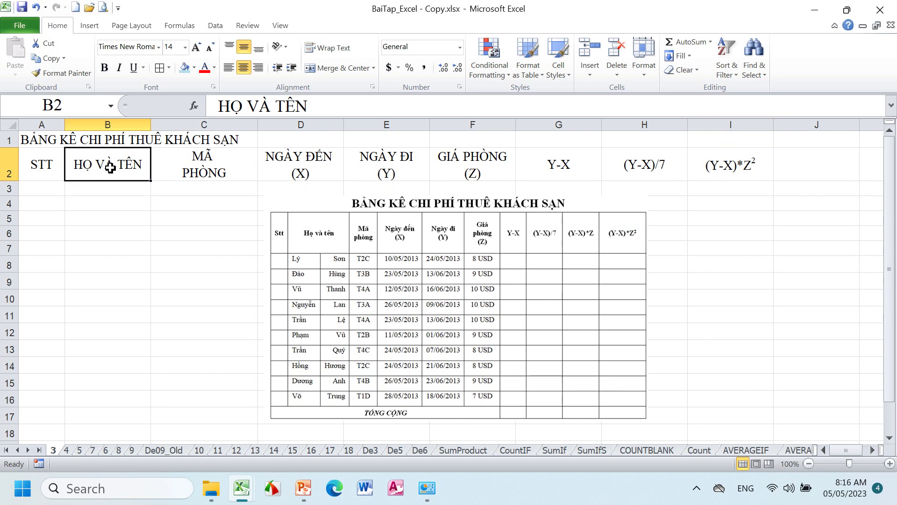
pyautogui.click(197, 168)
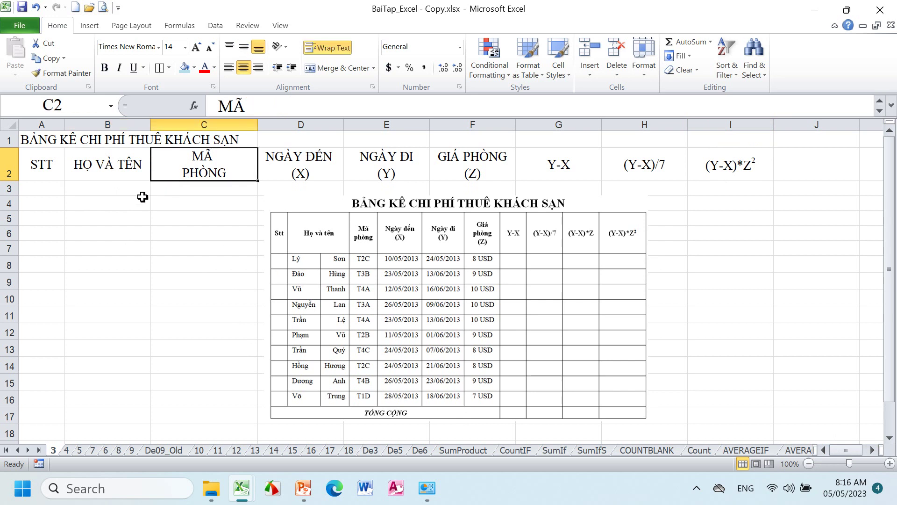
pyautogui.click(95, 189)
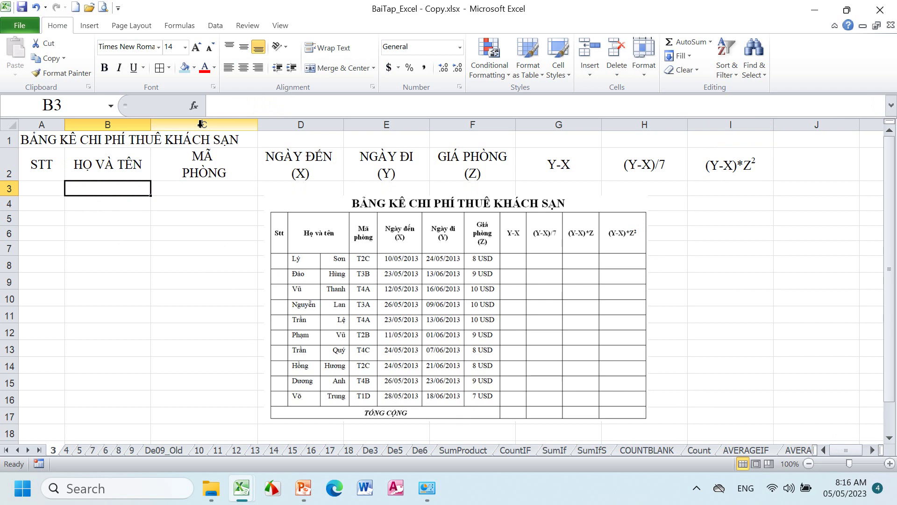
# - Insert a blank column at C before MÃ PHÒNG, then delete it again
pyautogui.click(201, 123)
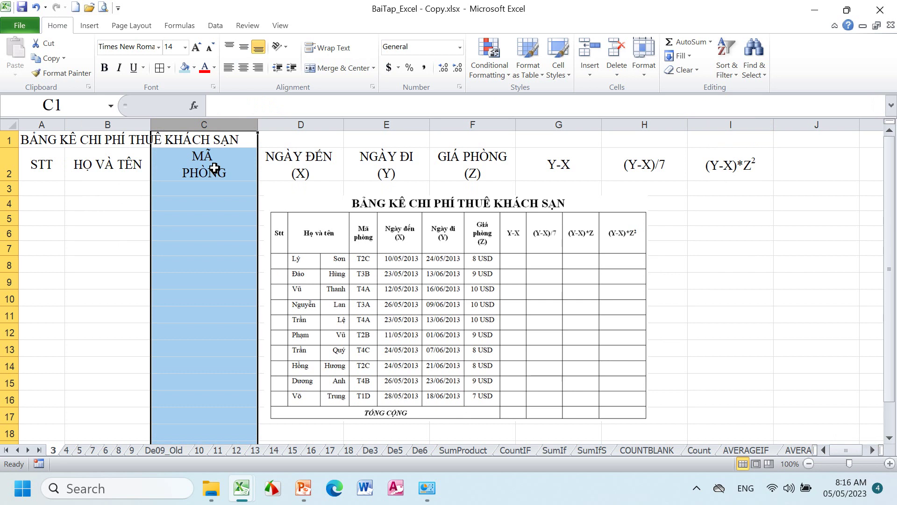
pyautogui.rightClick(191, 124)
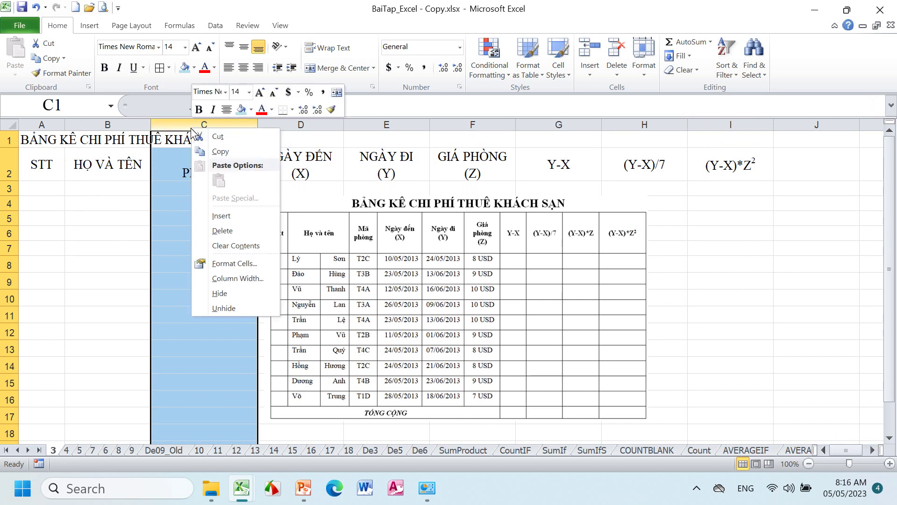
pyautogui.click(220, 216)
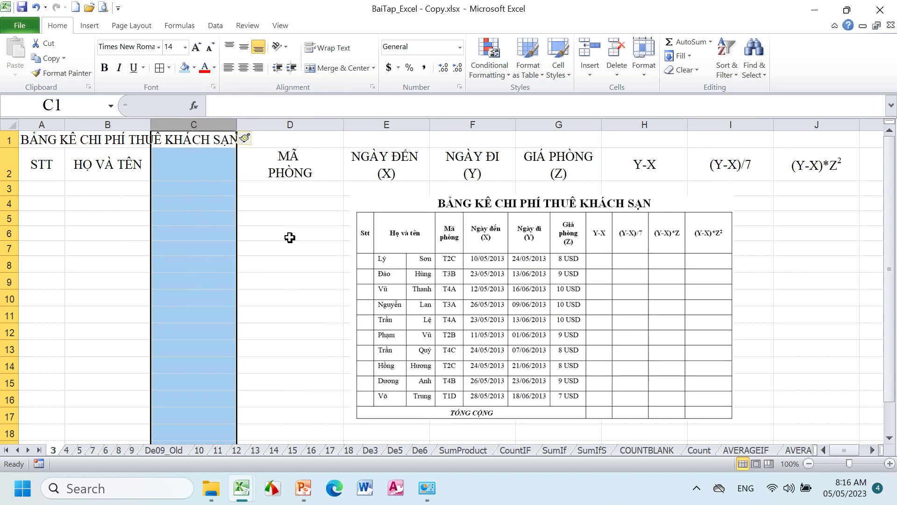
pyautogui.rightClick(193, 124)
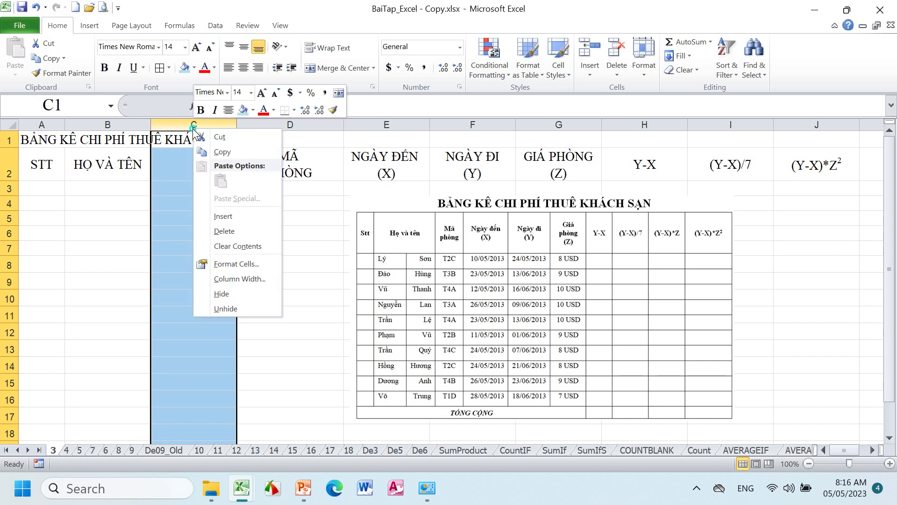
pyautogui.click(223, 231)
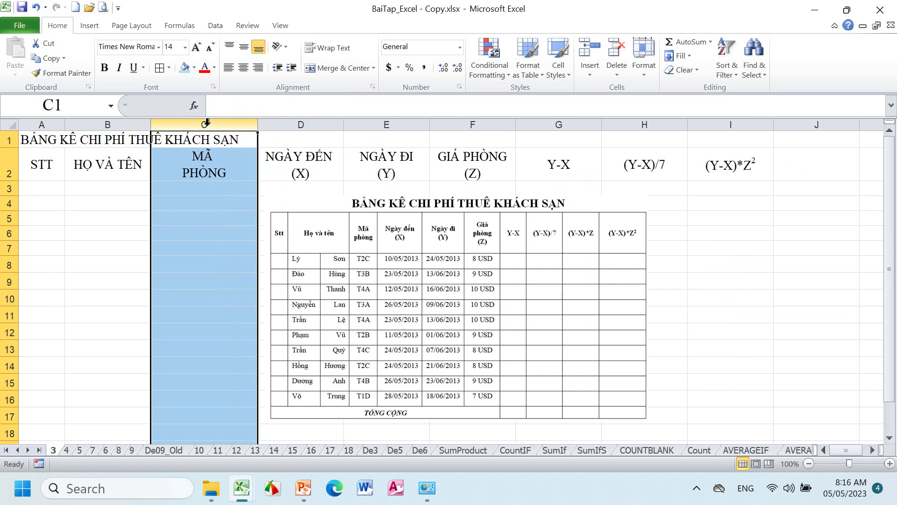
# - Insert three blank columns at C:E, then delete C:D, leaving one blank column C
pyautogui.moveTo(207, 123); pyautogui.dragTo(362, 149)
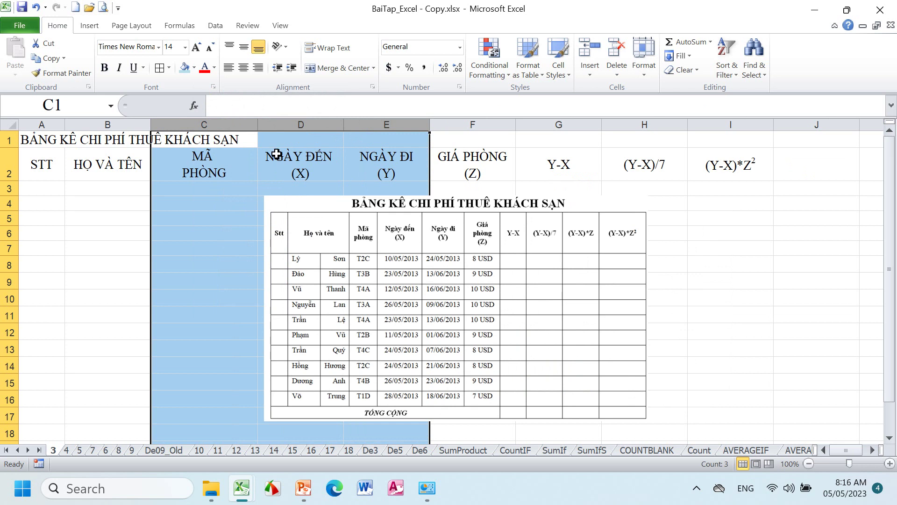
pyautogui.rightClick(224, 123)
pyautogui.click(256, 214)
pyautogui.click(340, 170)
pyautogui.click(189, 167)
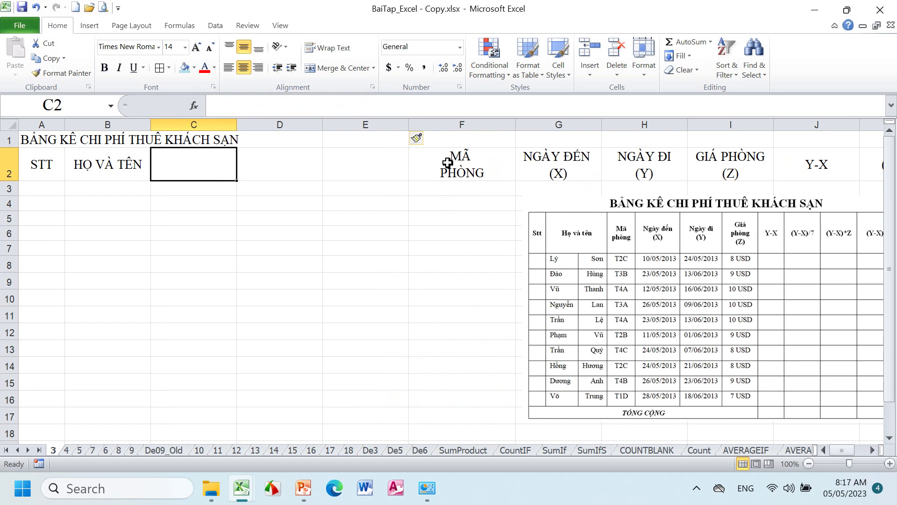
pyautogui.moveTo(213, 125); pyautogui.dragTo(261, 131)
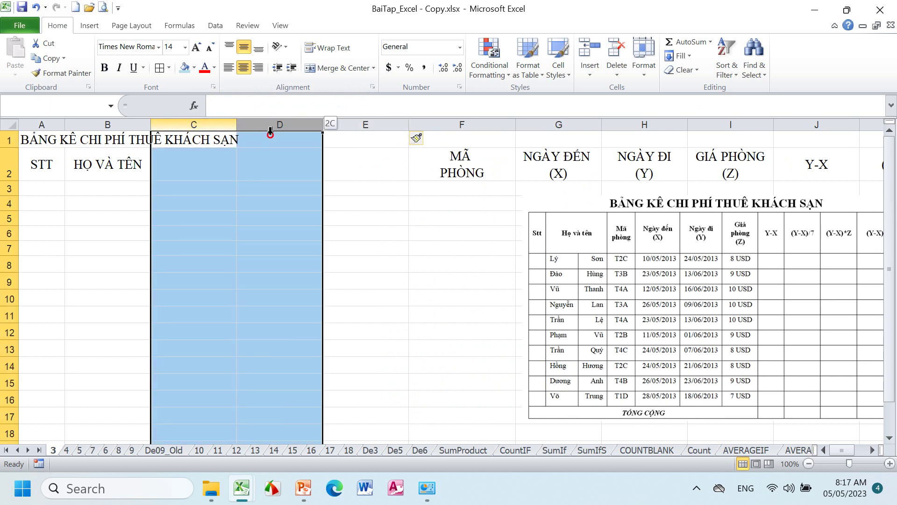
pyautogui.rightClick(273, 127)
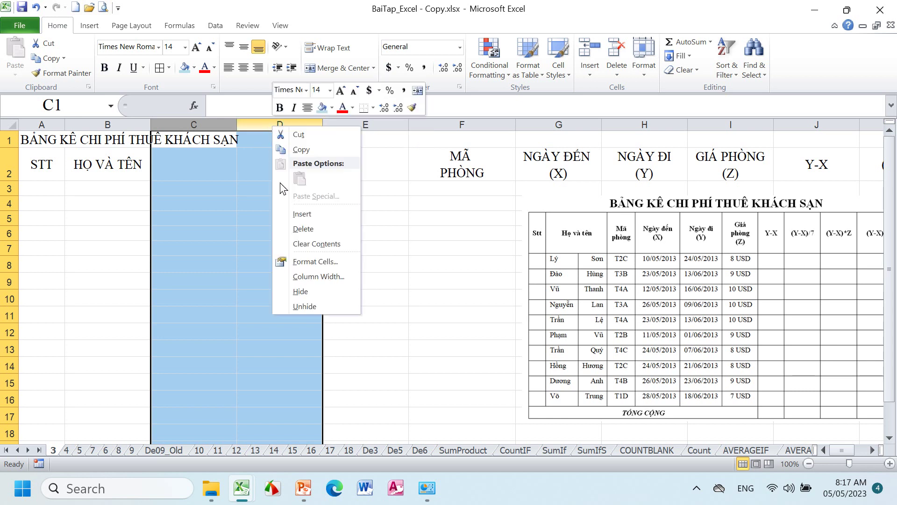
pyautogui.click(302, 229)
# - Widen blank column C to 30.18 and select columns B through G
pyautogui.click(284, 276)
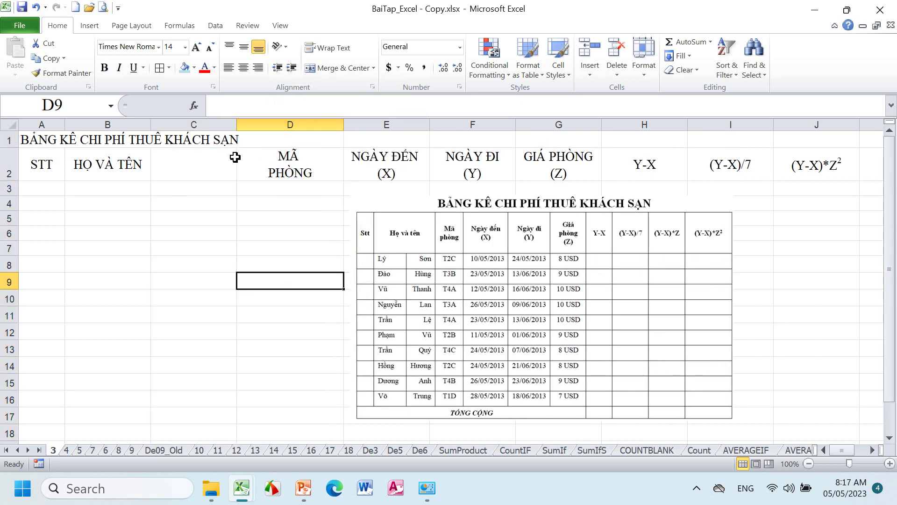
pyautogui.moveTo(237, 124); pyautogui.dragTo(275, 125)
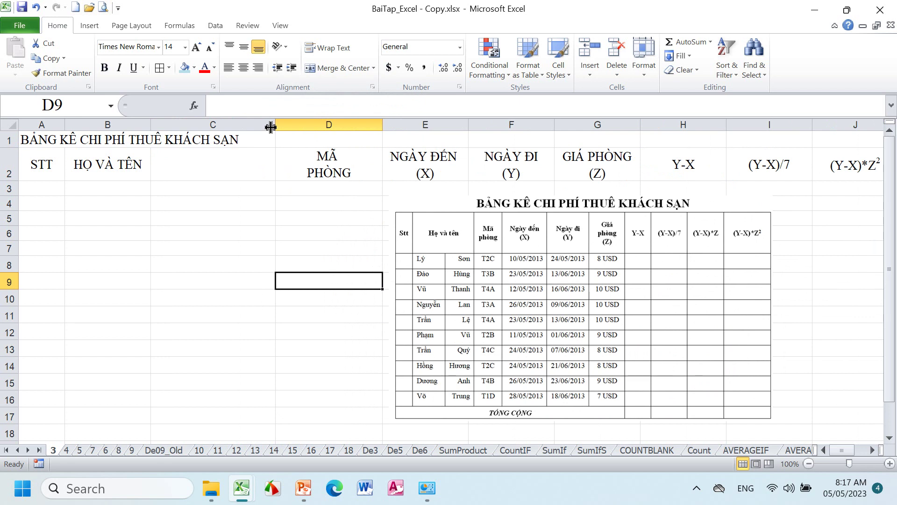
pyautogui.moveTo(270, 127); pyautogui.dragTo(304, 126)
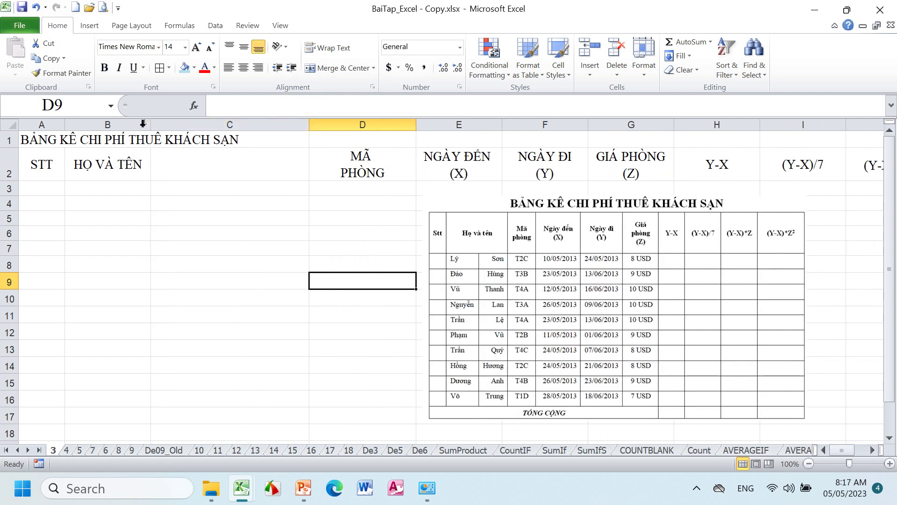
pyautogui.click(112, 123)
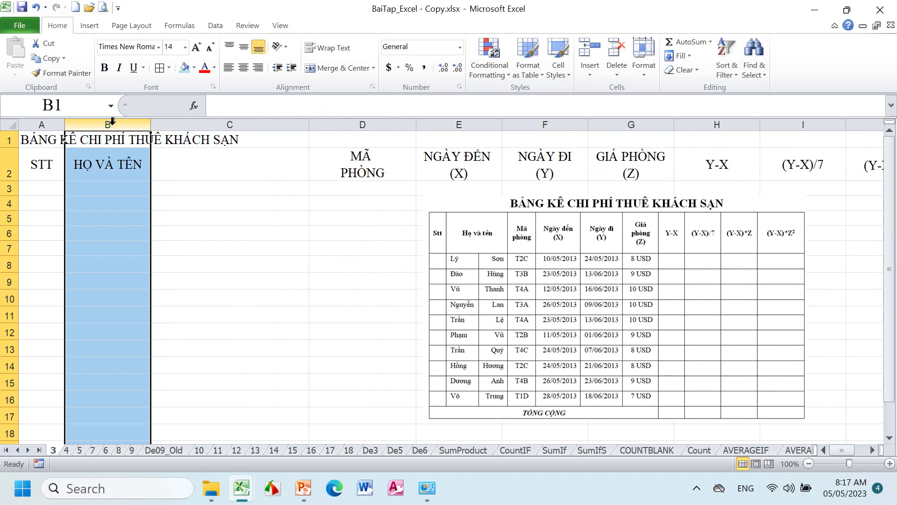
pyautogui.moveTo(113, 123); pyautogui.dragTo(629, 128)
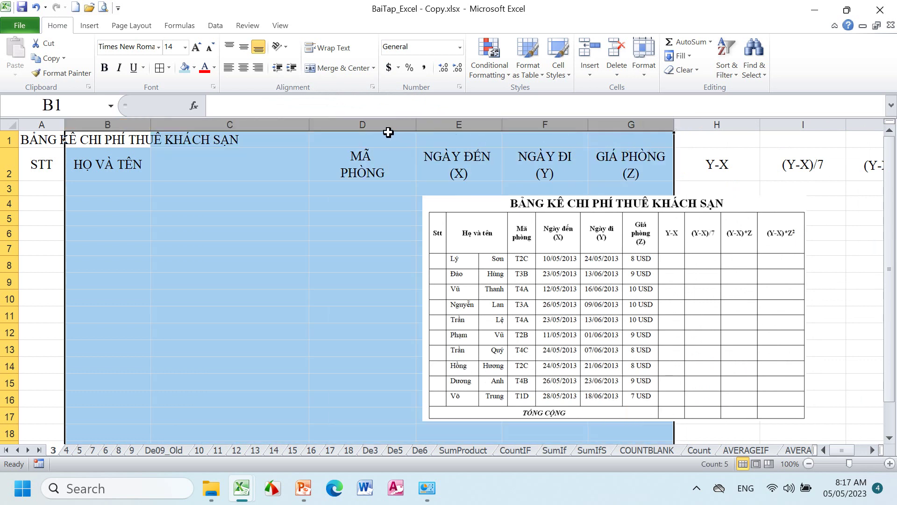
# - Narrow column C to about column B's width and merge-center HỌ VÀ TÊN across B2:C2
pyautogui.moveTo(308, 124); pyautogui.dragTo(244, 131)
pyautogui.click(286, 202)
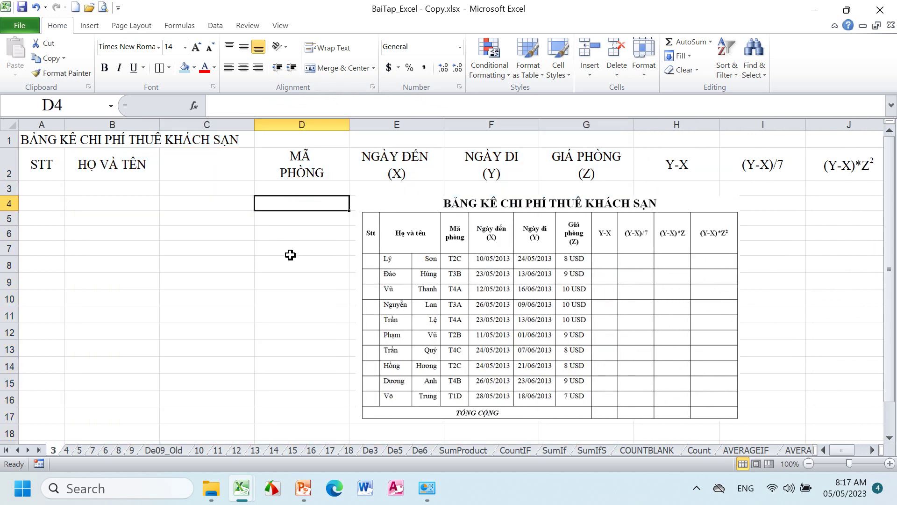
pyautogui.click(191, 169)
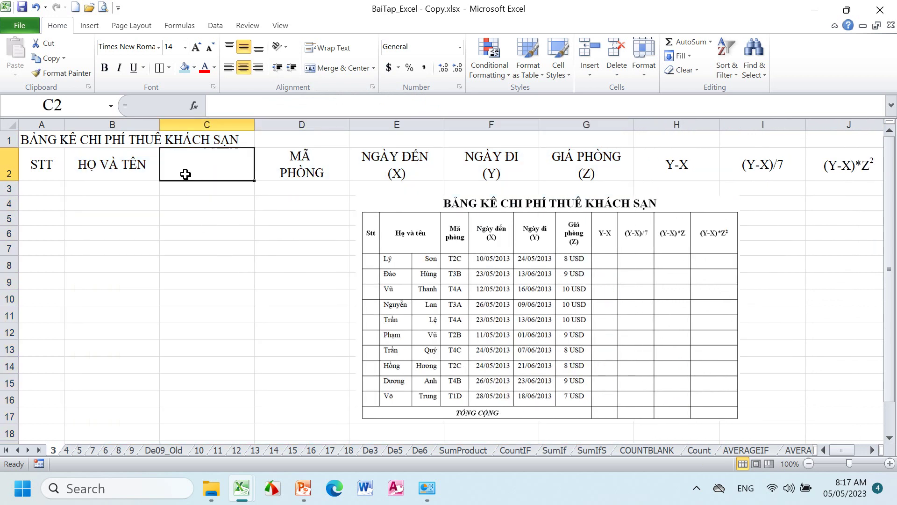
pyautogui.click(108, 170)
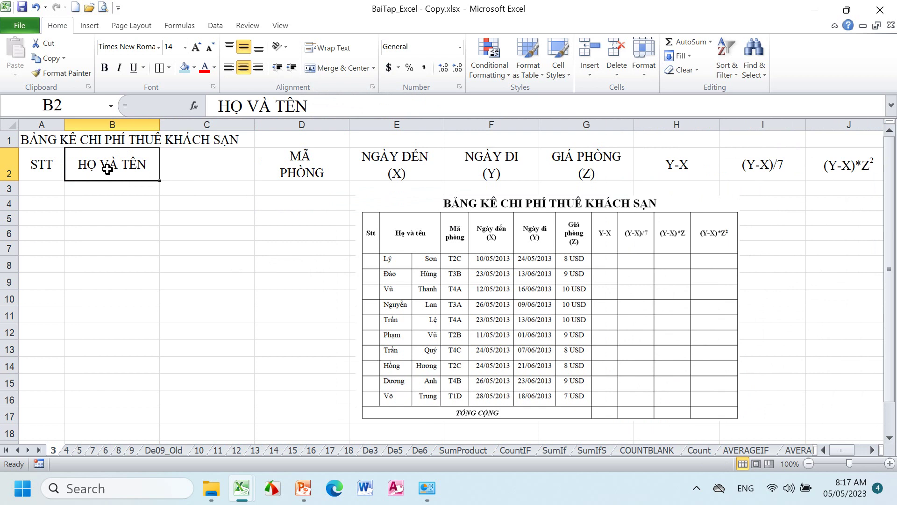
pyautogui.moveTo(108, 169); pyautogui.dragTo(179, 167)
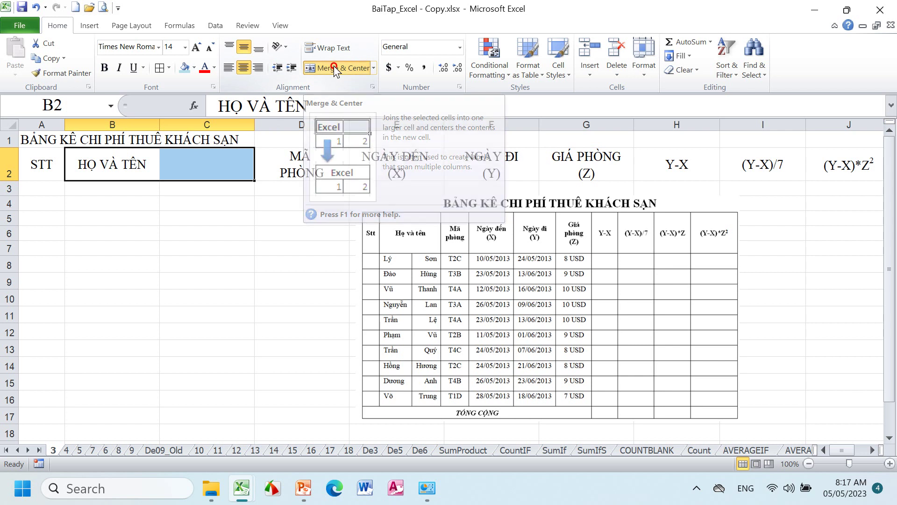
pyautogui.click(334, 68)
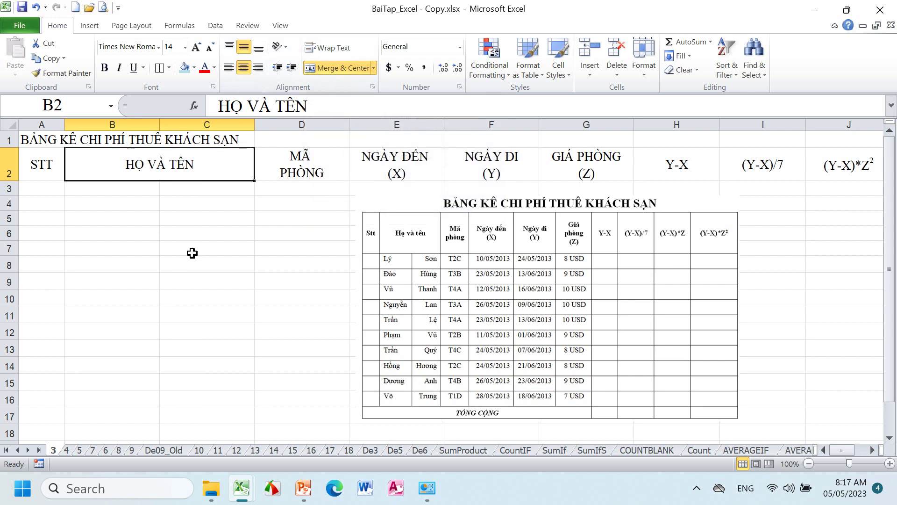
# - Enter STT in A3, then the first guest's surname, given name and room T2C in B3:D3
pyautogui.doubleClick(40, 191)
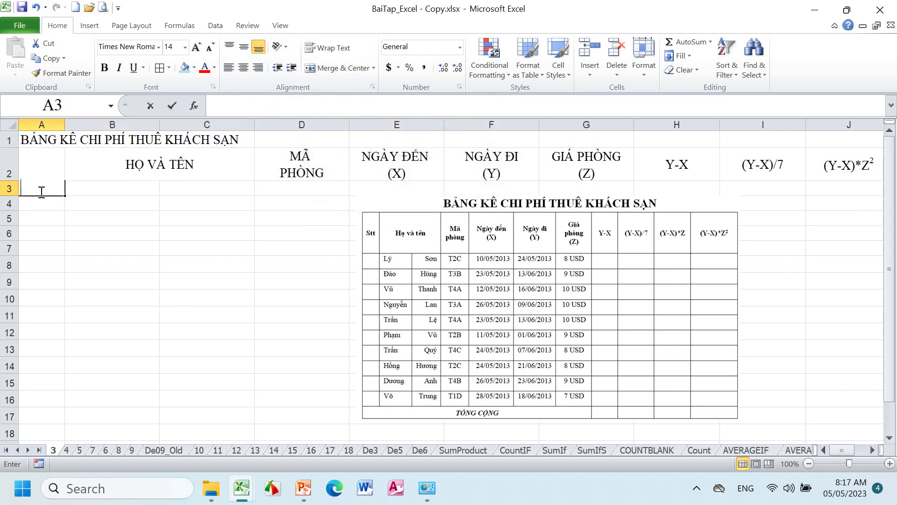
pyautogui.write('STT')
pyautogui.click(108, 186)
pyautogui.write('LÝ')
pyautogui.press('Tab')
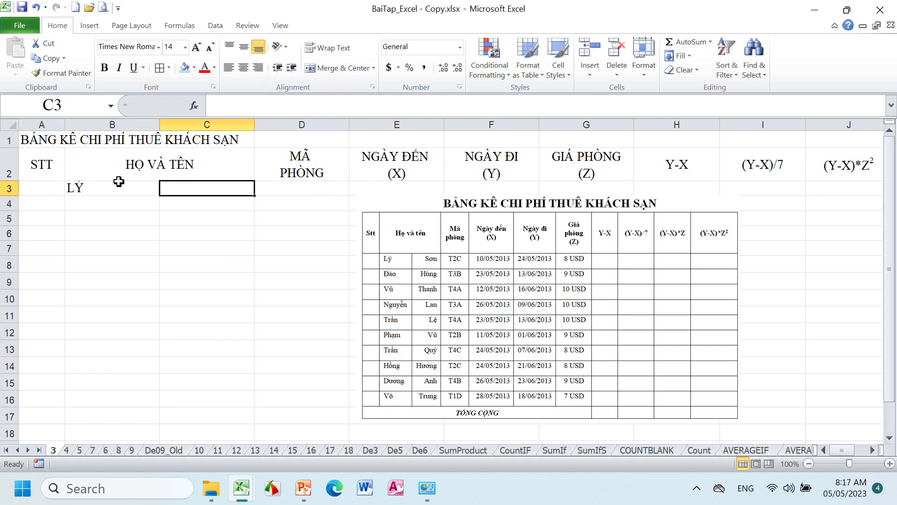
pyautogui.write('SO')
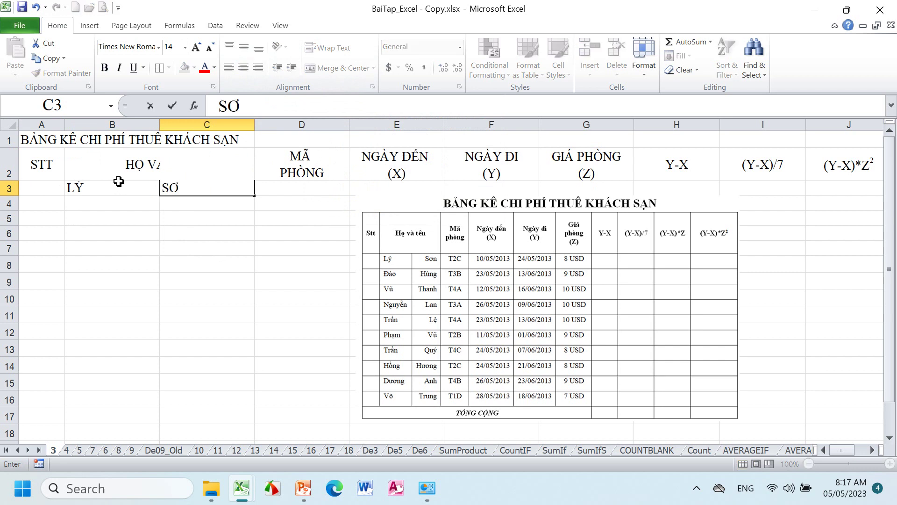
pyautogui.write('N')
pyautogui.press('Tab')
pyautogui.write('T')
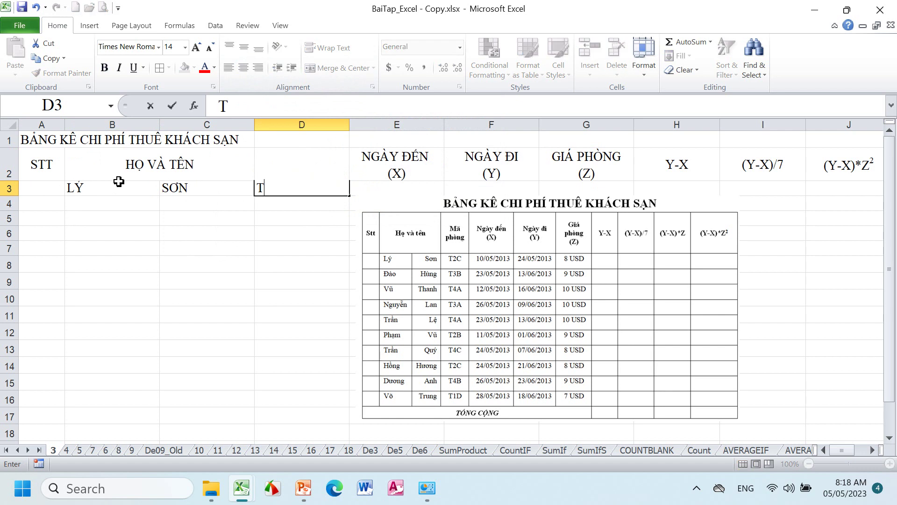
pyautogui.write('2C')
pyautogui.press('Tab')
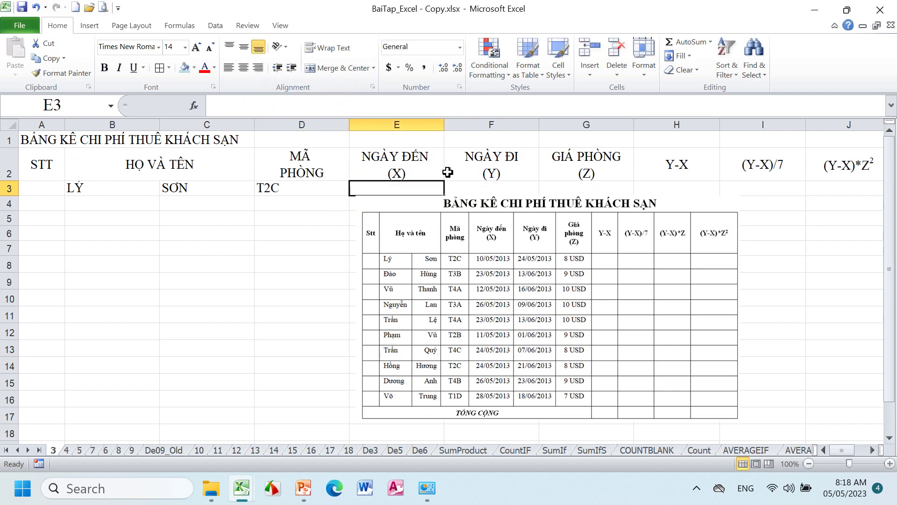
# - Move the hotel table picture lower and widen columns E and F
pyautogui.moveTo(467, 219); pyautogui.dragTo(374, 259)
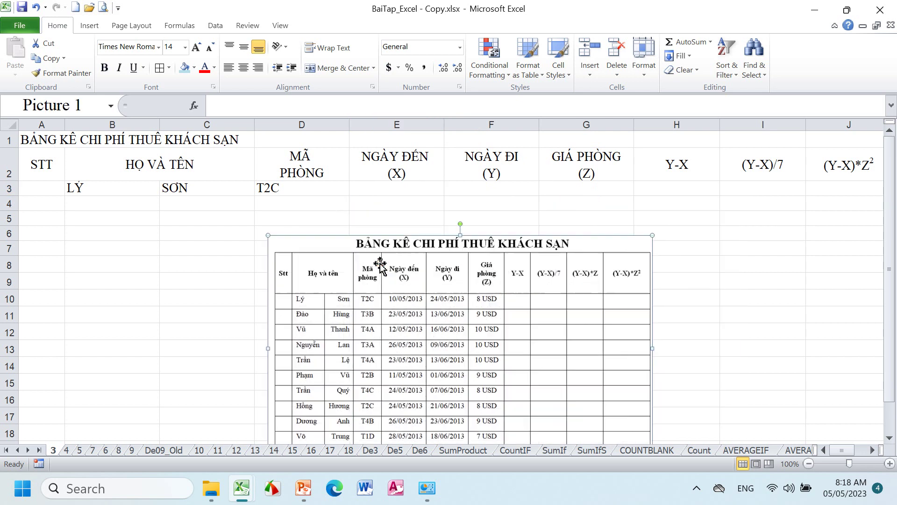
pyautogui.click(411, 186)
pyautogui.moveTo(444, 125); pyautogui.dragTo(482, 125)
pyautogui.moveTo(581, 125); pyautogui.dragTo(617, 125)
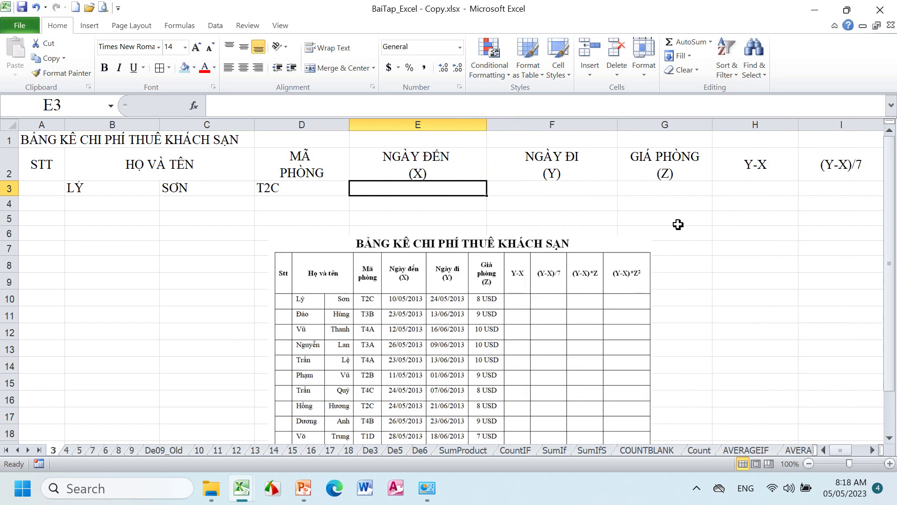
# - Enter departure 24/05/2013 in F3 and arrival 10/05/2013 in E3, narrowing column E
pyautogui.click(551, 191)
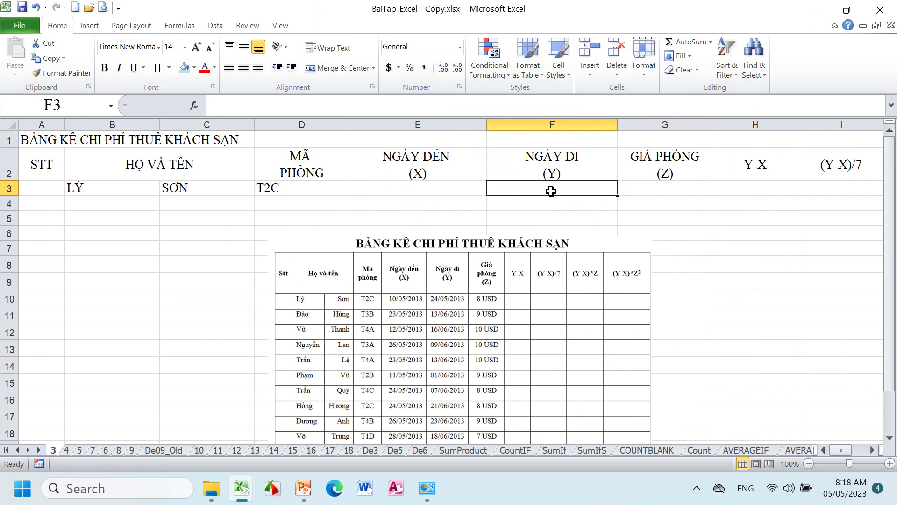
pyautogui.write('24')
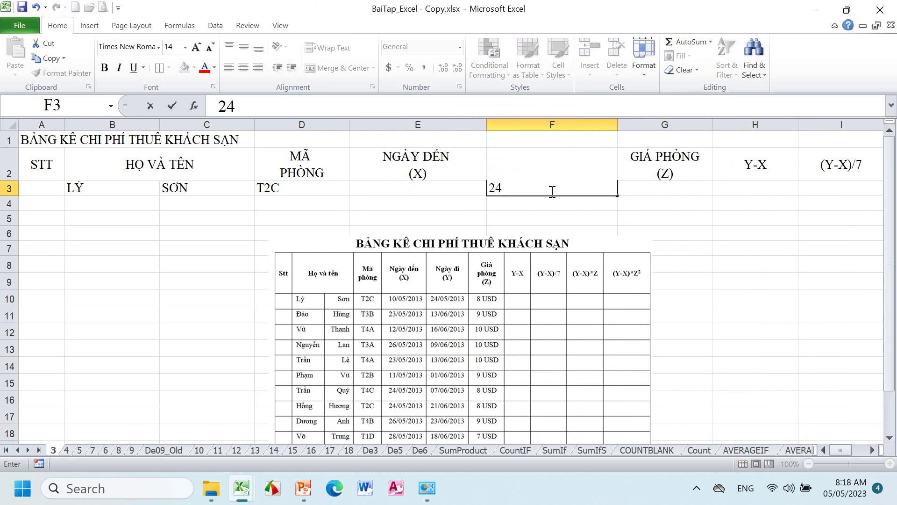
pyautogui.write('/5/')
pyautogui.write('13')
pyautogui.press('Return')
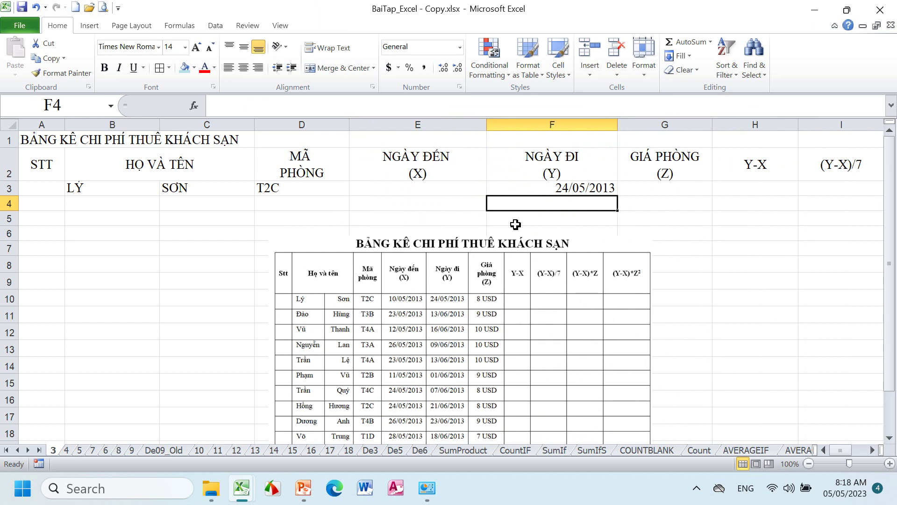
pyautogui.click(403, 189)
pyautogui.write('10')
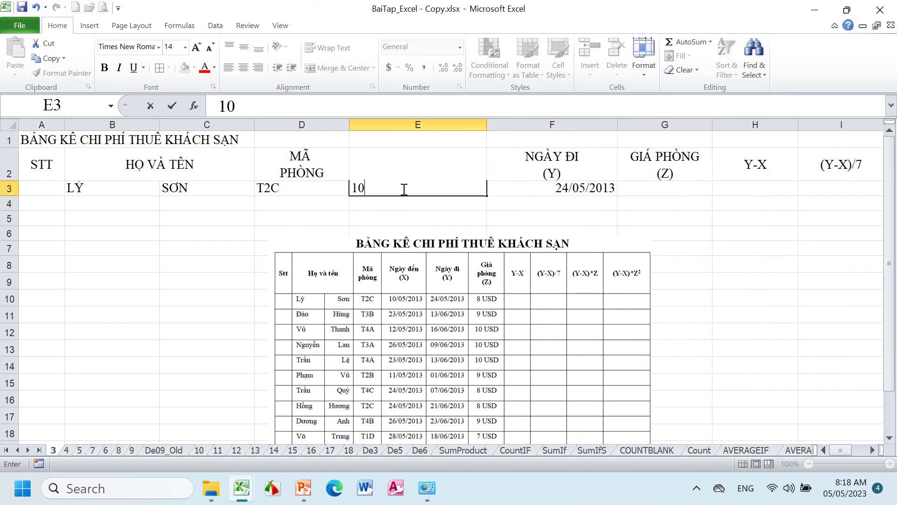
pyautogui.write('/5/')
pyautogui.write('13')
pyautogui.press('Return')
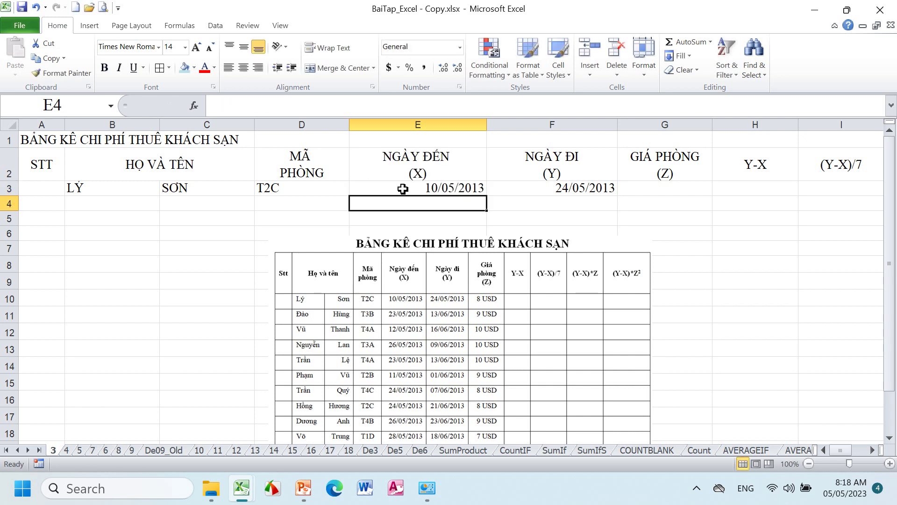
pyautogui.moveTo(489, 125); pyautogui.dragTo(447, 124)
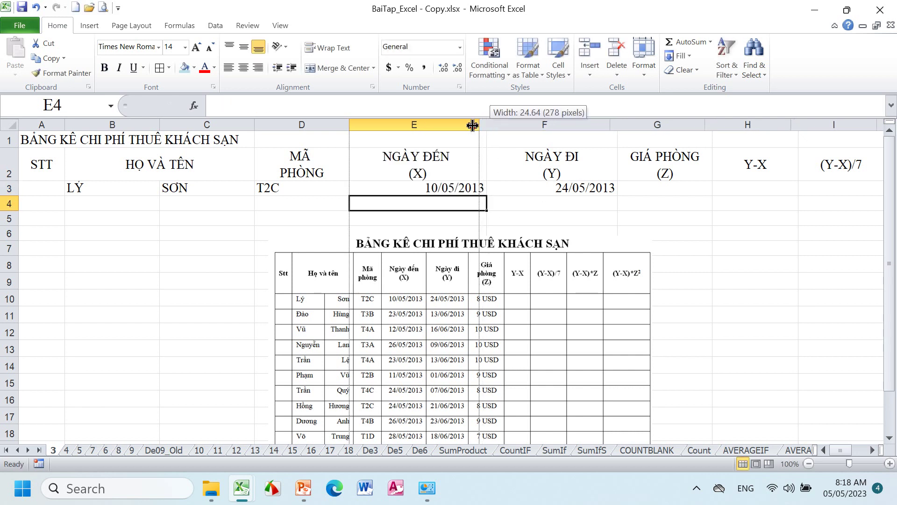
# - Enter the price 8 USD in G3, centred and coloured red
pyautogui.click(629, 191)
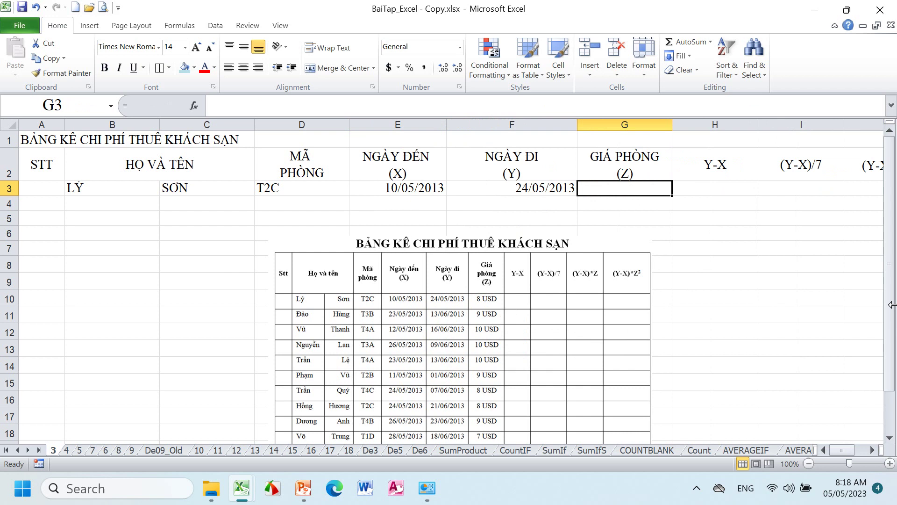
pyautogui.write('8USD')
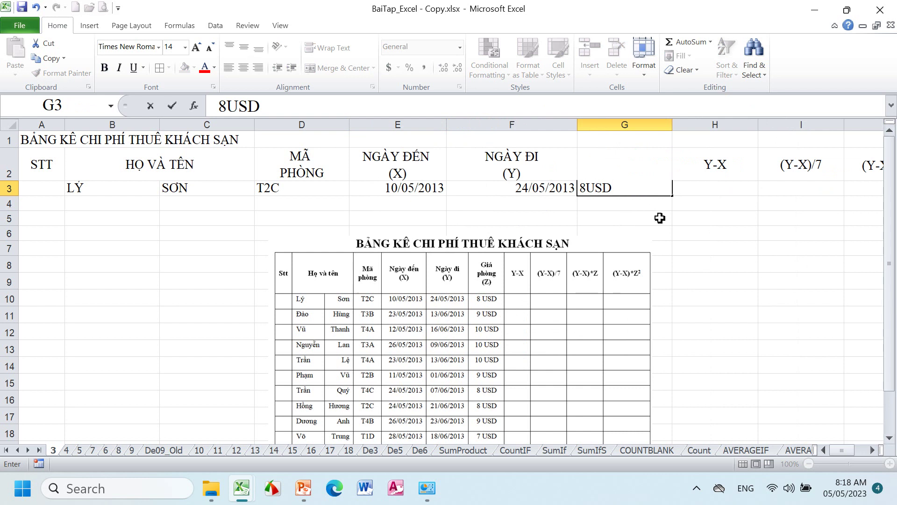
pyautogui.click(585, 189)
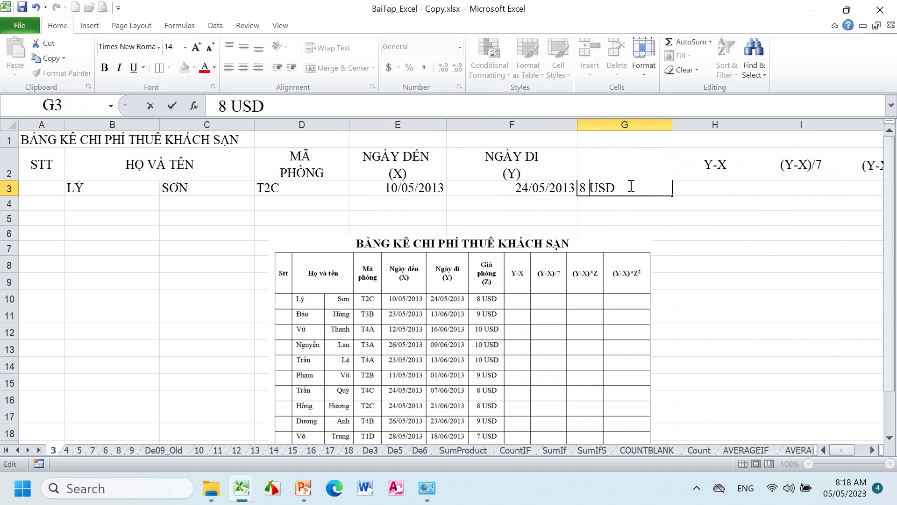
pyautogui.press('Return')
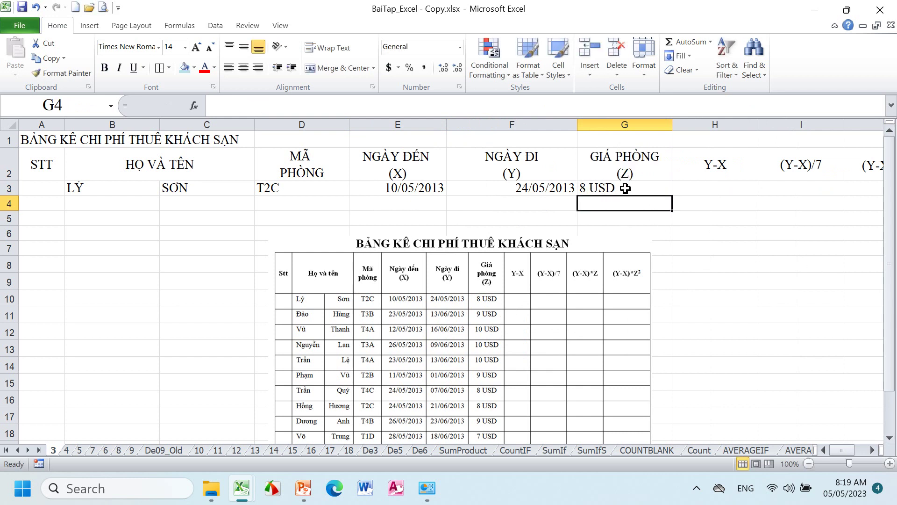
pyautogui.click(630, 186)
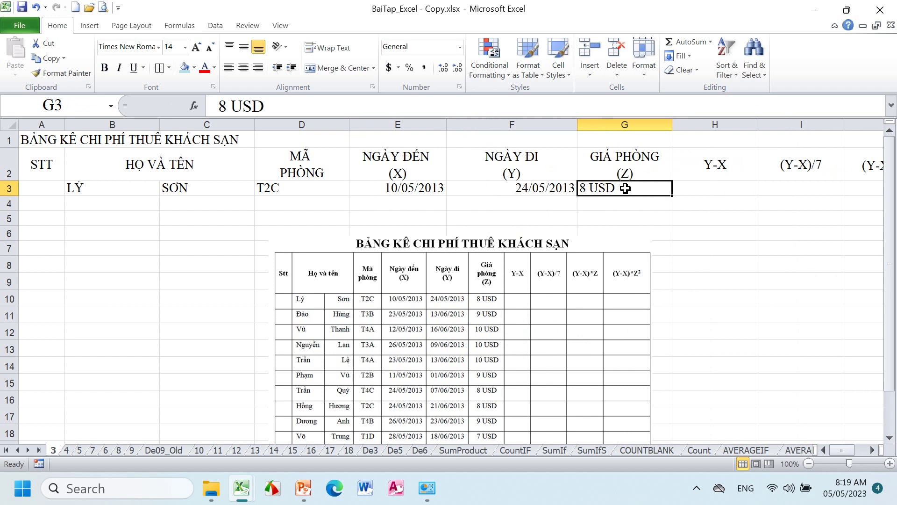
pyautogui.click(244, 68)
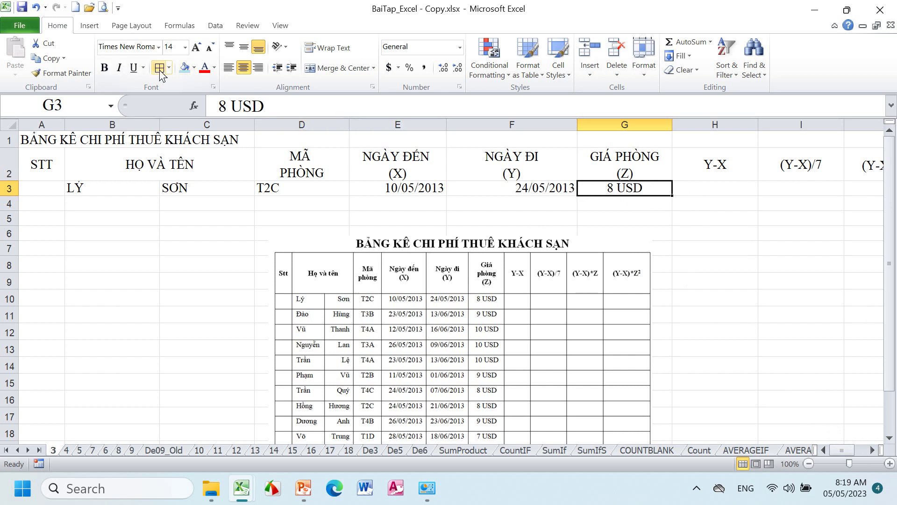
pyautogui.click(204, 67)
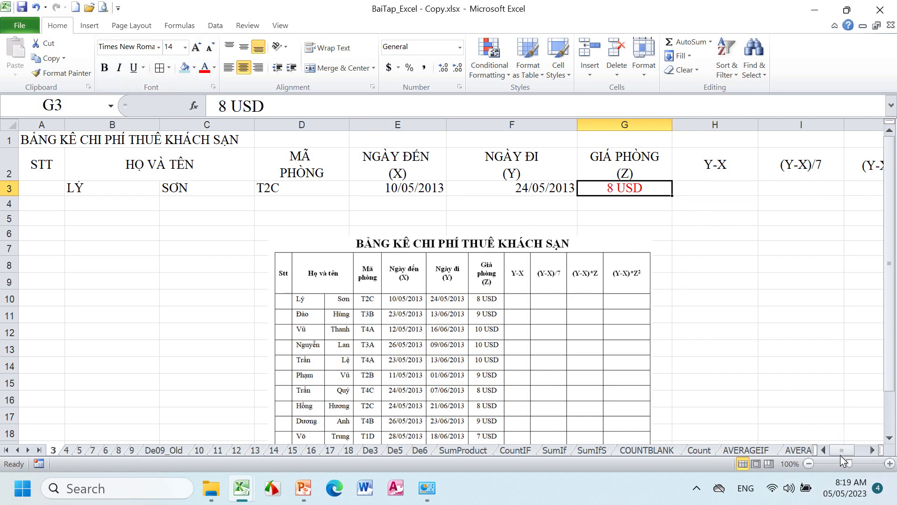
# - Enter =F3-E3 in H3 to get the stay length of 14
pyautogui.click(871, 450)
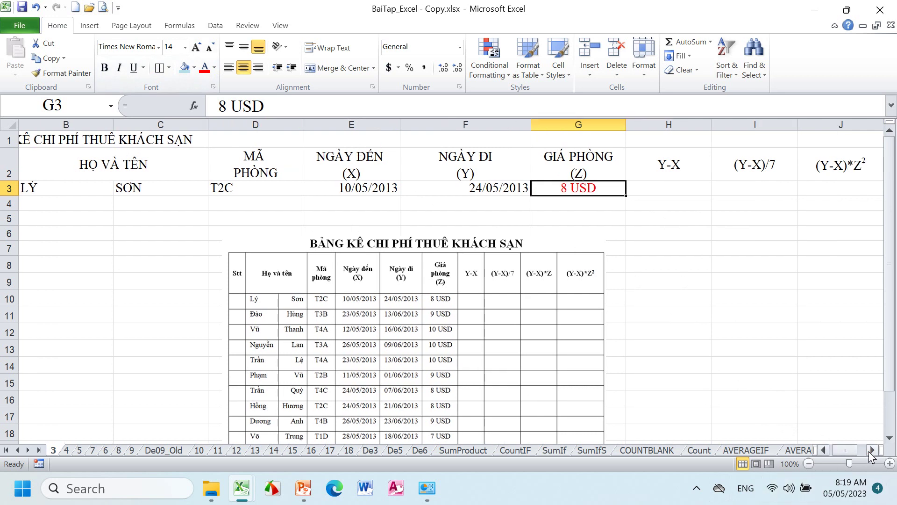
pyautogui.click(871, 450)
pyautogui.click(579, 189)
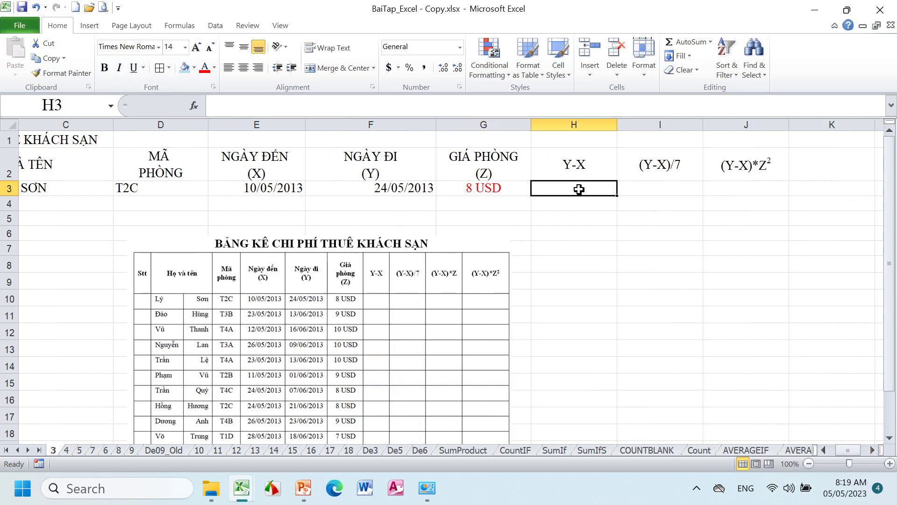
pyautogui.write('=')
pyautogui.click(387, 187)
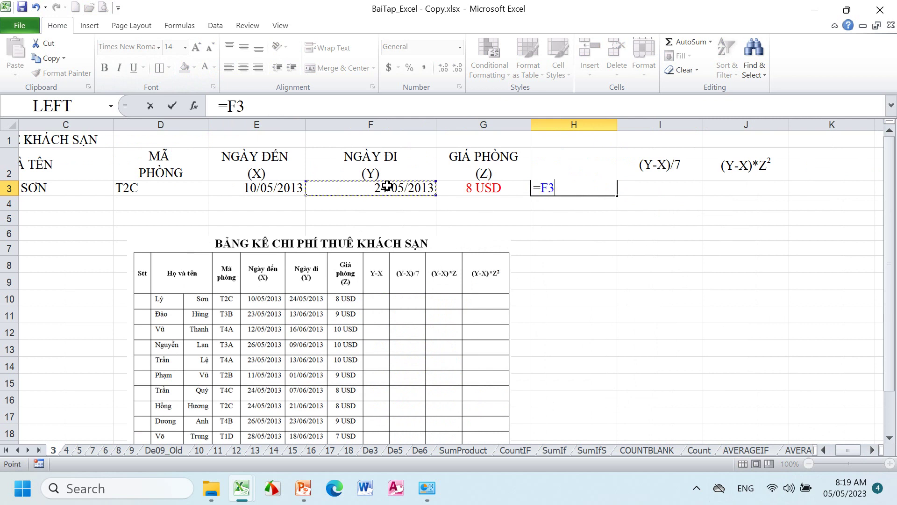
pyautogui.write('-')
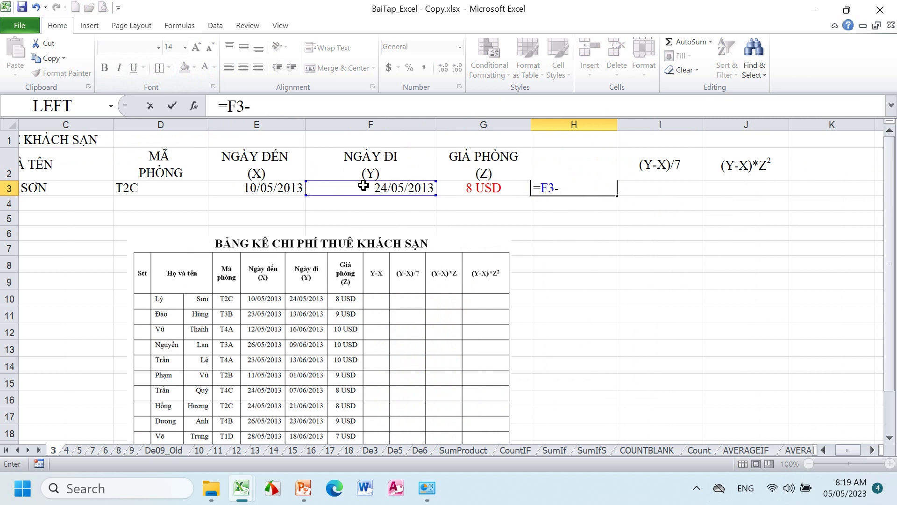
pyautogui.click(277, 188)
pyautogui.press('Return')
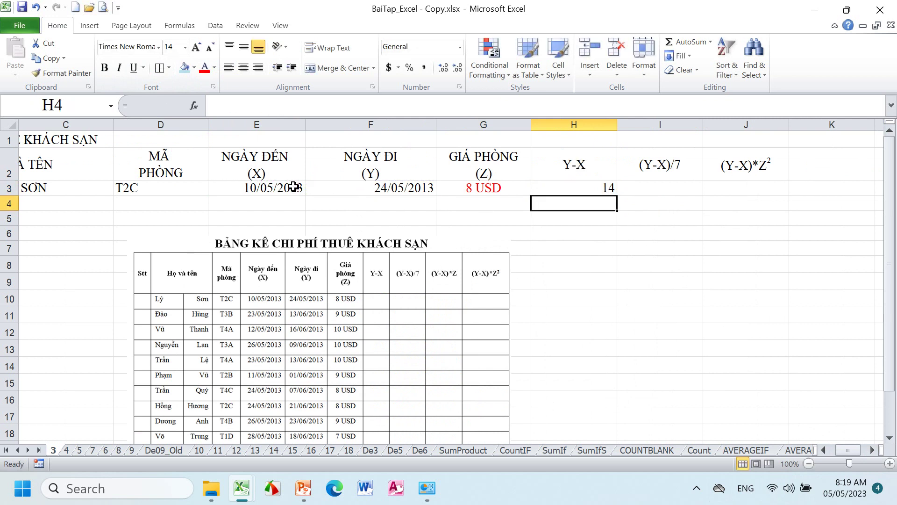
# - Enter =H3/7 in I3, giving 2
pyautogui.click(654, 188)
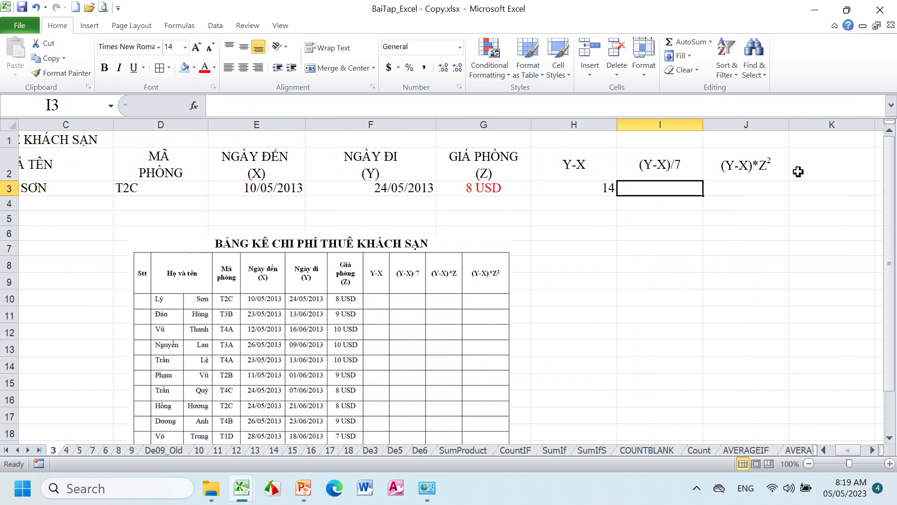
pyautogui.write('=')
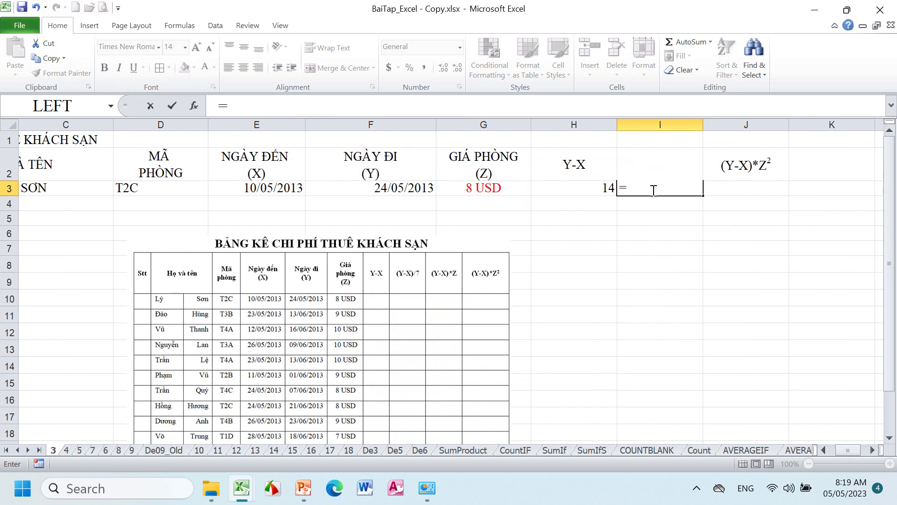
pyautogui.click(599, 187)
pyautogui.write('/')
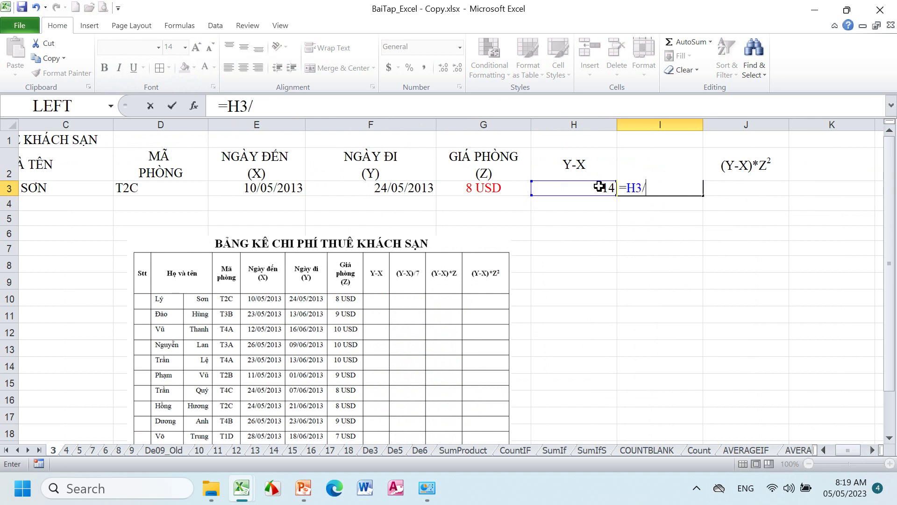
pyautogui.write('7')
pyautogui.press('Return')
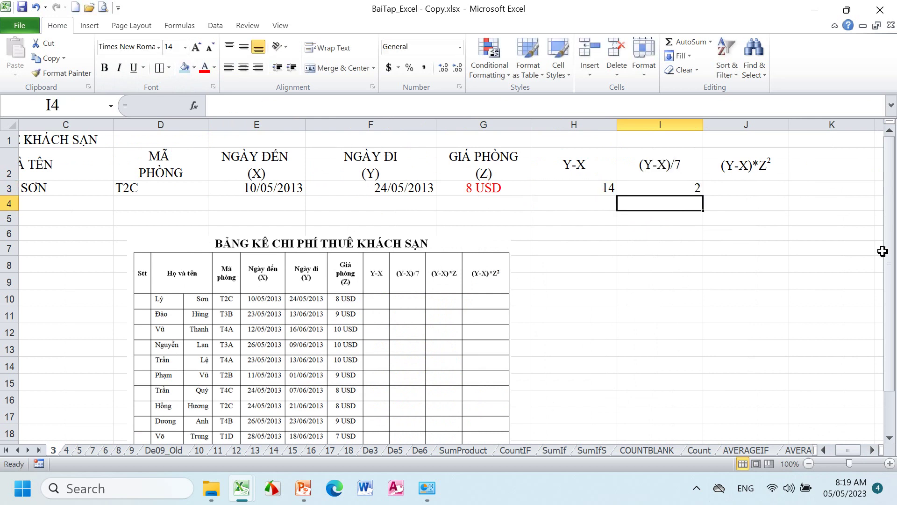
# - Enter =H3*G3^2 in J3, which returns #VALUE! against the text price in G3
pyautogui.click(755, 190)
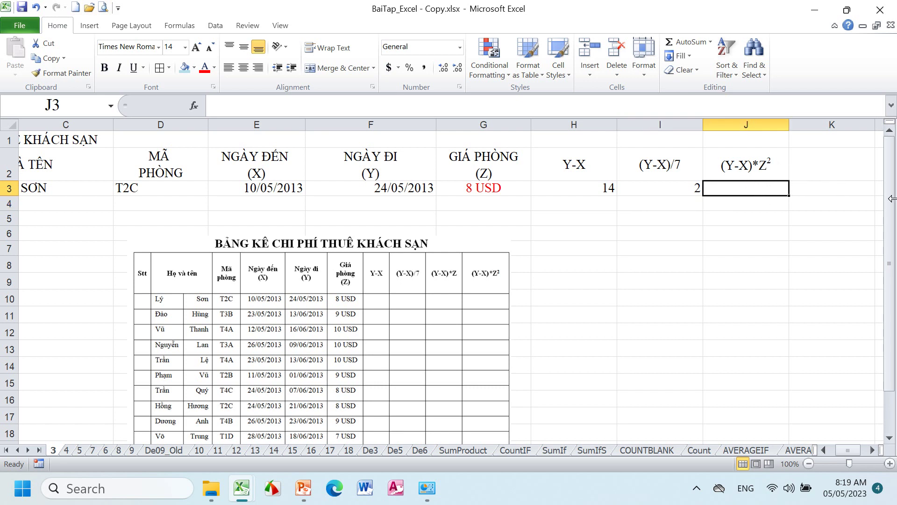
pyautogui.write('=')
pyautogui.click(596, 188)
pyautogui.write('*')
pyautogui.click(495, 189)
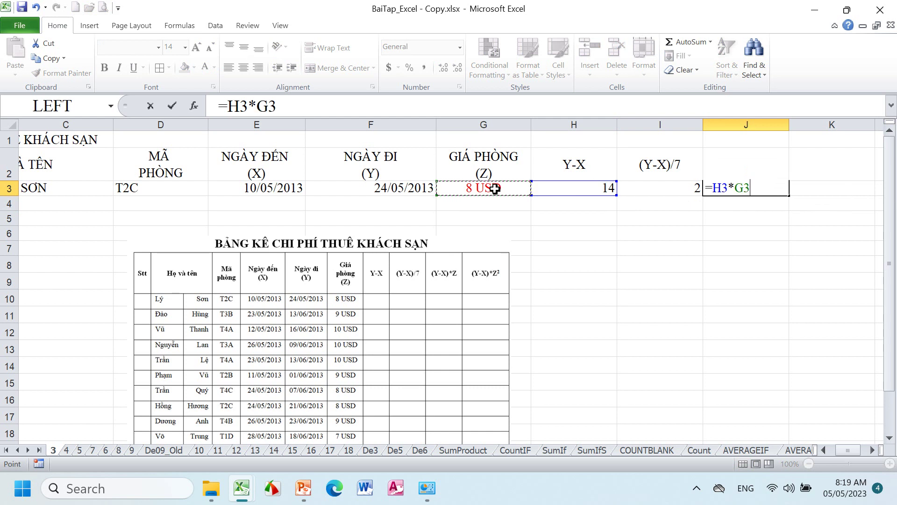
pyautogui.write('^')
pyautogui.write('2')
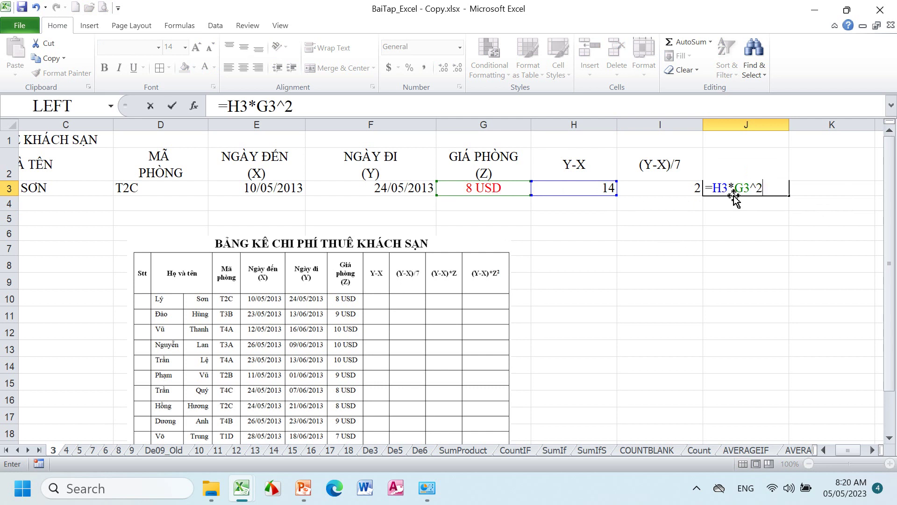
pyautogui.moveTo(755, 186); pyautogui.dragTo(762, 186)
pyautogui.doubleClick(759, 186)
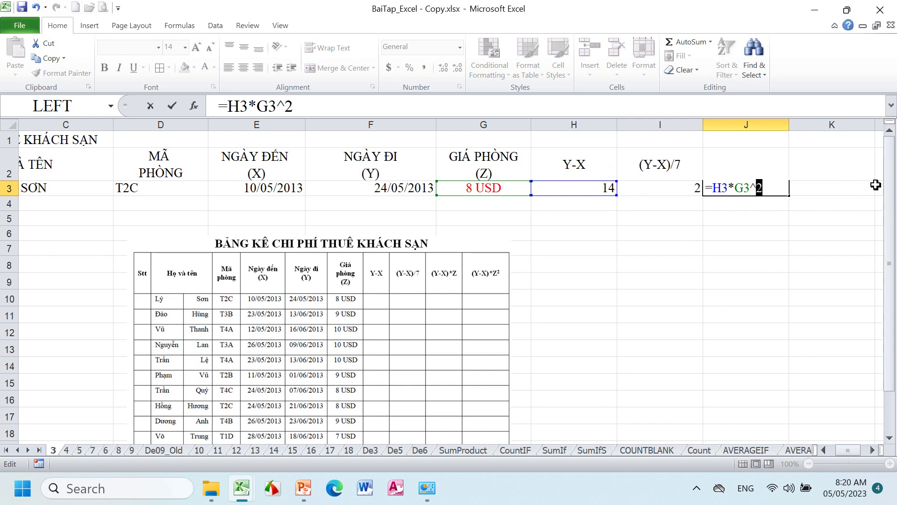
pyautogui.press('Return')
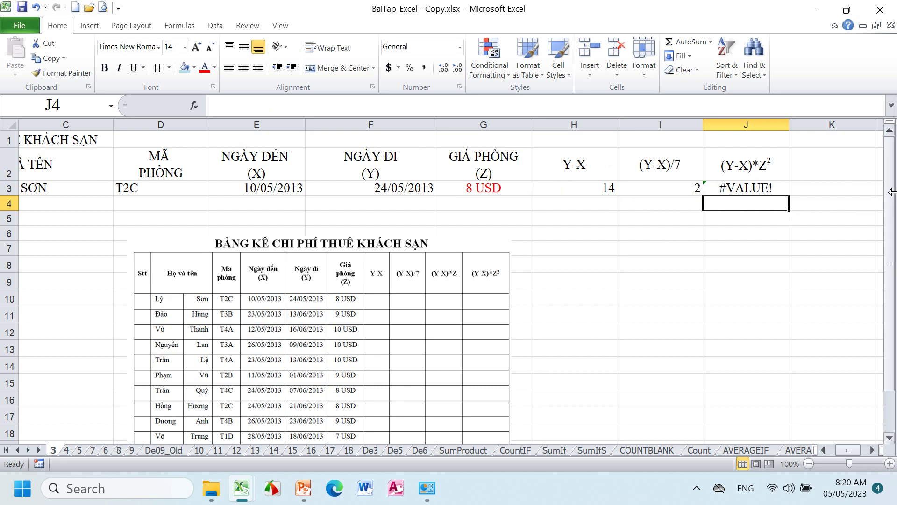
pyautogui.click(743, 187)
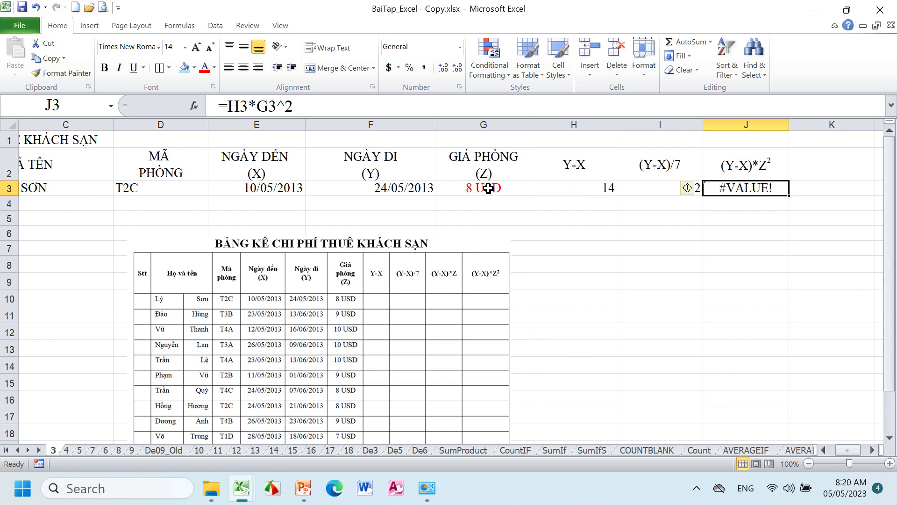
pyautogui.click(489, 188)
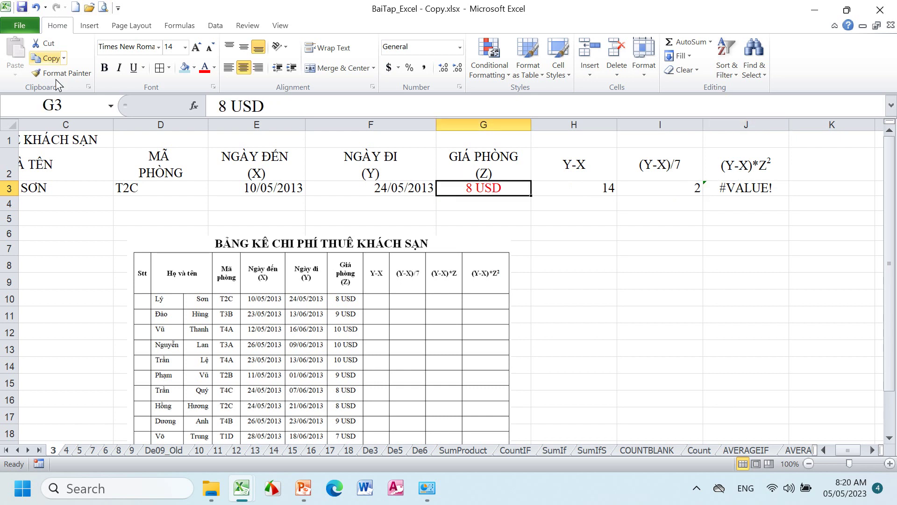
# - Make the G3 price bold at font size 20 and drag row 3 taller
pyautogui.click(105, 68)
pyautogui.click(196, 47)
pyautogui.click(196, 48)
pyautogui.click(197, 48)
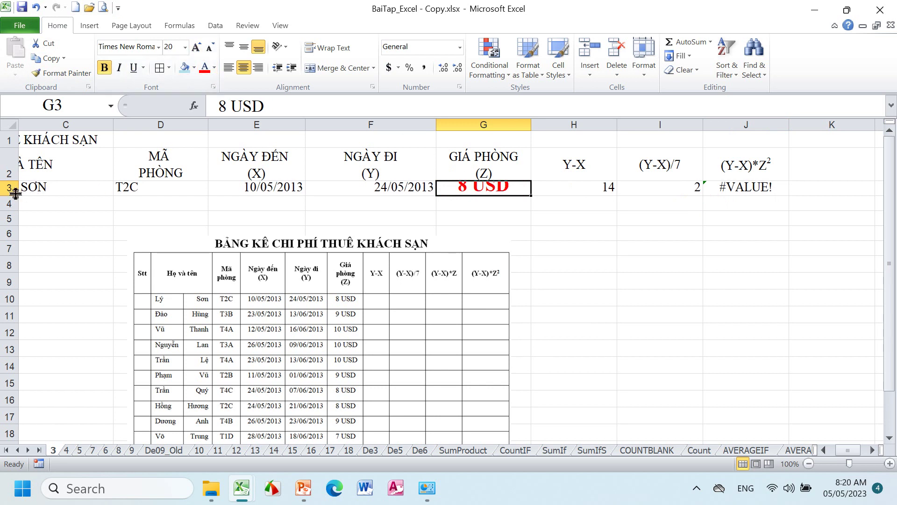
pyautogui.moveTo(6, 196); pyautogui.dragTo(6, 213)
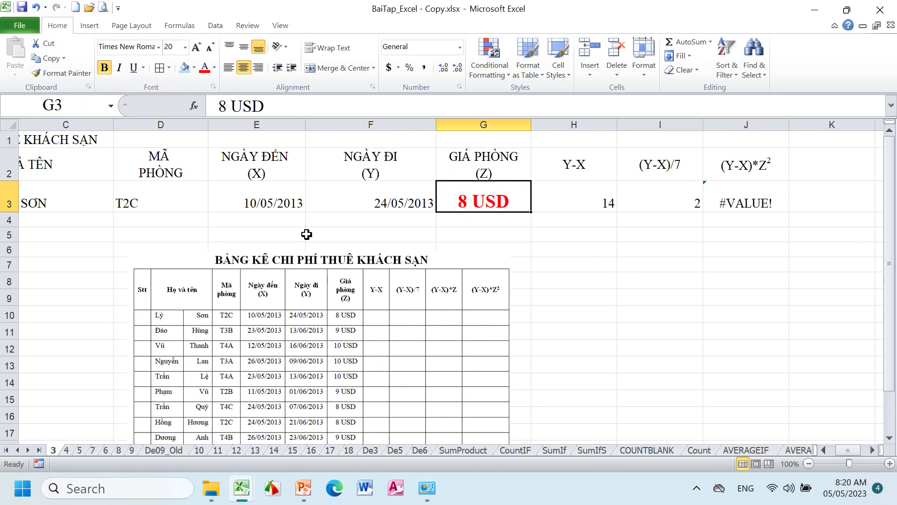
# - Replace G3's text with the plain number 8 so J3 computes 896
pyautogui.write('8')
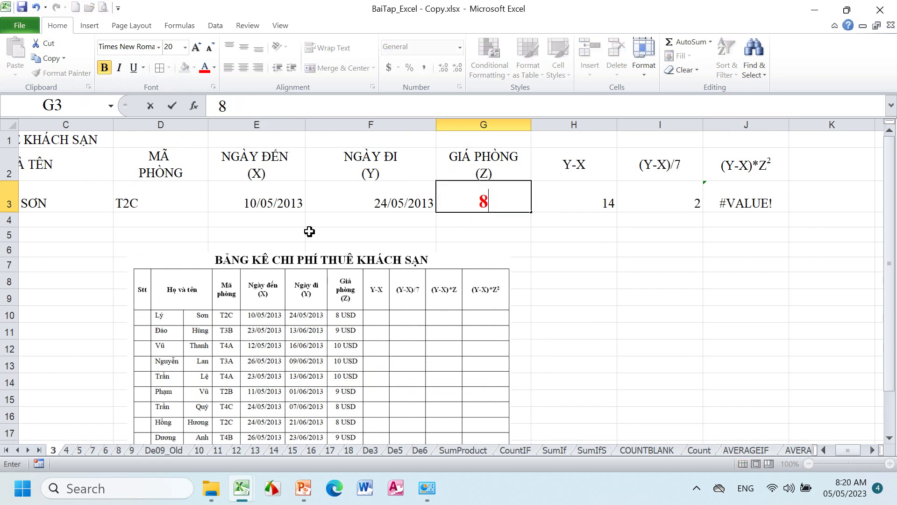
pyautogui.press('Return')
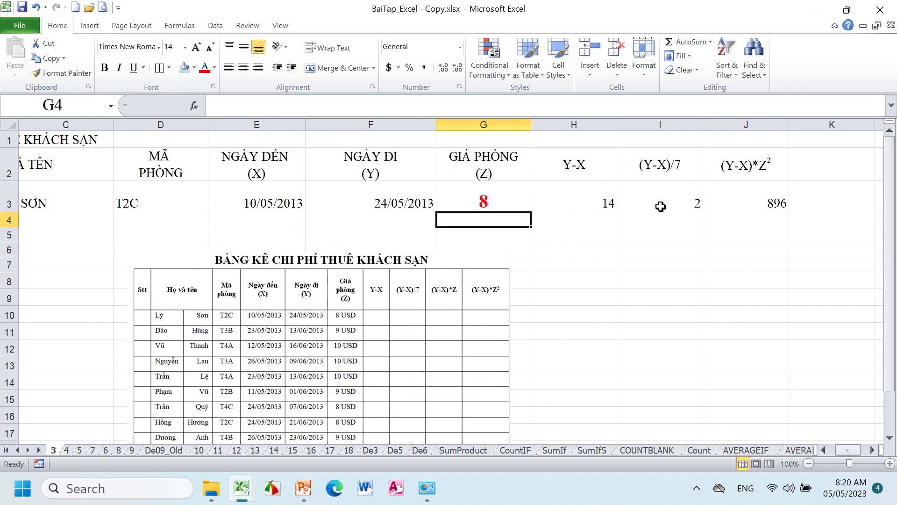
pyautogui.click(782, 204)
pyautogui.click(496, 202)
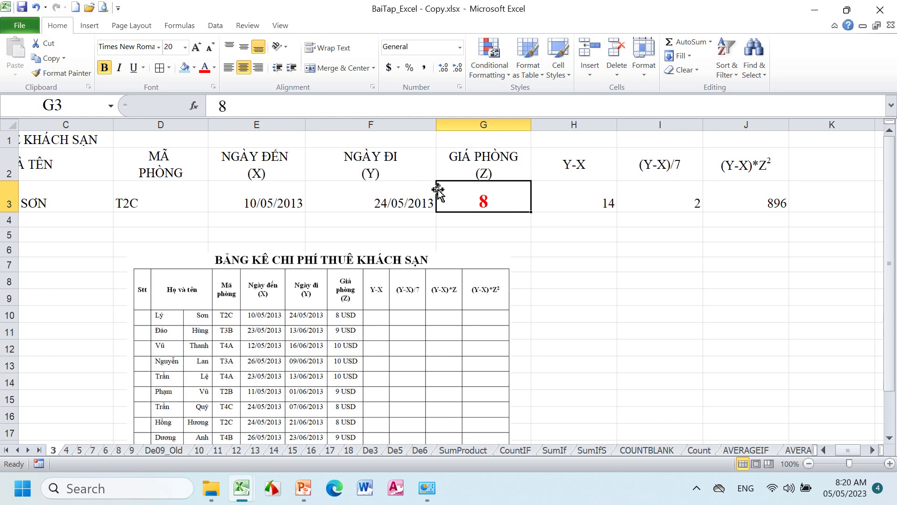
# - Preview the Font, Alignment and Number settings without changes, then bring up Format Cells for G3
pyautogui.click(213, 87)
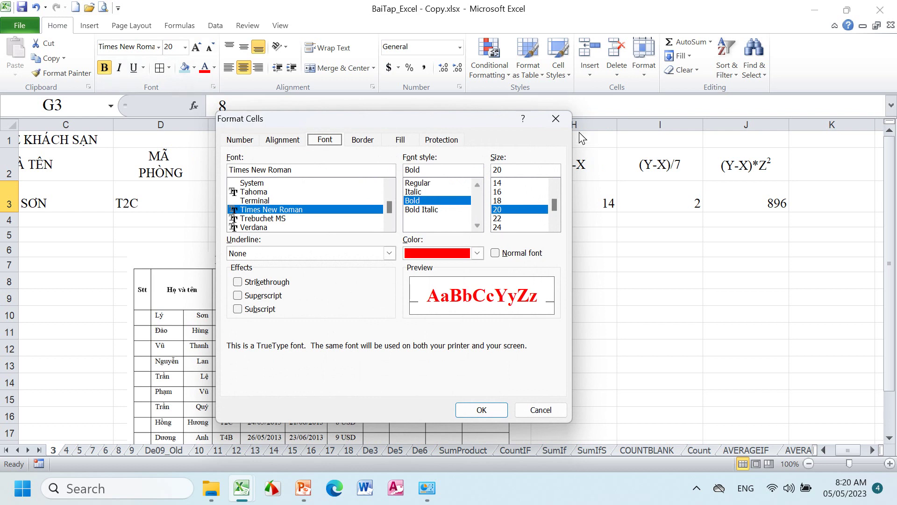
pyautogui.click(556, 119)
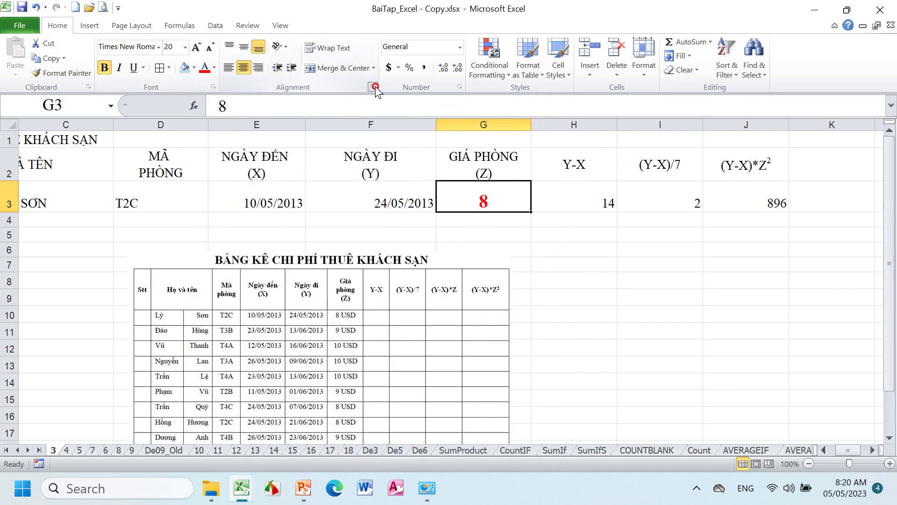
pyautogui.click(372, 86)
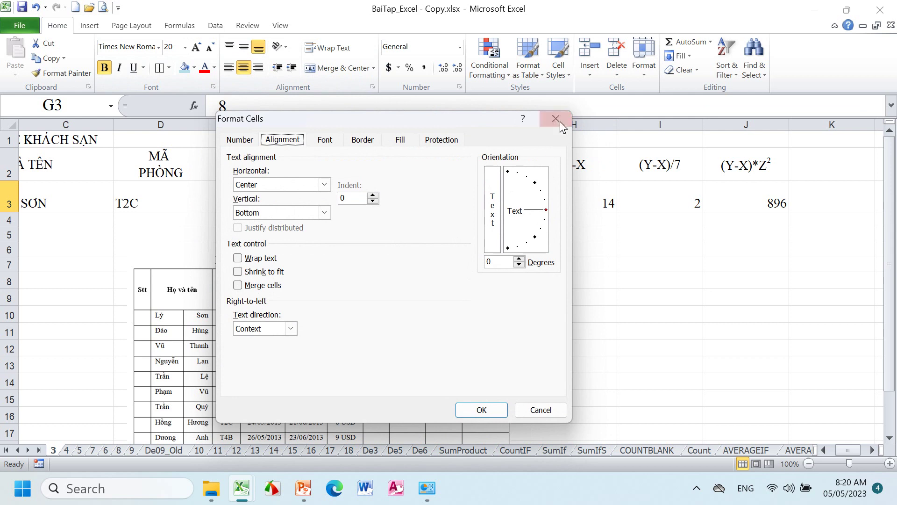
pyautogui.click(555, 119)
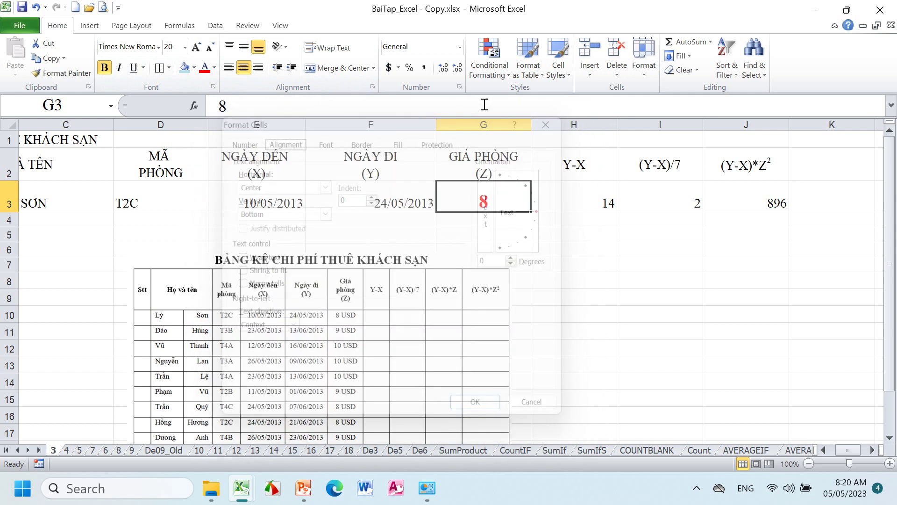
pyautogui.click(460, 86)
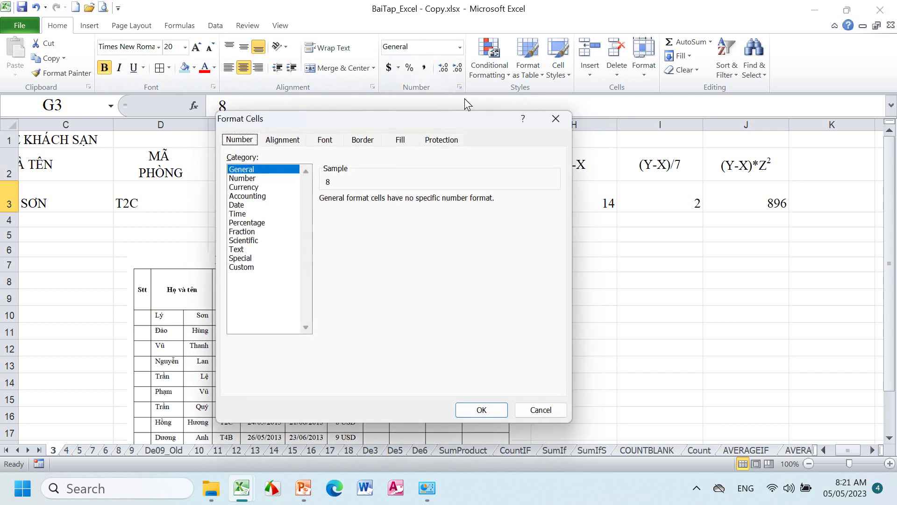
pyautogui.click(554, 120)
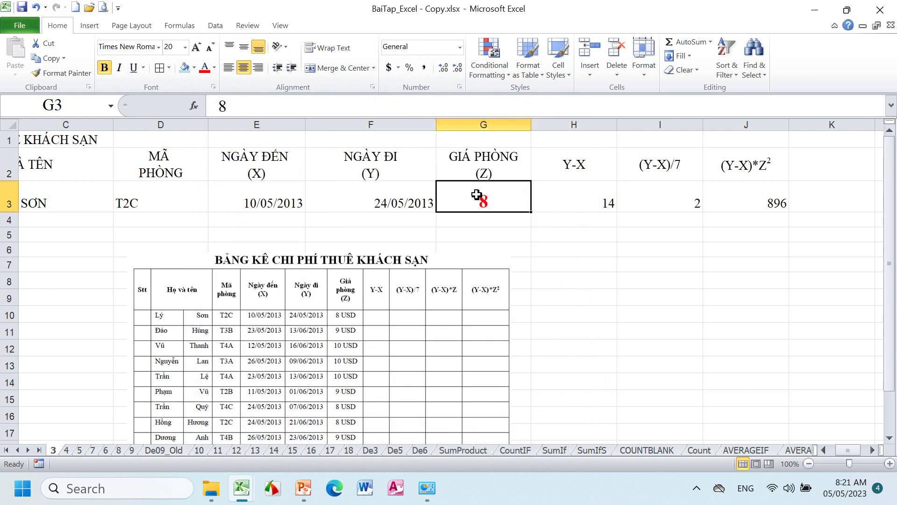
pyautogui.rightClick(477, 194)
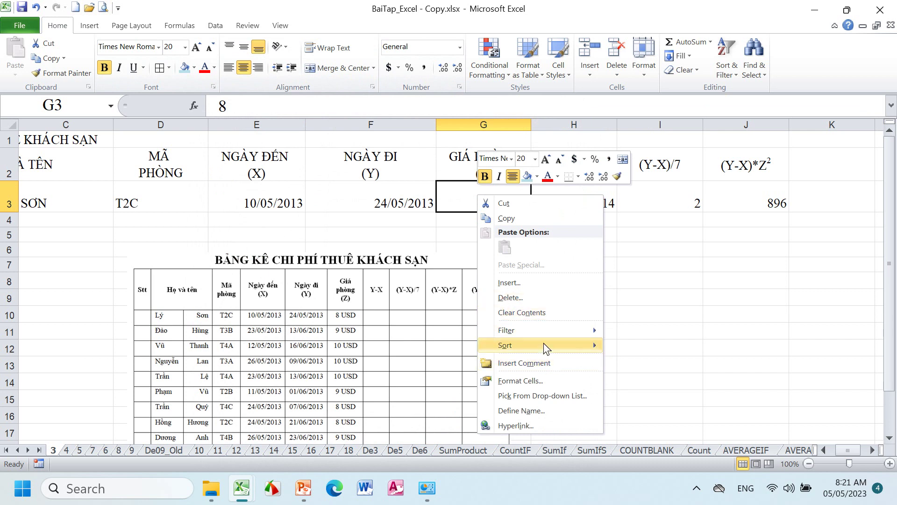
pyautogui.click(534, 384)
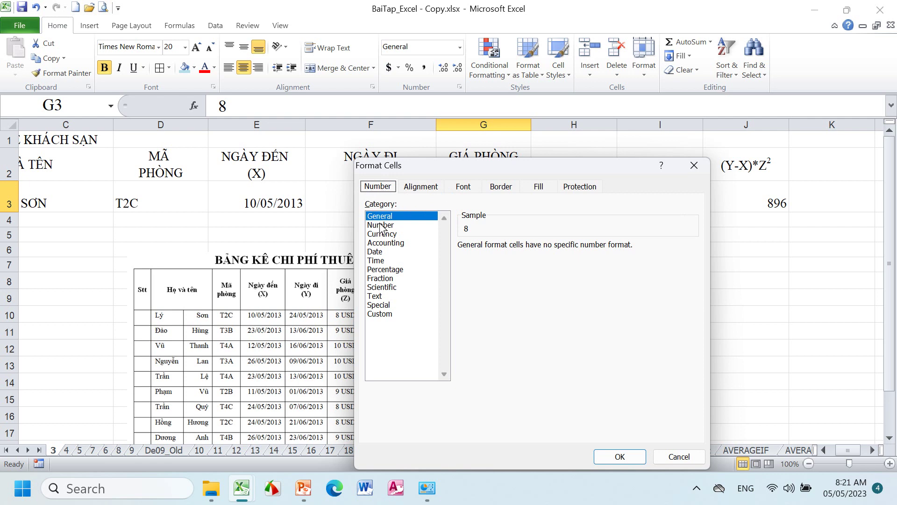
# - Look through G3's Alignment and Font settings before settling on the Border options
pyautogui.click(426, 192)
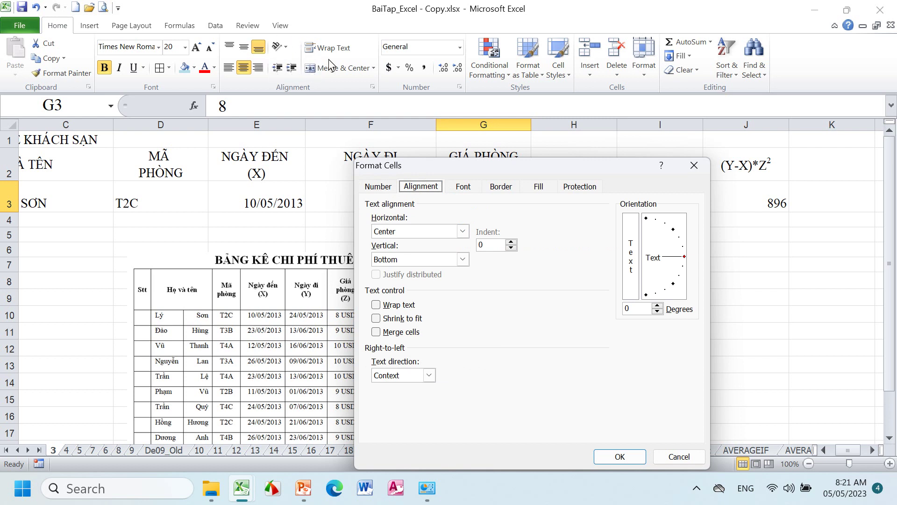
pyautogui.click(465, 187)
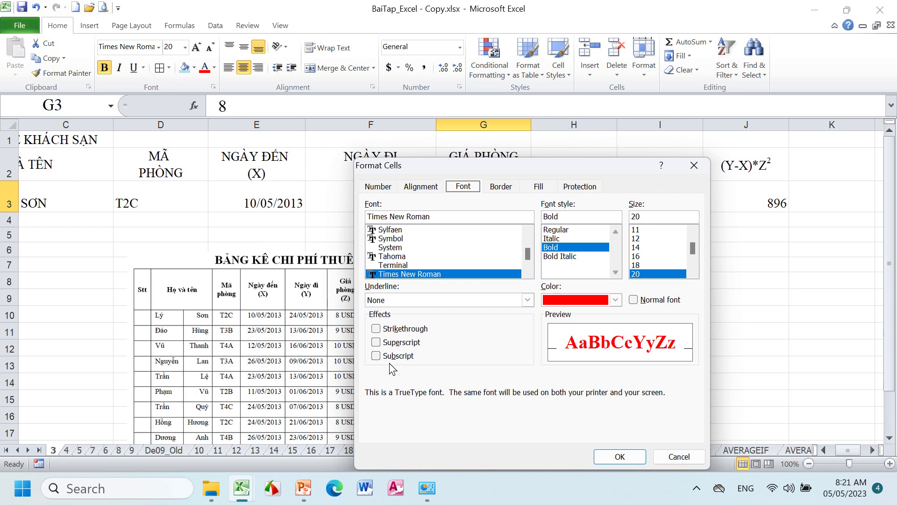
pyautogui.click(513, 188)
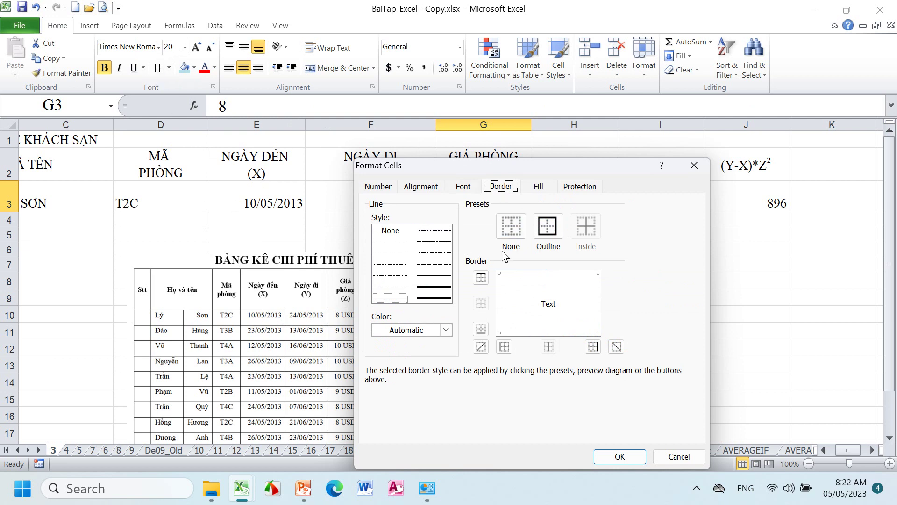
# - Toggle a diagonal border on and off for G3, then move to the Fill settings
pyautogui.click(541, 300)
pyautogui.click(542, 300)
pyautogui.click(545, 189)
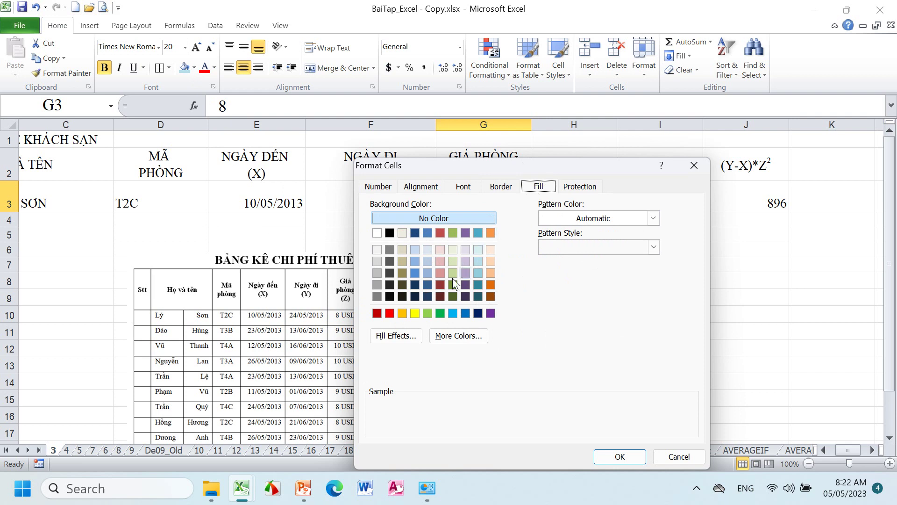
# - Set G3's pending fill to a thick horizontal stripe pattern in dark teal
pyautogui.click(394, 337)
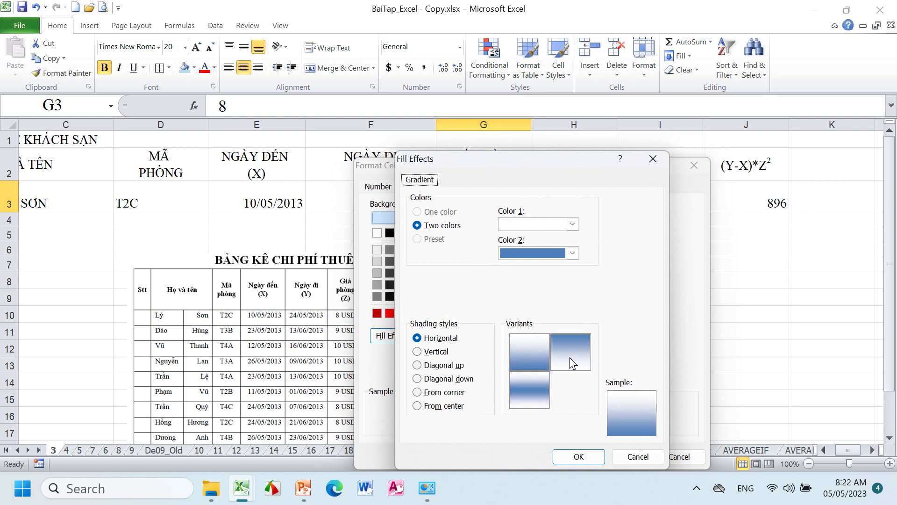
pyautogui.click(653, 159)
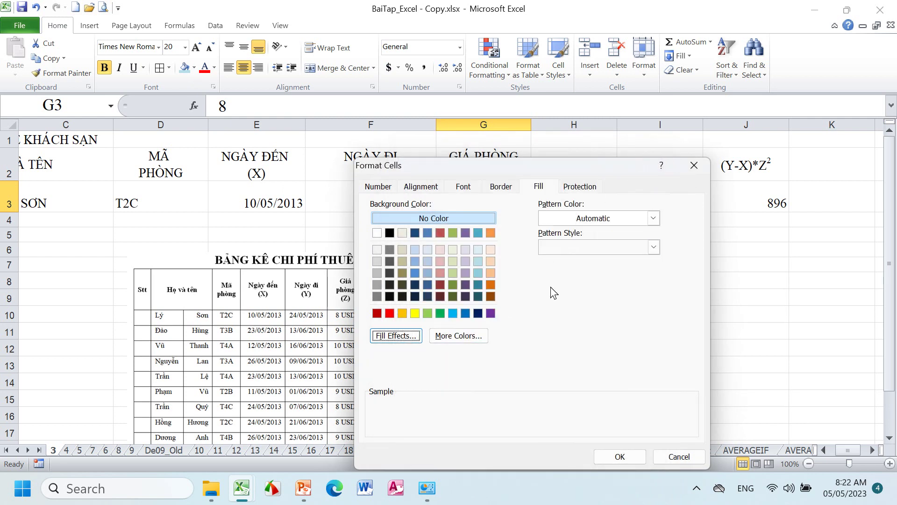
pyautogui.click(652, 218)
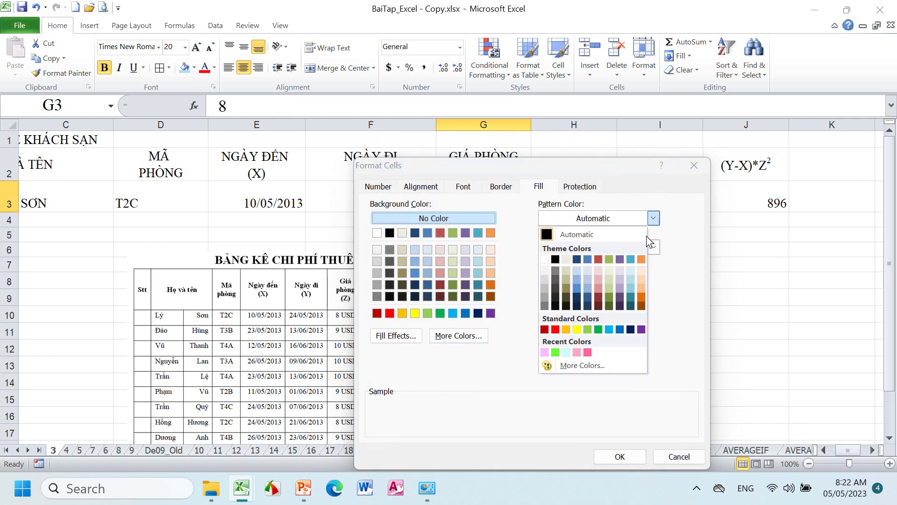
pyautogui.click(653, 218)
pyautogui.click(653, 247)
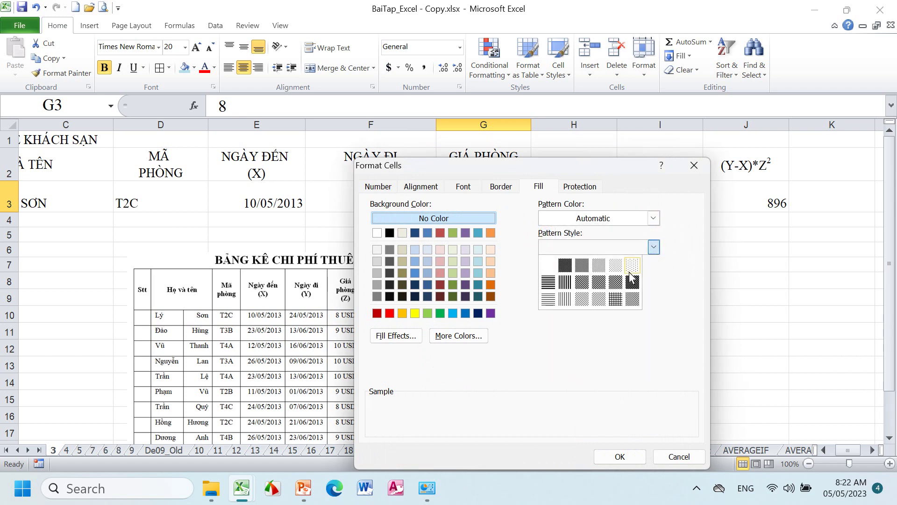
pyautogui.click(548, 281)
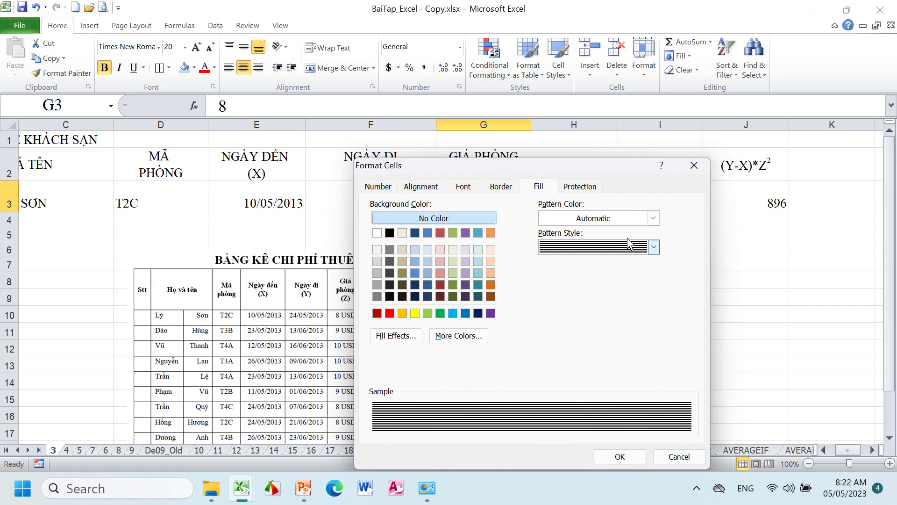
pyautogui.click(653, 218)
pyautogui.click(629, 295)
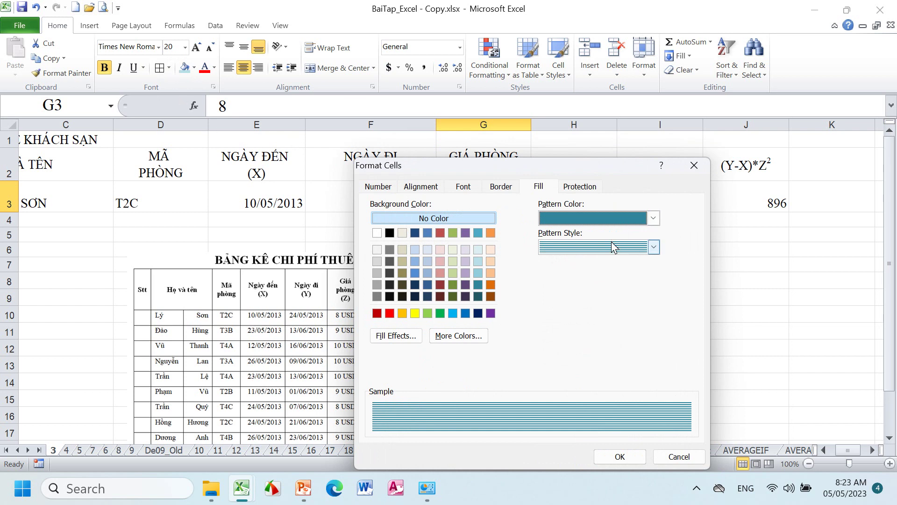
# - Review G3's Protection settings: Locked on, Hidden off
pyautogui.click(584, 189)
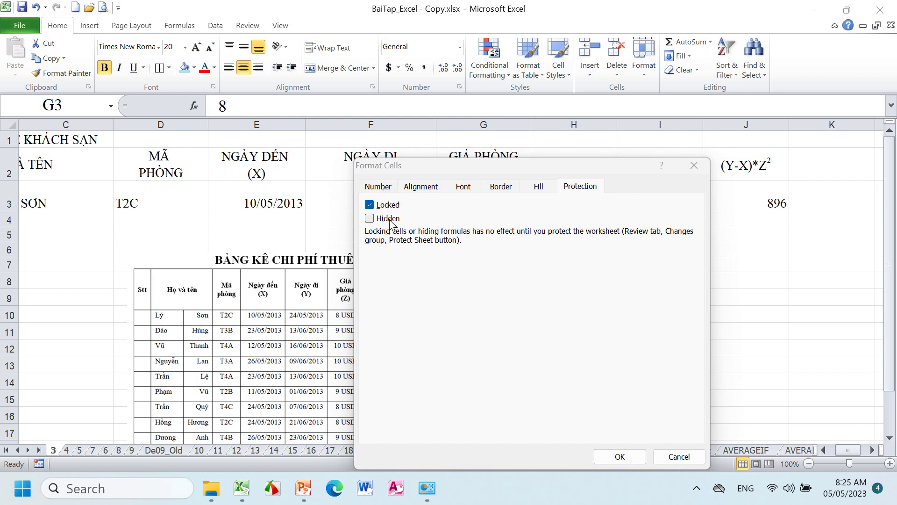
# - Try the Number 1000 separator and the Custom 0.00 code, then cancel, leaving G3 unchanged
pyautogui.click(382, 189)
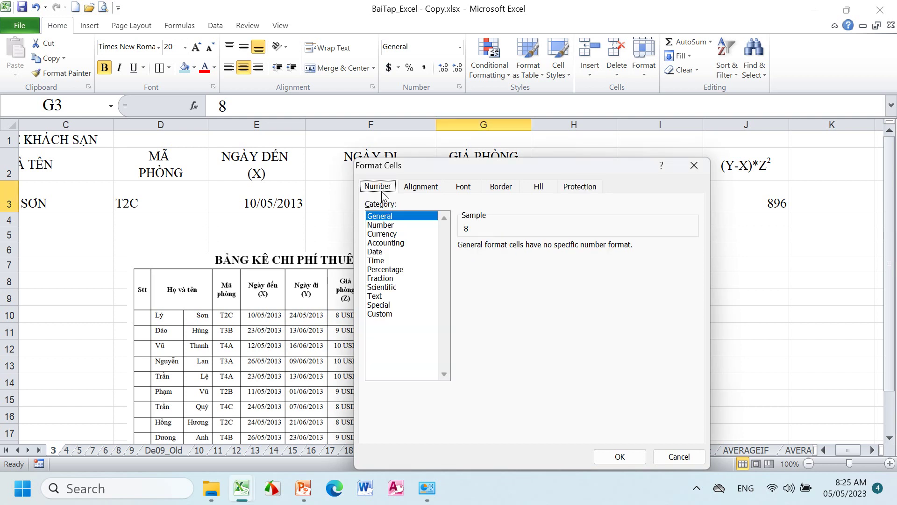
pyautogui.click(391, 226)
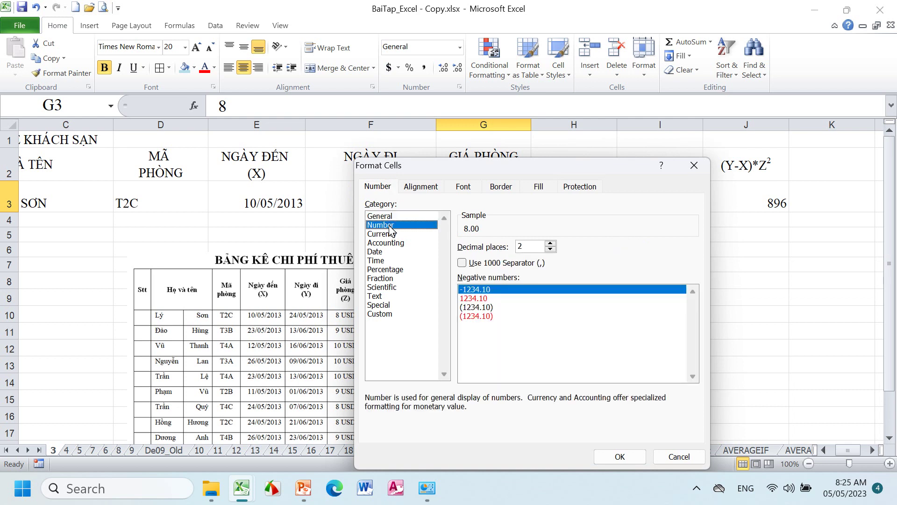
pyautogui.click(462, 263)
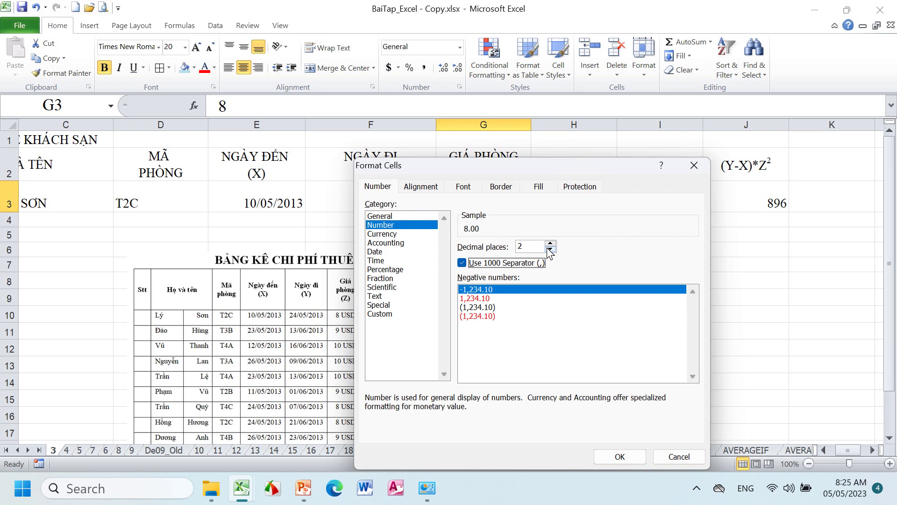
pyautogui.click(463, 263)
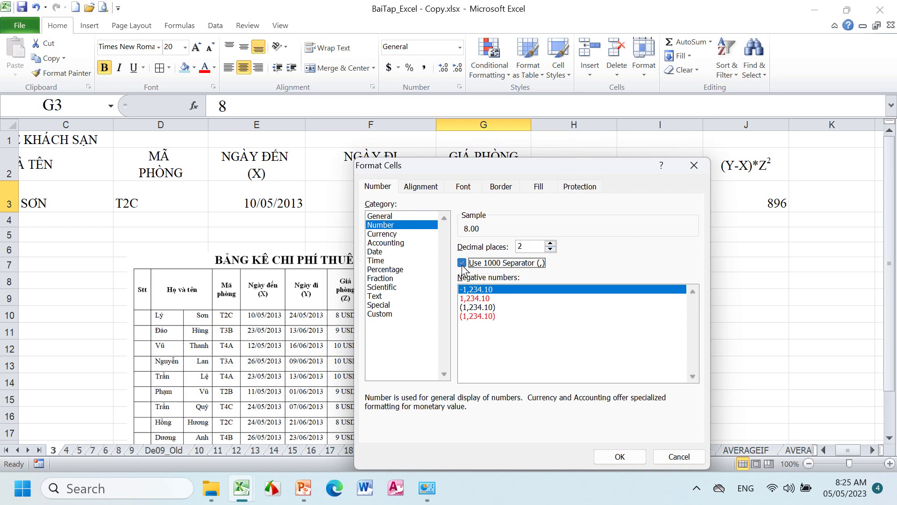
pyautogui.click(388, 316)
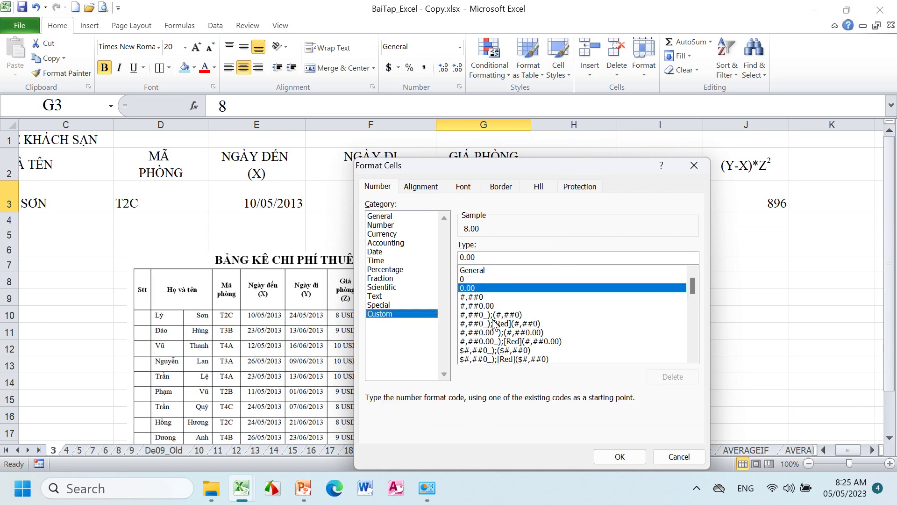
pyautogui.click(484, 259)
pyautogui.moveTo(487, 259); pyautogui.dragTo(432, 262)
pyautogui.click(679, 456)
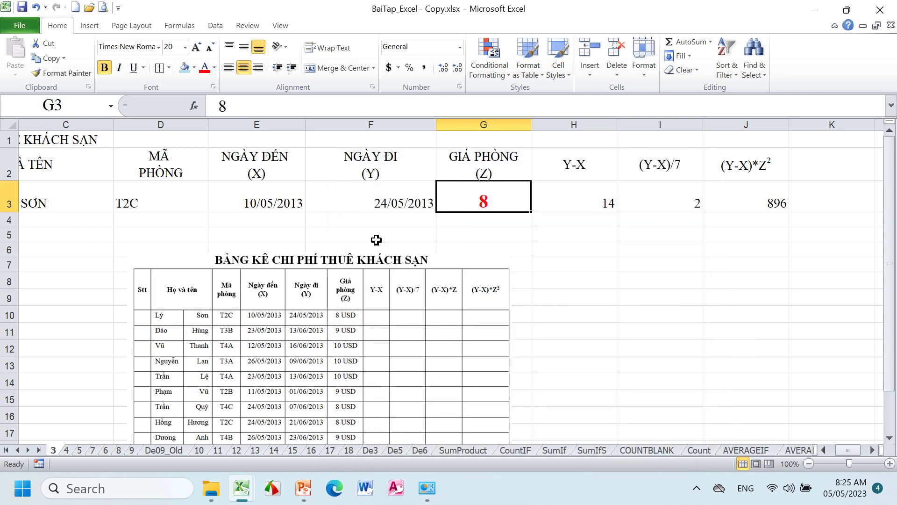
# - In Book3, put the header STT in C1 with 1 and 2 below it
pyautogui.click(76, 7)
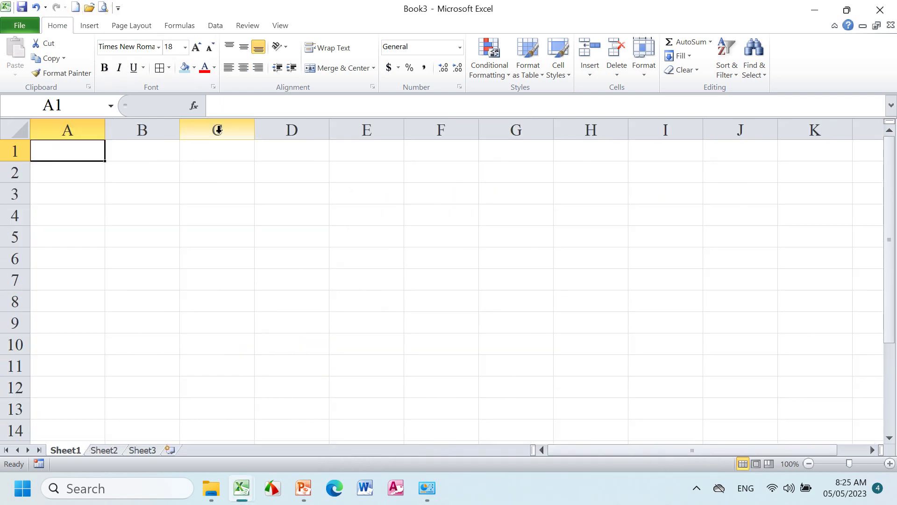
pyautogui.click(210, 151)
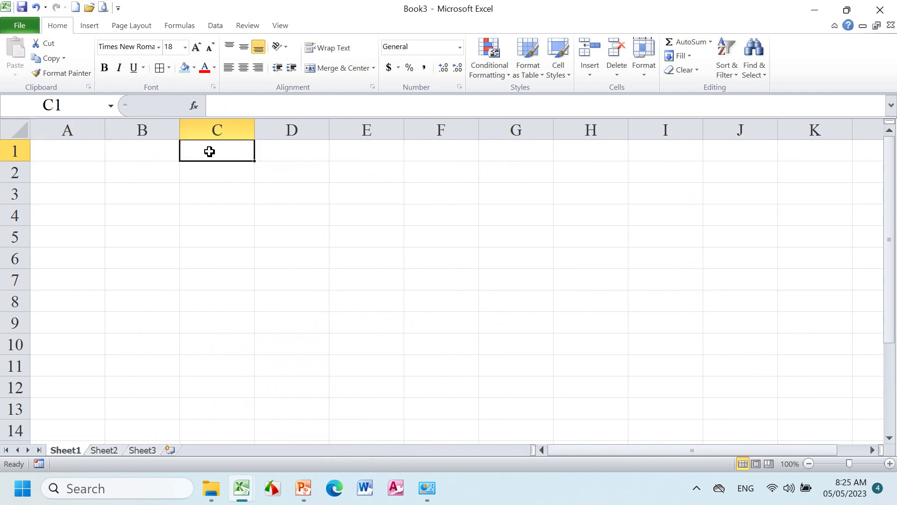
pyautogui.write('STT')
pyautogui.press('Return')
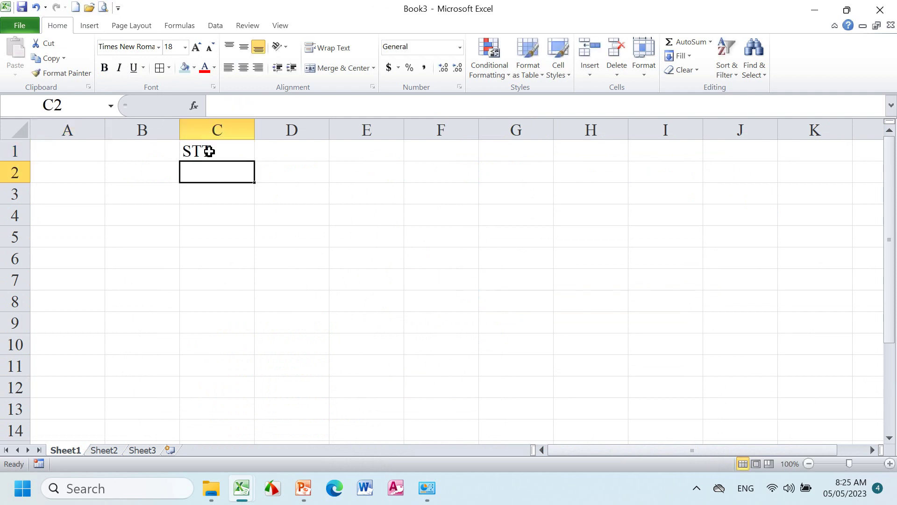
pyautogui.write('1')
pyautogui.press('Return')
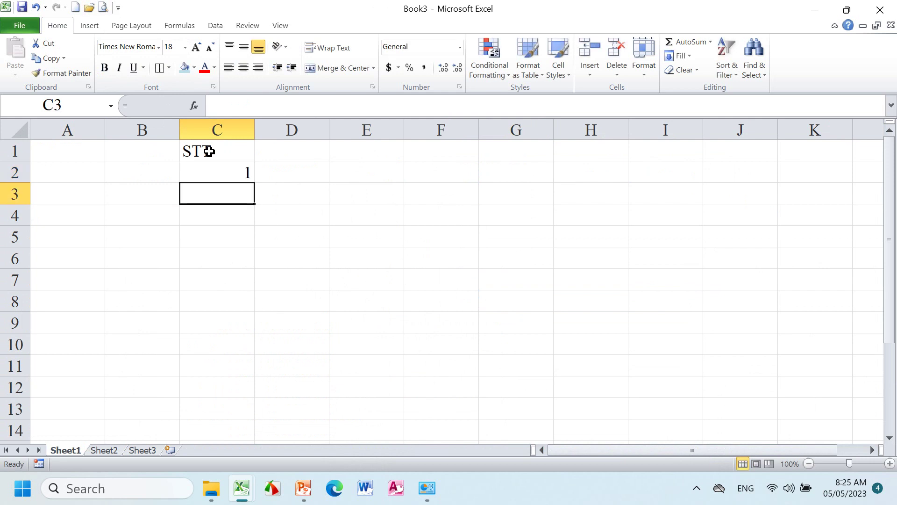
pyautogui.write('2')
pyautogui.press('Return')
# - Fill the STT numbering down to row 260 (1 to 259) and bring up its number format settings
pyautogui.moveTo(229, 171); pyautogui.dragTo(229, 194)
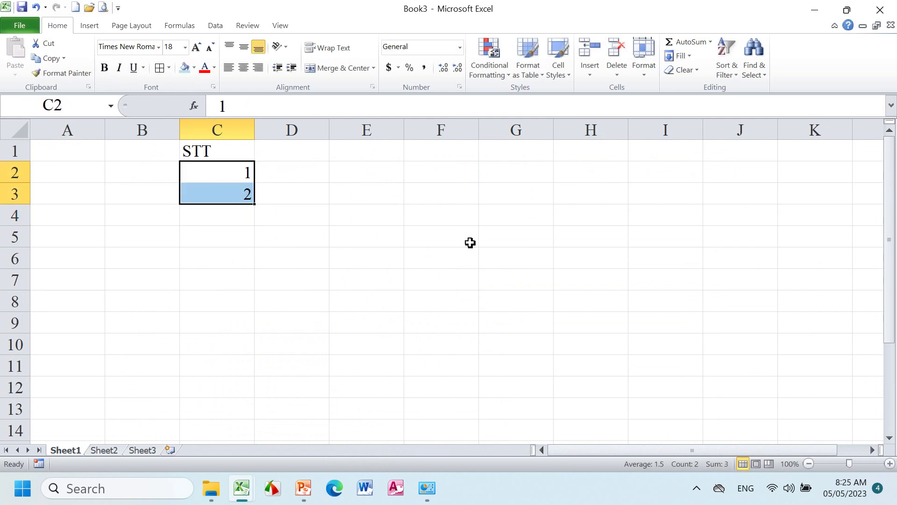
pyautogui.keyDown('ctrl'); pyautogui.scroll(-1, 470, 243); pyautogui.keyUp('ctrl')
pyautogui.keyDown('ctrl'); pyautogui.scroll(-1, 470, 243); pyautogui.keyUp('ctrl')
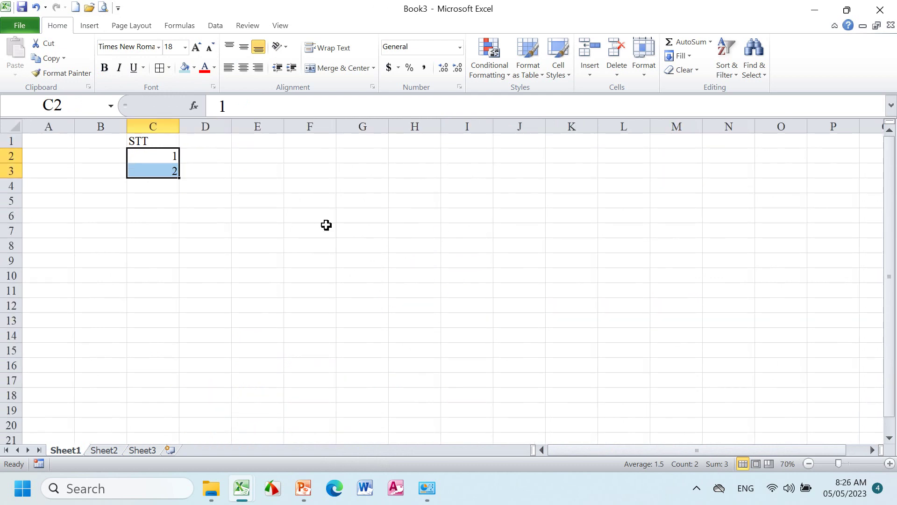
pyautogui.keyDown('ctrl'); pyautogui.scroll(-1, 339, 194); pyautogui.keyUp('ctrl')
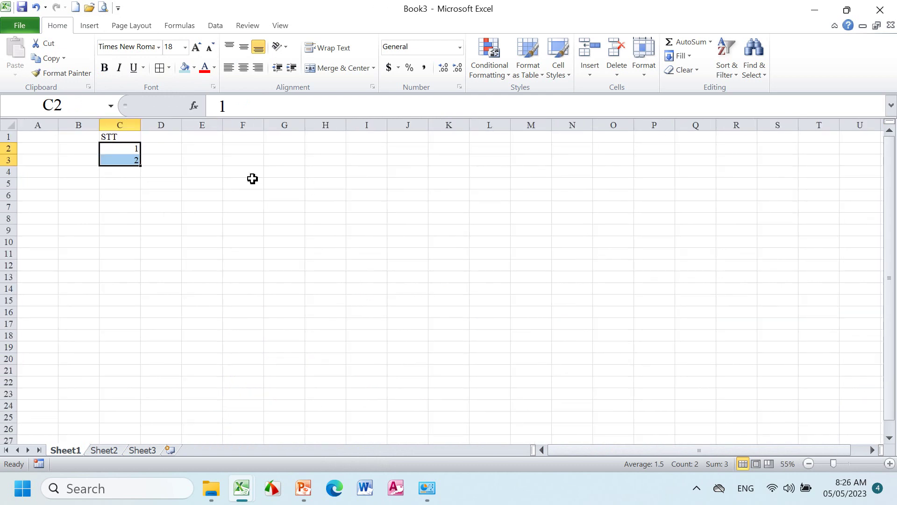
pyautogui.moveTo(141, 164); pyautogui.dragTo(186, 388)
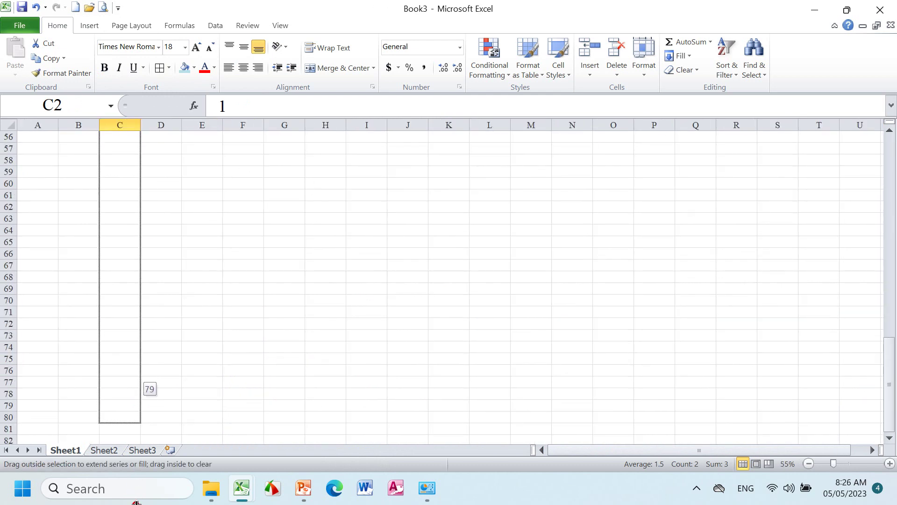
pyautogui.scroll(2, 186, 389)
pyautogui.scroll(3, 304, 314)
pyautogui.scroll(3, 300, 294)
pyautogui.scroll(5, 311, 285)
pyautogui.scroll(5, 313, 286)
pyautogui.scroll(3, 318, 285)
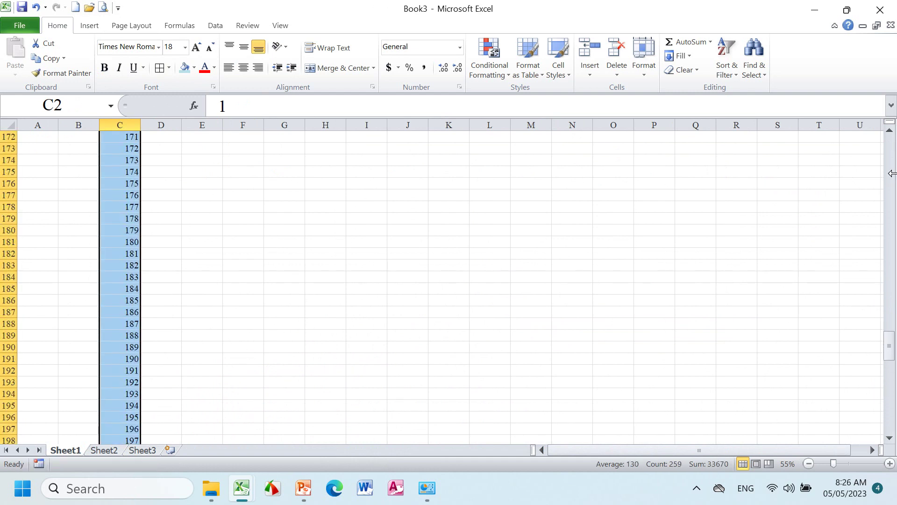
pyautogui.moveTo(888, 331); pyautogui.dragTo(890, 137)
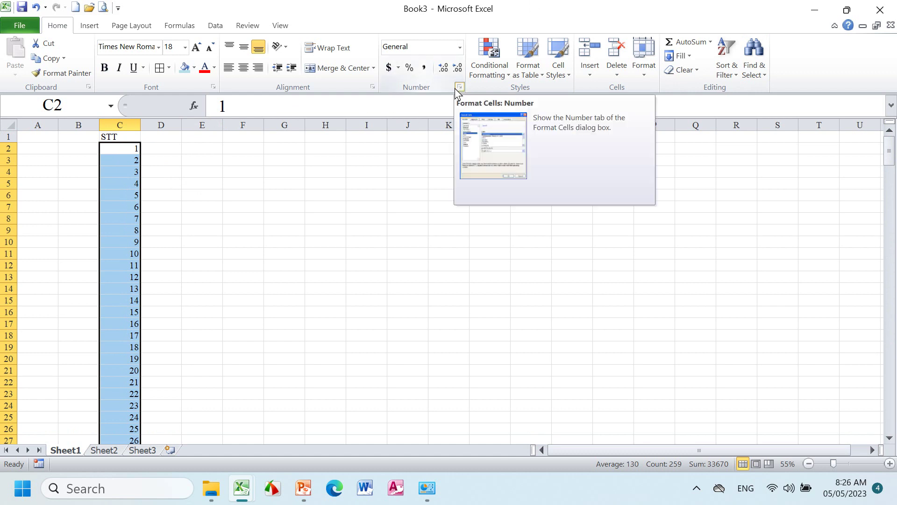
pyautogui.click(457, 89)
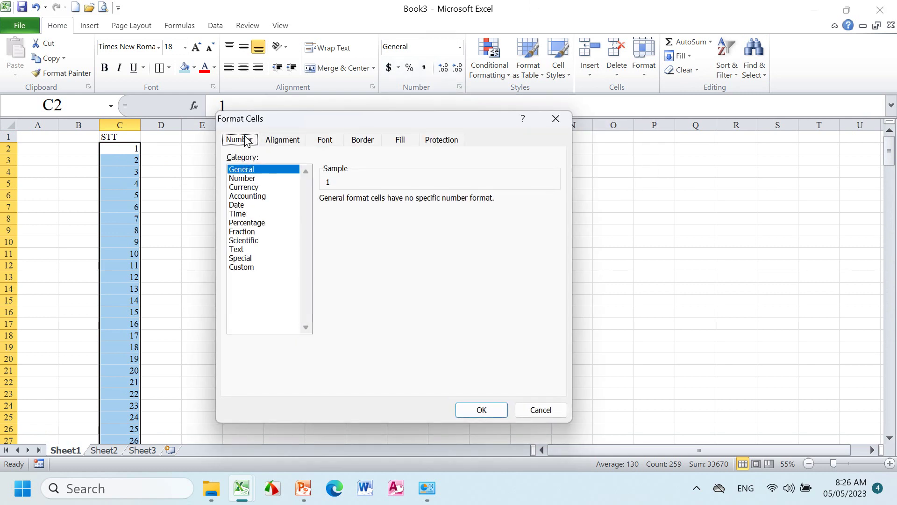
# - Apply the custom code 00000 so the STT column shows 00001 through 00259
pyautogui.click(250, 267)
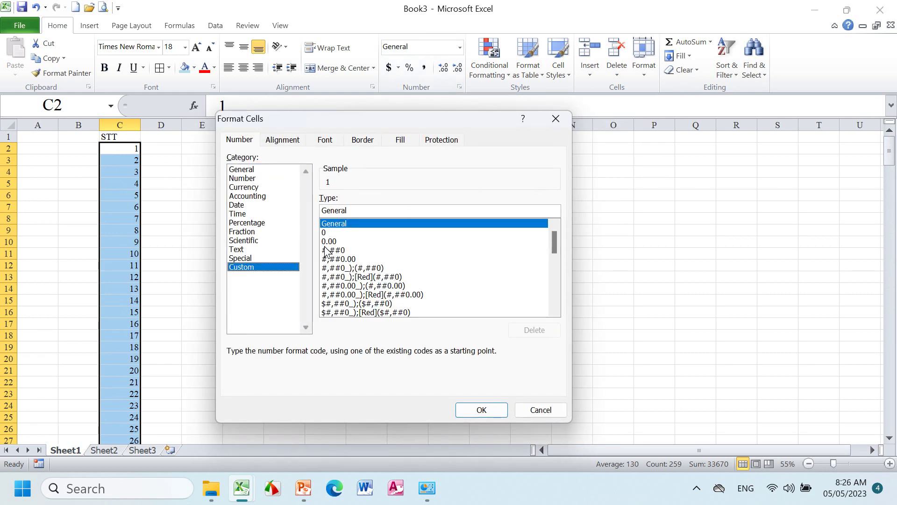
pyautogui.doubleClick(362, 210)
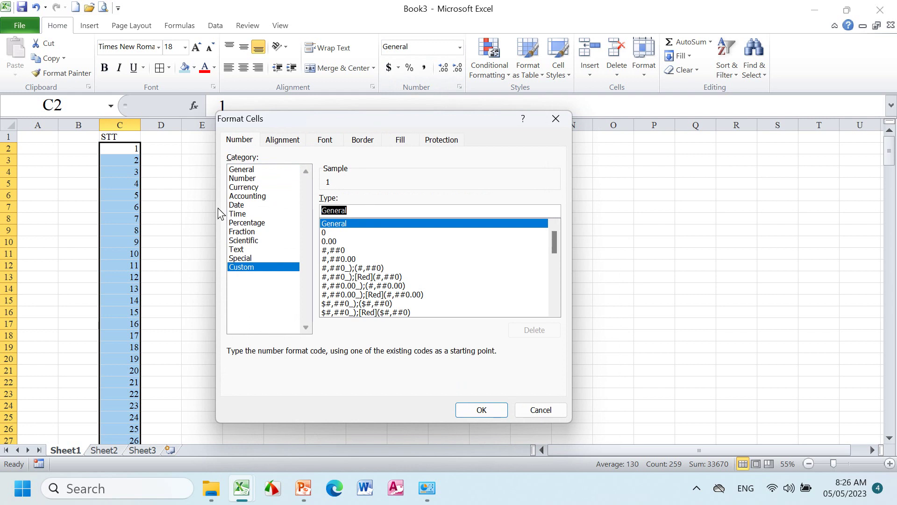
pyautogui.write('0')
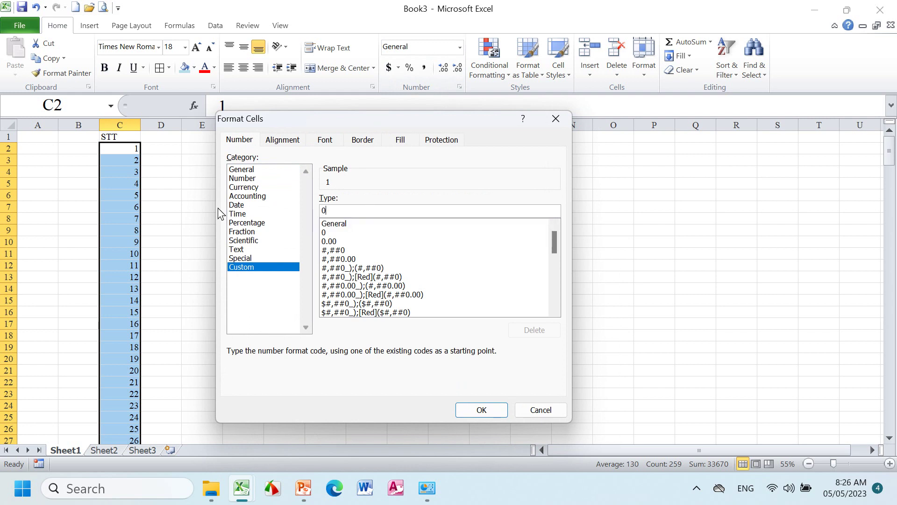
pyautogui.write('0000')
pyautogui.click(481, 410)
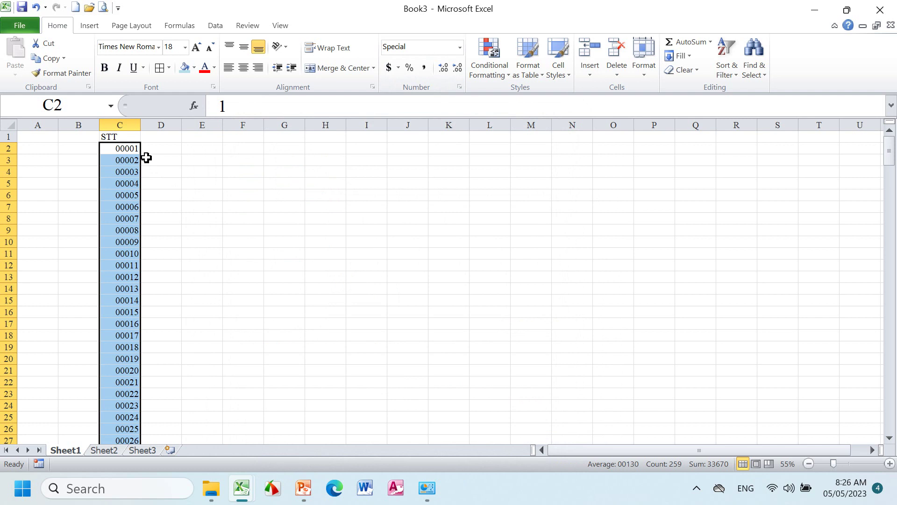
pyautogui.scroll(-3, 201, 257)
pyautogui.scroll(-4, 200, 253)
pyautogui.scroll(-3, 199, 252)
pyautogui.scroll(-5, 200, 252)
pyautogui.scroll(-2, 199, 253)
pyautogui.scroll(-3, 200, 252)
pyautogui.scroll(-5, 199, 252)
pyautogui.scroll(-2, 199, 252)
pyautogui.scroll(-3, 197, 253)
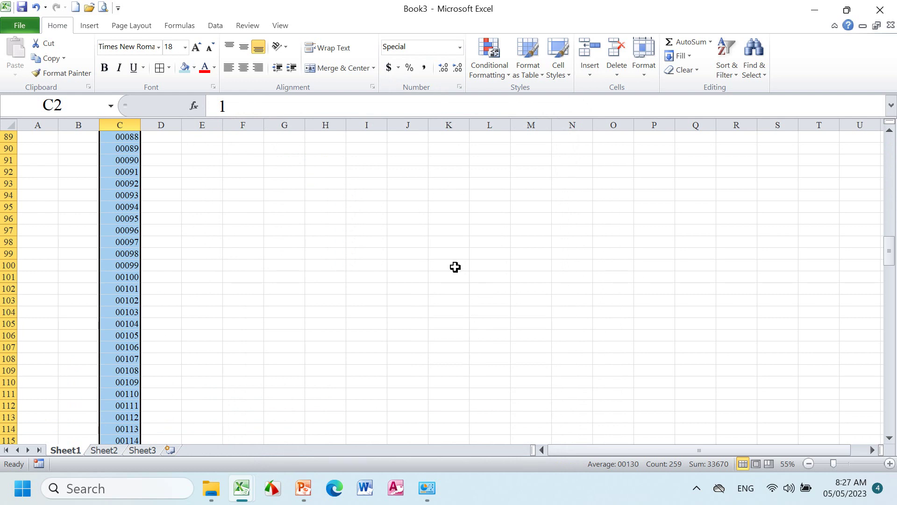
pyautogui.keyDown('ctrl'); pyautogui.scroll(3, 455, 267); pyautogui.keyUp('ctrl')
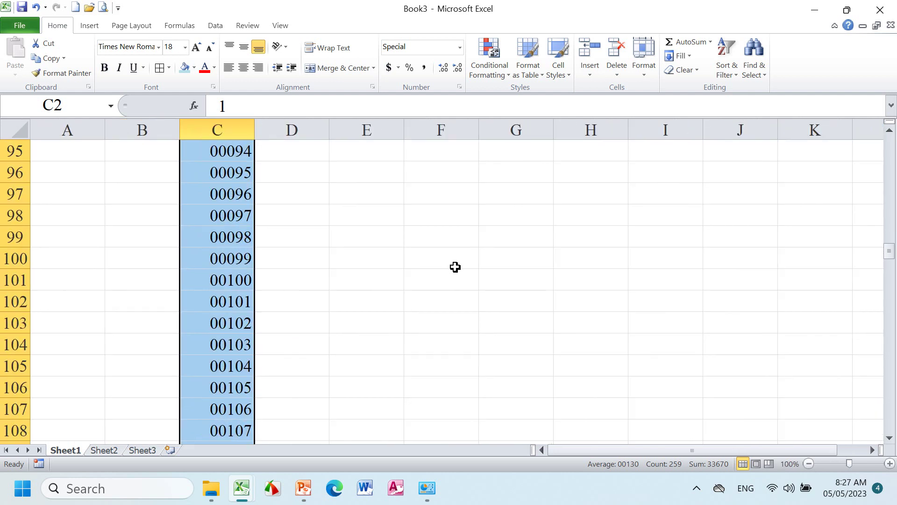
# - Enter 2500000, 0, 12000, 0 and 3600000 into F96:F100, then select that range
pyautogui.click(451, 175)
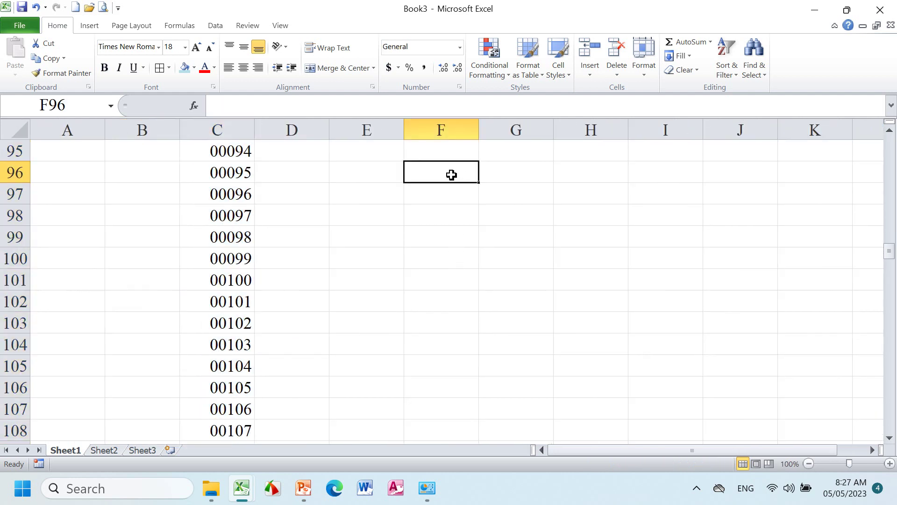
pyautogui.write('25')
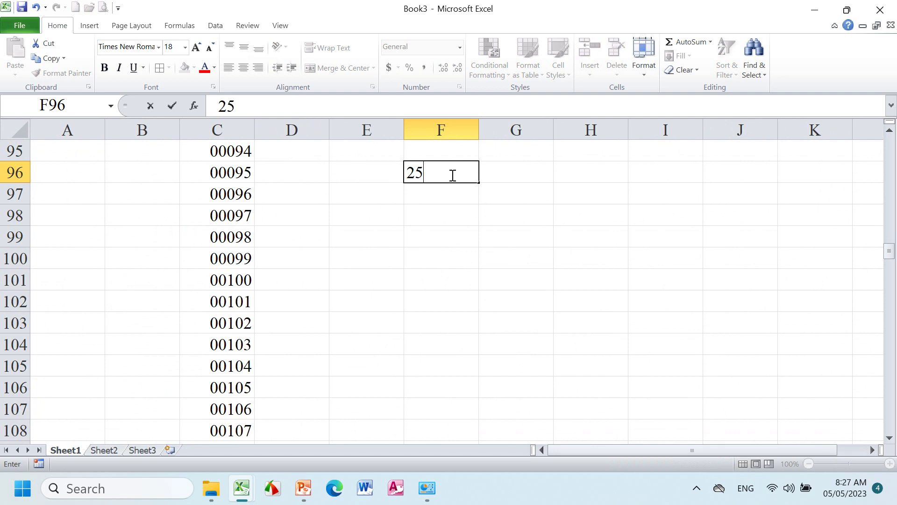
pyautogui.write('00000')
pyautogui.press('Return')
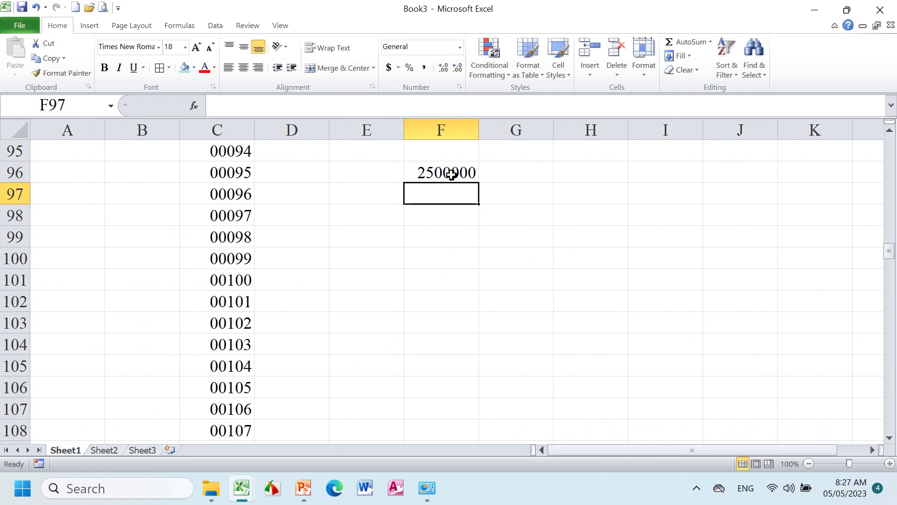
pyautogui.write('0')
pyautogui.press('Return')
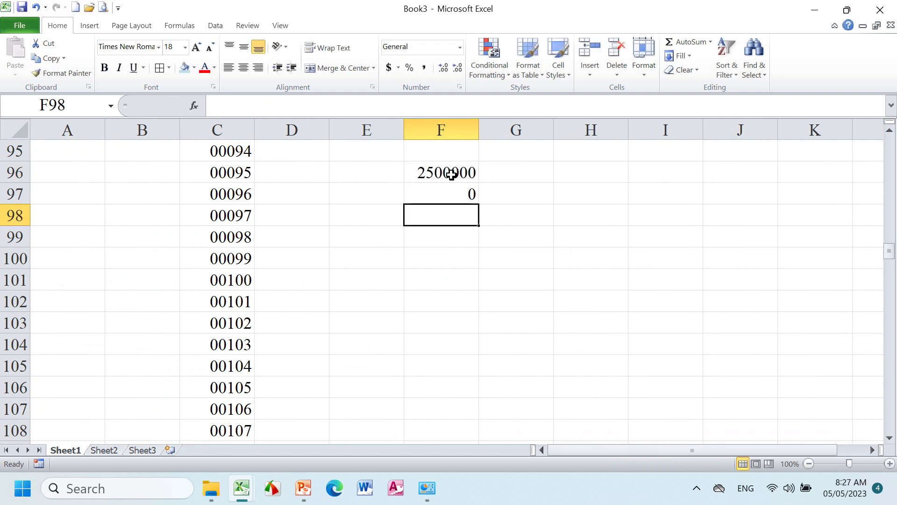
pyautogui.write('12000')
pyautogui.press('Return')
pyautogui.write('0')
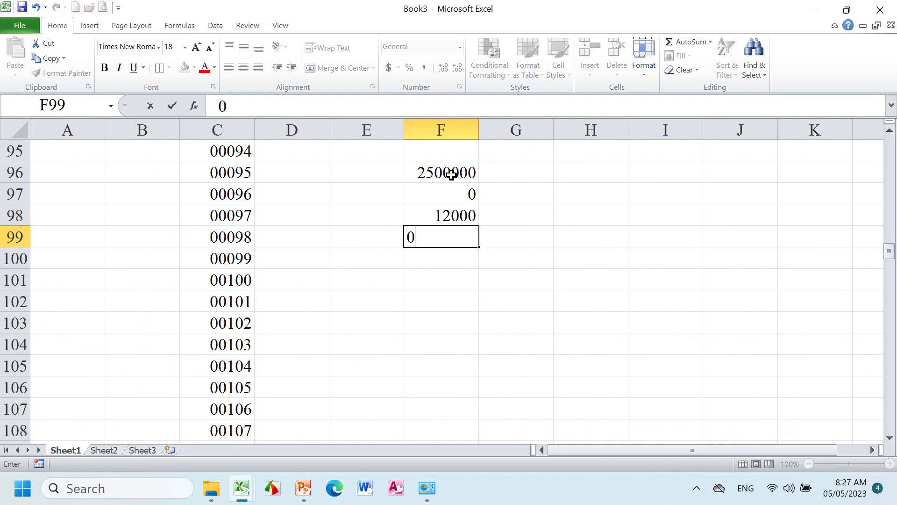
pyautogui.press('Return')
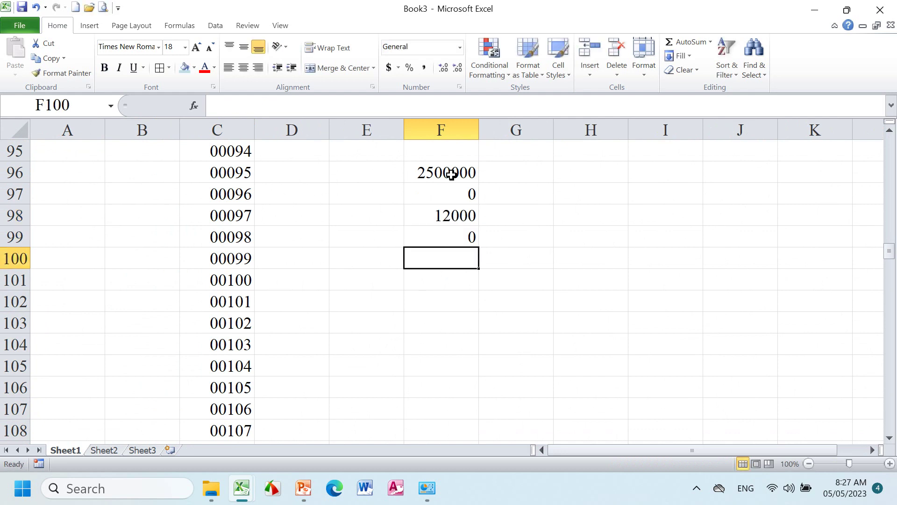
pyautogui.write('3600000')
pyautogui.press('Return')
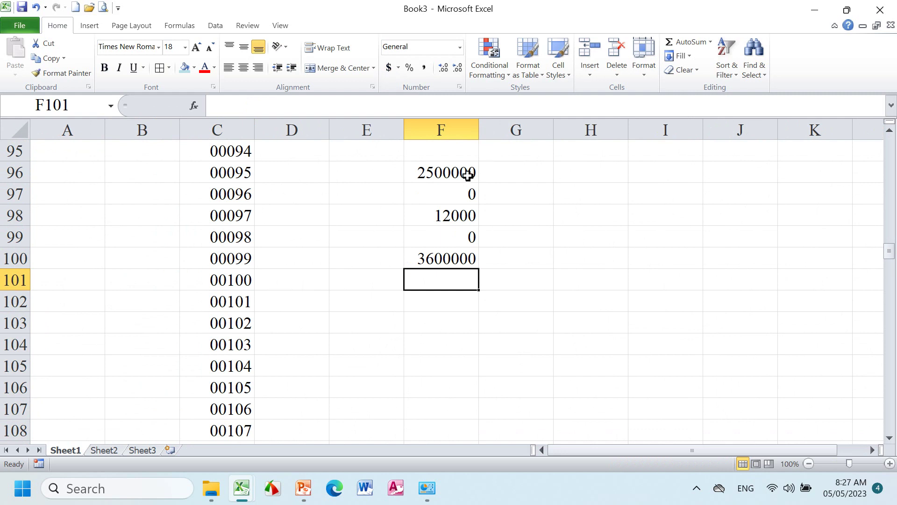
pyautogui.moveTo(468, 173); pyautogui.dragTo(462, 251)
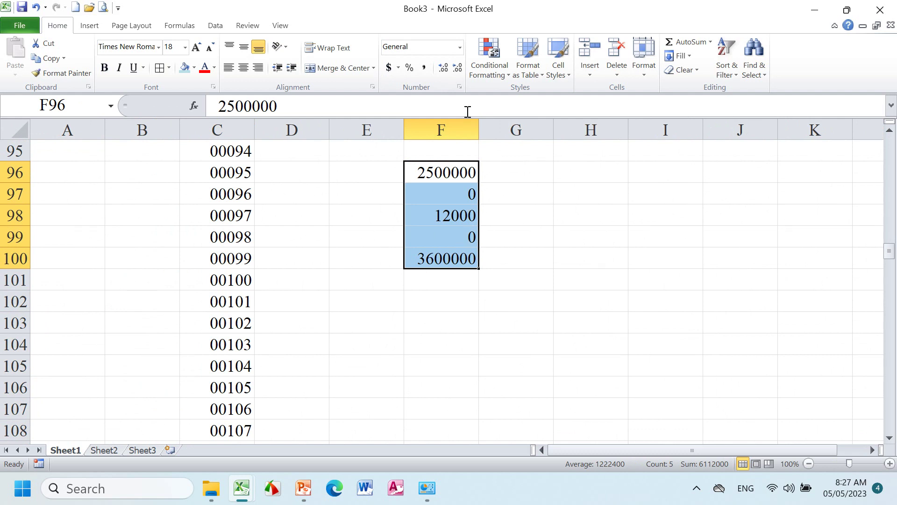
# - Give F96:F100 the custom #,### number format so zero cells show blank
pyautogui.click(459, 88)
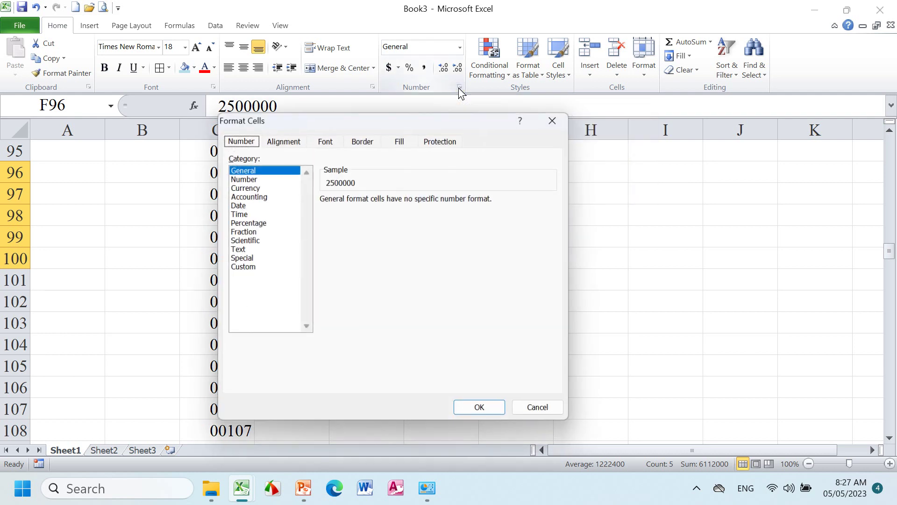
pyautogui.click(247, 268)
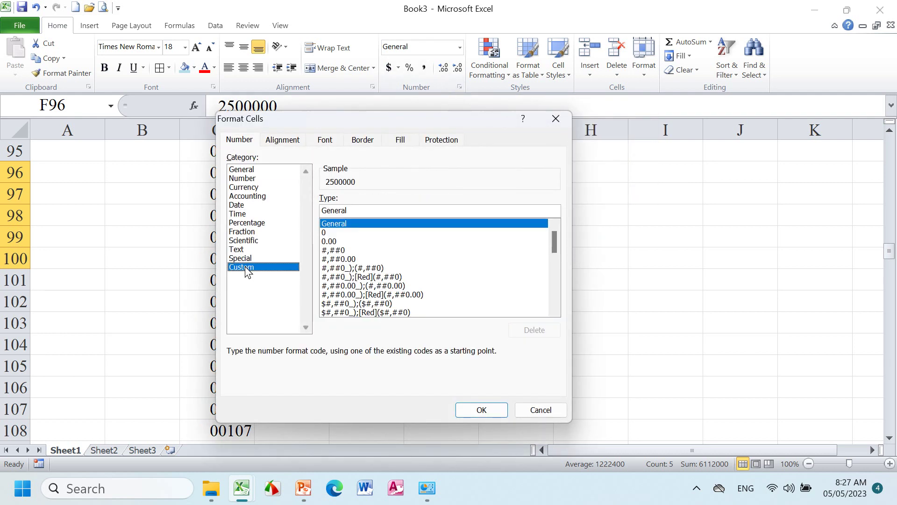
pyautogui.click(378, 213)
pyautogui.doubleClick(377, 213)
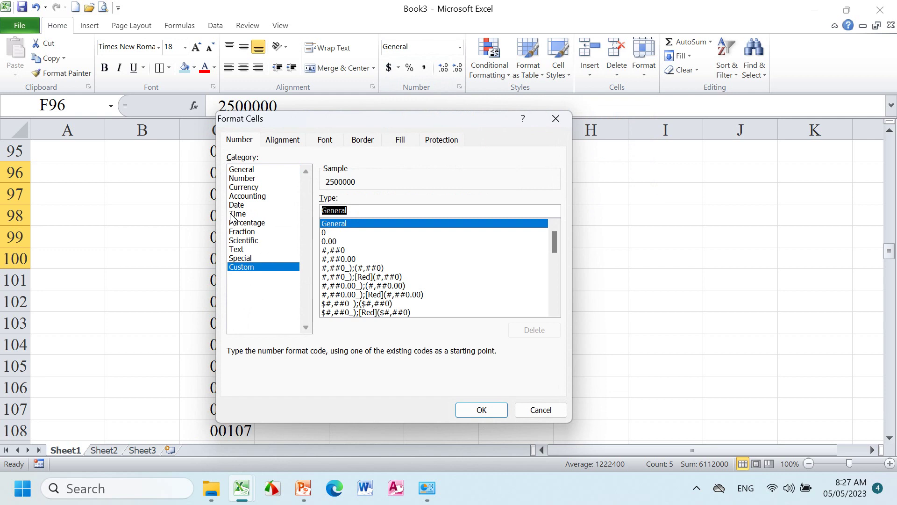
pyautogui.write('#,')
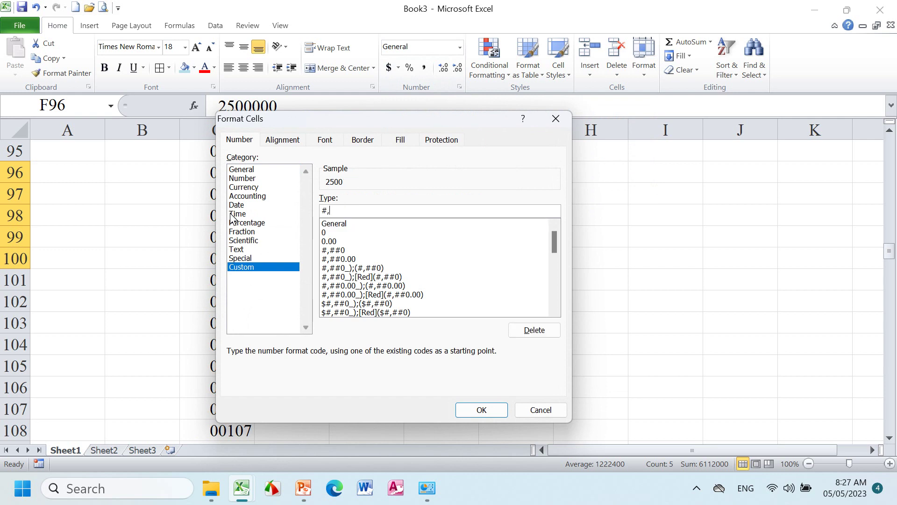
pyautogui.write('###')
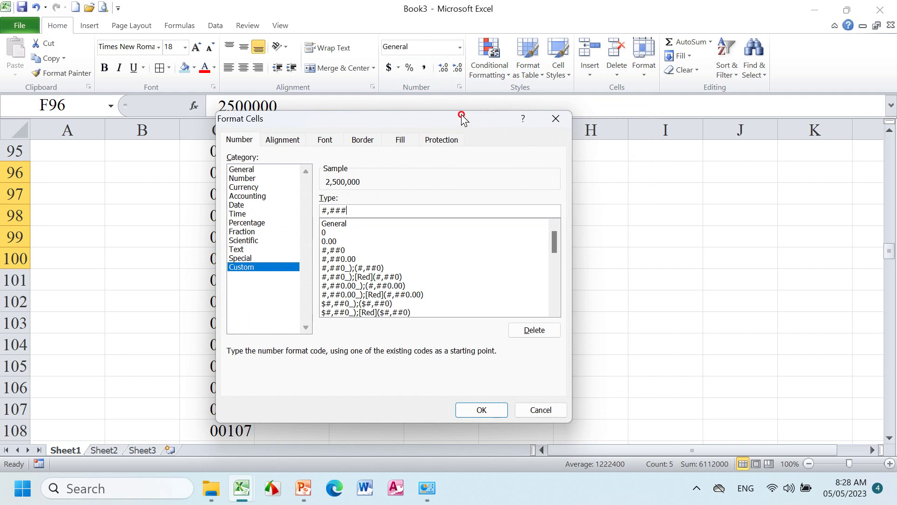
pyautogui.moveTo(464, 120); pyautogui.dragTo(794, 196)
pyautogui.moveTo(736, 228); pyautogui.dragTo(710, 164)
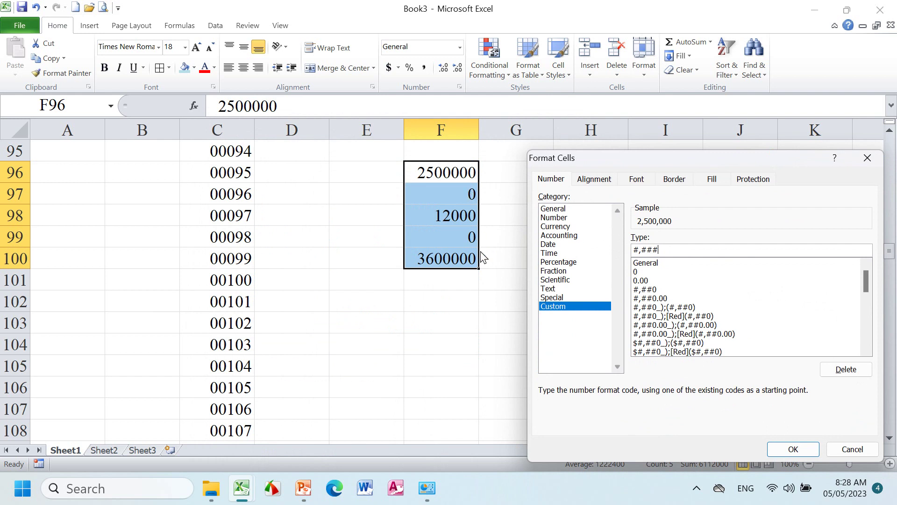
pyautogui.click(792, 448)
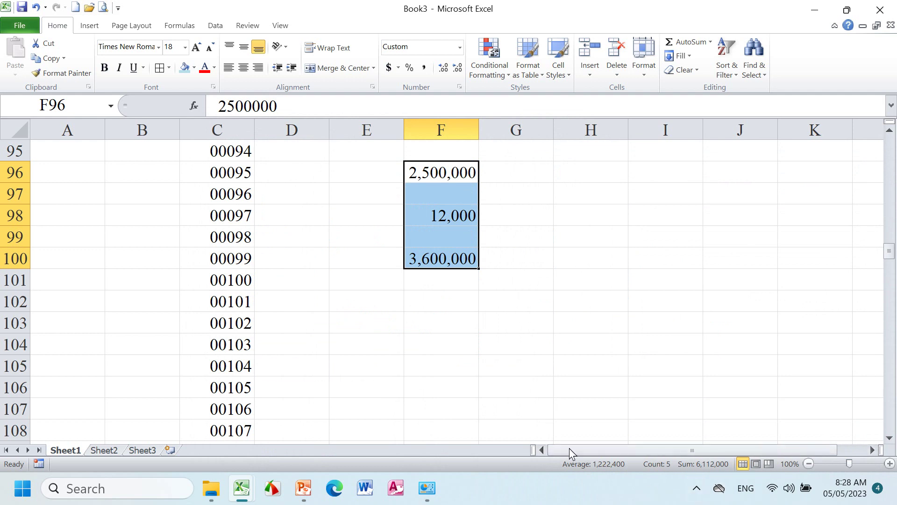
pyautogui.moveTo(241, 488)
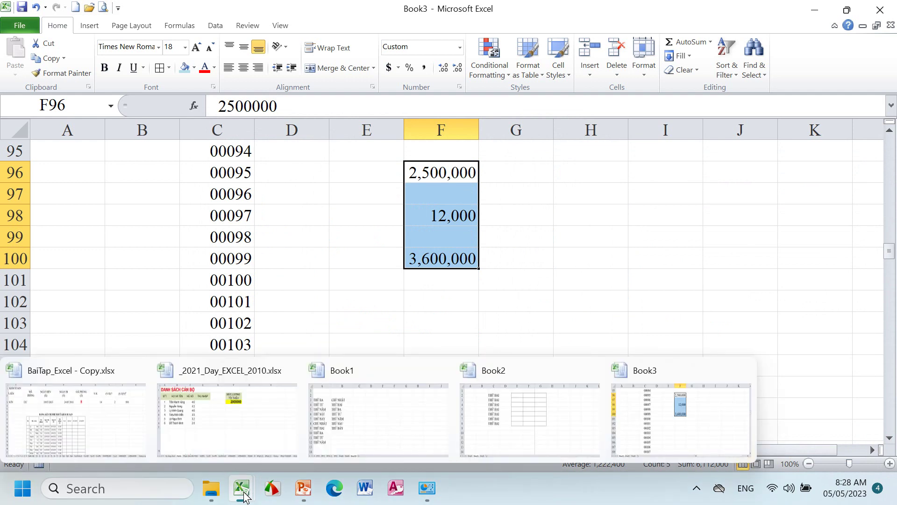
# - In BaiTap_Excel - Copy.xlsx, start a custom number format for G3 from the #,##0 code
pyautogui.click(89, 427)
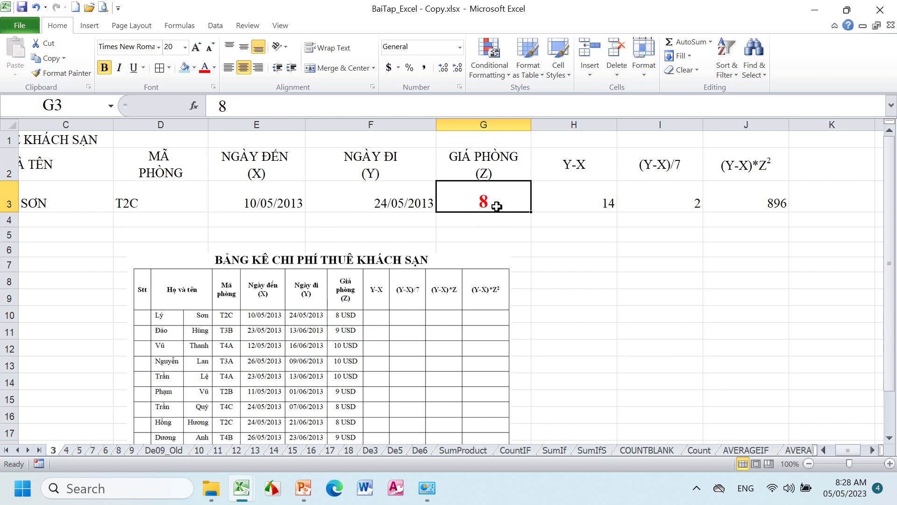
pyautogui.click(460, 87)
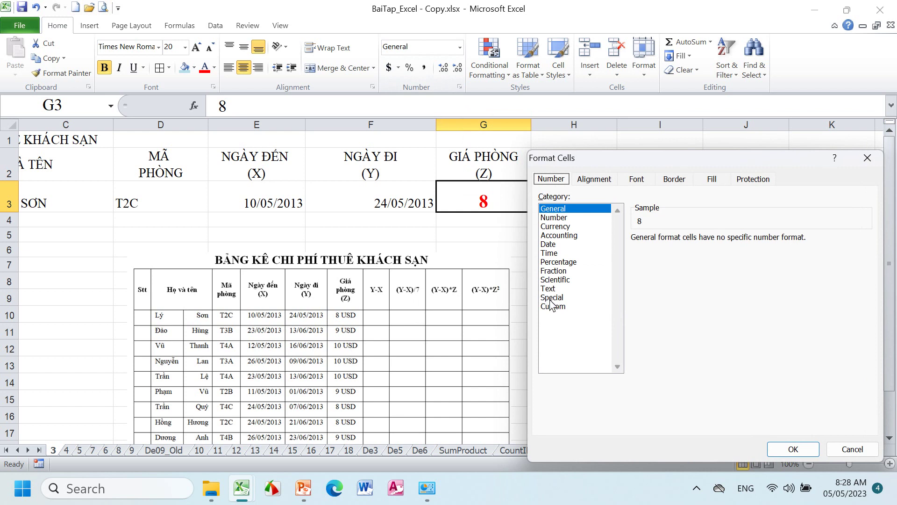
pyautogui.click(553, 306)
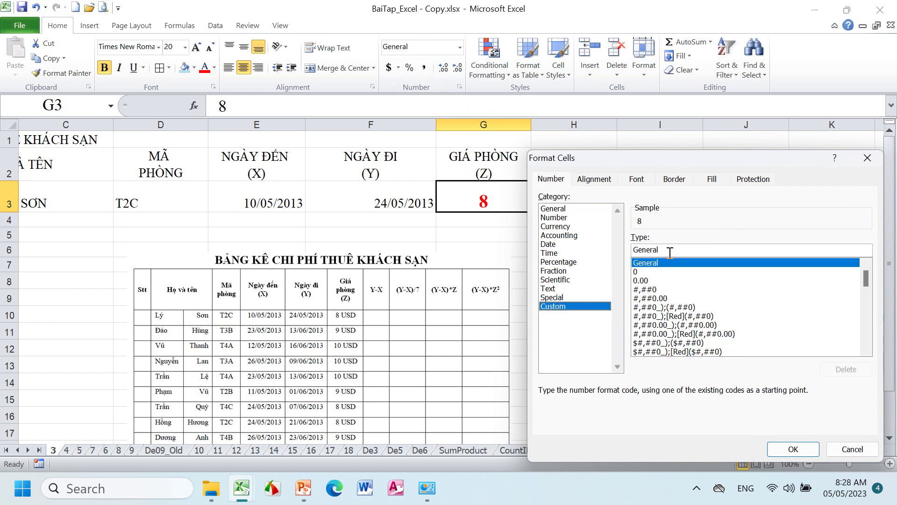
pyautogui.moveTo(684, 253); pyautogui.dragTo(578, 256)
pyautogui.click(643, 290)
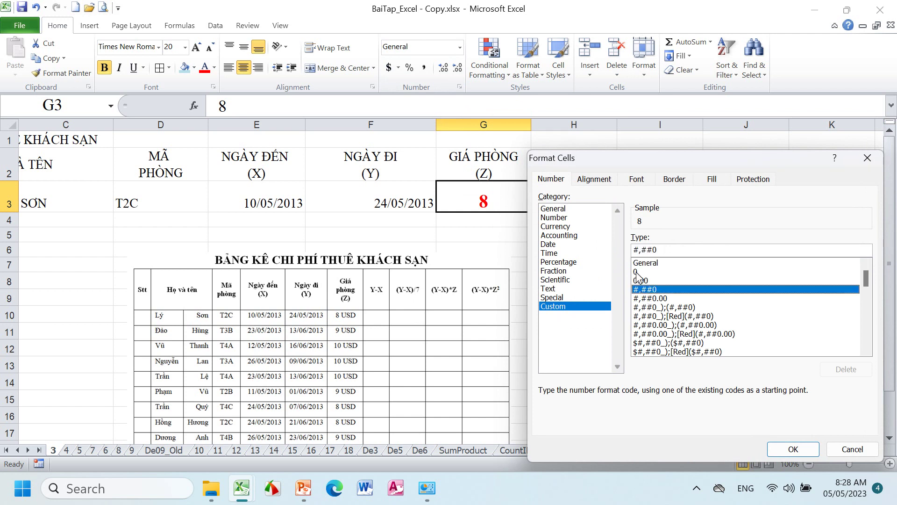
pyautogui.click(637, 272)
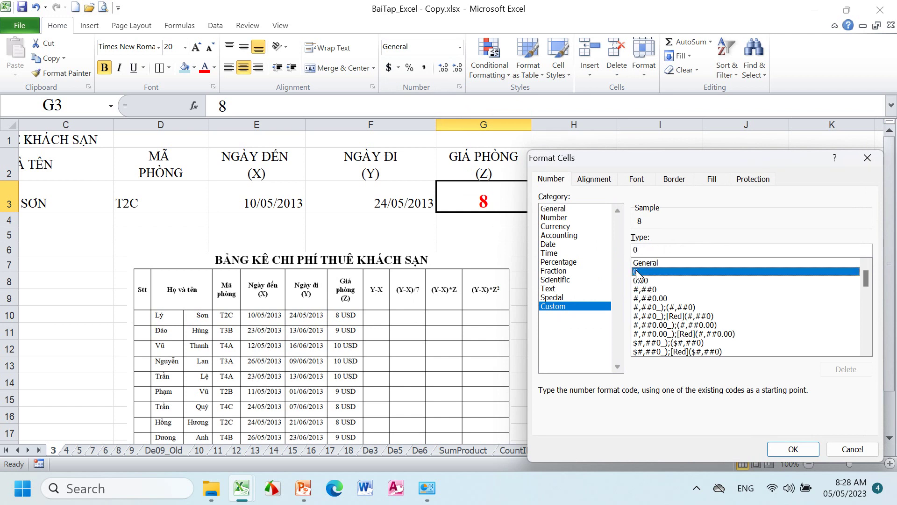
pyautogui.click(654, 290)
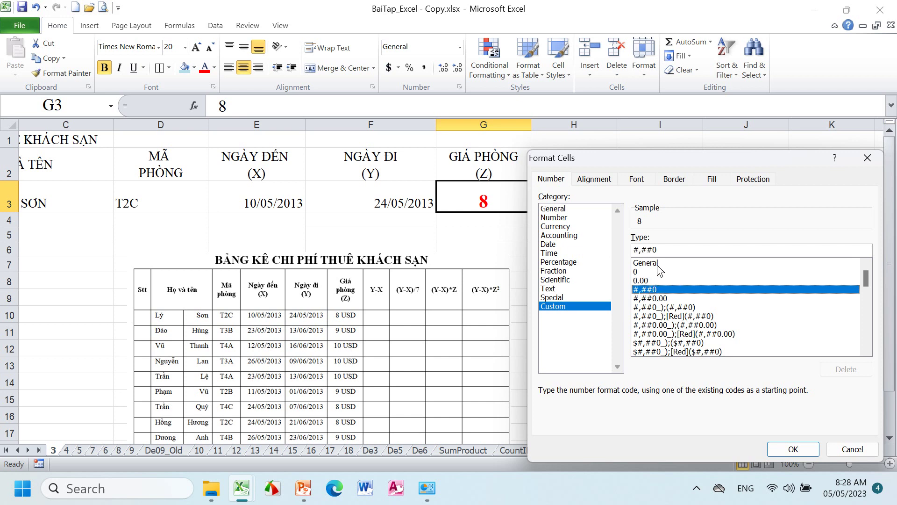
# - Append "USD" to the #,##0 code so G3 displays 8 USD
pyautogui.click(670, 252)
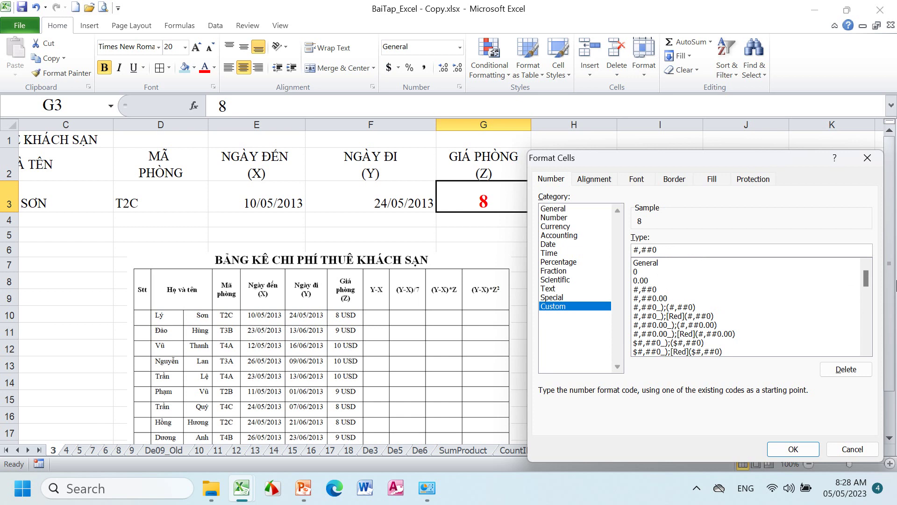
pyautogui.write('"')
pyautogui.write('"')
pyautogui.press('BackSpace')
pyautogui.press('BackSpace')
pyautogui.write('"')
pyautogui.write('USD')
pyautogui.write('"')
pyautogui.click(776, 447)
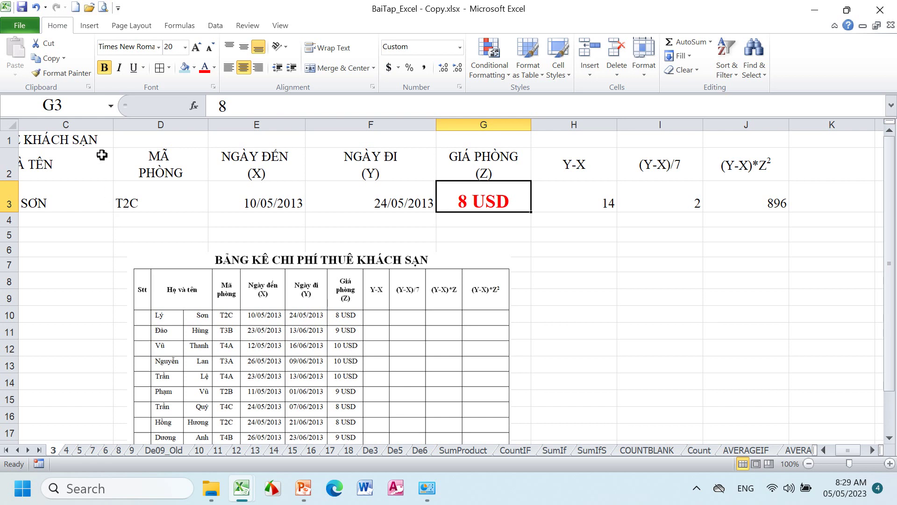
# - Copy G3's price format onto G4:G11, enter 9 in G4, and resize rows 3–11
pyautogui.click(74, 74)
pyautogui.moveTo(465, 219); pyautogui.dragTo(466, 345)
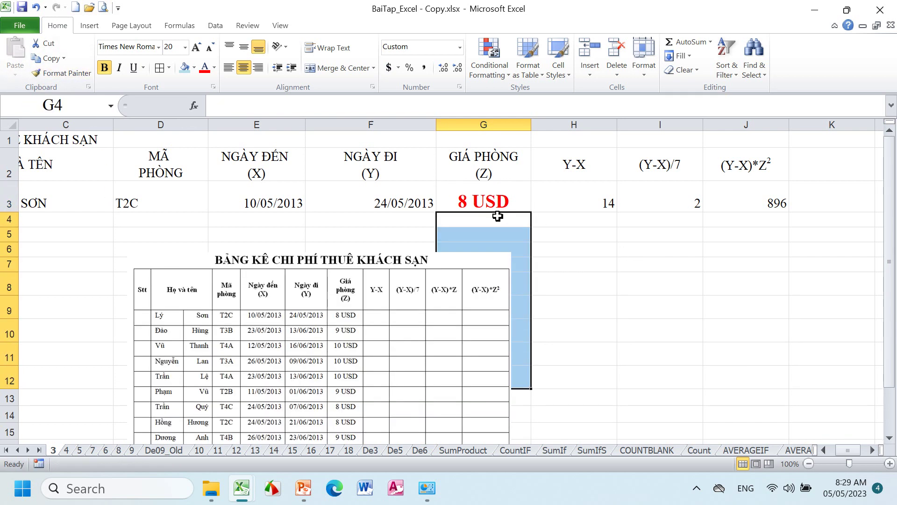
pyautogui.click(486, 223)
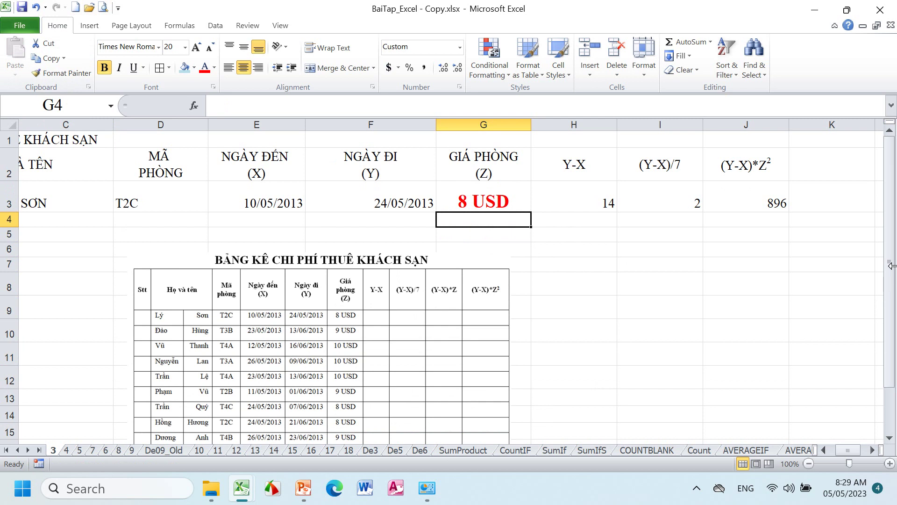
pyautogui.write('9')
pyautogui.press('Return')
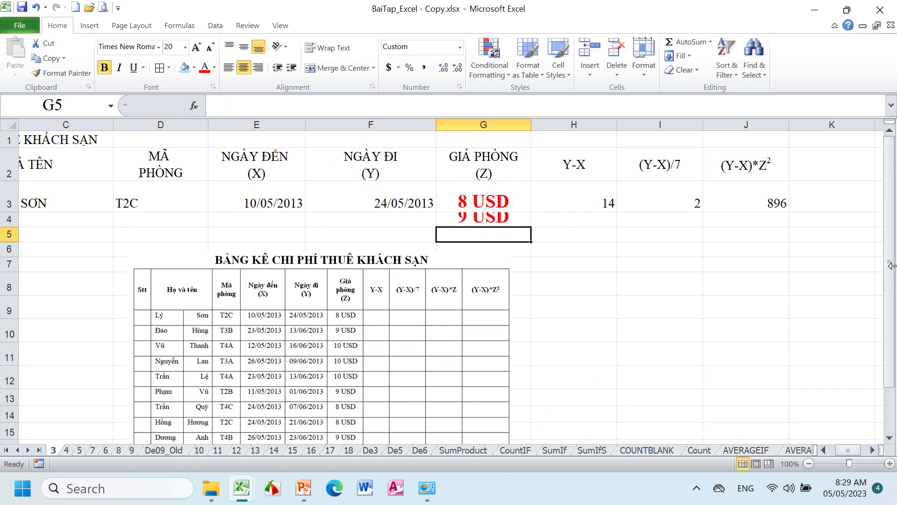
pyautogui.moveTo(8, 204); pyautogui.dragTo(6, 360)
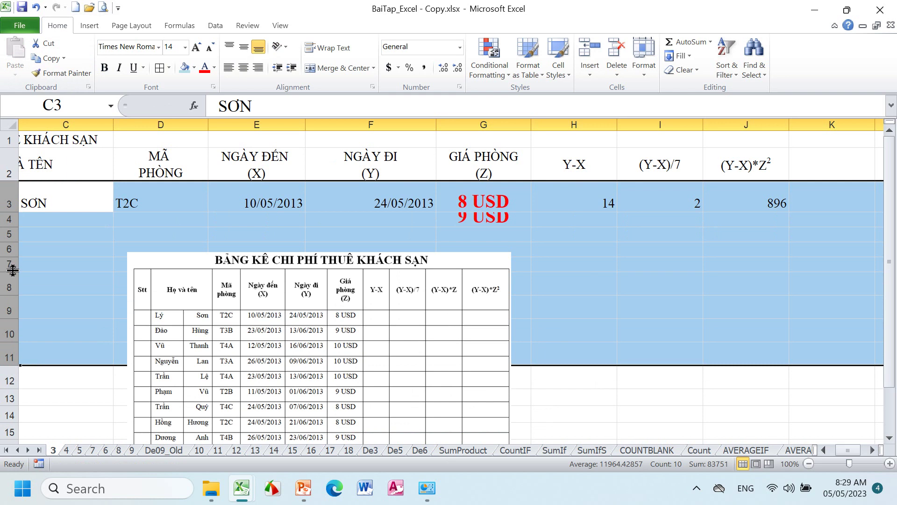
pyautogui.moveTo(12, 271); pyautogui.dragTo(13, 279)
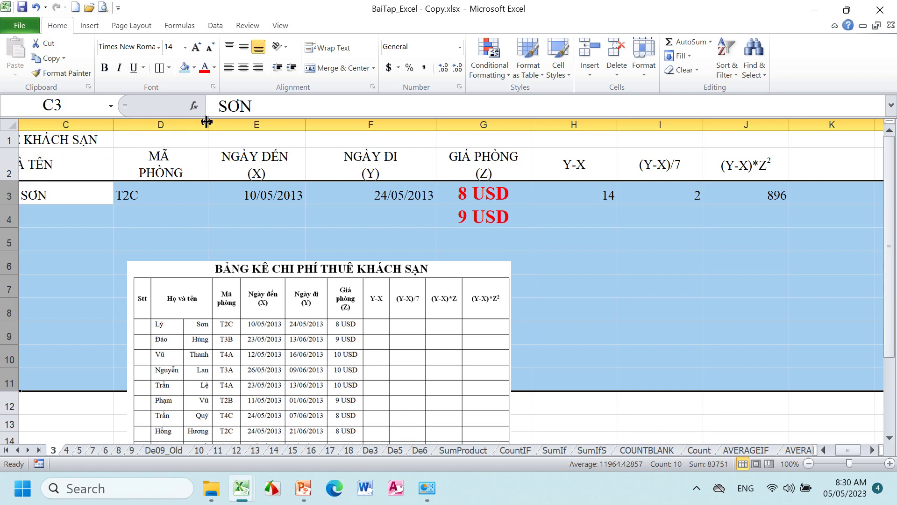
# - Autofit columns D, E and F and move the cost-table picture to the upper right
pyautogui.doubleClick(207, 122)
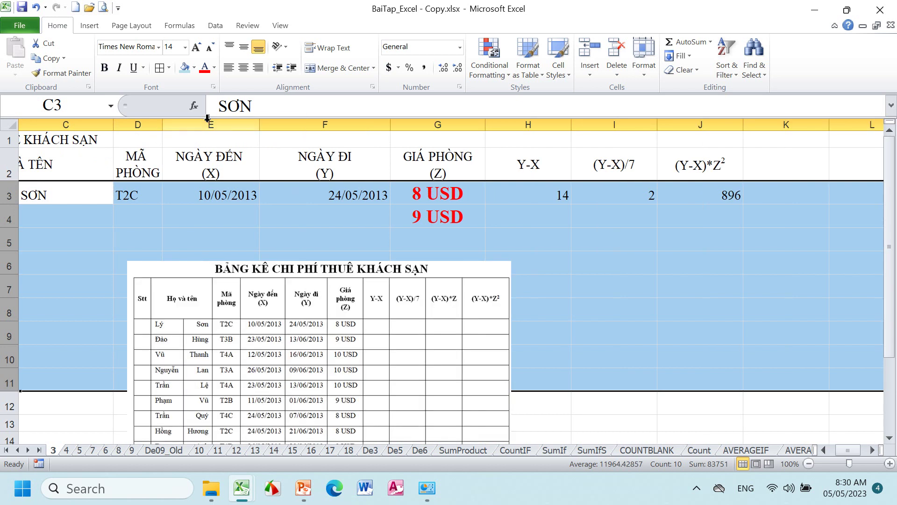
pyautogui.doubleClick(255, 123)
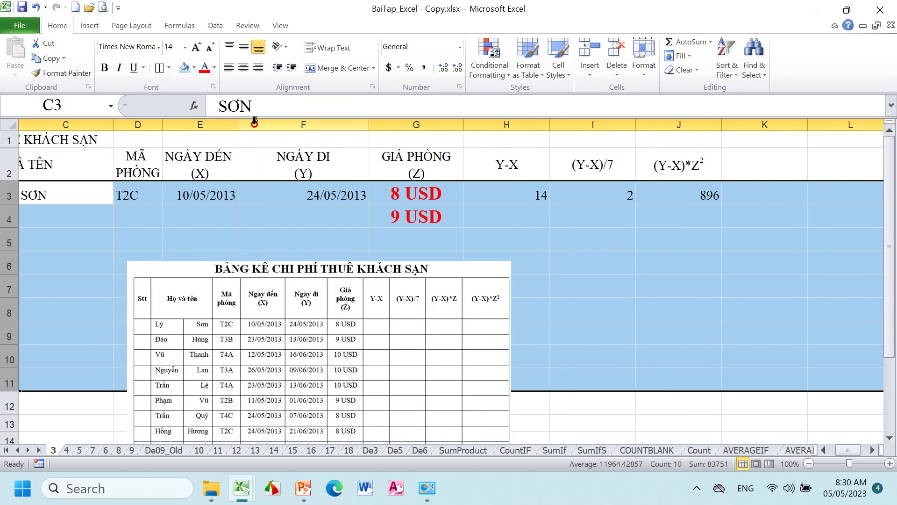
pyautogui.doubleClick(370, 123)
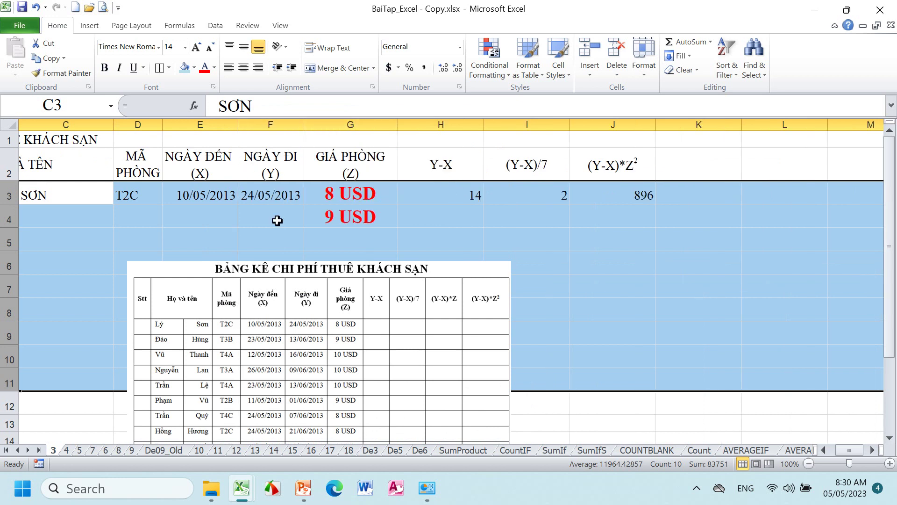
pyautogui.click(347, 232)
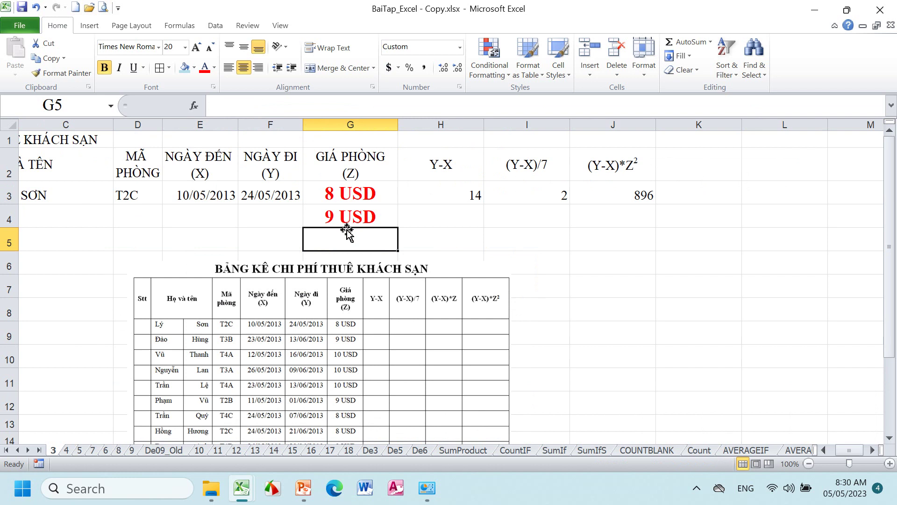
pyautogui.click(391, 280)
pyautogui.moveTo(391, 279); pyautogui.dragTo(670, 153)
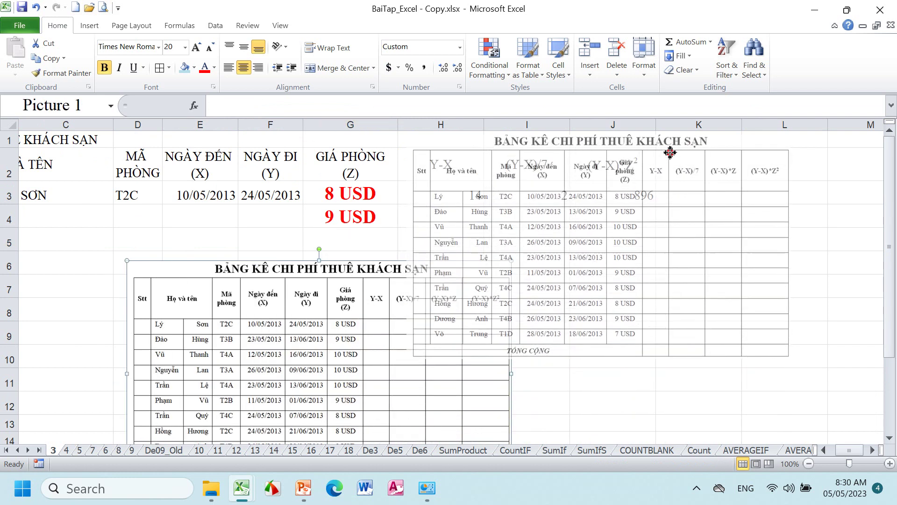
# - Enter 10 USD in each of G5, G6 and G7
pyautogui.click(347, 237)
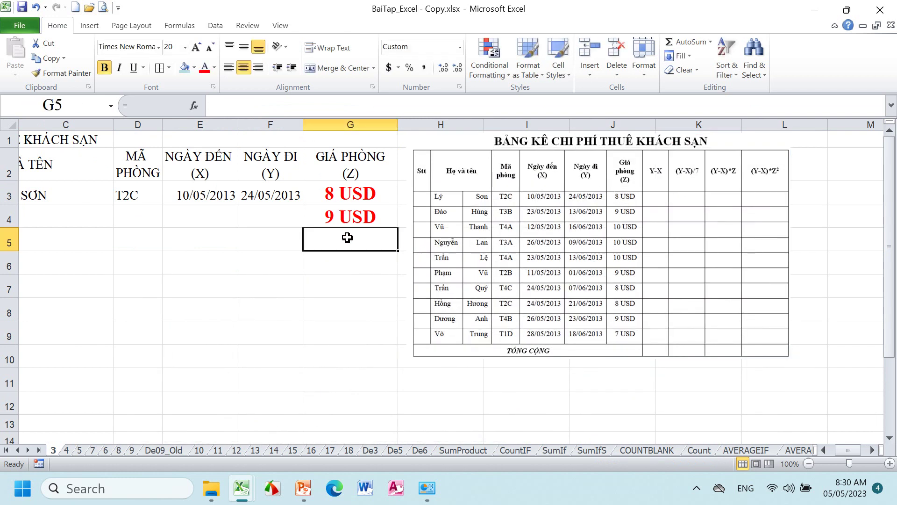
pyautogui.write('10')
pyautogui.press('Return')
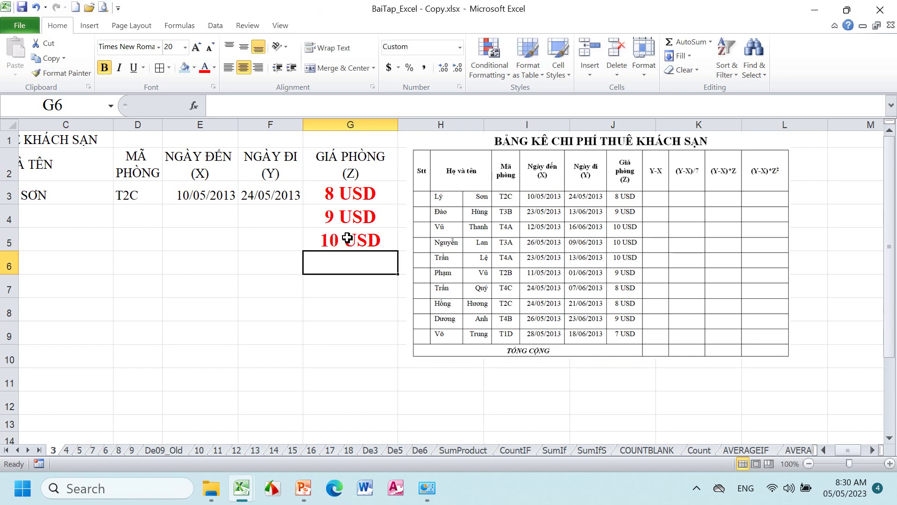
pyautogui.write('10')
pyautogui.press('Return')
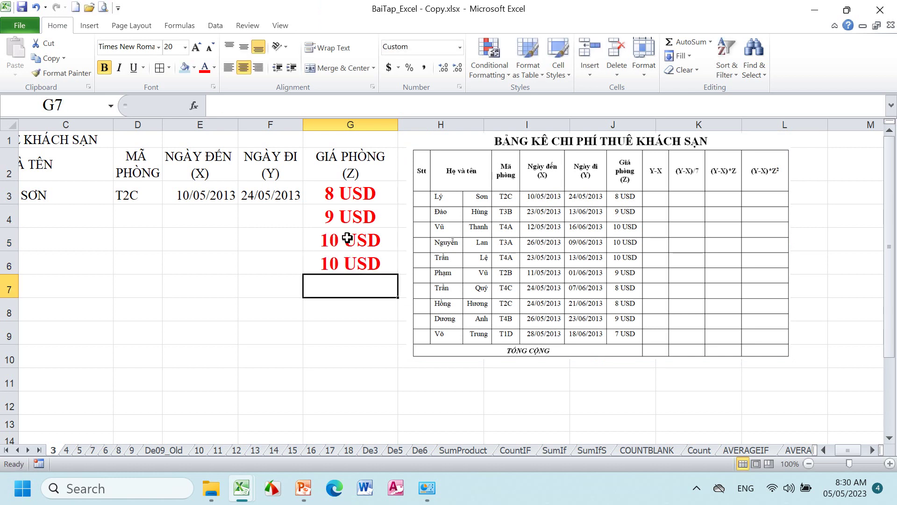
pyautogui.write('10')
pyautogui.press('Return')
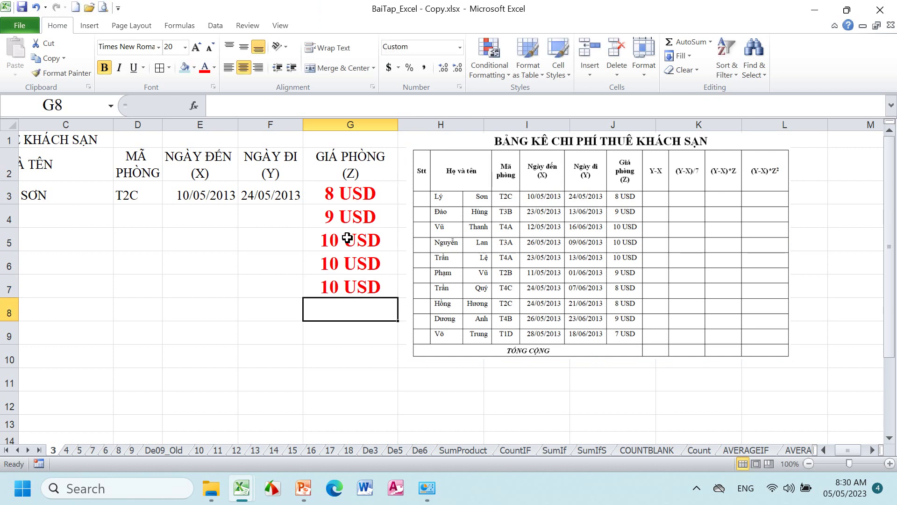
pyautogui.click(359, 283)
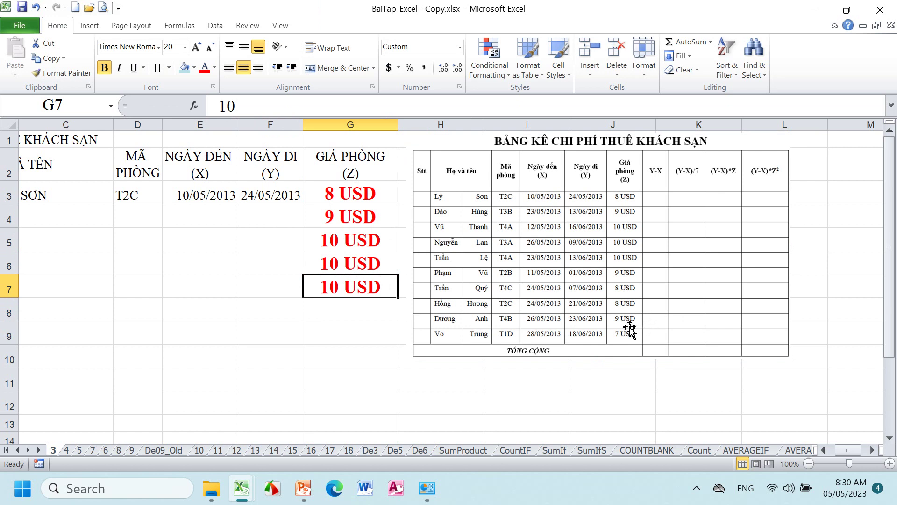
pyautogui.click(358, 303)
# - Enter prices 9, 8, 8, 9, 7 USD in G8:G12 and select G3:G12 to check the total
pyautogui.write('9 USD')
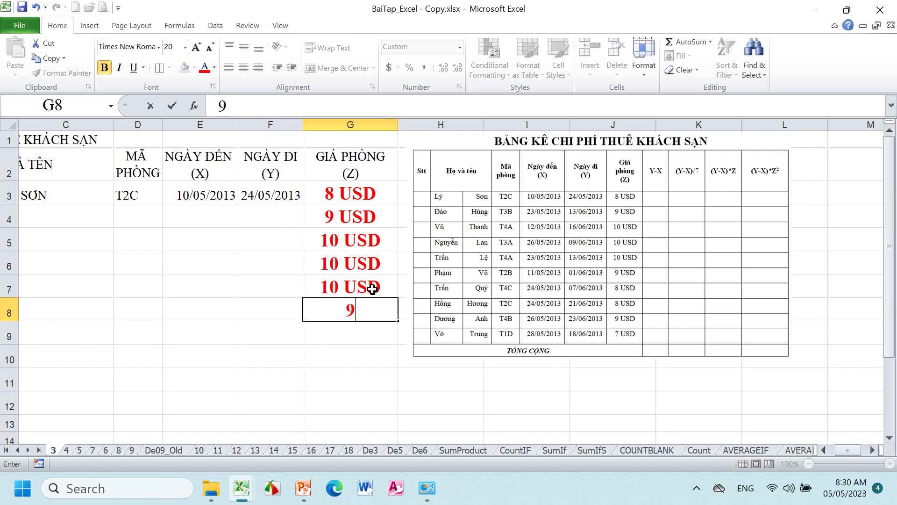
pyautogui.press('Return')
pyautogui.write('8')
pyautogui.press('Return')
pyautogui.write('8')
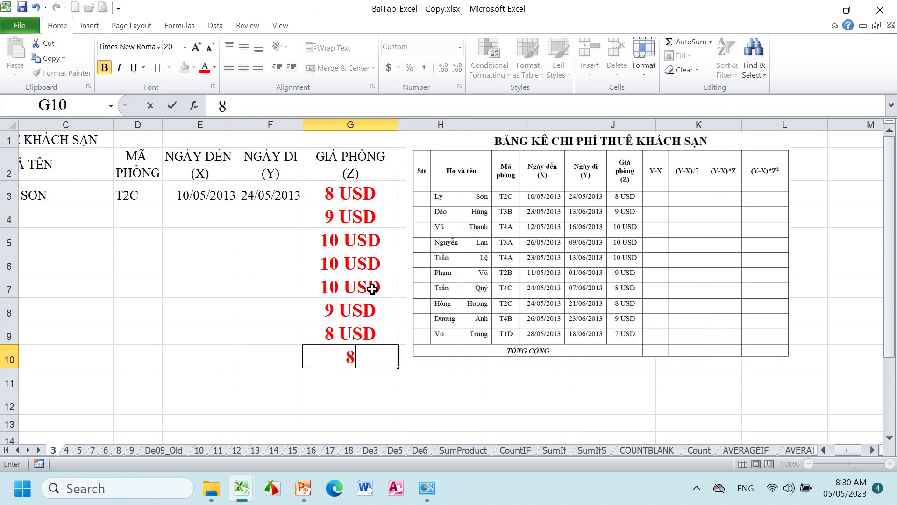
pyautogui.press('Return')
pyautogui.write('9')
pyautogui.press('Return')
pyautogui.write('7')
pyautogui.press('Return')
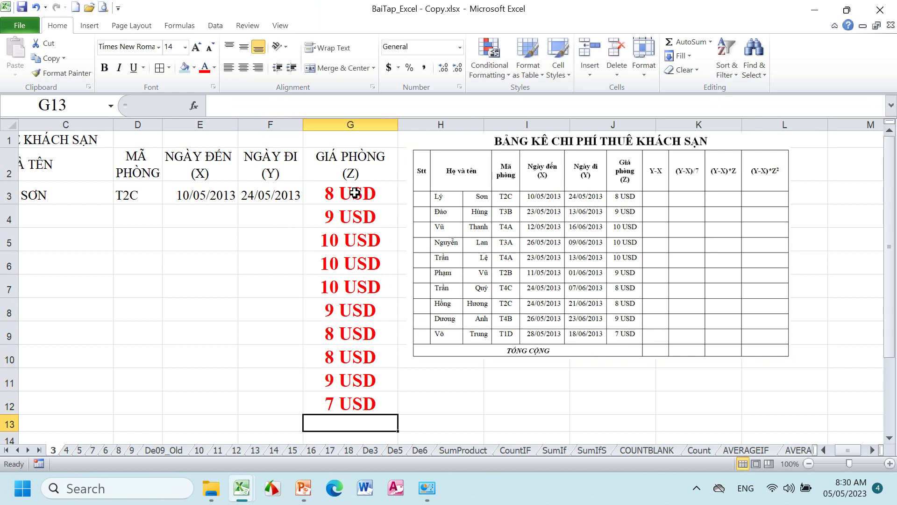
pyautogui.moveTo(354, 194); pyautogui.dragTo(350, 403)
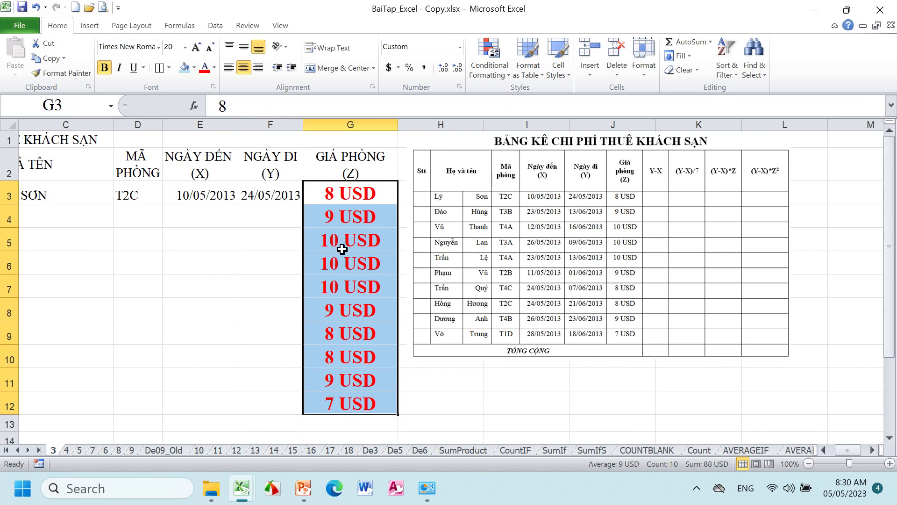
# - Move the cost-table picture down and right, away from the formula columns
pyautogui.click(343, 243)
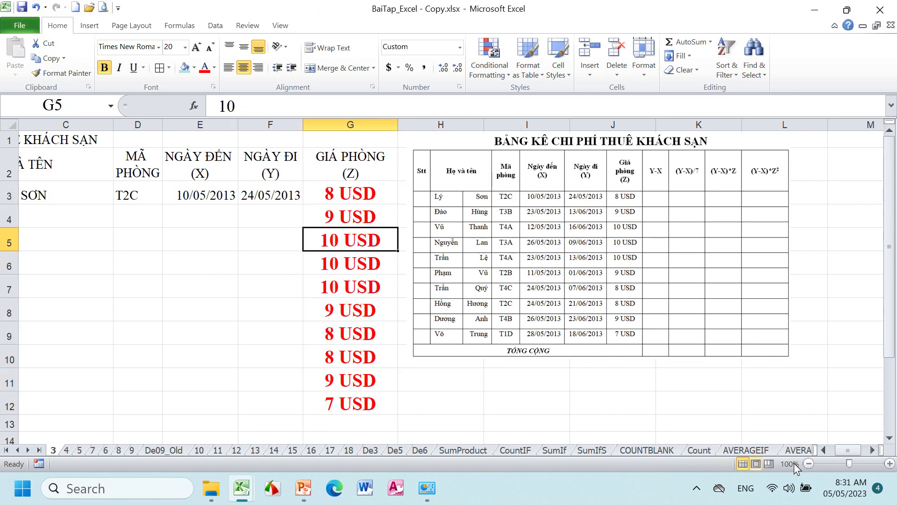
pyautogui.moveTo(589, 297); pyautogui.dragTo(590, 414)
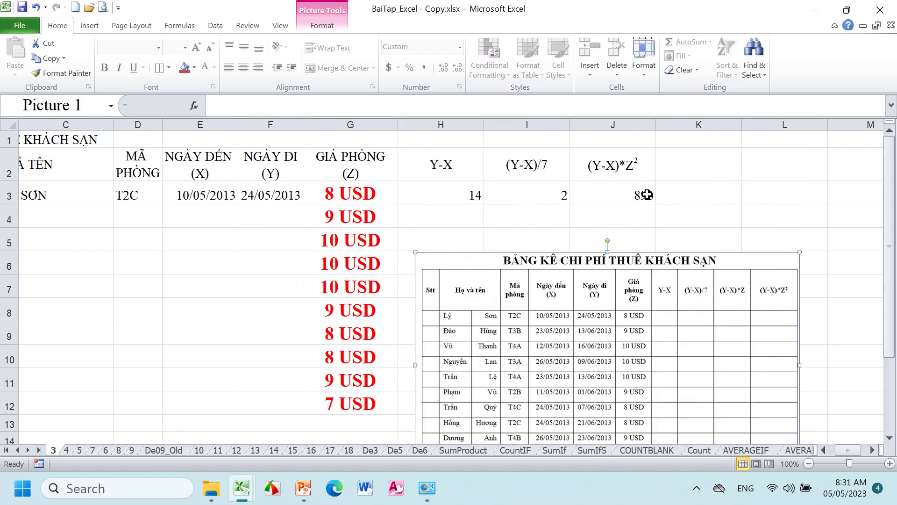
pyautogui.click(646, 194)
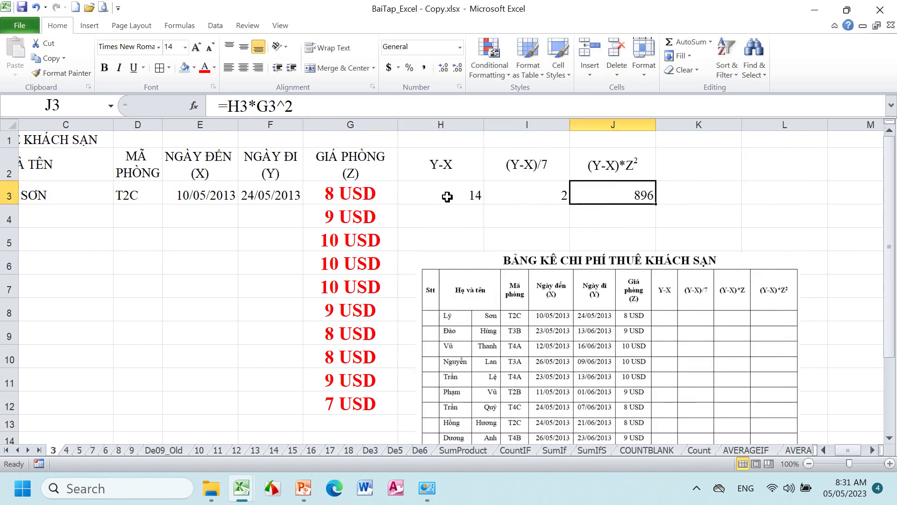
pyautogui.moveTo(462, 201); pyautogui.dragTo(641, 204)
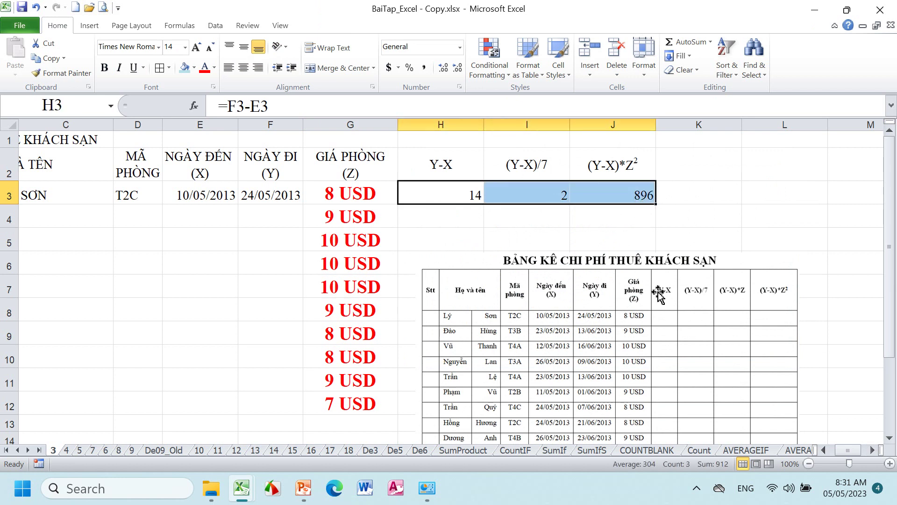
pyautogui.moveTo(654, 319); pyautogui.dragTo(868, 344)
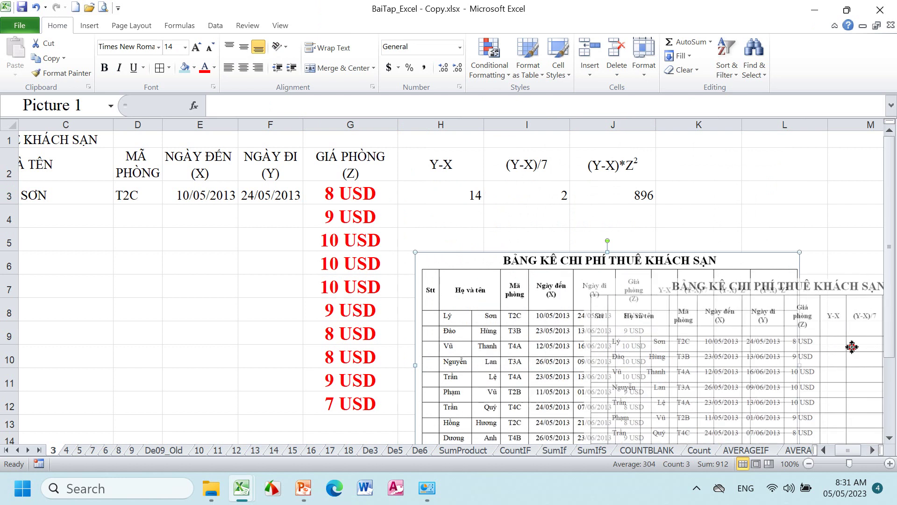
# - Fill the Y-X, (Y-X)/7 and (Y-X)*Z² formulas from H3, I3, J3 down to row 12
pyautogui.click(432, 196)
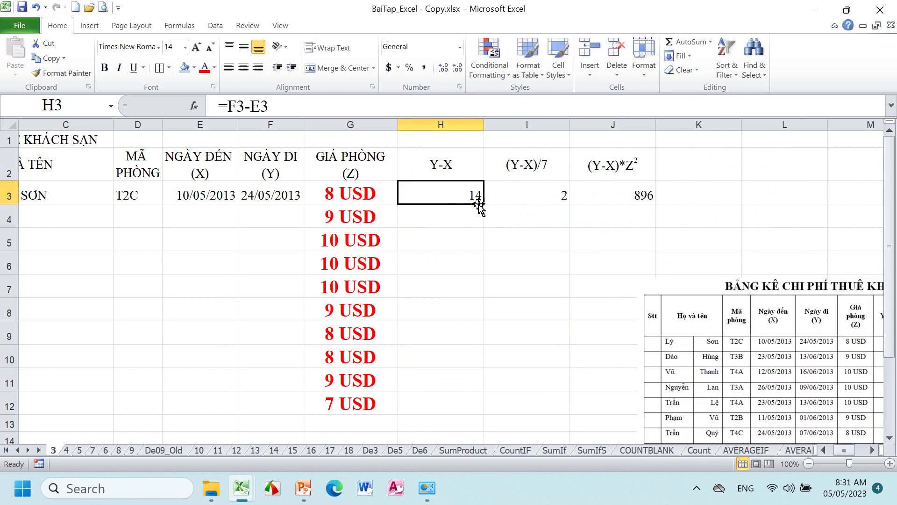
pyautogui.moveTo(482, 206); pyautogui.dragTo(469, 413)
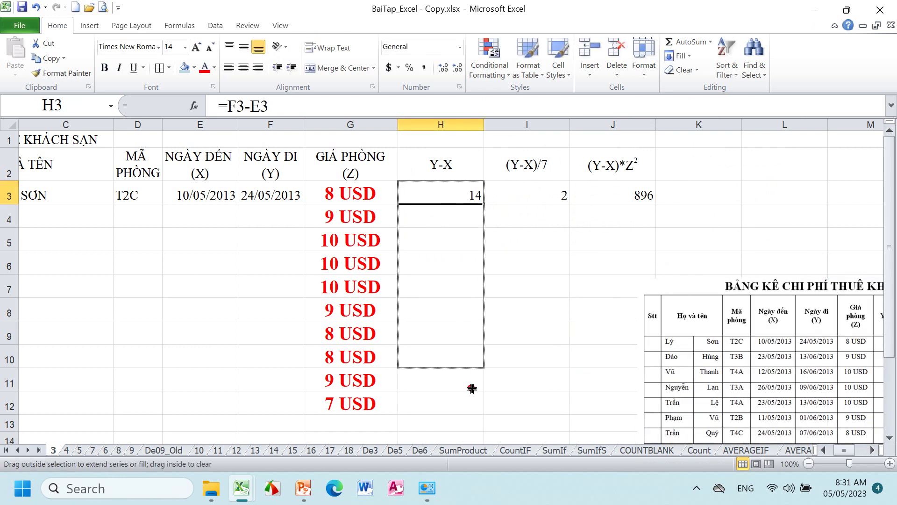
pyautogui.click(541, 186)
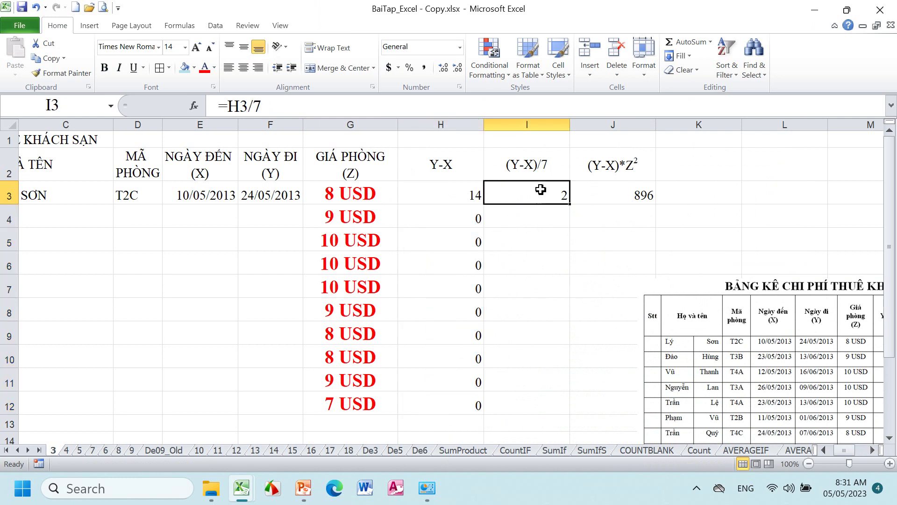
pyautogui.moveTo(568, 203); pyautogui.dragTo(571, 409)
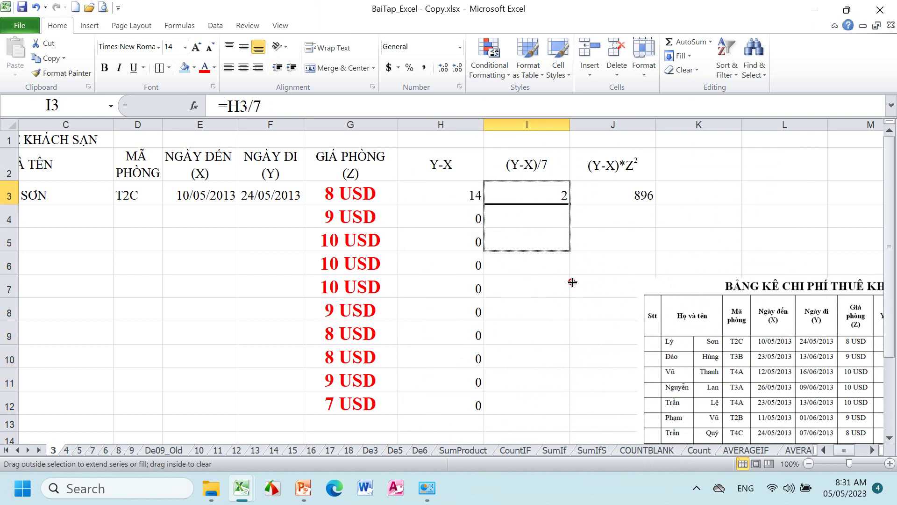
pyautogui.moveTo(647, 302); pyautogui.dragTo(730, 315)
pyautogui.click(616, 196)
pyautogui.moveTo(654, 204); pyautogui.dragTo(647, 409)
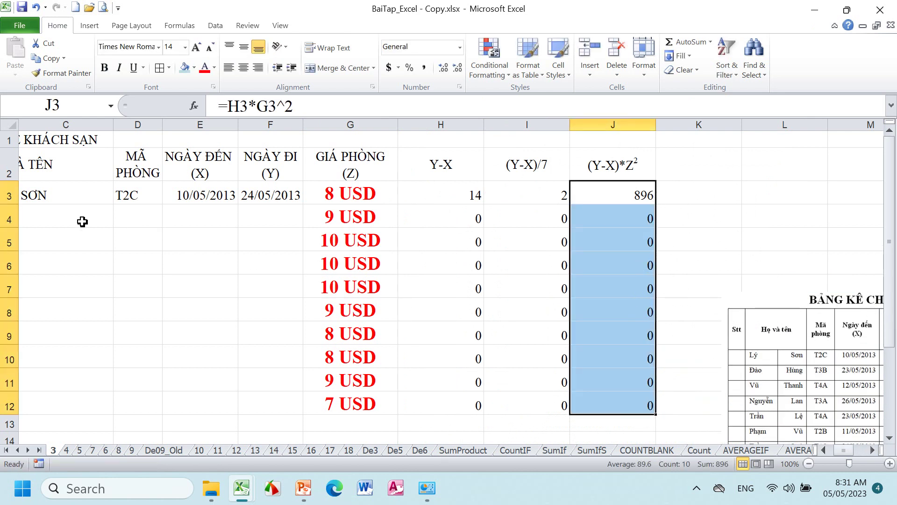
pyautogui.click(43, 220)
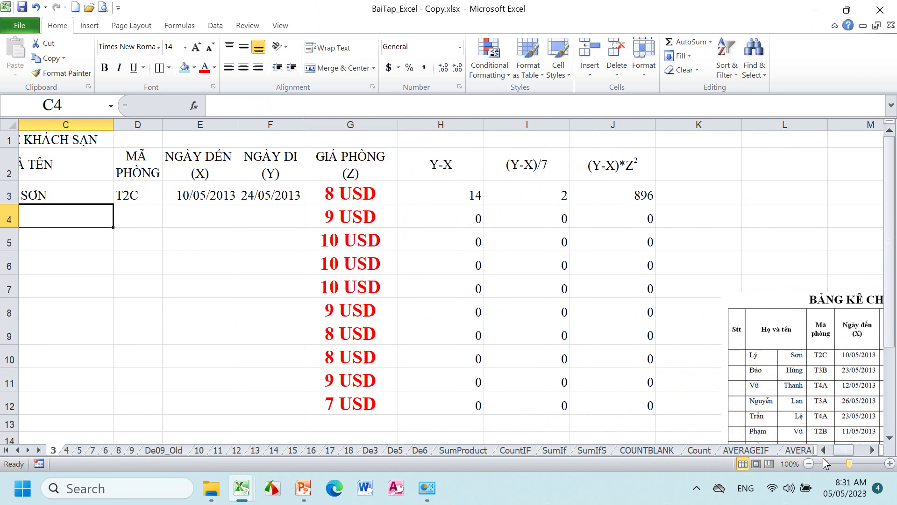
pyautogui.moveTo(845, 449); pyautogui.dragTo(840, 449)
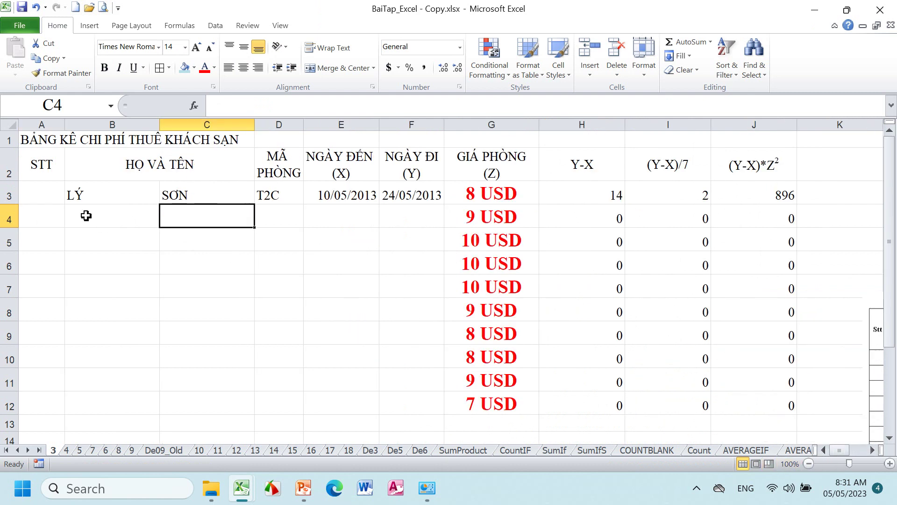
# - Put borders on every cell of the table and make row 1 taller
pyautogui.moveTo(49, 165); pyautogui.dragTo(728, 408)
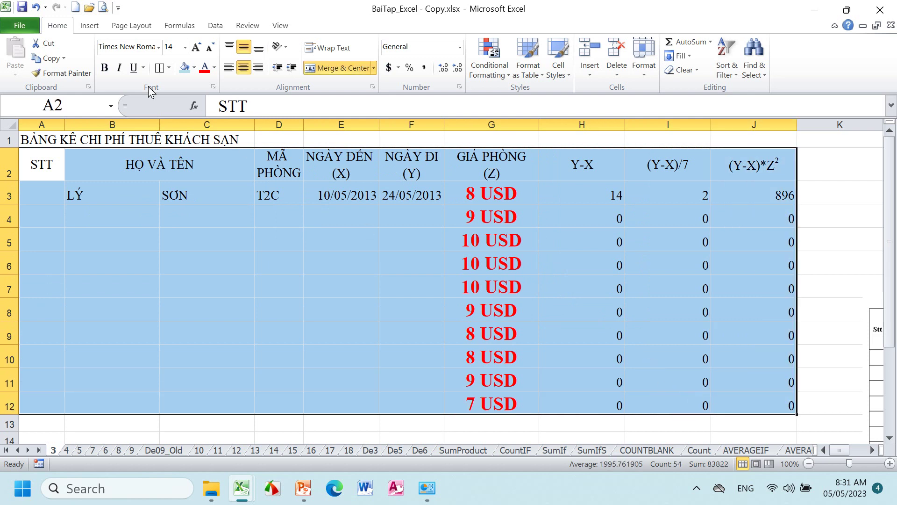
pyautogui.click(159, 68)
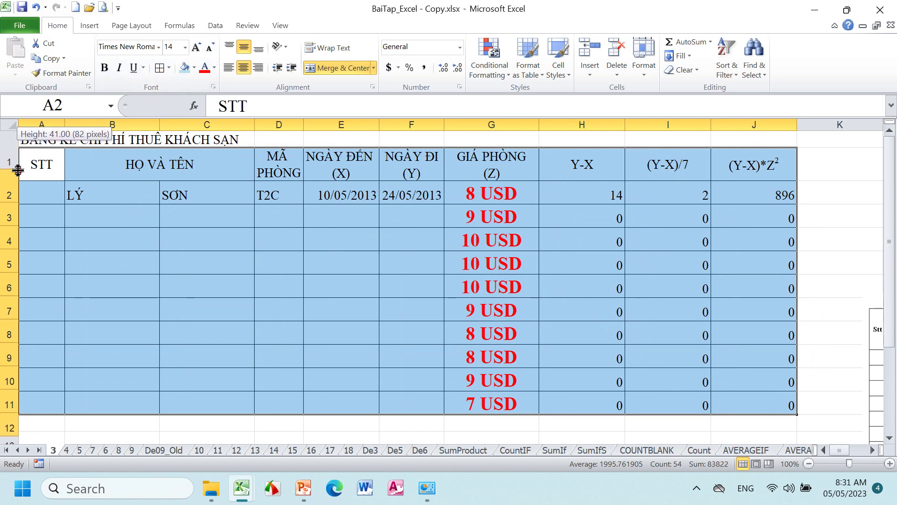
pyautogui.moveTo(16, 147); pyautogui.dragTo(17, 170)
pyautogui.click(37, 161)
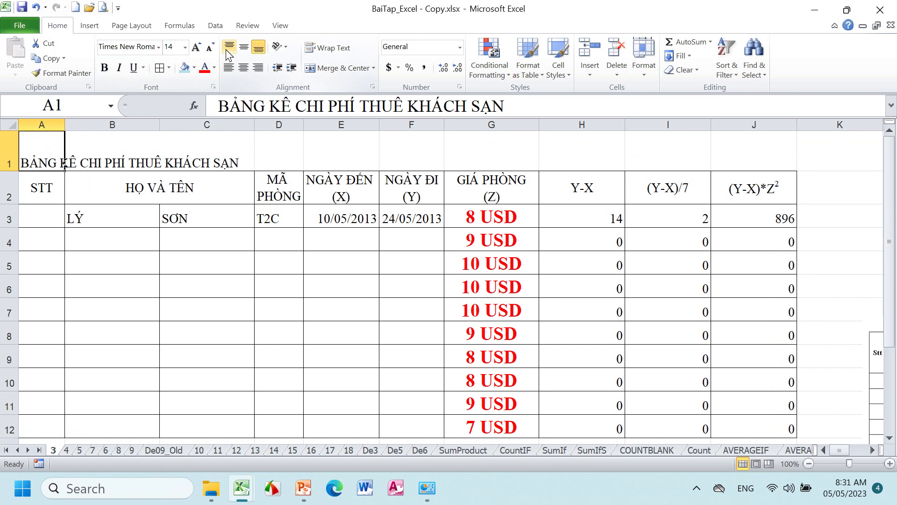
# - Enlarge the title to size 20, middle-align it, merge and centre A1:J1, and colour it blue
pyautogui.click(196, 48)
pyautogui.click(197, 47)
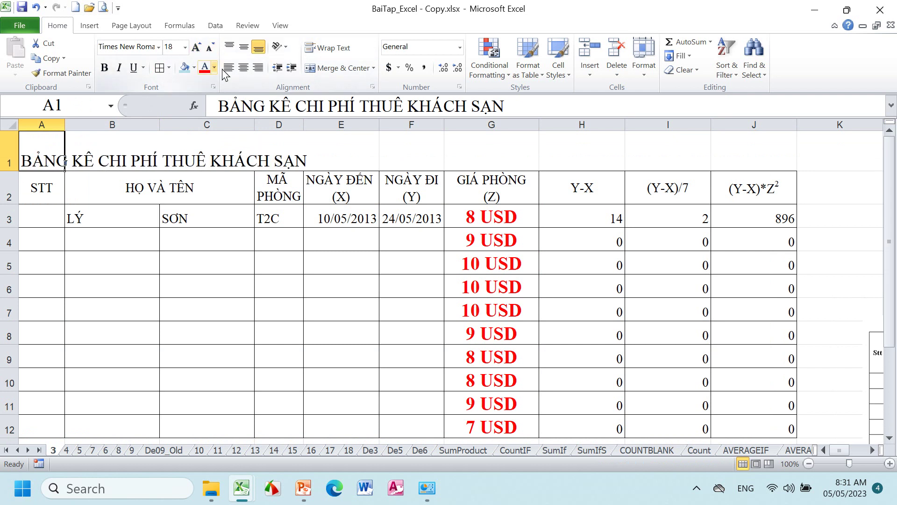
pyautogui.click(243, 55)
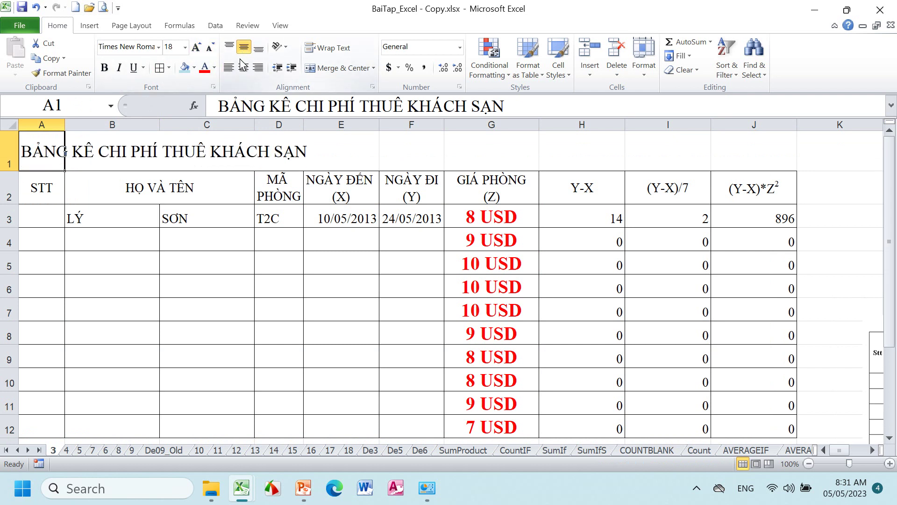
pyautogui.moveTo(42, 144); pyautogui.dragTo(737, 170)
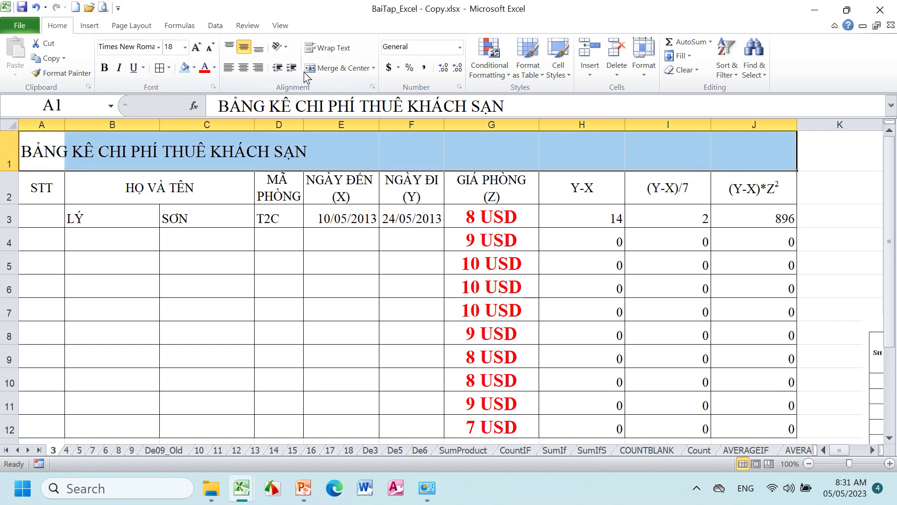
pyautogui.click(344, 71)
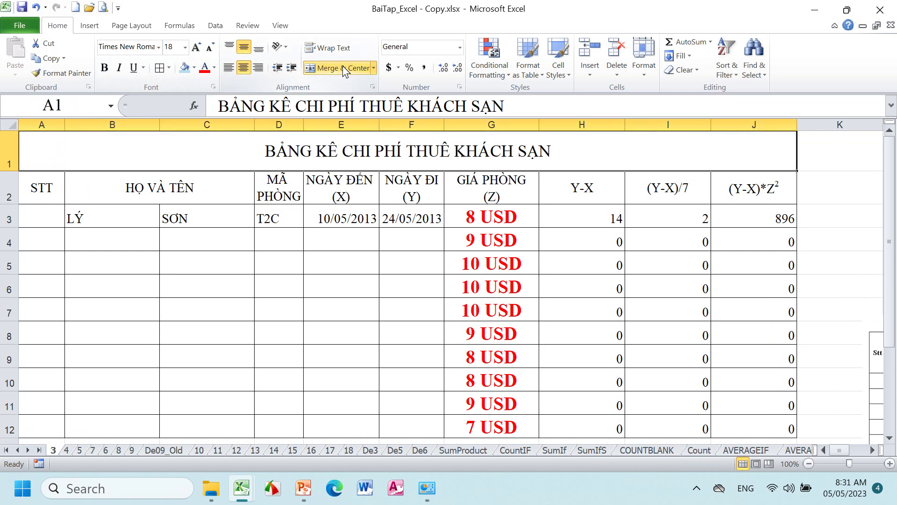
pyautogui.click(197, 46)
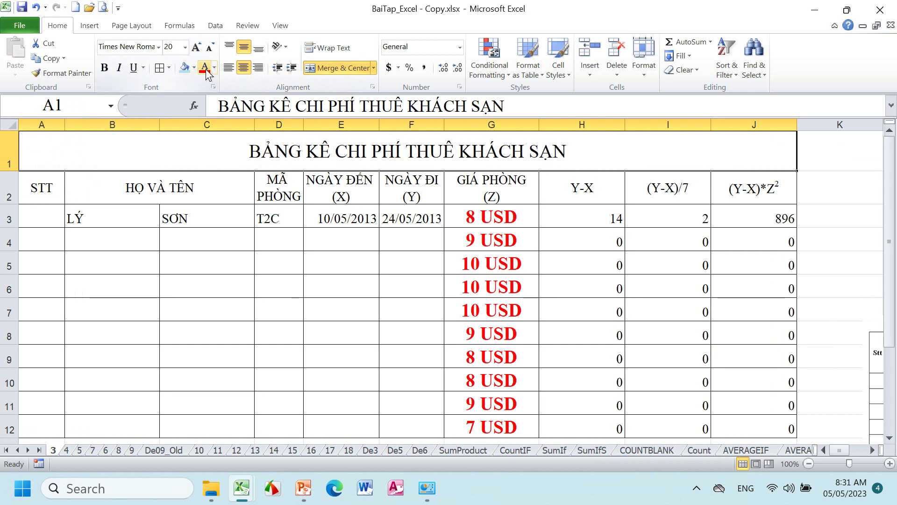
pyautogui.click(214, 68)
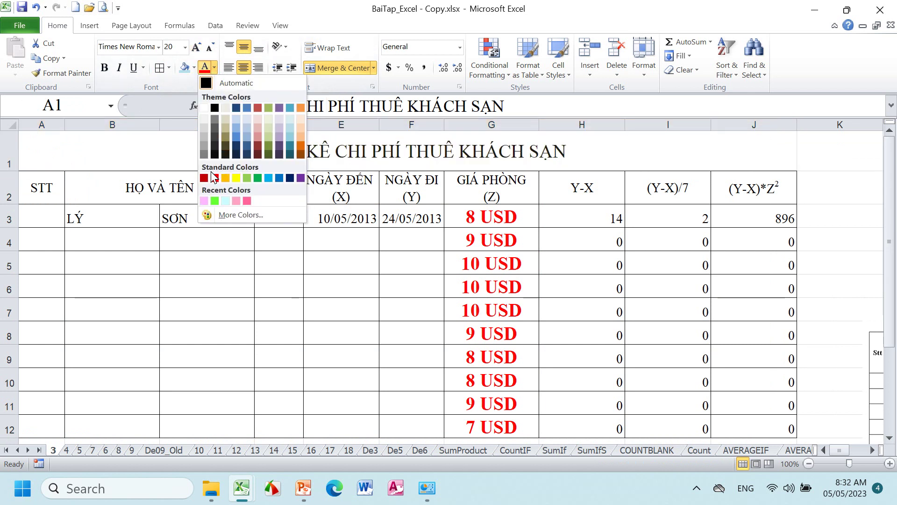
pyautogui.click(283, 178)
# - Turn the sheet gridlines off from the View tab, then back on
pyautogui.click(592, 182)
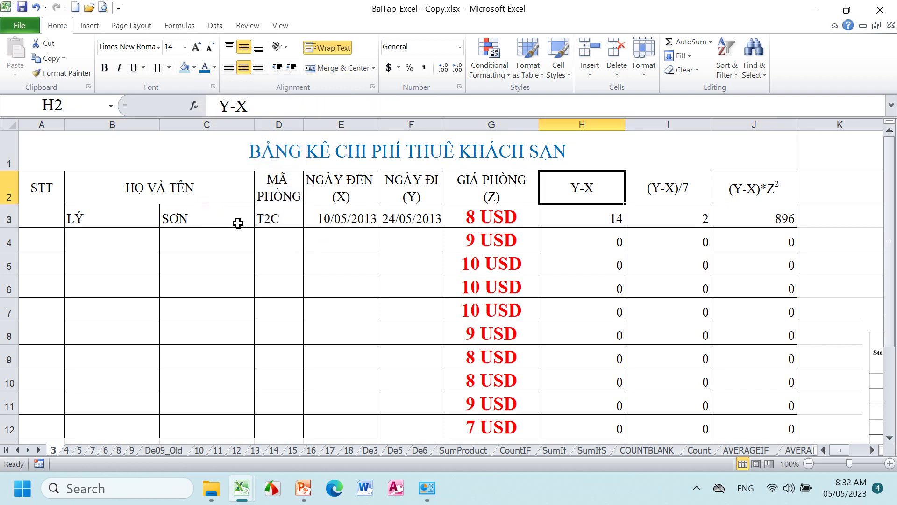
pyautogui.click(72, 148)
pyautogui.click(95, 192)
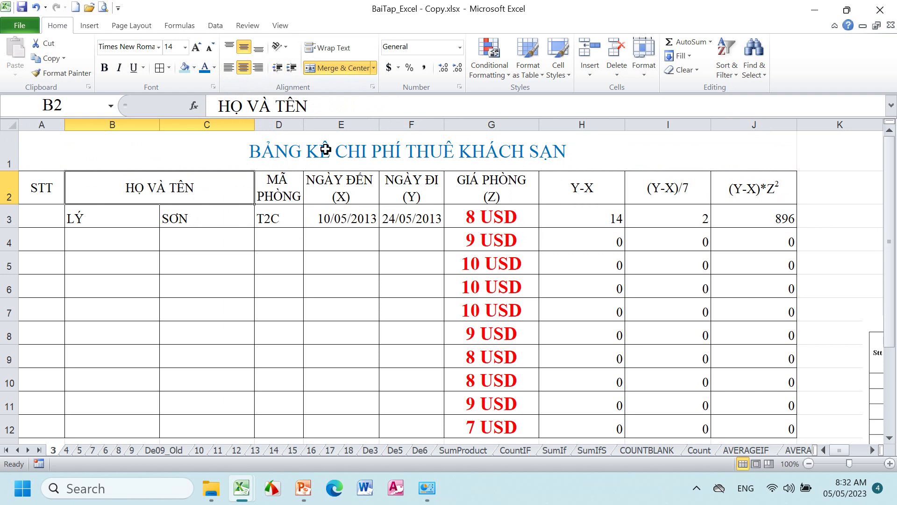
pyautogui.click(283, 27)
pyautogui.click(166, 69)
pyautogui.moveTo(824, 167); pyautogui.dragTo(879, 290)
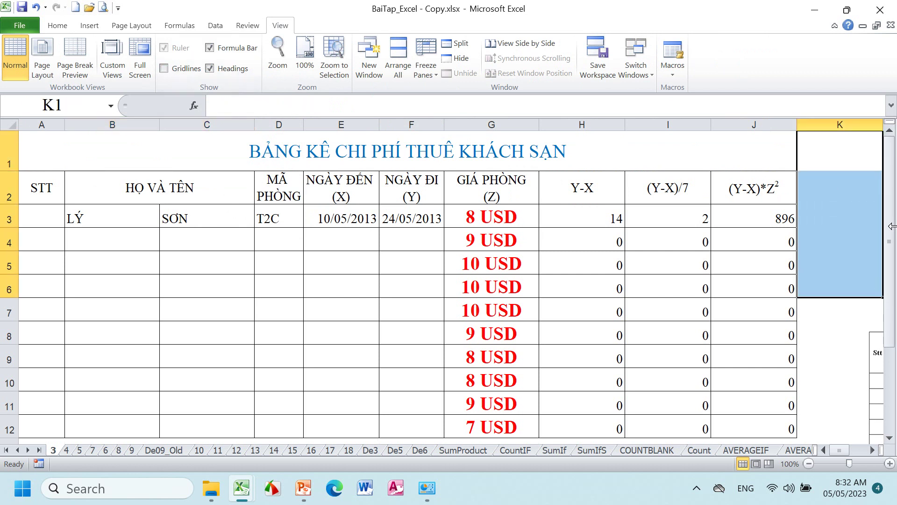
pyautogui.click(164, 69)
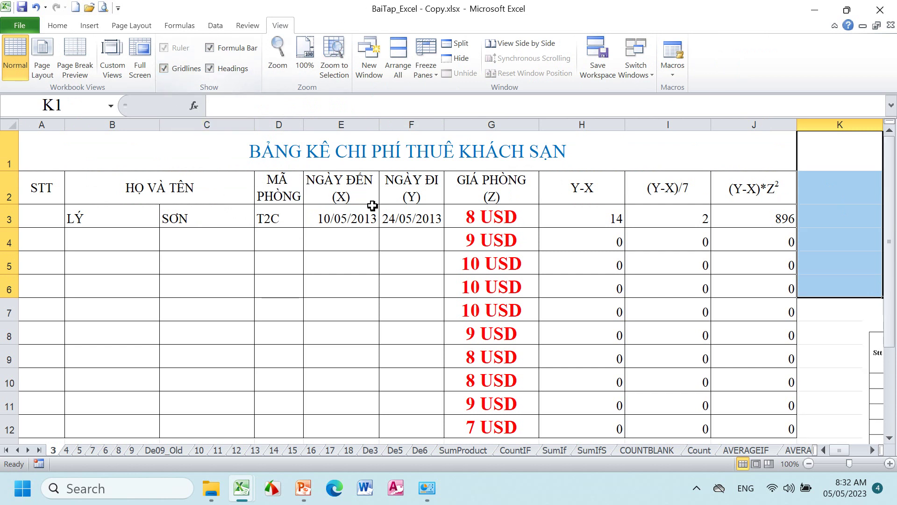
pyautogui.click(503, 256)
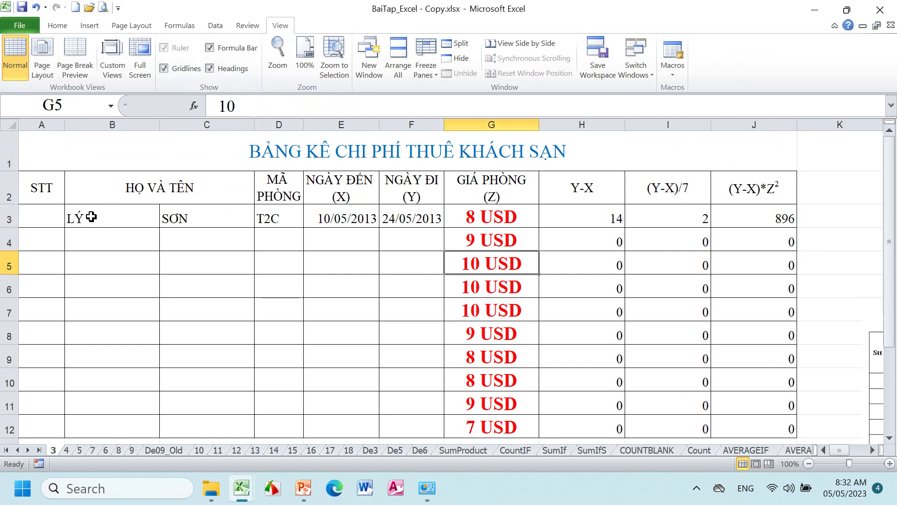
# - Select header row A2:J2 and open Format Cells, leaving More Colors without choosing a fill
pyautogui.click(45, 192)
pyautogui.moveTo(45, 192); pyautogui.dragTo(725, 184)
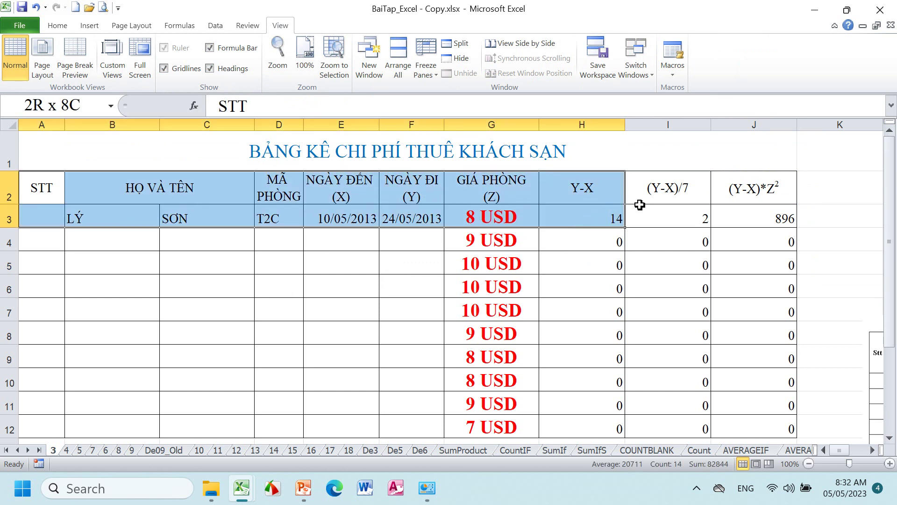
pyautogui.click(60, 26)
pyautogui.click(194, 67)
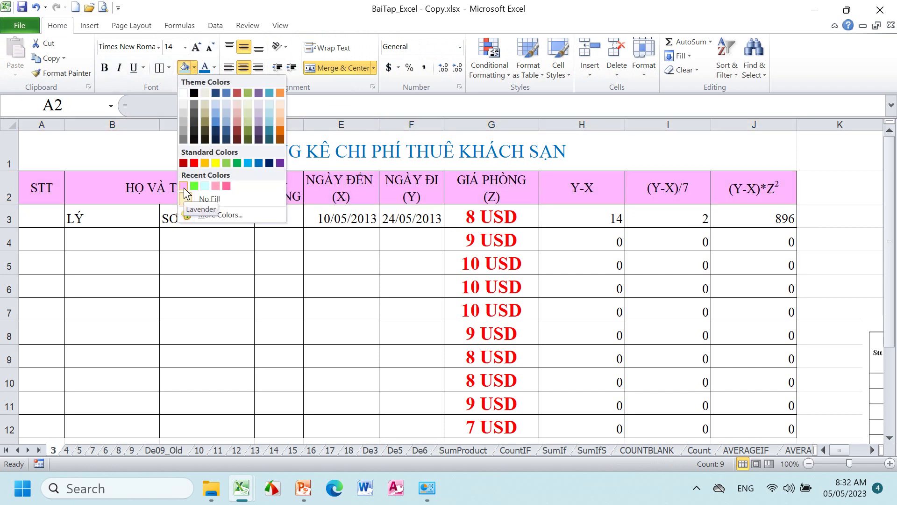
pyautogui.click(206, 216)
pyautogui.click(771, 250)
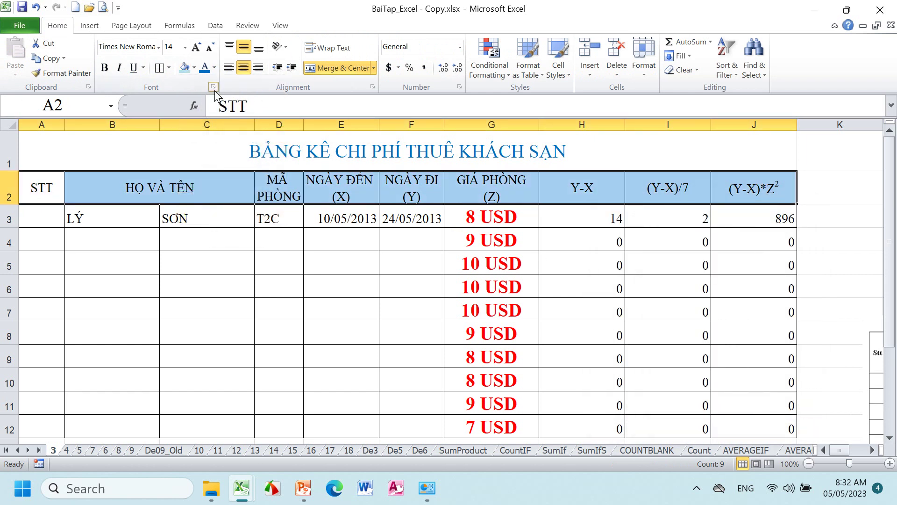
pyautogui.click(372, 87)
# - Fill A2:J2 with a From center gradient shading, using light pink as Color 2
pyautogui.click(712, 179)
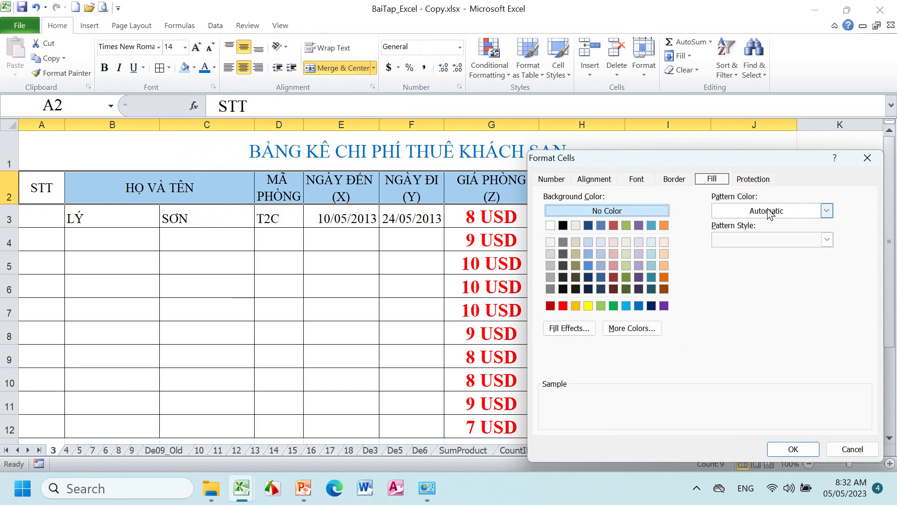
pyautogui.click(570, 328)
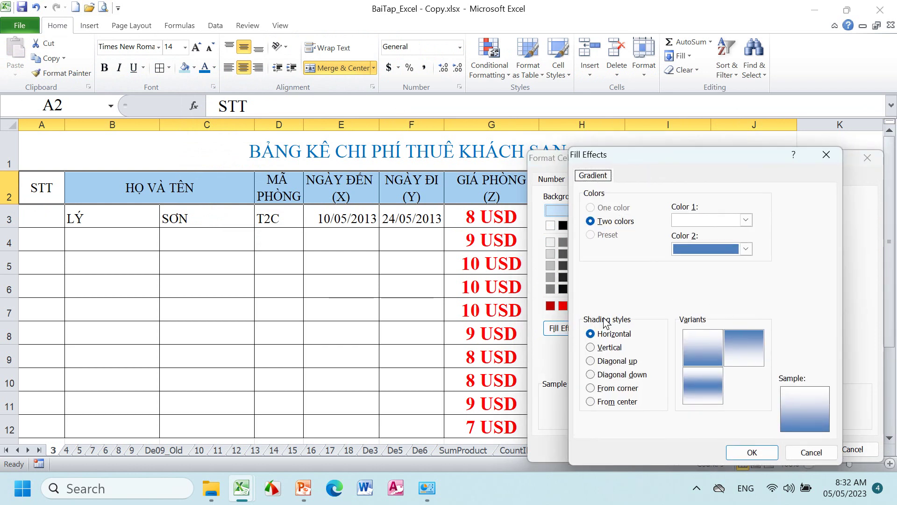
pyautogui.click(591, 348)
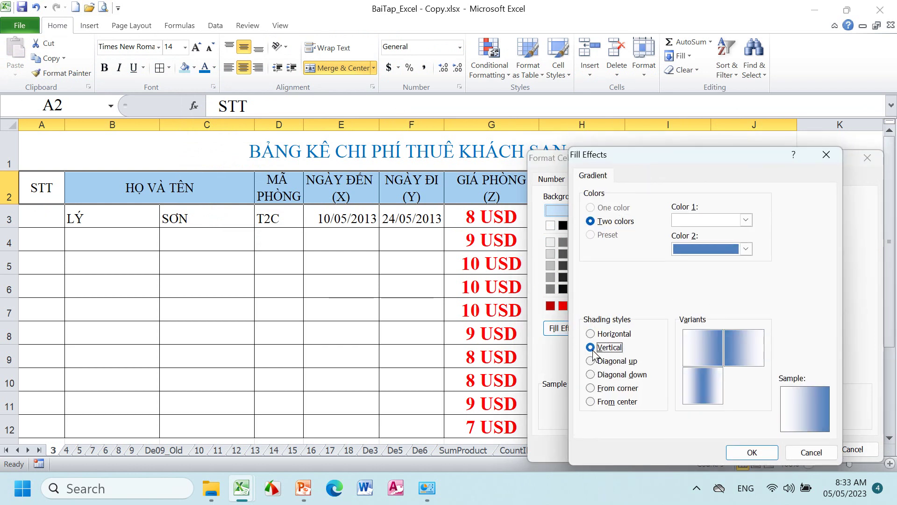
pyautogui.click(591, 361)
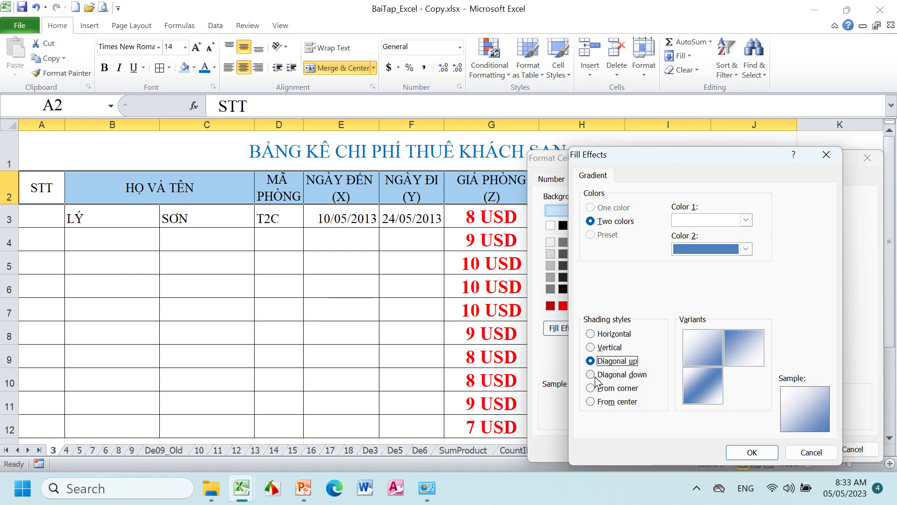
pyautogui.click(591, 387)
pyautogui.click(590, 375)
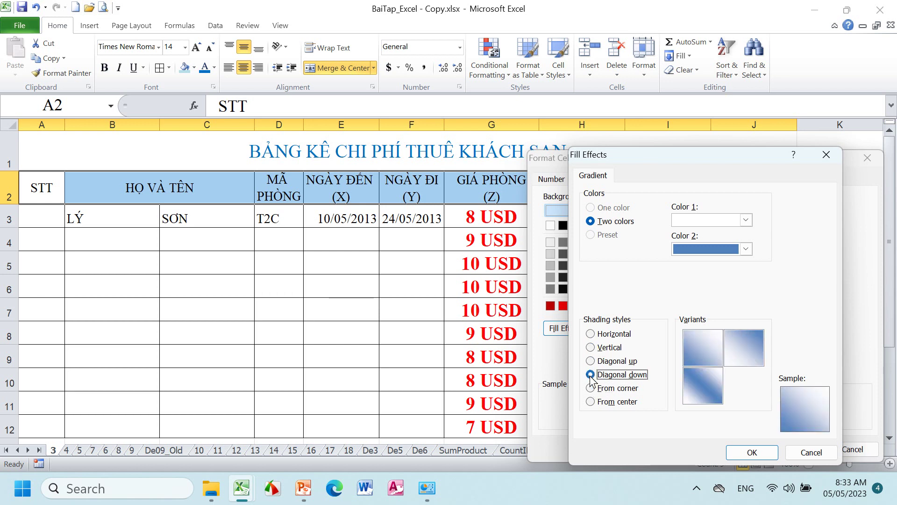
pyautogui.click(590, 401)
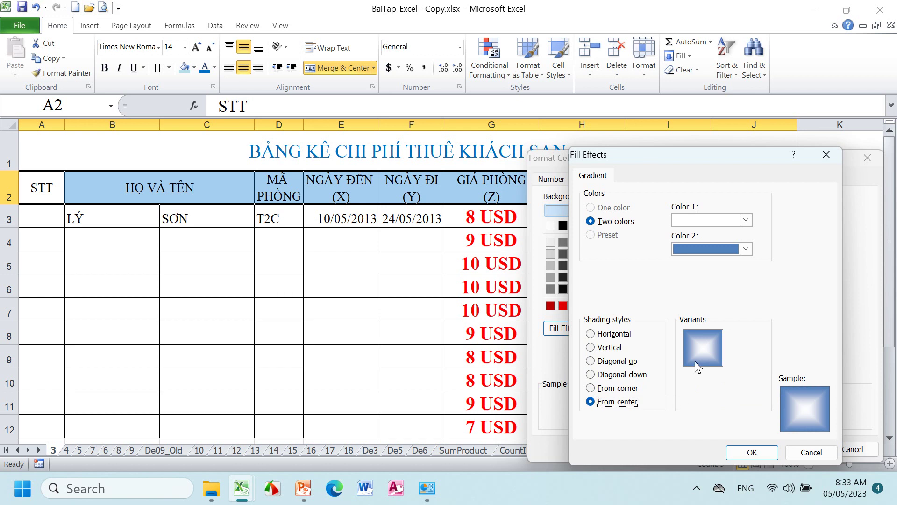
pyautogui.click(746, 249)
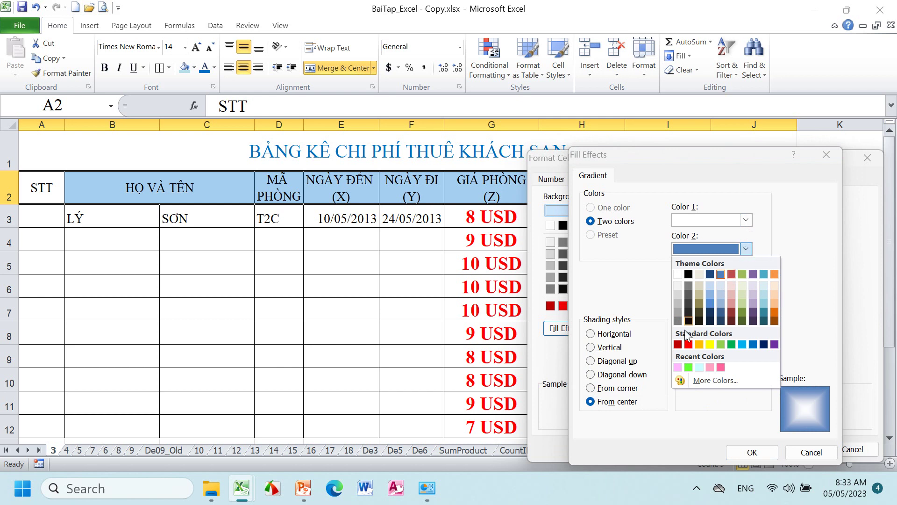
pyautogui.click(677, 366)
pyautogui.click(756, 448)
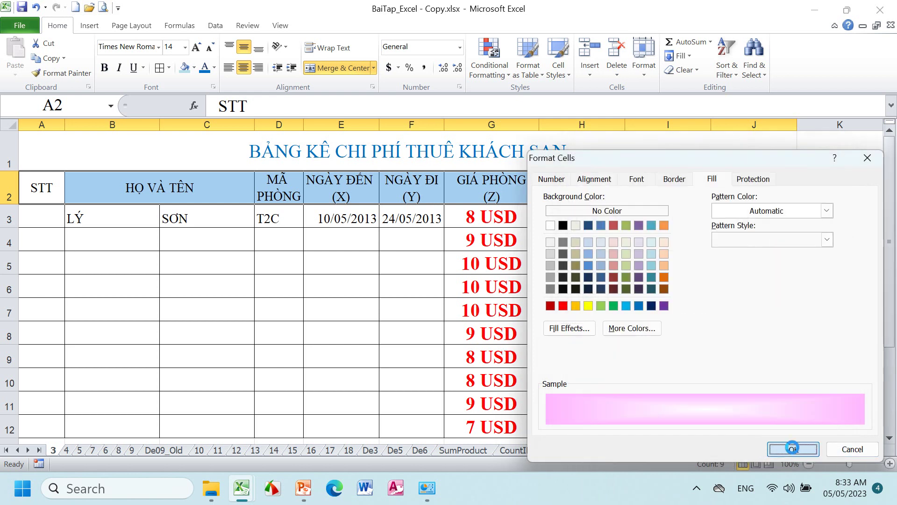
pyautogui.click(793, 448)
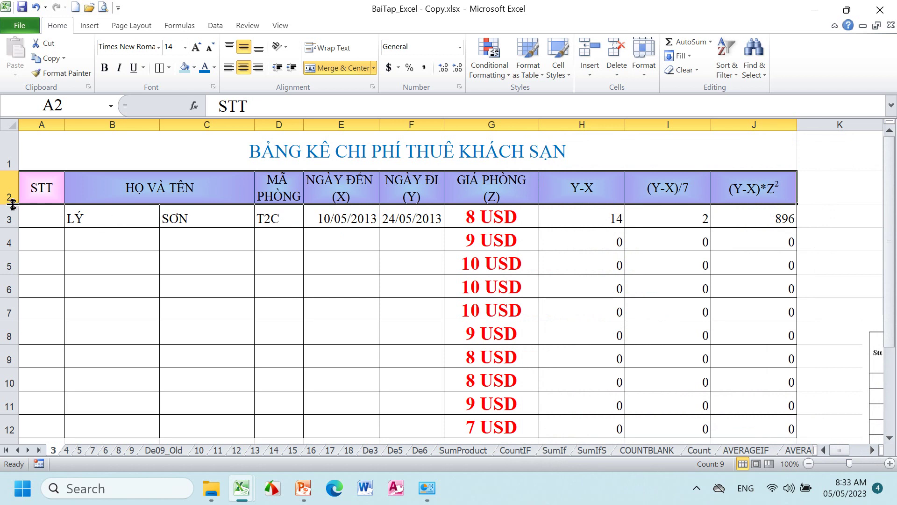
# - Make row 2 taller, set A2:I2 to No Fill, and reselect A2:J2
pyautogui.moveTo(12, 204)
pyautogui.mouseDown()
pyautogui.moveTo(13, 213)
pyautogui.moveTo(703, 205)
pyautogui.mouseUp()
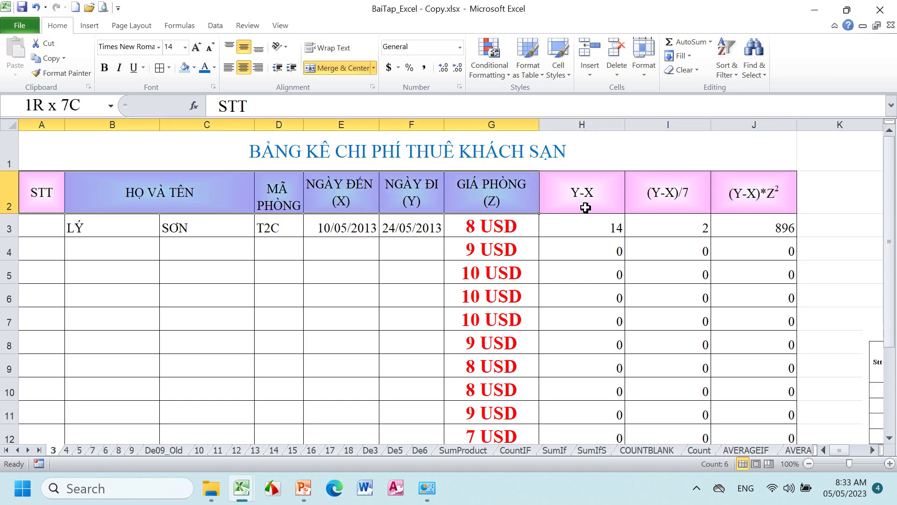
pyautogui.click(194, 68)
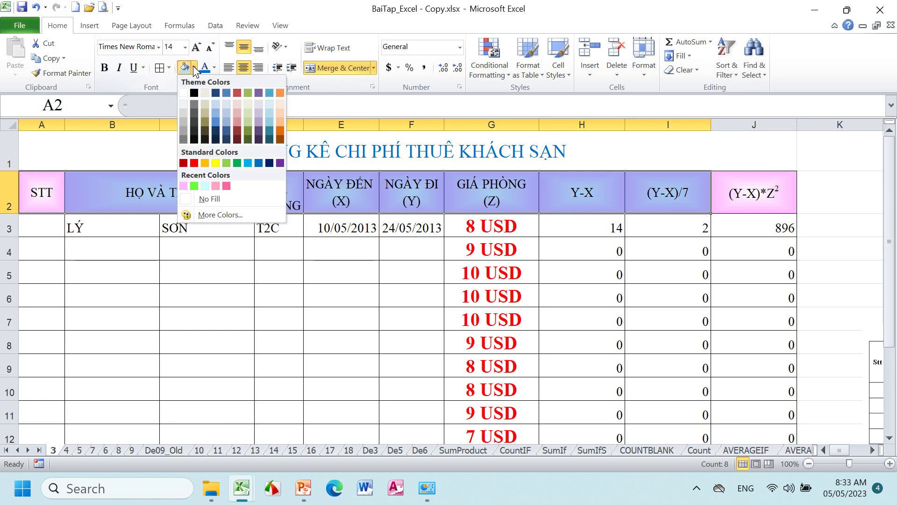
pyautogui.click(210, 199)
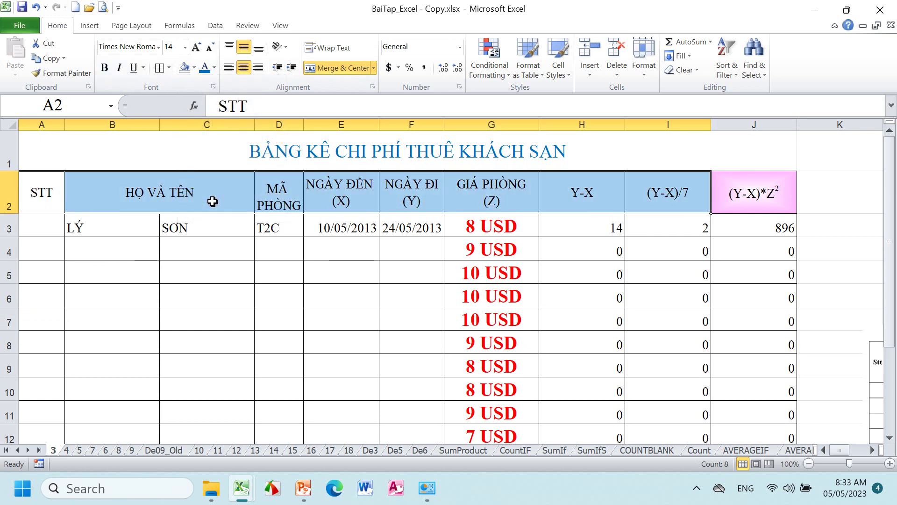
pyautogui.click(169, 69)
pyautogui.click(187, 173)
pyautogui.moveTo(53, 188); pyautogui.dragTo(731, 195)
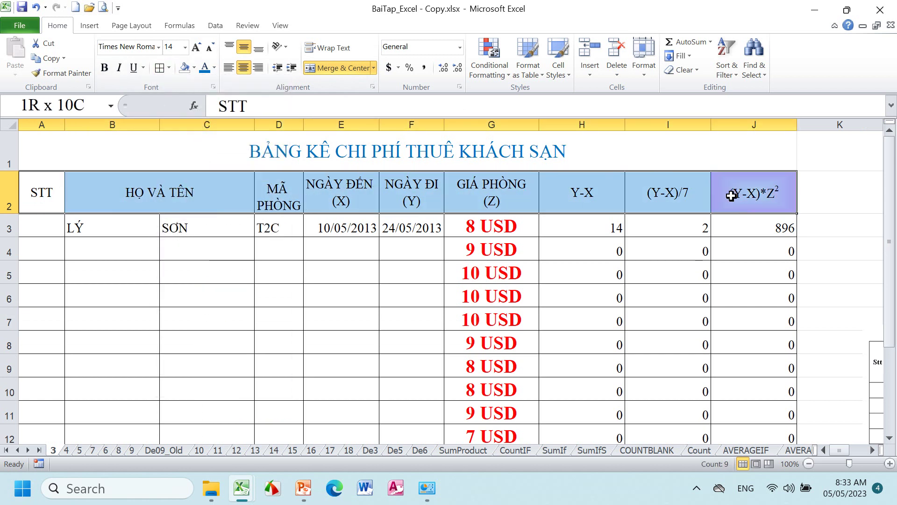
# - Give A2:J2 thick top, left, right and bottom borders in Format Cells
pyautogui.click(372, 87)
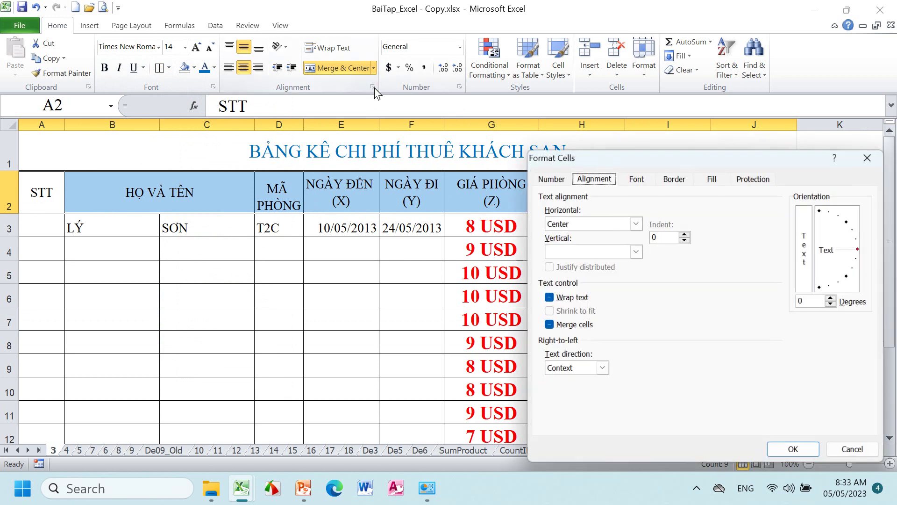
pyautogui.click(685, 183)
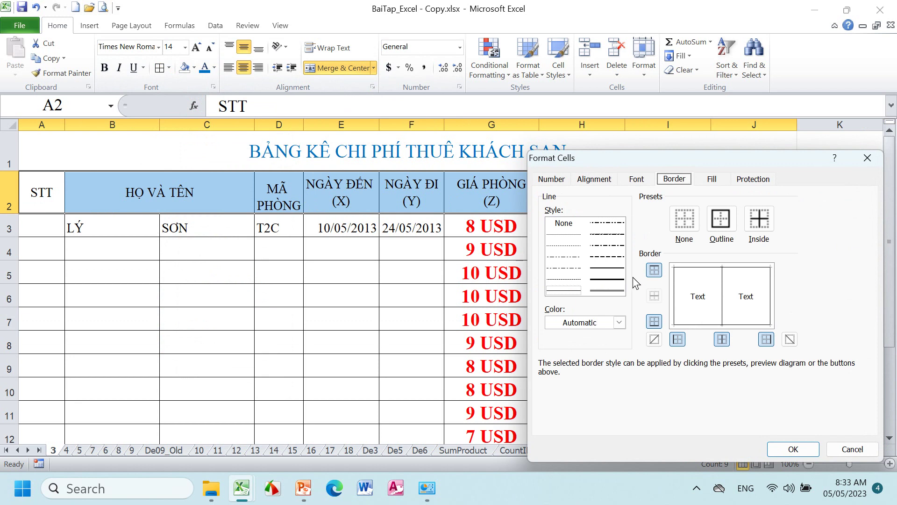
pyautogui.click(612, 280)
pyautogui.click(688, 266)
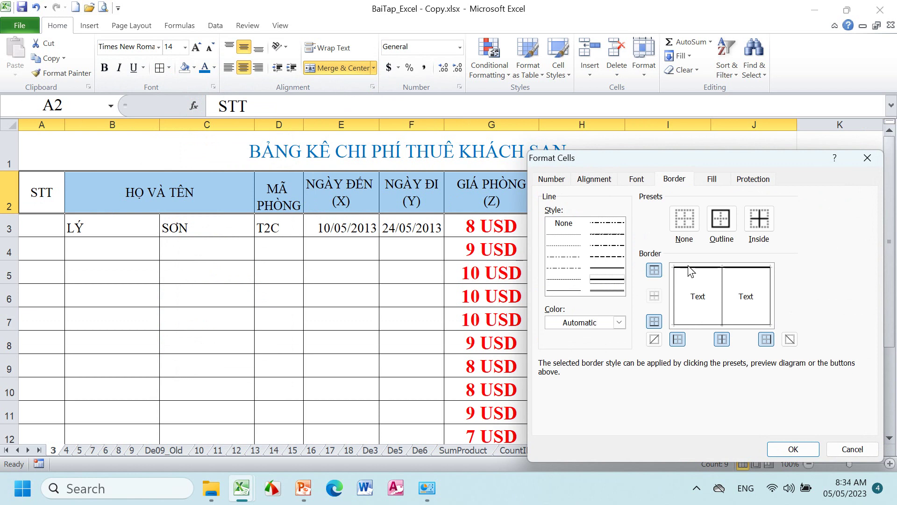
pyautogui.click(704, 319)
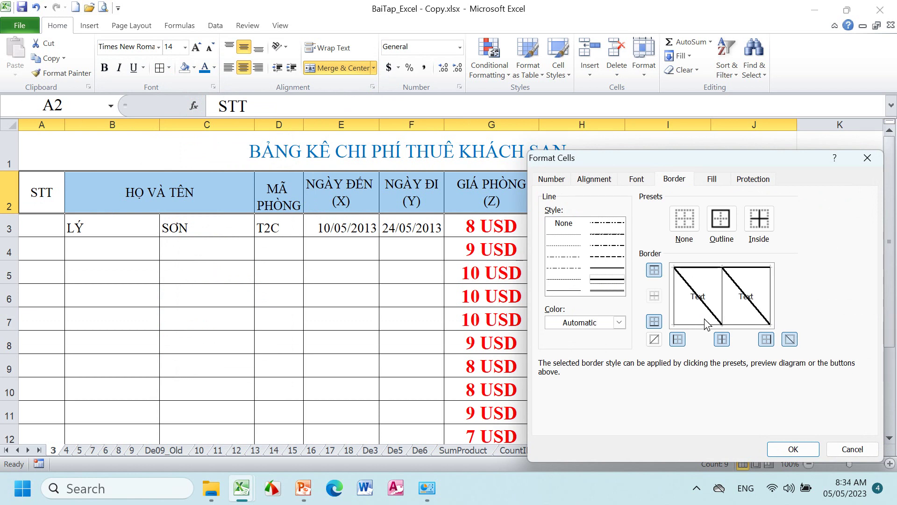
pyautogui.click(703, 312)
pyautogui.click(676, 306)
pyautogui.click(770, 308)
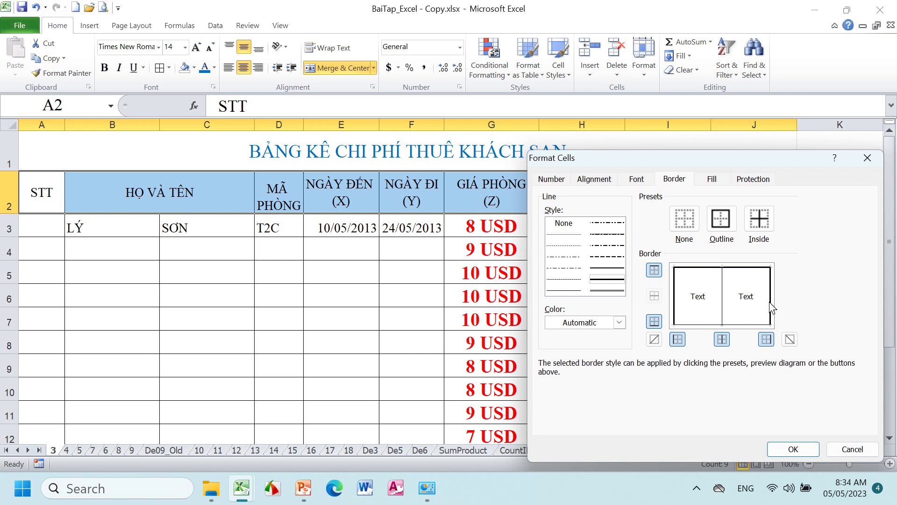
pyautogui.click(749, 324)
pyautogui.click(784, 449)
# - Inspect the new thick header borders by reselecting and then deselecting A2:J2
pyautogui.click(497, 276)
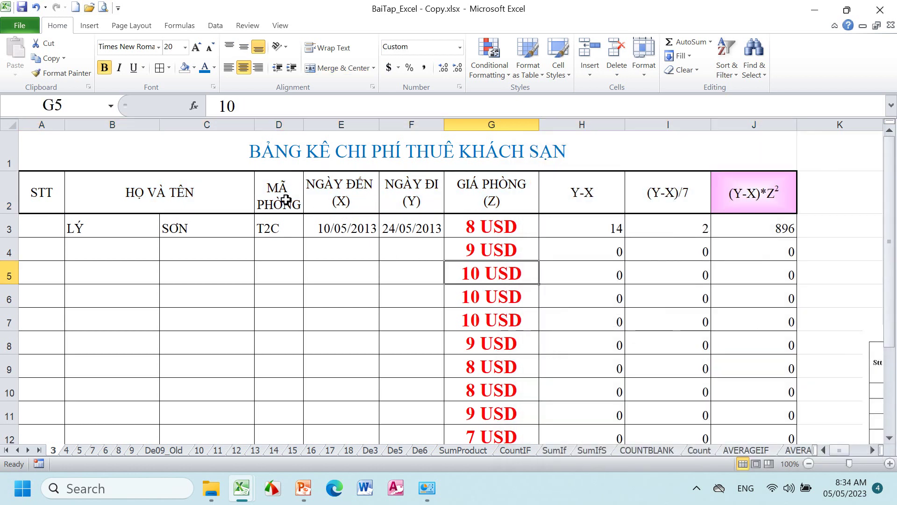
pyautogui.click(178, 197)
pyautogui.moveTo(42, 192); pyautogui.dragTo(787, 182)
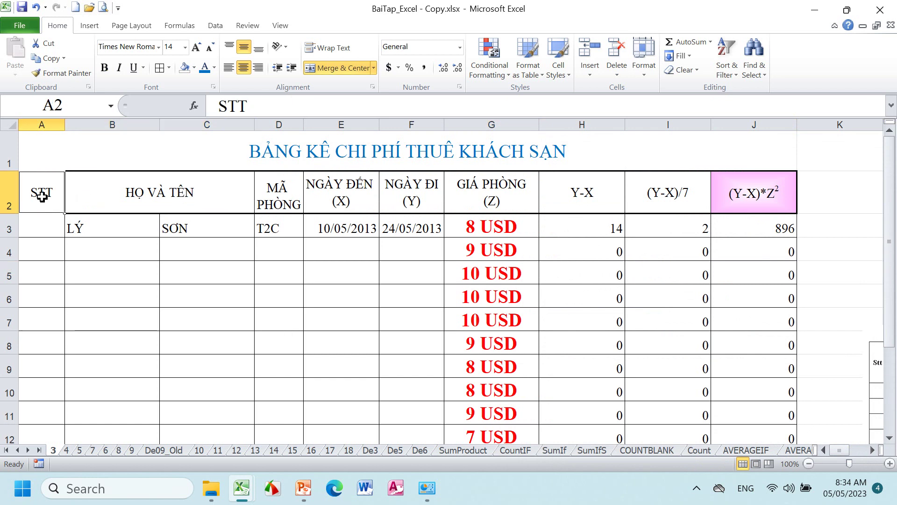
pyautogui.click(453, 341)
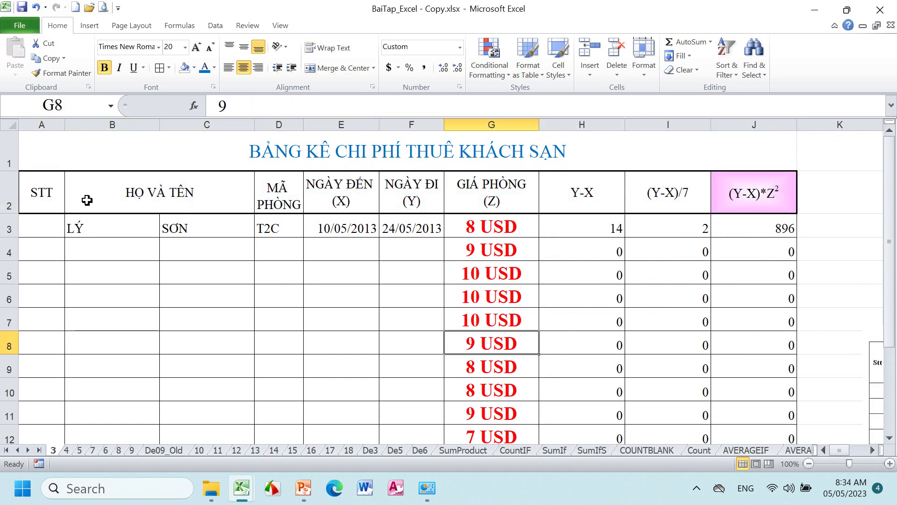
# - Add light blue dash-dot inside horizontal borders to A3:J12
pyautogui.moveTo(28, 225)
pyautogui.mouseDown()
pyautogui.moveTo(678, 234)
pyautogui.moveTo(731, 336)
pyautogui.moveTo(734, 396)
pyautogui.mouseUp()
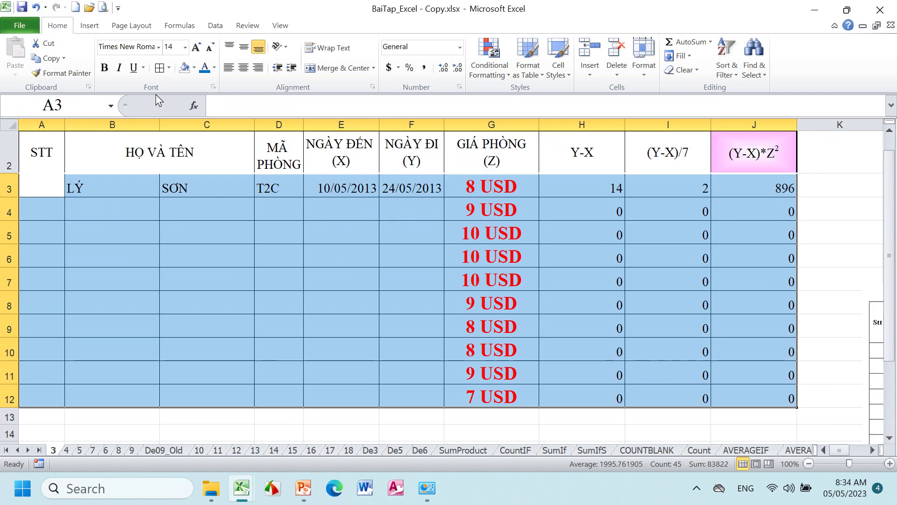
pyautogui.click(213, 87)
pyautogui.click(674, 181)
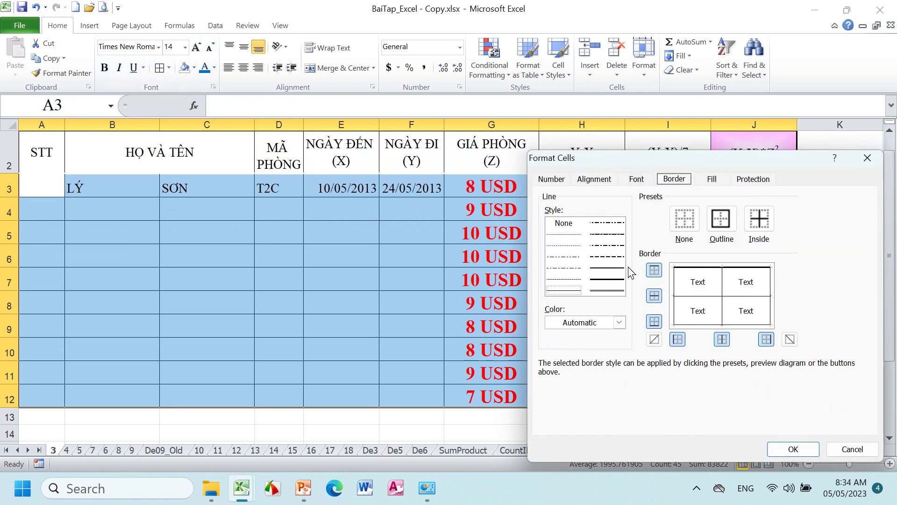
pyautogui.click(607, 245)
pyautogui.click(697, 295)
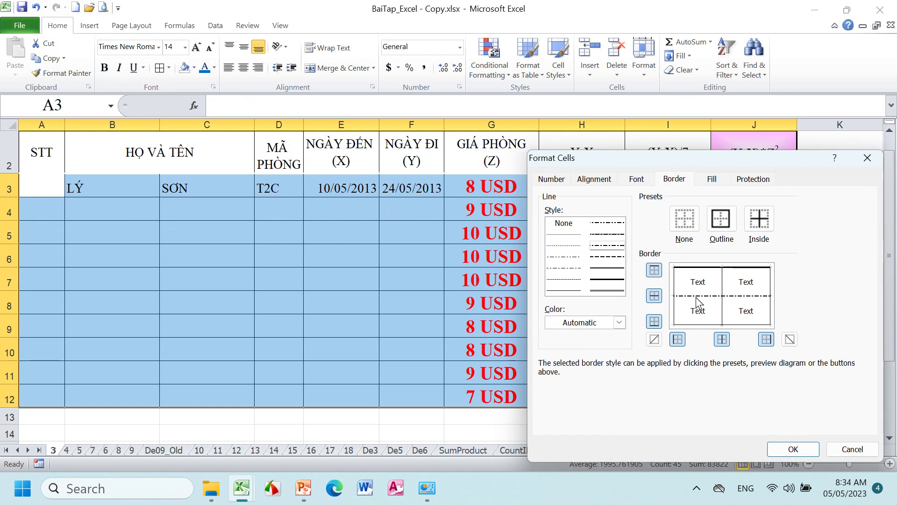
pyautogui.click(619, 322)
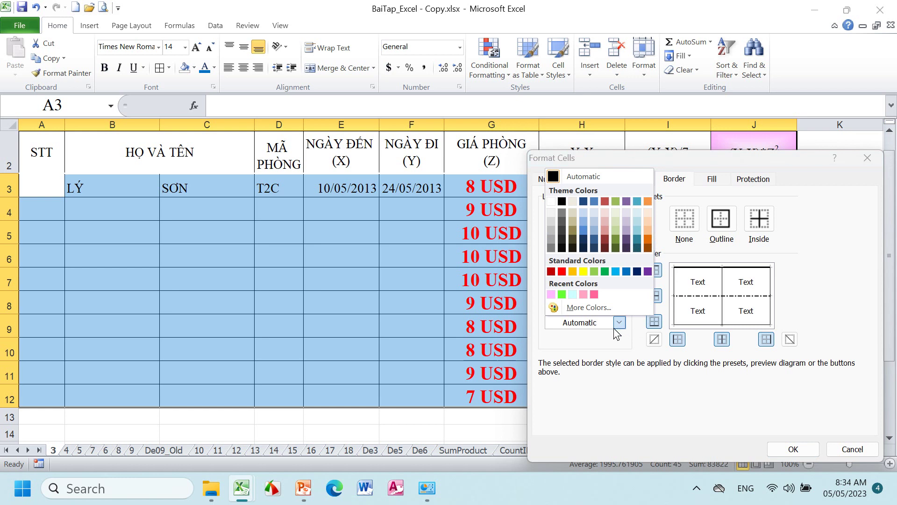
pyautogui.click(616, 271)
pyautogui.click(693, 295)
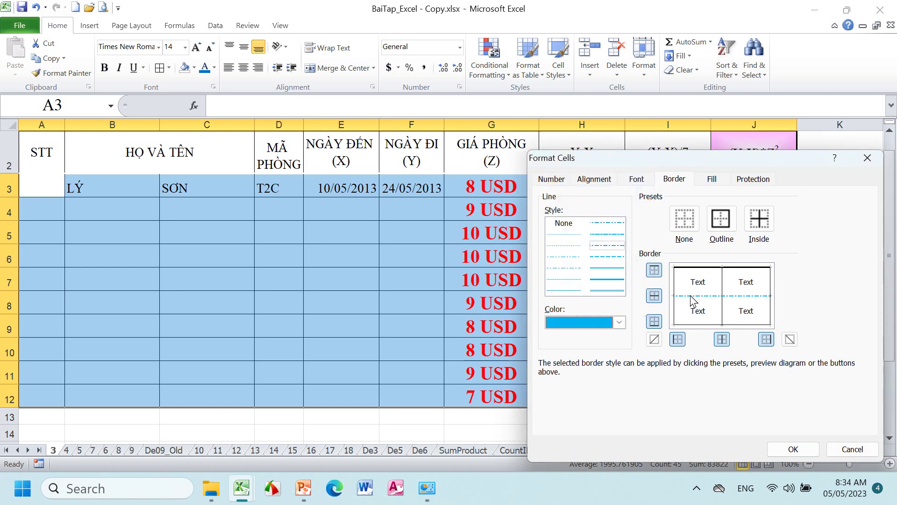
pyautogui.click(793, 449)
pyautogui.click(579, 313)
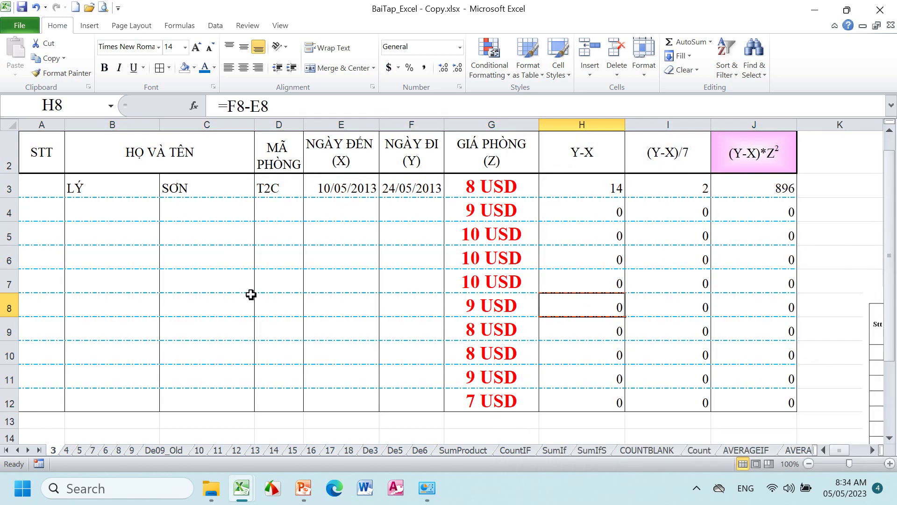
pyautogui.scroll(1, 251, 295)
pyautogui.click(251, 294)
pyautogui.click(156, 193)
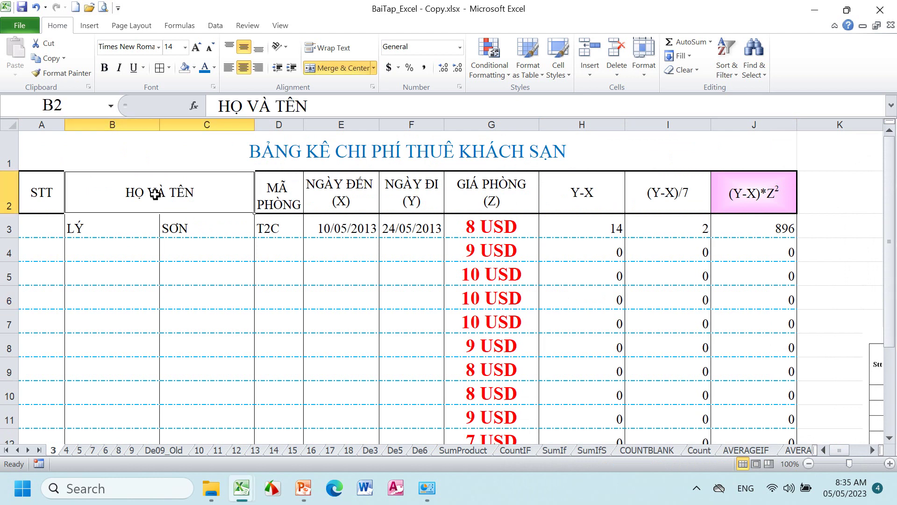
pyautogui.click(170, 265)
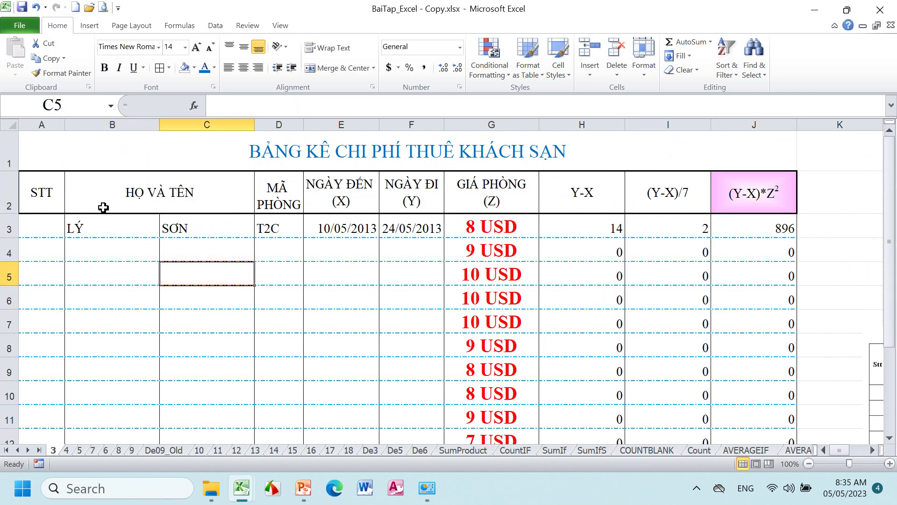
pyautogui.click(115, 193)
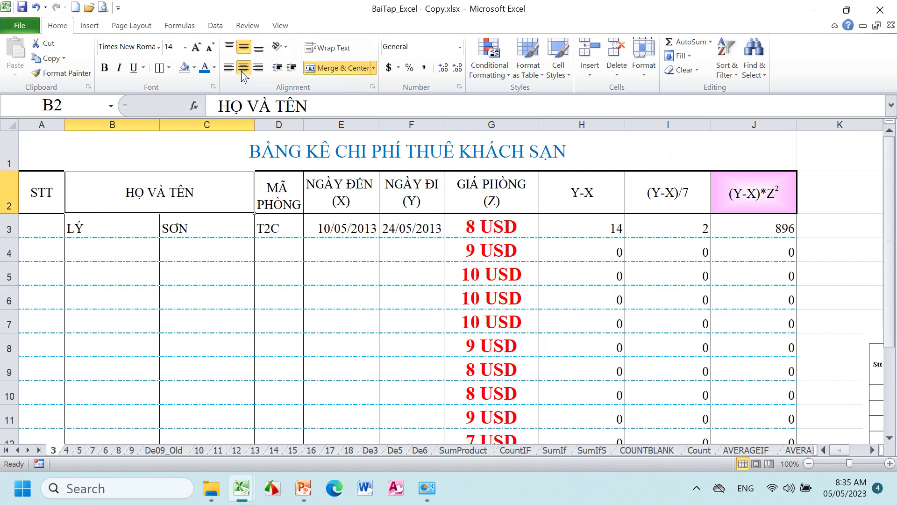
pyautogui.click(286, 47)
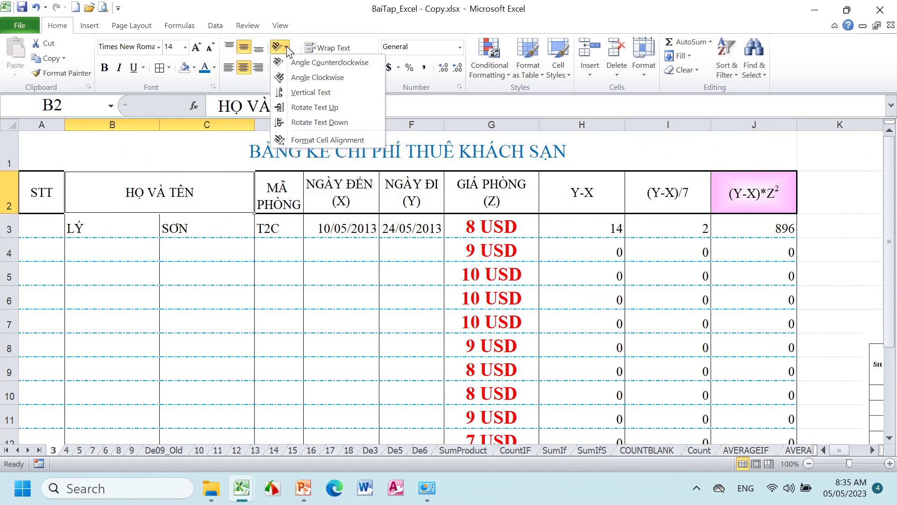
pyautogui.click(282, 80)
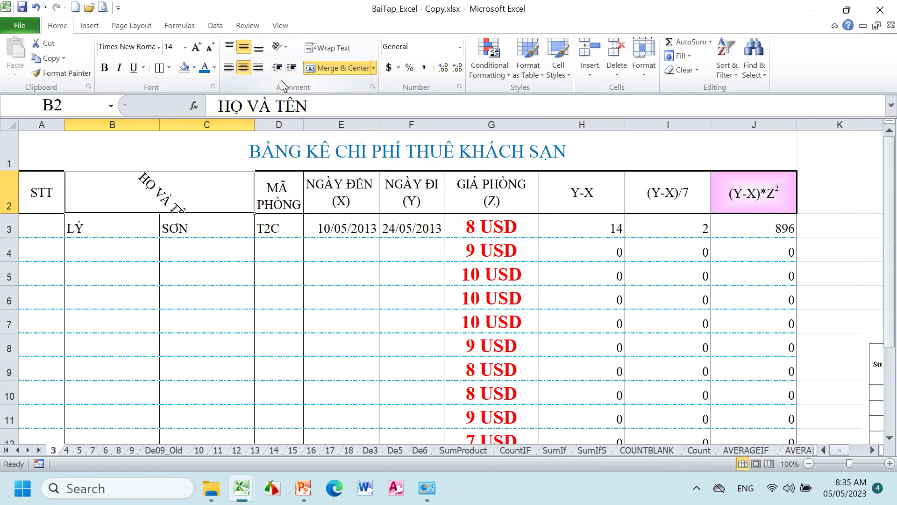
pyautogui.click(286, 47)
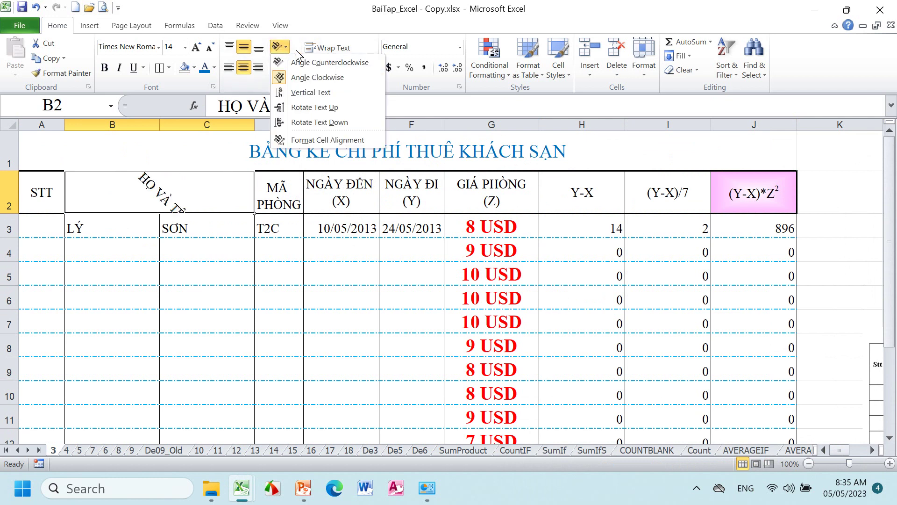
pyautogui.click(286, 78)
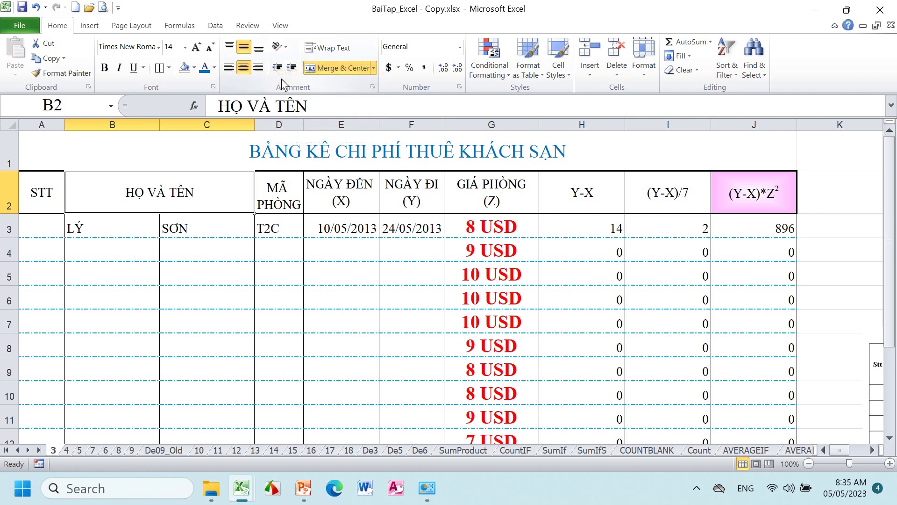
pyautogui.click(286, 47)
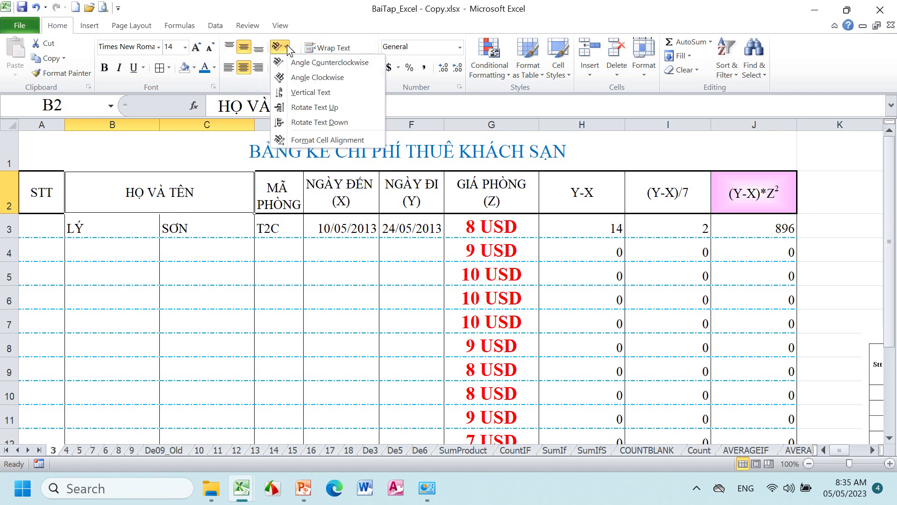
pyautogui.click(299, 107)
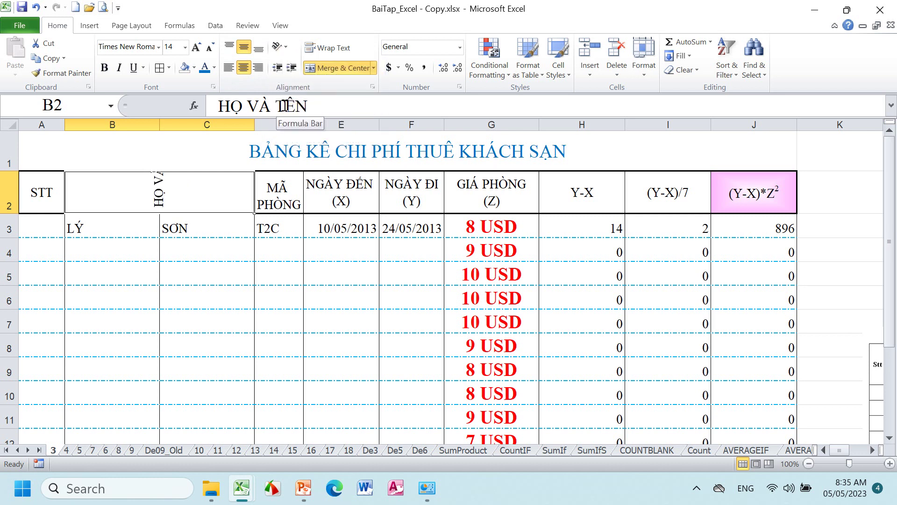
pyautogui.click(286, 47)
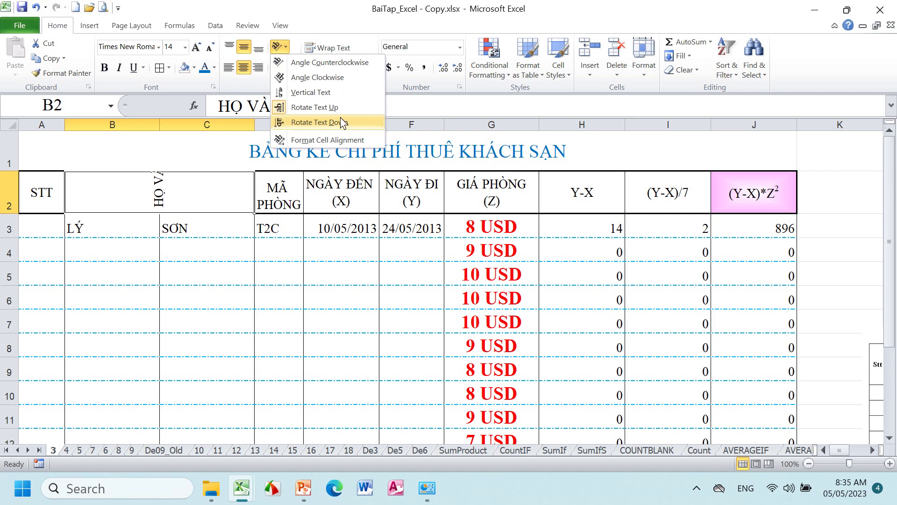
pyautogui.click(283, 108)
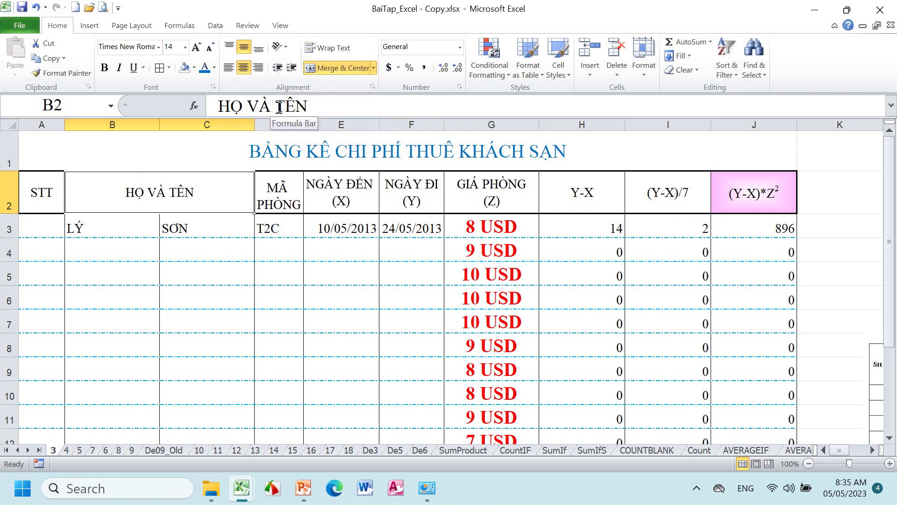
pyautogui.scroll(-2, 304, 292)
pyautogui.scroll(2, 302, 285)
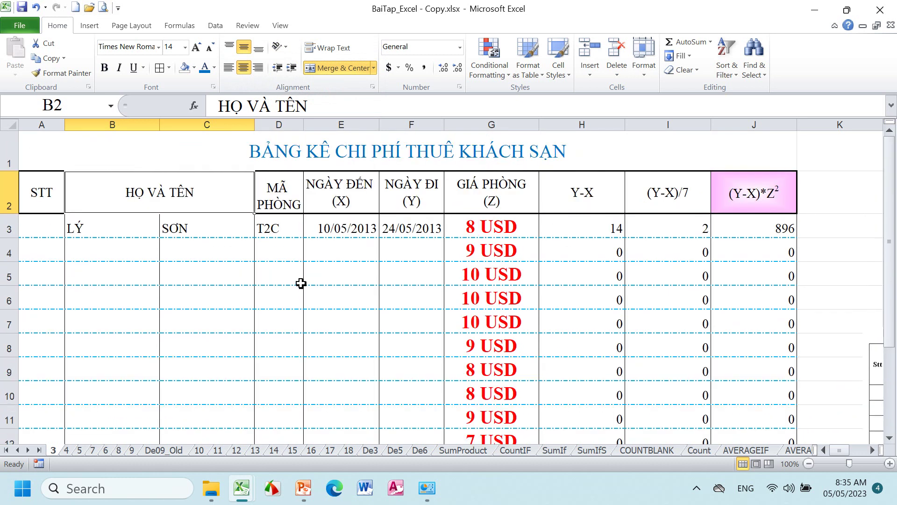
pyautogui.rightClick(310, 247)
pyautogui.click(353, 195)
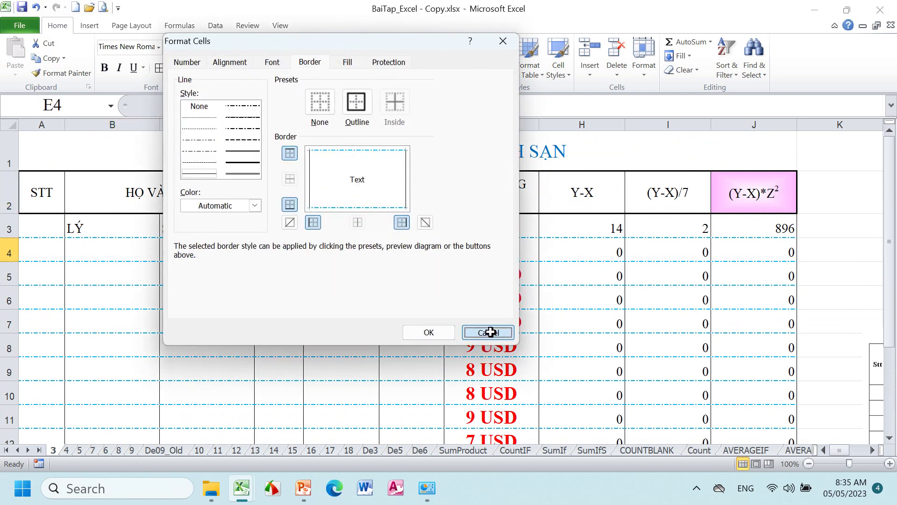
pyautogui.click(488, 332)
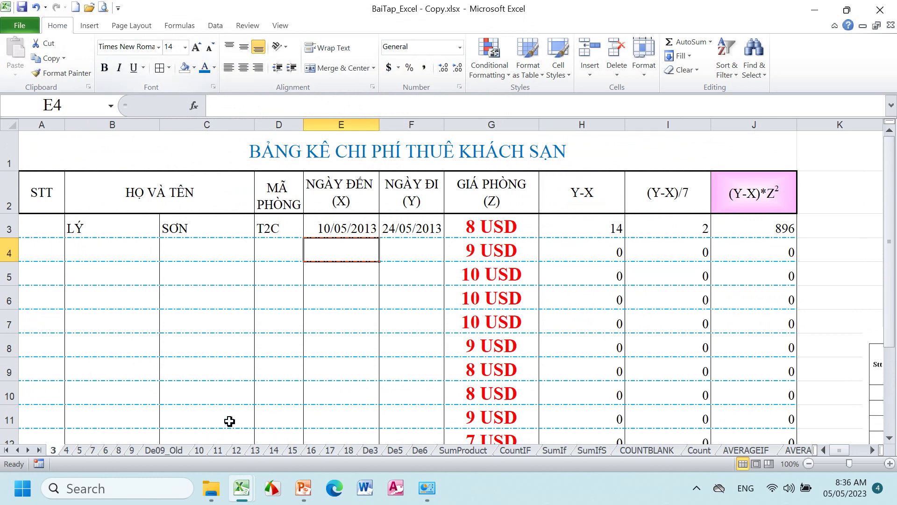
# - In PowerPoint, step through the formula basics slide to the constants bullet with 87, 0.75 and "Nu"
pyautogui.click(302, 488)
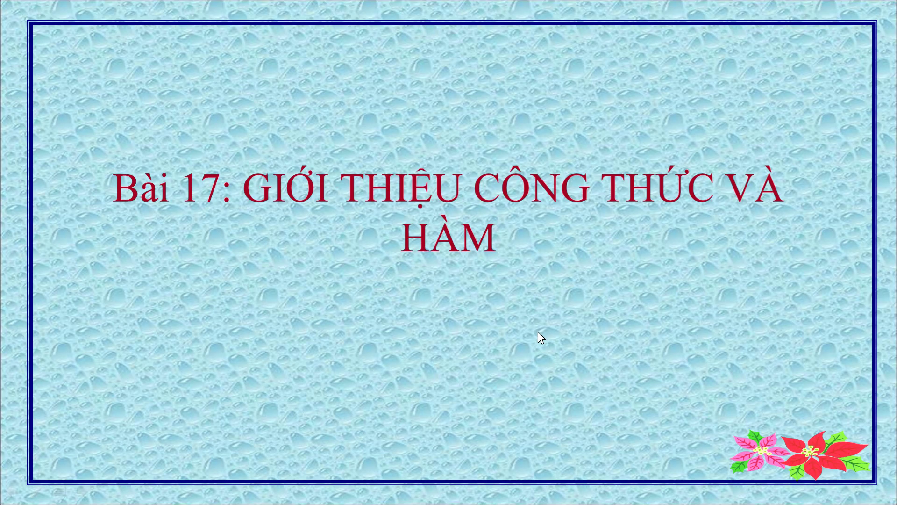
pyautogui.click(532, 330)
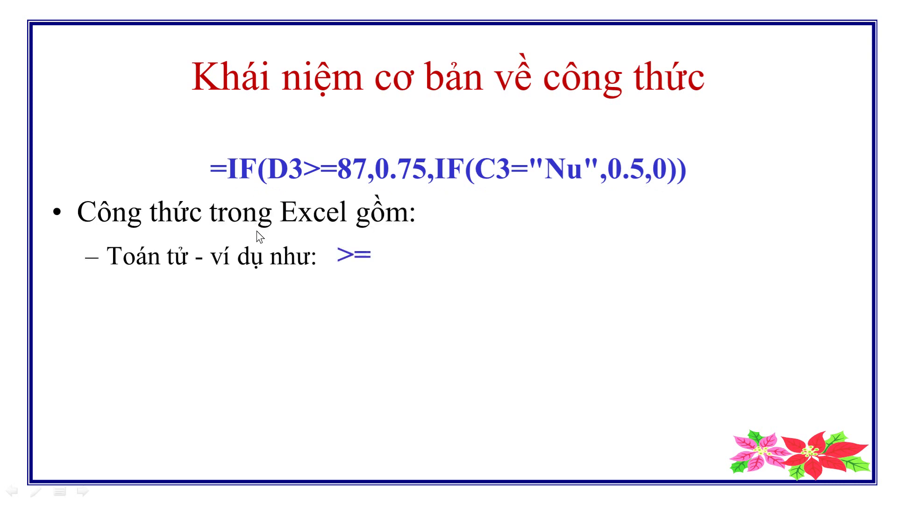
pyautogui.press('Left')
pyautogui.click(527, 232)
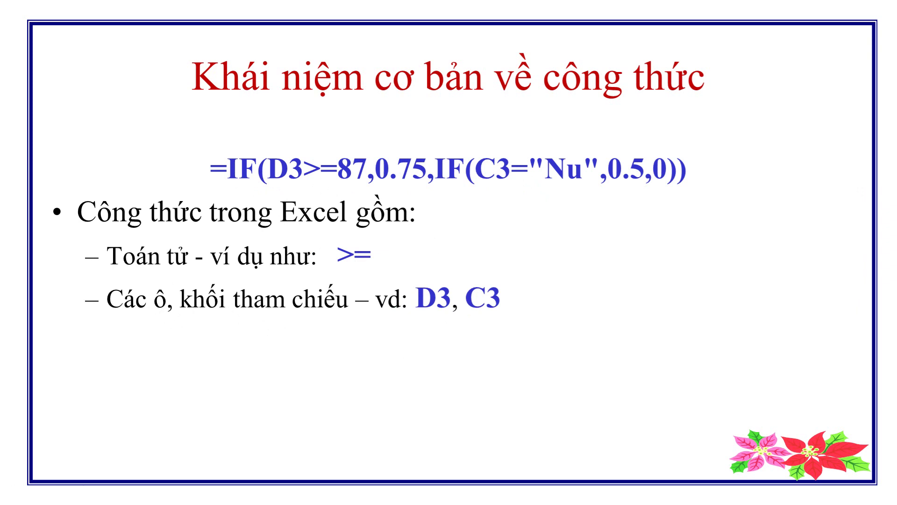
pyautogui.click(541, 312)
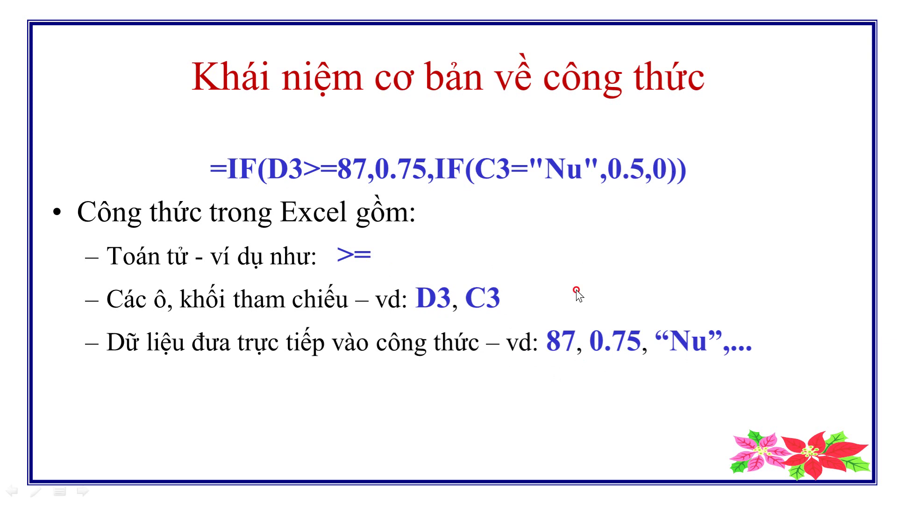
# - Reveal the functions bullet, then advance to the Toán tử operators slide
pyautogui.click(456, 369)
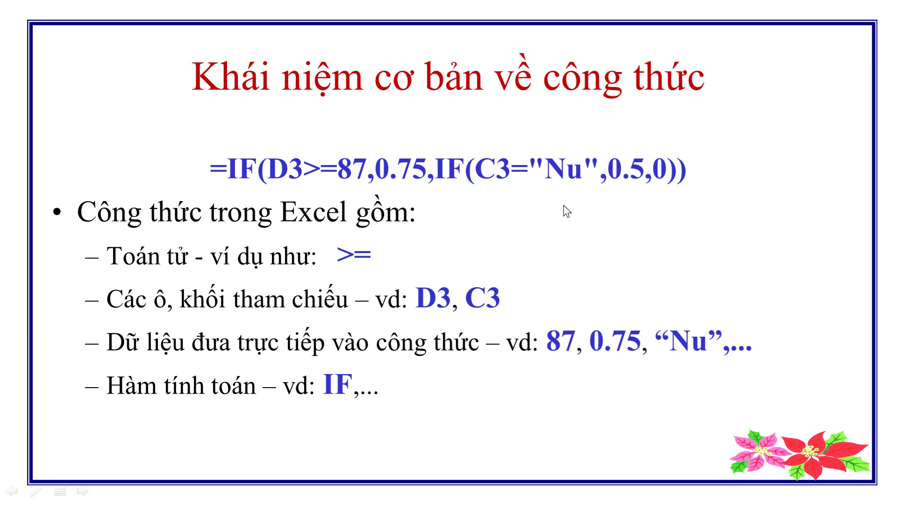
pyautogui.click(566, 220)
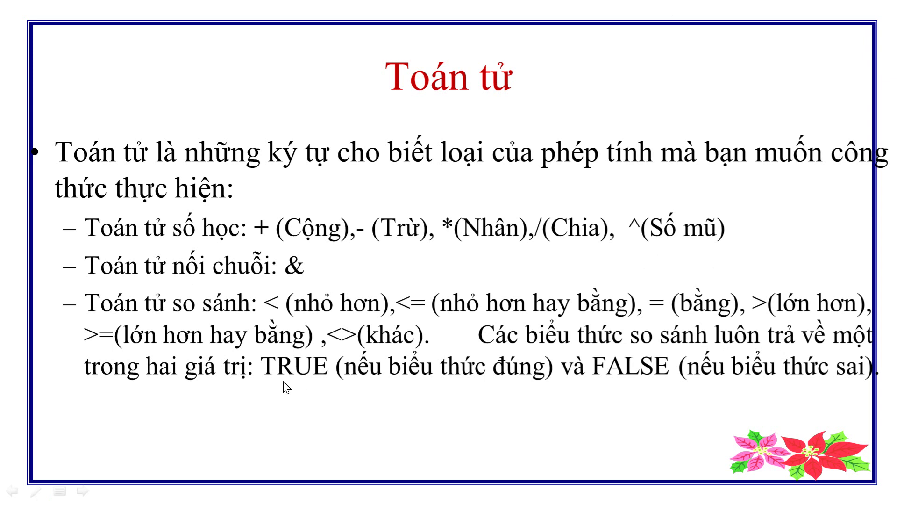
# - Advance to the formula references slide, end the slide show, and return to Excel's DiaChi sheet
pyautogui.click(463, 421)
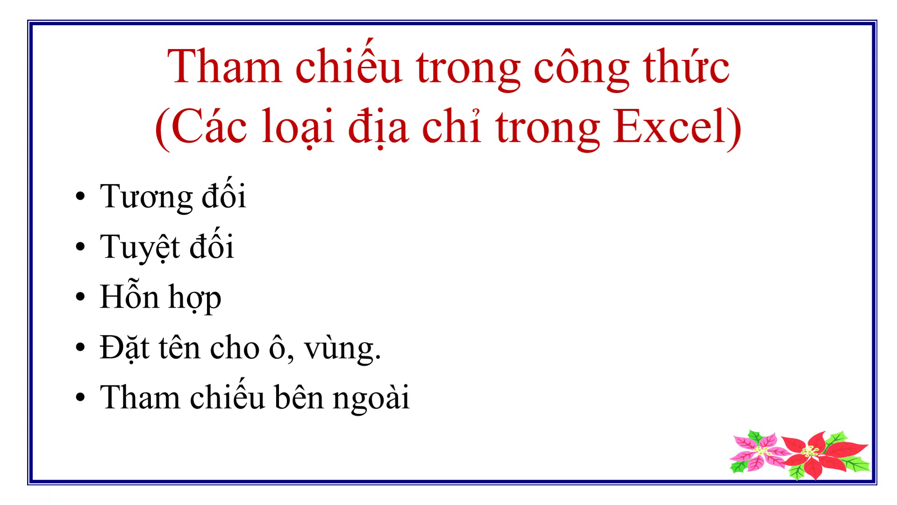
pyautogui.press('Escape')
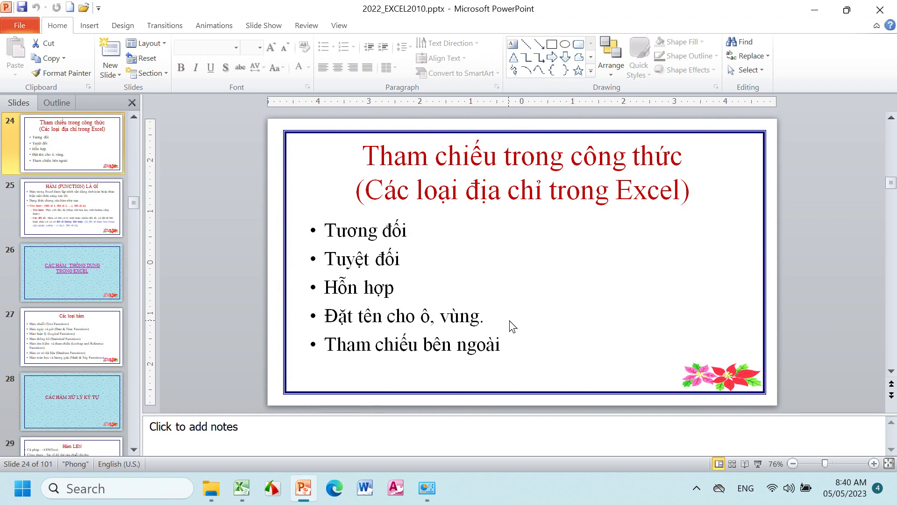
pyautogui.hotkey('alt', 'Tab')
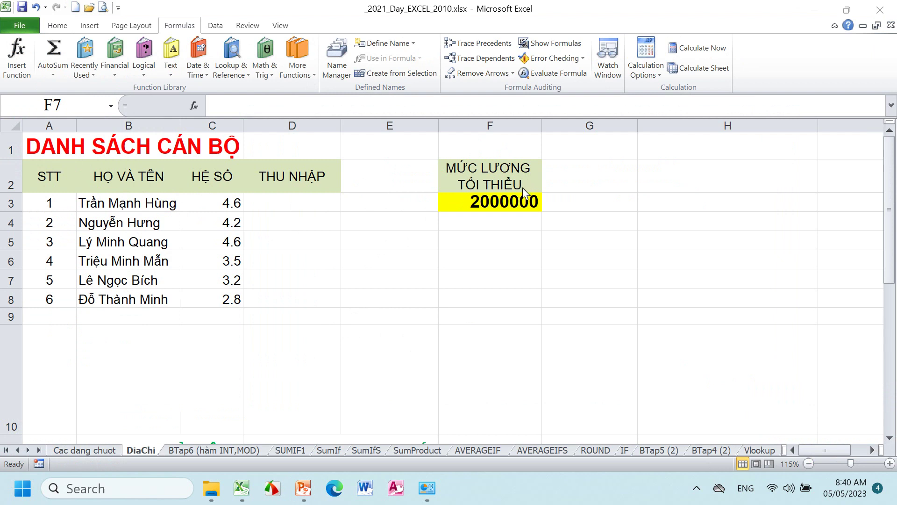
# - Enter the income formula =C3*F3 in D3, giving 9,200,000
pyautogui.click(505, 201)
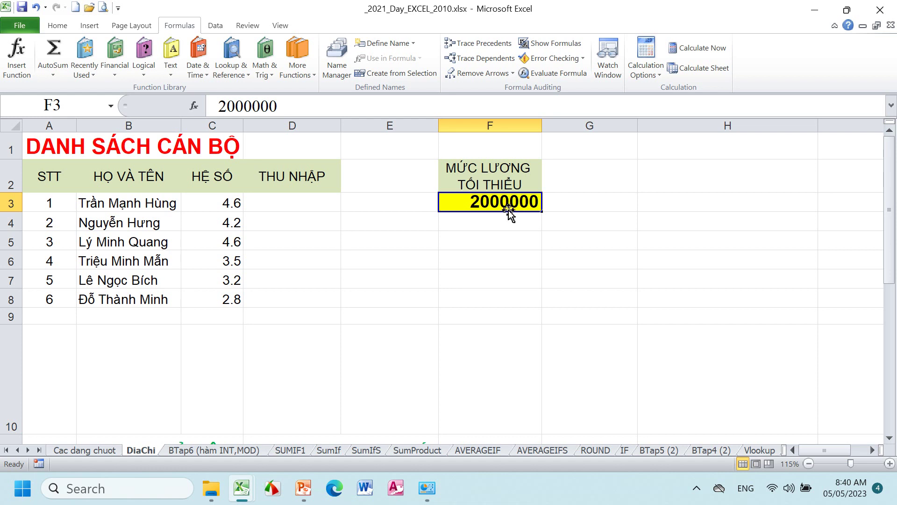
pyautogui.click(299, 201)
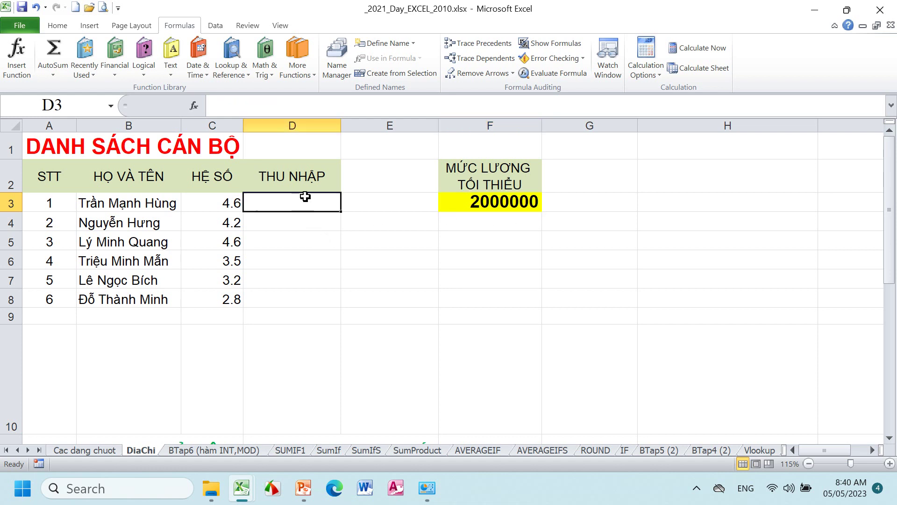
pyautogui.write('=')
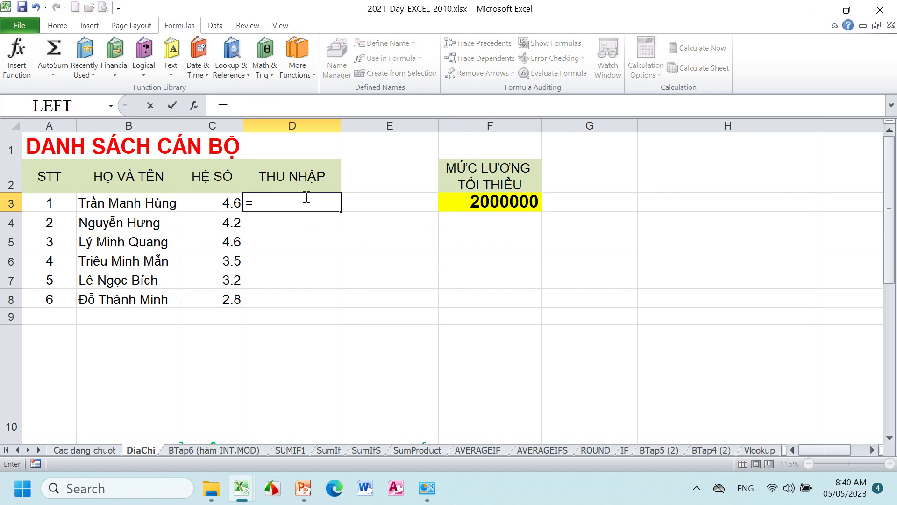
pyautogui.click(214, 200)
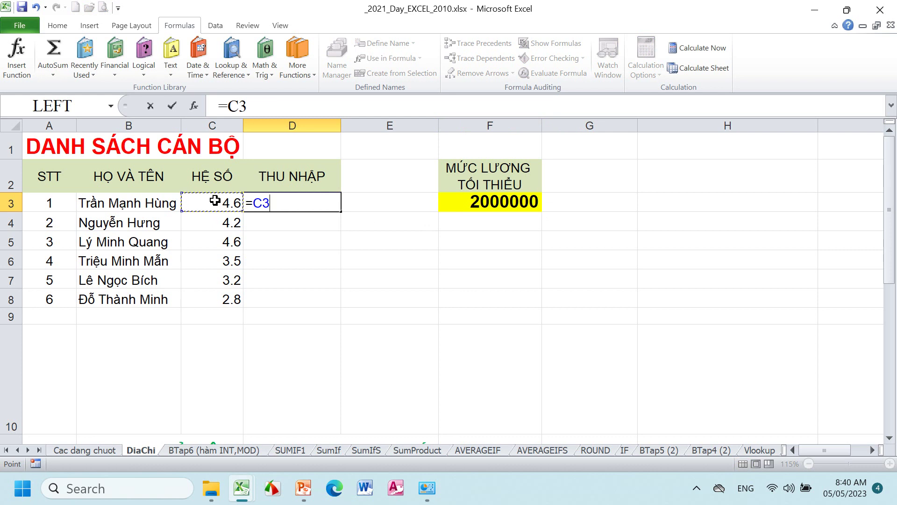
pyautogui.write('*')
pyautogui.click(503, 200)
pyautogui.press('Return')
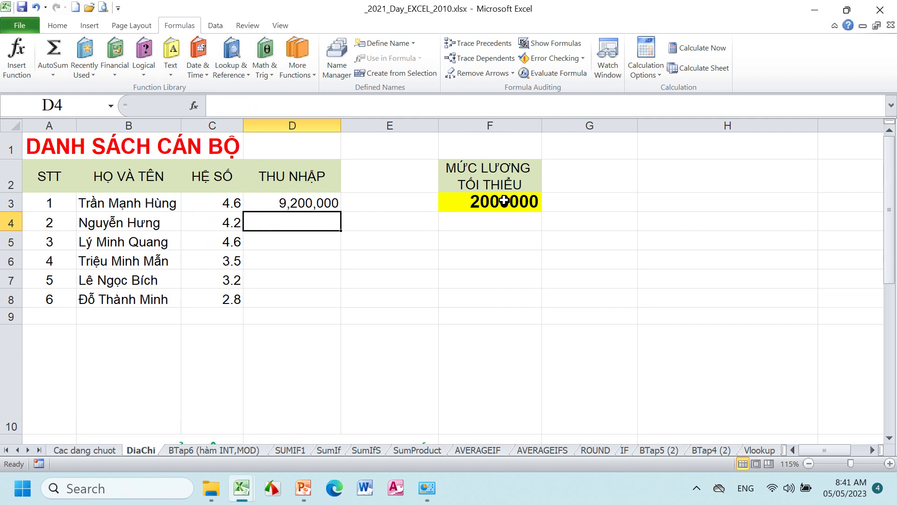
# - Fill the D3 formula down to D8, where the copies show 0
pyautogui.click(314, 204)
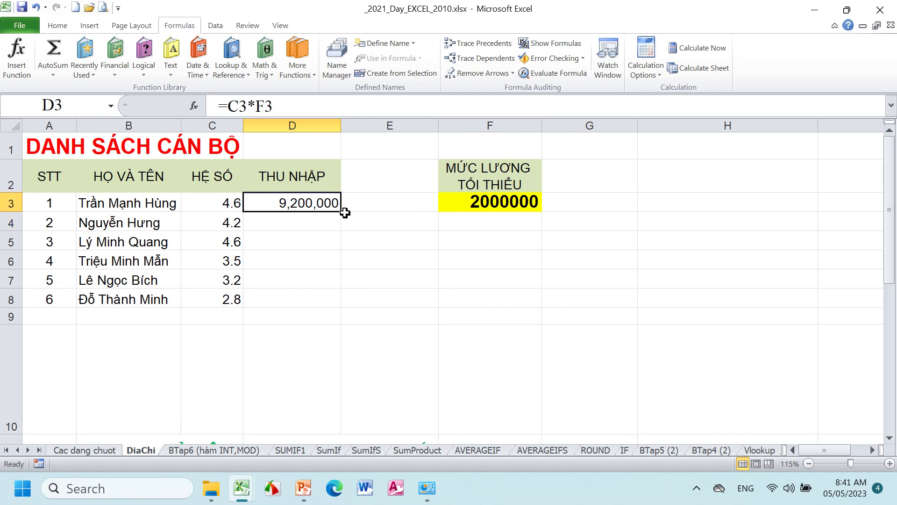
pyautogui.moveTo(341, 209); pyautogui.dragTo(345, 303)
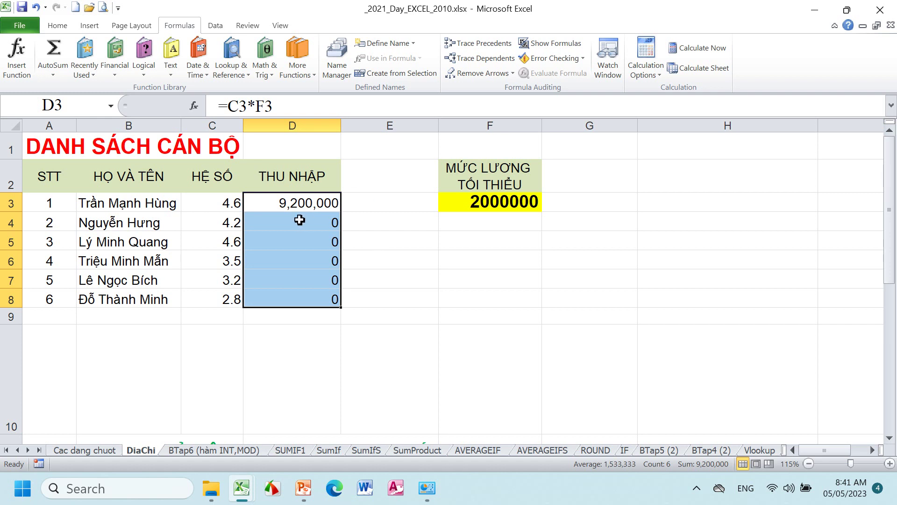
pyautogui.click(303, 202)
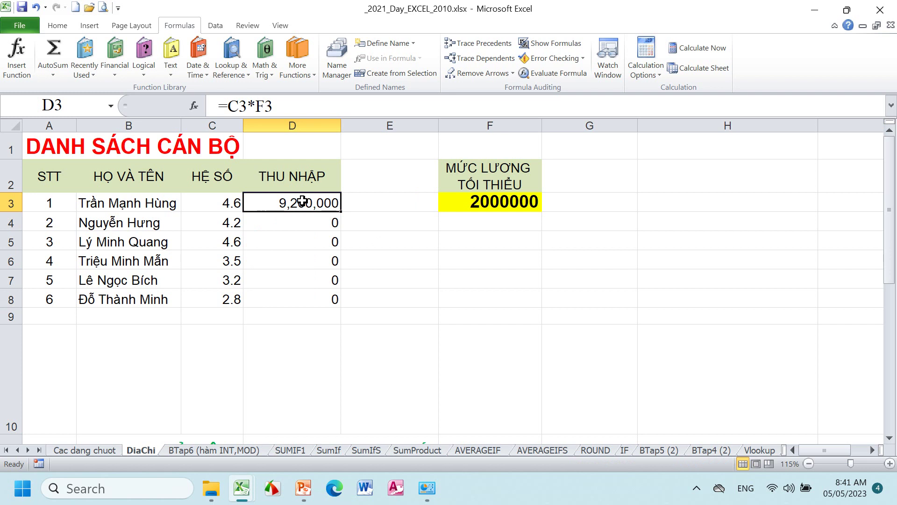
pyautogui.doubleClick(275, 201)
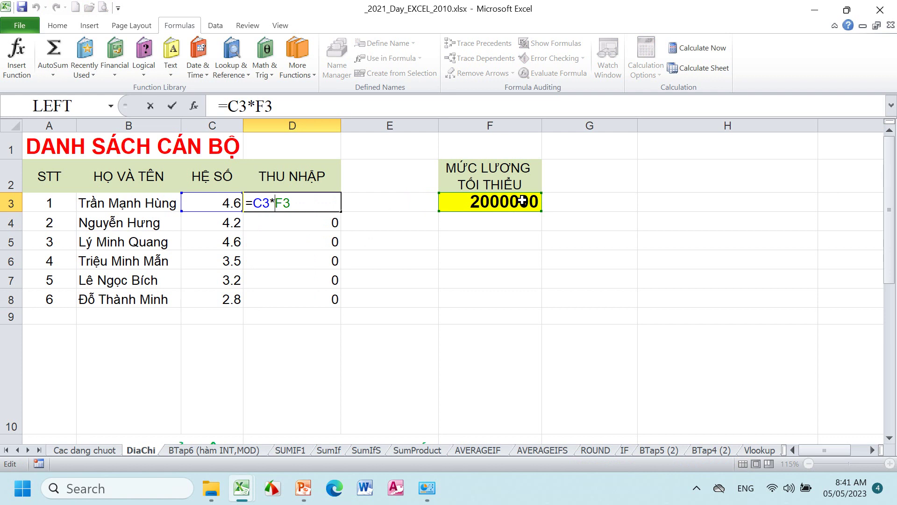
pyautogui.press('Return')
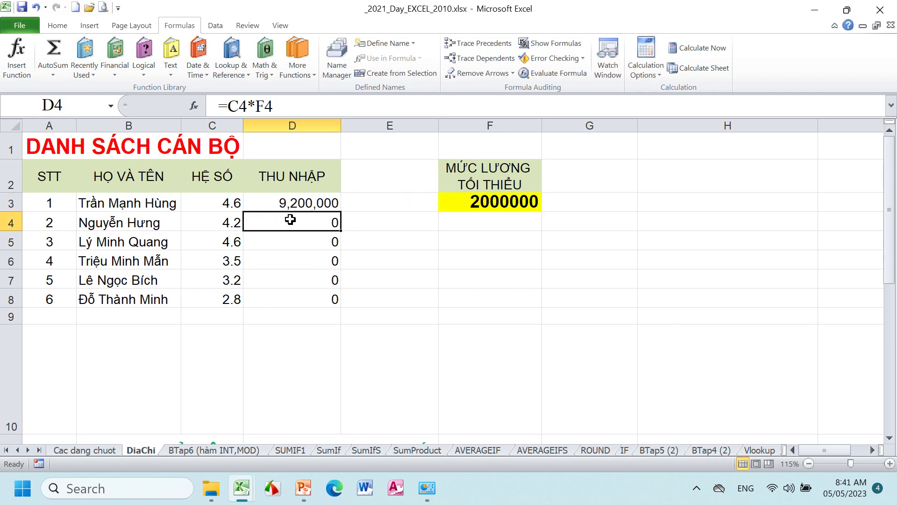
pyautogui.doubleClick(291, 219)
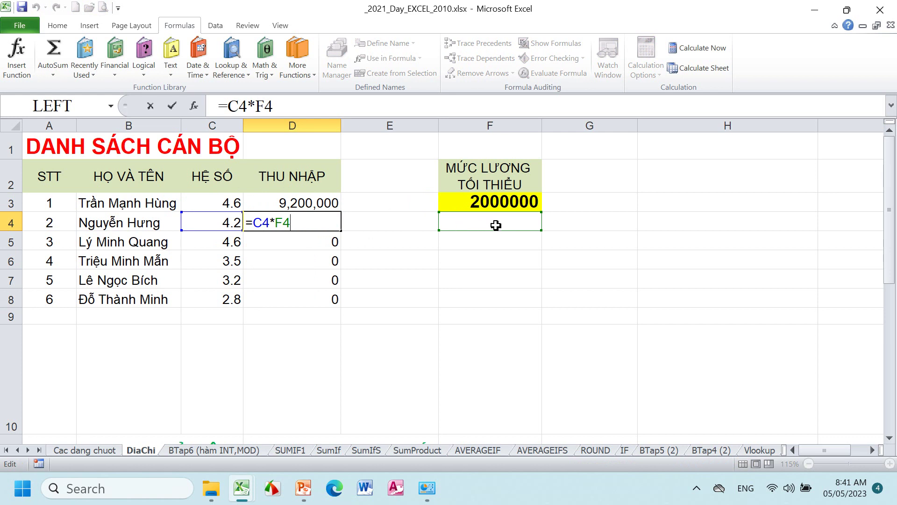
pyautogui.press('Return')
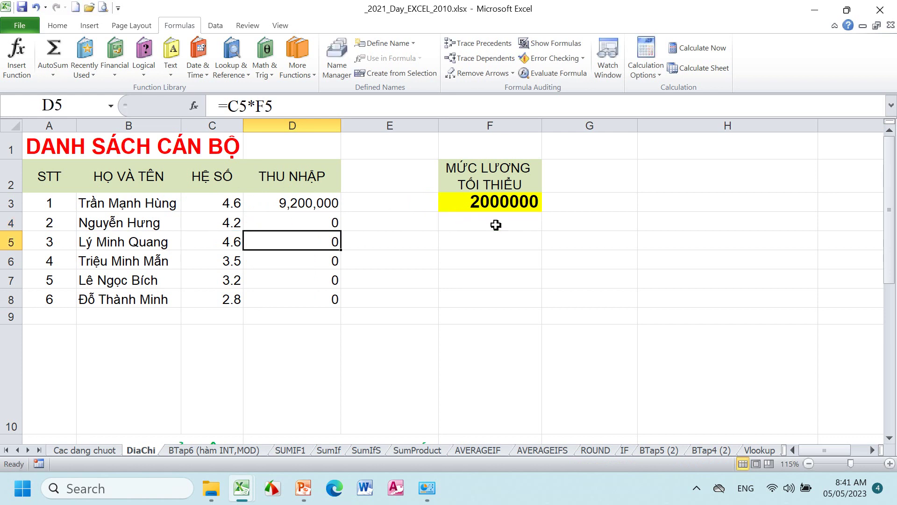
pyautogui.doubleClick(284, 233)
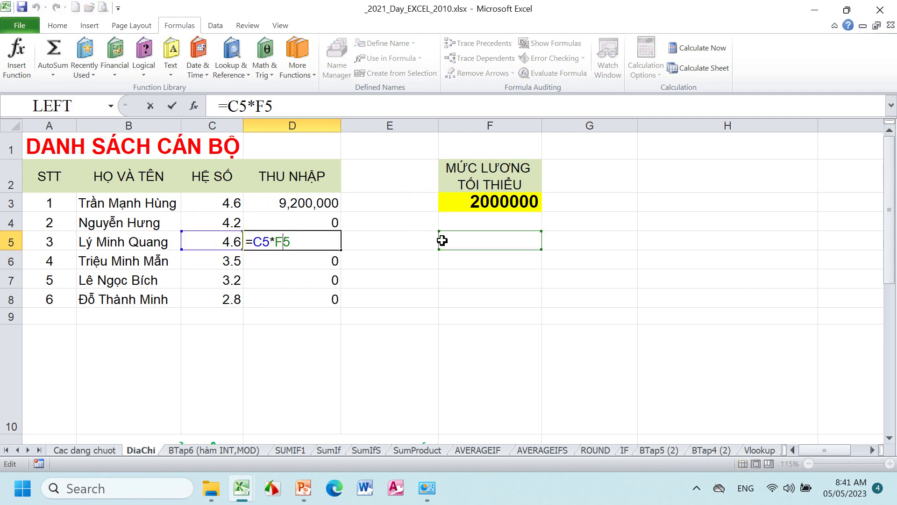
pyautogui.press('Return')
pyautogui.doubleClick(311, 261)
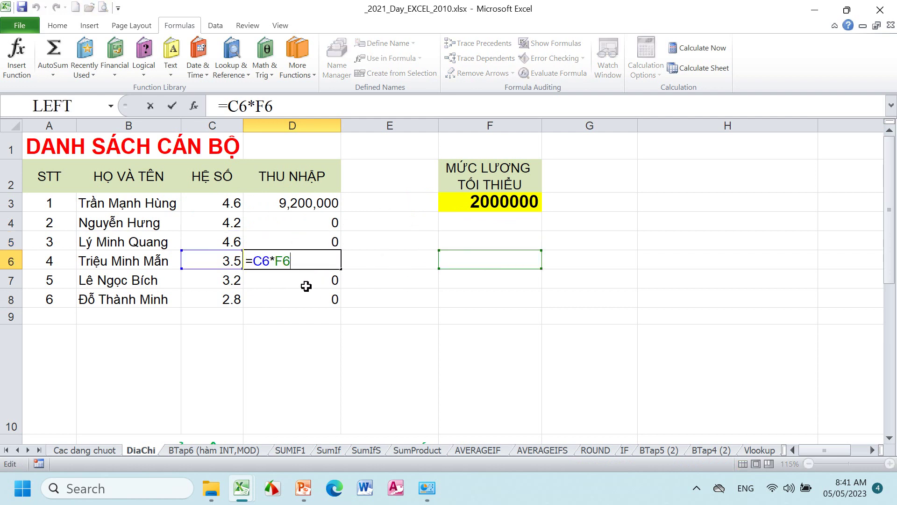
pyautogui.press('Return')
pyautogui.doubleClick(310, 284)
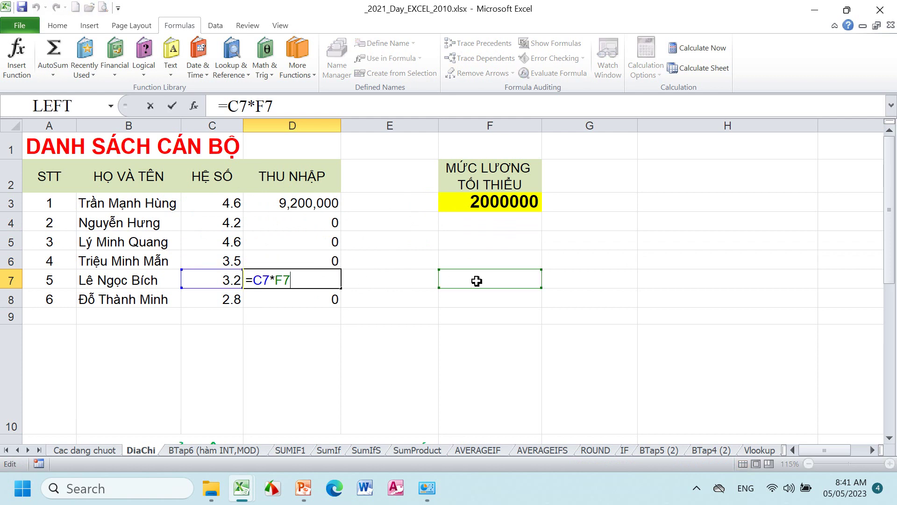
pyautogui.press('Return')
pyautogui.doubleClick(314, 301)
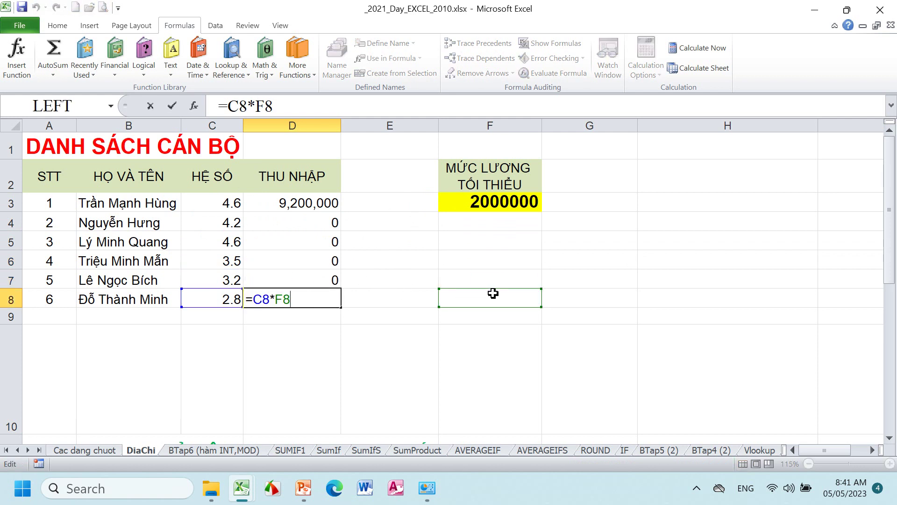
# - Close D8's formula and autofit row 10 back to normal height
pyautogui.press('Return')
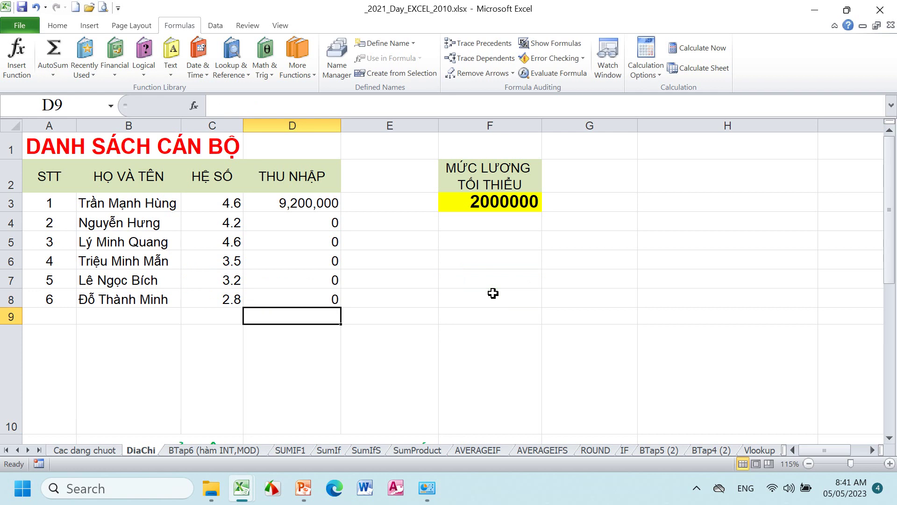
pyautogui.scroll(-1, 493, 293)
pyautogui.scroll(-1, 493, 293)
pyautogui.scroll(-1, 492, 293)
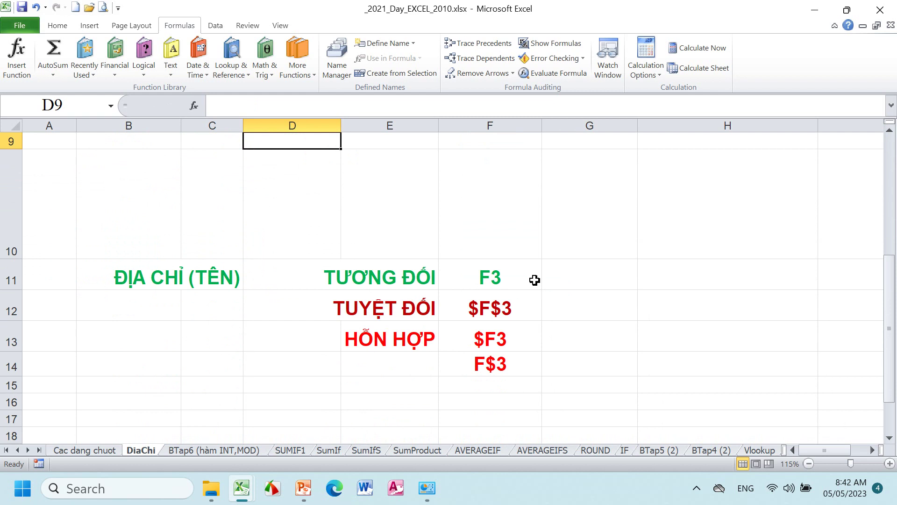
pyautogui.doubleClick(15, 258)
# - Review F3, the $F$3 and F3 address examples, and the formulas in D3 and D4
pyautogui.scroll(3, 73, 258)
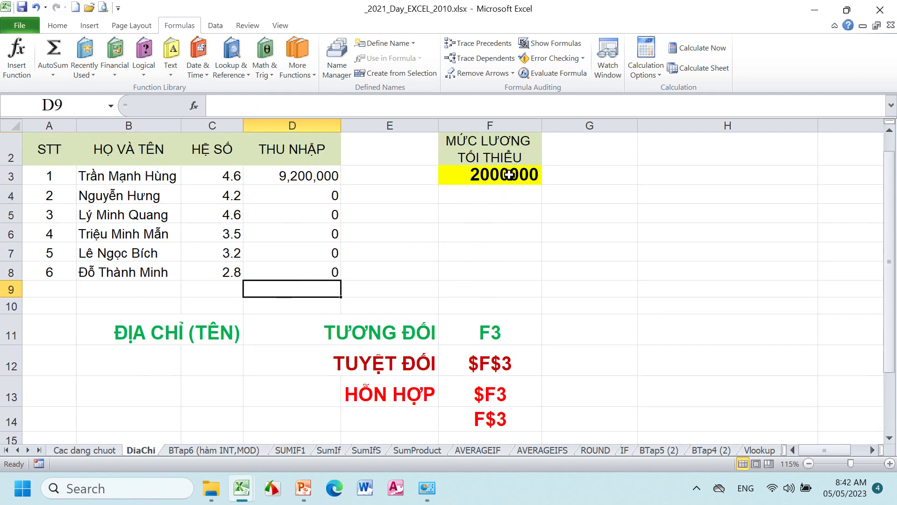
pyautogui.click(508, 174)
pyautogui.click(495, 367)
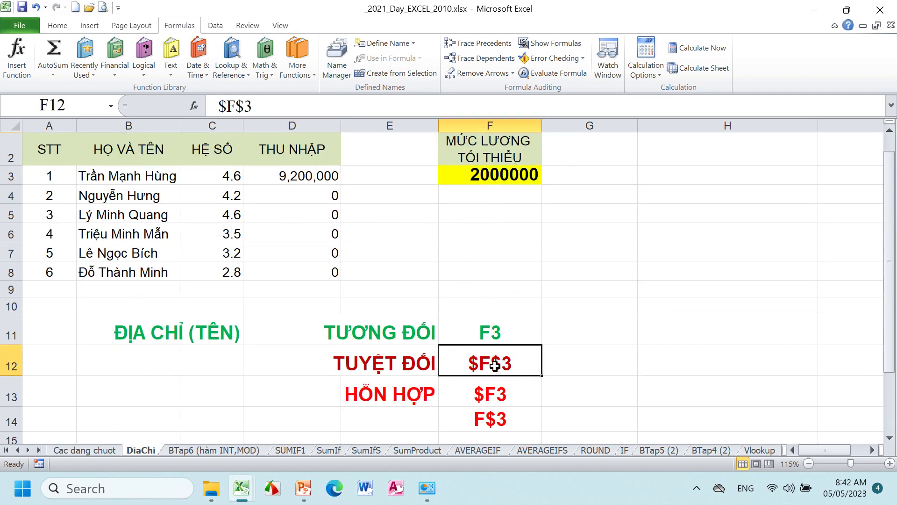
pyautogui.click(491, 333)
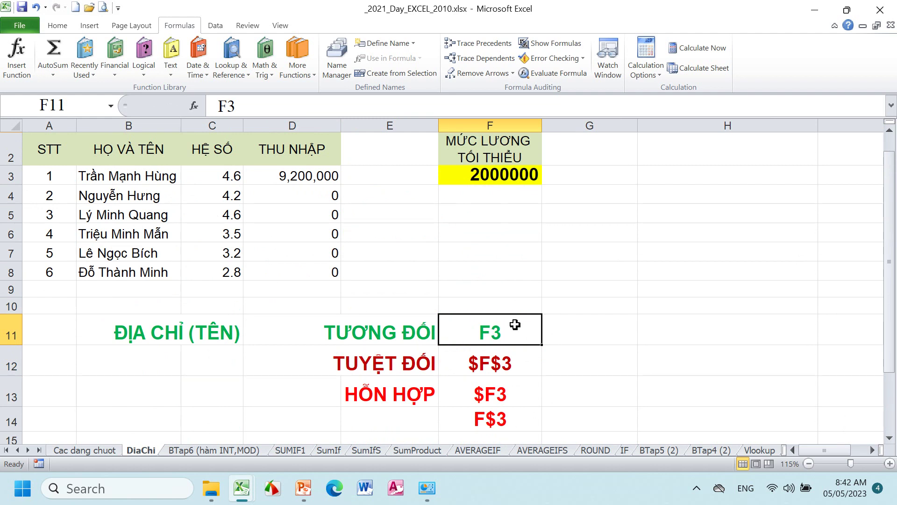
pyautogui.click(299, 177)
pyautogui.click(299, 193)
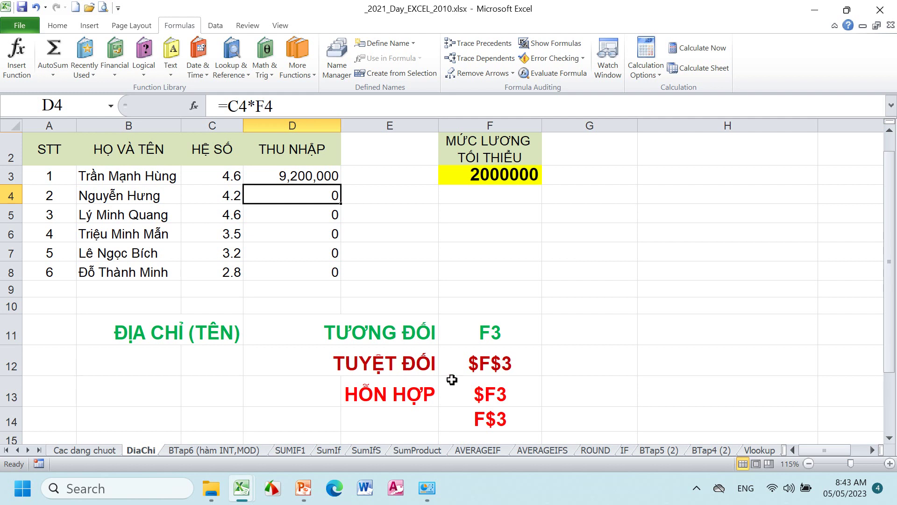
pyautogui.click(496, 398)
pyautogui.click(499, 426)
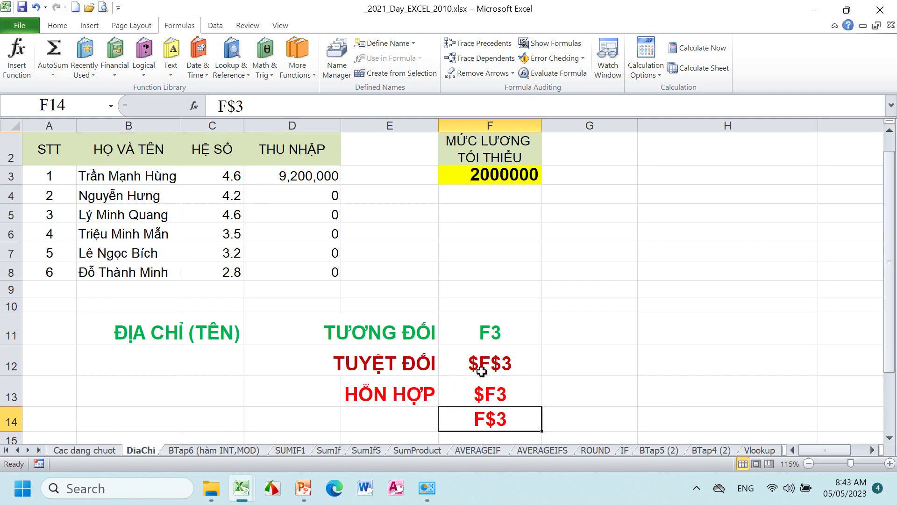
pyautogui.moveTo(479, 340); pyautogui.dragTo(499, 414)
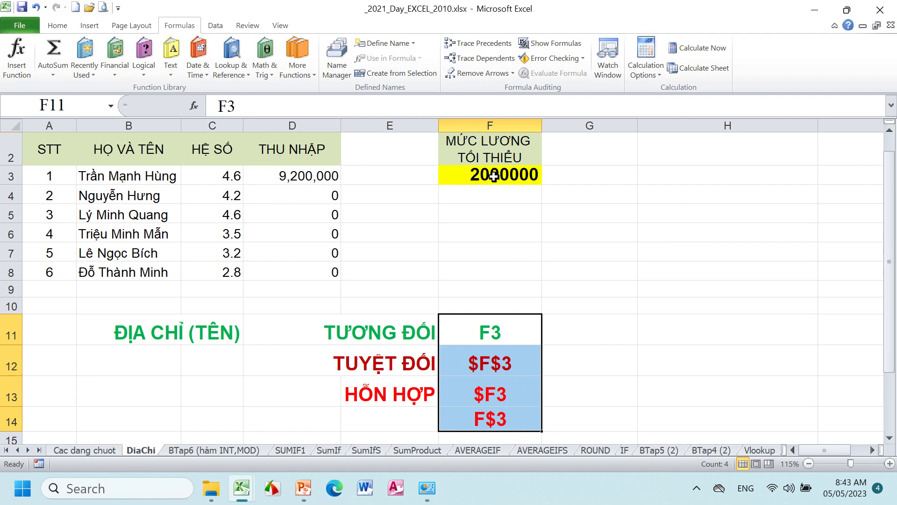
# - Clear D3:D8 and start a new D3 formula multiplying C3 by F3
pyautogui.moveTo(309, 178); pyautogui.dragTo(322, 270)
pyautogui.press('Delete')
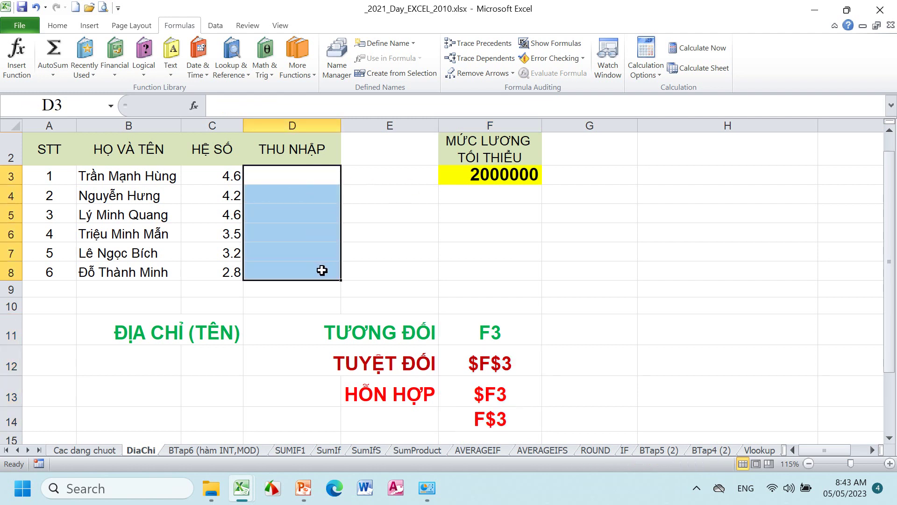
pyautogui.click(307, 176)
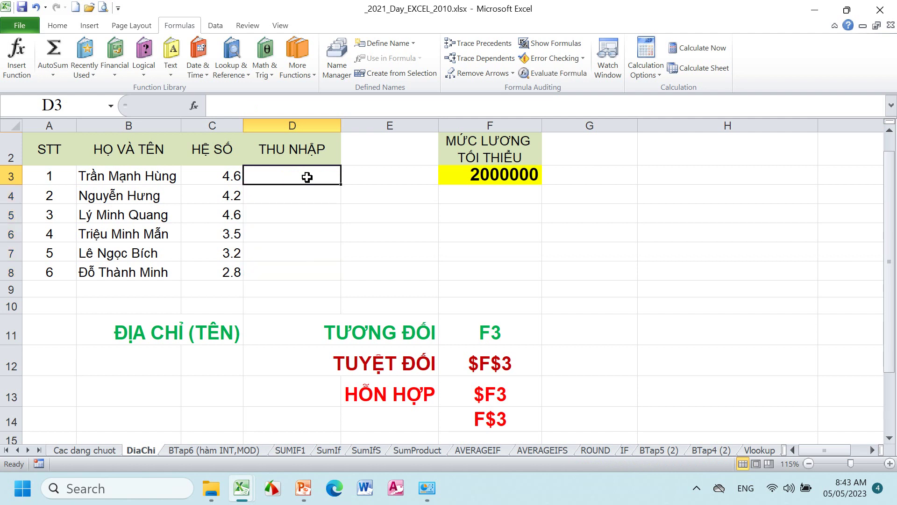
pyautogui.write('=')
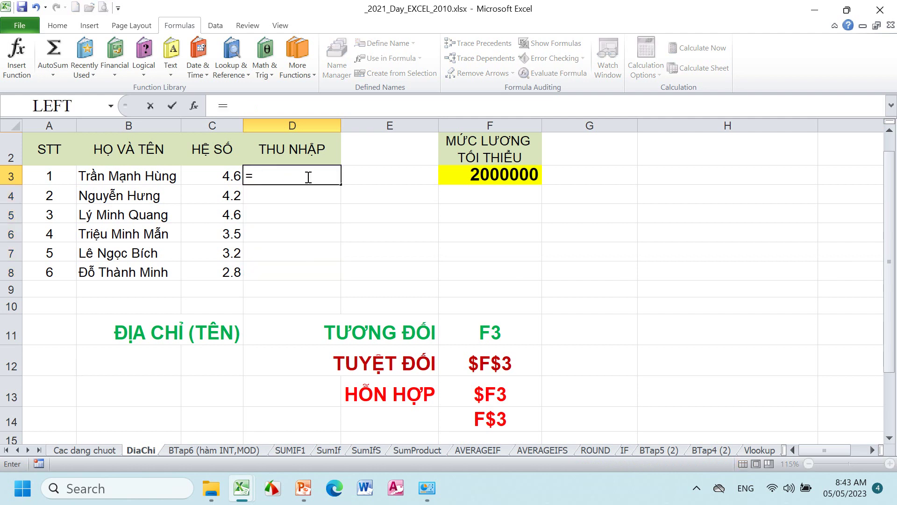
pyautogui.click(212, 177)
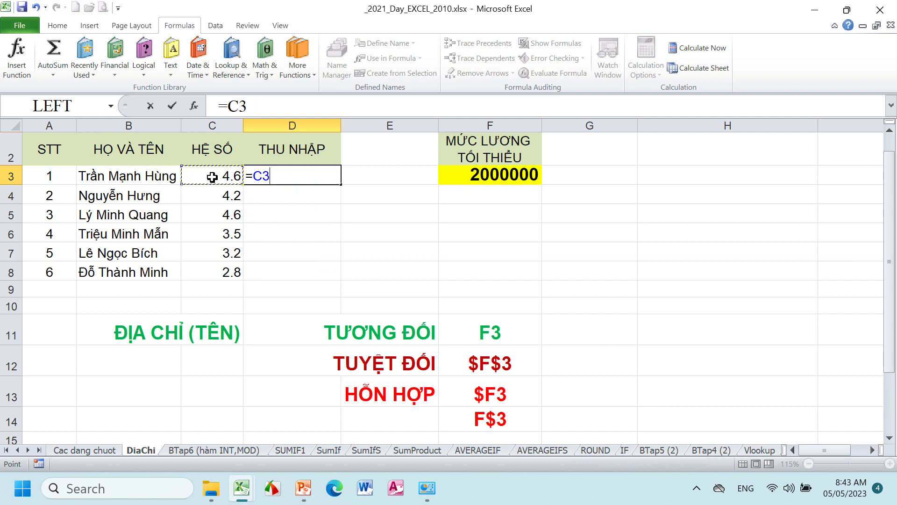
pyautogui.click(280, 177)
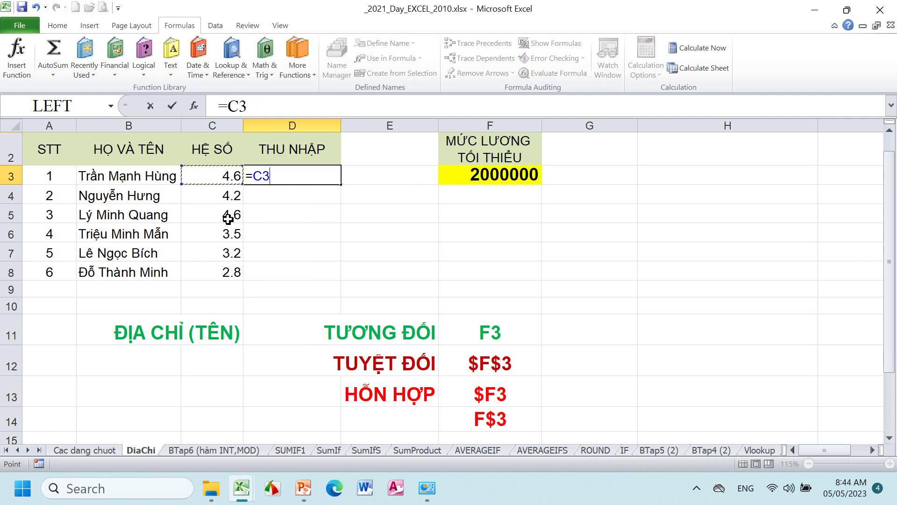
pyautogui.write('*')
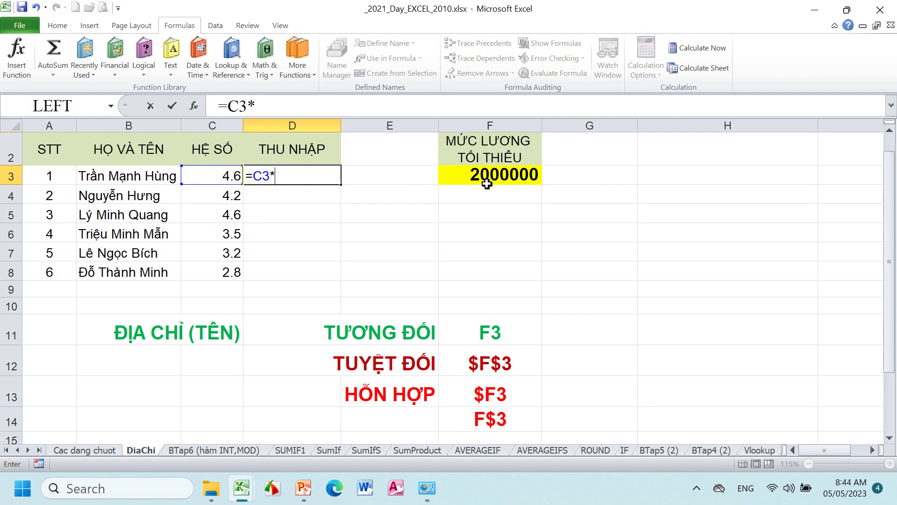
pyautogui.click(487, 177)
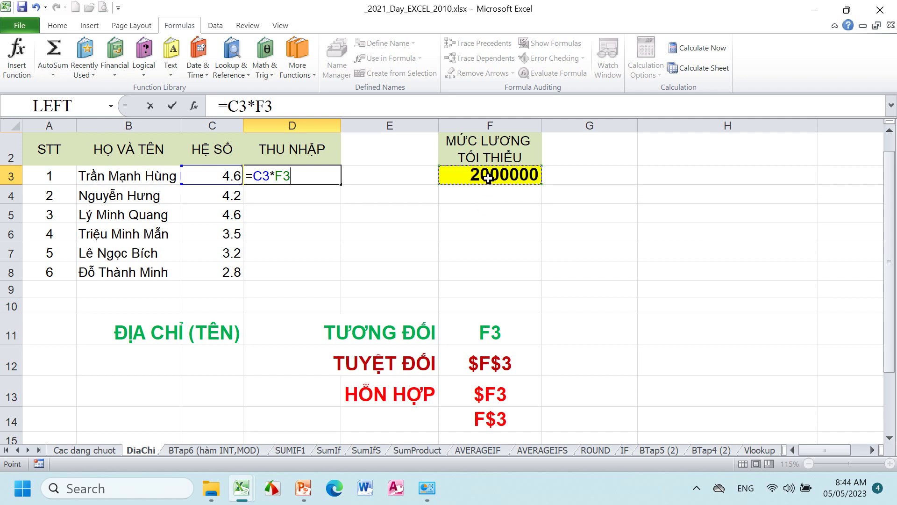
# - Cycle the F3 reference with F4 to $F$3 and enter =C3*$F$3, giving 9,200,000
pyautogui.press('F4')
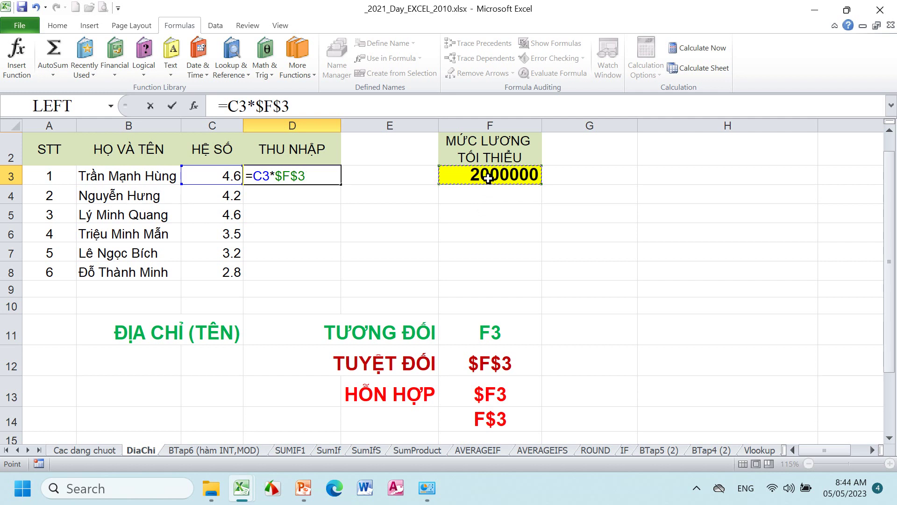
pyautogui.press('F4')
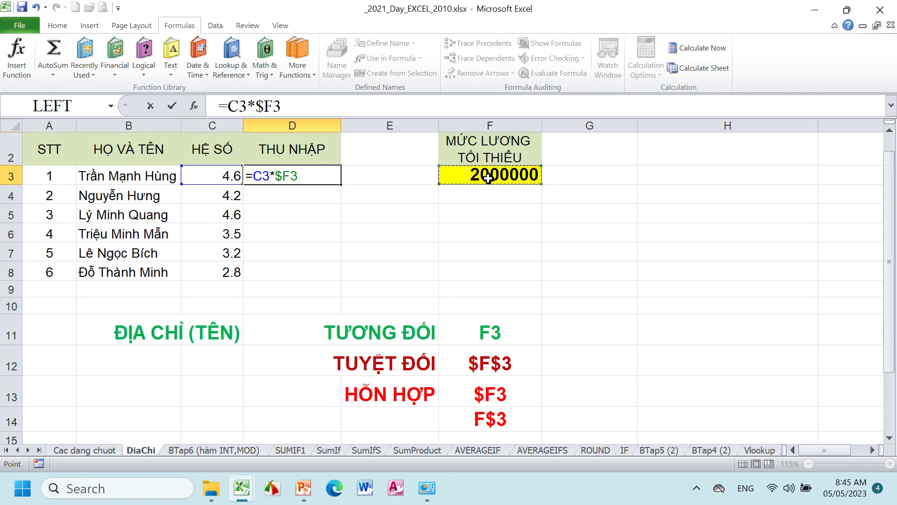
pyautogui.press('F4')
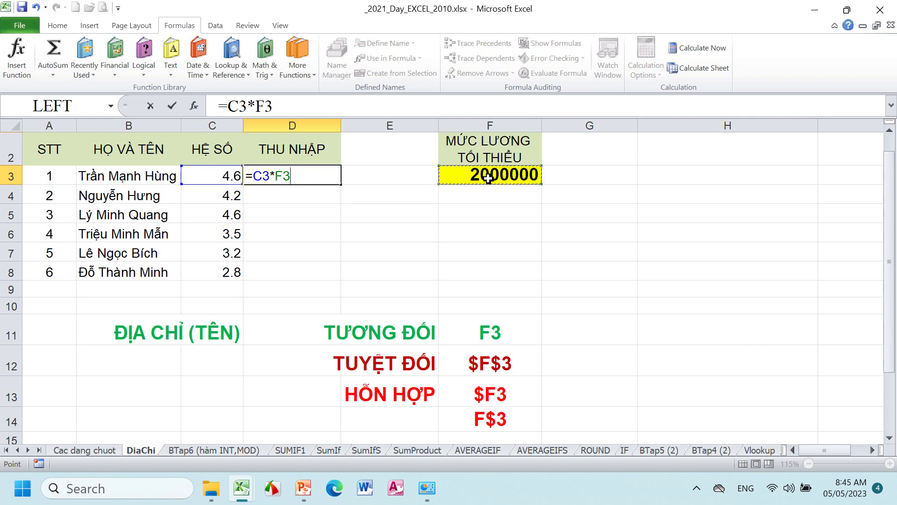
pyautogui.press('F4')
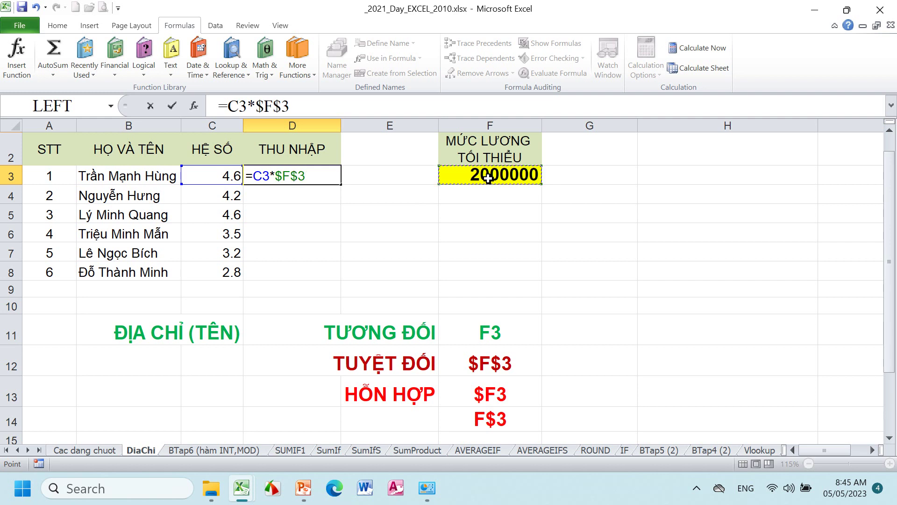
pyautogui.press('Return')
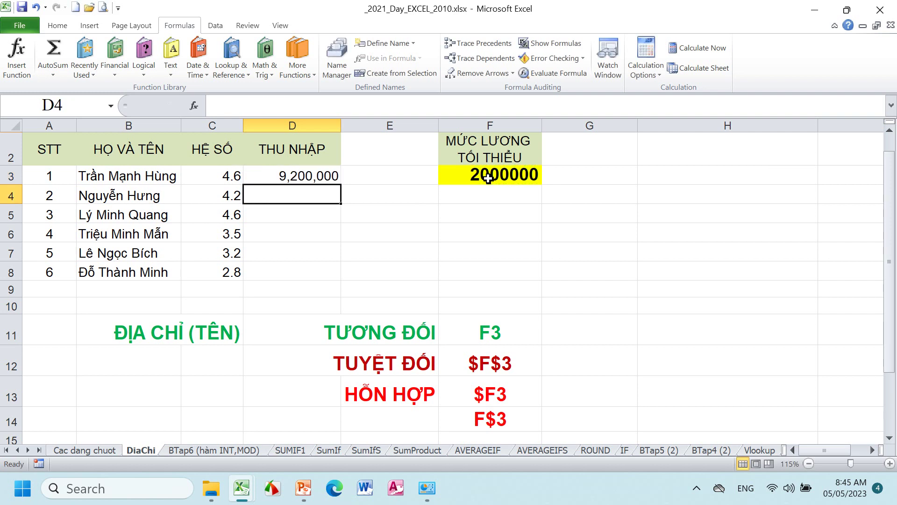
# - Fill =C3*$F$3 down to D8 and check that D4 holds =C4*$F$3
pyautogui.click(333, 178)
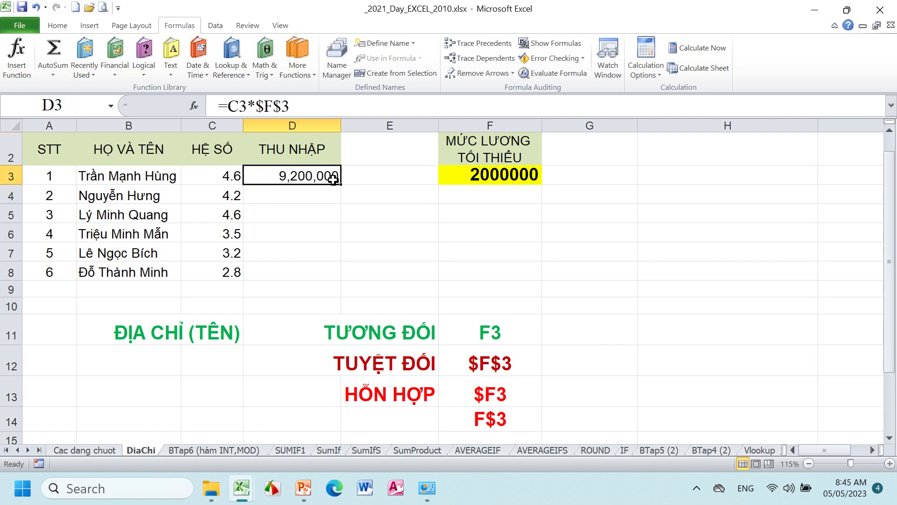
pyautogui.moveTo(339, 183); pyautogui.dragTo(346, 275)
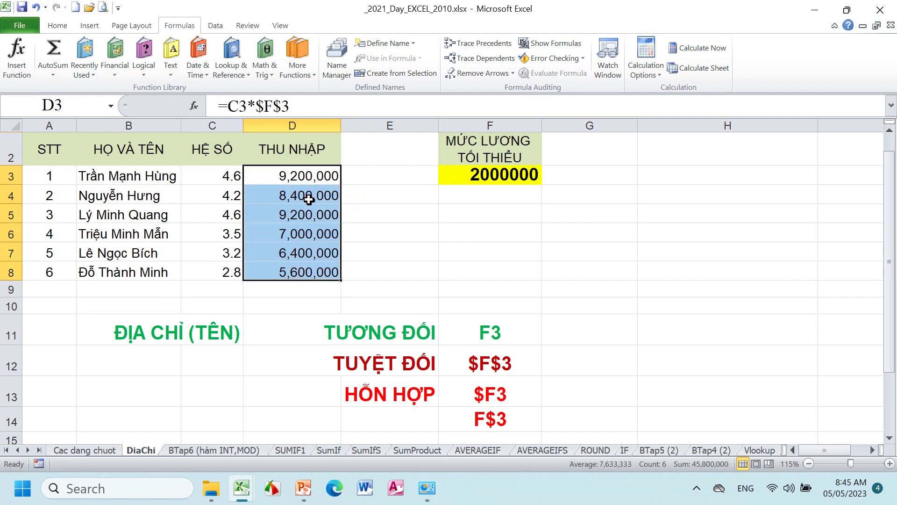
pyautogui.doubleClick(308, 198)
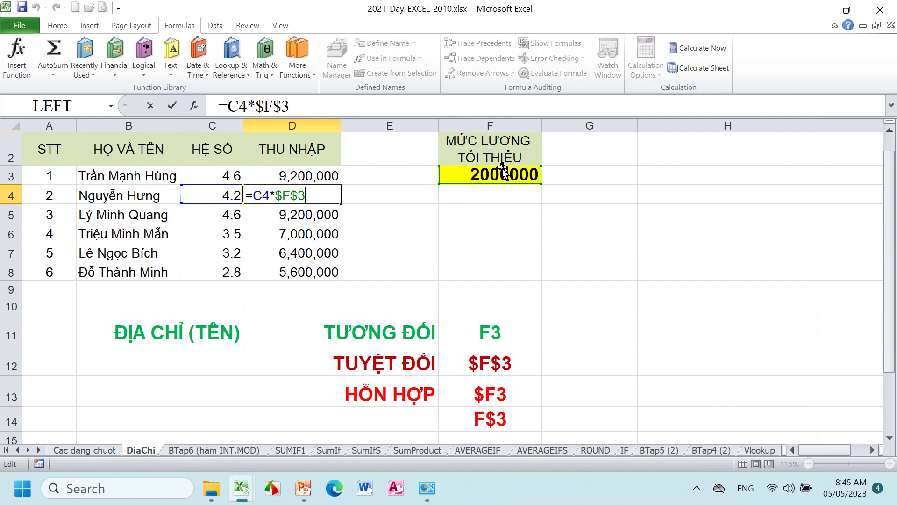
pyautogui.press('Return')
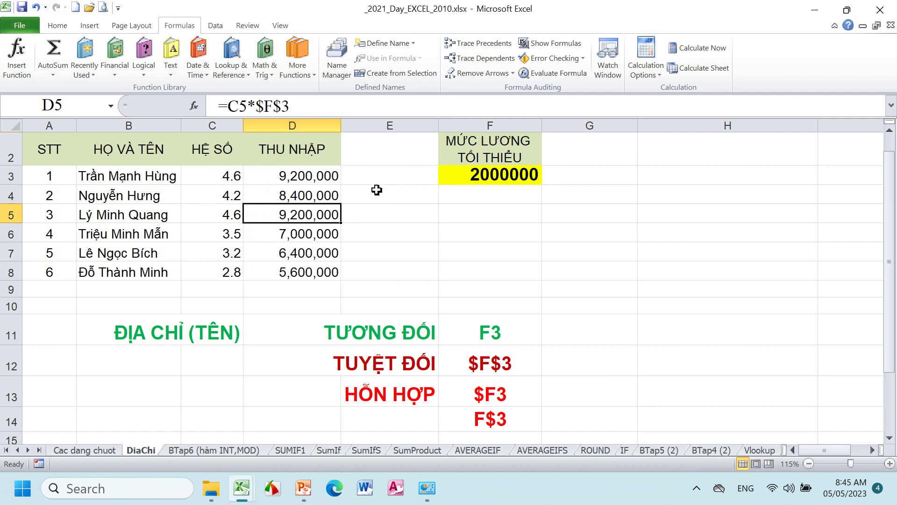
pyautogui.click(394, 180)
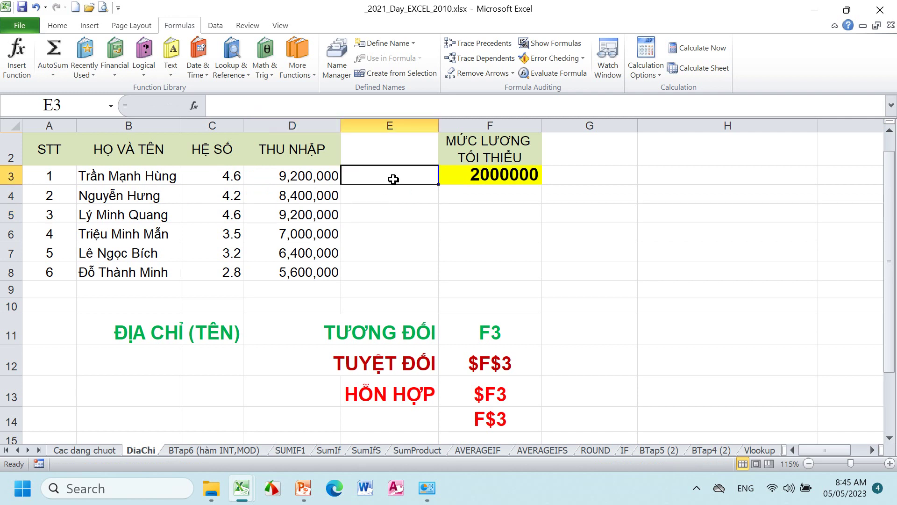
# - Enter the mixed-reference formula =C3*F$3 in E3, giving 9200000
pyautogui.write('=')
pyautogui.click(228, 174)
pyautogui.write('*')
pyautogui.click(481, 175)
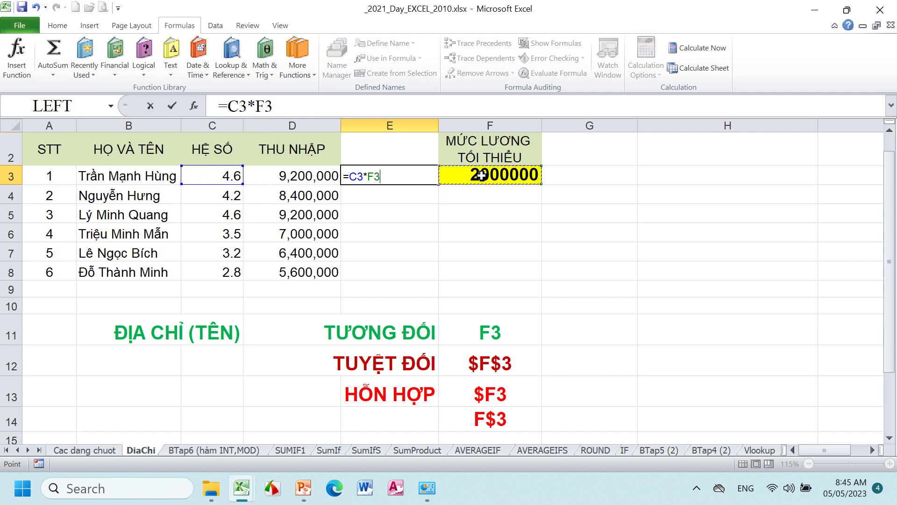
pyautogui.press('F4')
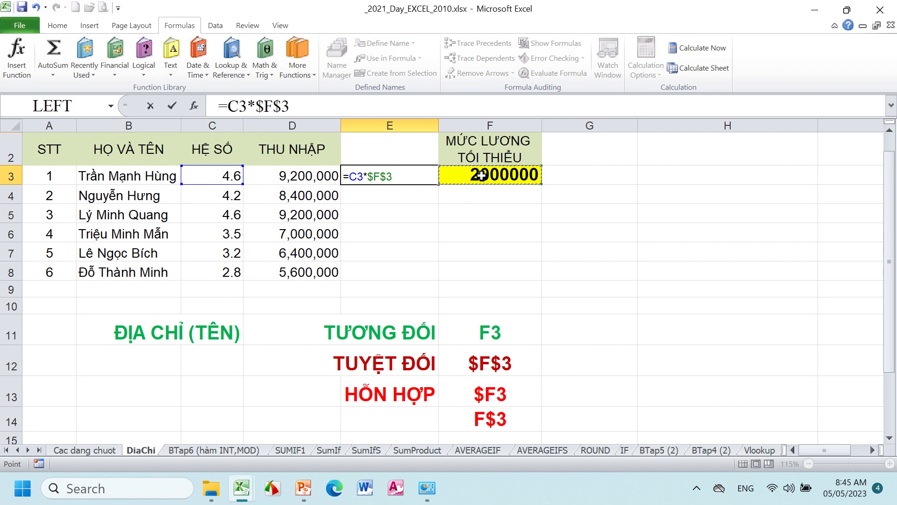
pyautogui.press('Return')
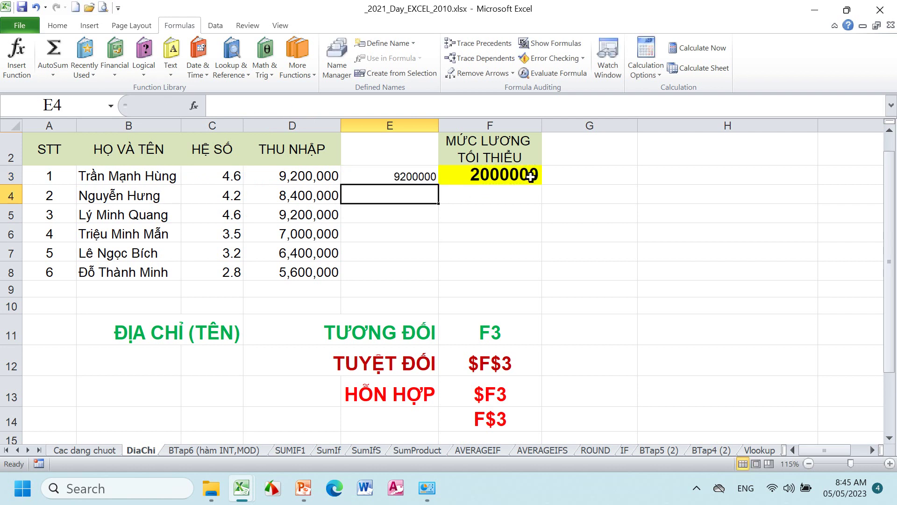
# - Fill the E3 formula down to E8, giving 9200000 through 5600000
pyautogui.click(382, 174)
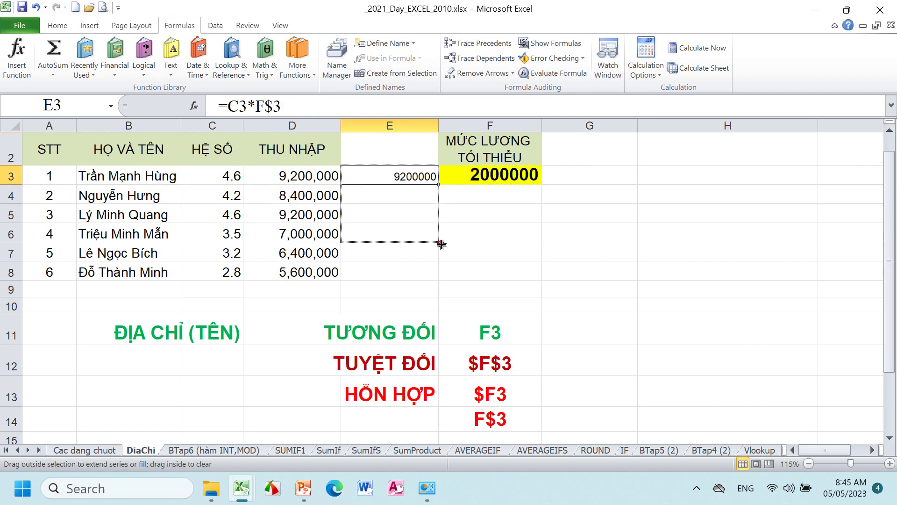
pyautogui.moveTo(438, 186); pyautogui.dragTo(442, 273)
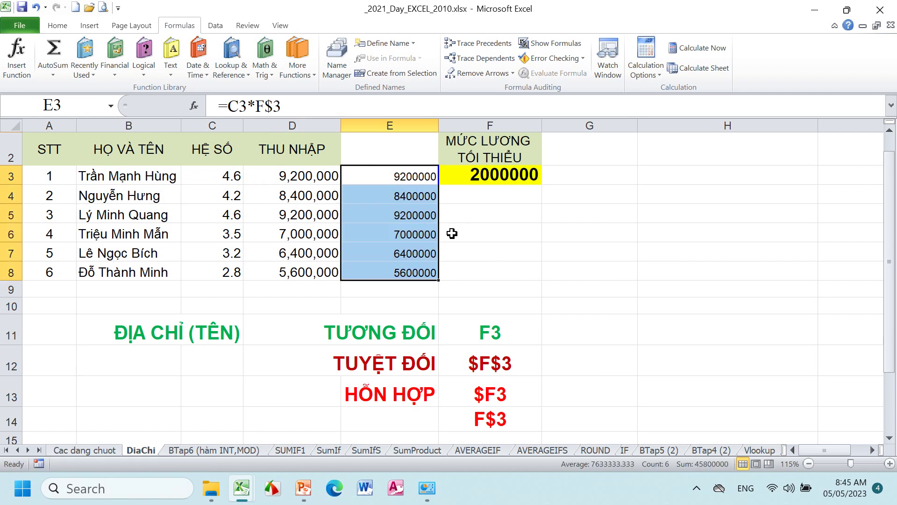
pyautogui.moveTo(489, 227); pyautogui.dragTo(807, 234)
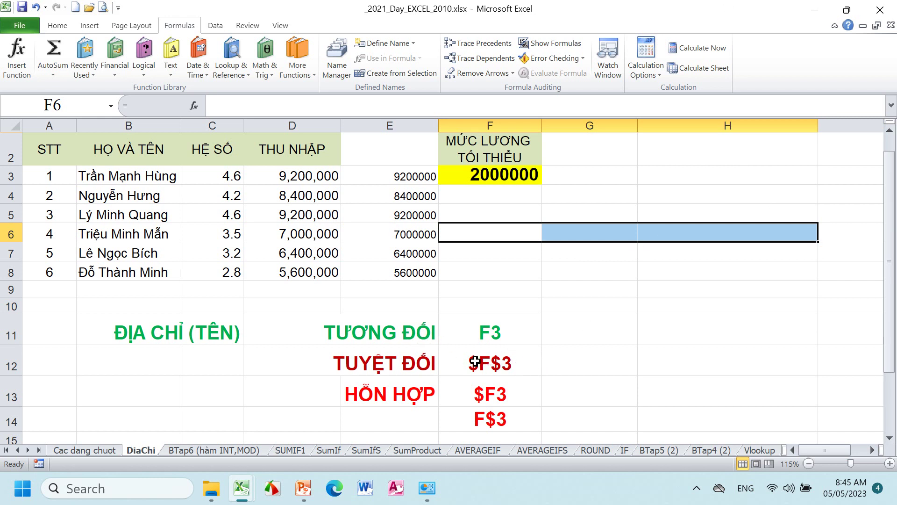
# - Review the address-type examples: relative F3, absolute $F$3, mixed $F3 and F$3
pyautogui.click(385, 333)
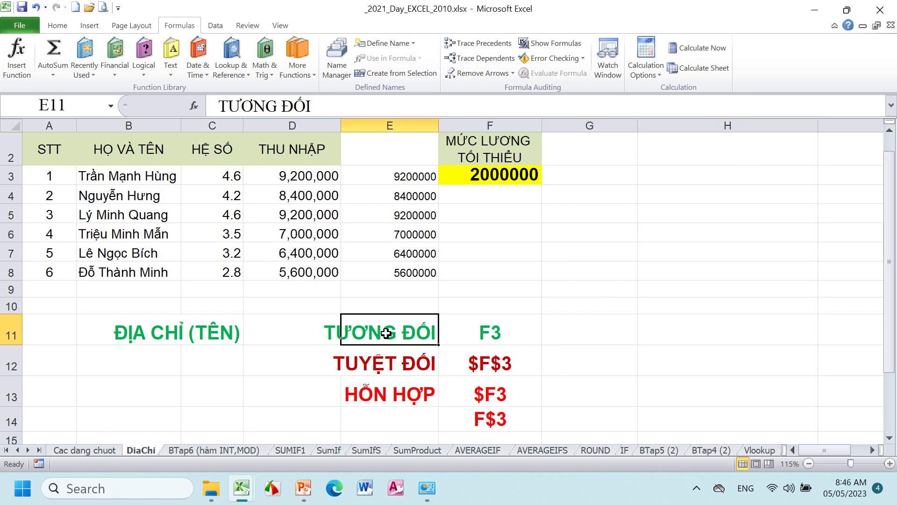
pyautogui.click(490, 335)
pyautogui.click(481, 366)
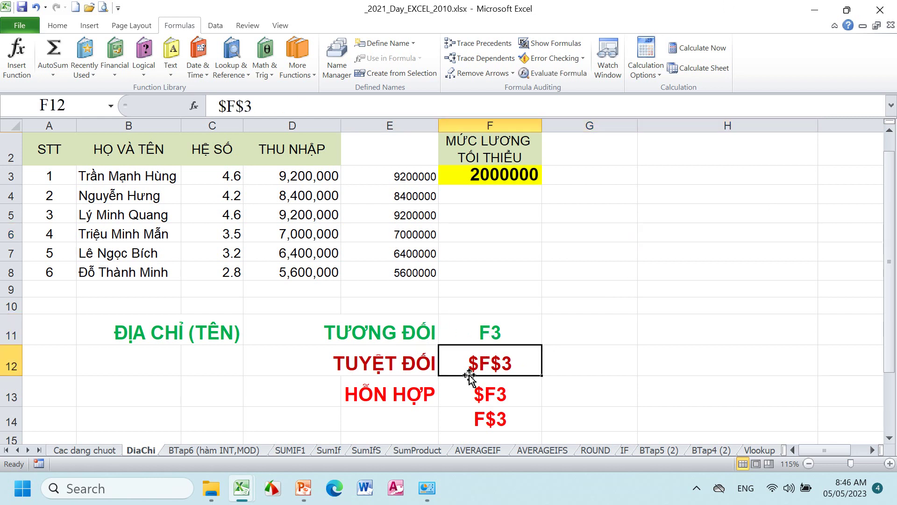
pyautogui.click(496, 394)
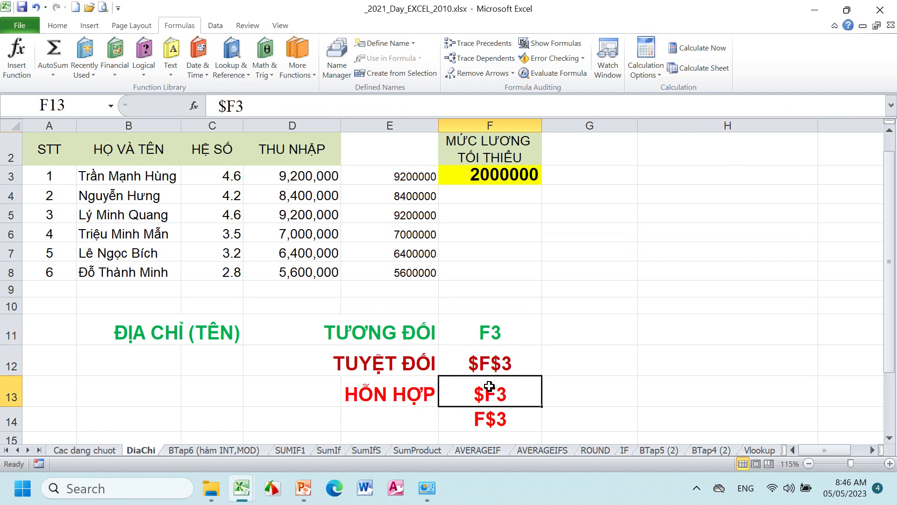
pyautogui.click(493, 415)
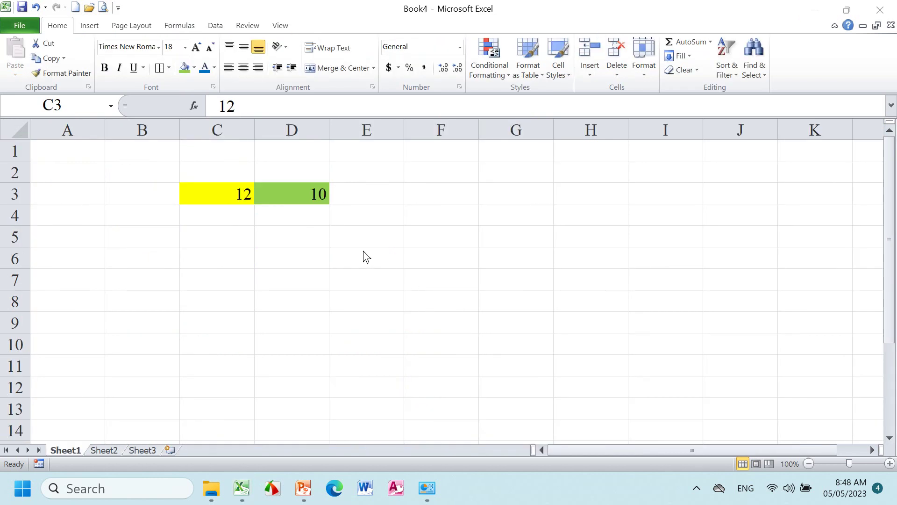
# - In Book4's Sheet1, select the cell holding 10 in D3 and widen column E
pyautogui.click(239, 193)
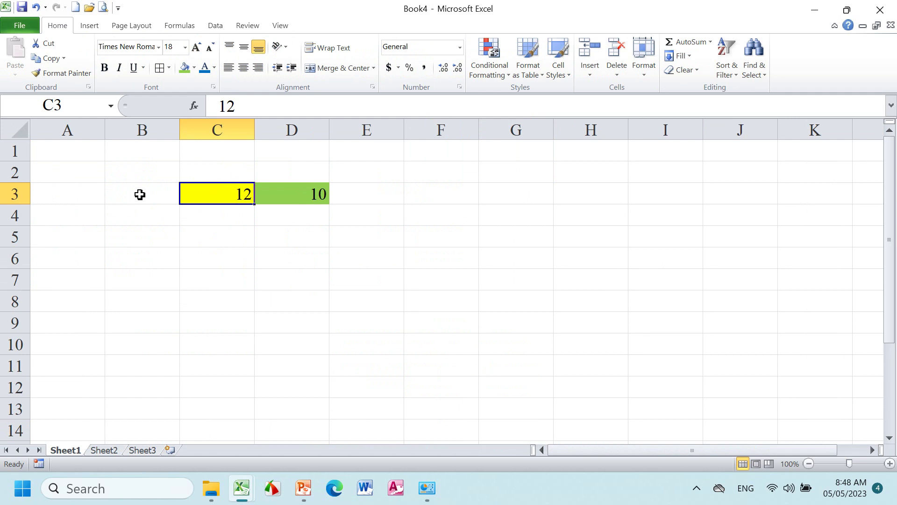
pyautogui.click(307, 197)
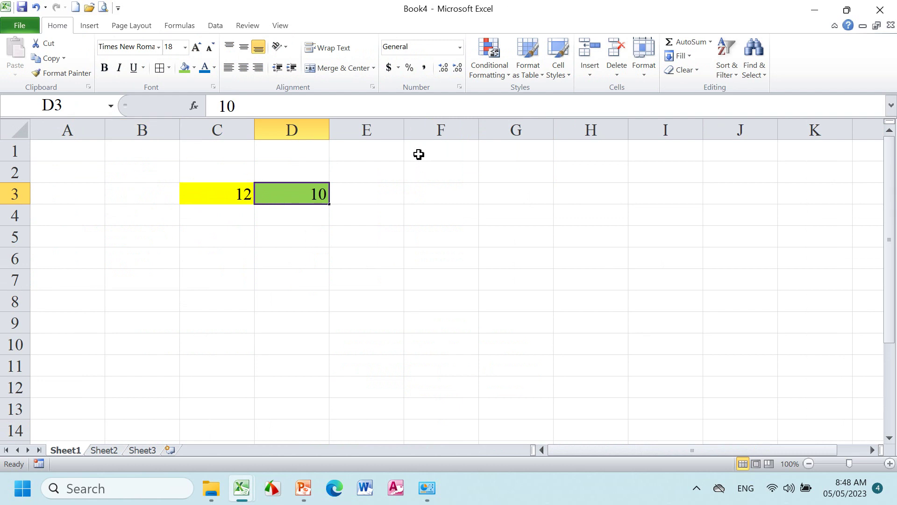
pyautogui.moveTo(404, 131); pyautogui.dragTo(471, 131)
# - Enter =C3*D3 in E3, showing 120 as the product of 12 and 10
pyautogui.click(439, 193)
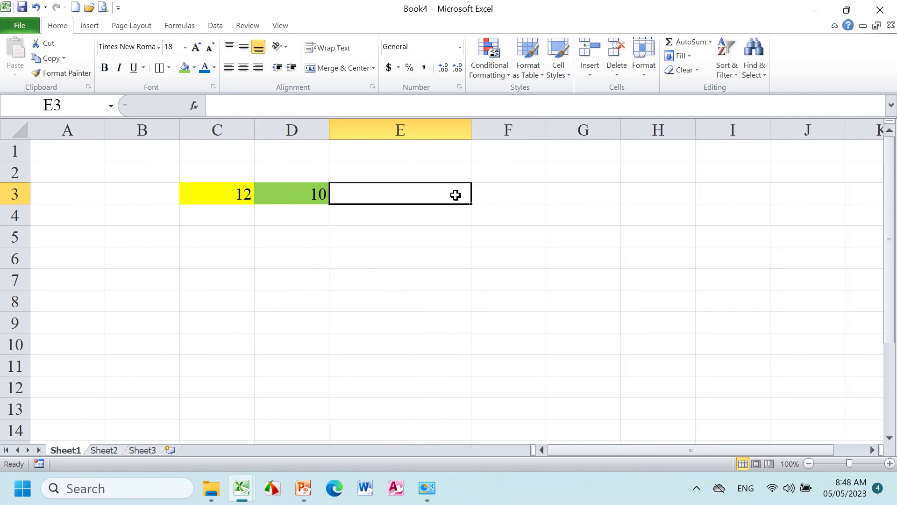
pyautogui.write('=')
pyautogui.click(229, 196)
pyautogui.write('*')
pyautogui.click(291, 194)
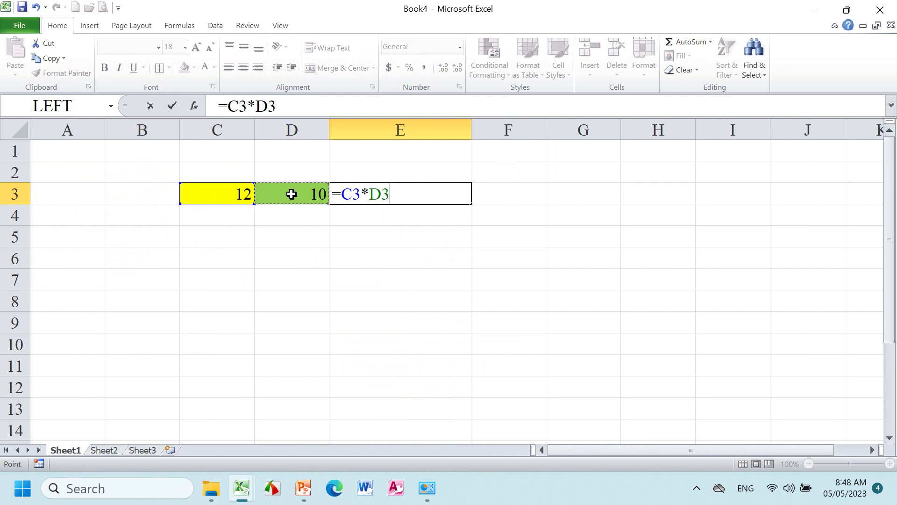
pyautogui.press('Return')
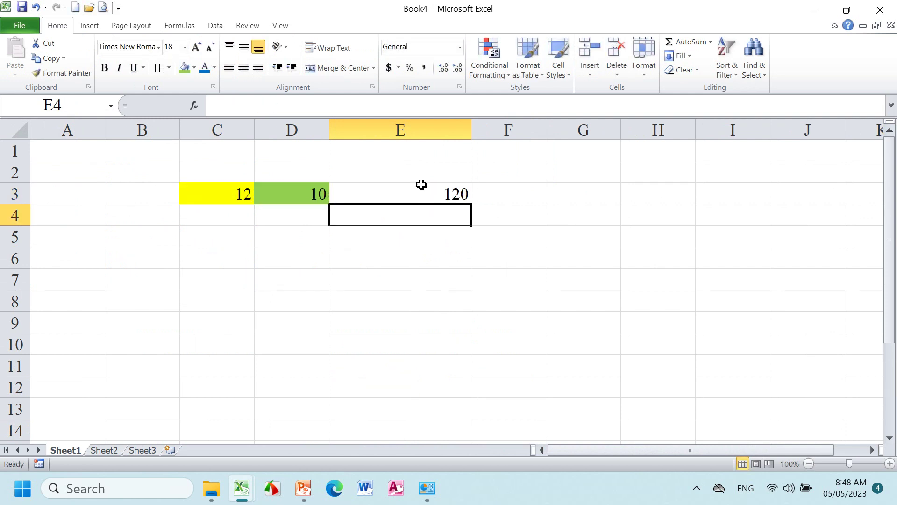
pyautogui.click(390, 198)
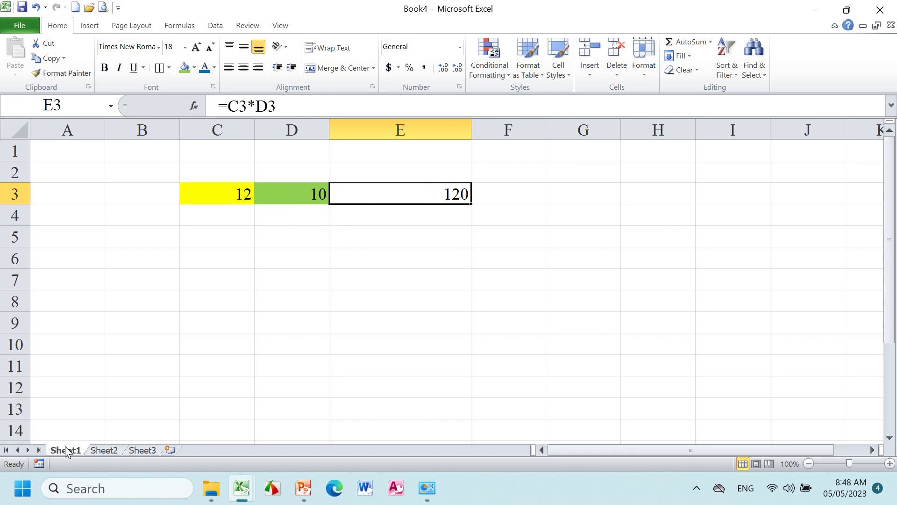
# - Enter the cross-sheet formula =Sheet1!C3*Sheet1!D3 in Sheet2's D4, showing 120
pyautogui.click(107, 450)
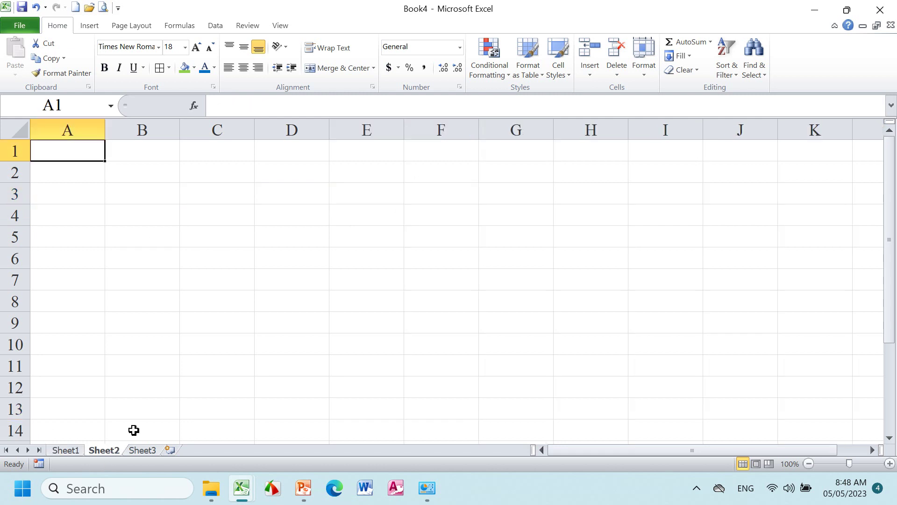
pyautogui.click(279, 217)
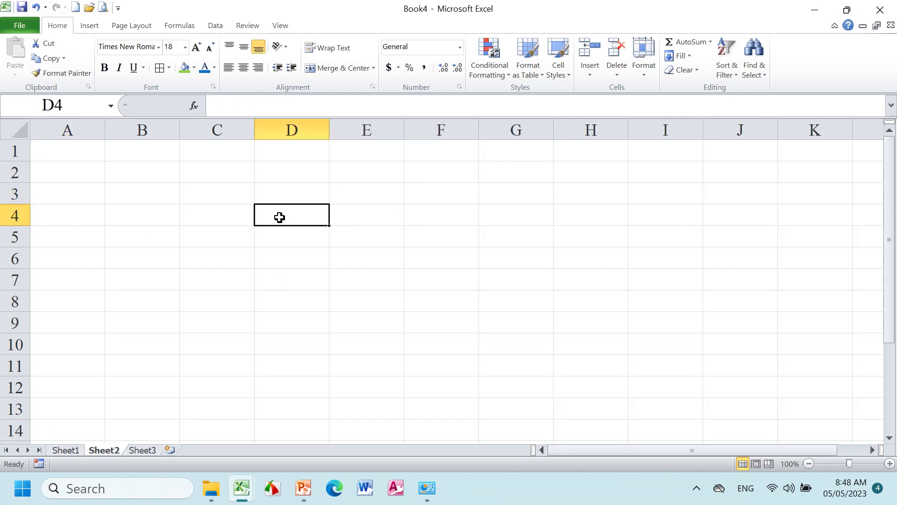
pyautogui.write('=')
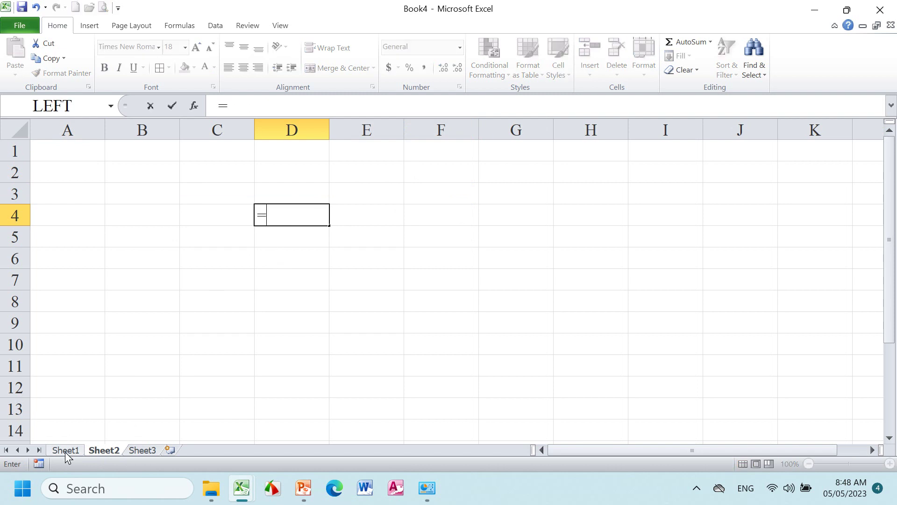
pyautogui.click(66, 451)
pyautogui.click(214, 191)
pyautogui.write('*')
pyautogui.click(293, 194)
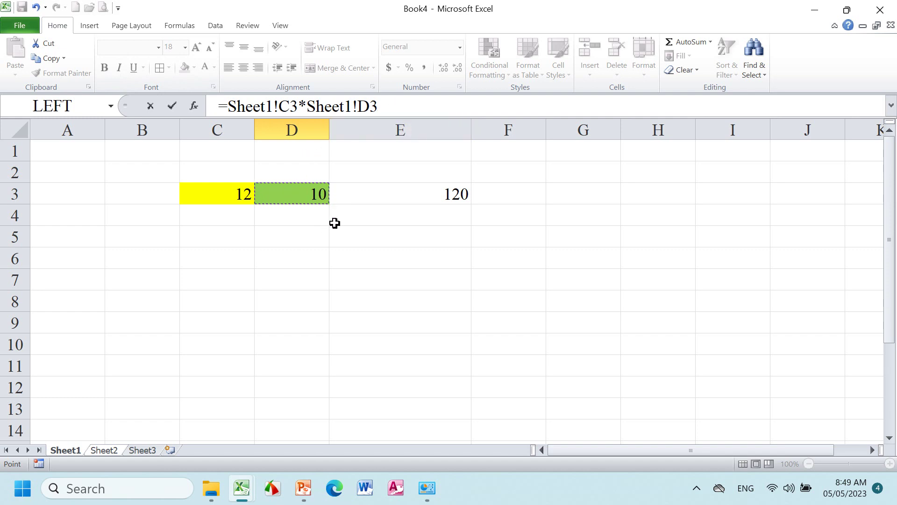
pyautogui.press('Return')
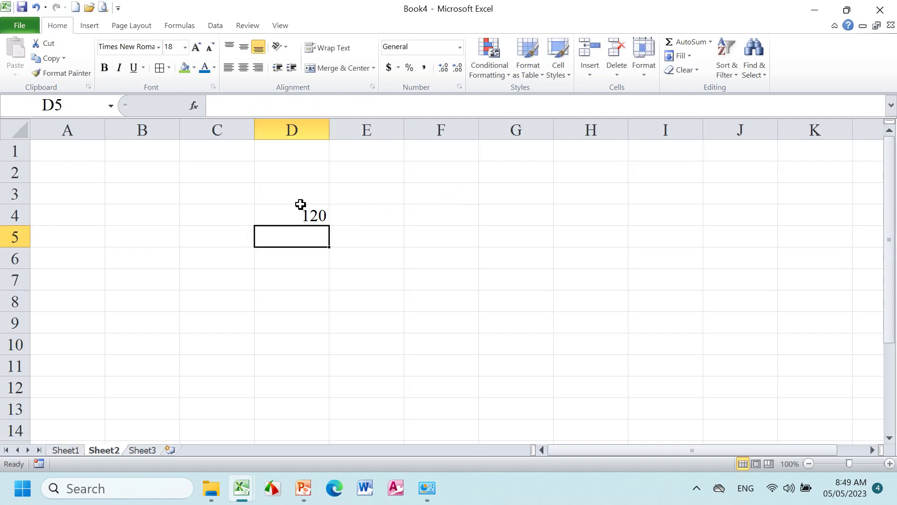
pyautogui.click(304, 216)
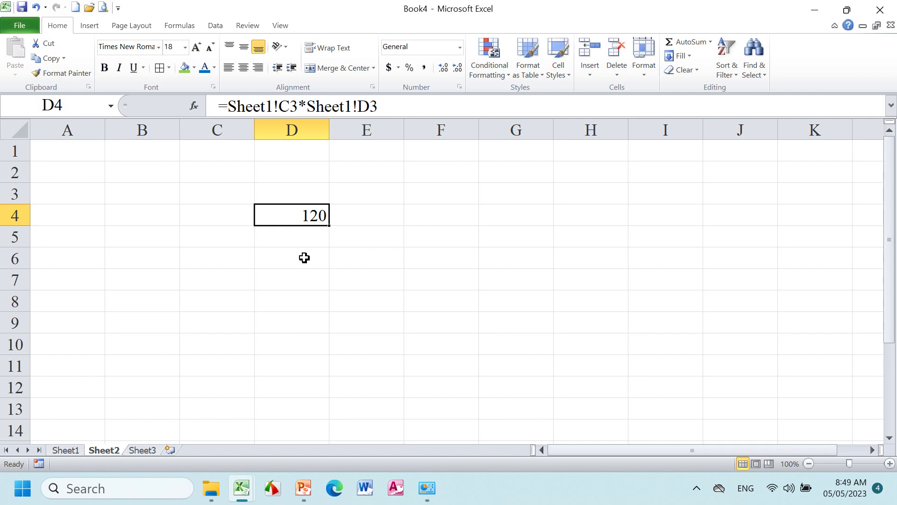
pyautogui.click(303, 256)
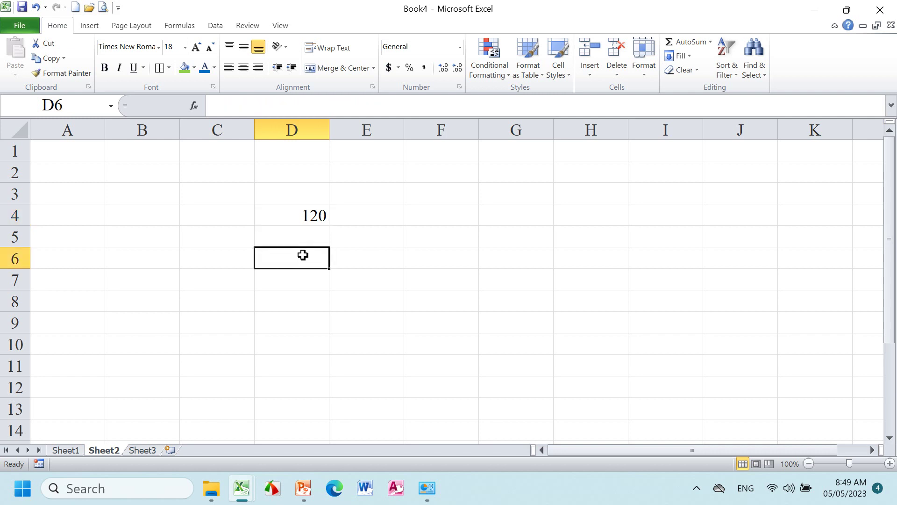
pyautogui.write('=')
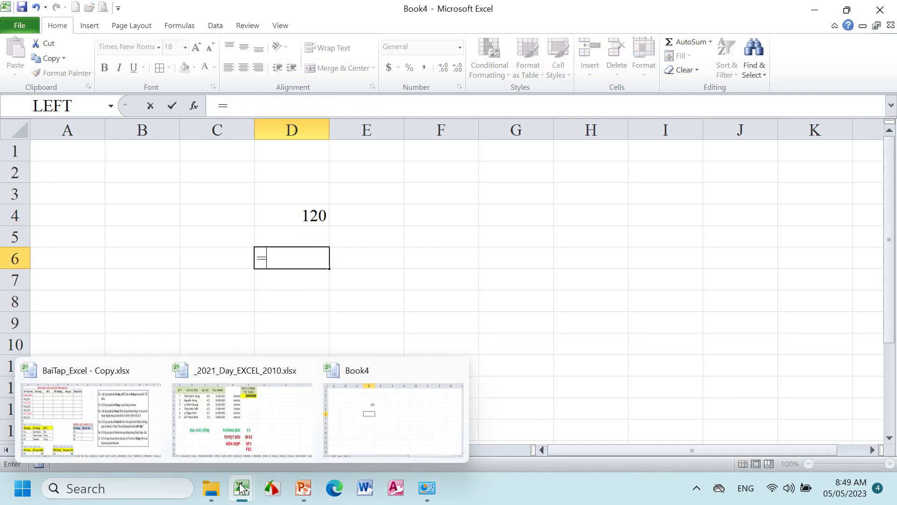
# - Link D6 to the De09_Old title cells in BaiTap_Excel - Copy.xlsx and inspect the reference
pyautogui.click(92, 417)
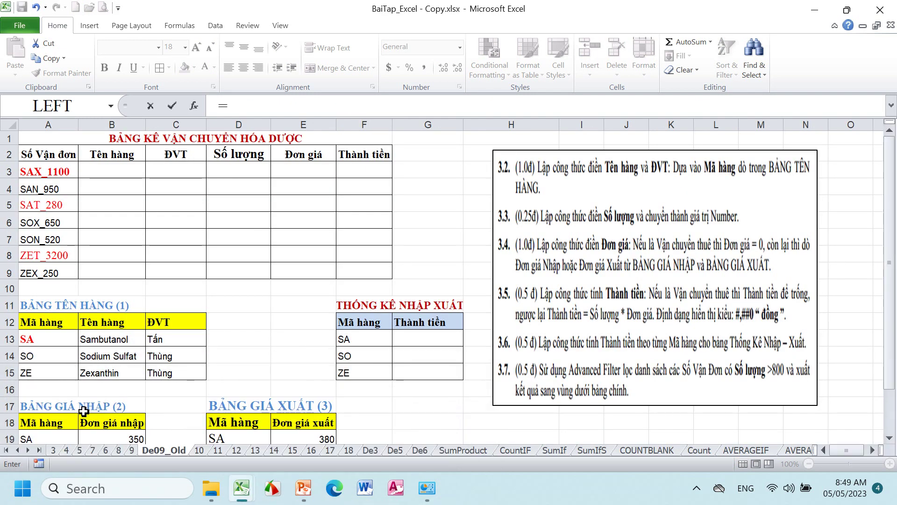
pyautogui.click(150, 137)
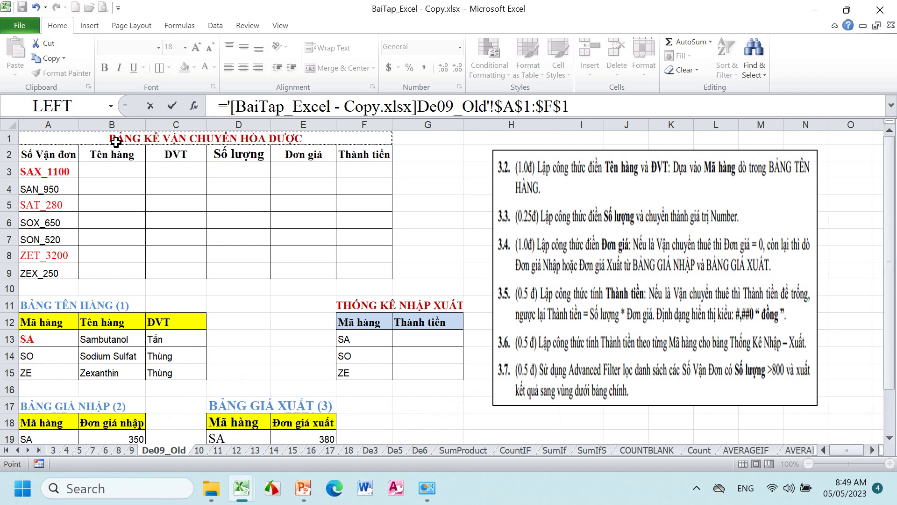
pyautogui.press('Return')
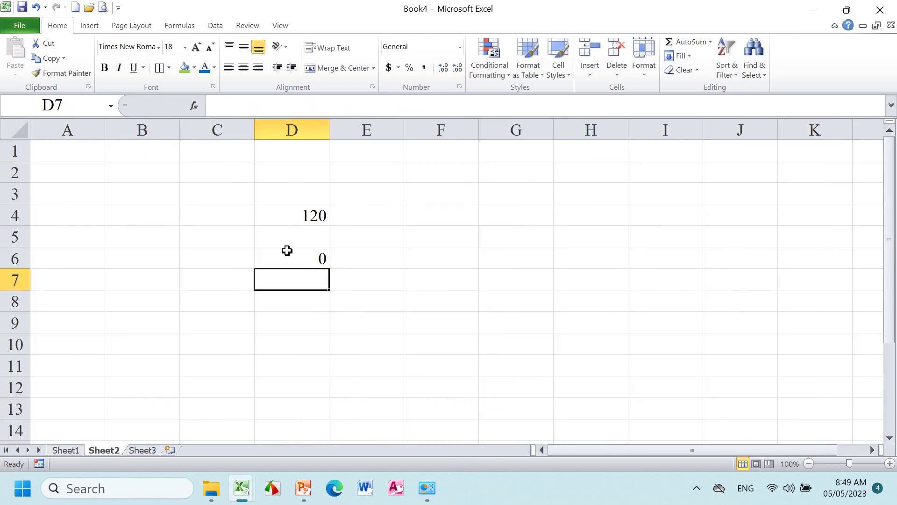
pyautogui.click(293, 255)
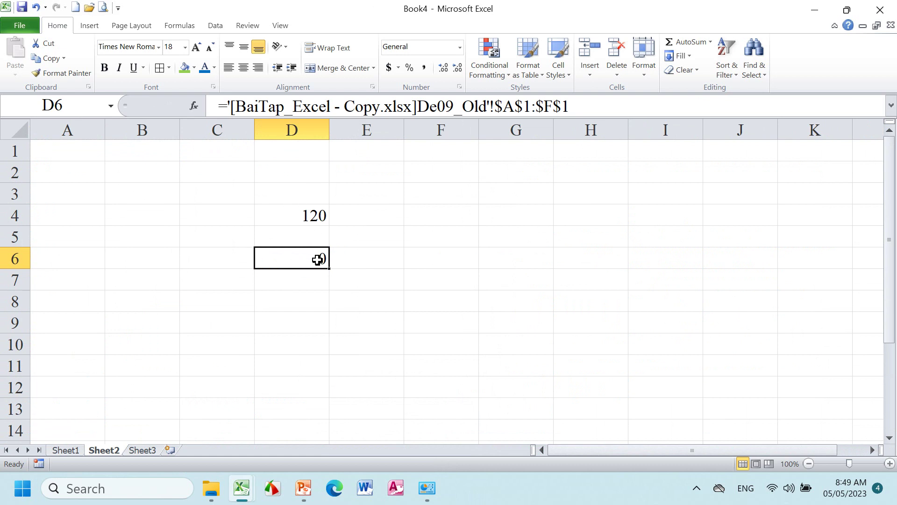
# - Relink D6 to B18 of De09_Old in BaiTap_Excel - Copy.xlsx, showing 'Đơn giá nhập'
pyautogui.write('=')
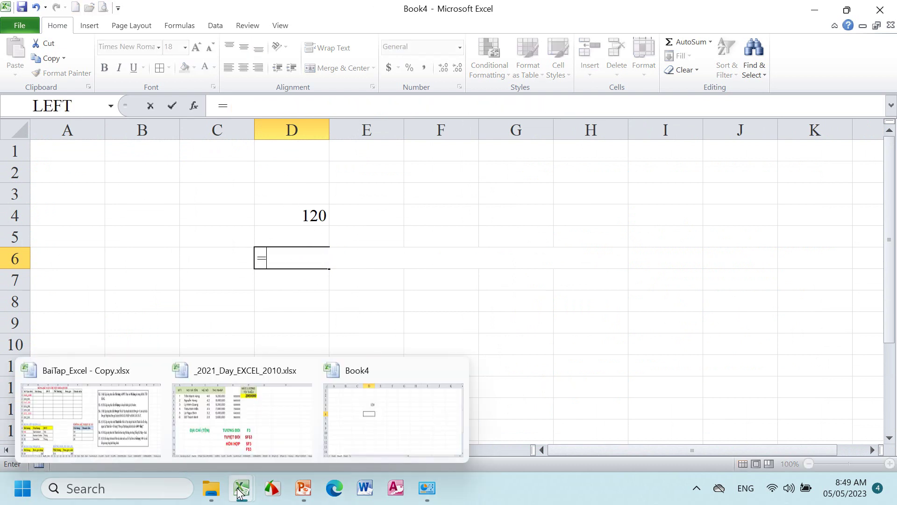
pyautogui.click(120, 432)
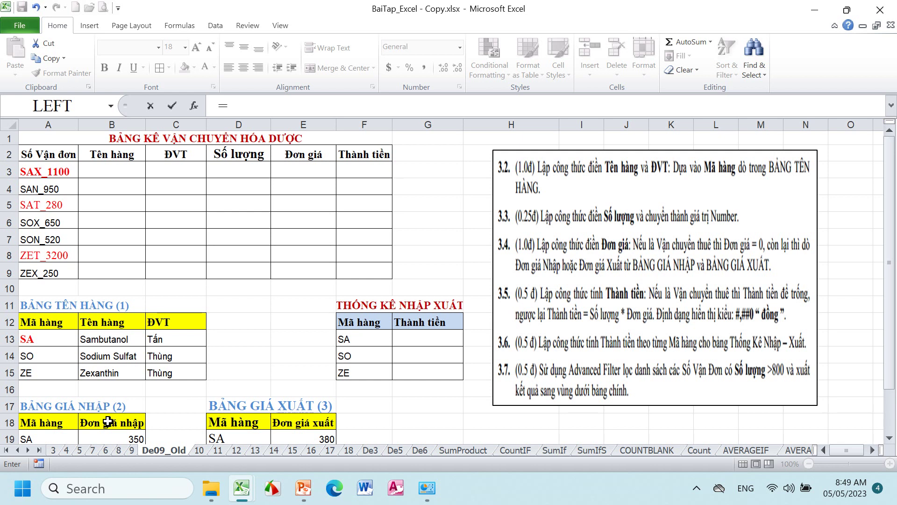
pyautogui.click(108, 422)
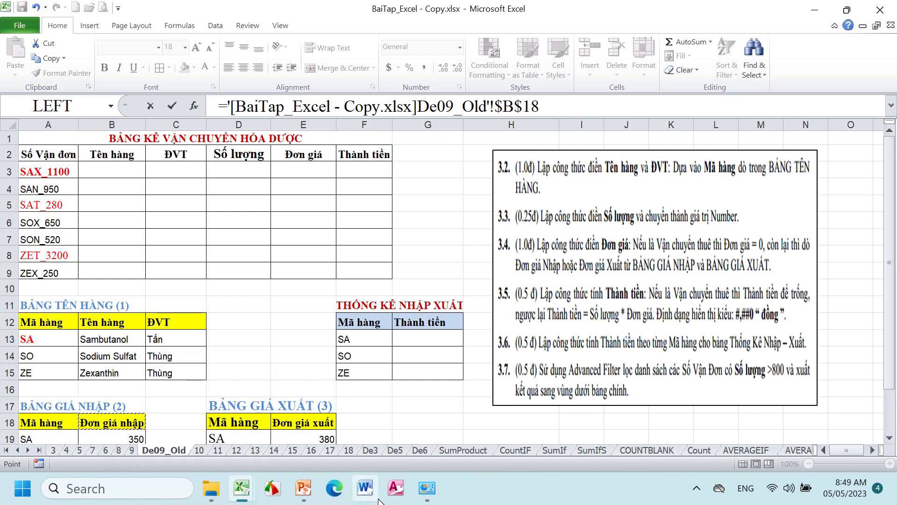
pyautogui.press('Return')
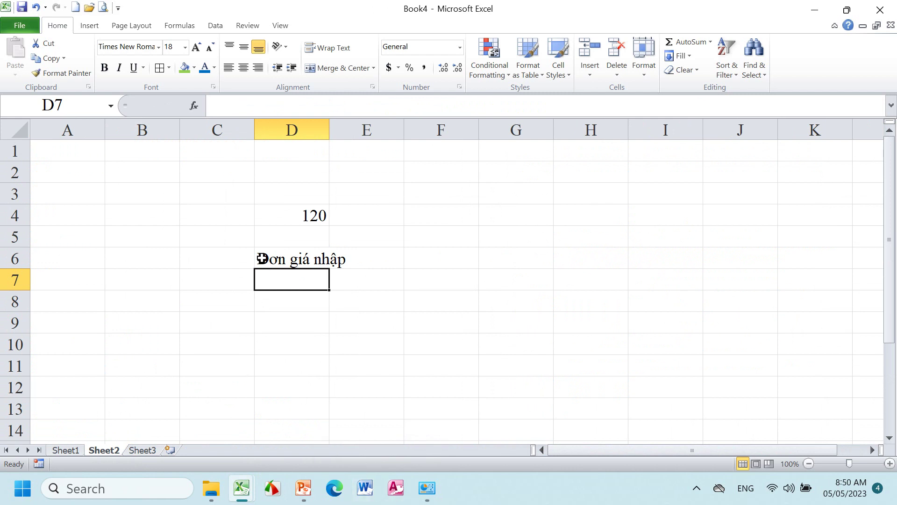
pyautogui.click(259, 257)
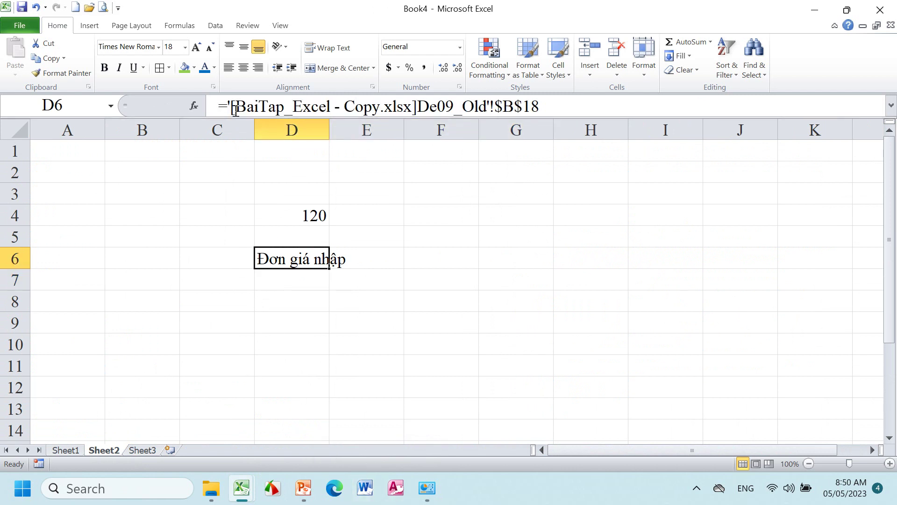
# - Compare D4's cross-sheet formula with D6's external workbook reference
pyautogui.click(305, 215)
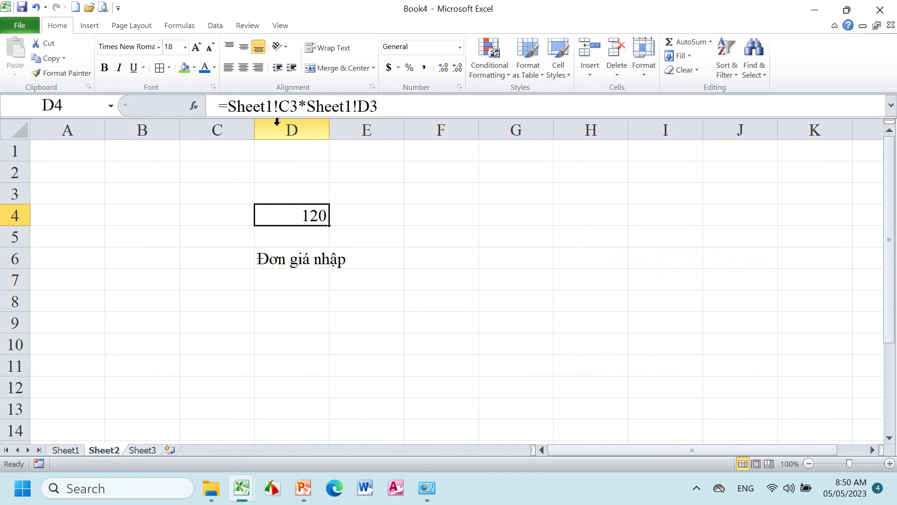
pyautogui.click(298, 262)
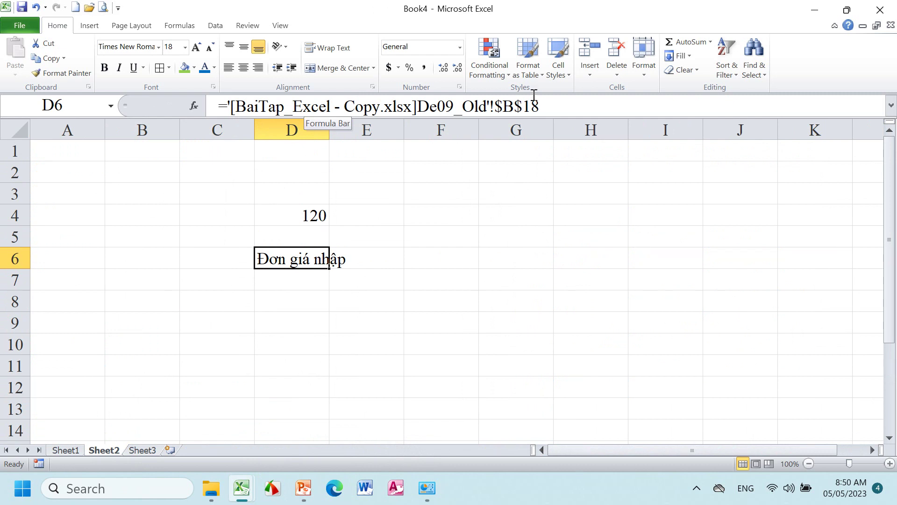
pyautogui.click(300, 216)
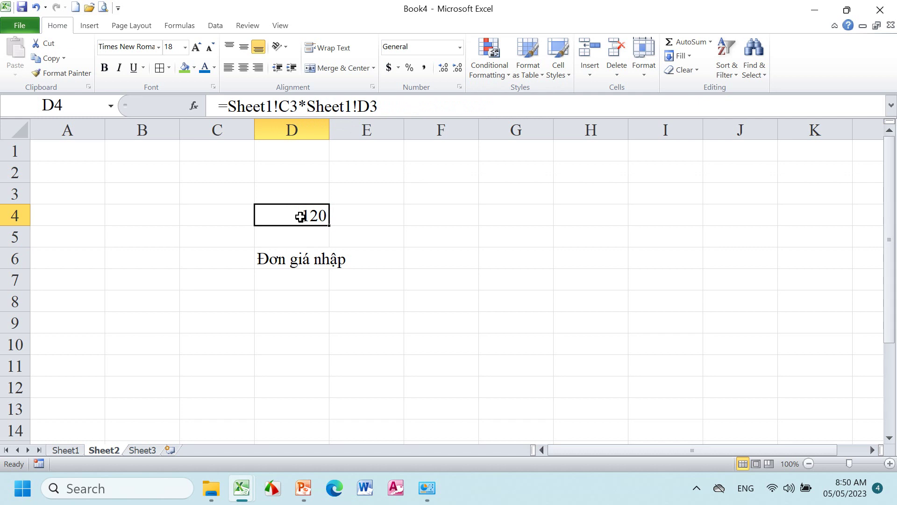
pyautogui.click(297, 265)
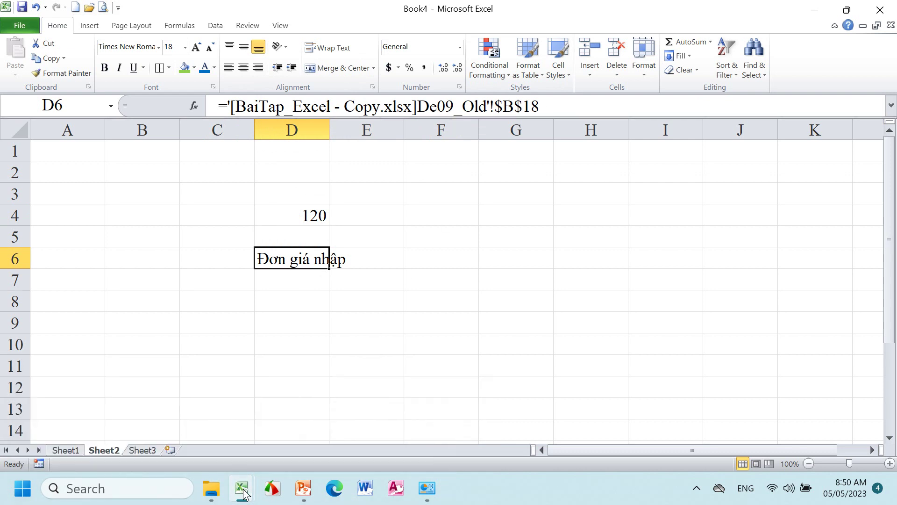
# - Close BaiTap_Excel - Copy.xlsx, saving changes, and enlarge the formula bar to read D6's path
pyautogui.moveTo(242, 489)
pyautogui.click(114, 442)
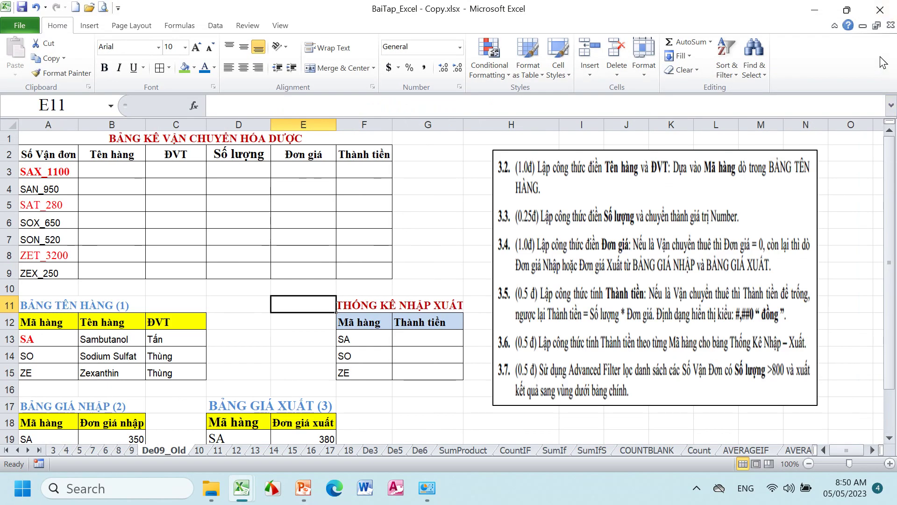
pyautogui.click(880, 9)
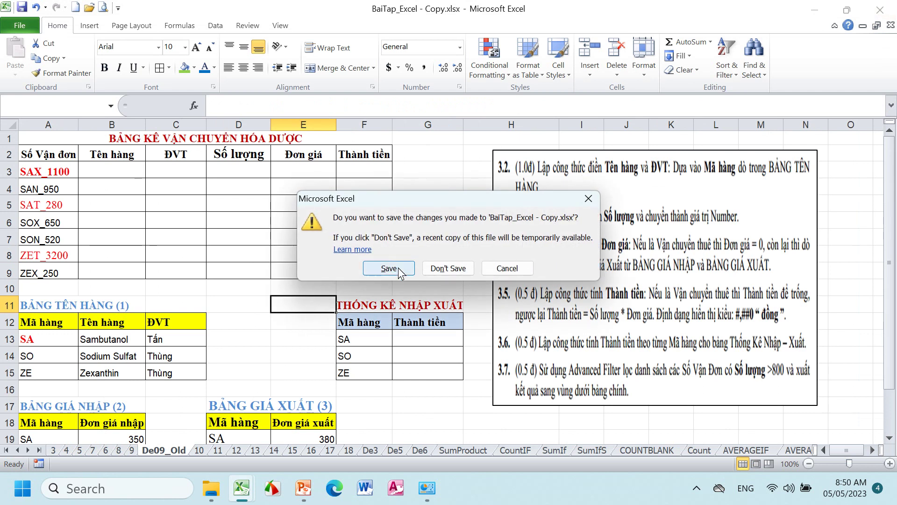
pyautogui.click(398, 269)
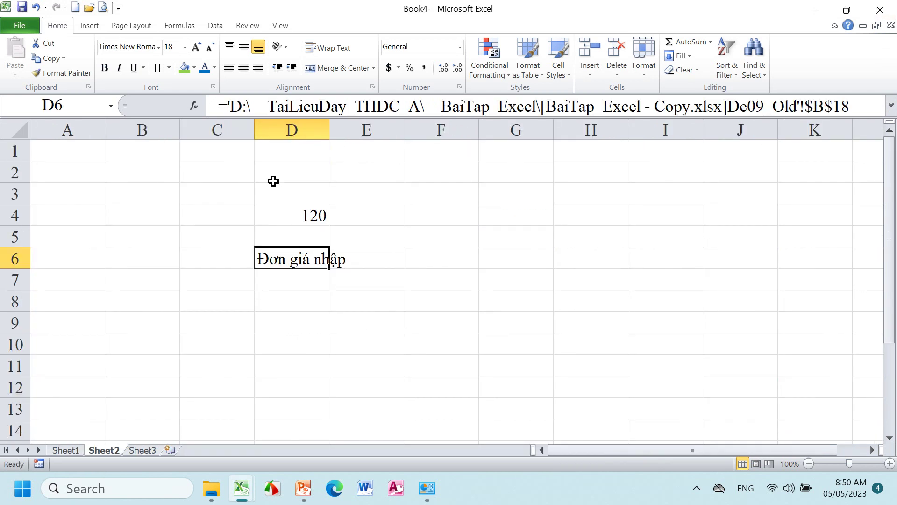
pyautogui.moveTo(213, 140); pyautogui.dragTo(209, 175)
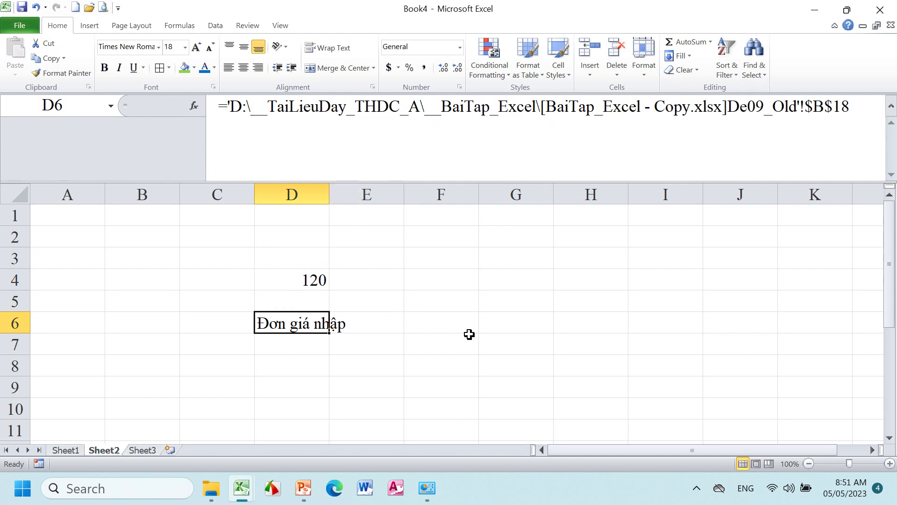
# - On Sheet1, name cell C3 VANG and cell D3 XANH using a widened Name Box
pyautogui.click(68, 452)
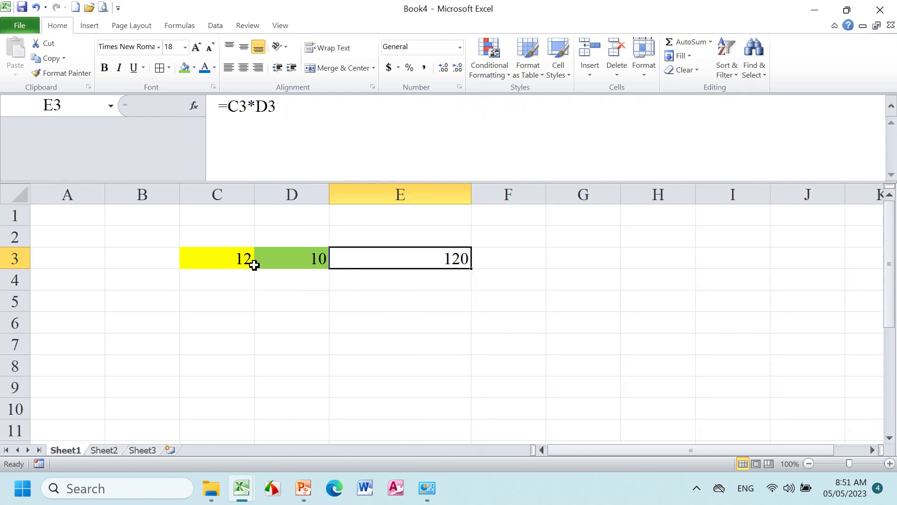
pyautogui.click(231, 260)
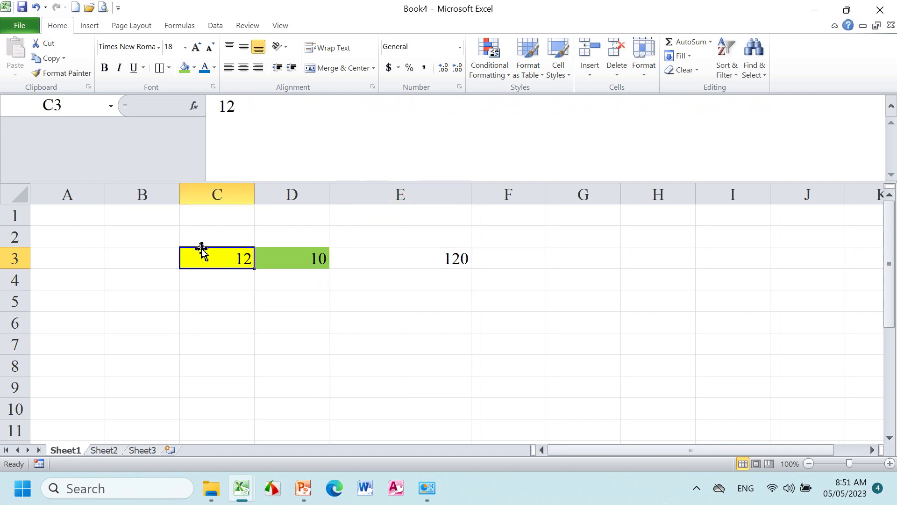
pyautogui.moveTo(119, 103); pyautogui.dragTo(221, 105)
pyautogui.click(154, 106)
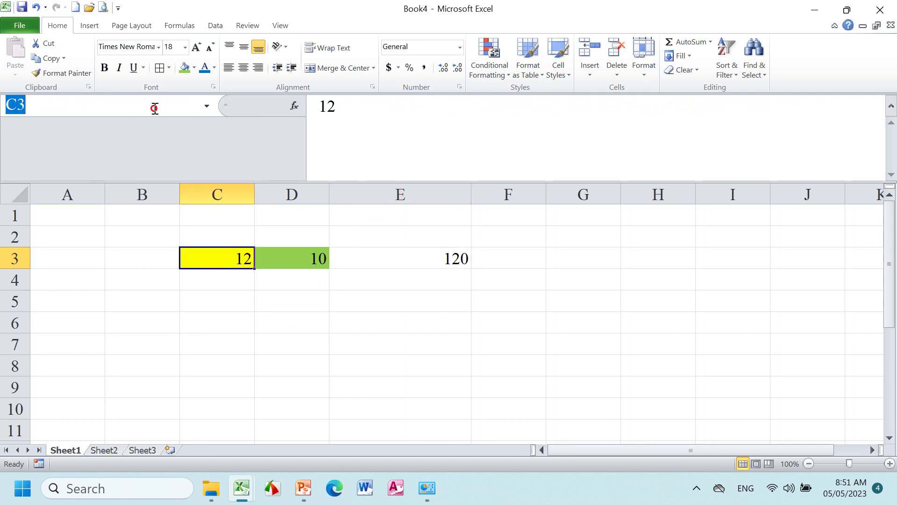
pyautogui.write('VANG')
pyautogui.press('Return')
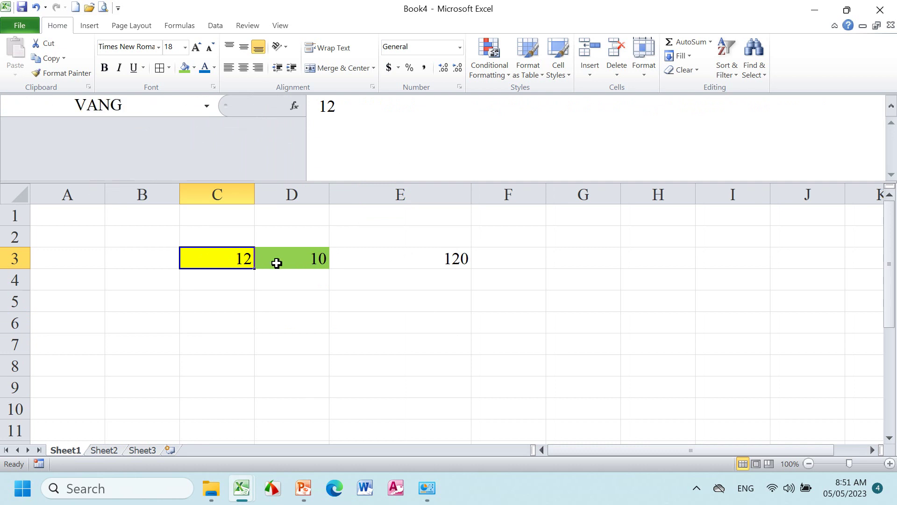
pyautogui.click(281, 260)
pyautogui.click(144, 103)
pyautogui.write('XANH')
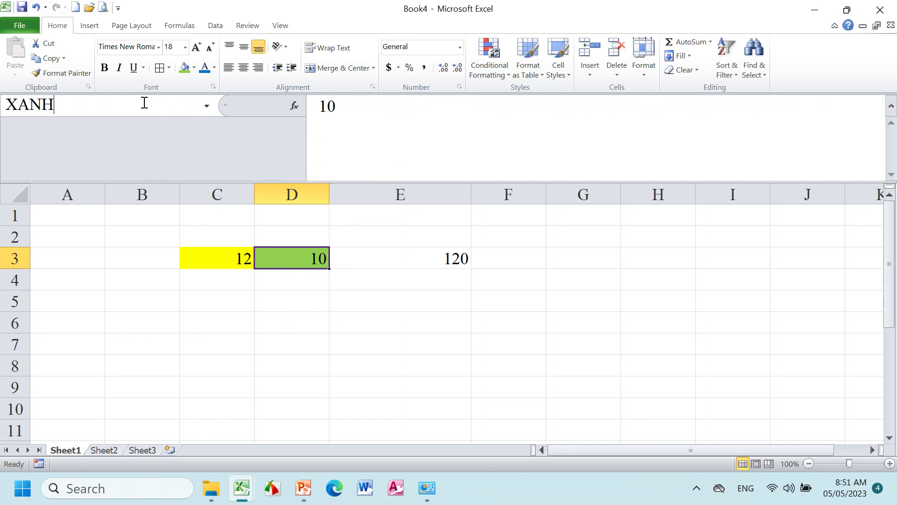
pyautogui.press('Return')
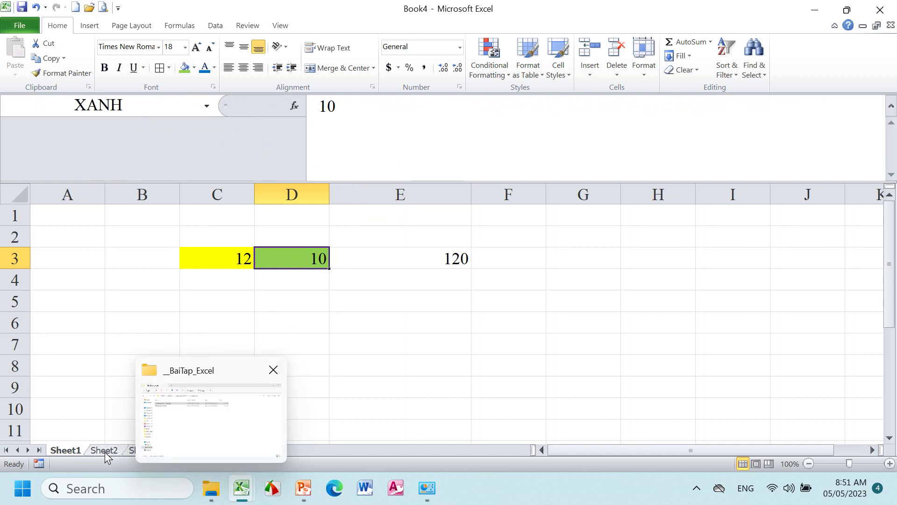
# - On Sheet2, check D4's formula and widen column E beside it
pyautogui.click(105, 452)
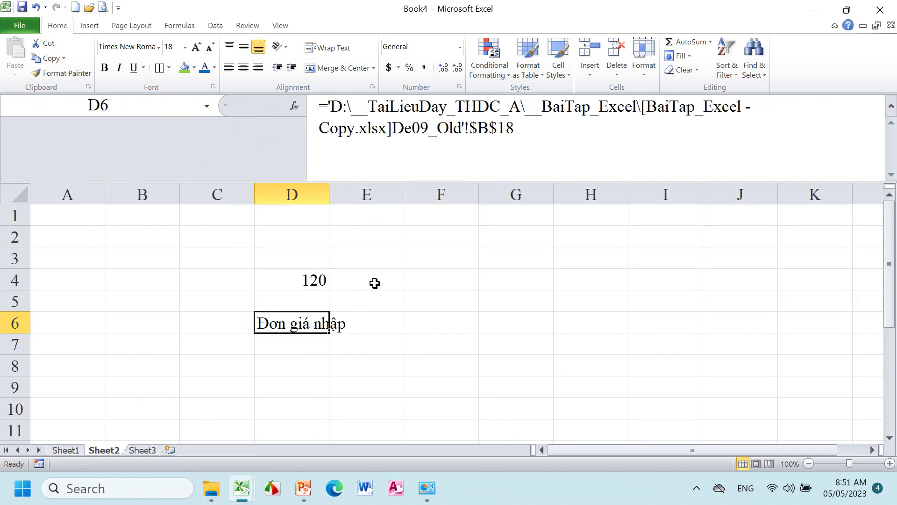
pyautogui.click(295, 279)
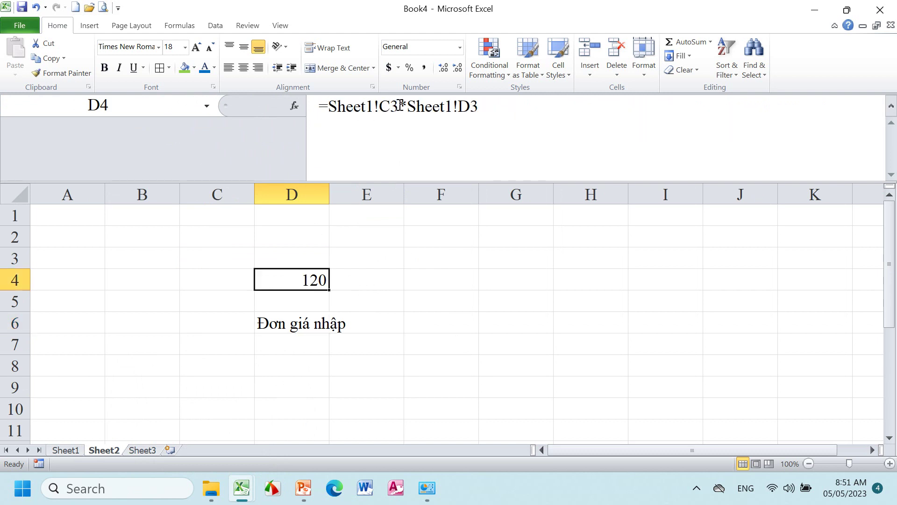
pyautogui.click(380, 280)
pyautogui.moveTo(404, 194); pyautogui.dragTo(465, 194)
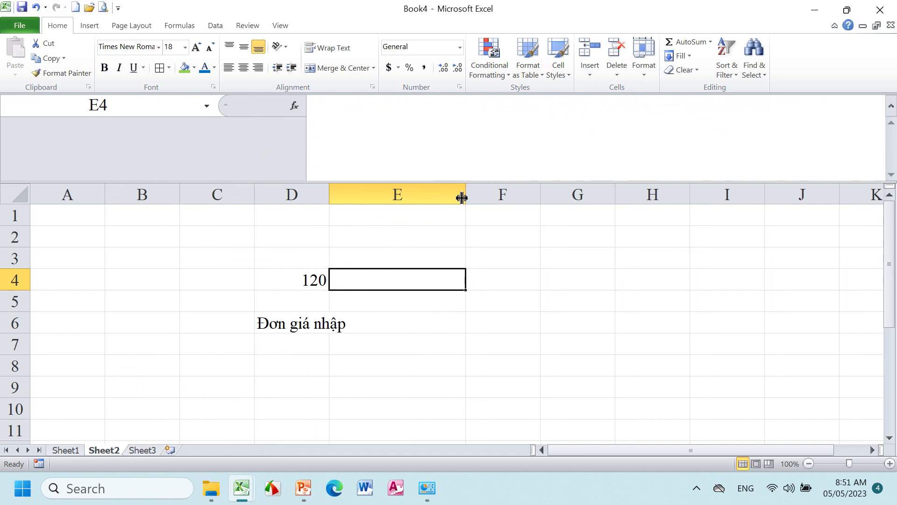
# - Enter =VANG*XANH in Sheet2's E4 using name AutoComplete, giving 120
pyautogui.write('=VA')
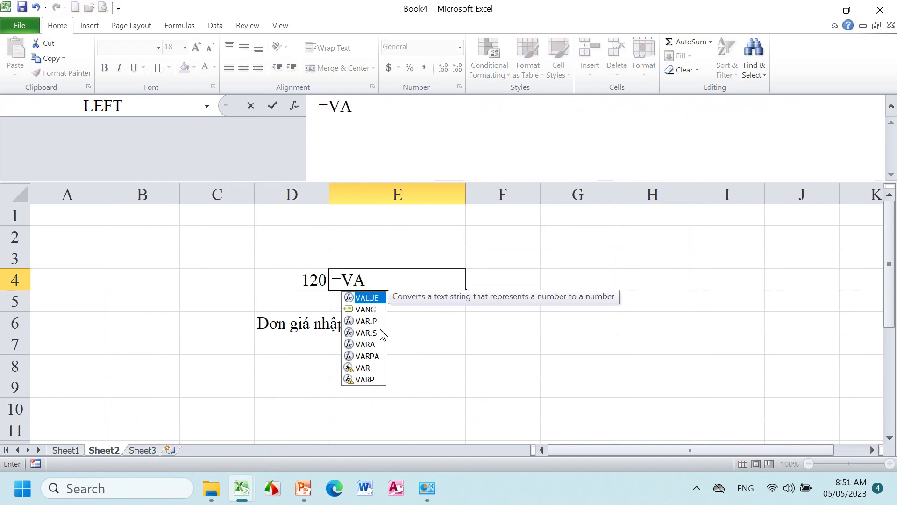
pyautogui.doubleClick(369, 309)
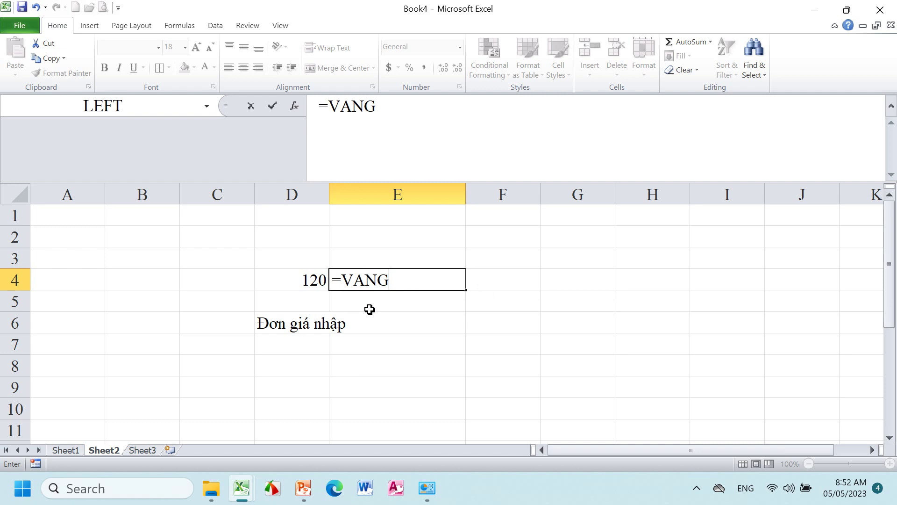
pyautogui.write('*XA')
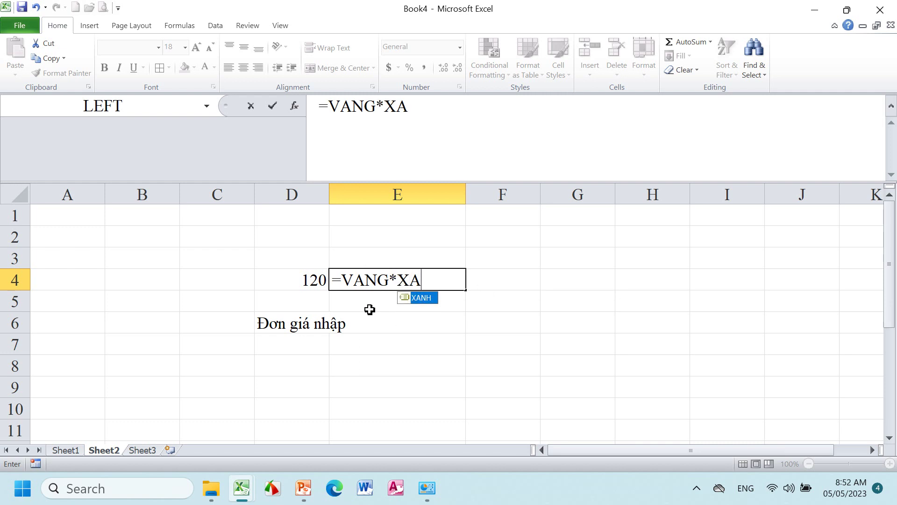
pyautogui.doubleClick(421, 298)
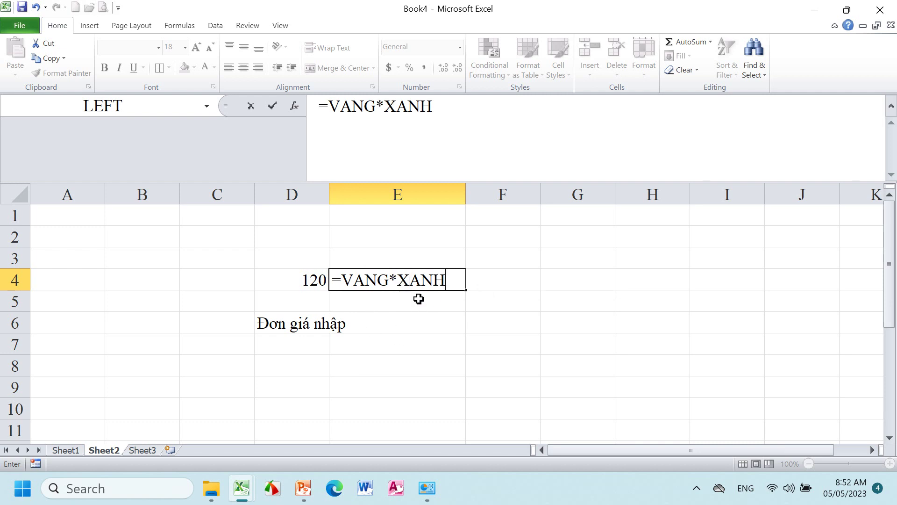
pyautogui.press('Return')
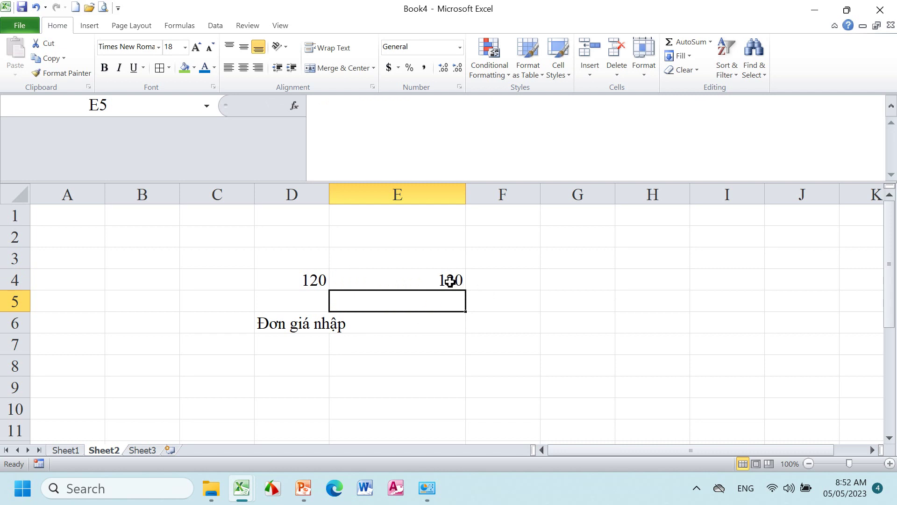
pyautogui.click(450, 281)
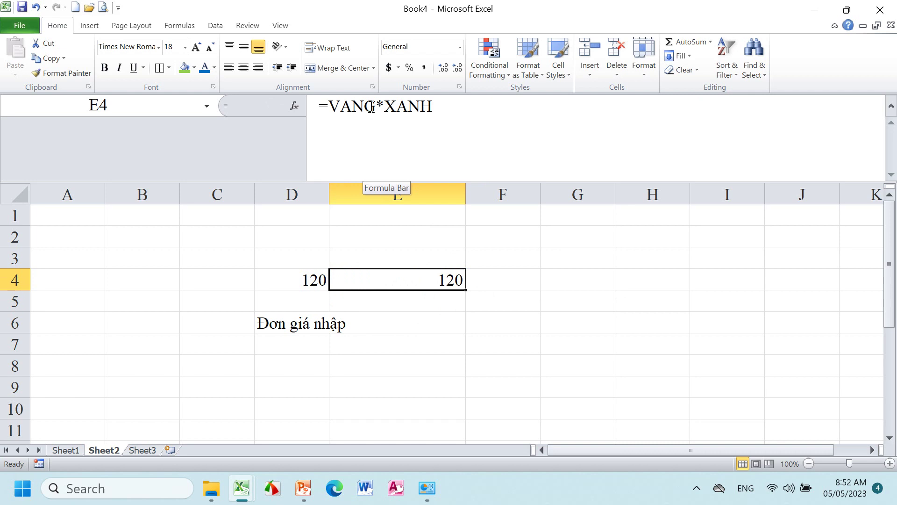
# - Rename the defined name VANG to MAUVANG in Name Manager
pyautogui.click(180, 26)
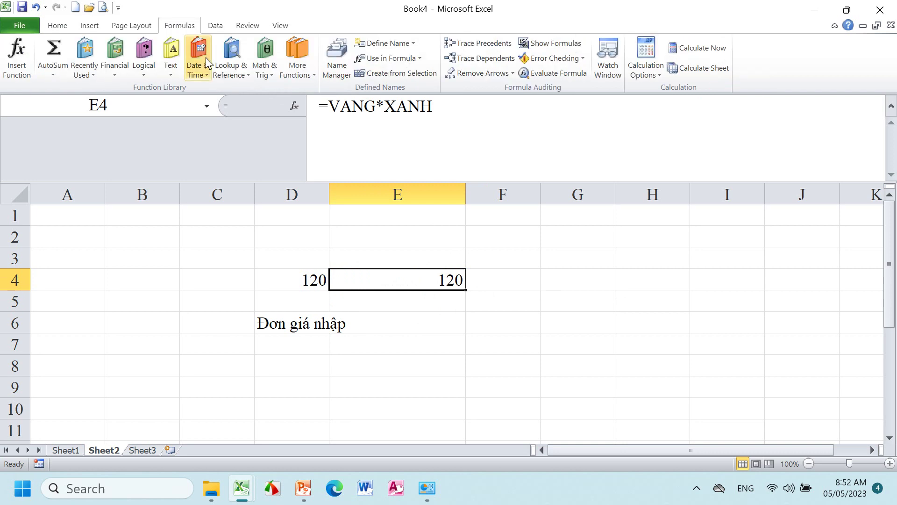
pyautogui.click(337, 65)
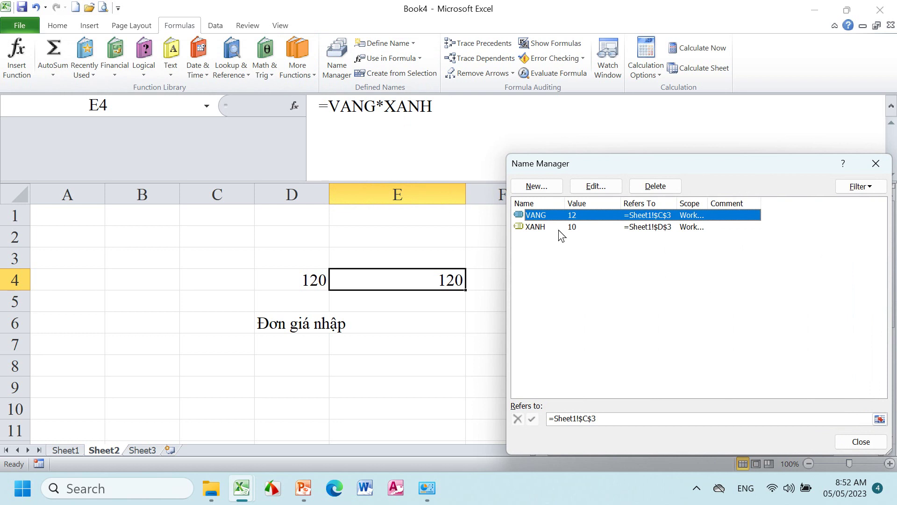
pyautogui.click(601, 186)
pyautogui.moveTo(628, 227)
pyautogui.mouseDown()
pyautogui.moveTo(542, 185)
pyautogui.moveTo(452, 156)
pyautogui.mouseUp()
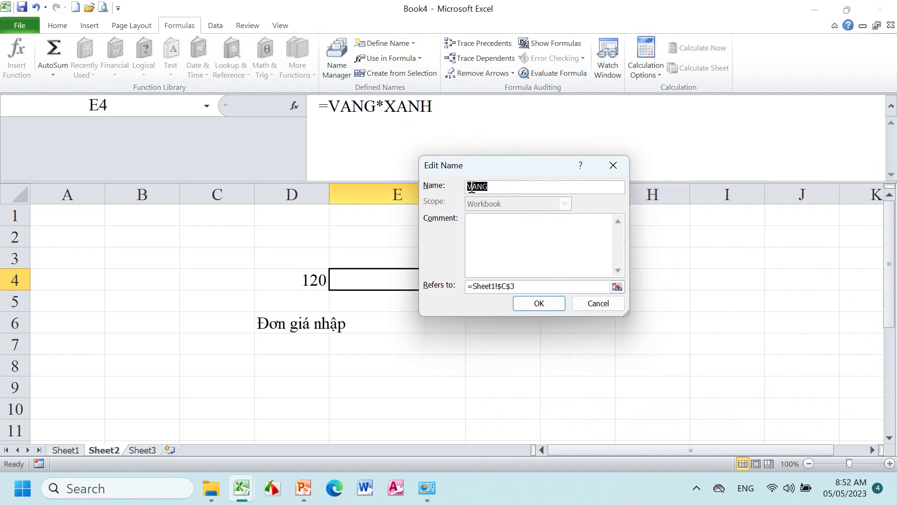
pyautogui.click(470, 187)
pyautogui.write('MAU')
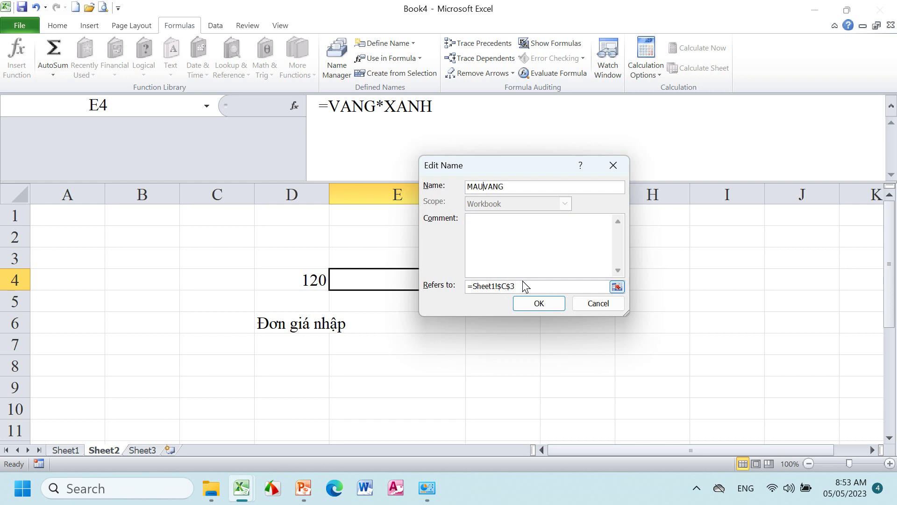
pyautogui.click(536, 309)
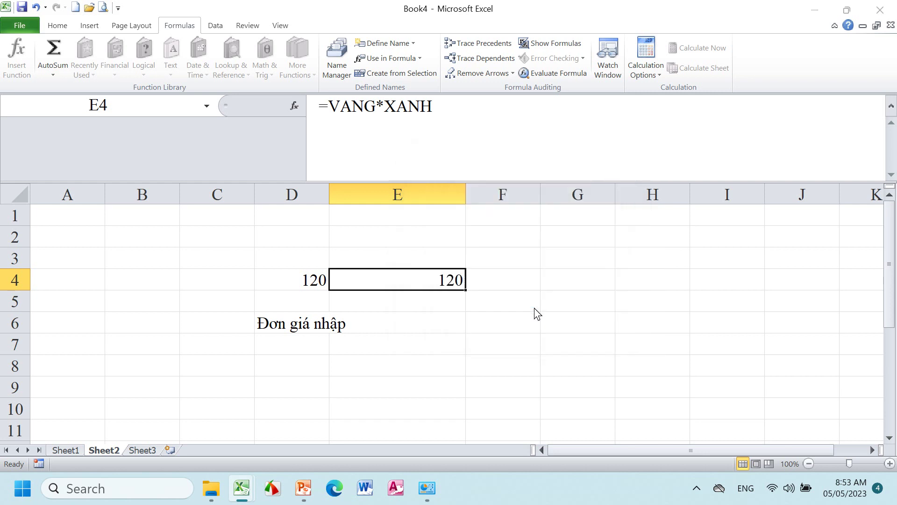
pyautogui.click(683, 373)
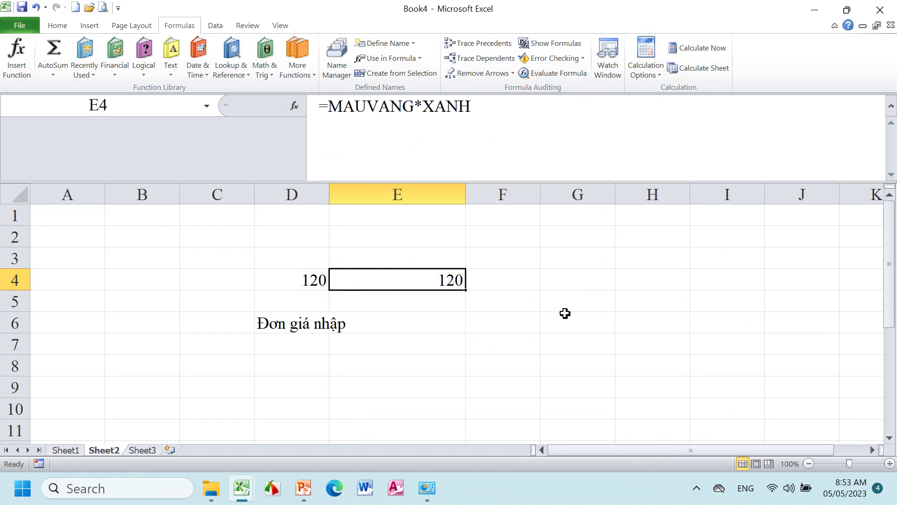
# - Delete the MAUVANG name in Name Manager, leaving E4 showing #NAME?
pyautogui.click(340, 51)
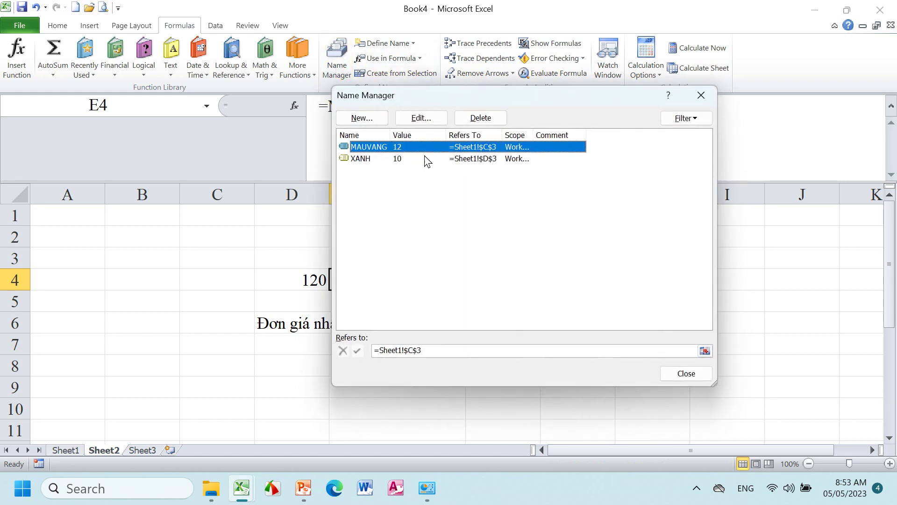
pyautogui.click(499, 118)
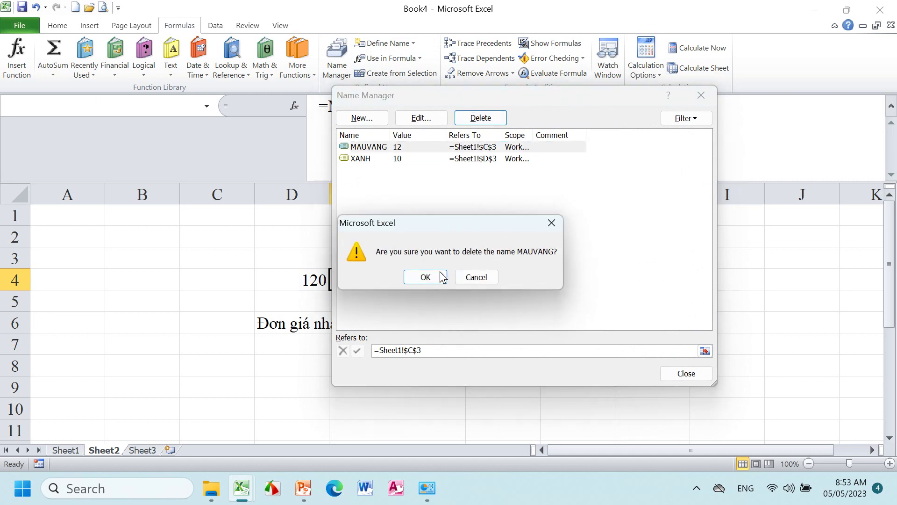
pyautogui.click(433, 276)
pyautogui.click(684, 372)
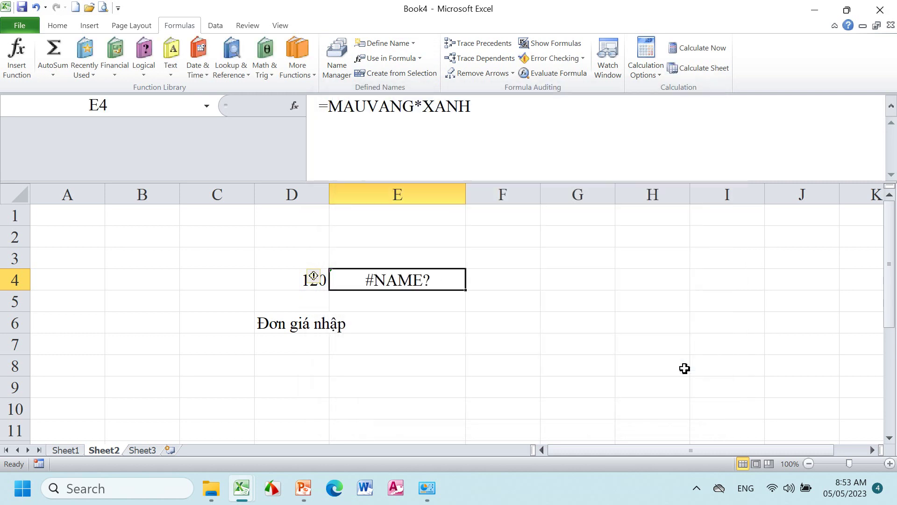